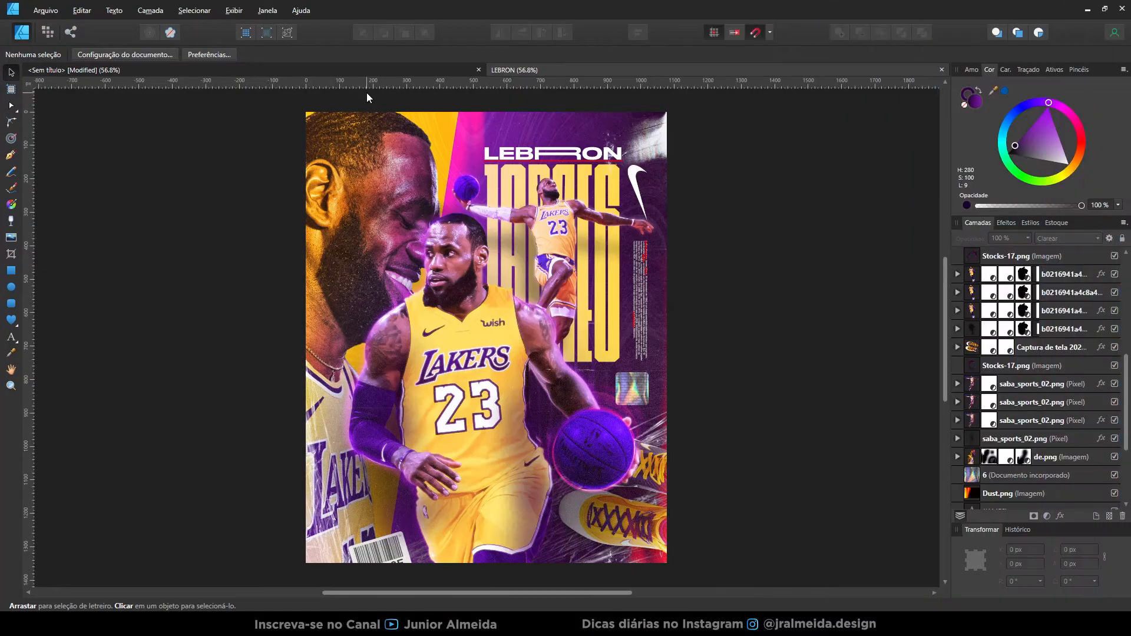
# Step: Create a new document and copy the dribbling player image into it from the document of source images
pyautogui.hotkey('ctrl', 'n')
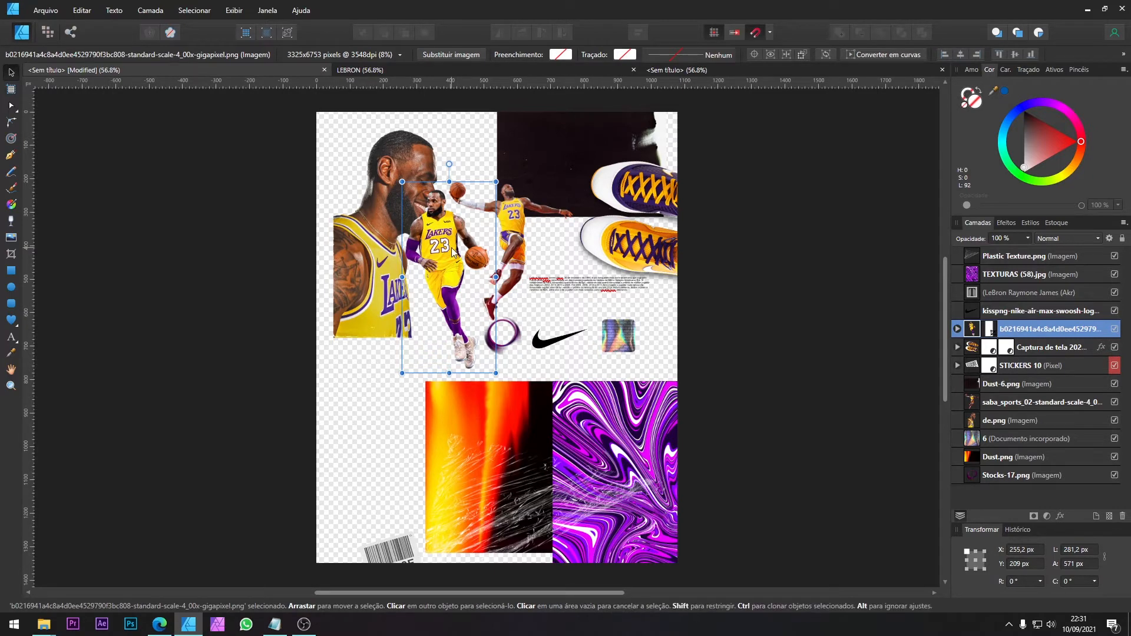
pyautogui.moveTo(446, 250); pyautogui.dragTo(440, 285)
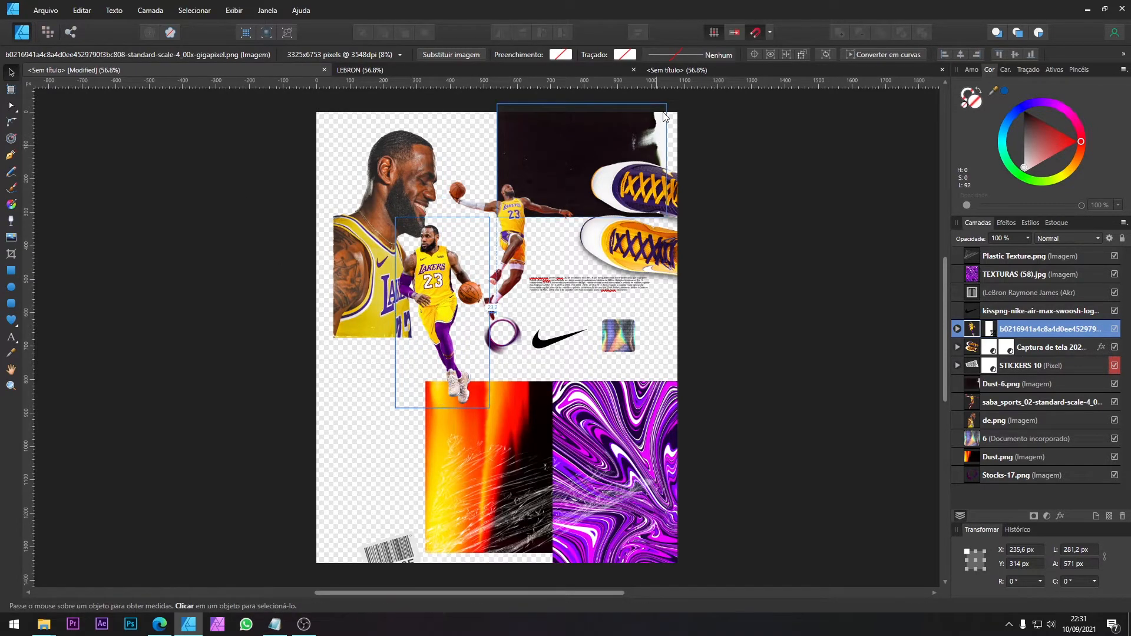
pyautogui.click(693, 69)
pyautogui.hotkey('ctrl', 'v')
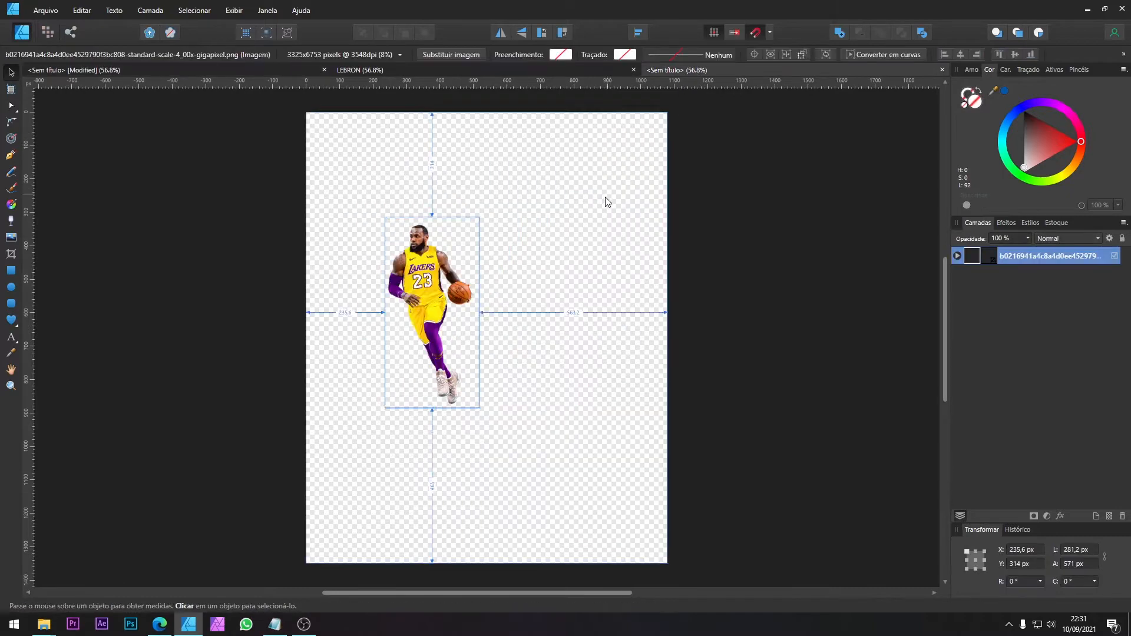
# Step: Enlarge the dribbling player to about 379 × 770 px and place it at the lower middle of the page
pyautogui.moveTo(449, 295); pyautogui.dragTo(474, 390)
pyautogui.moveTo(504, 313); pyautogui.dragTo(559, 263)
pyautogui.moveTo(471, 319); pyautogui.dragTo(473, 385)
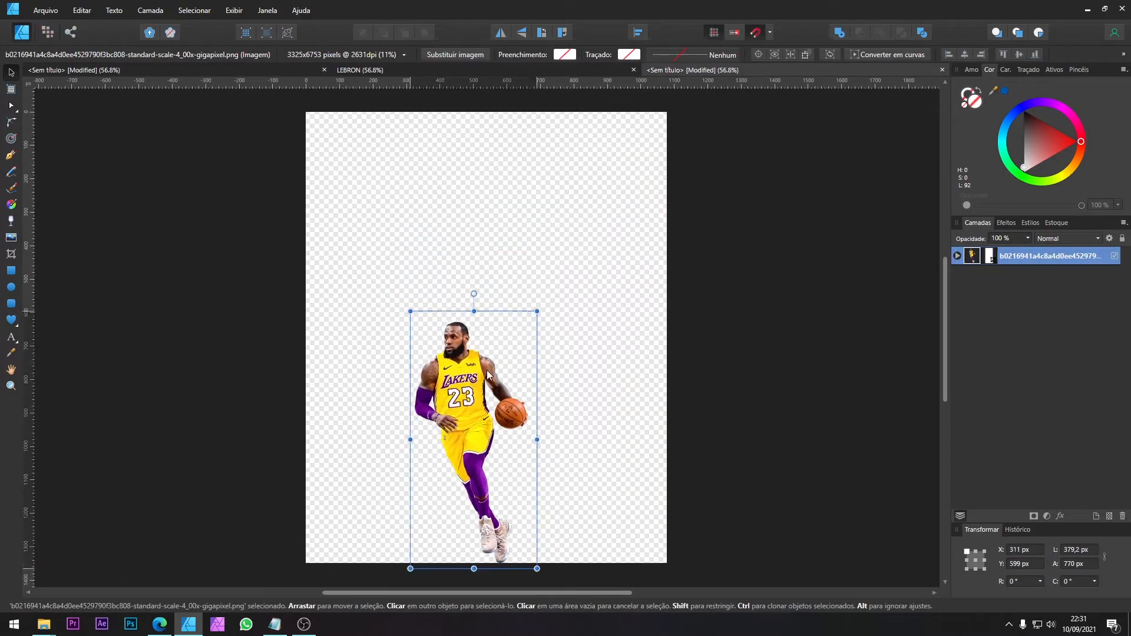
# Step: Copy the smiling profile portrait from the document of source images into the new document
pyautogui.click(119, 71)
pyautogui.click(430, 178)
pyautogui.hotkey('ctrl', 'c')
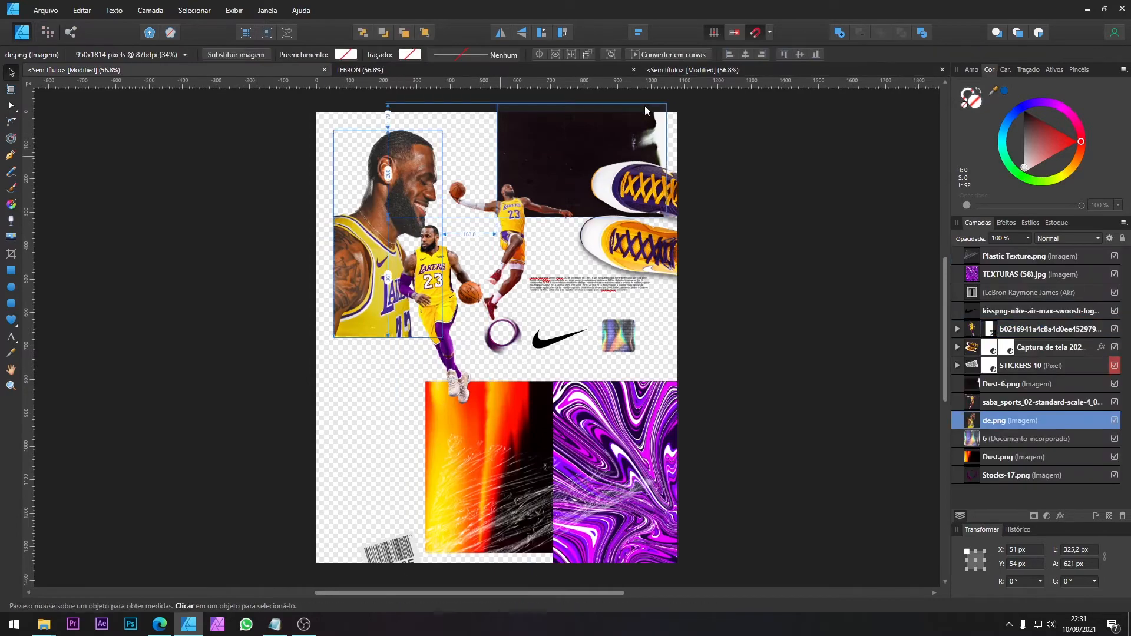
pyautogui.click(701, 71)
pyautogui.hotkey('ctrl', 'v')
# Step: Enlarge the profile portrait to about 681 × 1301 px along the page's left edge and order it behind the dribbling player
pyautogui.moveTo(370, 224); pyautogui.dragTo(337, 290)
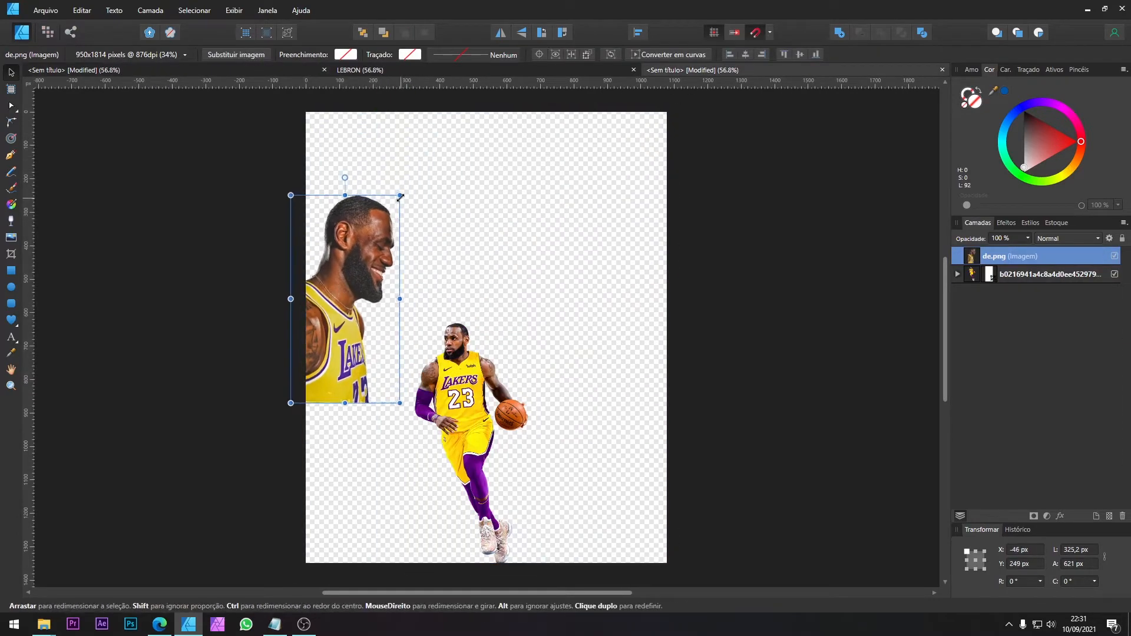
pyautogui.moveTo(399, 195); pyautogui.dragTo(528, 75)
pyautogui.moveTo(422, 156); pyautogui.dragTo(400, 317)
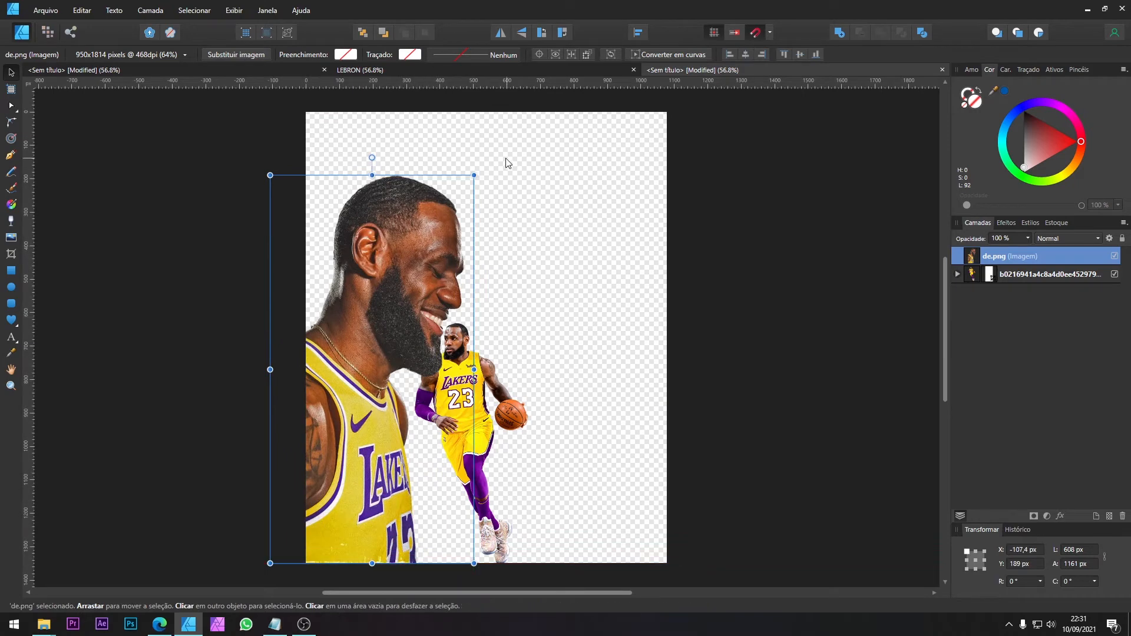
pyautogui.moveTo(475, 174); pyautogui.dragTo(425, 185)
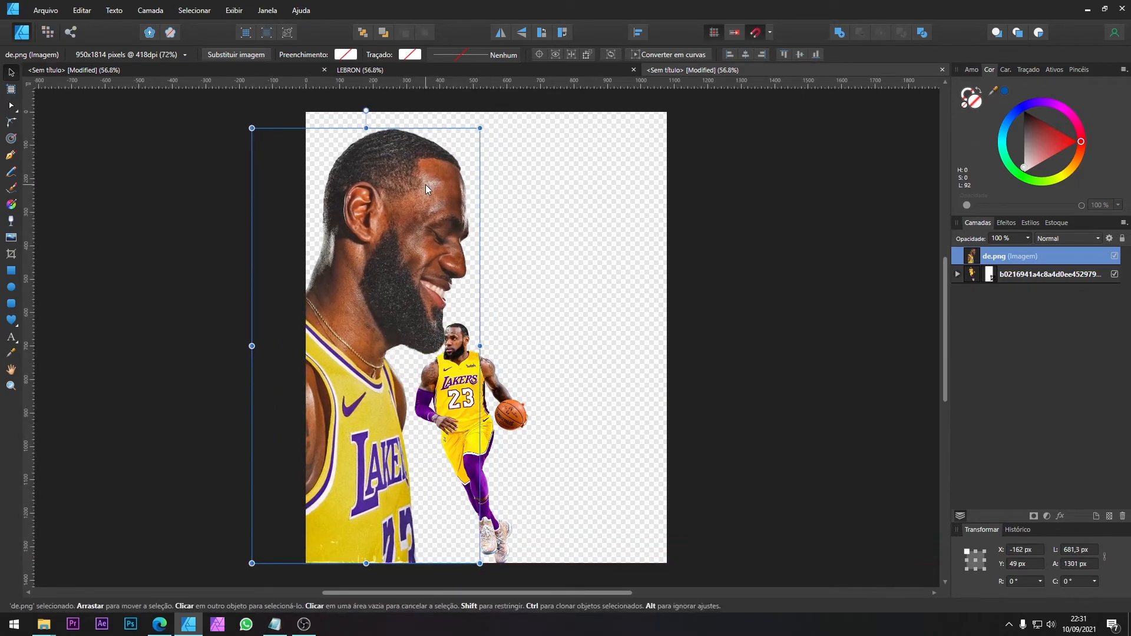
pyautogui.hotkey('ctrl', '[')
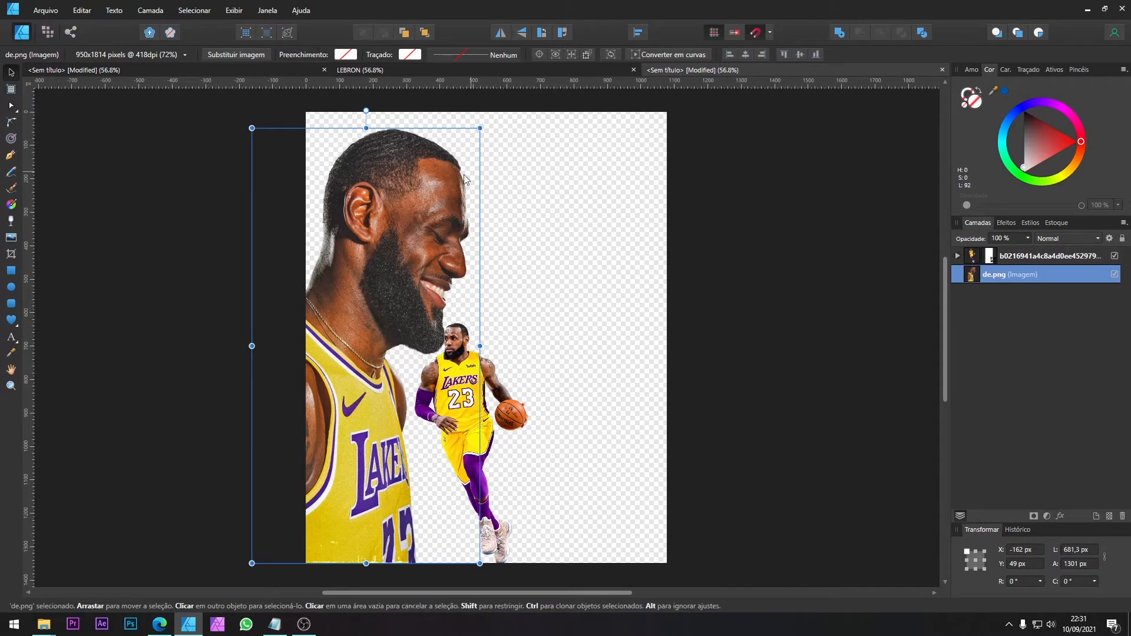
# Step: Enlarge the dribbling player to about 551 × 1118 px and shift it slightly right and down
pyautogui.click(502, 370)
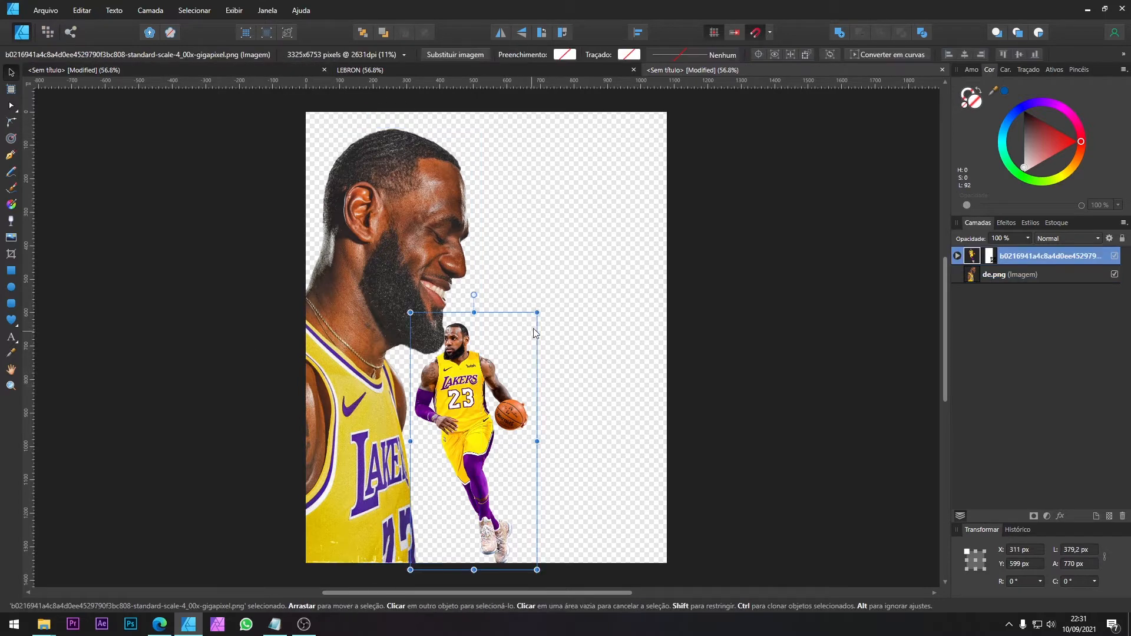
pyautogui.moveTo(538, 315); pyautogui.dragTo(566, 254)
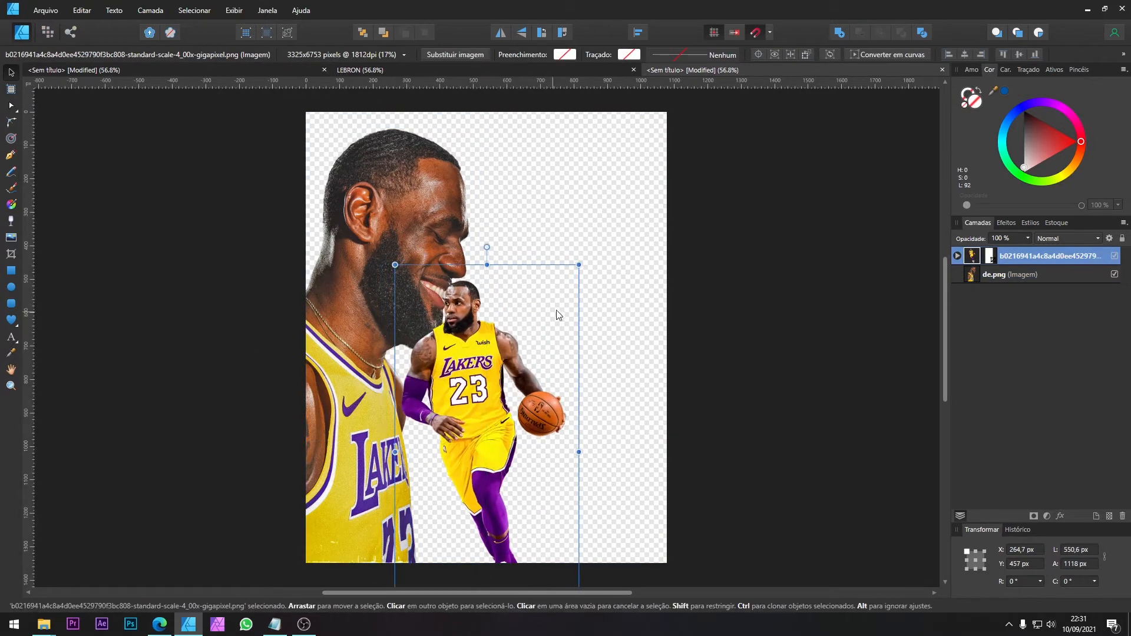
pyautogui.moveTo(504, 320); pyautogui.dragTo(532, 335)
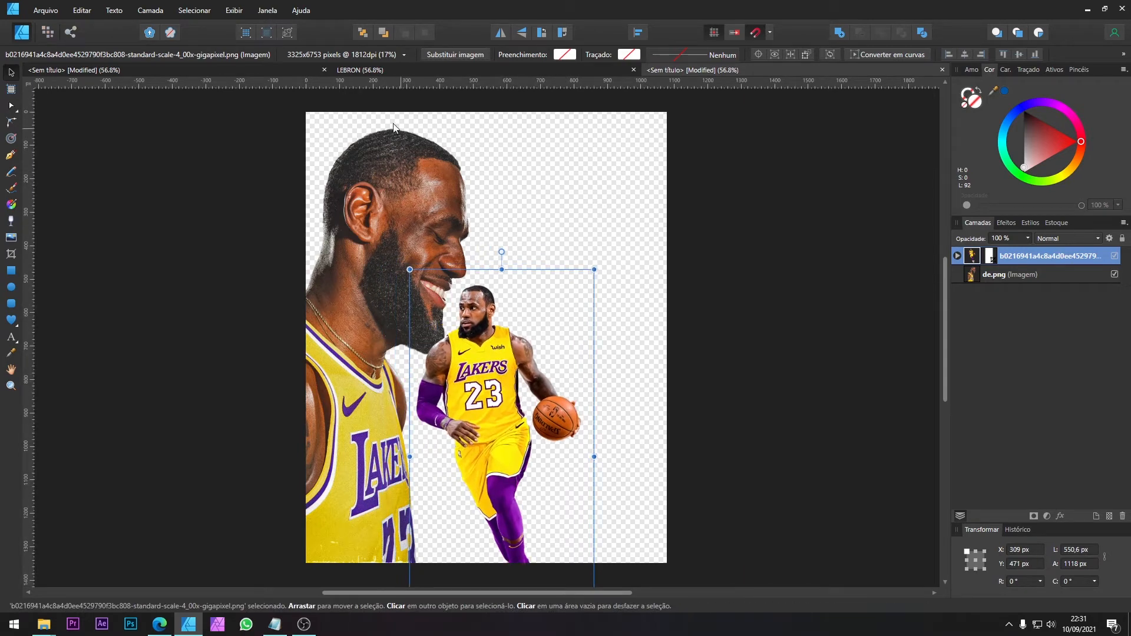
# Step: Copy the jumping player from the source images into the new document and enlarge it to about 511 × 572 px at upper right
pyautogui.click(273, 69)
pyautogui.click(521, 221)
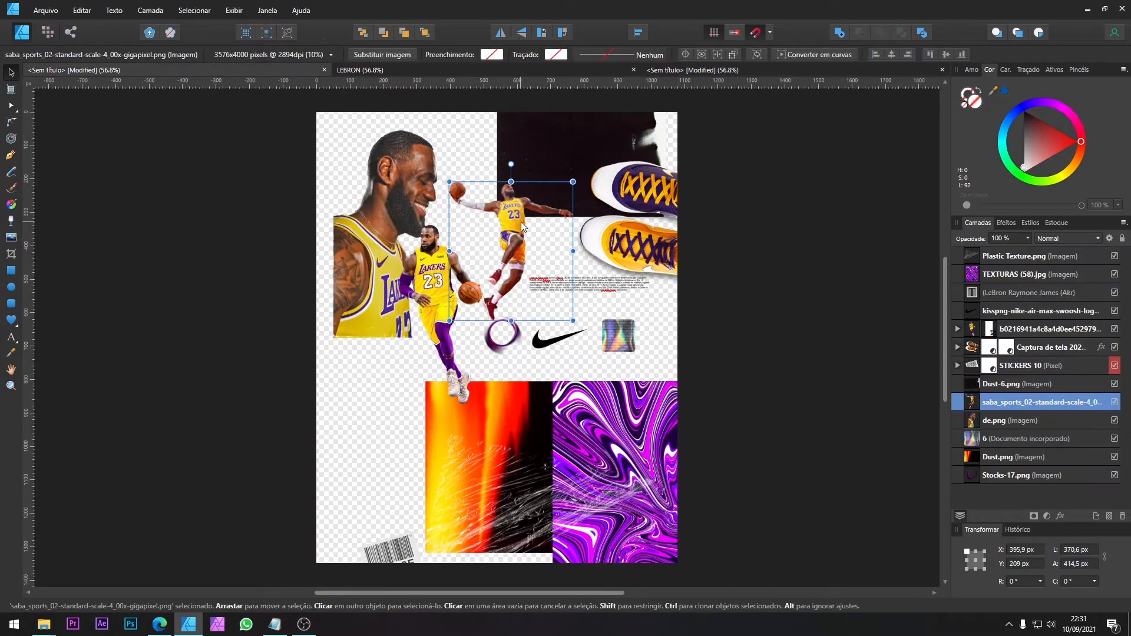
pyautogui.moveTo(659, 108); pyautogui.dragTo(566, 311)
pyautogui.moveTo(604, 223); pyautogui.dragTo(651, 169)
pyautogui.moveTo(616, 235); pyautogui.dragTo(612, 271)
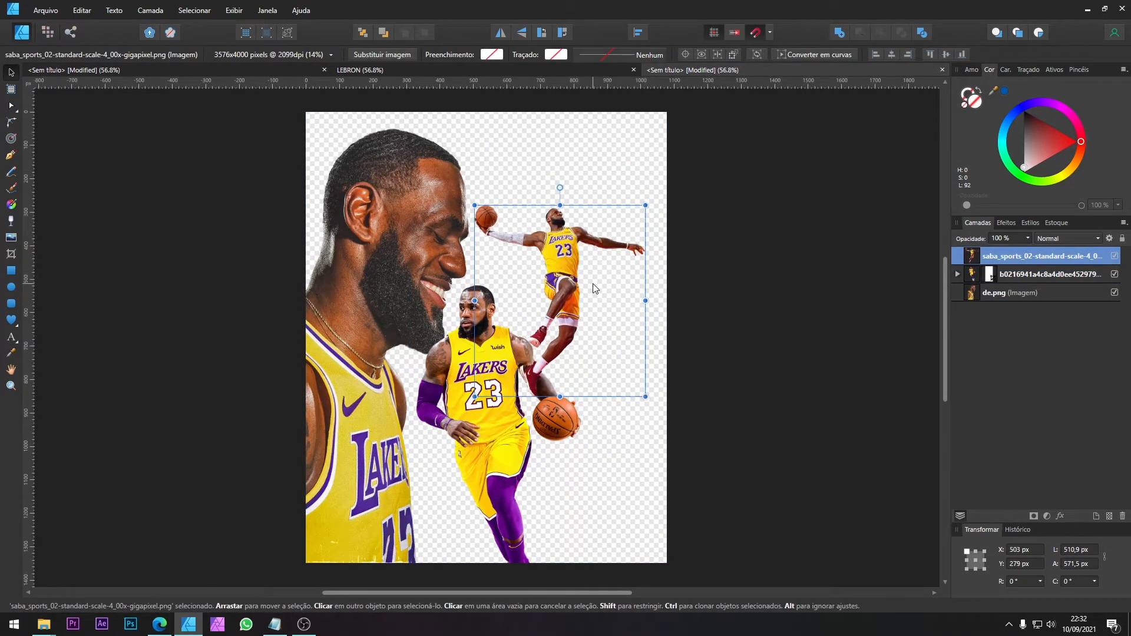
# Step: Send the jumping player to the back, nudge it down and right, and reduce it to about 448 × 502 px
pyautogui.hotkey('ctrl', 'shift', '[')
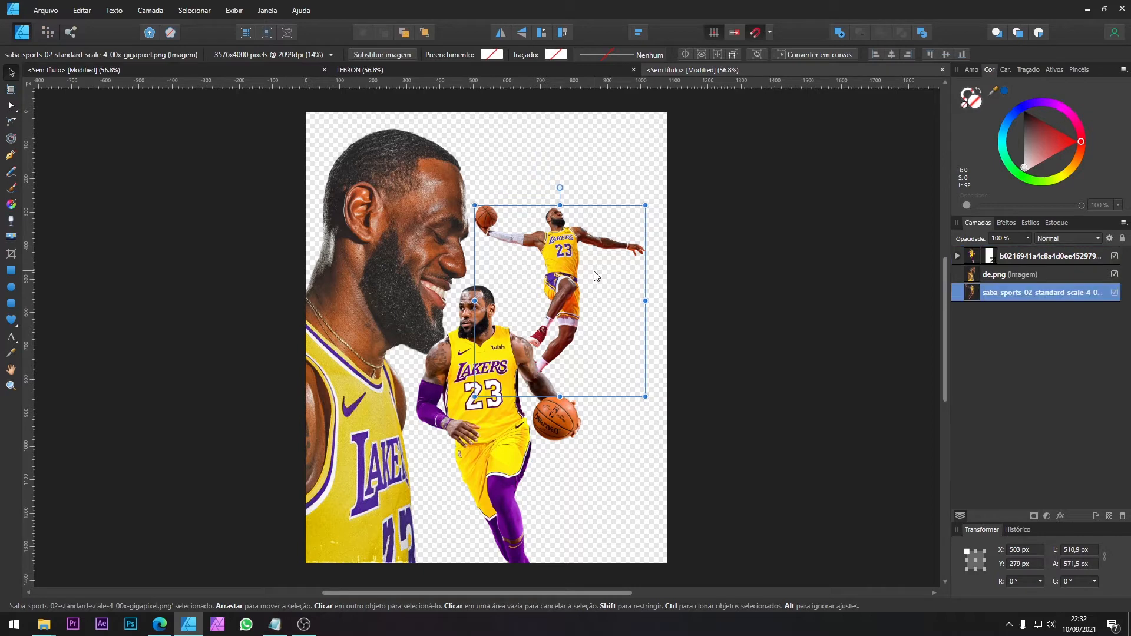
pyautogui.moveTo(579, 306); pyautogui.dragTo(585, 316)
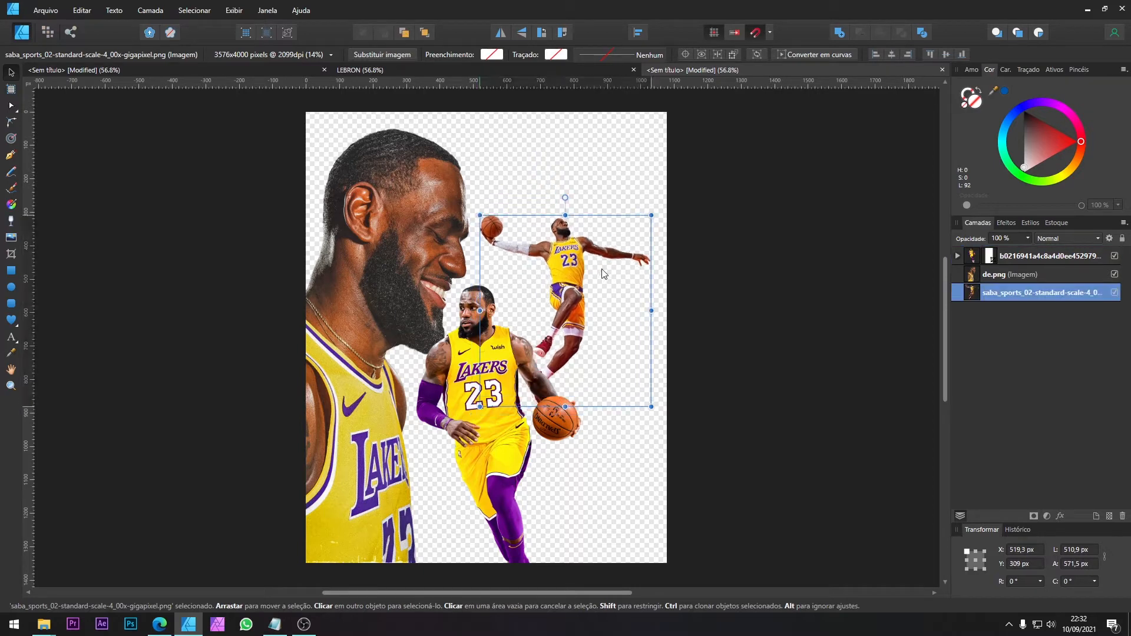
pyautogui.moveTo(649, 218); pyautogui.dragTo(641, 226)
# Step: Reduce the profile portrait to about 632 × 1207 px and move it right so its base meets the page's bottom edge
pyautogui.click(478, 178)
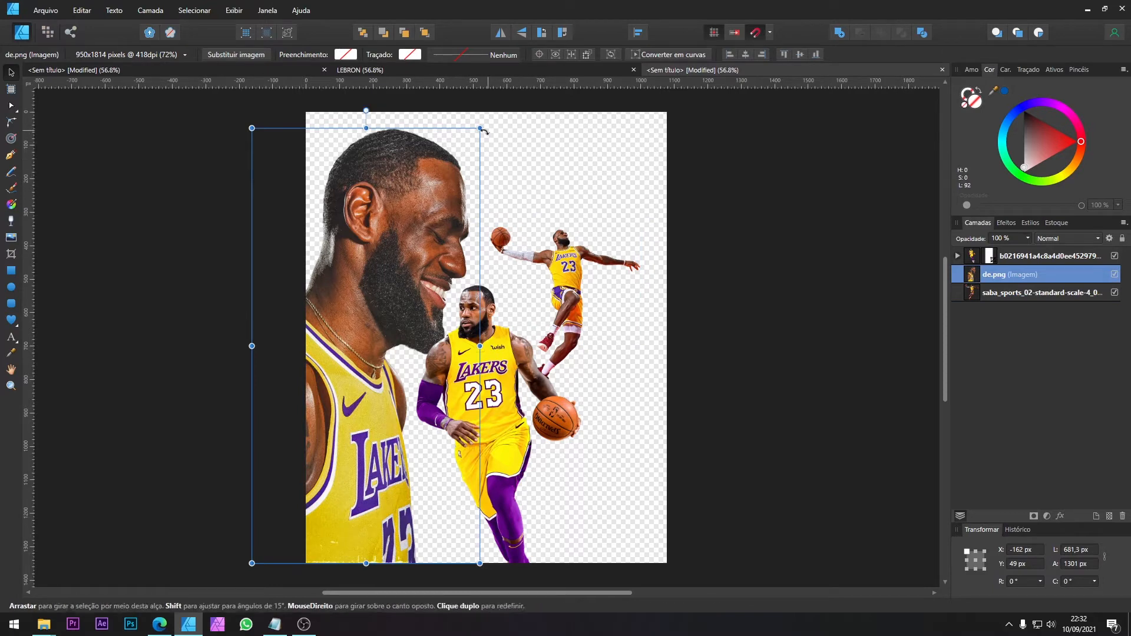
pyautogui.moveTo(480, 128); pyautogui.dragTo(471, 144)
pyautogui.moveTo(391, 220); pyautogui.dragTo(425, 237)
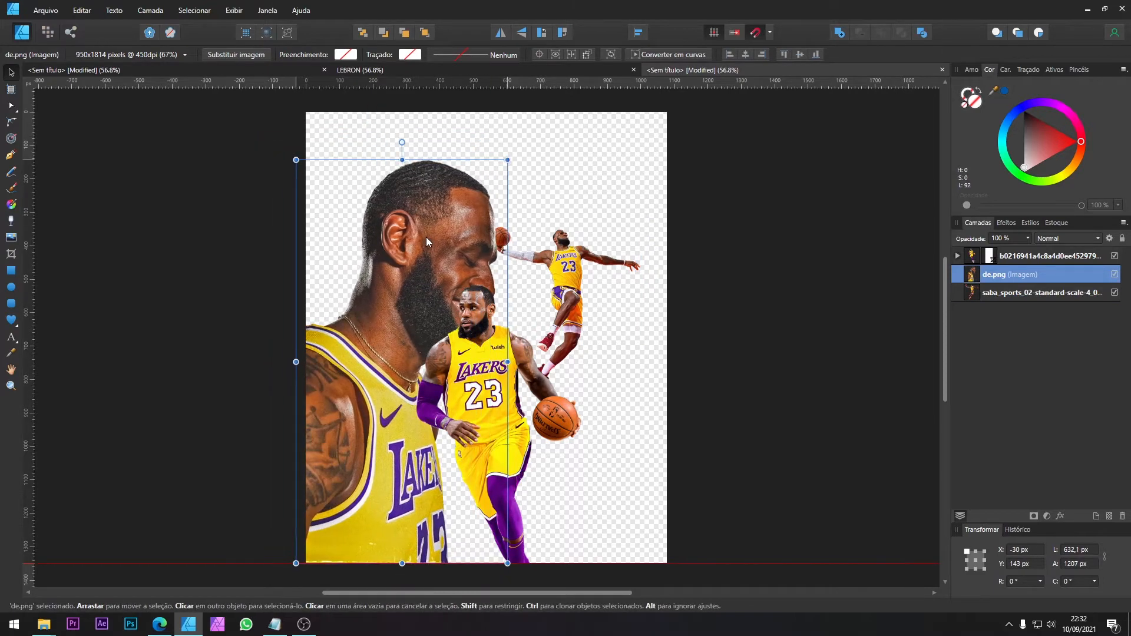
# Step: Put the LEBRON document last in the document order and check the finished poster and the source images
pyautogui.moveTo(369, 71); pyautogui.dragTo(650, 89)
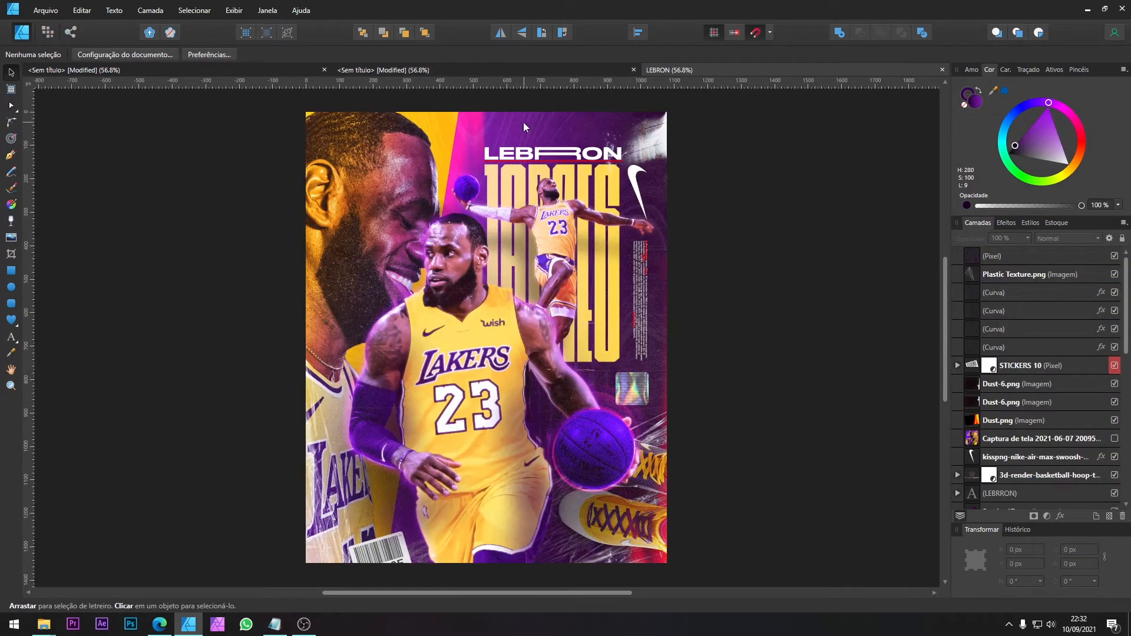
pyautogui.click(285, 68)
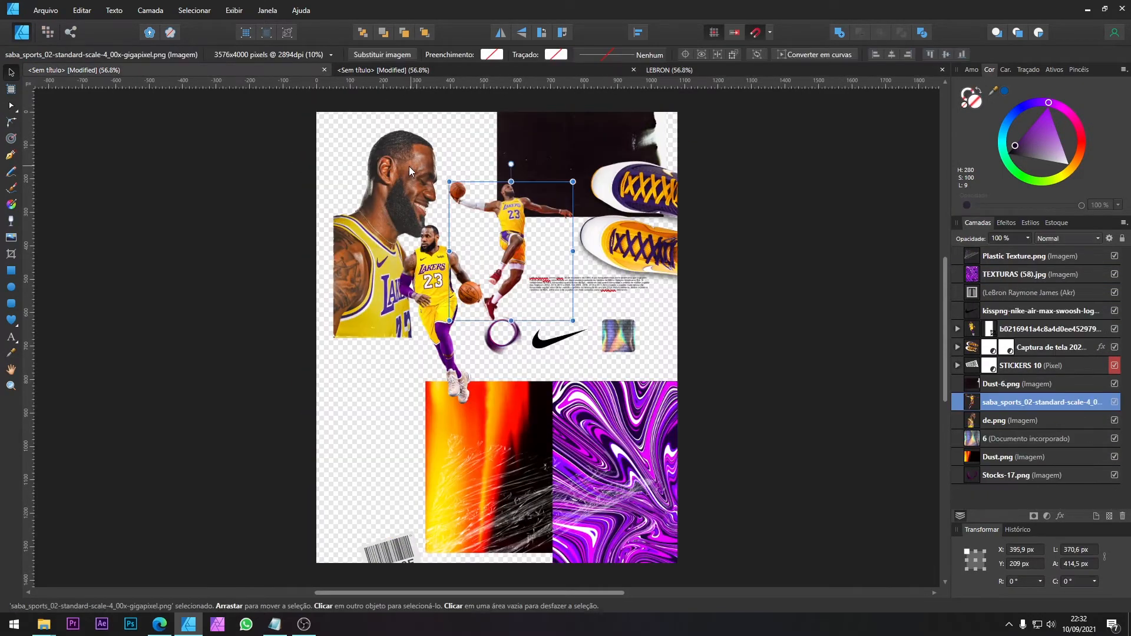
pyautogui.click(409, 166)
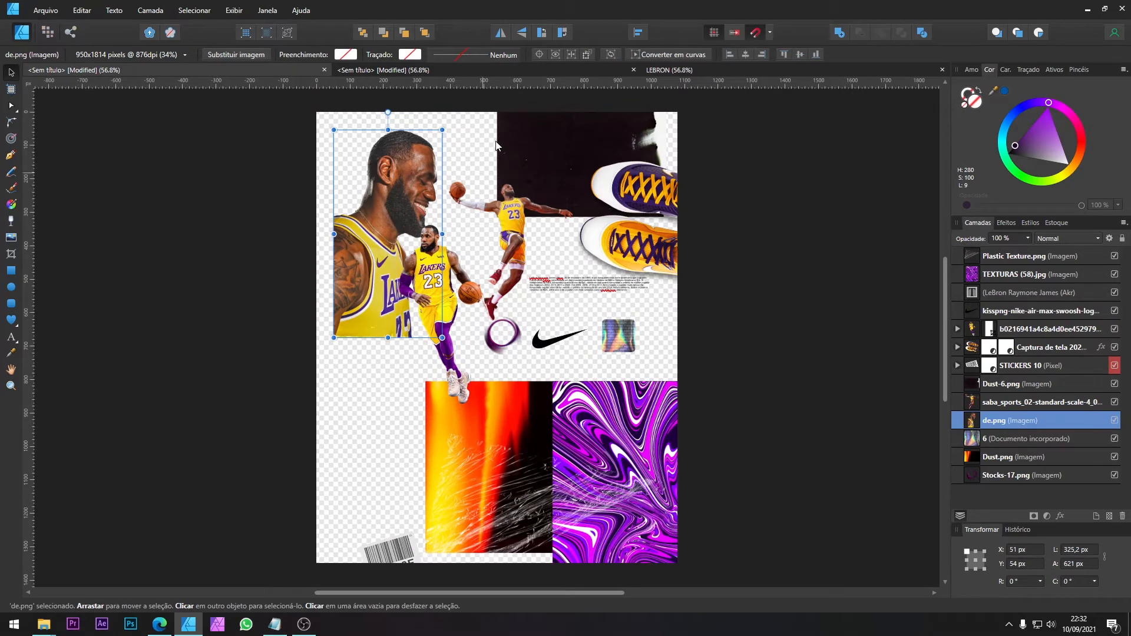
pyautogui.click(469, 72)
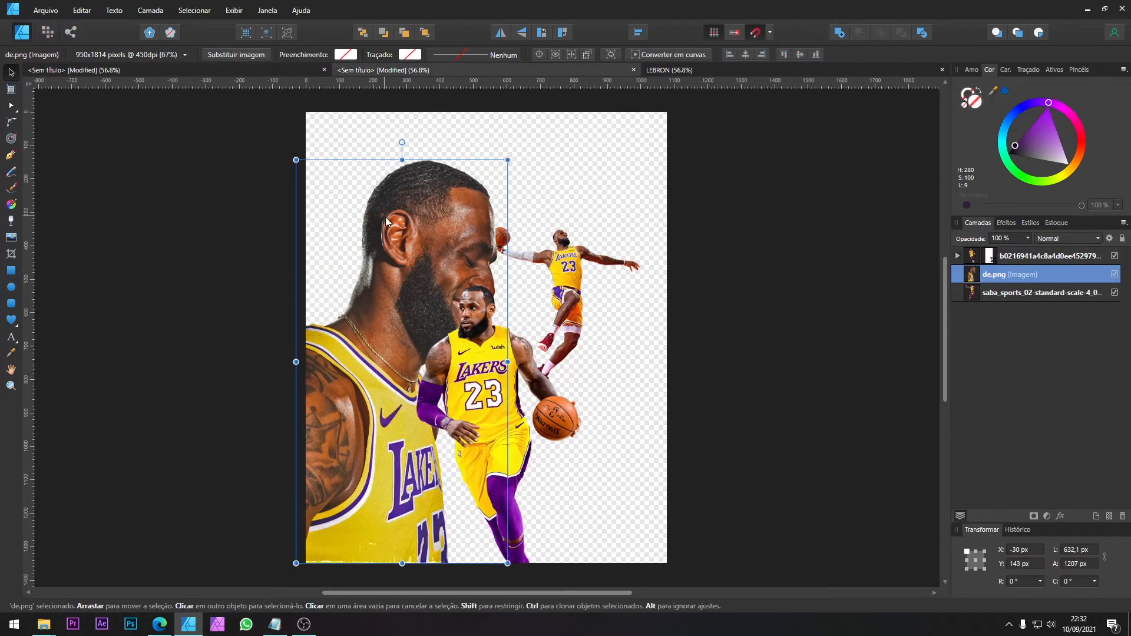
# Step: Enlarge the profile portrait to about 724 × 1382 px and shift it left, partly beyond the page's left edge
pyautogui.moveTo(507, 160); pyautogui.dragTo(558, 115)
pyautogui.moveTo(523, 143); pyautogui.dragTo(461, 172)
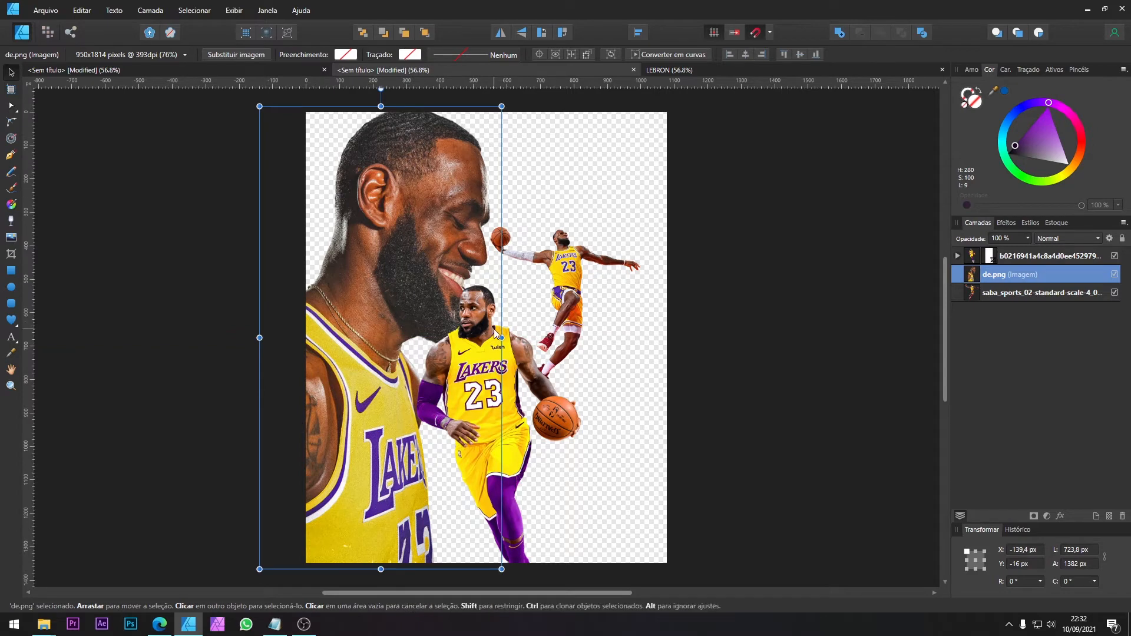
pyautogui.click(513, 321)
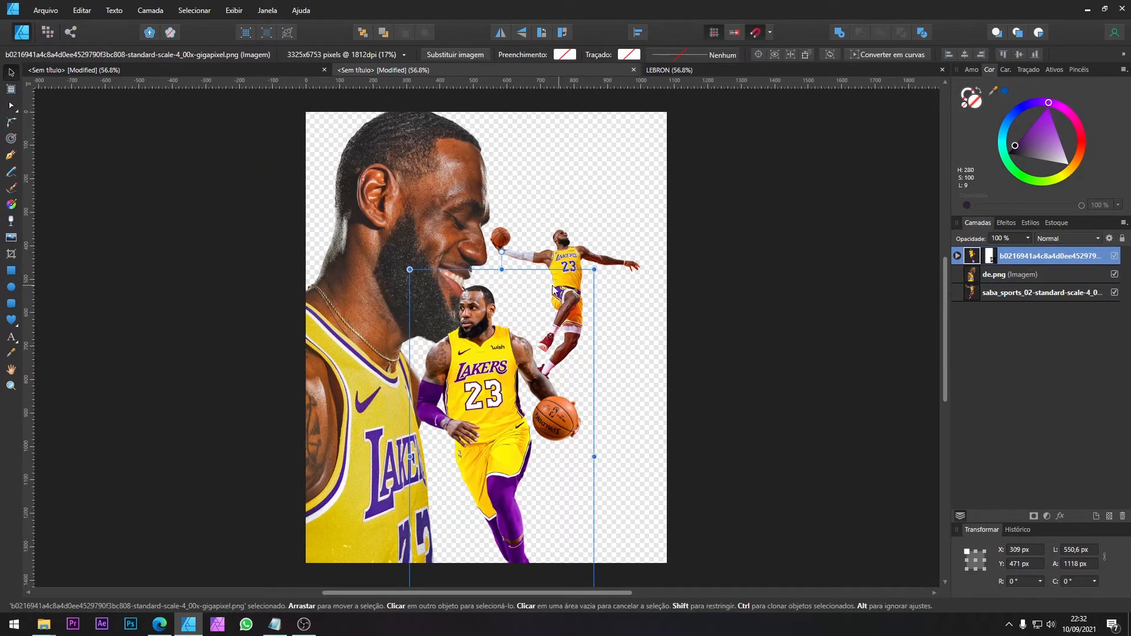
pyautogui.click(466, 224)
pyautogui.moveTo(466, 219); pyautogui.dragTo(455, 218)
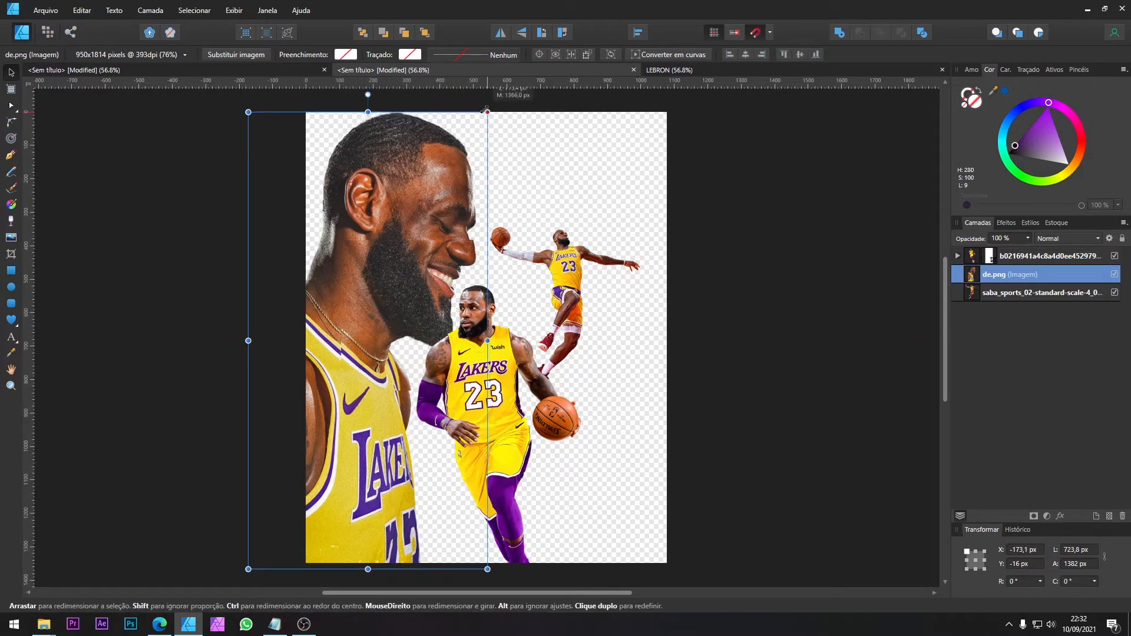
# Step: Move the jumping player slightly up and the dribbling player slightly right and down
pyautogui.click(574, 259)
pyautogui.moveTo(576, 258); pyautogui.dragTo(571, 234)
pyautogui.click(489, 347)
pyautogui.moveTo(489, 348); pyautogui.dragTo(500, 352)
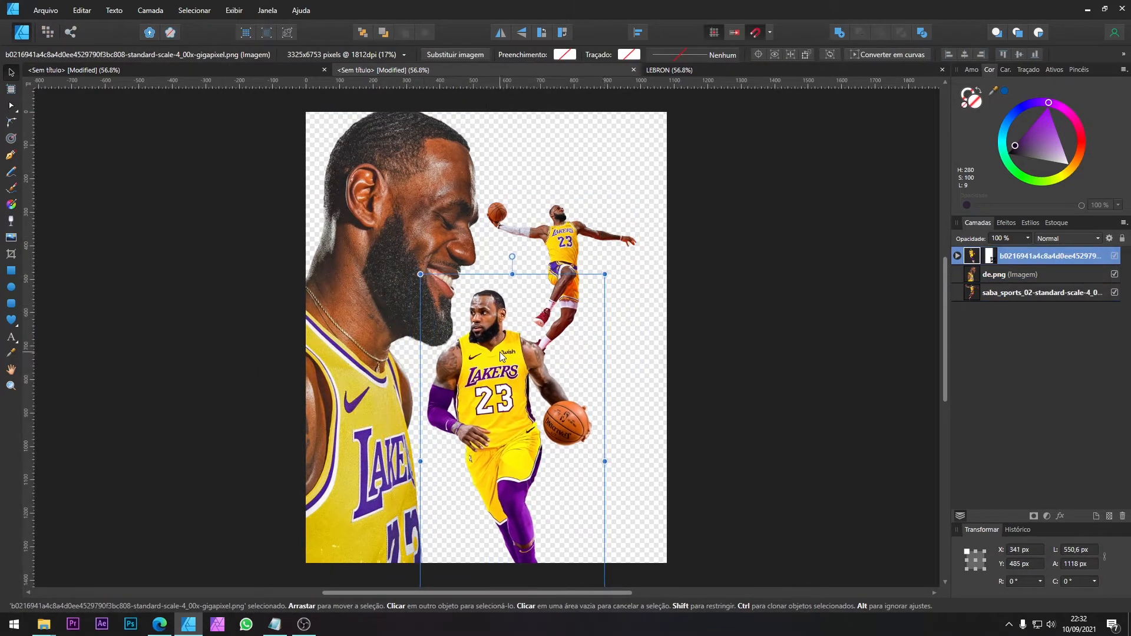
# Step: Check the LEBRON reference poster and enlarge the dribbling player to about 668 × 1356 px, shifting it slightly left and down
pyautogui.click(674, 69)
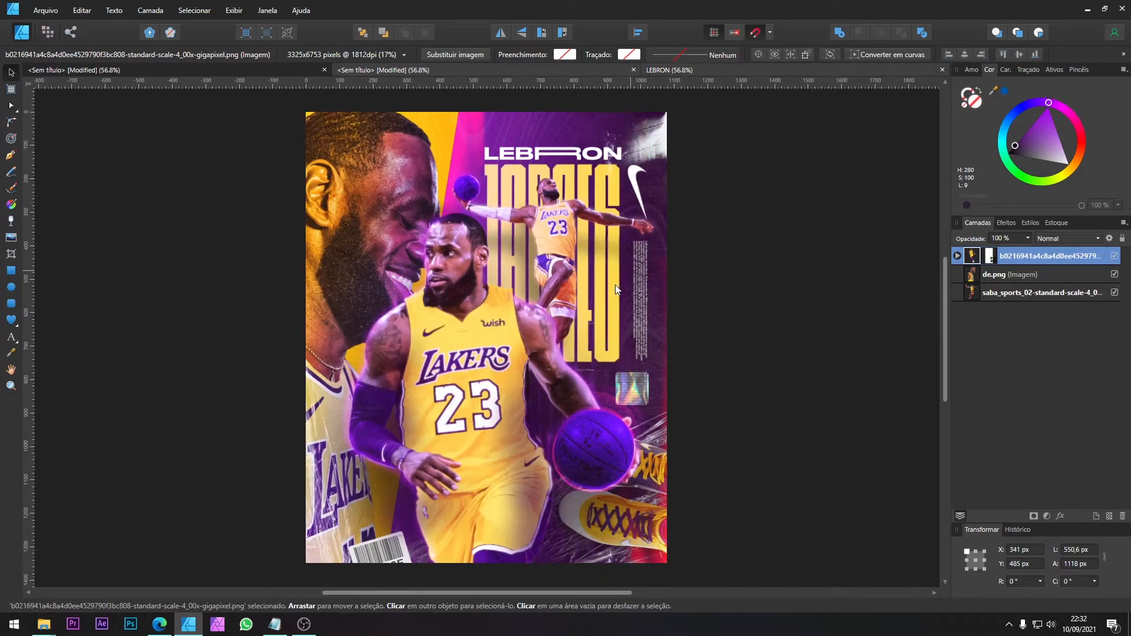
pyautogui.click(513, 71)
pyautogui.moveTo(604, 274); pyautogui.dragTo(632, 203)
pyautogui.moveTo(562, 298); pyautogui.dragTo(546, 313)
# Step: Enlarge the profile portrait to about 733 × 1399 px and move it further left
pyautogui.click(446, 192)
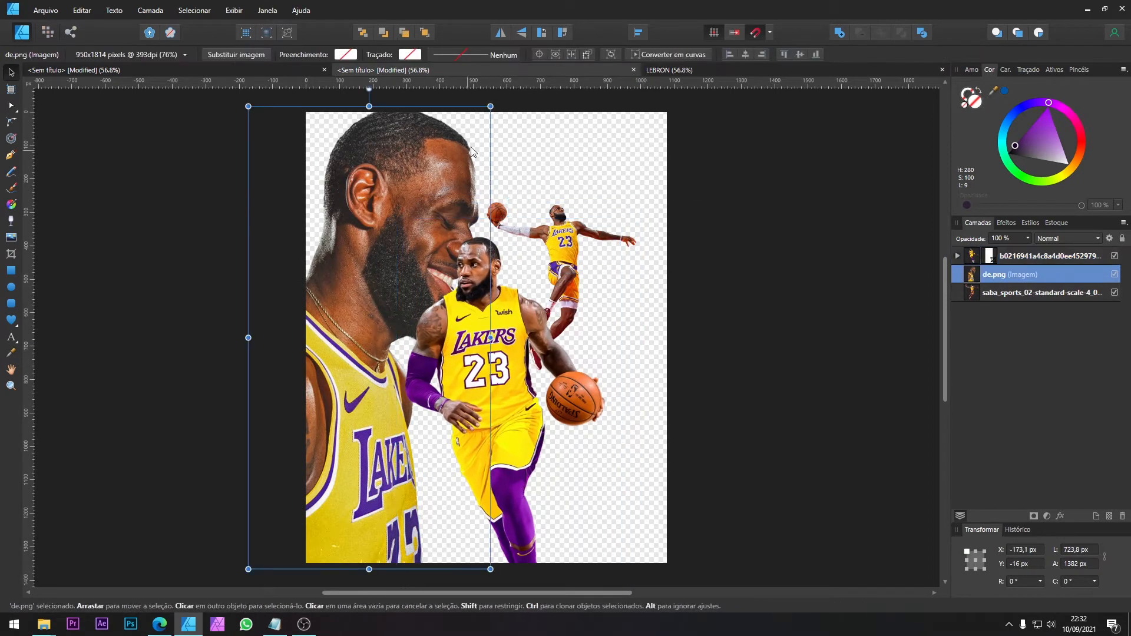
pyautogui.moveTo(490, 106); pyautogui.dragTo(493, 101)
pyautogui.moveTo(452, 144); pyautogui.dragTo(440, 145)
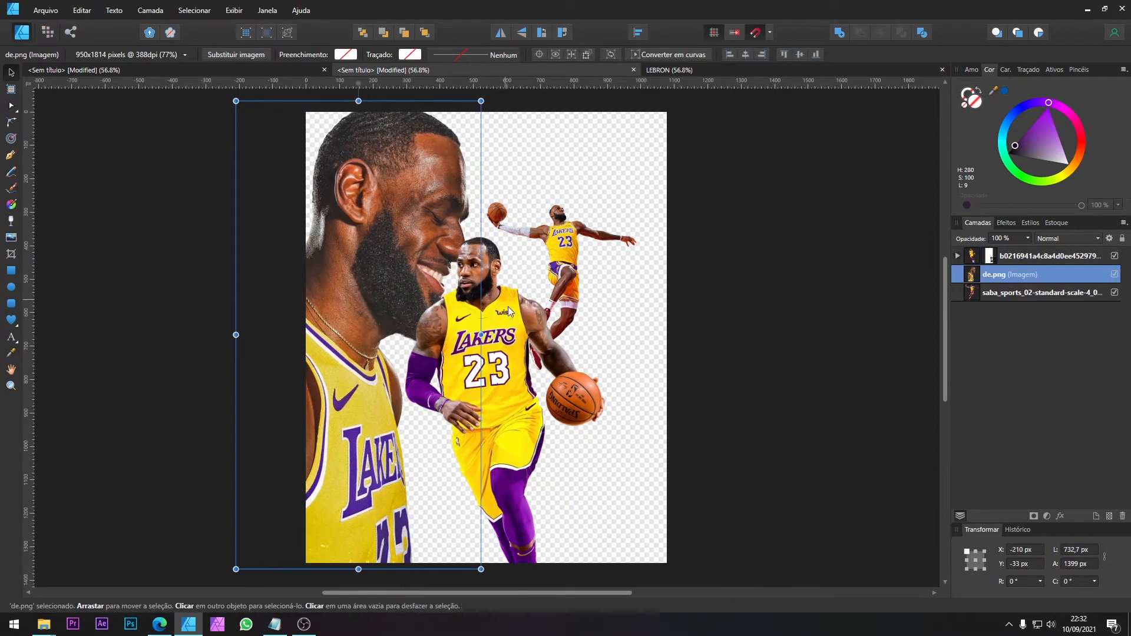
# Step: Nudge the dribbling player slightly down and enlarge the jumping player to about 473 × 529 px
pyautogui.click(510, 313)
pyautogui.moveTo(530, 273); pyautogui.dragTo(526, 281)
pyautogui.click(563, 219)
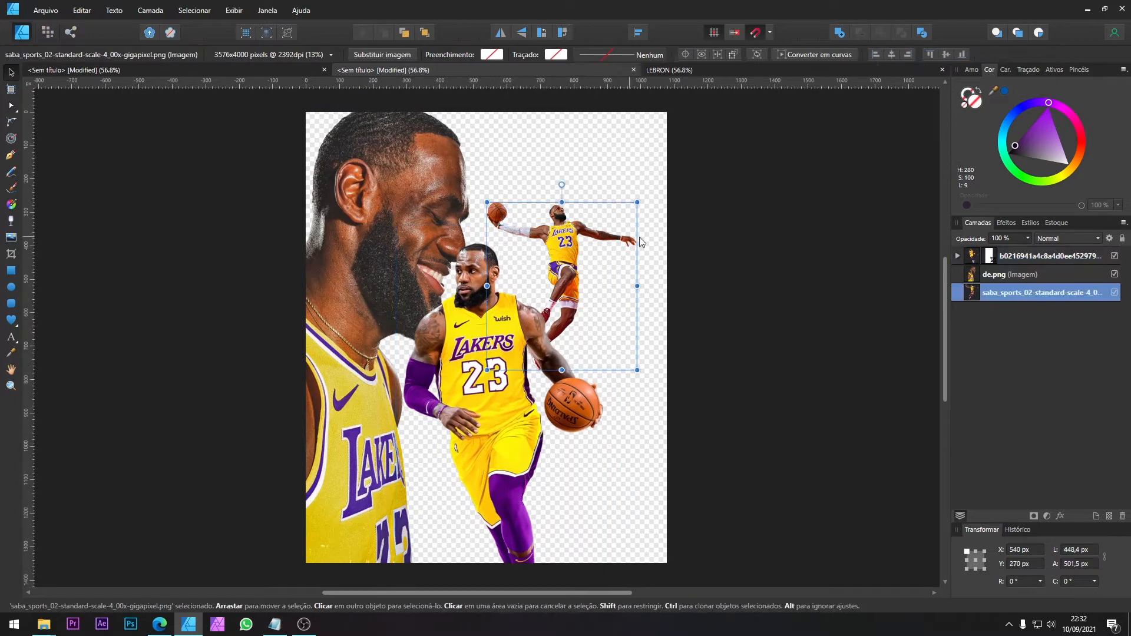
pyautogui.moveTo(637, 202); pyautogui.dragTo(644, 194)
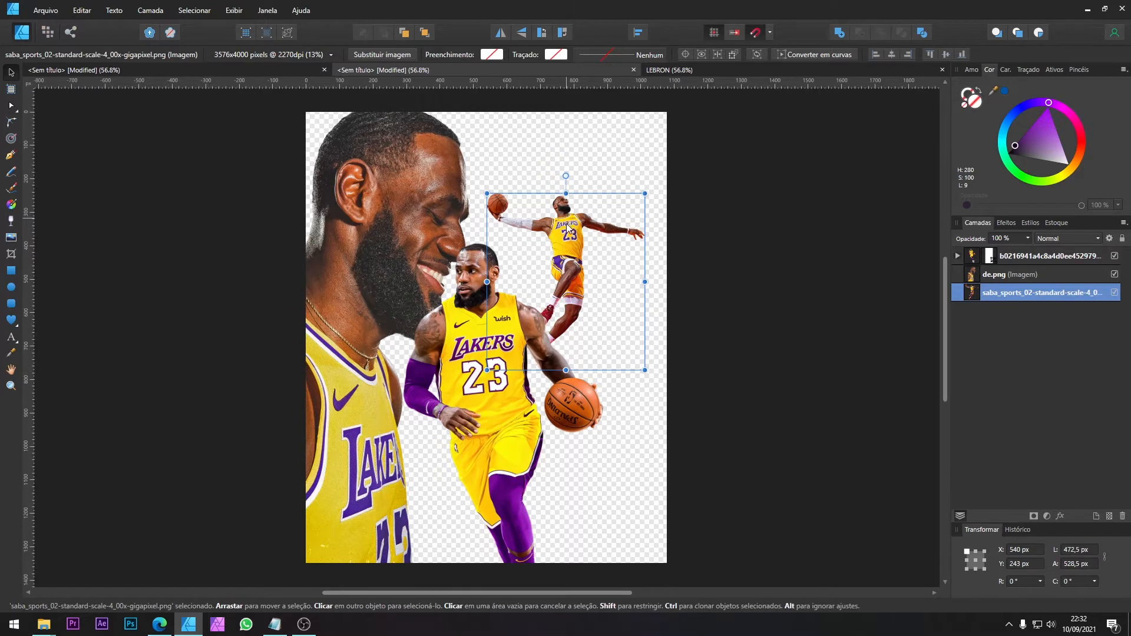
# Step: Lower the dribbling player beneath the portrait's chin, enlarge it slightly and clear the selection
pyautogui.click(486, 319)
pyautogui.moveTo(485, 320); pyautogui.dragTo(482, 347)
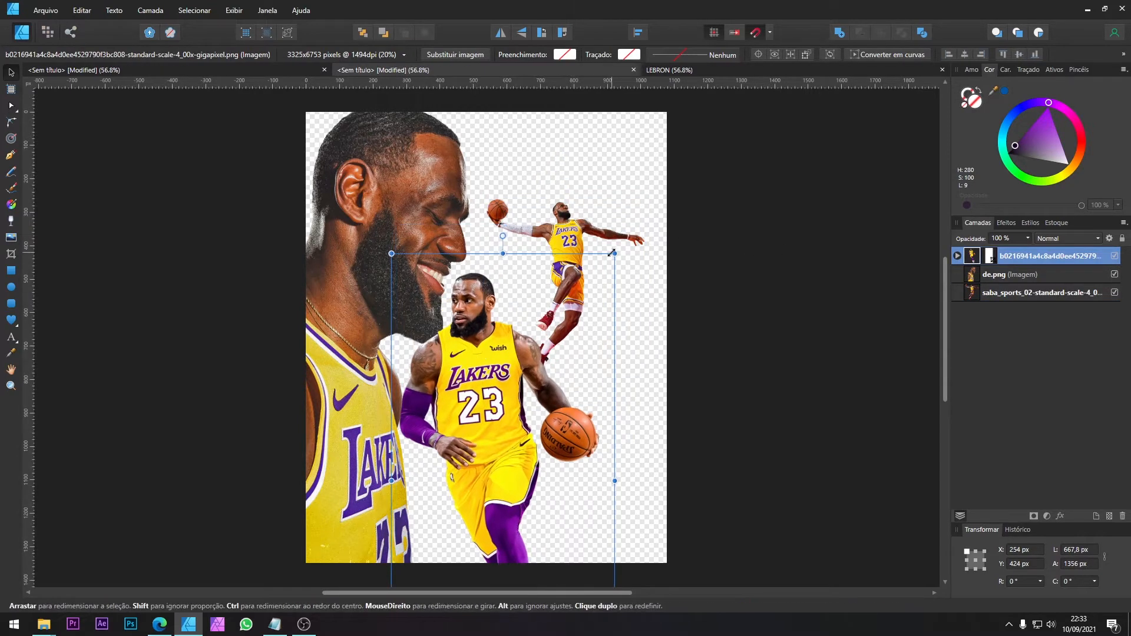
pyautogui.moveTo(612, 253); pyautogui.dragTo(623, 241)
pyautogui.click(543, 188)
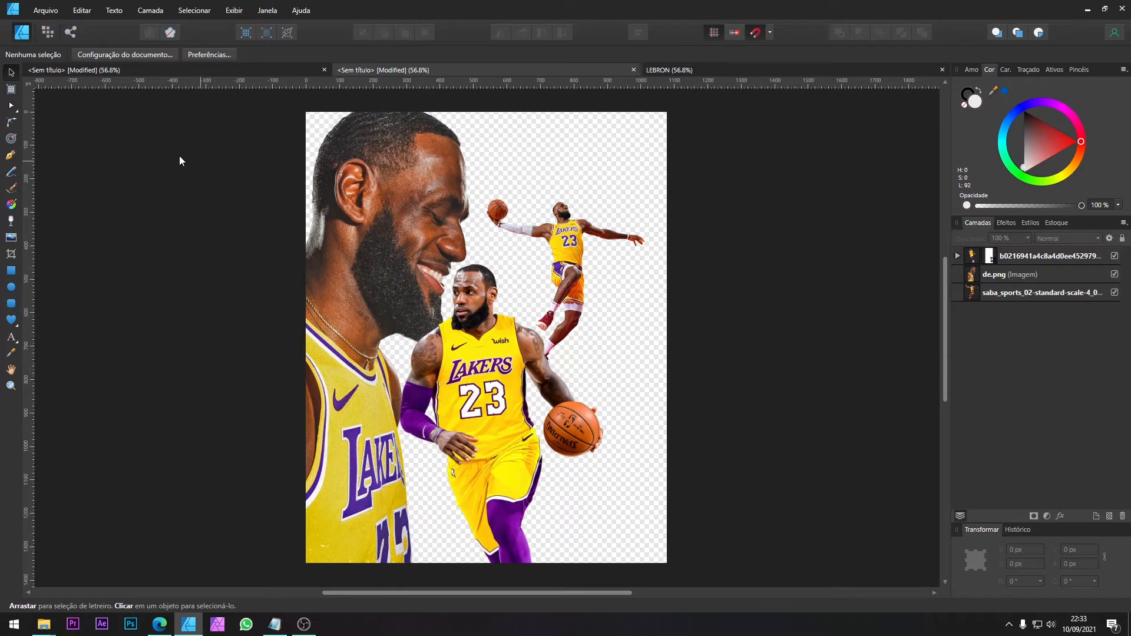
# Step: Draw a light rectangle covering the whole 1080 × 1350 px page and send it behind all images
pyautogui.click(12, 269)
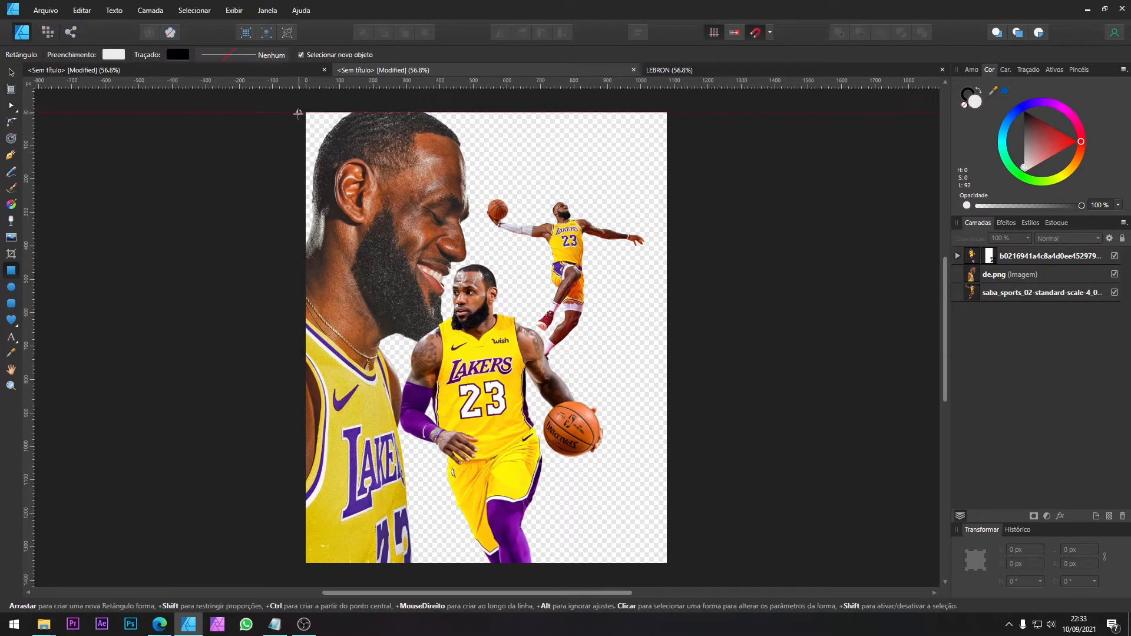
pyautogui.moveTo(307, 113); pyautogui.dragTo(666, 563)
pyautogui.hotkey('ctrl', 'shift', '[')
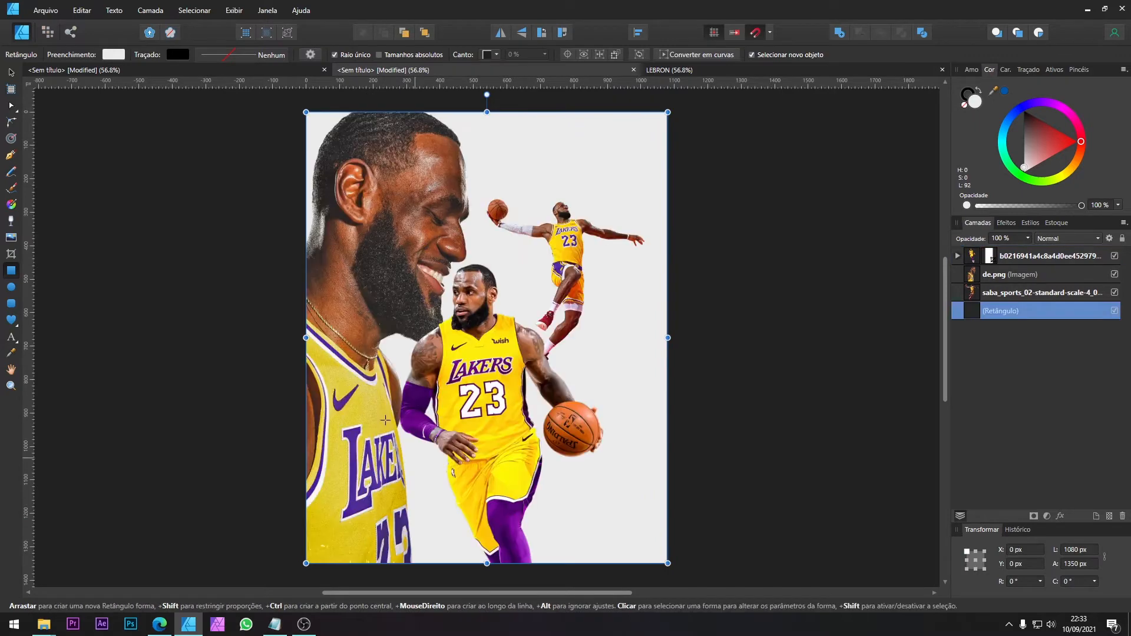
# Step: Copy the orange gradient background rectangle from the finished LEBRON document and paste it behind the players in the untitled document
pyautogui.click(670, 71)
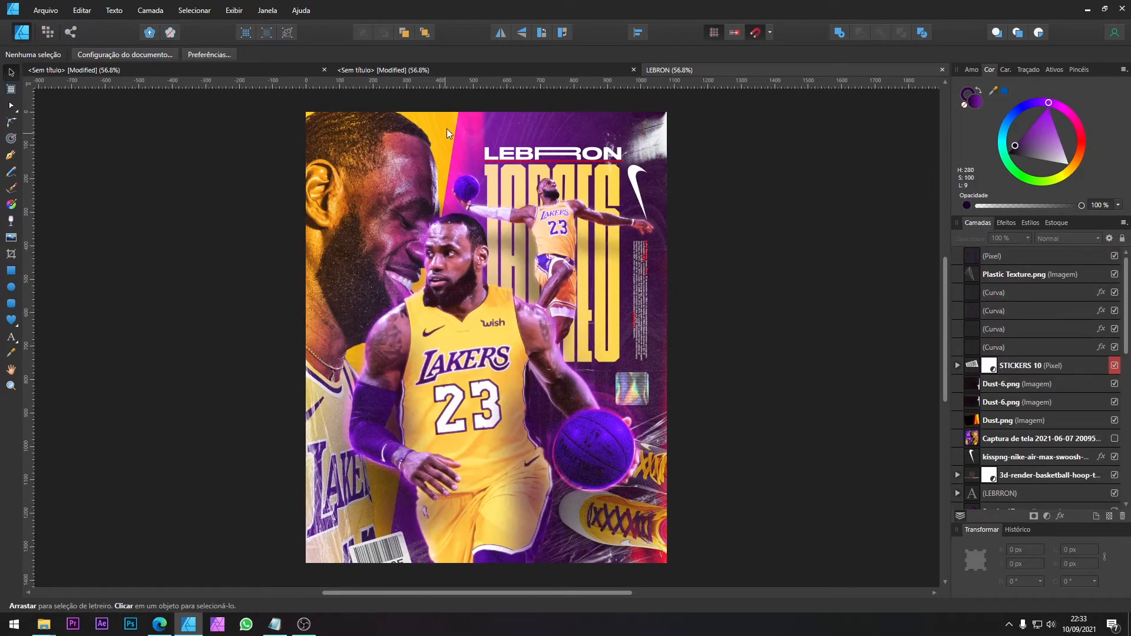
pyautogui.click(485, 76)
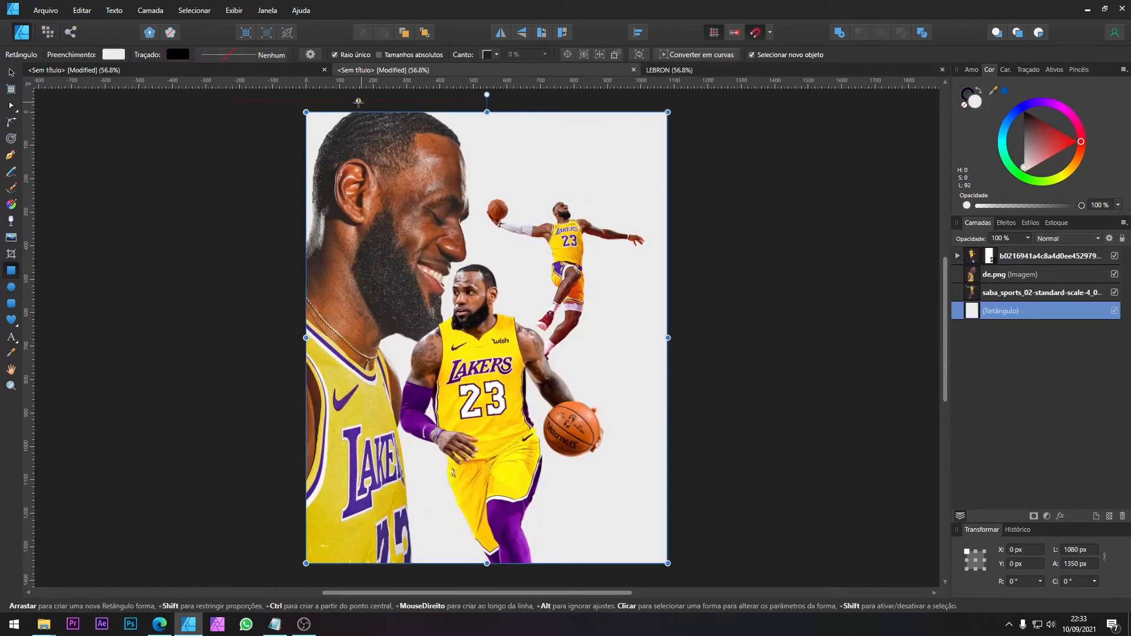
pyautogui.click(314, 71)
pyautogui.click(673, 71)
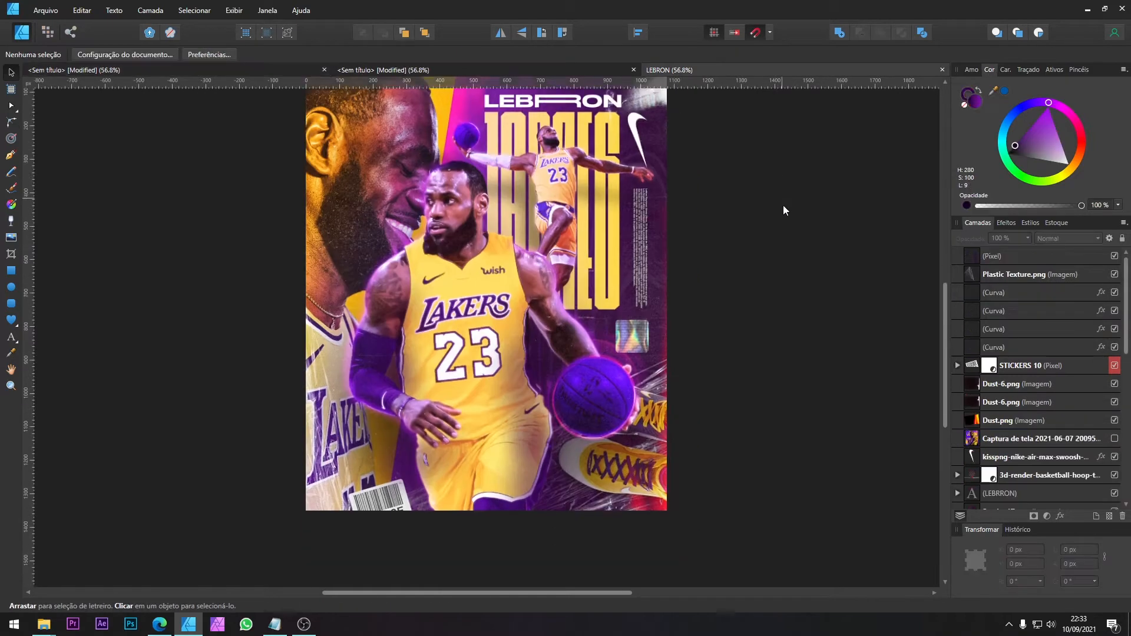
pyautogui.scroll(-1, 783, 205)
pyautogui.scroll(-5, 986, 423)
pyautogui.click(1020, 495)
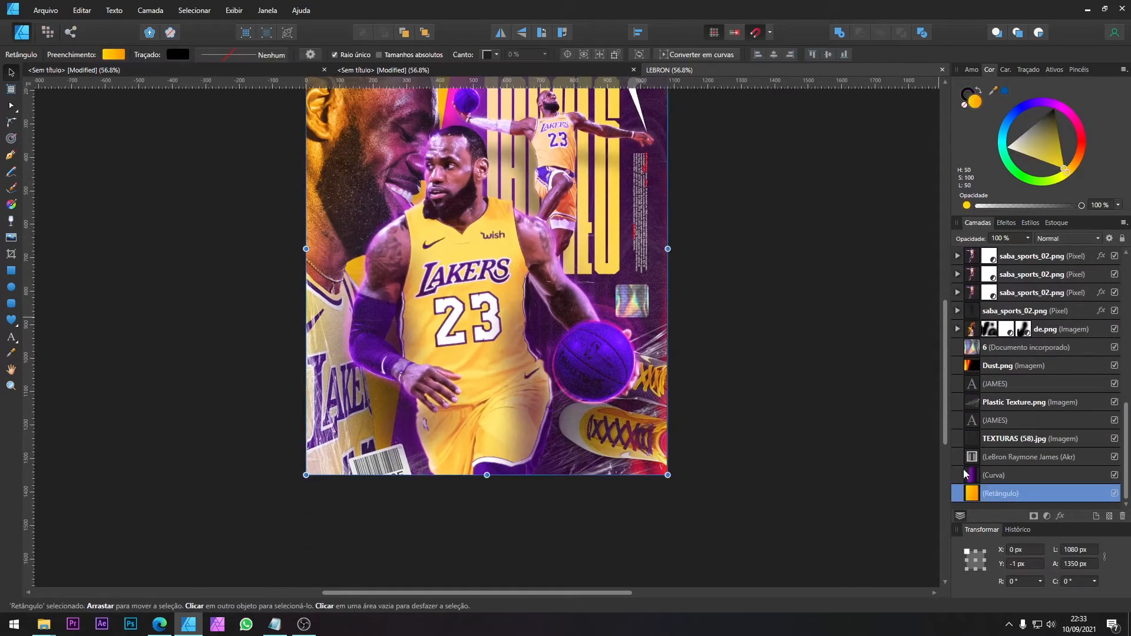
pyautogui.click(380, 71)
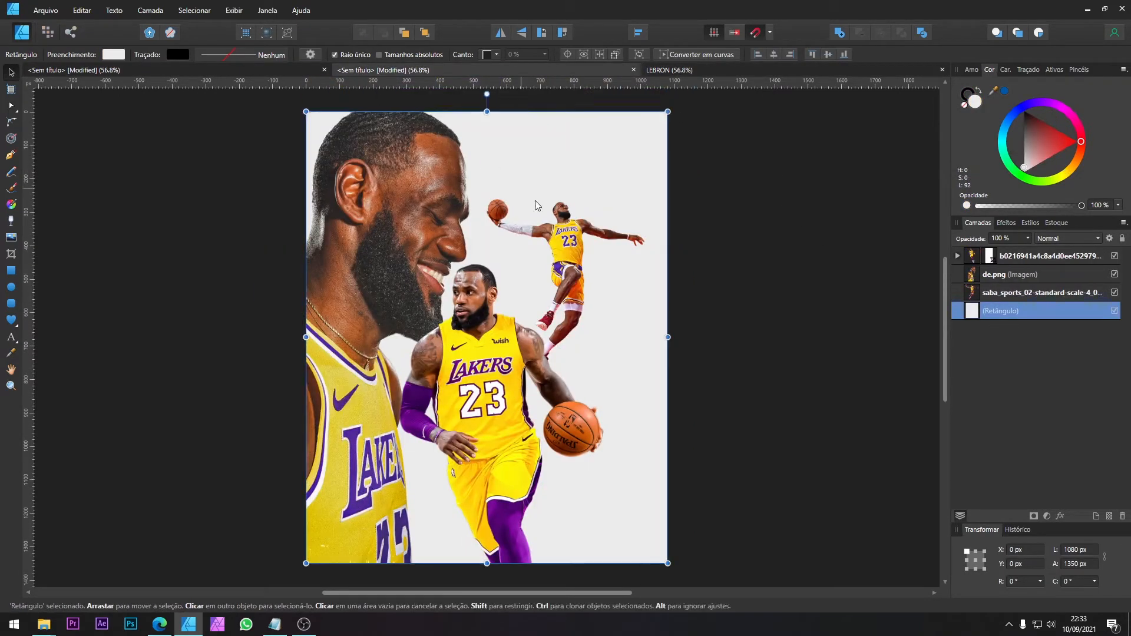
pyautogui.hotkey('ctrl', 'v')
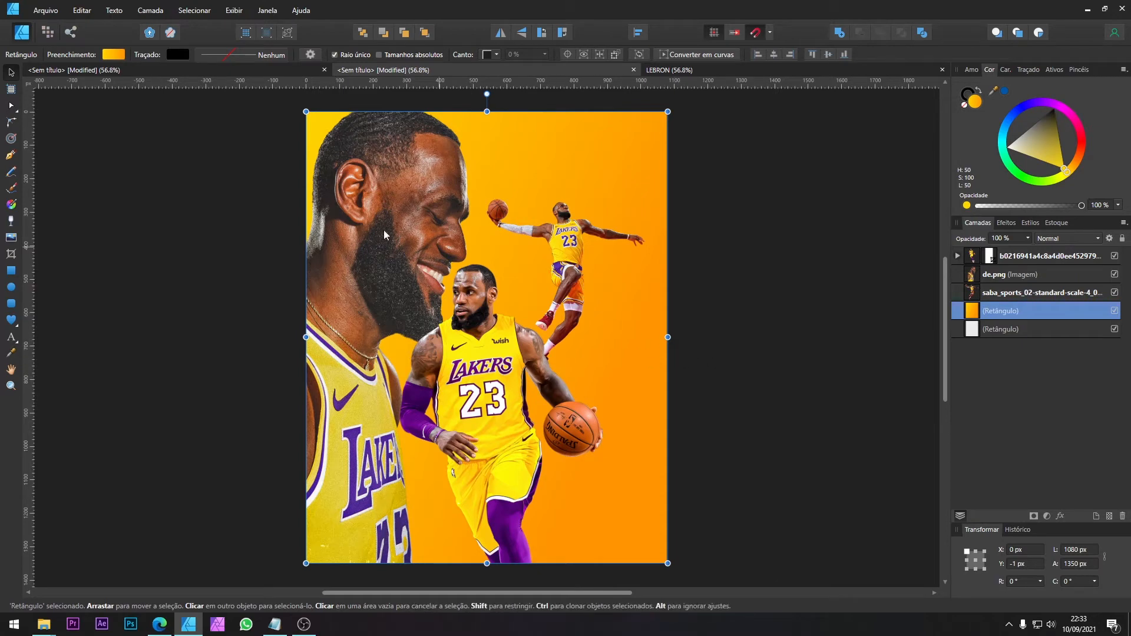
# Step: Delete the light background rectangle and the pasted orange gradient rectangle
pyautogui.click(1054, 331)
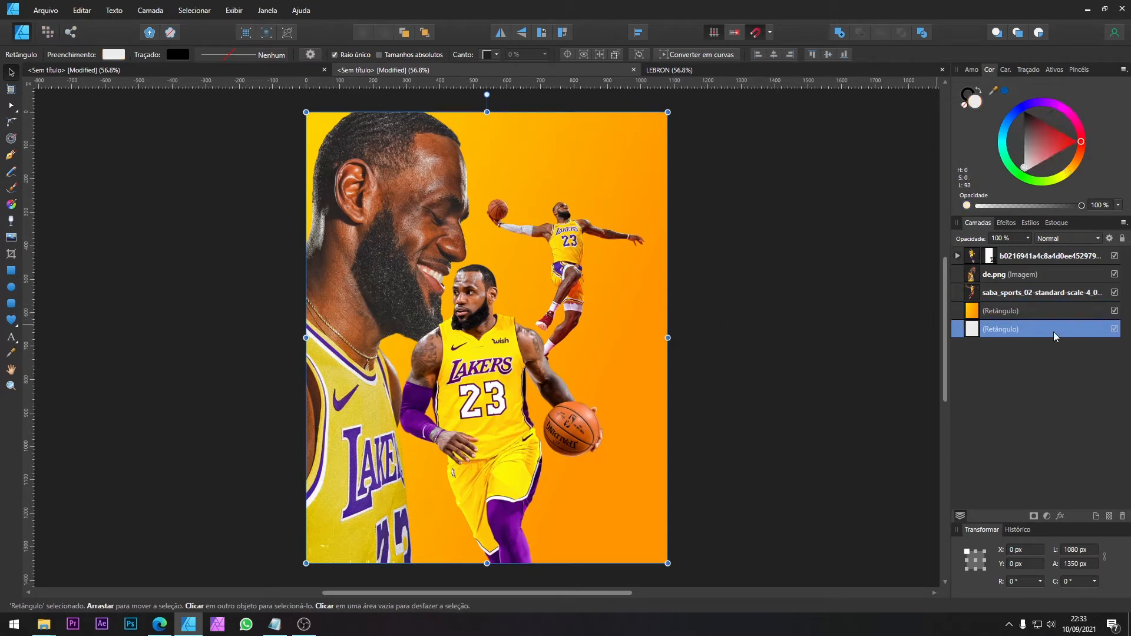
pyautogui.press('Delete')
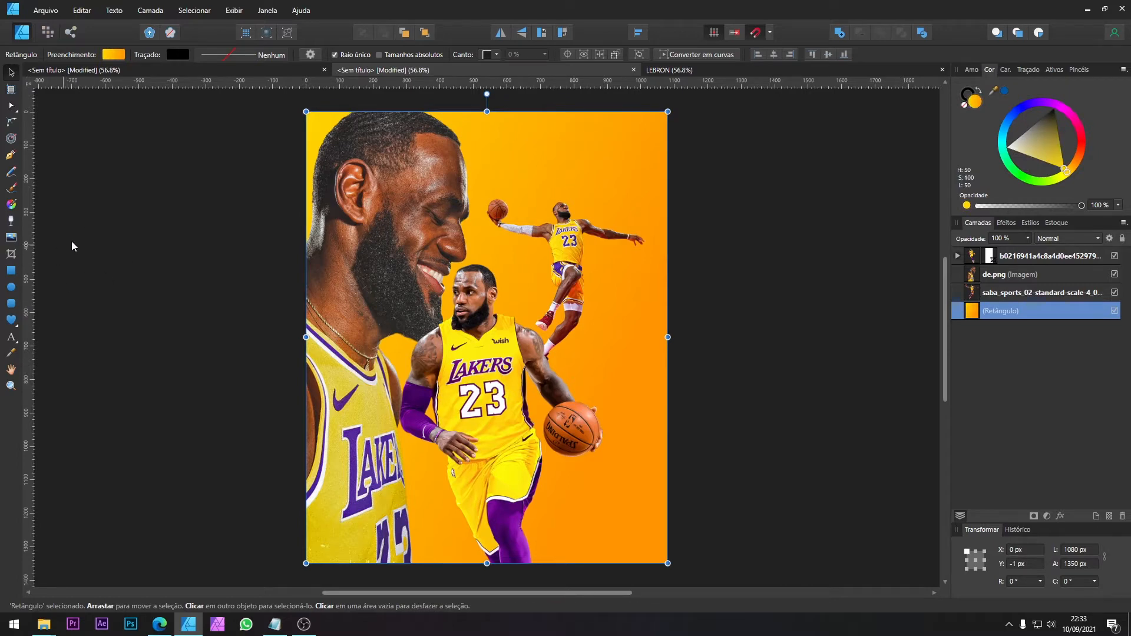
pyautogui.press('Delete')
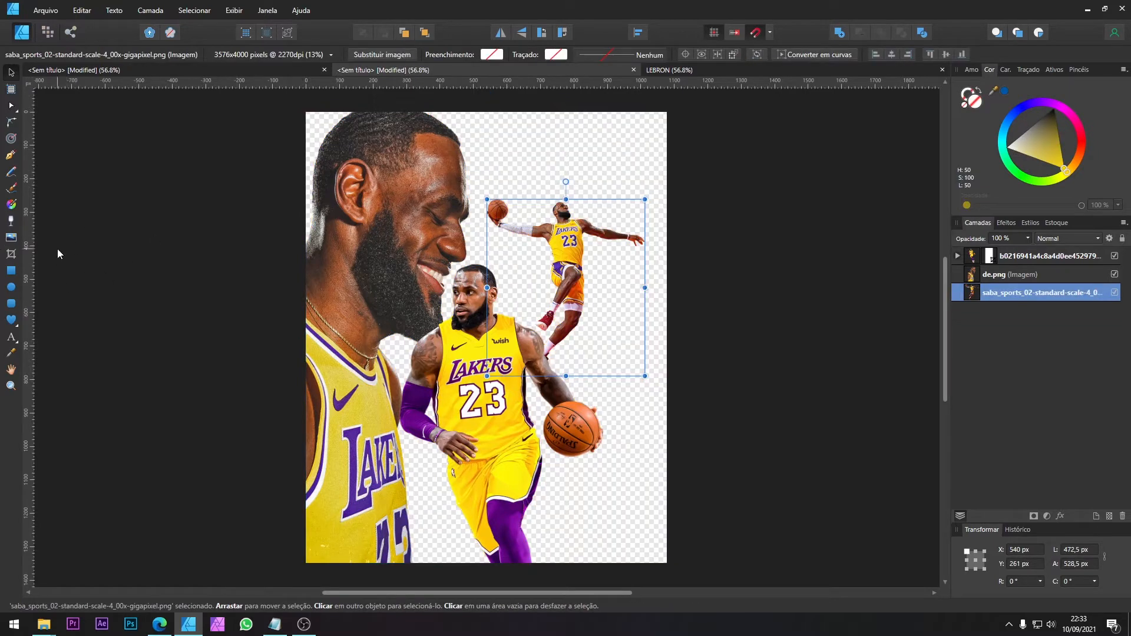
# Step: Draw a new light rectangle covering the whole 1080 × 1350 px page and place it beneath all the player images
pyautogui.click(14, 272)
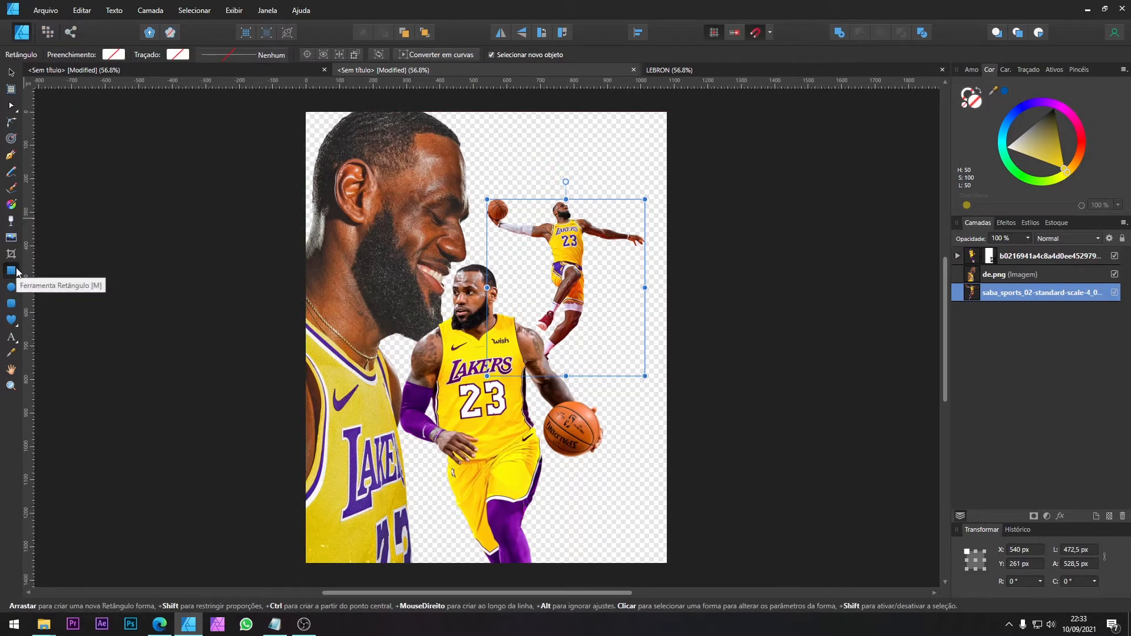
pyautogui.moveTo(306, 112); pyautogui.dragTo(668, 564)
pyautogui.press('v')
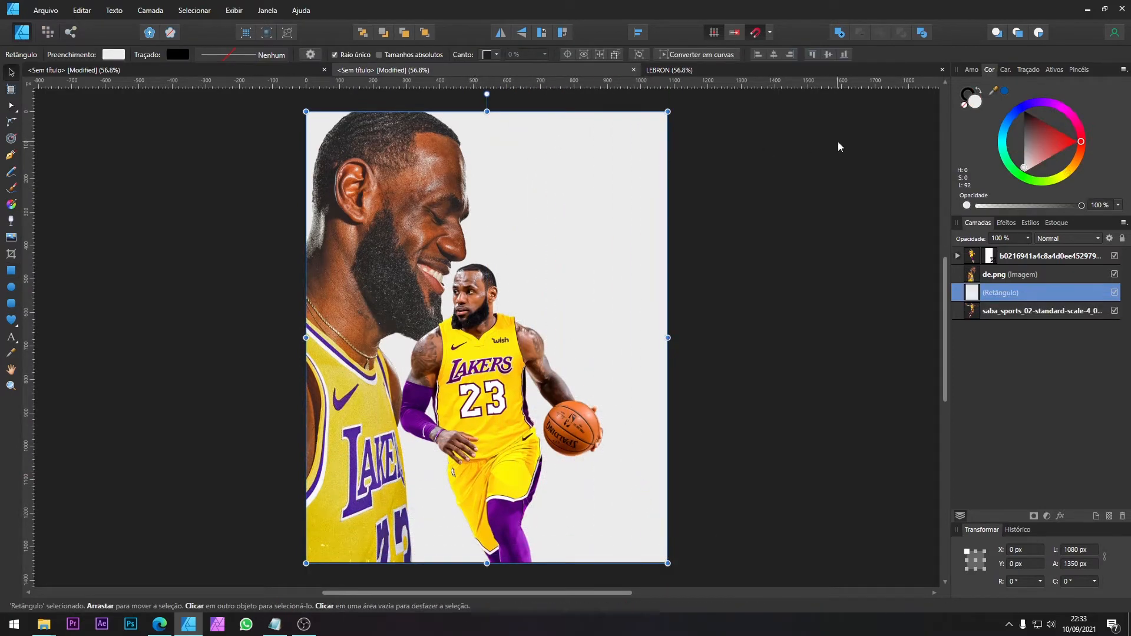
pyautogui.moveTo(980, 292); pyautogui.dragTo(978, 323)
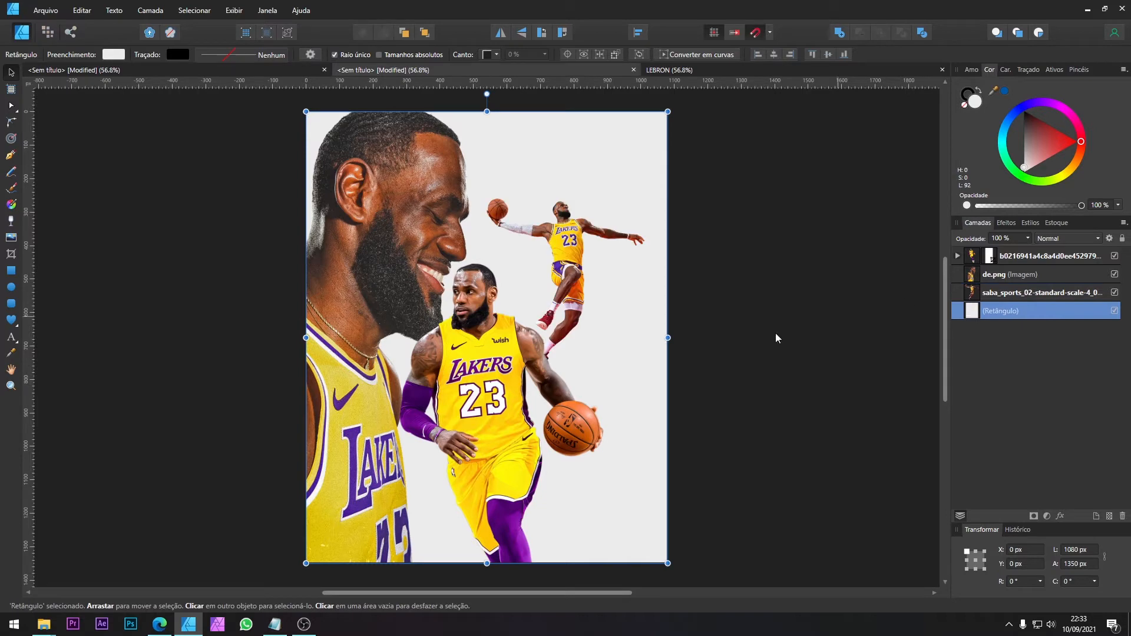
# Step: Apply a diagonal linear gradient to the background rectangle and colour its end stop with yellow sampled from the jumping player's jersey
pyautogui.click(10, 206)
pyautogui.moveTo(328, 140); pyautogui.dragTo(669, 408)
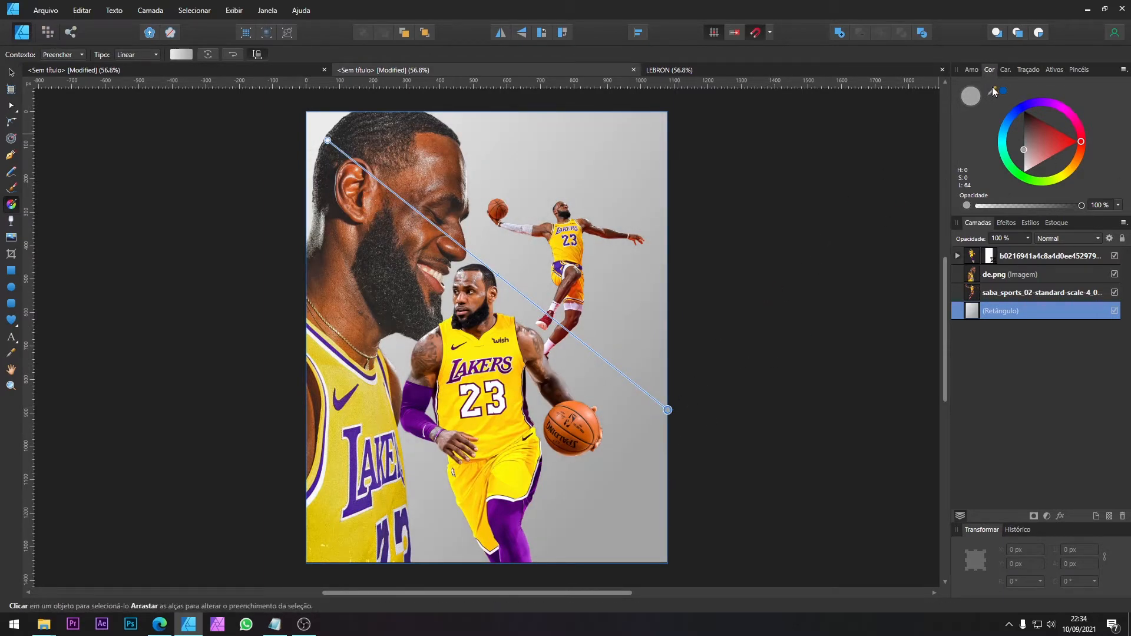
pyautogui.moveTo(992, 89); pyautogui.dragTo(580, 252)
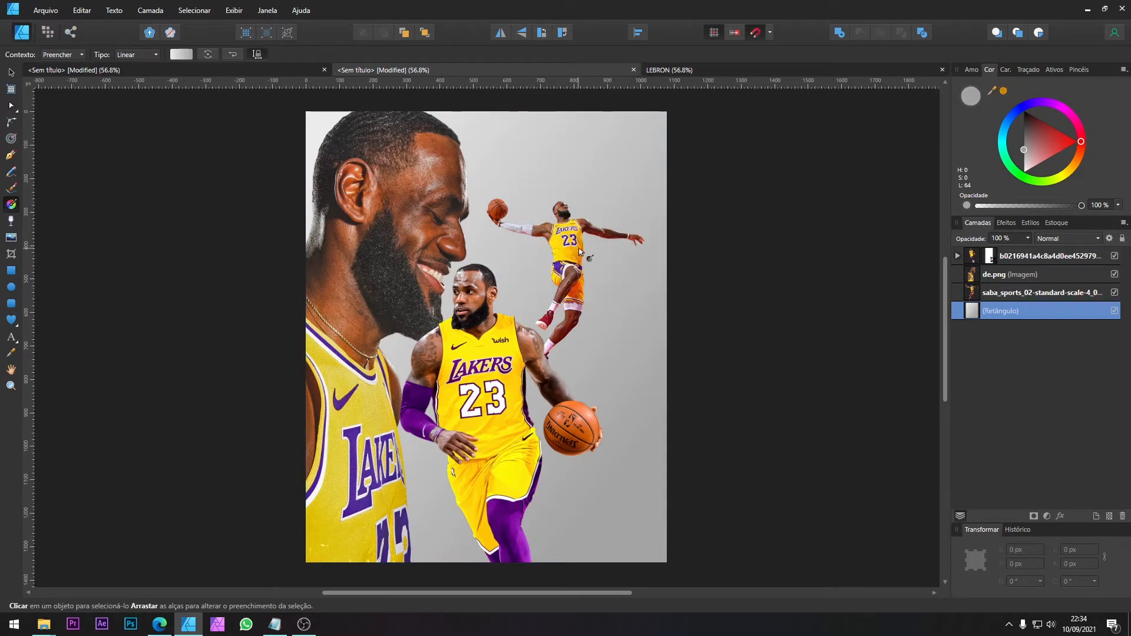
pyautogui.moveTo(995, 88); pyautogui.dragTo(572, 254)
pyautogui.click(1003, 90)
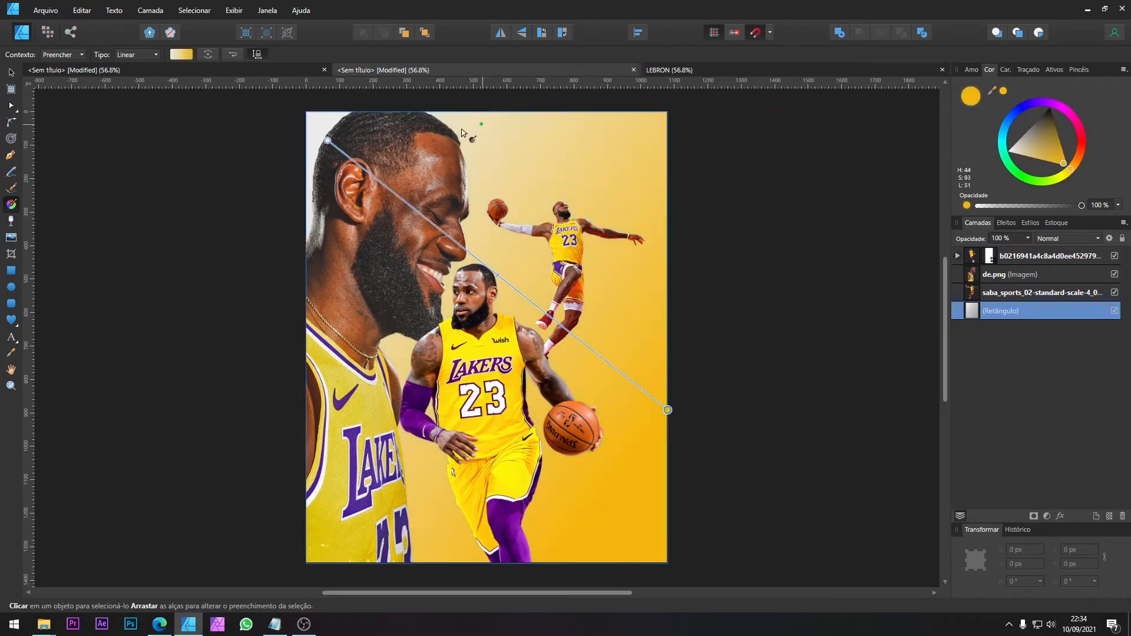
# Step: Give the gradient's start stop the sampled yellow and shift the end stop slightly towards orange, at hue 40
pyautogui.click(328, 140)
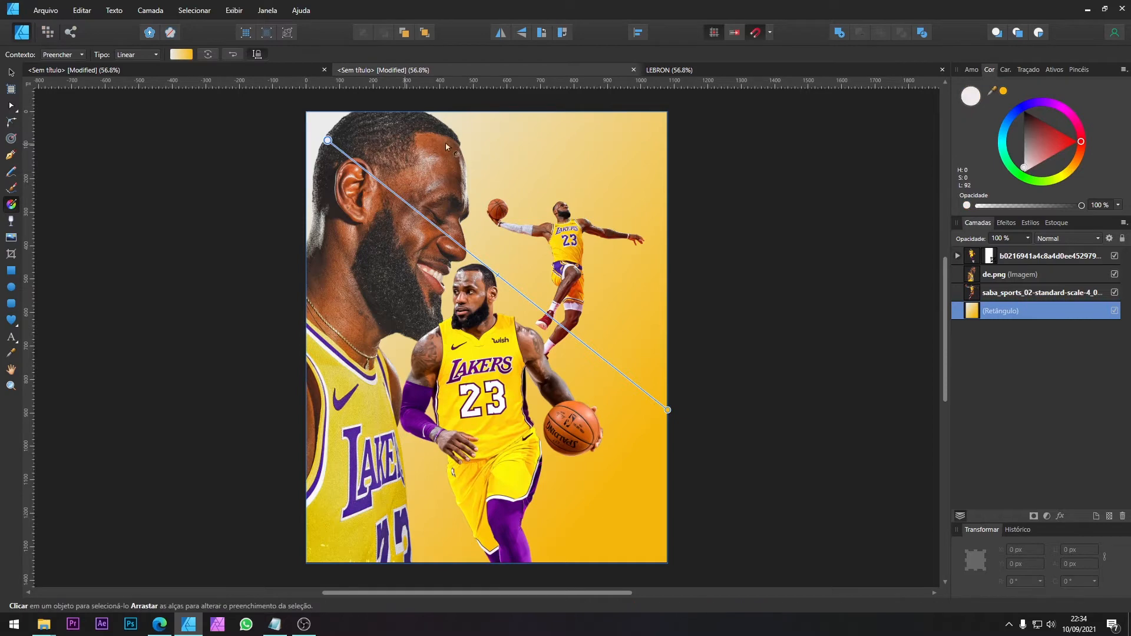
pyautogui.click(1004, 91)
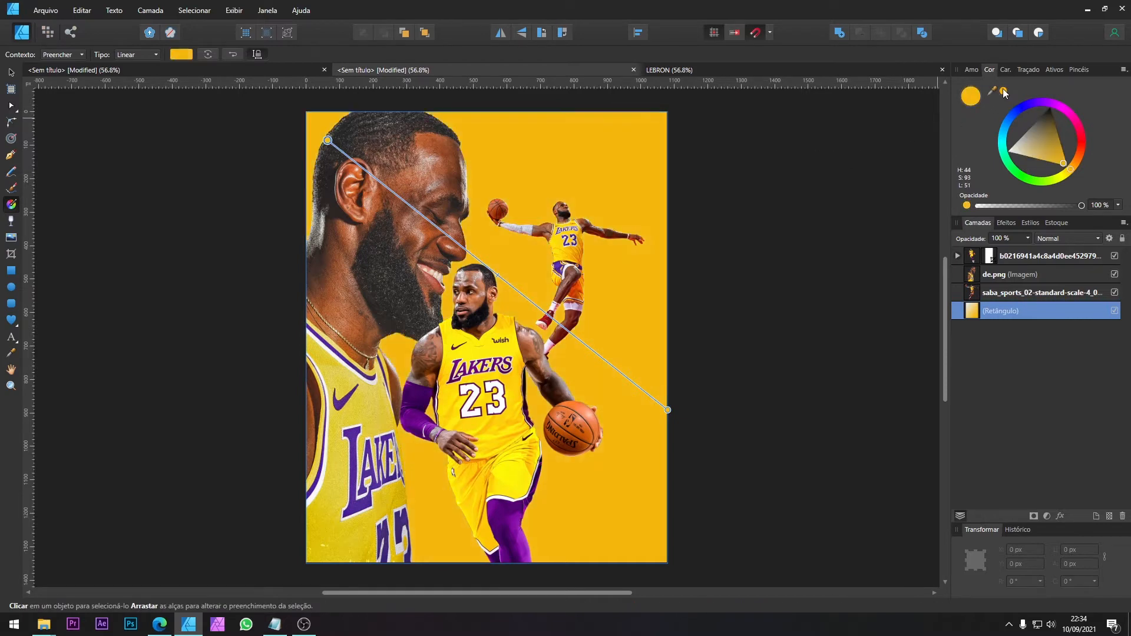
pyautogui.click(668, 410)
pyautogui.moveTo(1069, 167); pyautogui.dragTo(1072, 167)
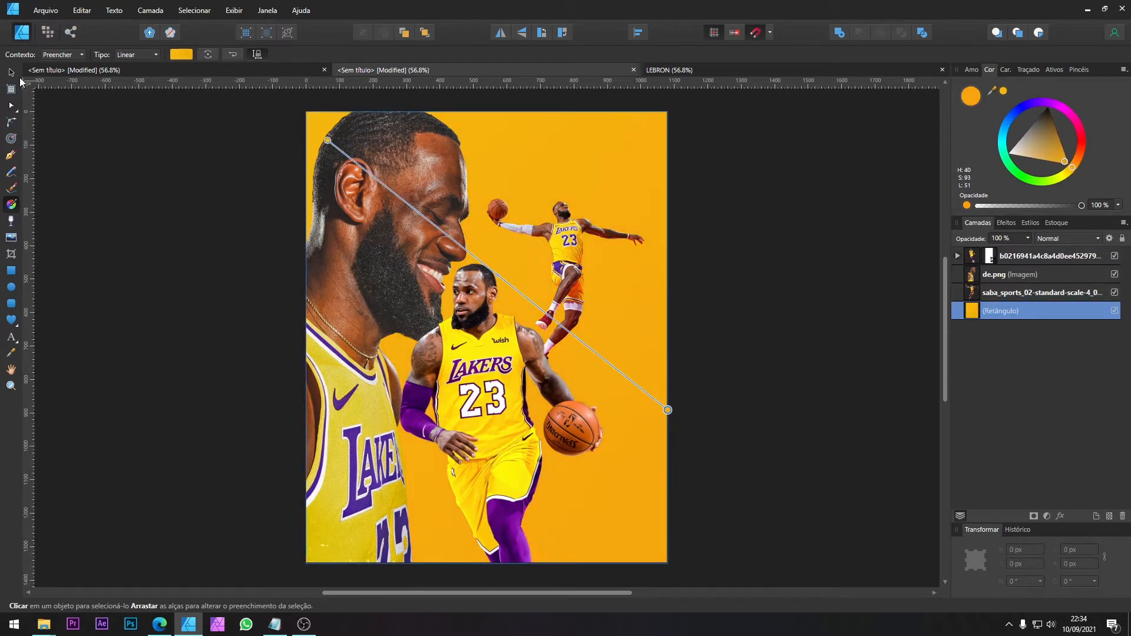
pyautogui.click(11, 73)
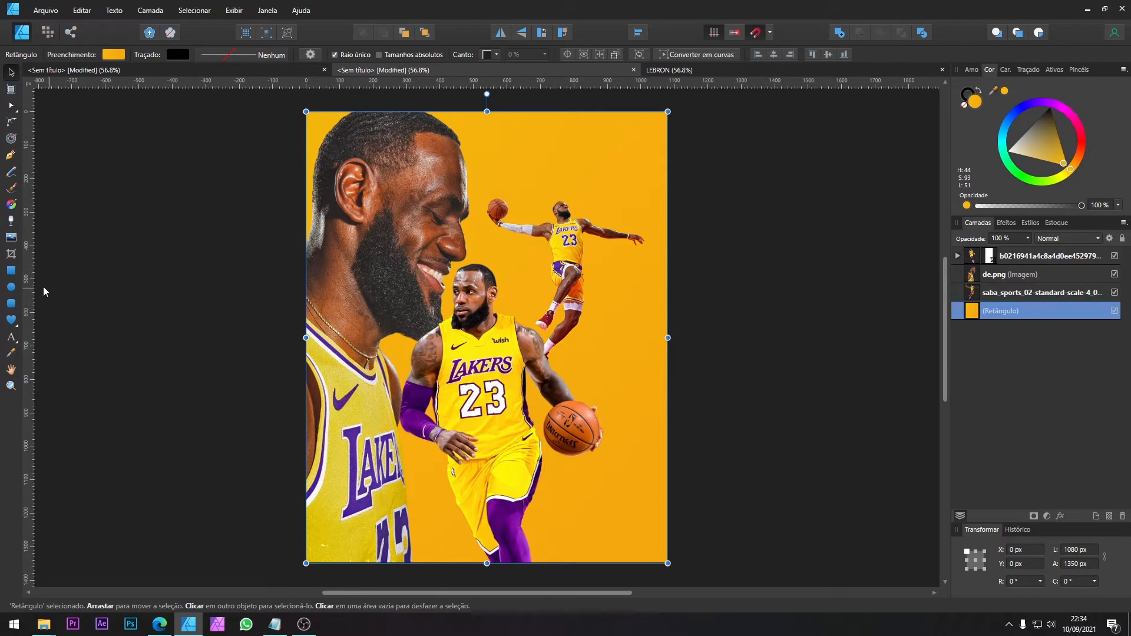
# Step: Draw a 638 × 1350 px rectangle over the page's right side and fill it with purple sampled from the dribbling player's legging
pyautogui.click(11, 271)
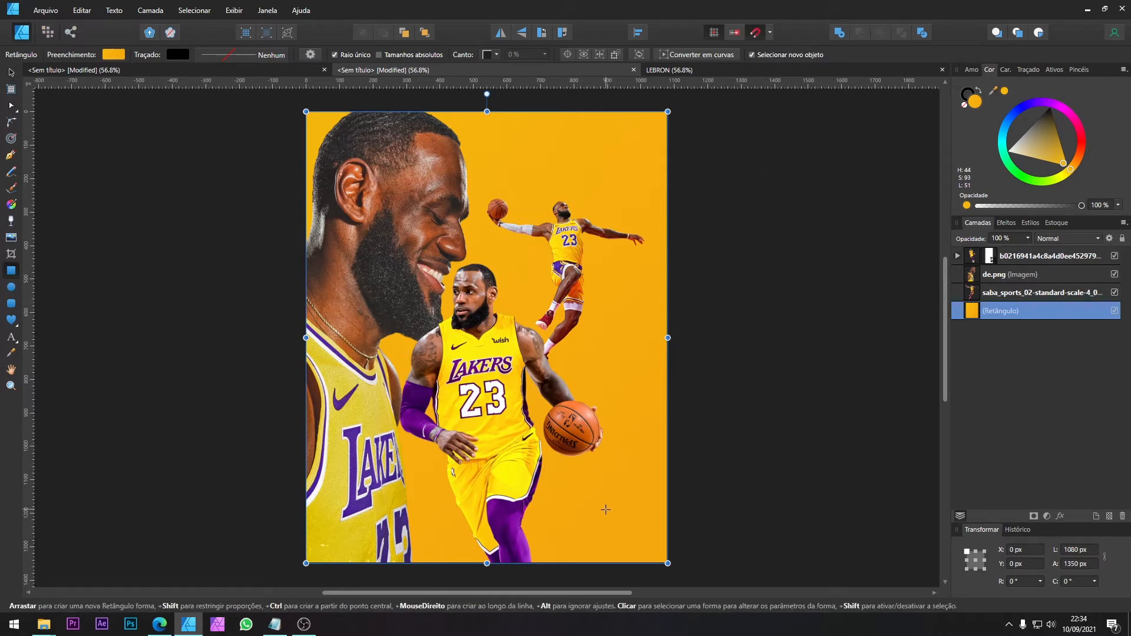
pyautogui.moveTo(619, 520); pyautogui.dragTo(454, 111)
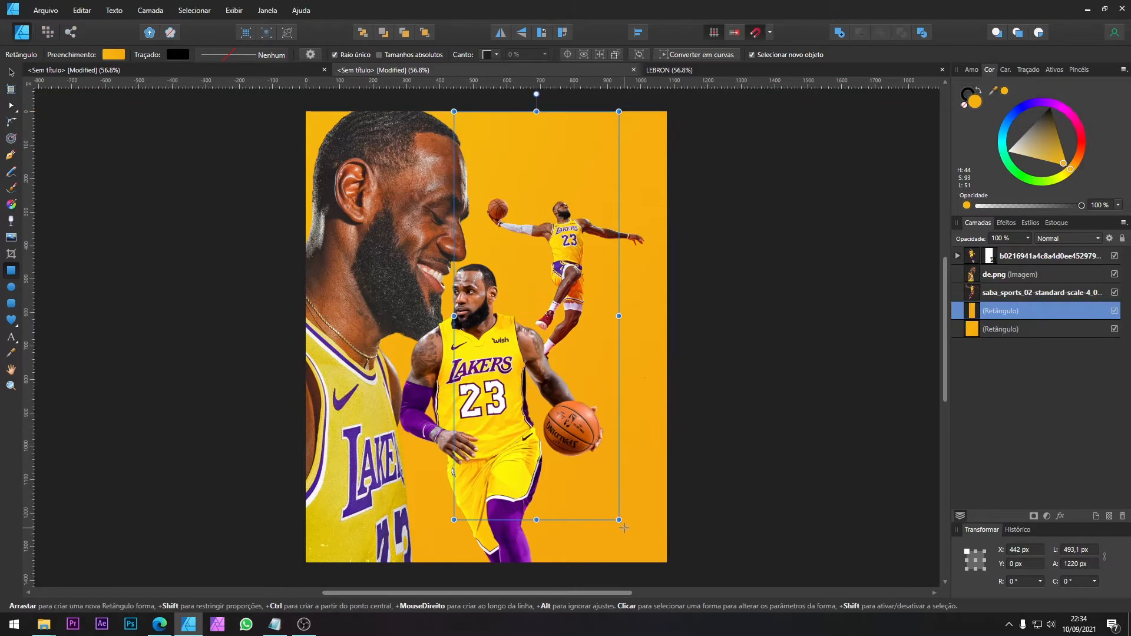
pyautogui.moveTo(618, 520); pyautogui.dragTo(670, 566)
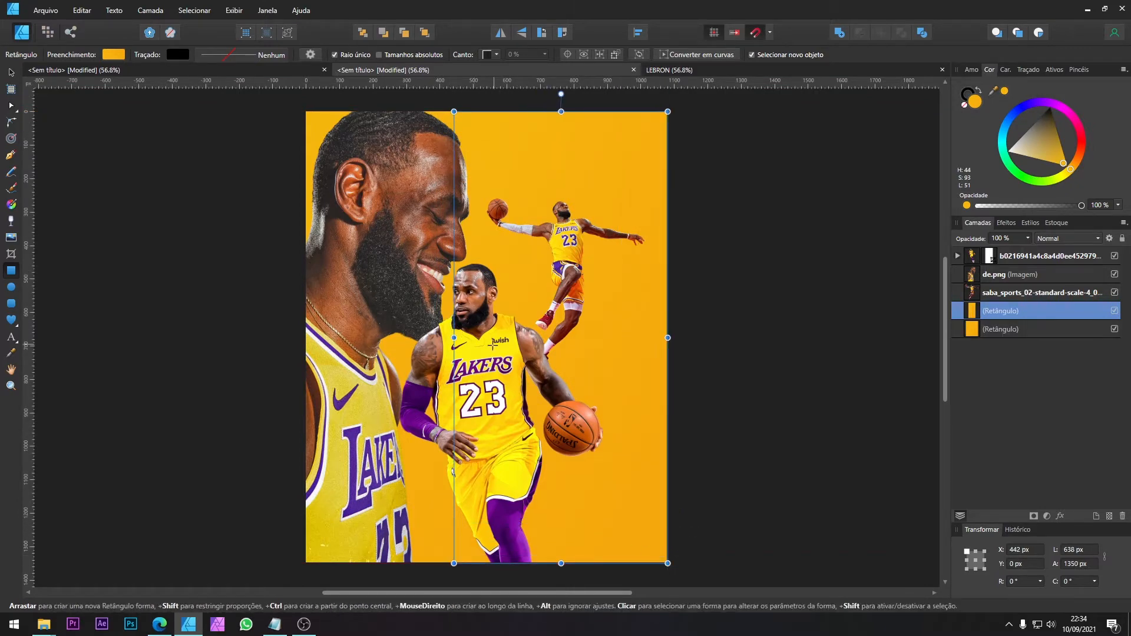
pyautogui.press('v')
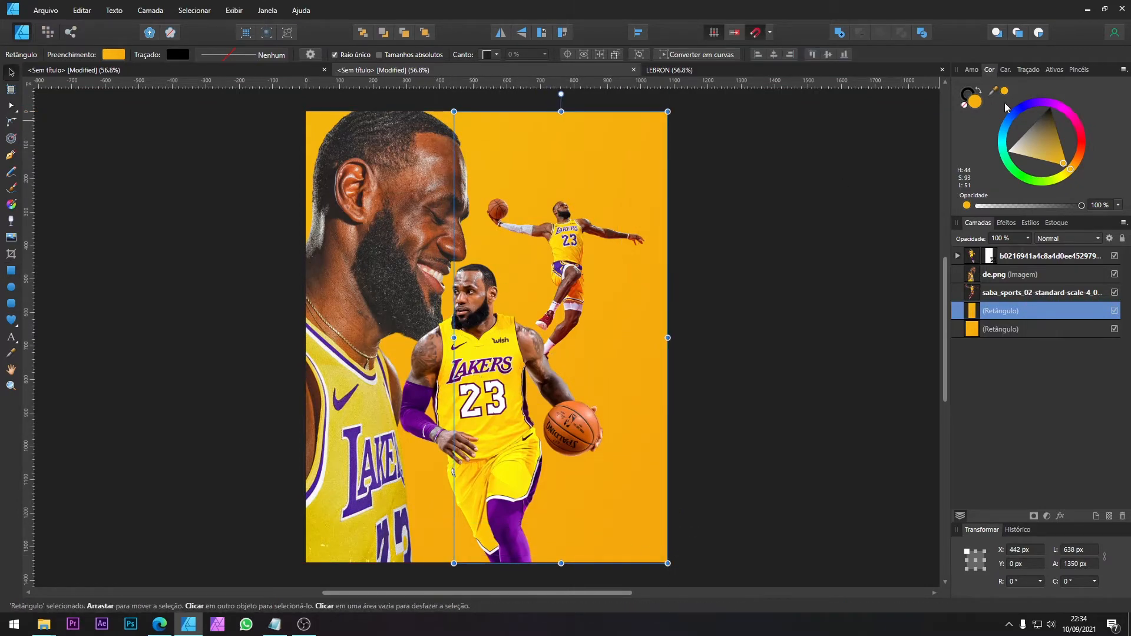
pyautogui.moveTo(993, 97); pyautogui.dragTo(487, 519)
pyautogui.click(1005, 91)
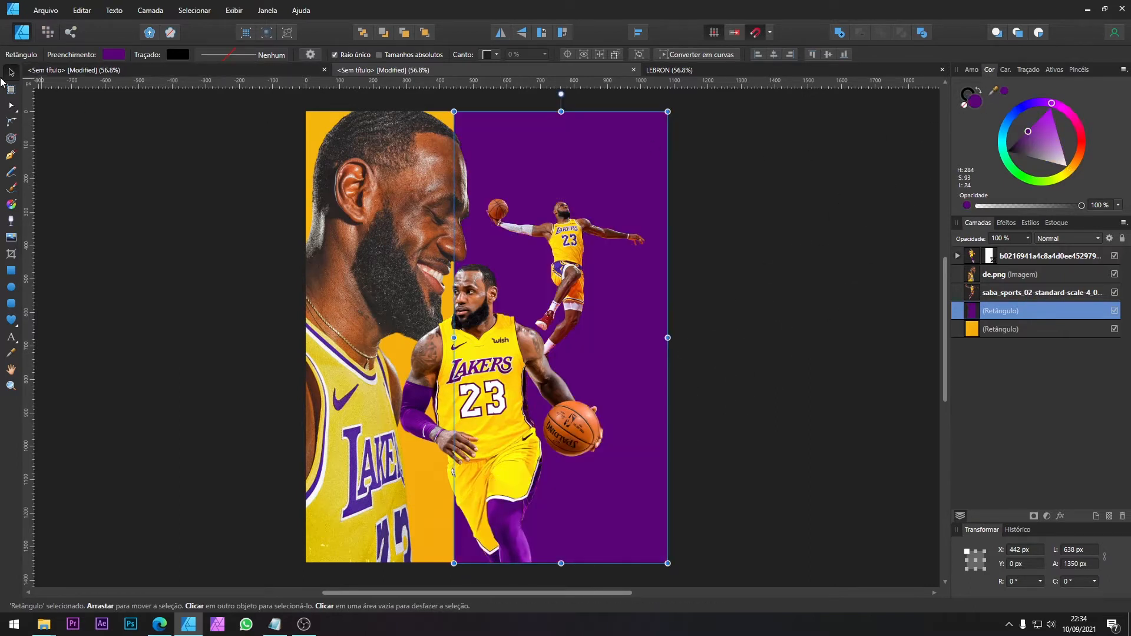
pyautogui.hotkey('ctrl', 'Return')
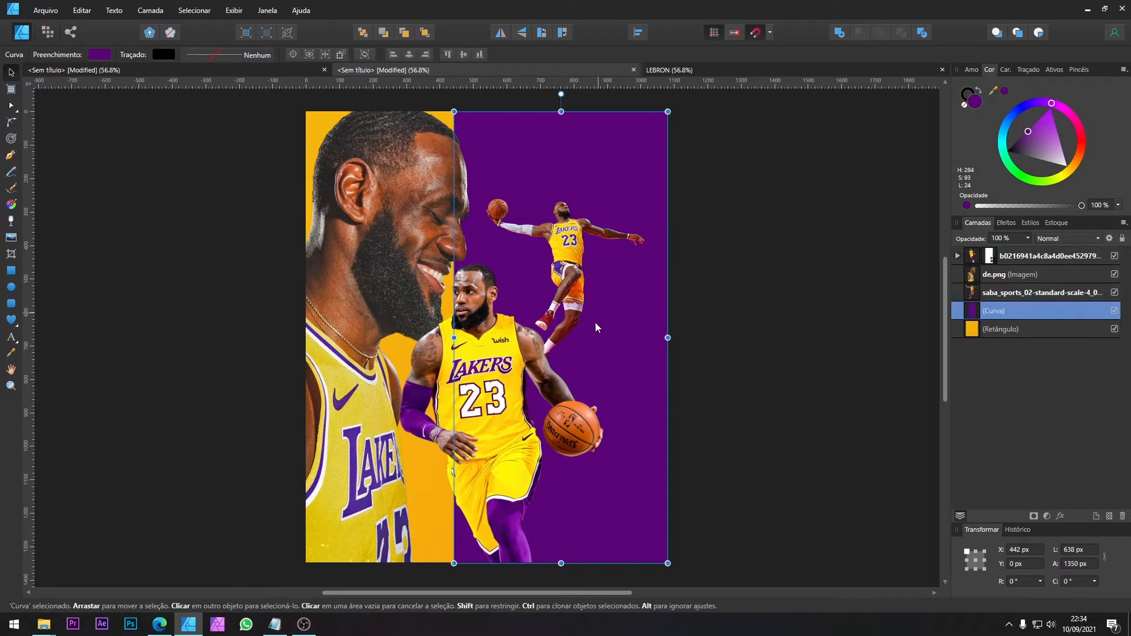
pyautogui.press('a')
pyautogui.press('v')
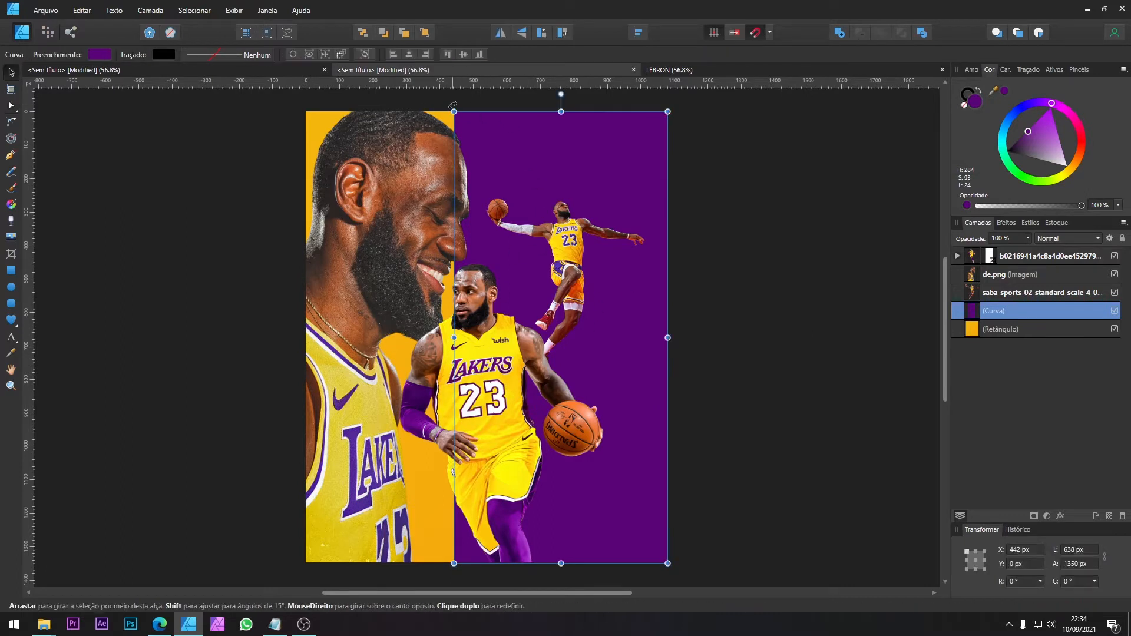
pyautogui.hotkey('ctrl', 'z')
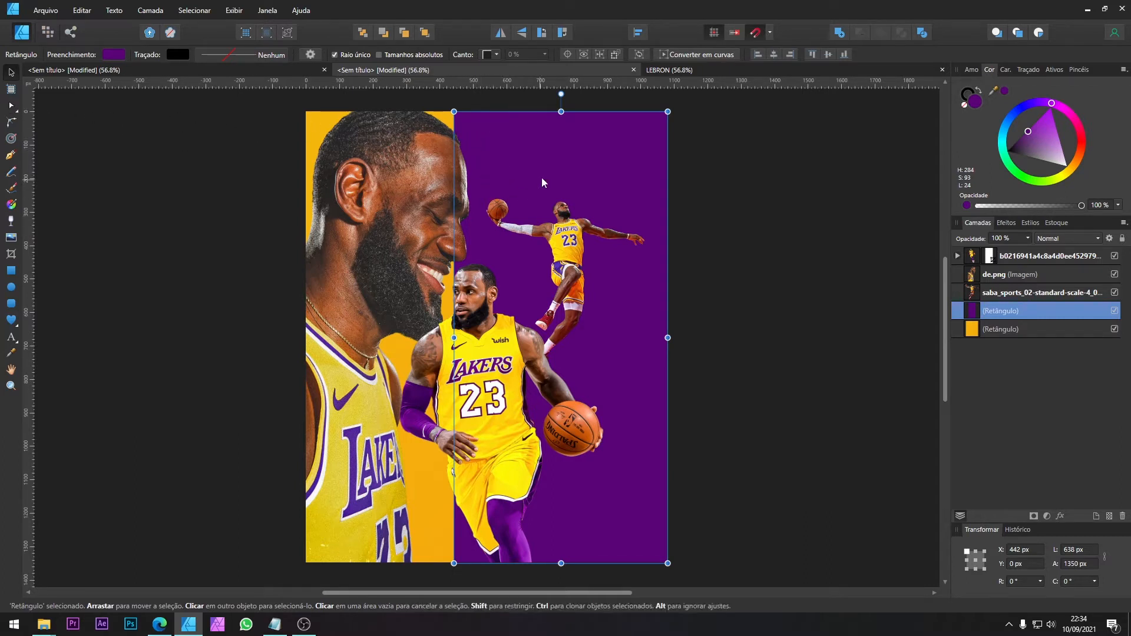
# Step: Convert the purple rectangle to curves and slant its left edge, moving the upper corner to X 567 px and the lower to X 317 px
pyautogui.hotkey('ctrl', 'Return')
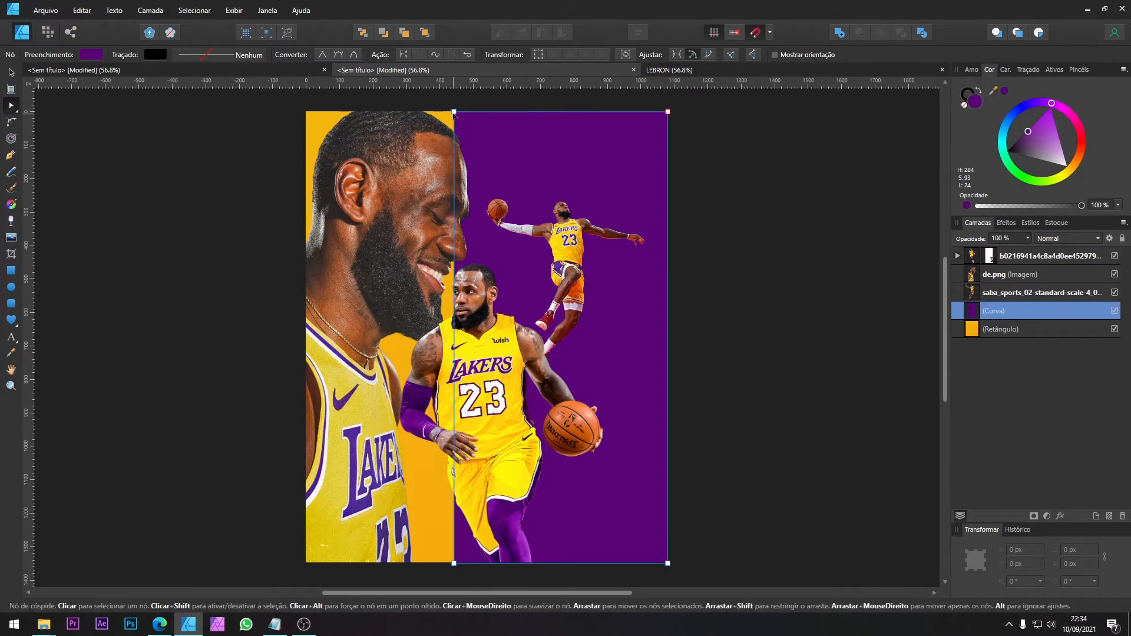
pyautogui.moveTo(454, 112); pyautogui.dragTo(496, 112)
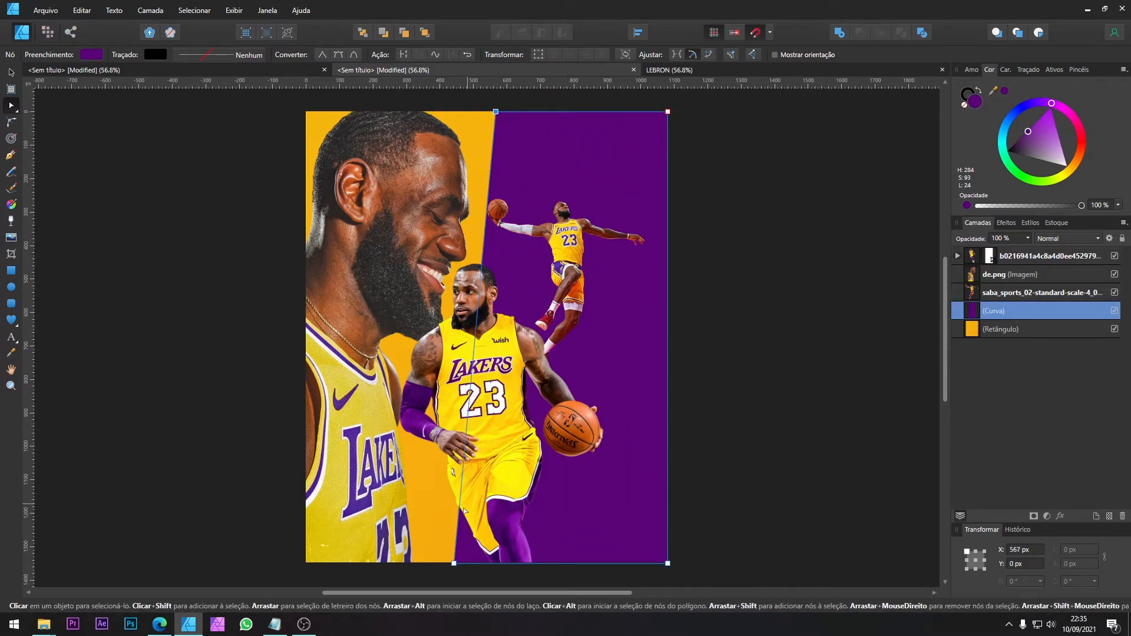
pyautogui.moveTo(452, 563); pyautogui.dragTo(412, 564)
# Step: Check the slant against the LEBRON poster and shift the purple shape's lower-left corner to X 277 px and upper-left corner to X 540 px
pyautogui.click(666, 69)
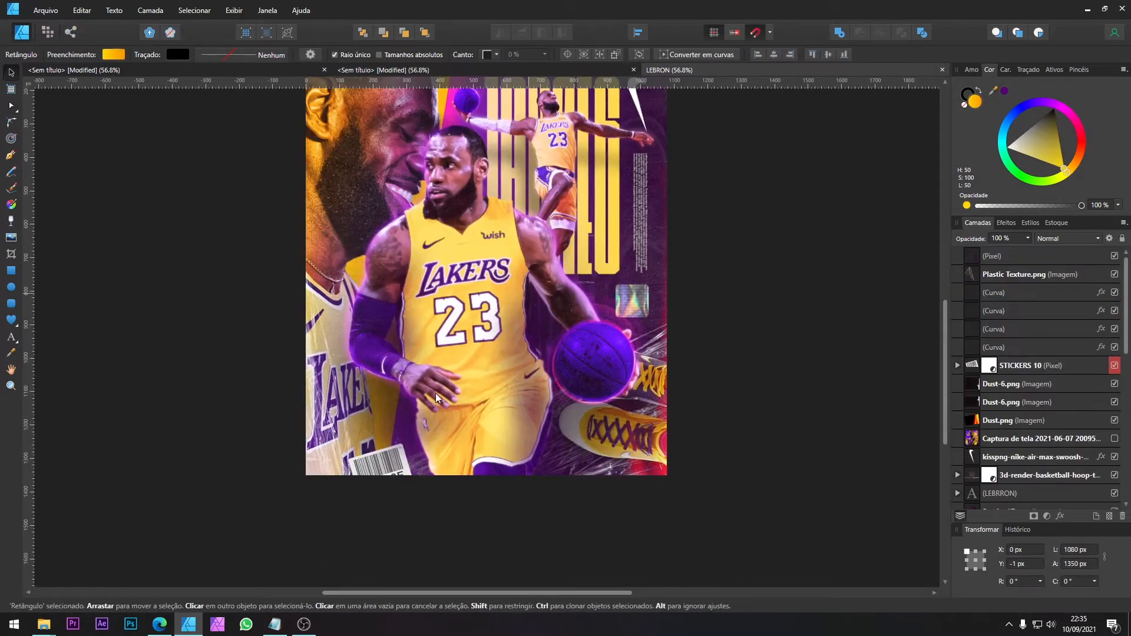
pyautogui.click(516, 71)
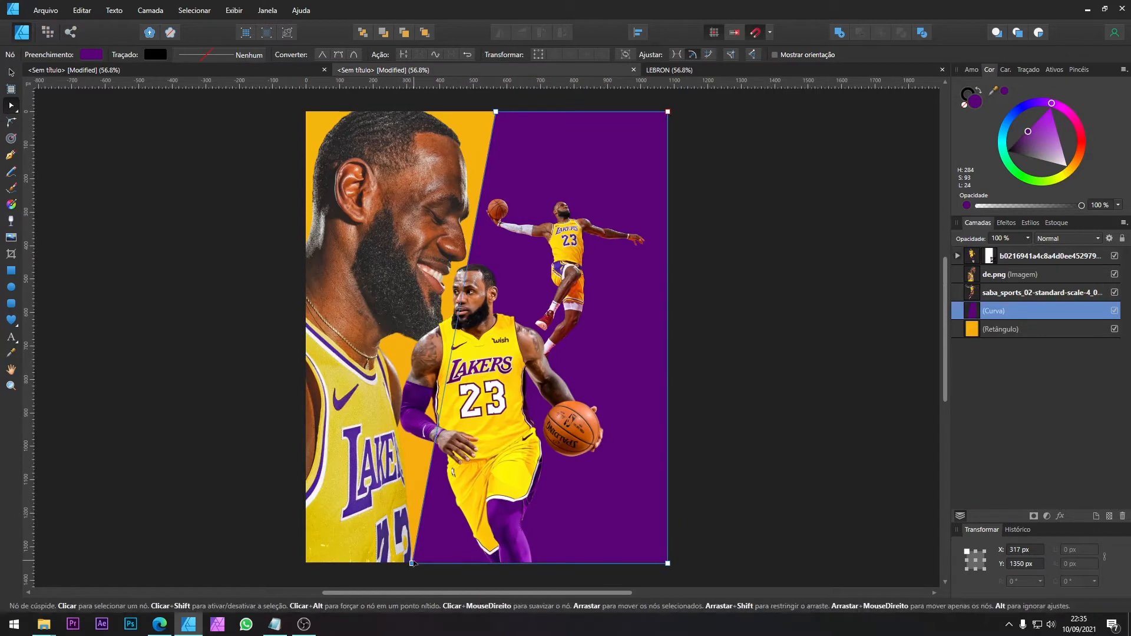
pyautogui.hotkey('shift', 'Left')
pyautogui.hotkey('shift', 'Left')
pyautogui.hotkey('shift', 'Left')
pyautogui.hotkey('shift', 'Left')
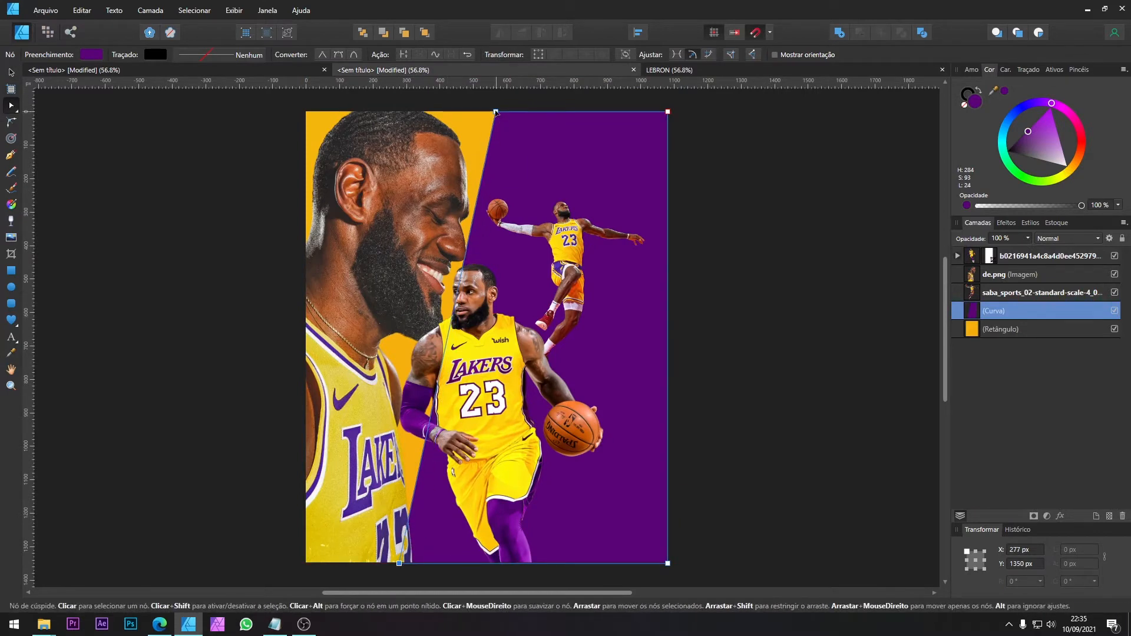
pyautogui.moveTo(489, 114); pyautogui.dragTo(478, 113)
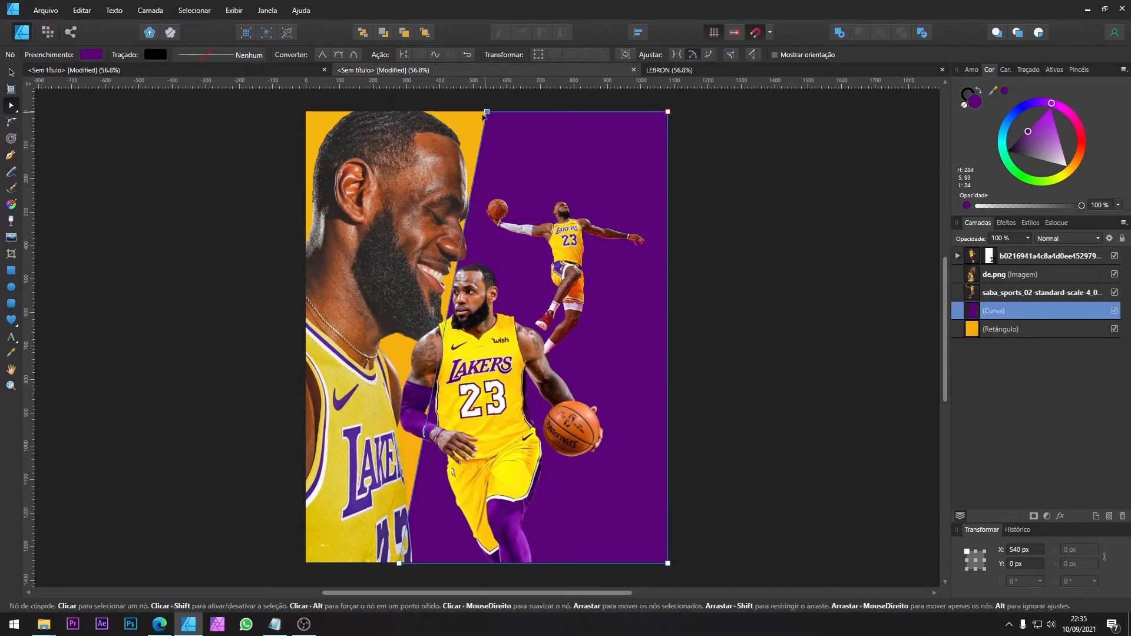
# Step: Move the profile portrait further left, to about X -300 px and Y -47 px, and keep it selected
pyautogui.press('v')
pyautogui.click(426, 168)
pyautogui.moveTo(406, 175); pyautogui.dragTo(378, 185)
pyautogui.click(542, 275)
pyautogui.click(390, 224)
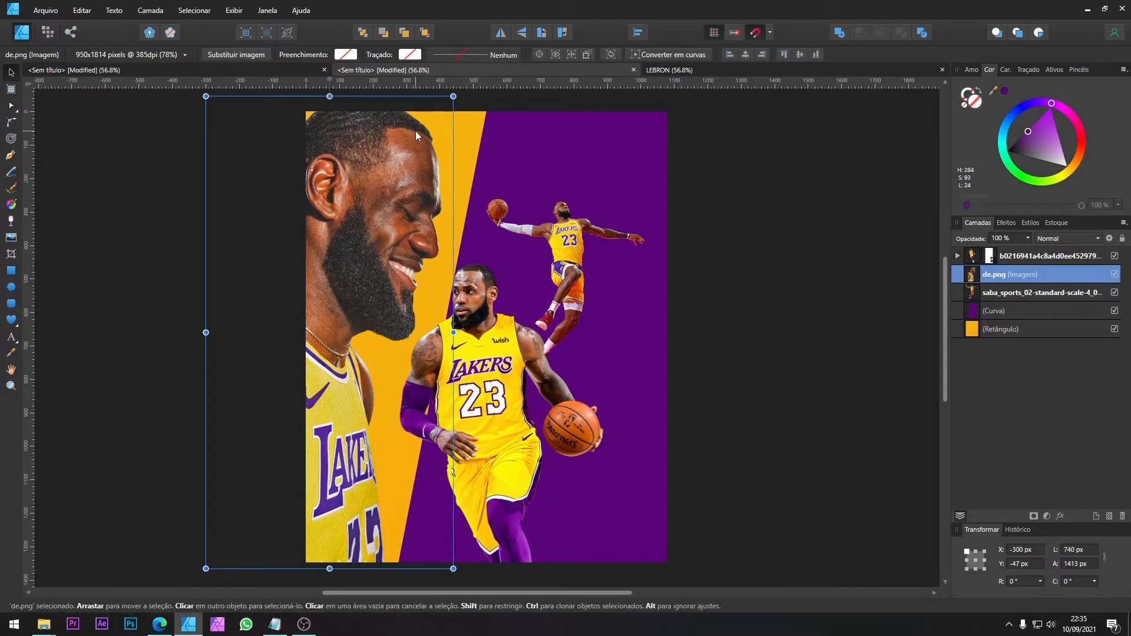
# Step: Resize the dribbling player to 710.7 × 1443 px at X 204 px, Y 367 px, and move the dunking player to X 508 px, Y 273 px
pyautogui.click(498, 300)
pyautogui.moveTo(619, 244); pyautogui.dragTo(624, 234)
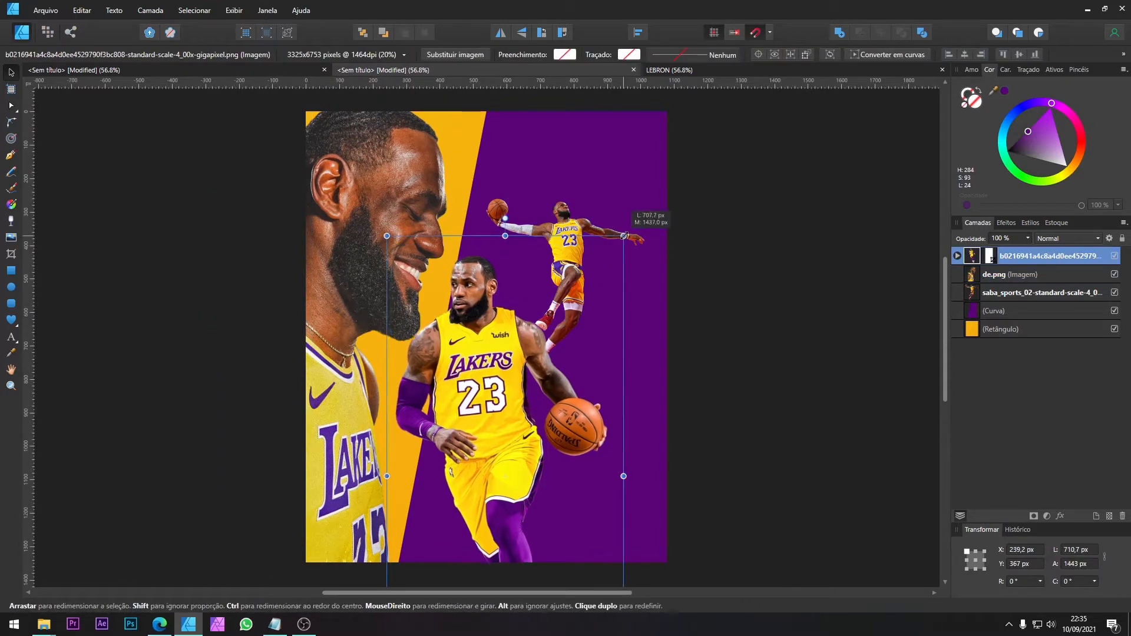
pyautogui.moveTo(534, 288)
pyautogui.mouseDown()
pyautogui.moveTo(516, 288)
pyautogui.moveTo(528, 288)
pyautogui.mouseUp()
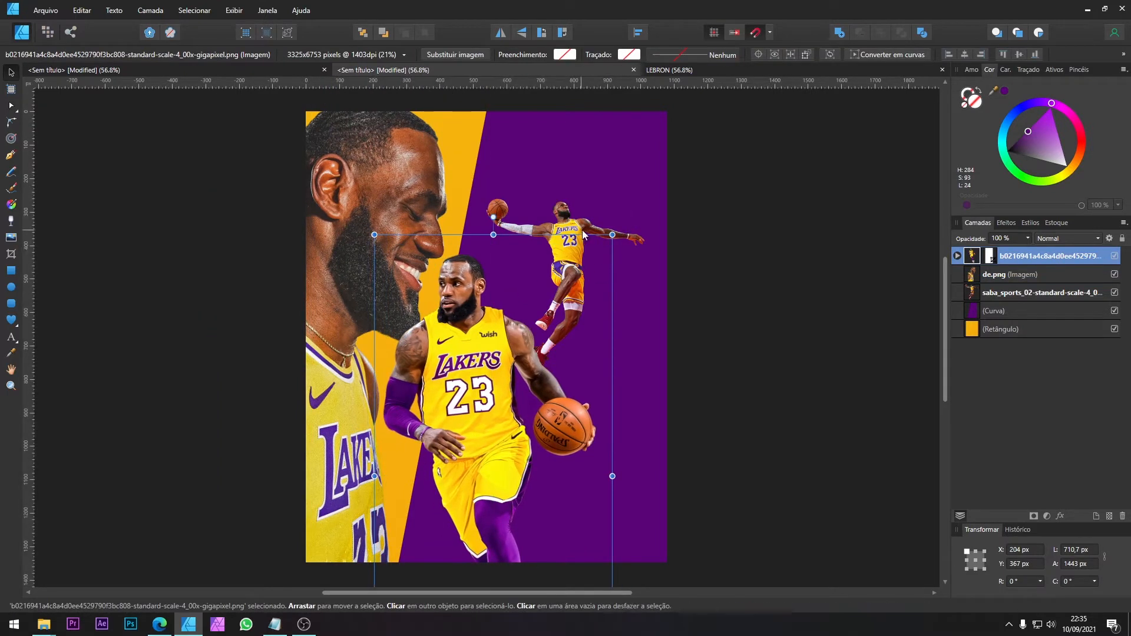
pyautogui.click(580, 224)
pyautogui.moveTo(577, 222); pyautogui.dragTo(565, 227)
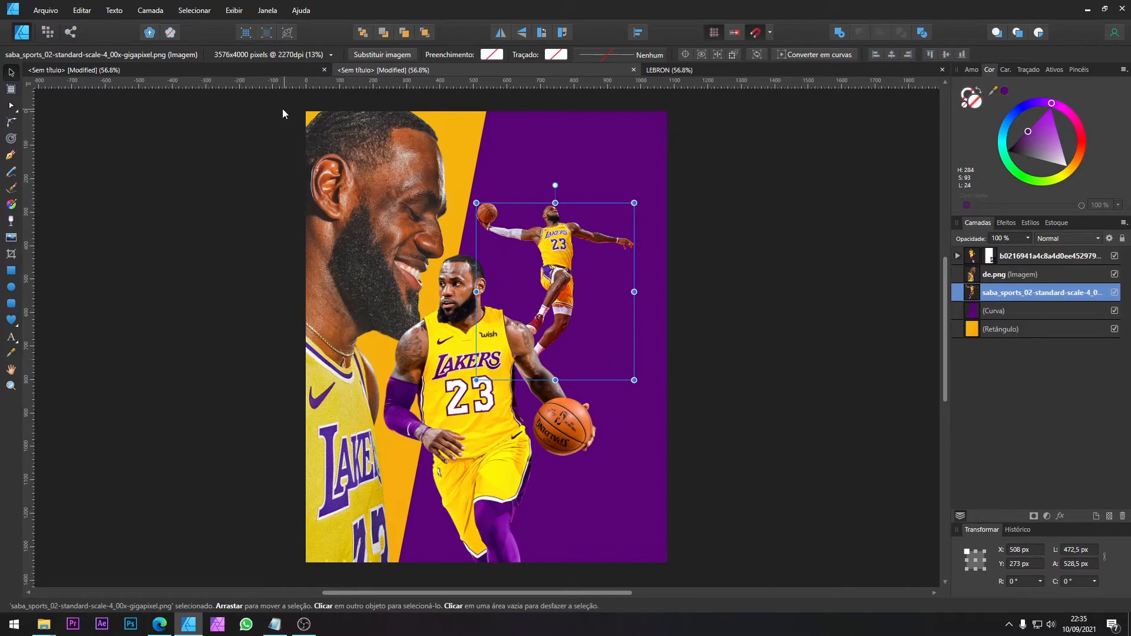
# Step: Copy the purple marbled texture TEXTURAS (58).jpg from the assets document into the new poster document
pyautogui.click(234, 72)
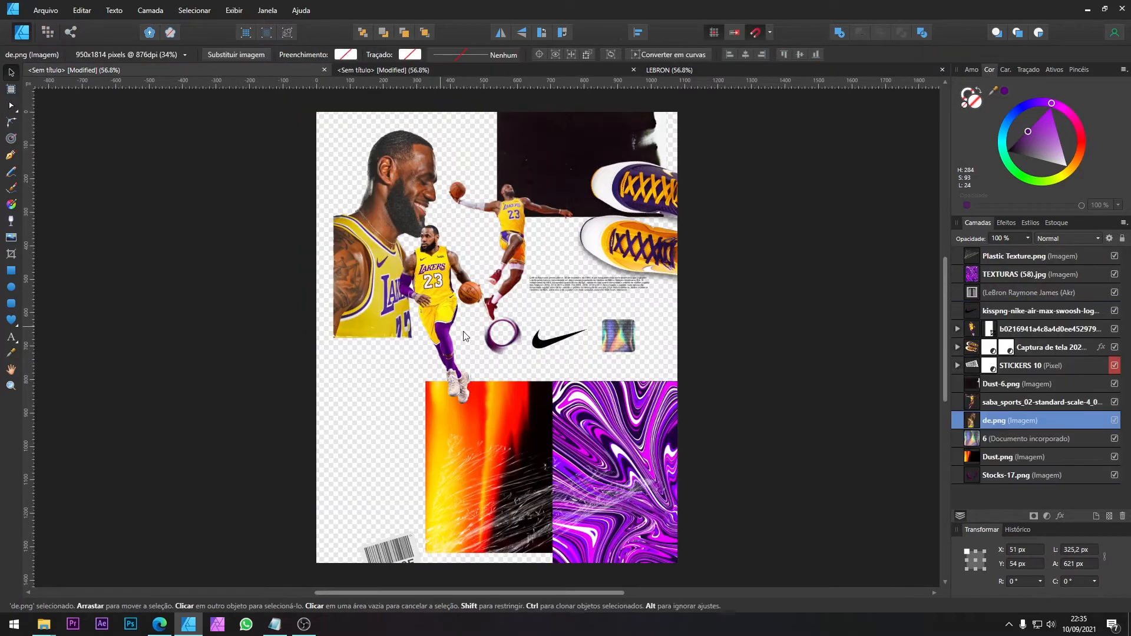
pyautogui.click(595, 435)
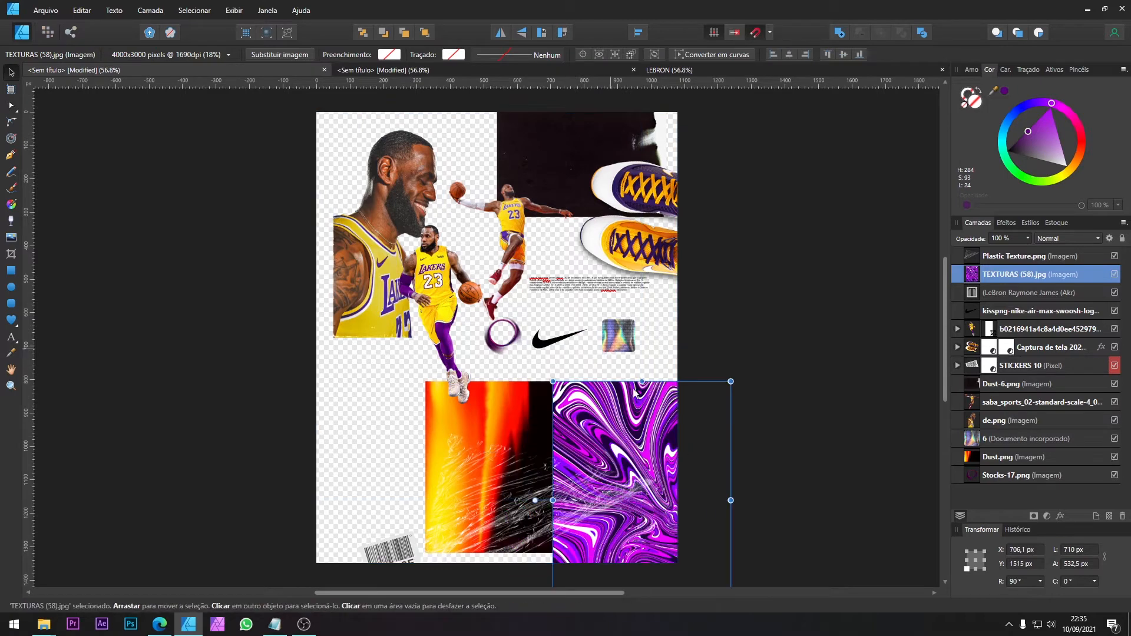
pyautogui.click(662, 71)
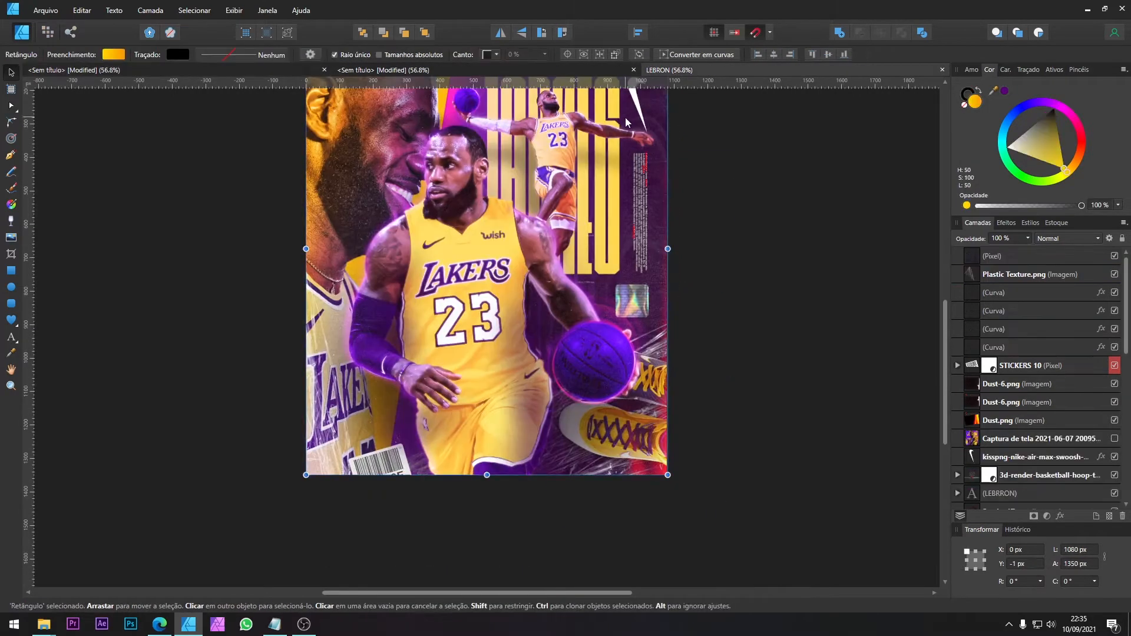
pyautogui.click(561, 69)
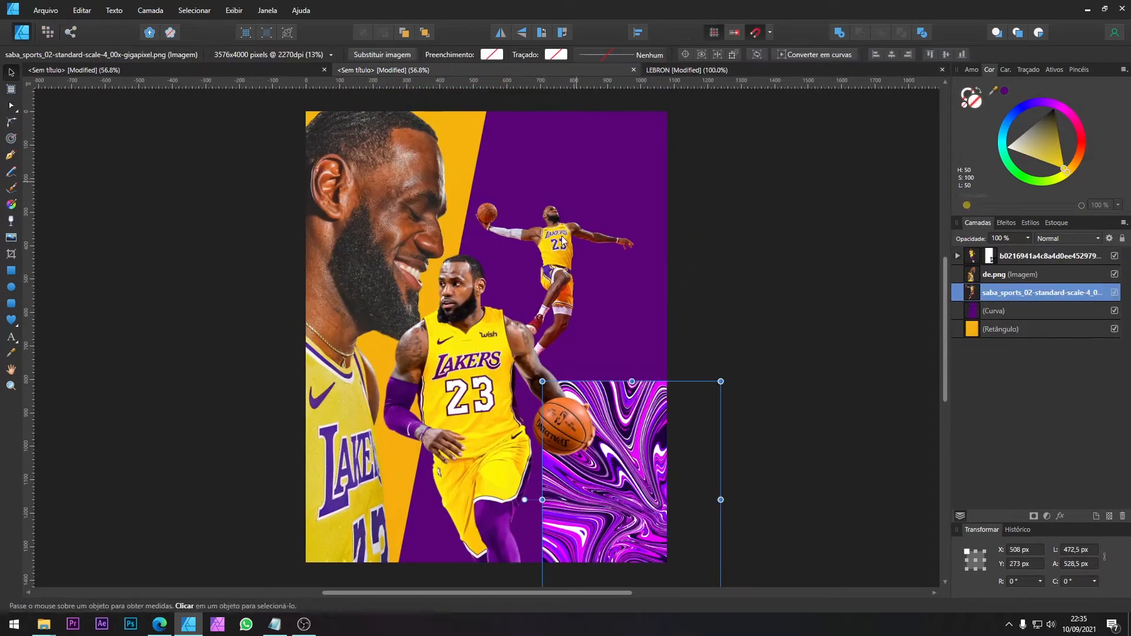
pyautogui.hotkey('ctrl', 'z')
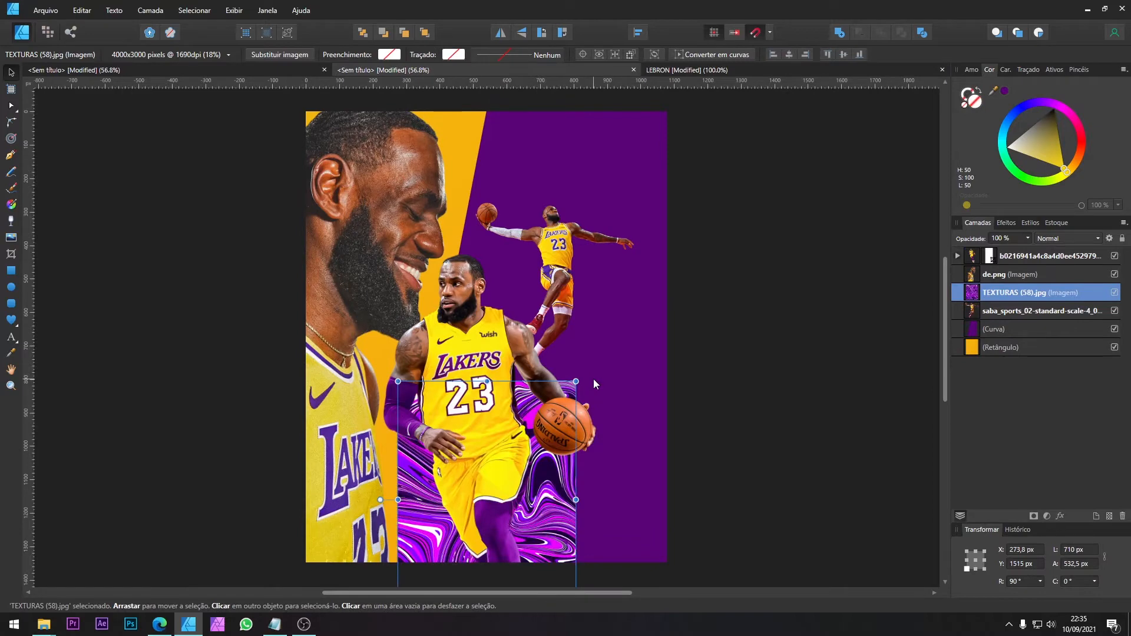
# Step: Move and enlarge the marbled texture to 1440 × 1080 px so it covers the whole page behind the two front players
pyautogui.moveTo(510, 441); pyautogui.dragTo(510, 171)
pyautogui.moveTo(577, 350); pyautogui.dragTo(671, 554)
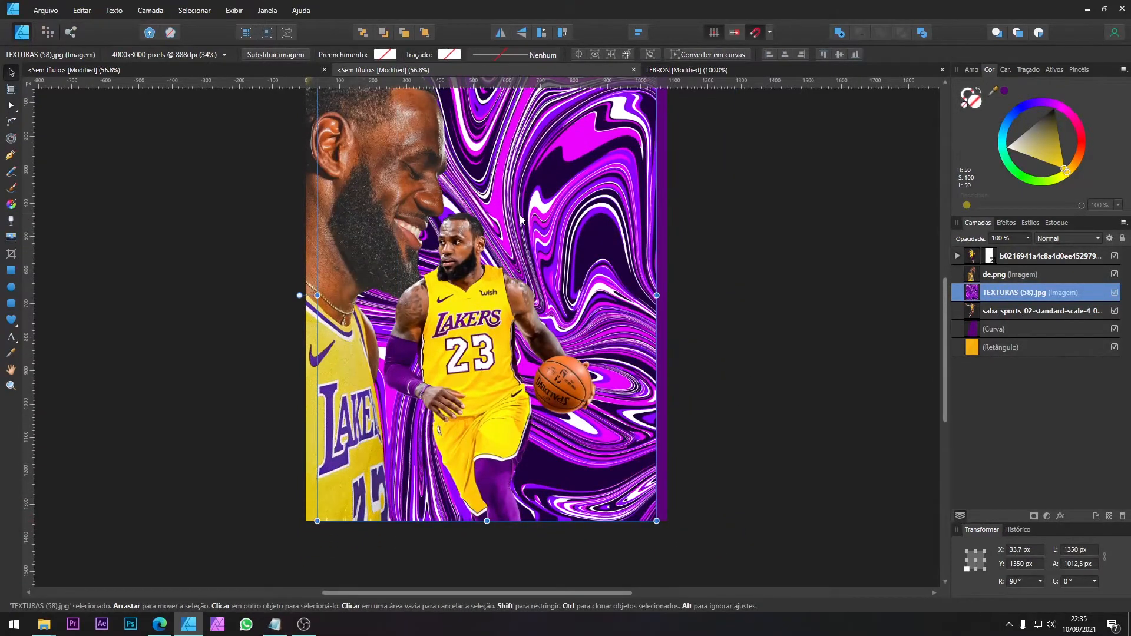
pyautogui.scroll(2, 589, 232)
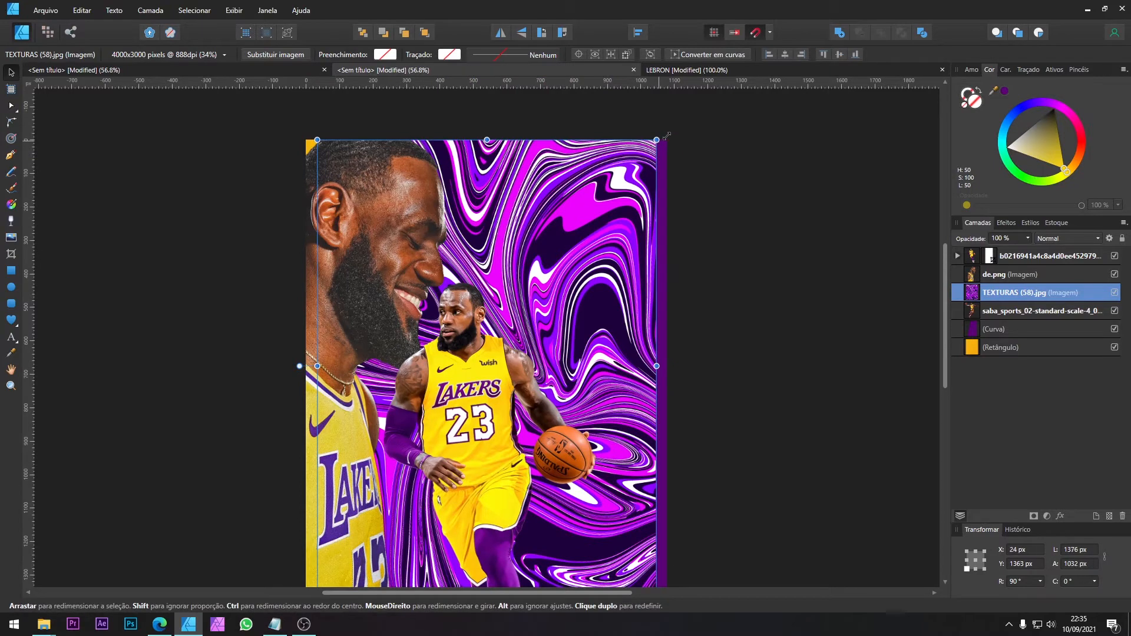
pyautogui.moveTo(658, 141); pyautogui.dragTo(674, 137)
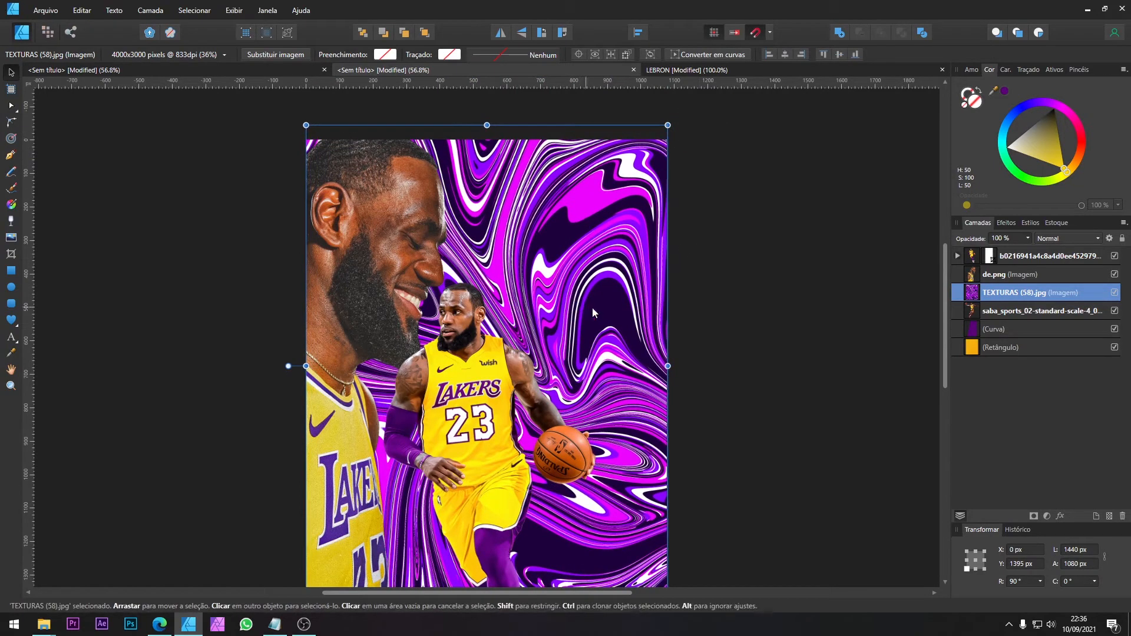
# Step: Set the marbled texture's blend mode to Luminosidade and place its layer directly below the dunking player's layer
pyautogui.click(1035, 239)
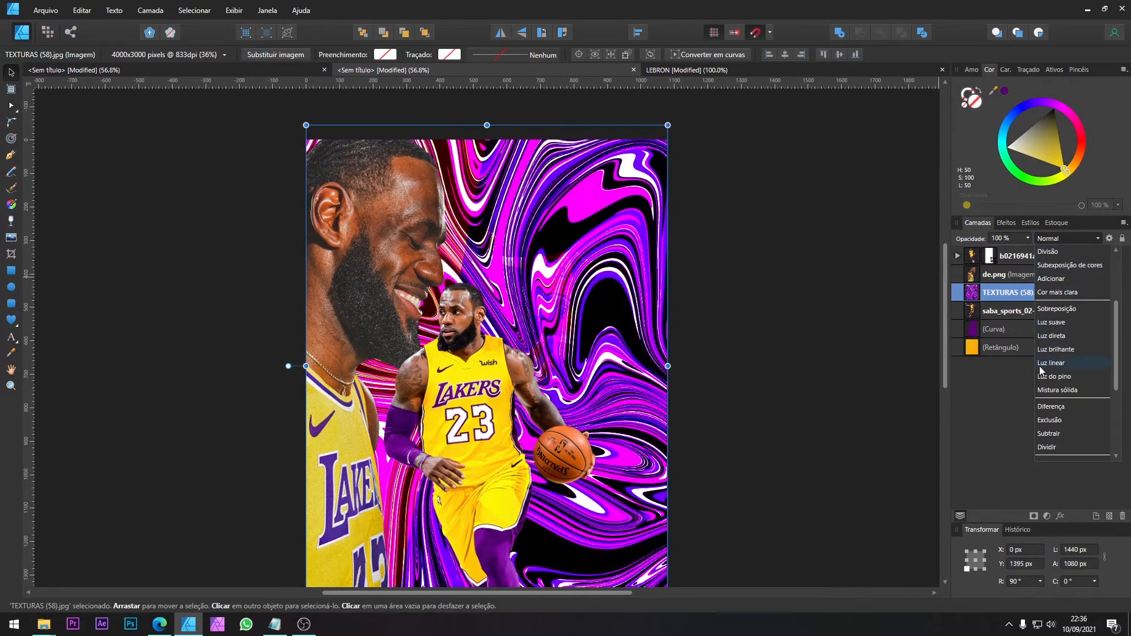
pyautogui.scroll(-3, 1054, 359)
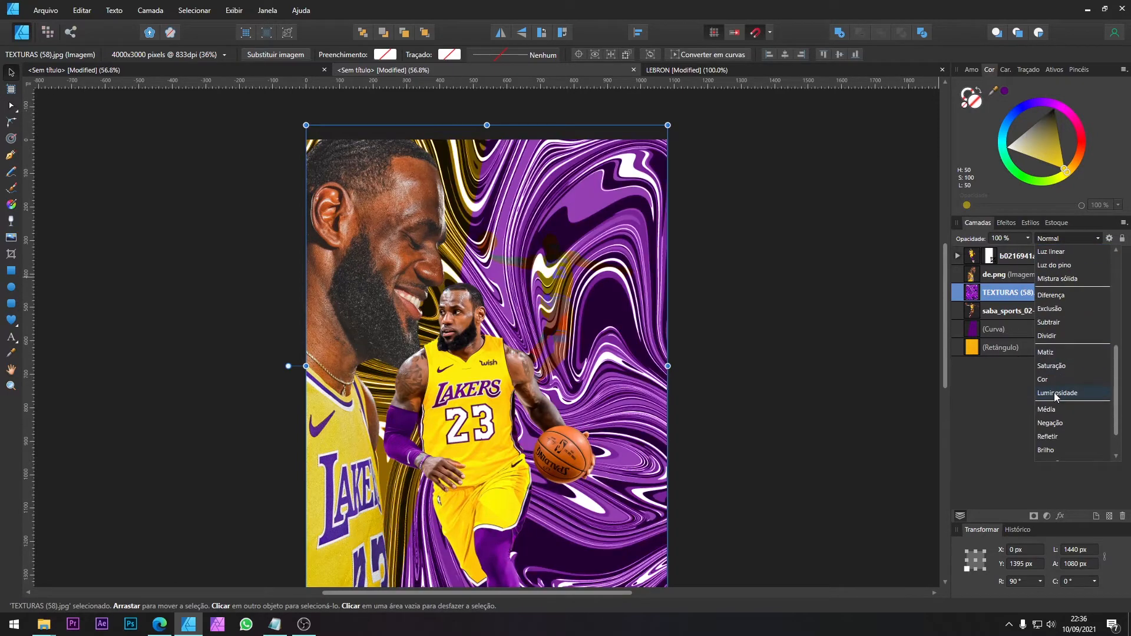
pyautogui.click(1059, 393)
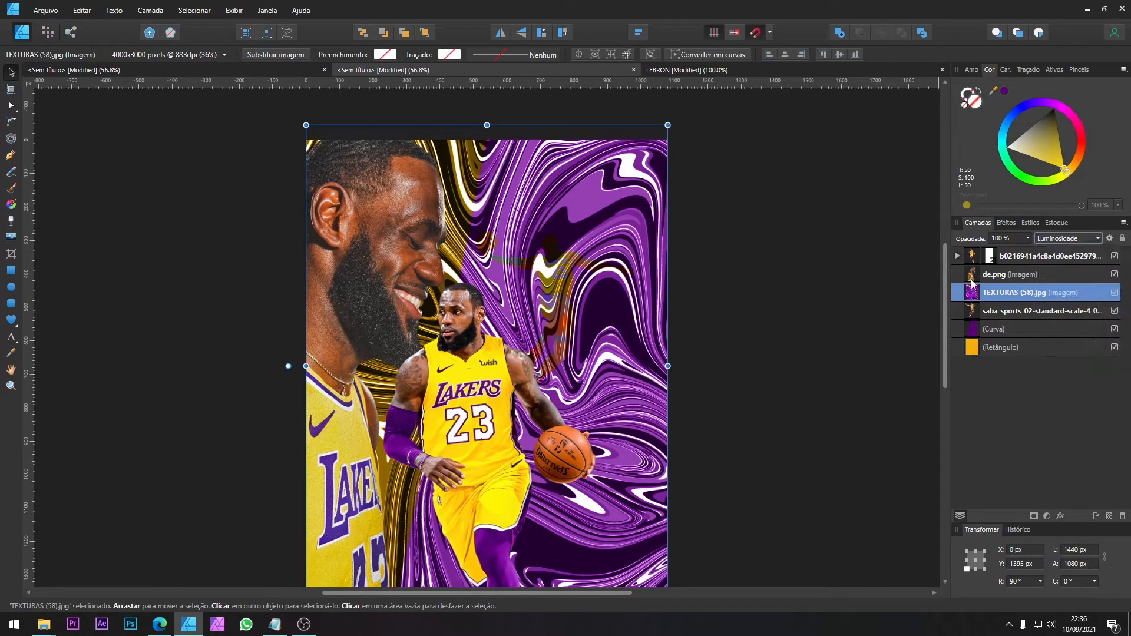
pyautogui.moveTo(972, 286); pyautogui.dragTo(966, 321)
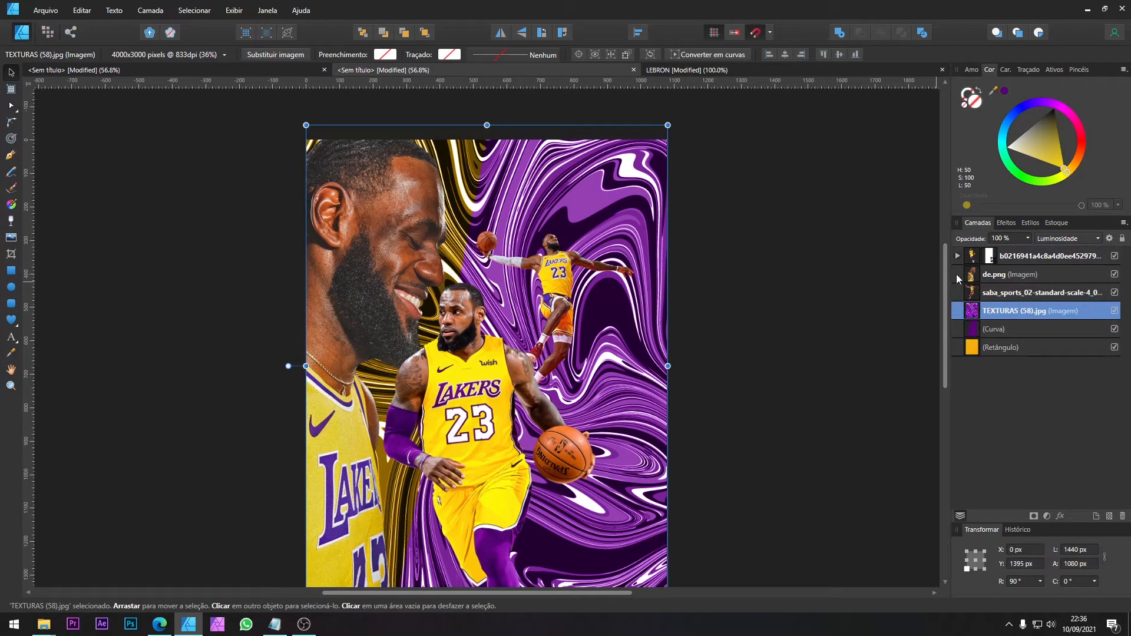
# Step: Lower the marbled texture's opacity to 7% and deselect it
pyautogui.click(1028, 238)
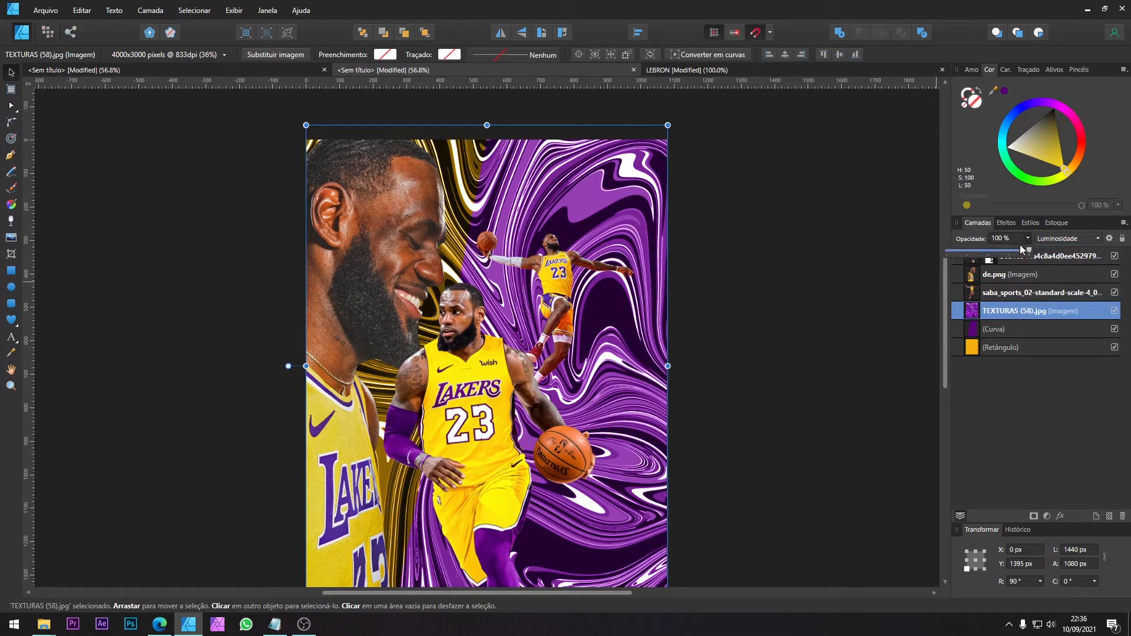
pyautogui.moveTo(1028, 251); pyautogui.dragTo(956, 253)
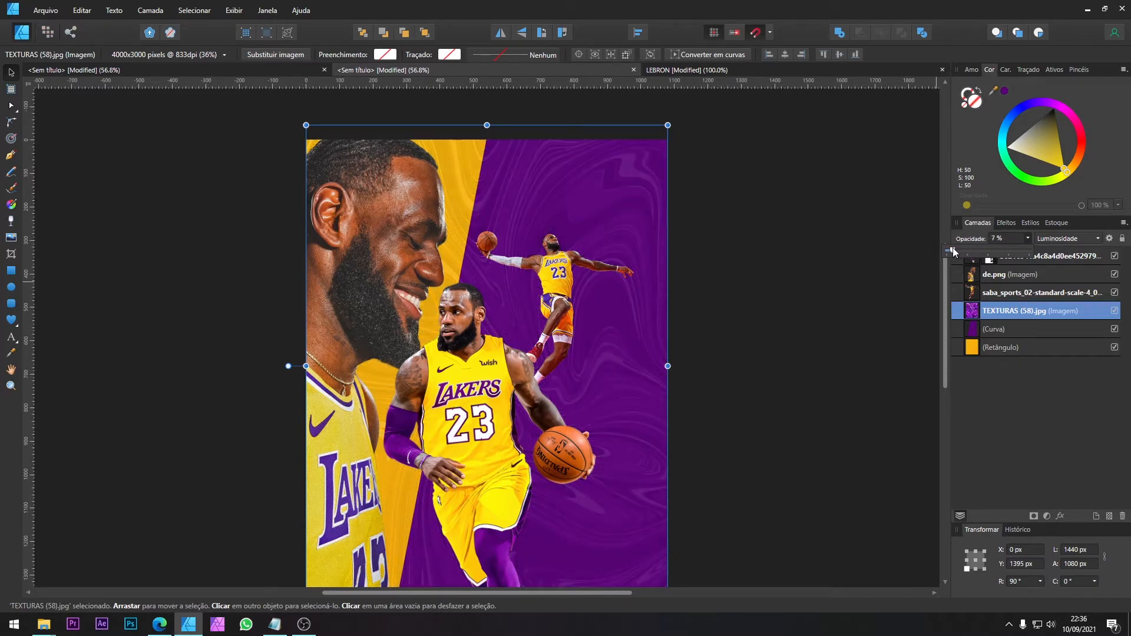
pyautogui.moveTo(953, 252); pyautogui.dragTo(956, 253)
pyautogui.click(755, 328)
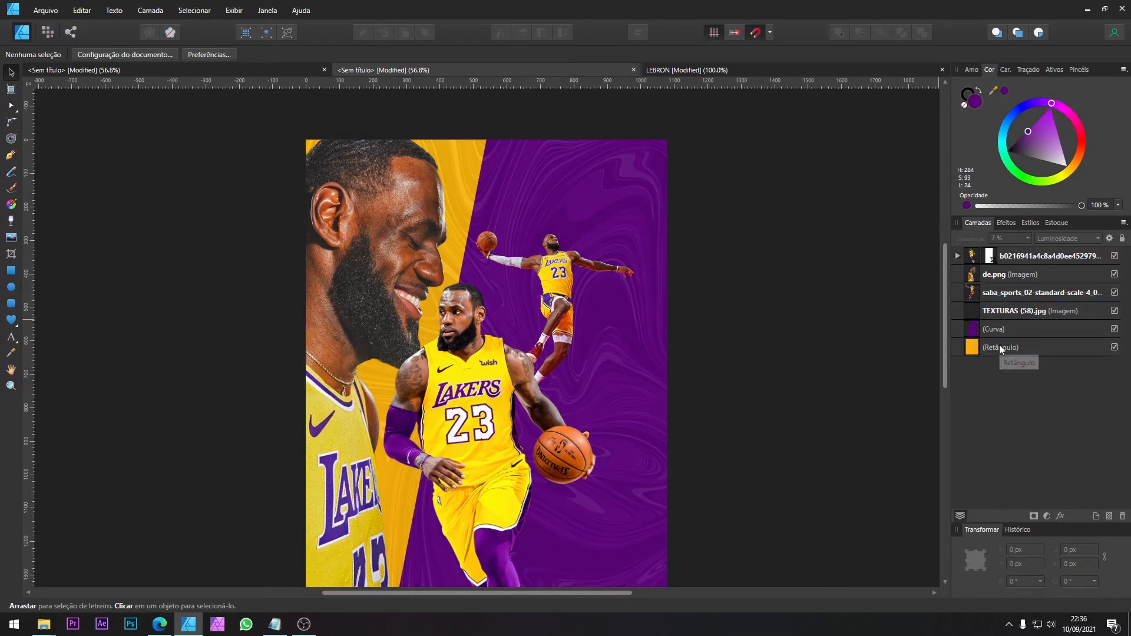
# Step: Copy the STICKERS 10 barcode from the assets document into the poster and place it at the lower edge, X 376.9 px, Y 1226.4 px
pyautogui.scroll(-1, 547, 291)
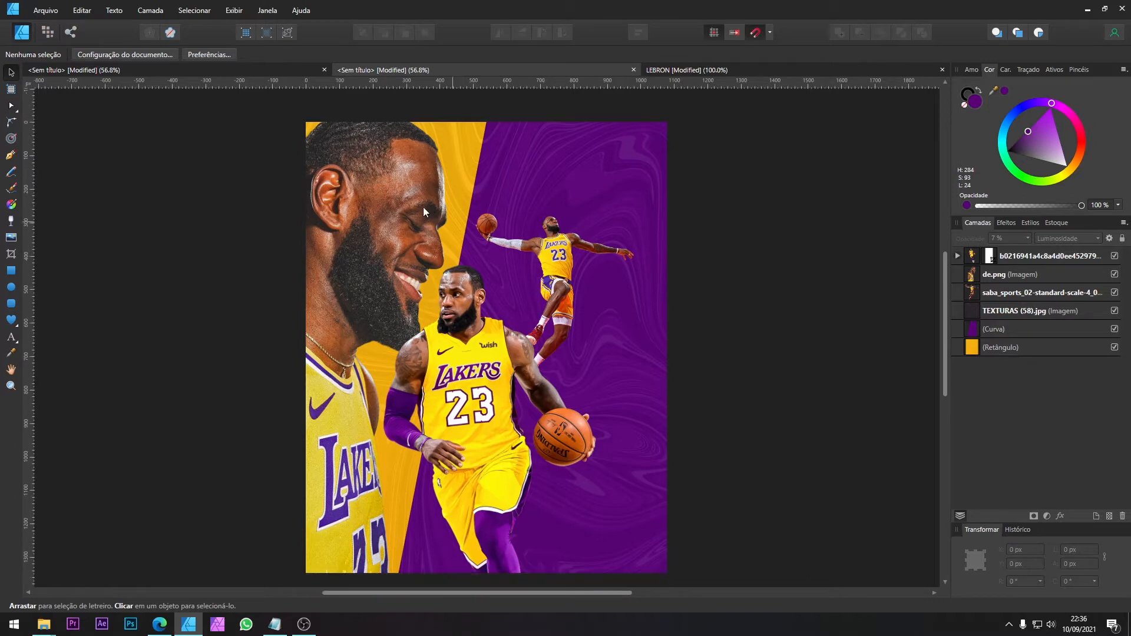
pyautogui.click(224, 76)
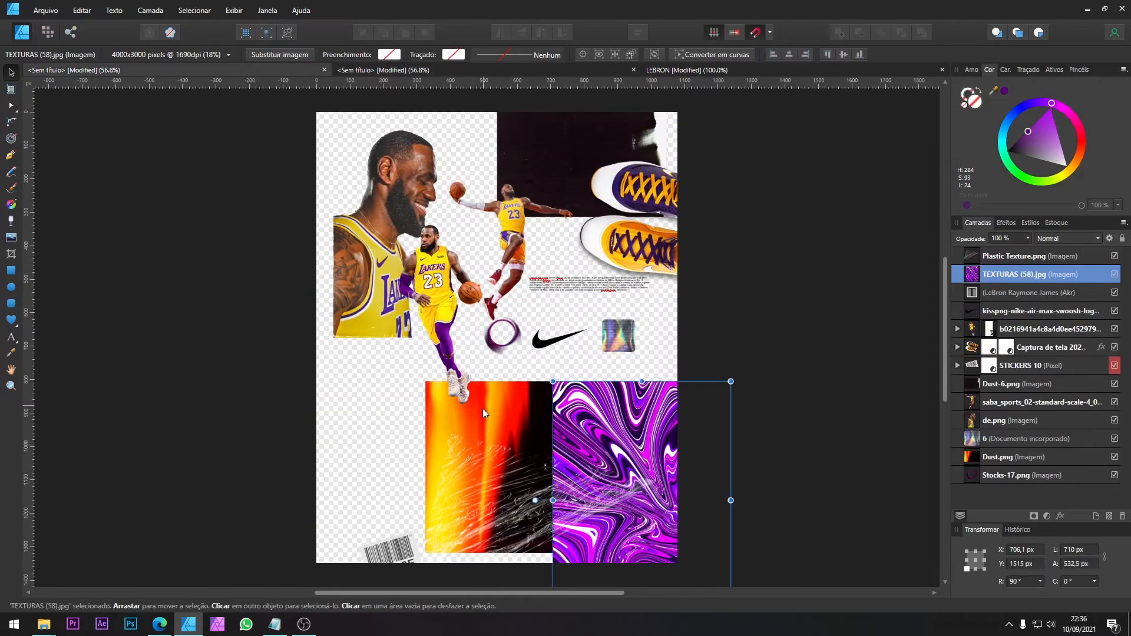
pyautogui.moveTo(375, 558); pyautogui.dragTo(407, 451)
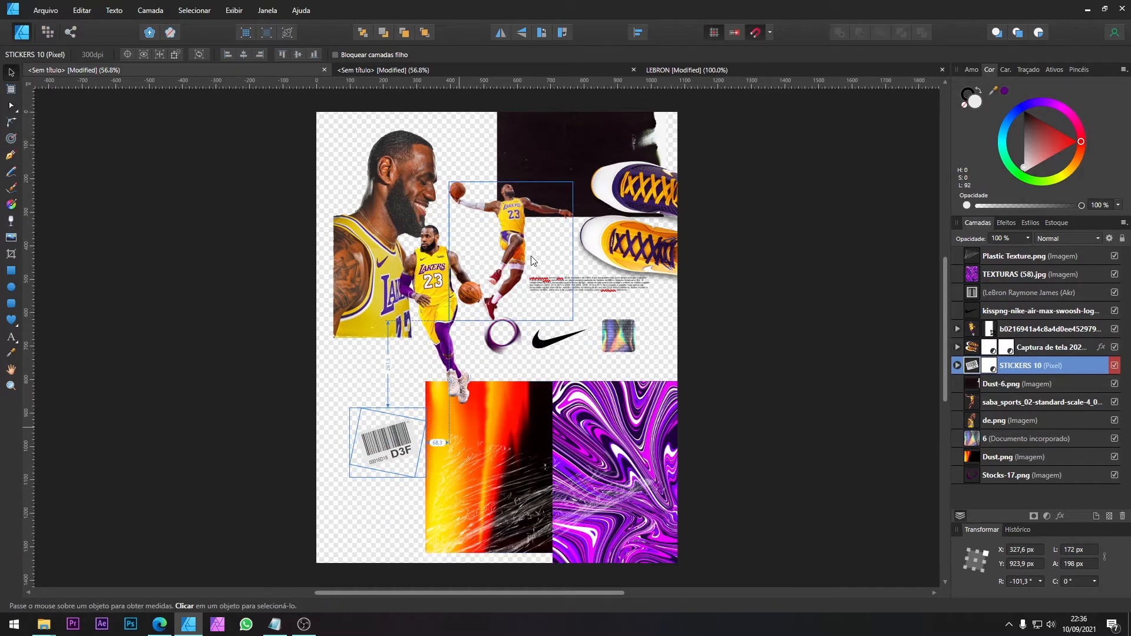
pyautogui.click(500, 68)
pyautogui.hotkey('ctrl', 'v')
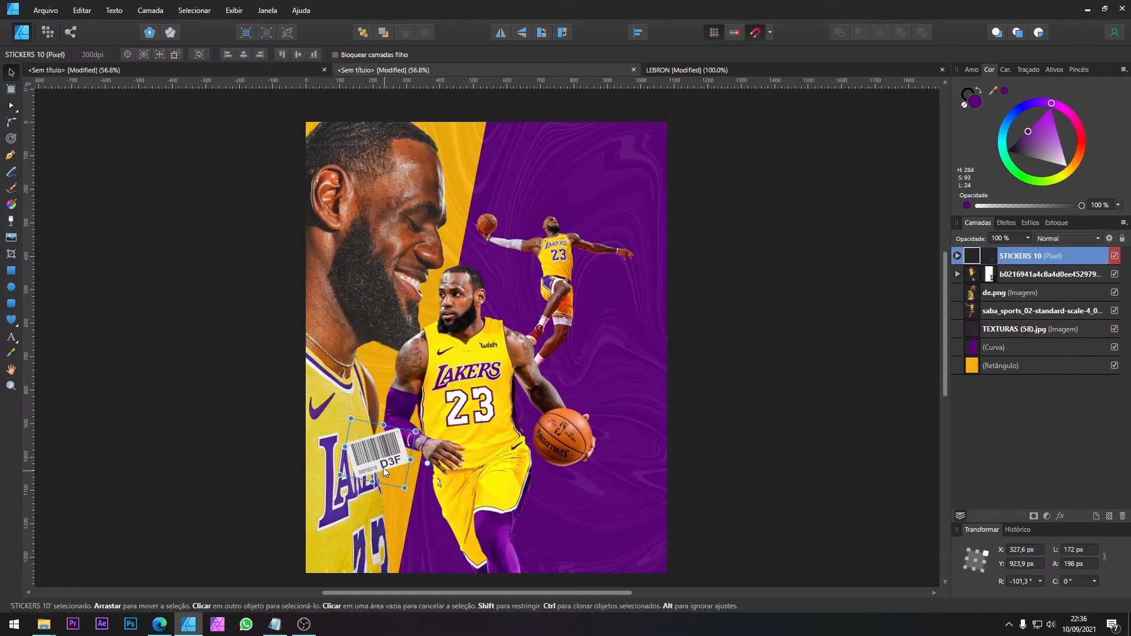
pyautogui.moveTo(383, 468); pyautogui.dragTo(400, 564)
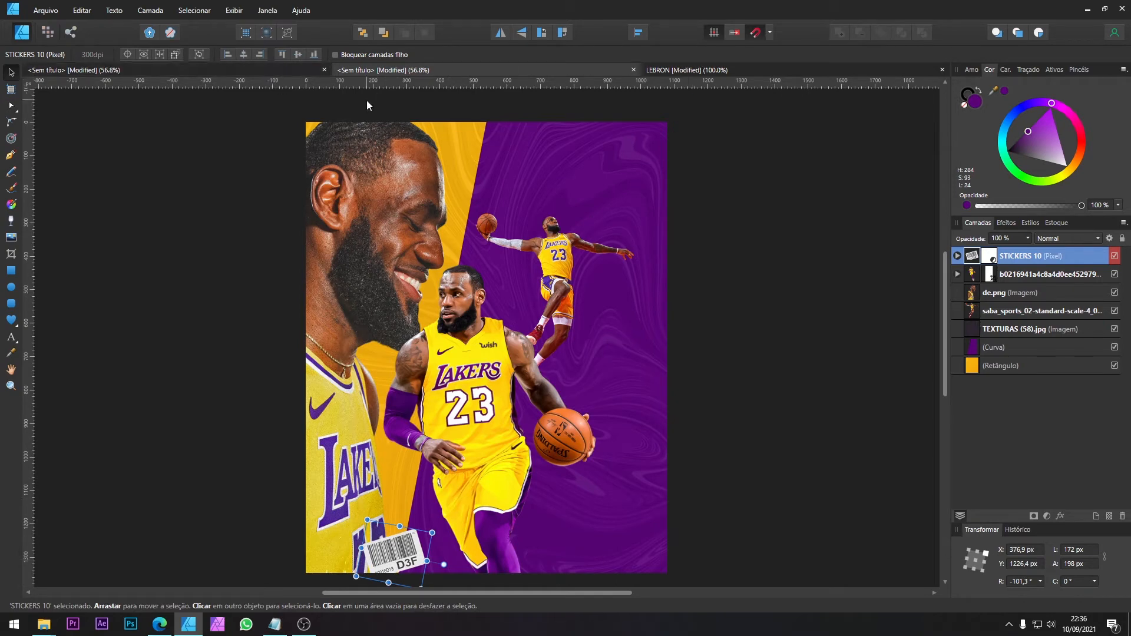
# Step: In the assets document, pull the sneakers fully onto the page and enlarge them to 408.5 × 537.7 px
pyautogui.click(189, 71)
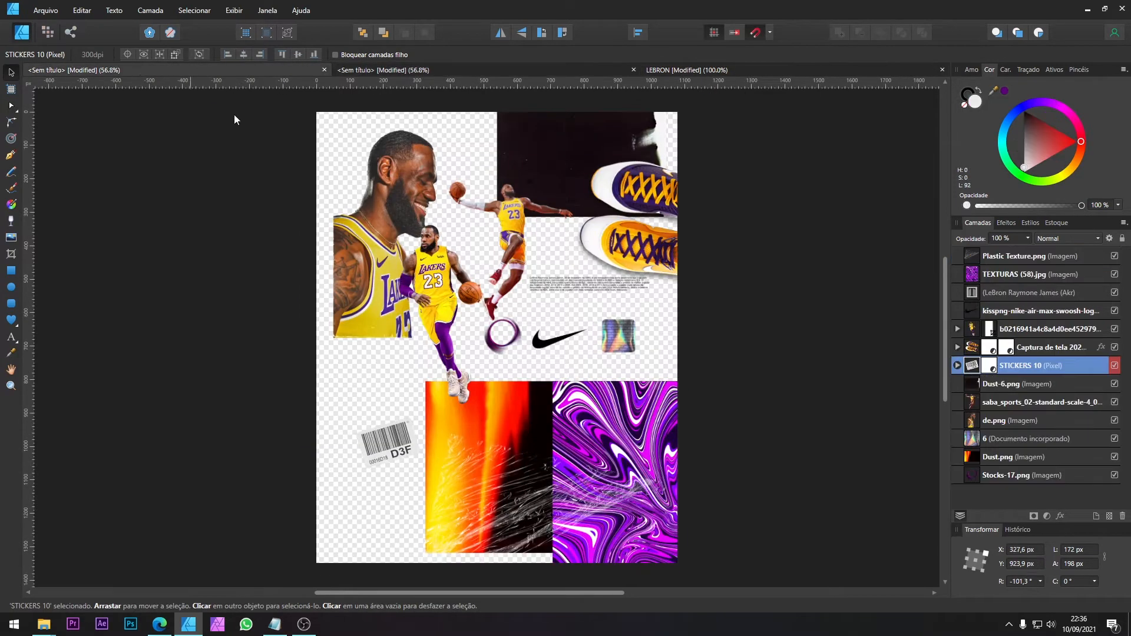
pyautogui.click(634, 247)
pyautogui.moveTo(631, 228); pyautogui.dragTo(593, 244)
pyautogui.moveTo(559, 196); pyautogui.dragTo(515, 238)
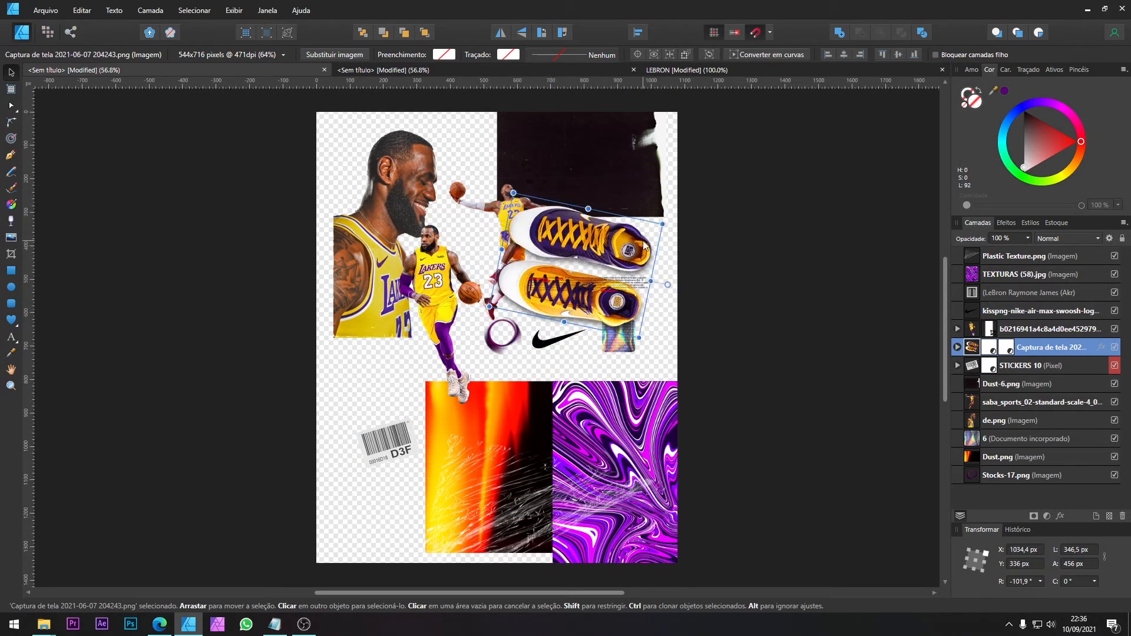
pyautogui.moveTo(662, 224); pyautogui.dragTo(694, 209)
pyautogui.moveTo(639, 241); pyautogui.dragTo(566, 269)
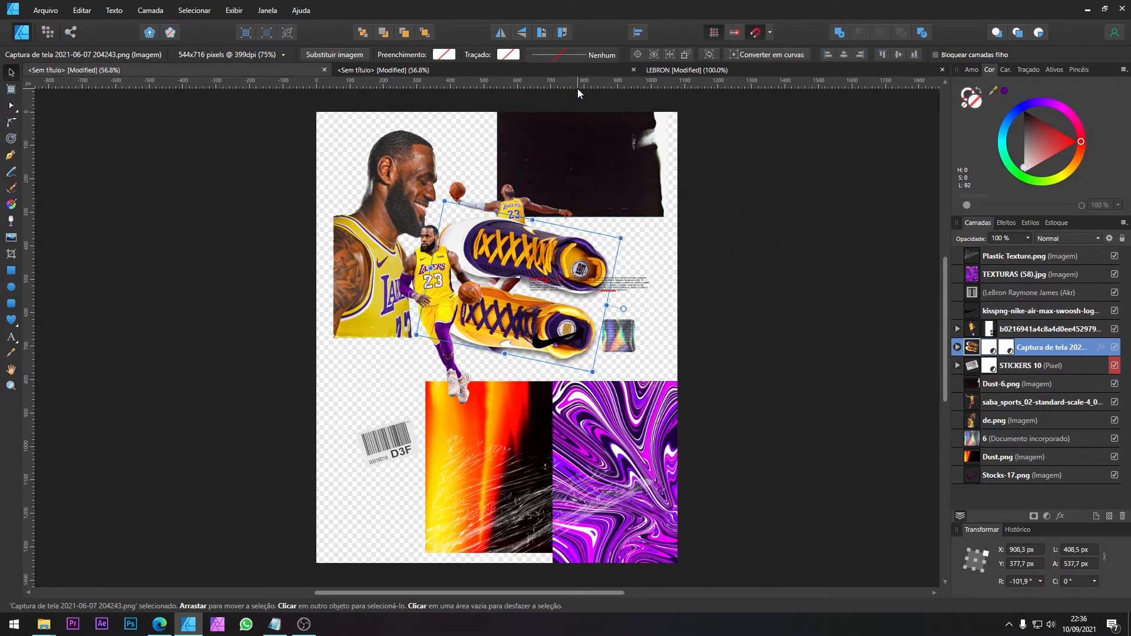
# Step: Copy the sneakers into the new poster's lower-right corner, following the LEBRON poster, and scale them to 367.8 × 484.1 px
pyautogui.click(674, 71)
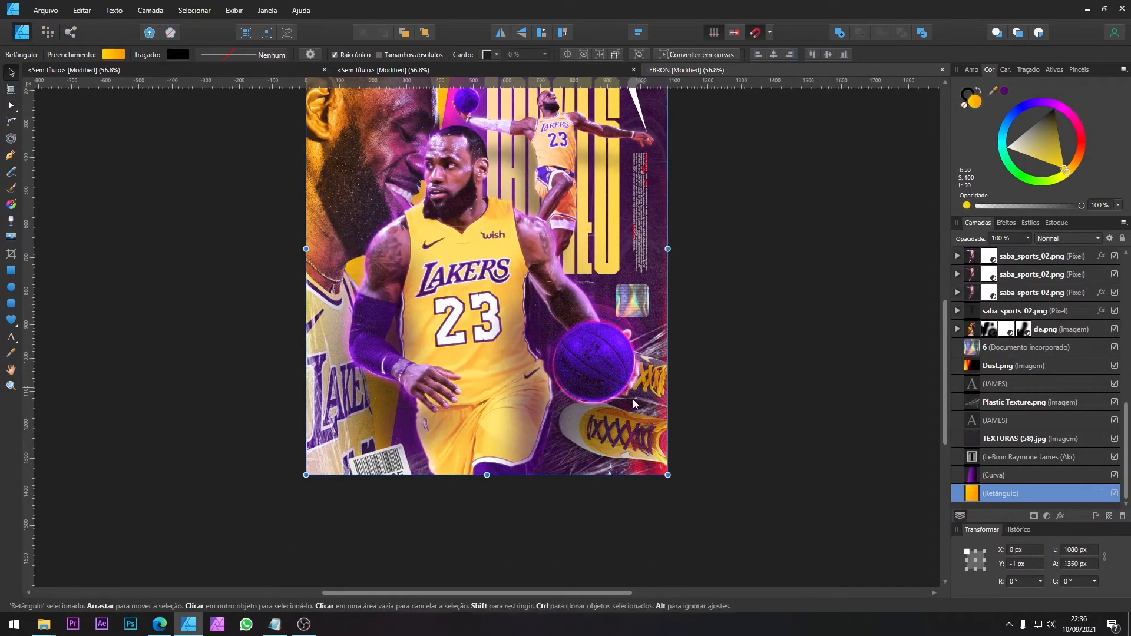
pyautogui.click(352, 70)
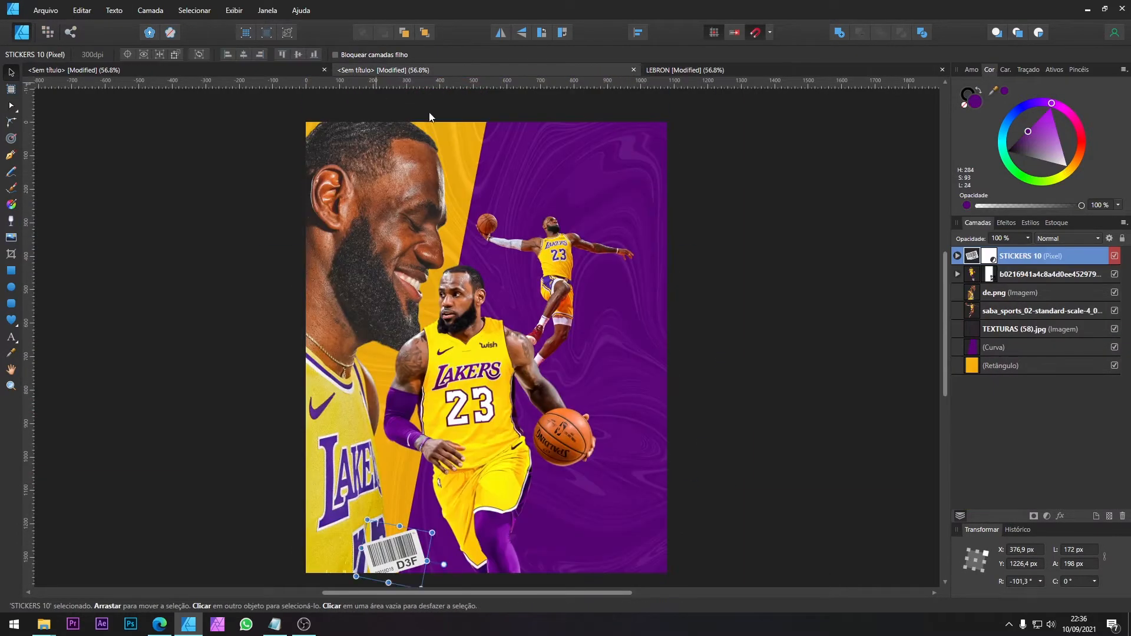
pyautogui.hotkey('ctrl', 'v')
pyautogui.moveTo(617, 465); pyautogui.dragTo(633, 481)
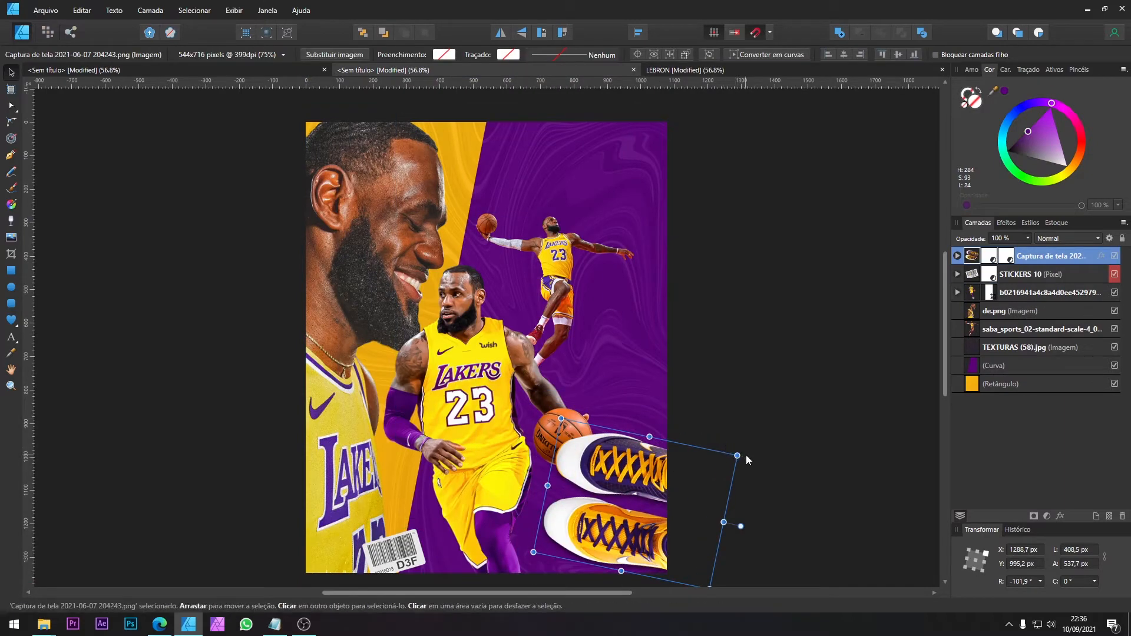
pyautogui.moveTo(742, 457); pyautogui.dragTo(683, 473)
pyautogui.hotkey('ctrl', 'z')
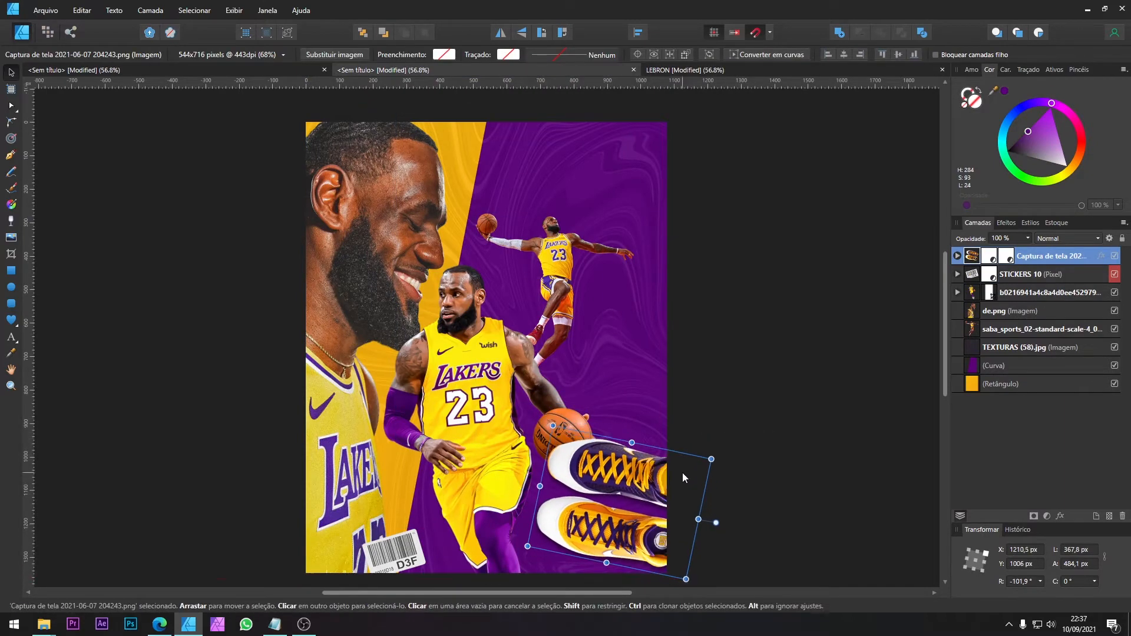
# Step: Reorder the sneakers to sit just above the purple shape, beneath the texture, and move them right to X 1263.5 px
pyautogui.hotkey('ctrl', 'shift', '[')
pyautogui.hotkey('ctrl', ']')
pyautogui.hotkey('ctrl', ']')
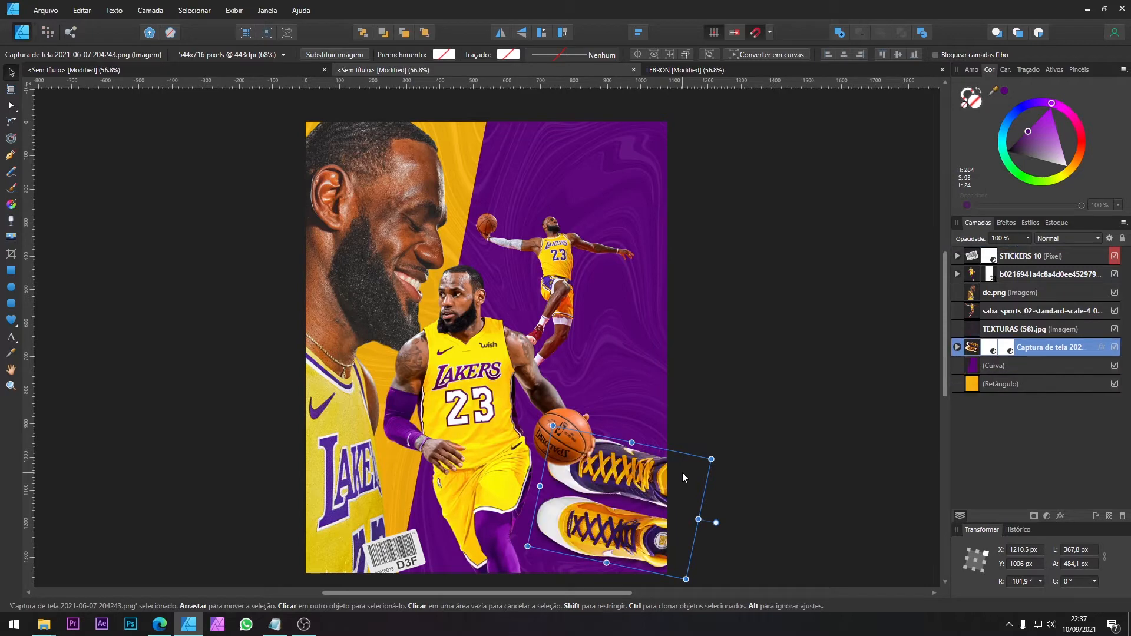
pyautogui.scroll(1, 682, 473)
pyautogui.moveTo(627, 501); pyautogui.dragTo(645, 502)
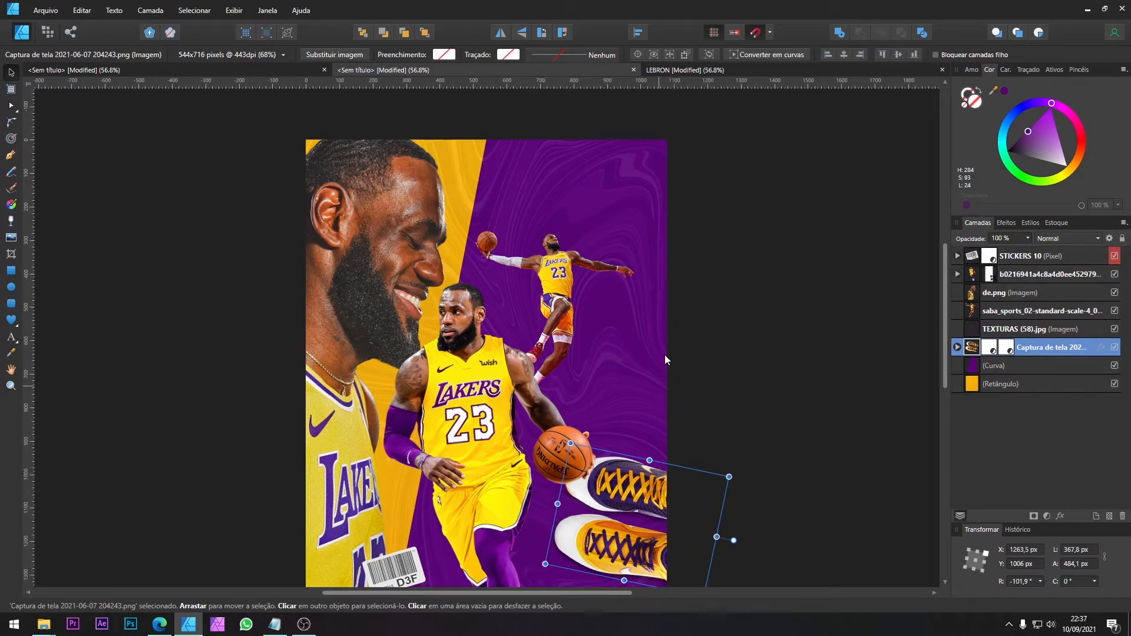
# Step: Examine the full LEBRON reference poster to compare the layout and the elements still missing
pyautogui.click(705, 73)
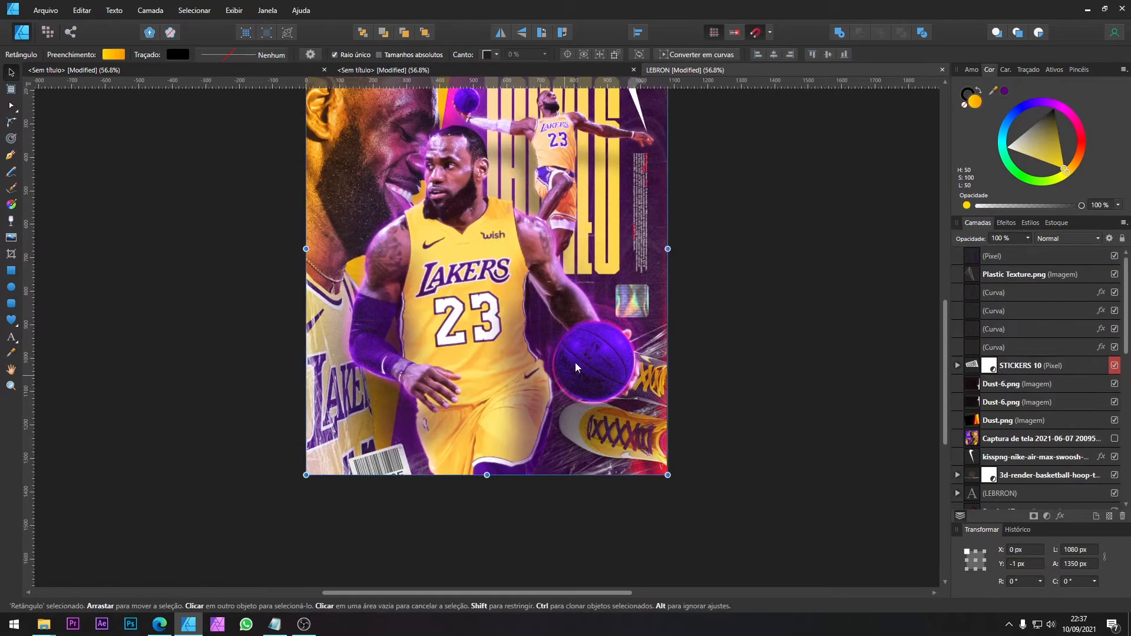
pyautogui.scroll(2, 631, 246)
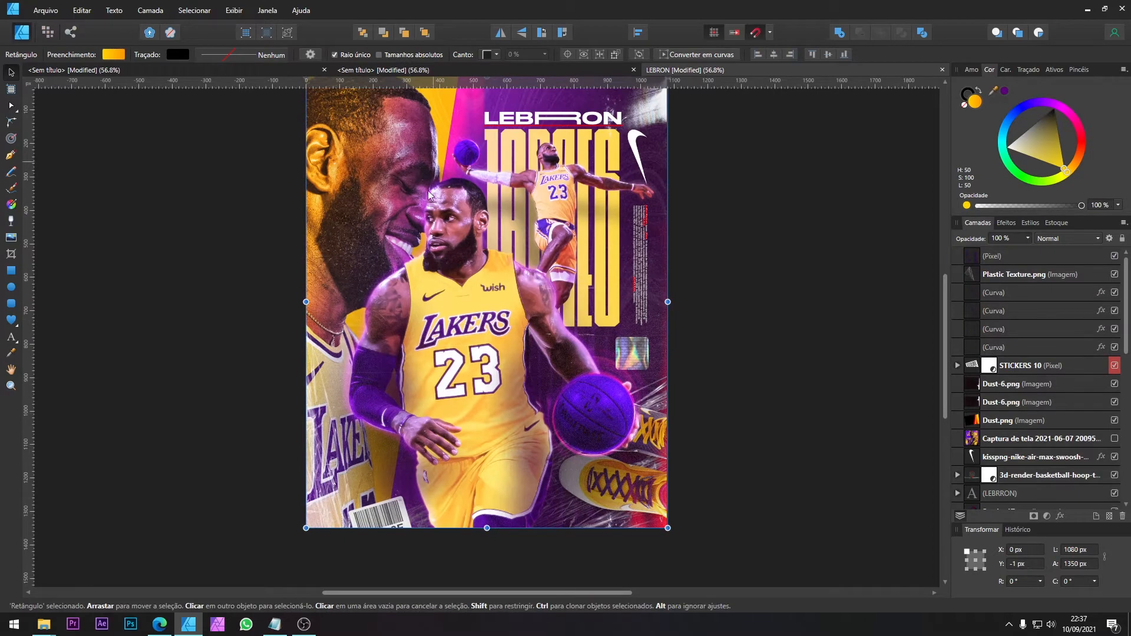
pyautogui.scroll(1, 439, 190)
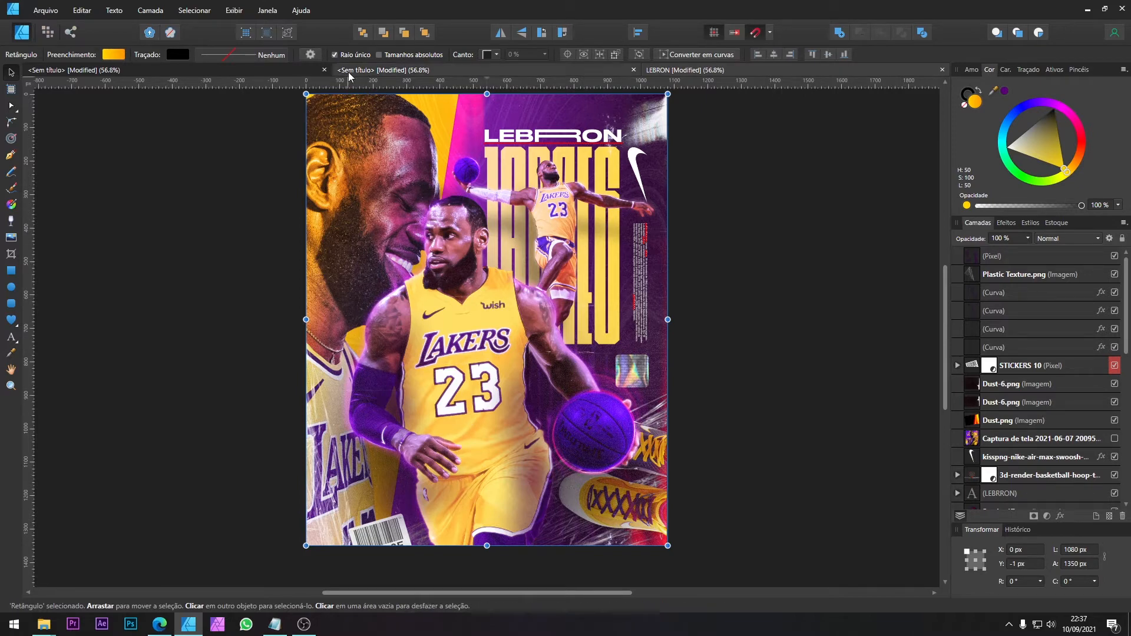
# Step: Copy the Plastic Texture image from the assets document into the new poster and position it over the lower-right sneakers
pyautogui.click(415, 71)
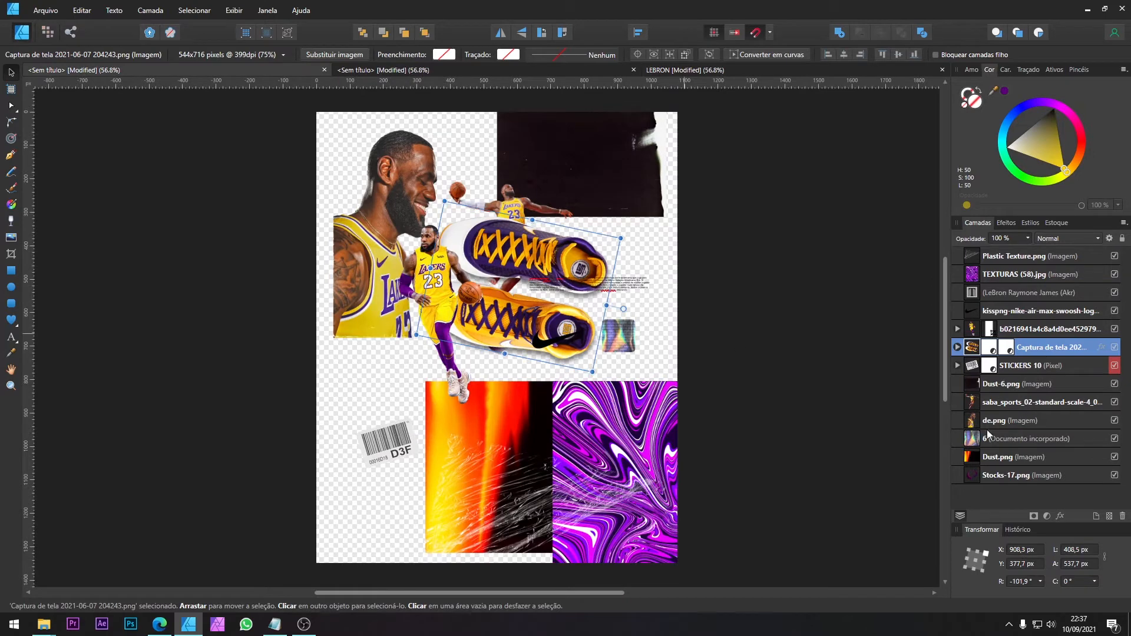
pyautogui.click(1012, 257)
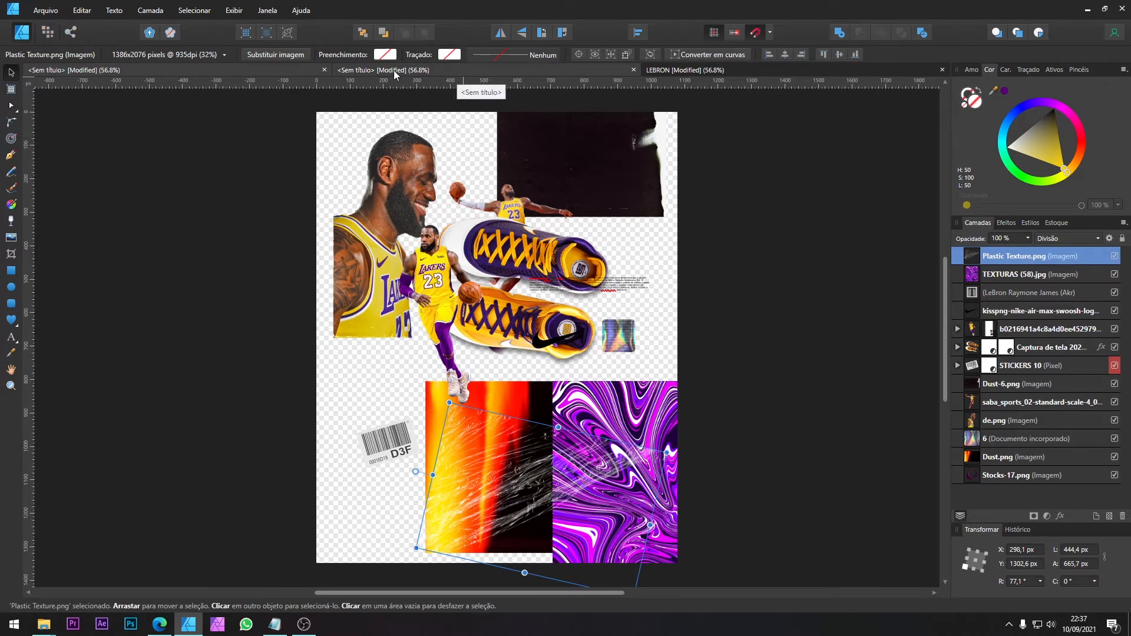
pyautogui.click(393, 69)
pyautogui.hotkey('ctrl', 'v')
pyautogui.moveTo(580, 501); pyautogui.dragTo(752, 512)
# Step: Send the plastic texture beneath the sneakers layer and enlarge it to 785.2 × 1176.2 px
pyautogui.scroll(-2, 641, 527)
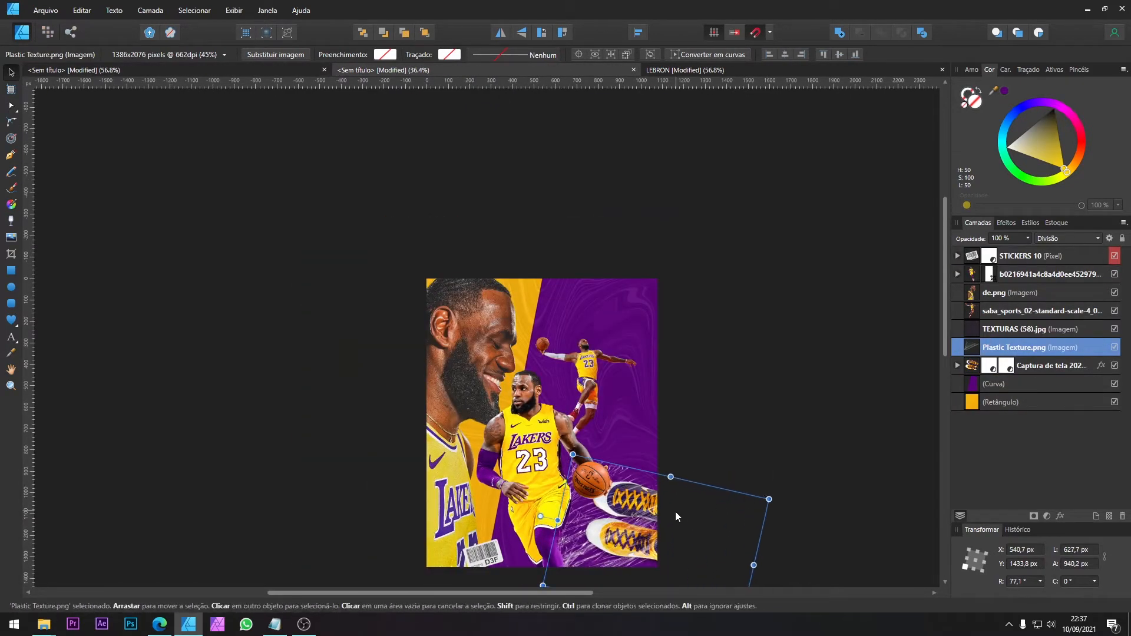
pyautogui.hotkey('ctrl', '[')
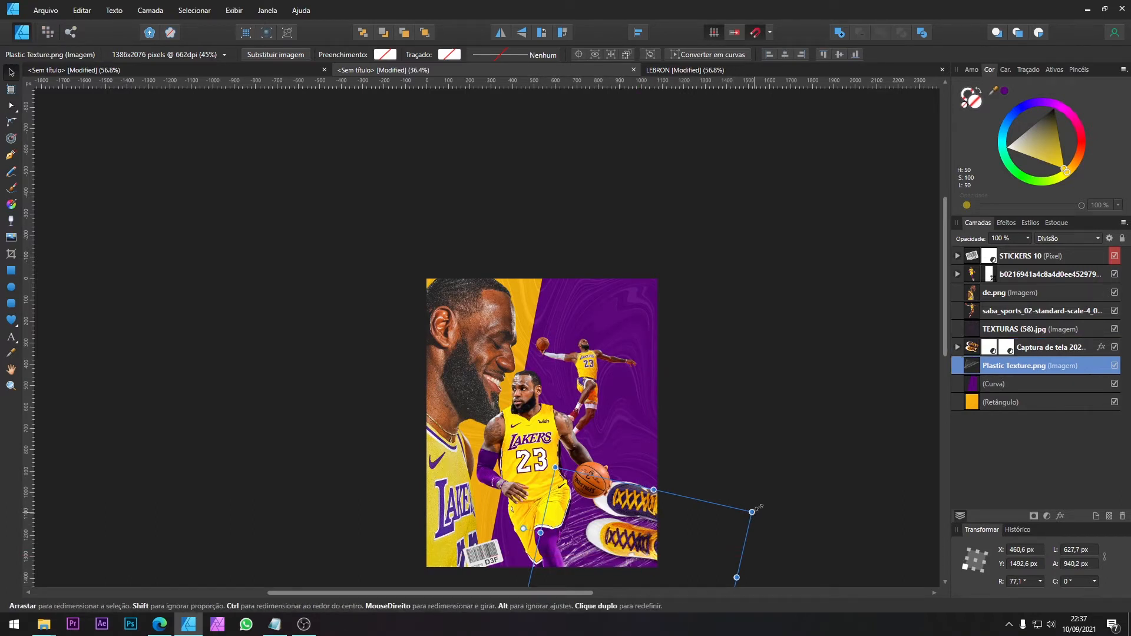
pyautogui.moveTo(752, 512)
pyautogui.mouseDown()
pyautogui.moveTo(782, 488)
pyautogui.moveTo(740, 489)
pyautogui.moveTo(751, 489)
pyautogui.mouseUp()
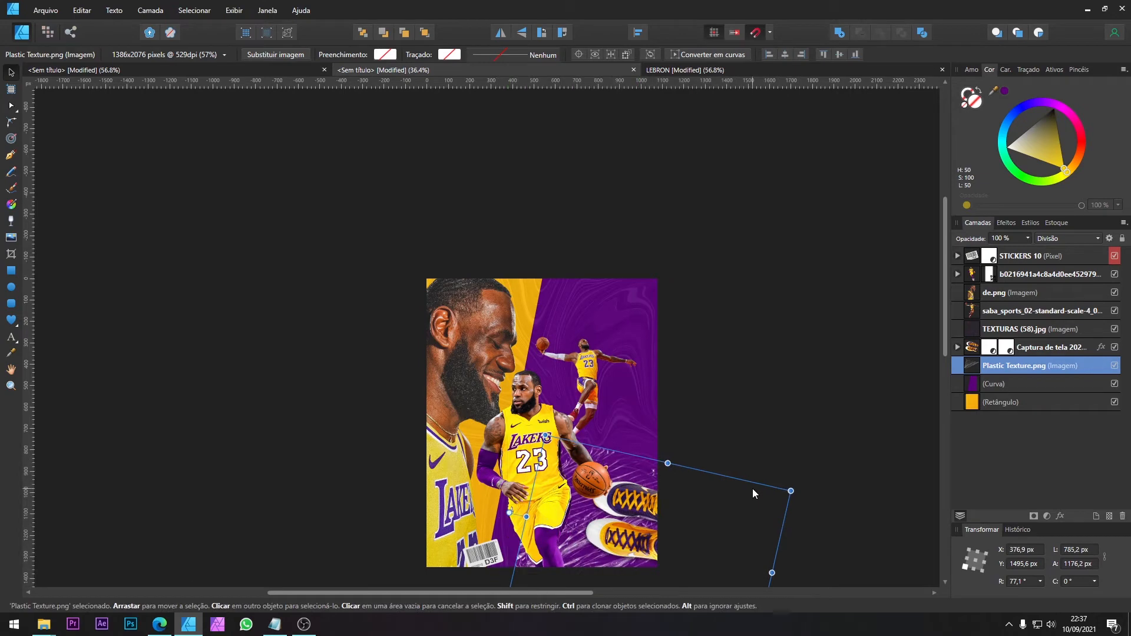
# Step: Duplicate the plastic texture over the lower-left jersey, directly beneath the barcode sticker layer, sized 492.7 × 738 px and rotated to 42.4°
pyautogui.moveTo(680, 511)
pyautogui.keyDown('ctrl'); pyautogui.mouseDown()
pyautogui.moveTo(548, 515)
pyautogui.moveTo(522, 502)
pyautogui.mouseUp(); pyautogui.keyUp('ctrl')
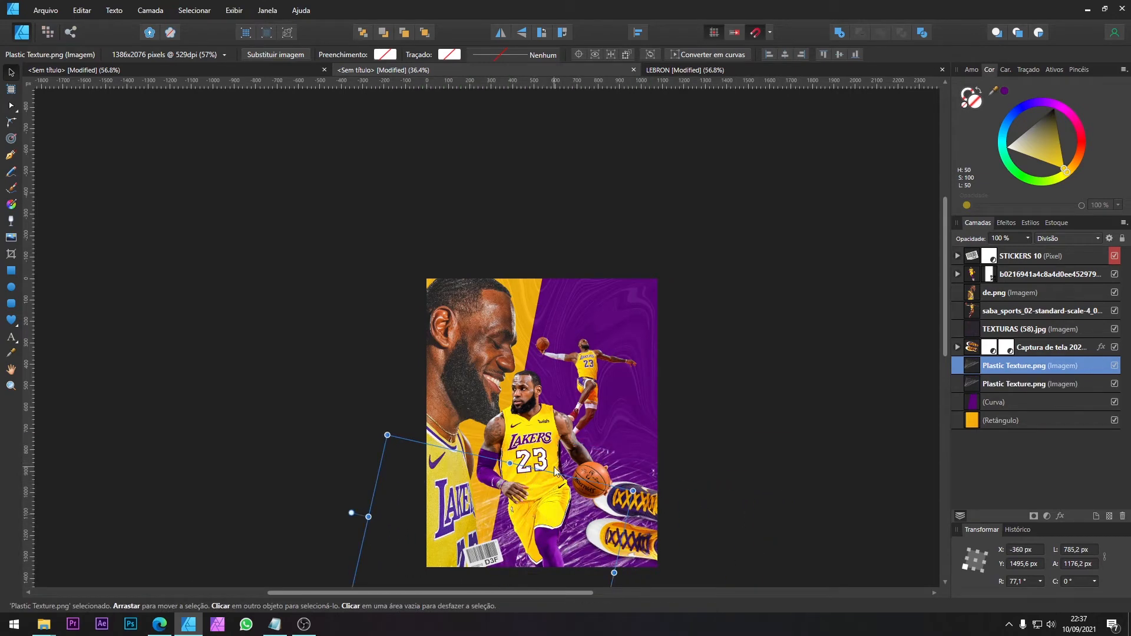
pyautogui.moveTo(351, 513); pyautogui.dragTo(391, 420)
pyautogui.hotkey('ctrl', ']')
pyautogui.hotkey('ctrl', ']')
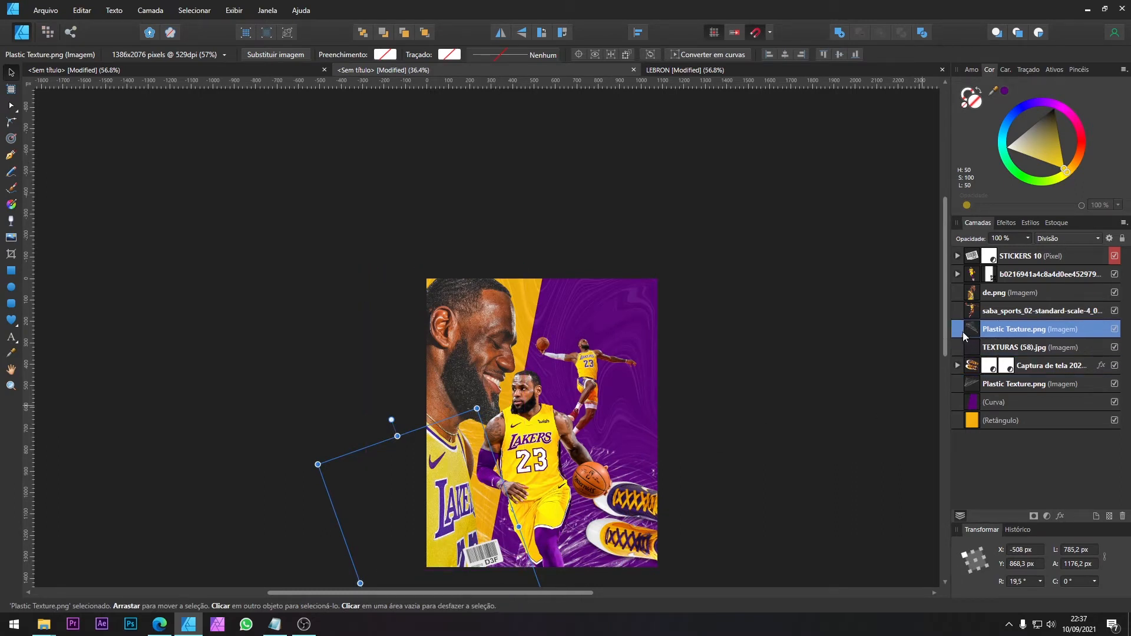
pyautogui.hotkey('ctrl', ']')
pyautogui.hotkey('ctrl', ']')
pyautogui.hotkey('ctrl', ']')
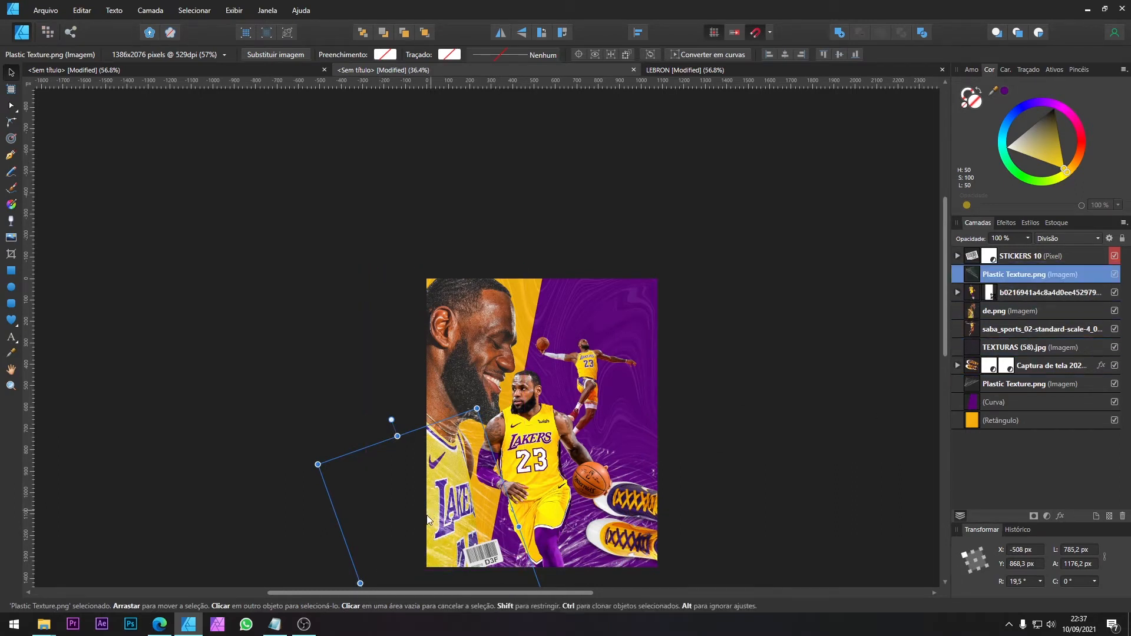
pyautogui.moveTo(391, 419); pyautogui.dragTo(407, 473)
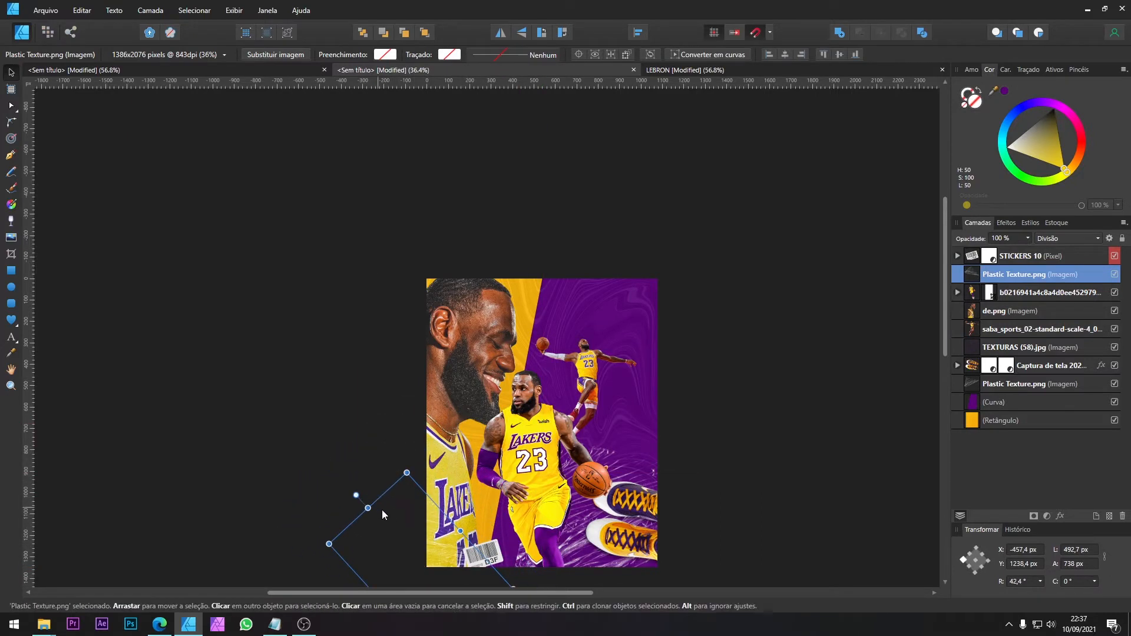
# Step: Move the leaping player to X 540 px, Y 281 px and compare the layout with the LEBRON reference poster
pyautogui.click(588, 353)
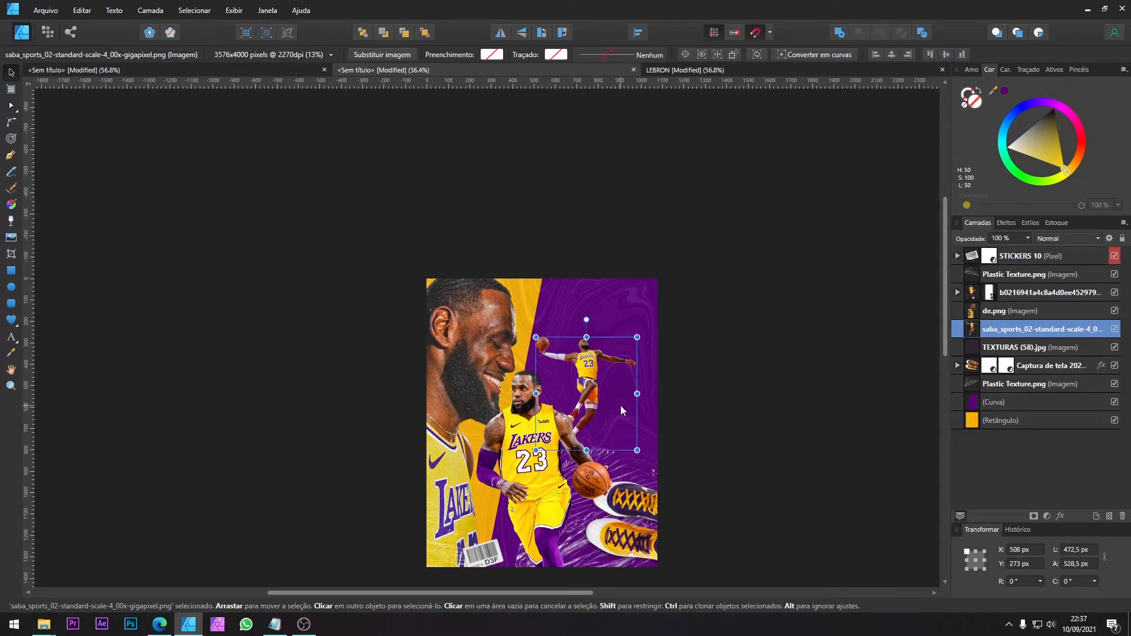
pyautogui.moveTo(596, 374); pyautogui.dragTo(604, 366)
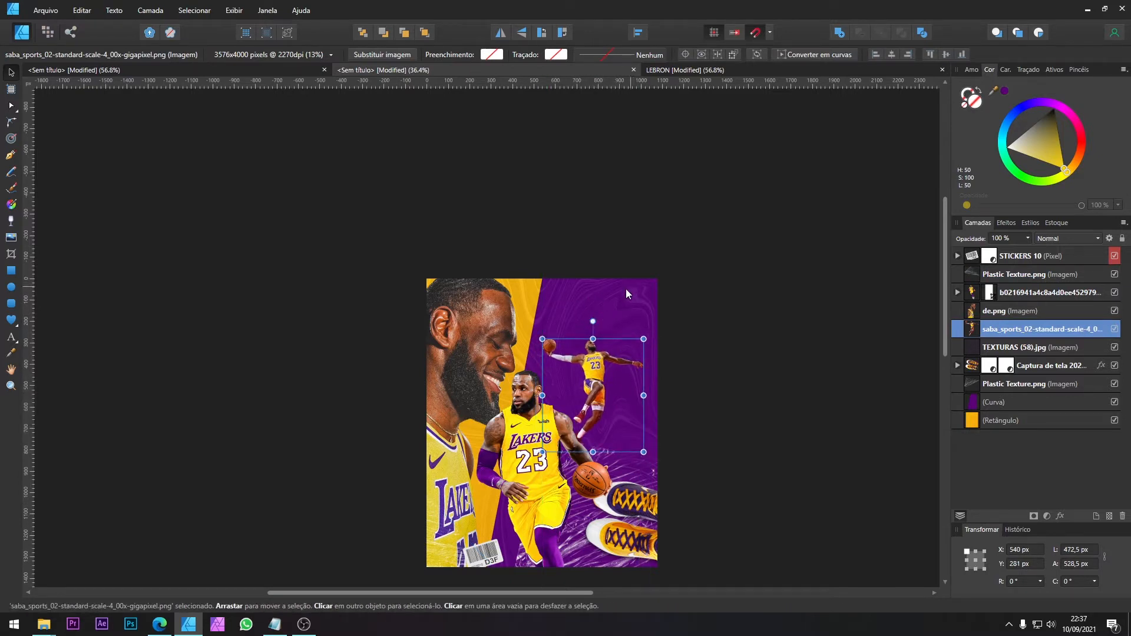
pyautogui.click(727, 71)
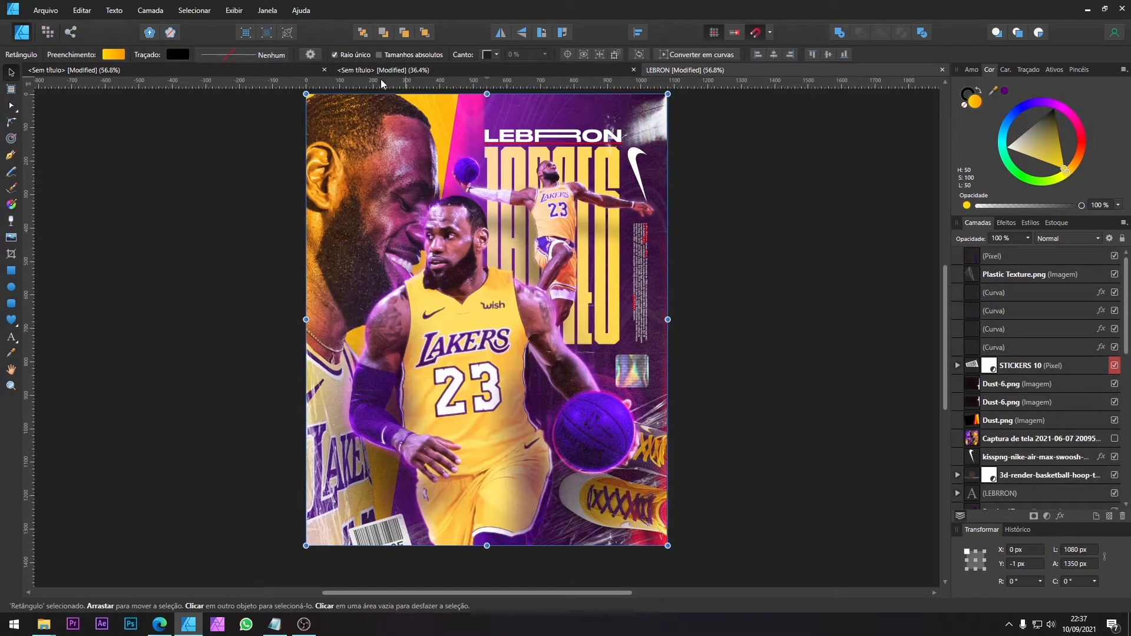
pyautogui.click(273, 69)
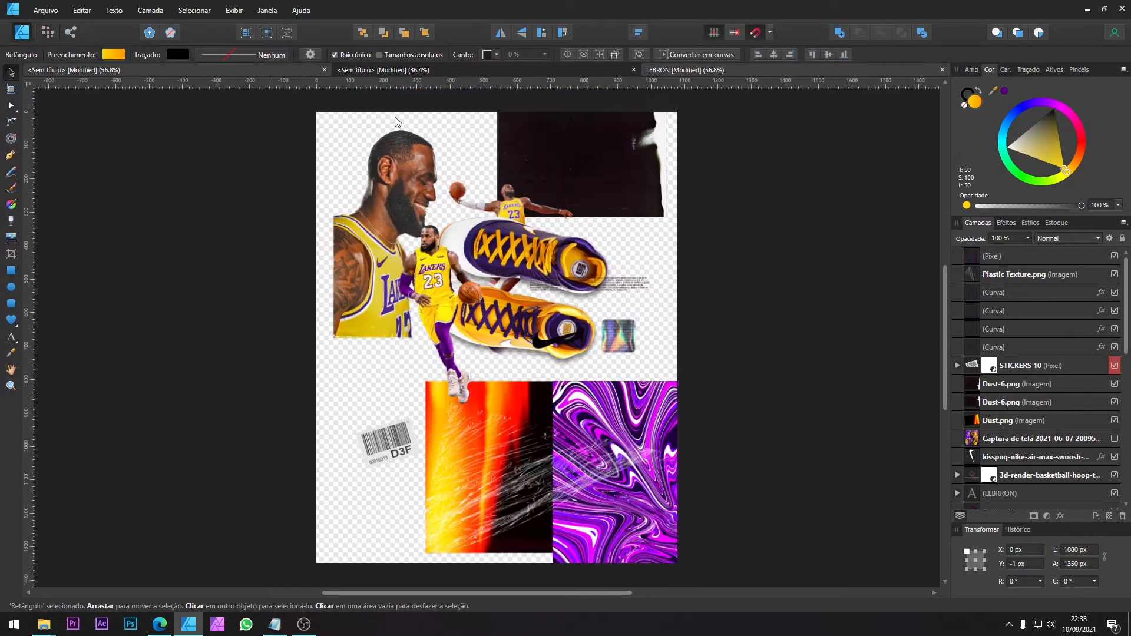
pyautogui.click(352, 70)
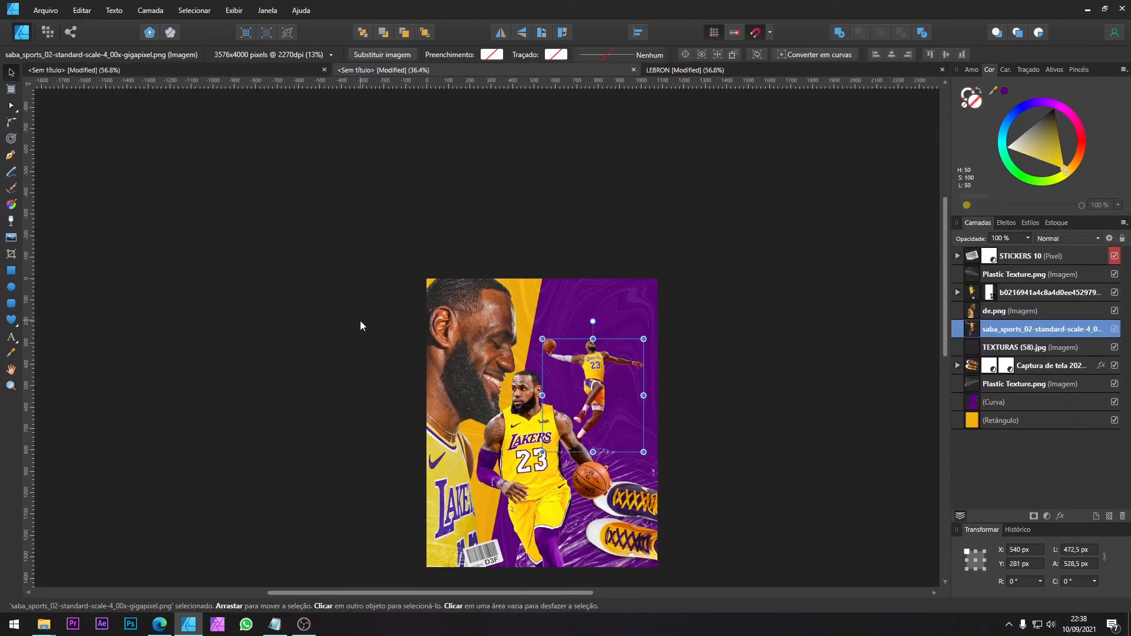
# Step: Add the artistic text LEBRON above the leaping player, enlarge it to 396.6 × 74.2 px and colour it white
pyautogui.click(11, 338)
pyautogui.click(551, 309)
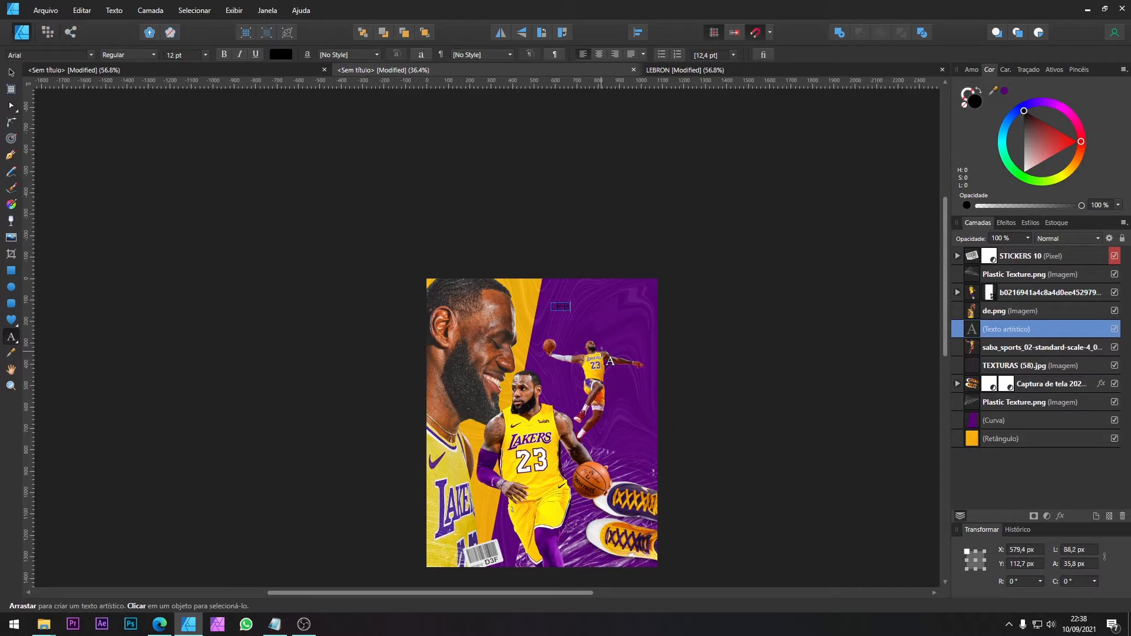
pyautogui.press('BackSpace')
pyautogui.write('N')
pyautogui.click(12, 72)
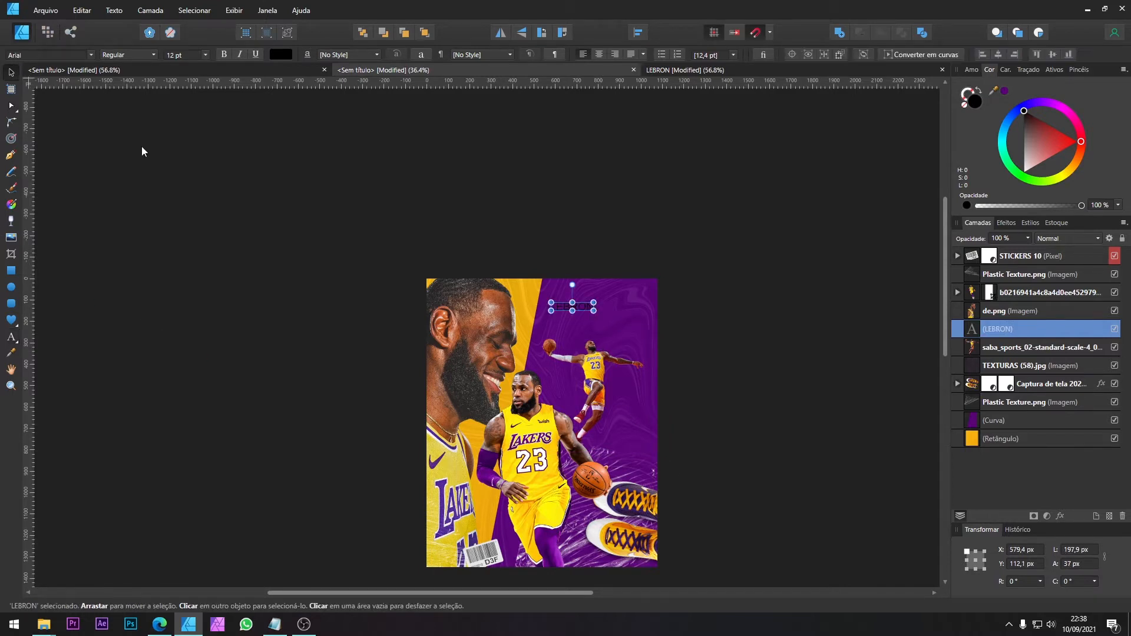
pyautogui.moveTo(593, 311); pyautogui.dragTo(636, 319)
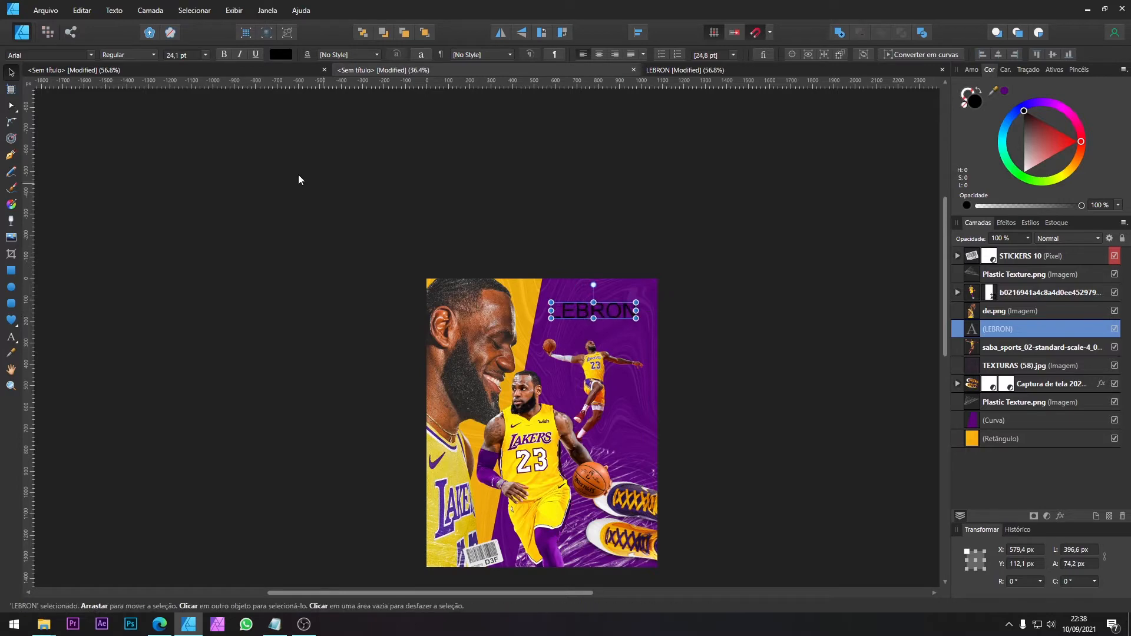
pyautogui.moveTo(1037, 145); pyautogui.dragTo(1024, 172)
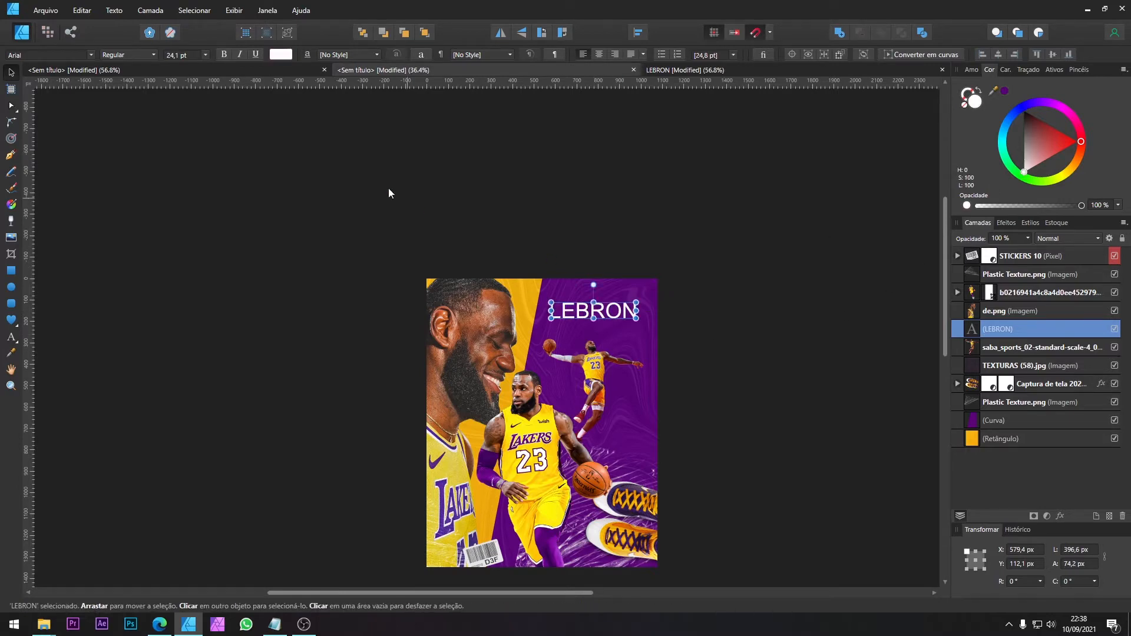
# Step: Set the LEBRON title's font to Stretch Pro, following the reference poster, and scale the title down to 408.9 × 49.8 px
pyautogui.click(681, 70)
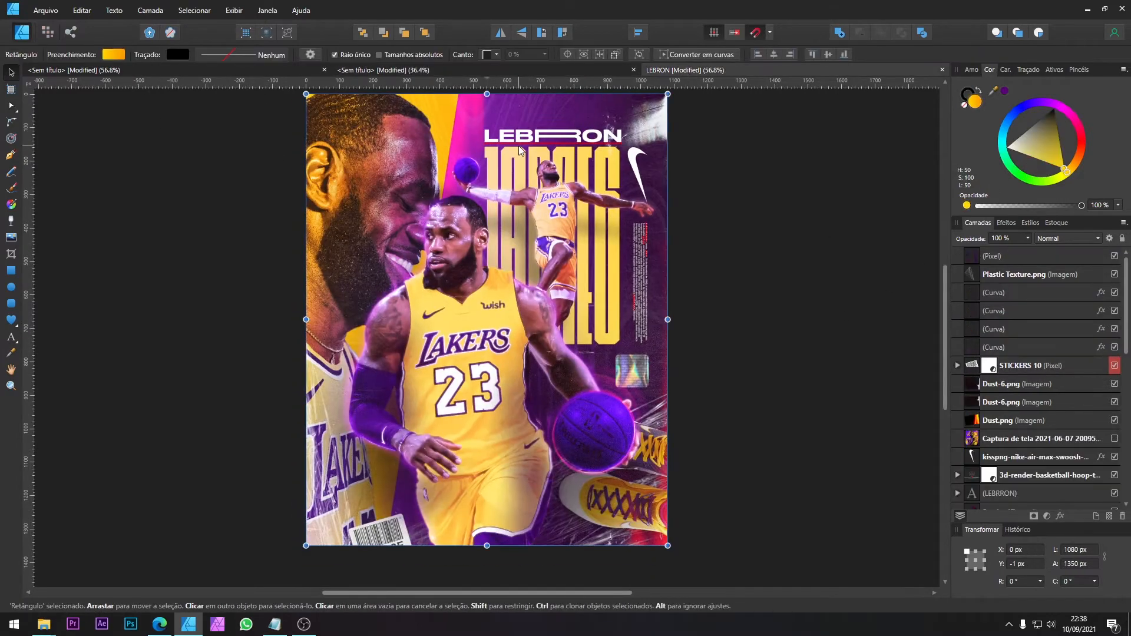
pyautogui.click(526, 139)
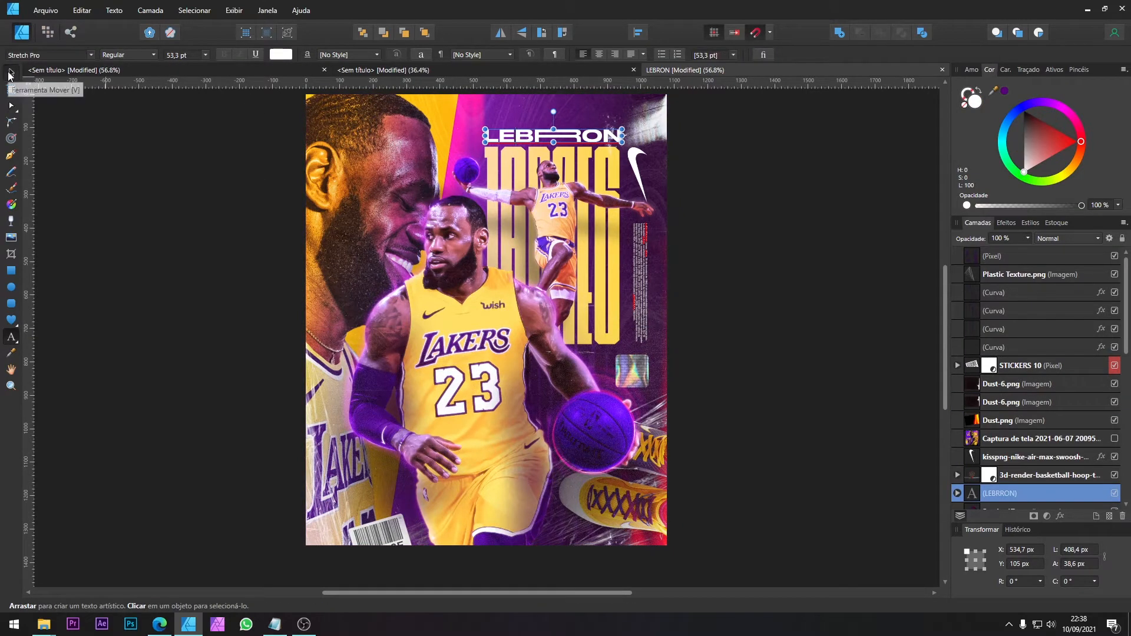
pyautogui.click(384, 70)
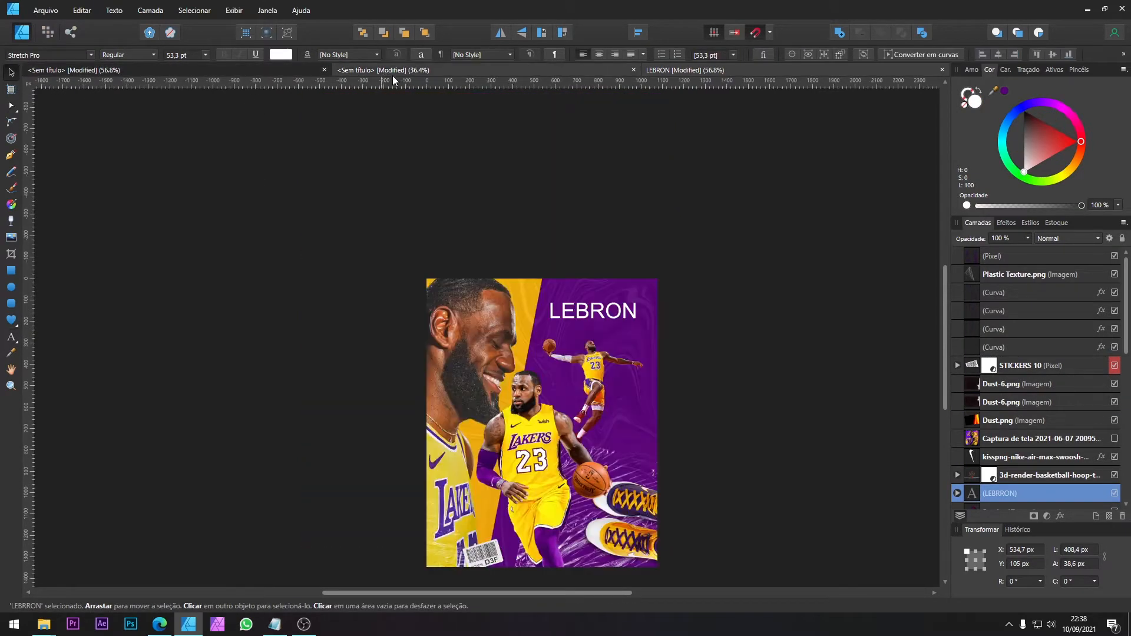
pyautogui.click(40, 53)
pyautogui.write('T')
pyautogui.press('BackSpace')
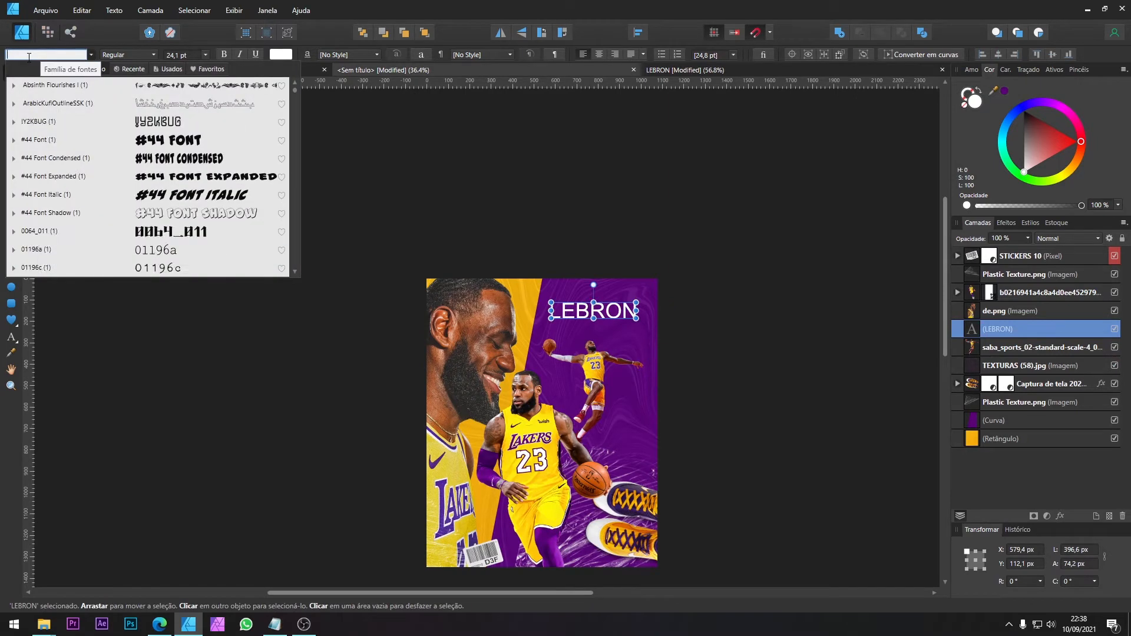
pyautogui.write('SYT')
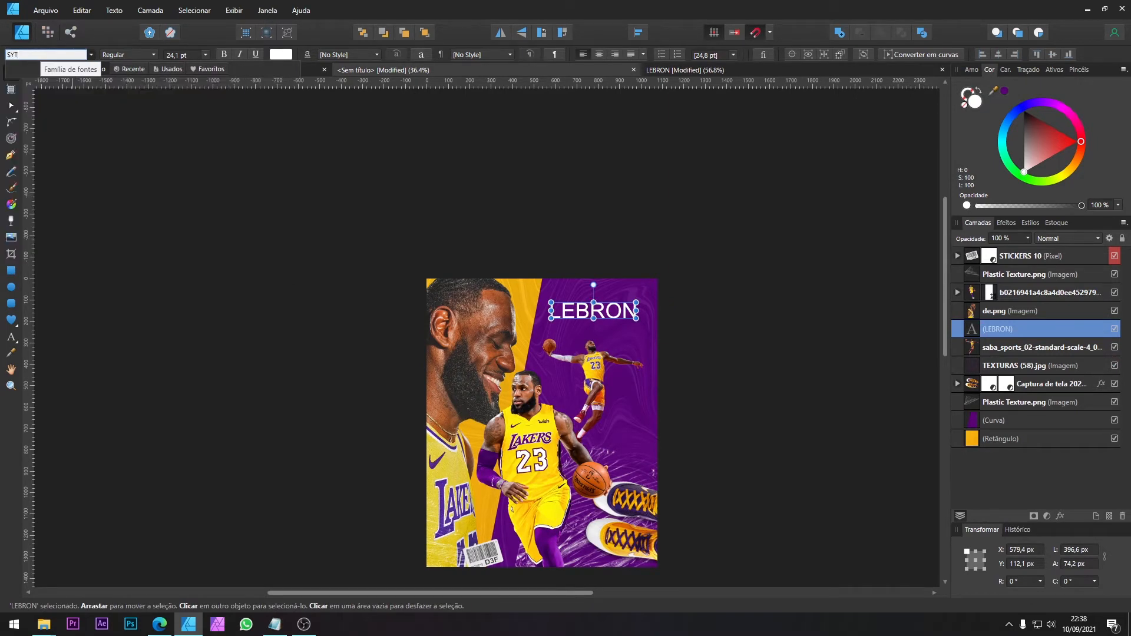
pyautogui.press('BackSpace')
pyautogui.press('BackSpace')
pyautogui.write('TRE')
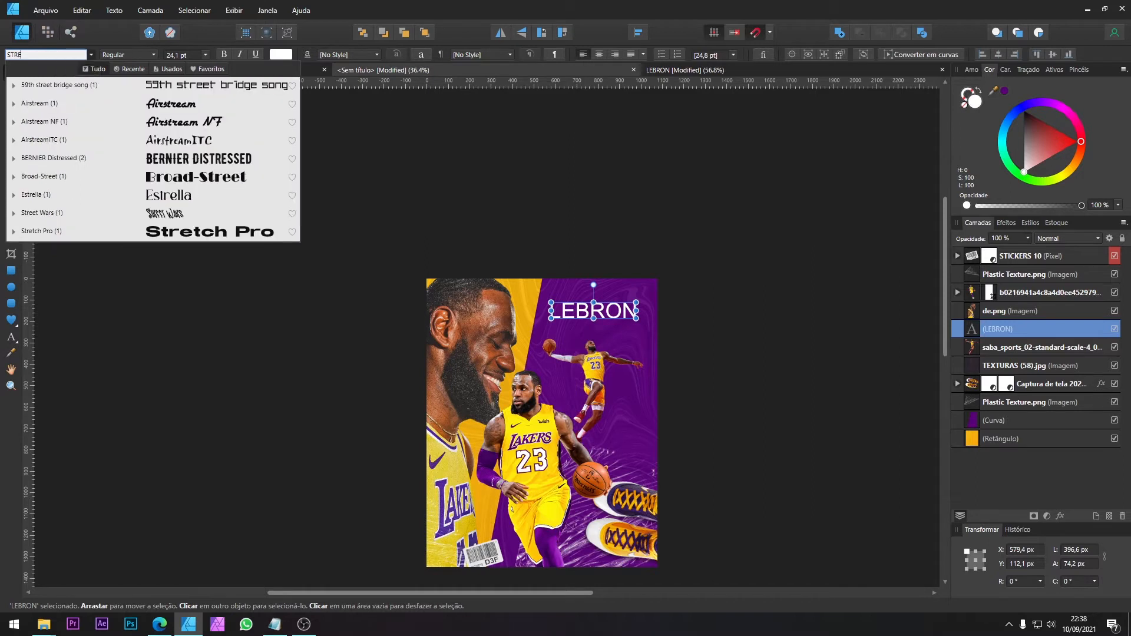
pyautogui.write('T')
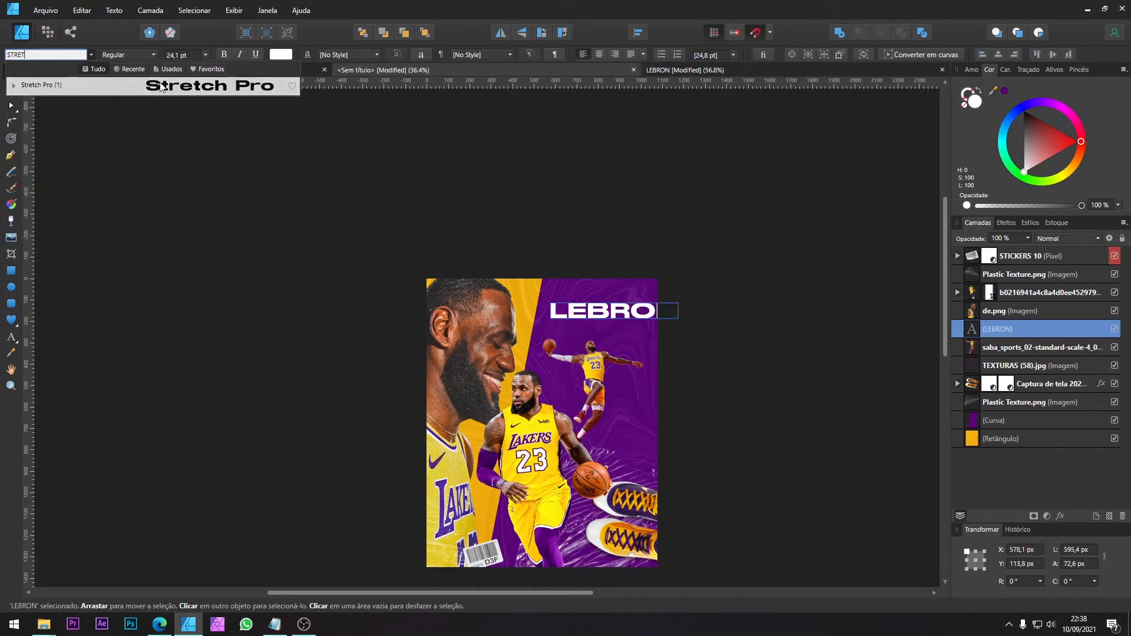
pyautogui.click(159, 86)
pyautogui.moveTo(678, 303); pyautogui.dragTo(636, 297)
pyautogui.scroll(3, 575, 320)
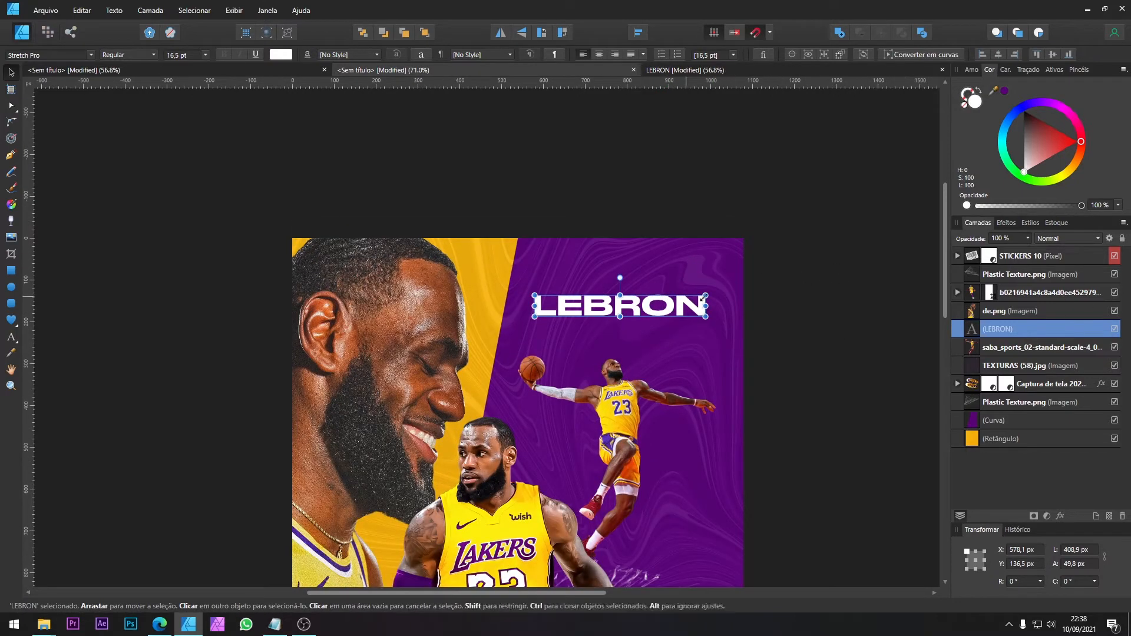
# Step: Try repeating the letter O in the title to get the font's stretched O
pyautogui.press('t')
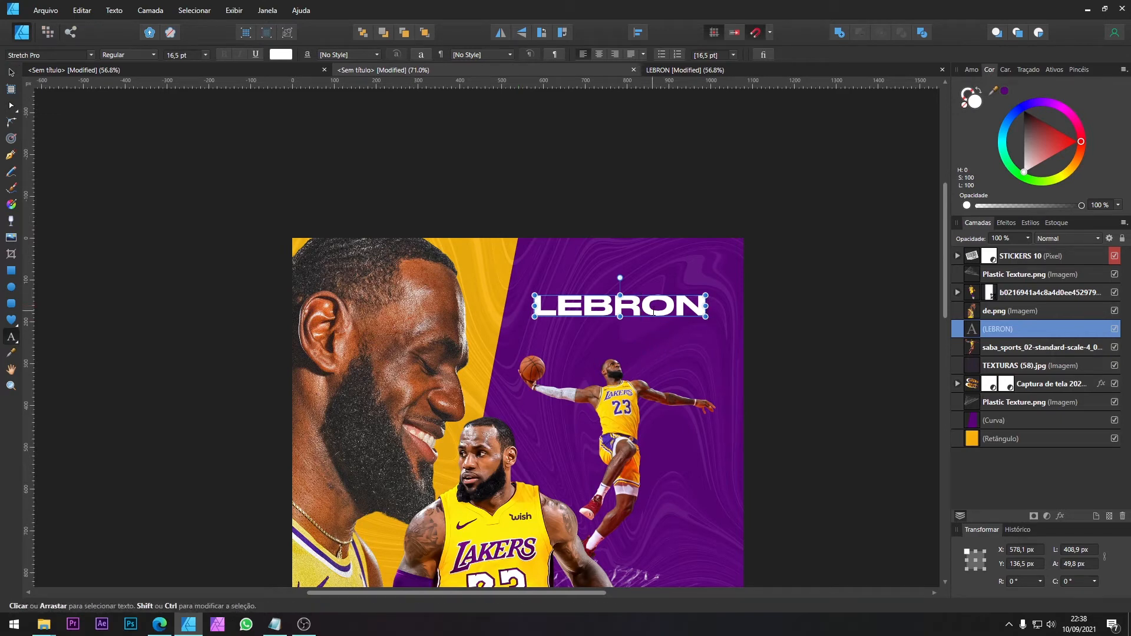
pyautogui.write('O')
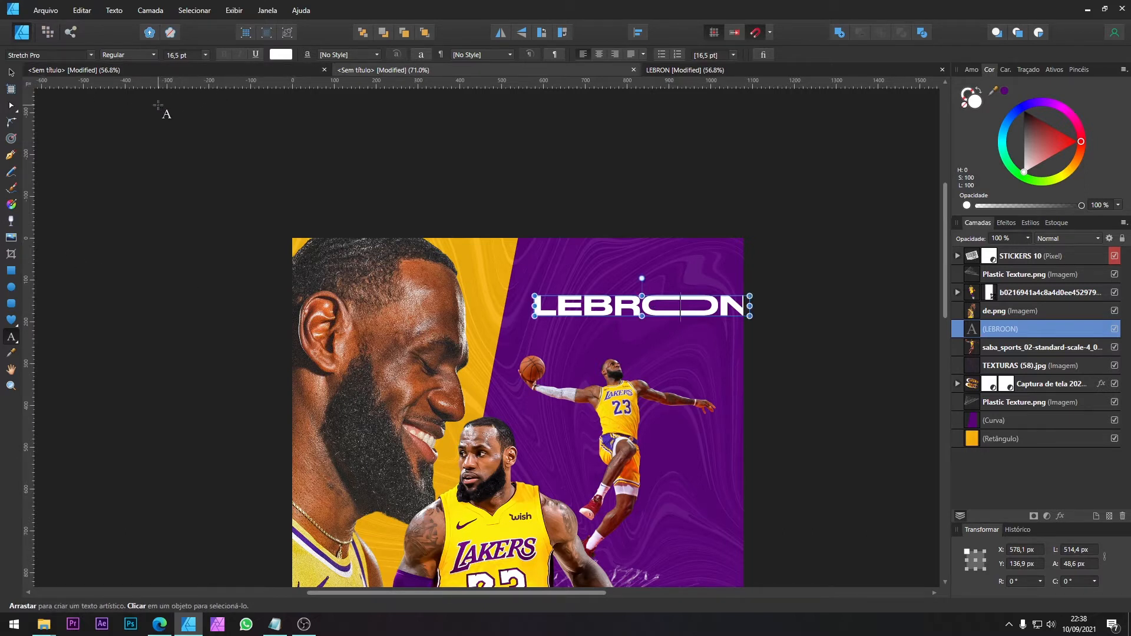
pyautogui.write('O')
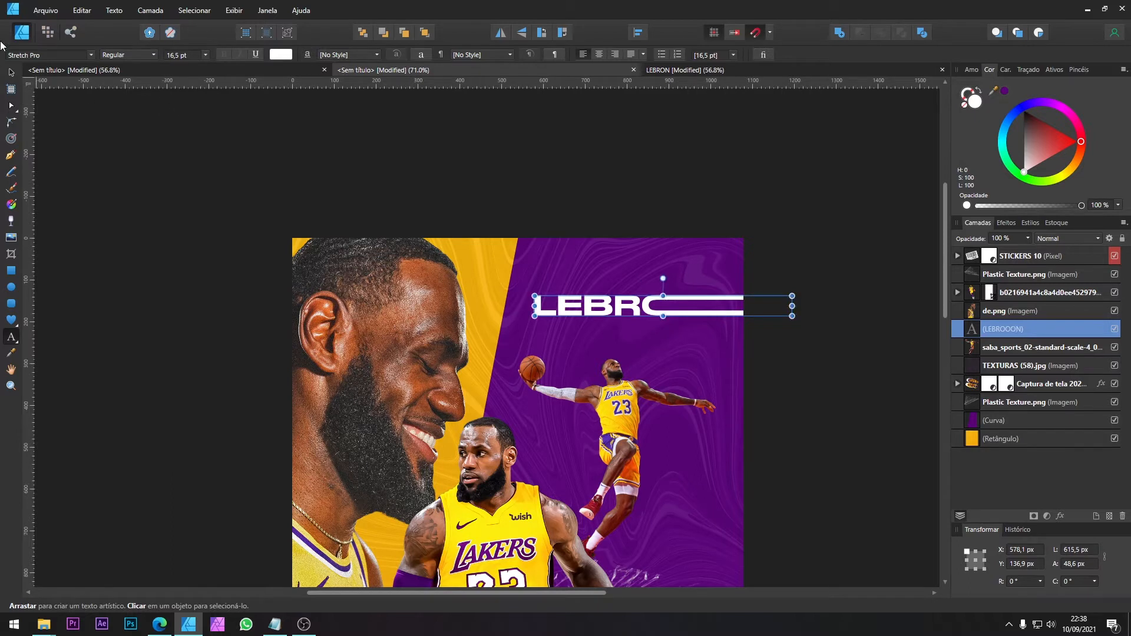
pyautogui.press('BackSpace')
pyautogui.press('BackSpace')
pyautogui.write('O')
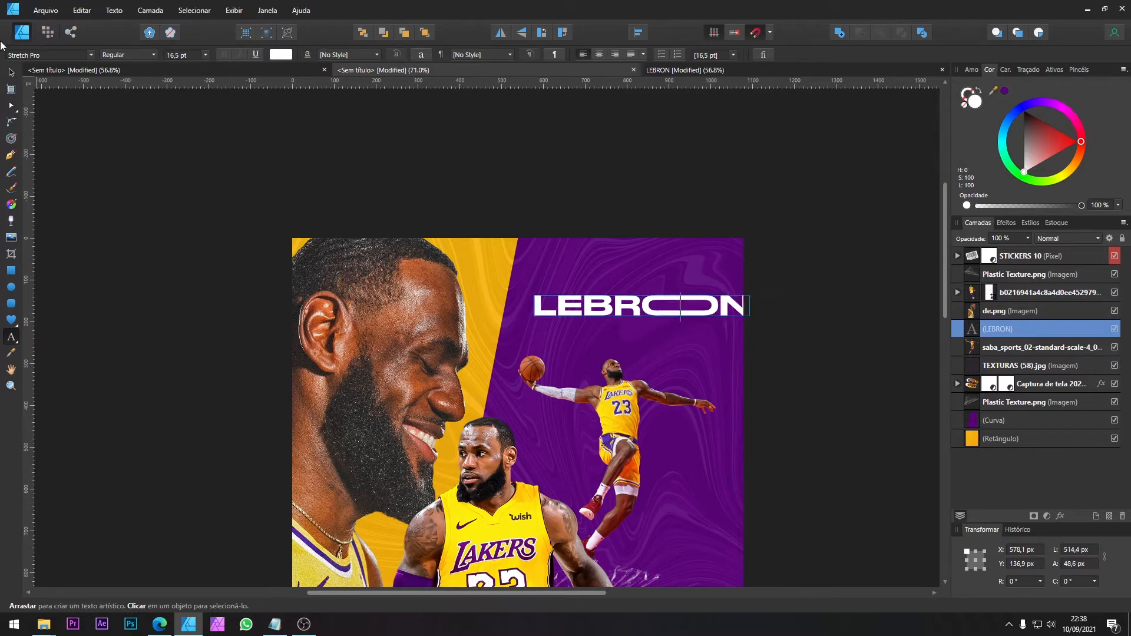
pyautogui.click(10, 73)
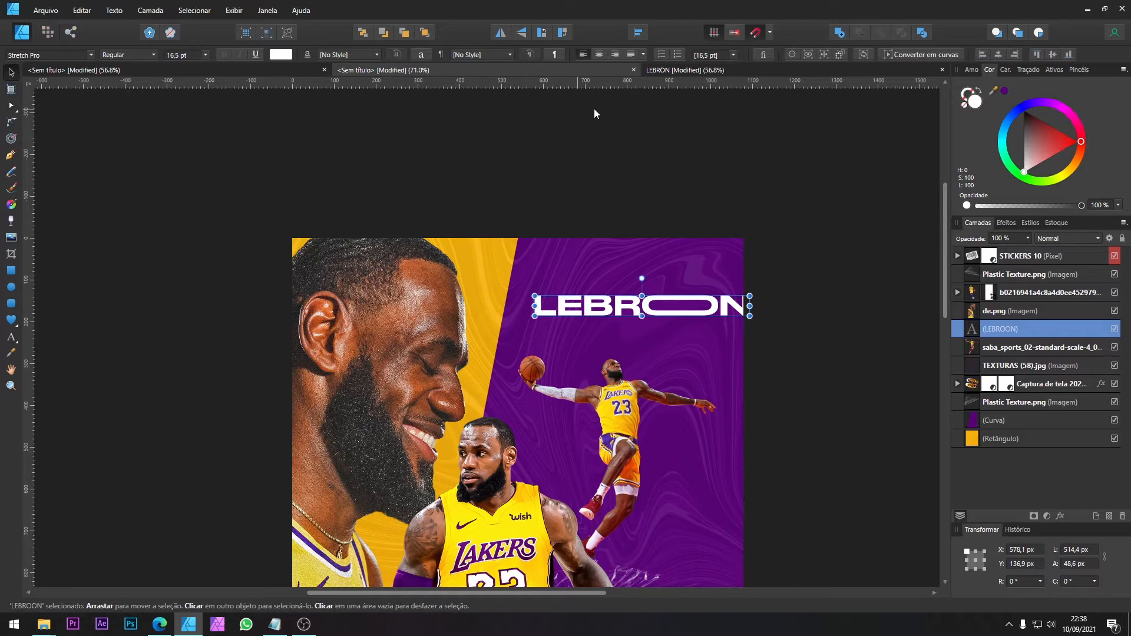
# Step: Check the reference title's spelling, remove the extra O and double the R so the title reads LEBRRON
pyautogui.click(691, 68)
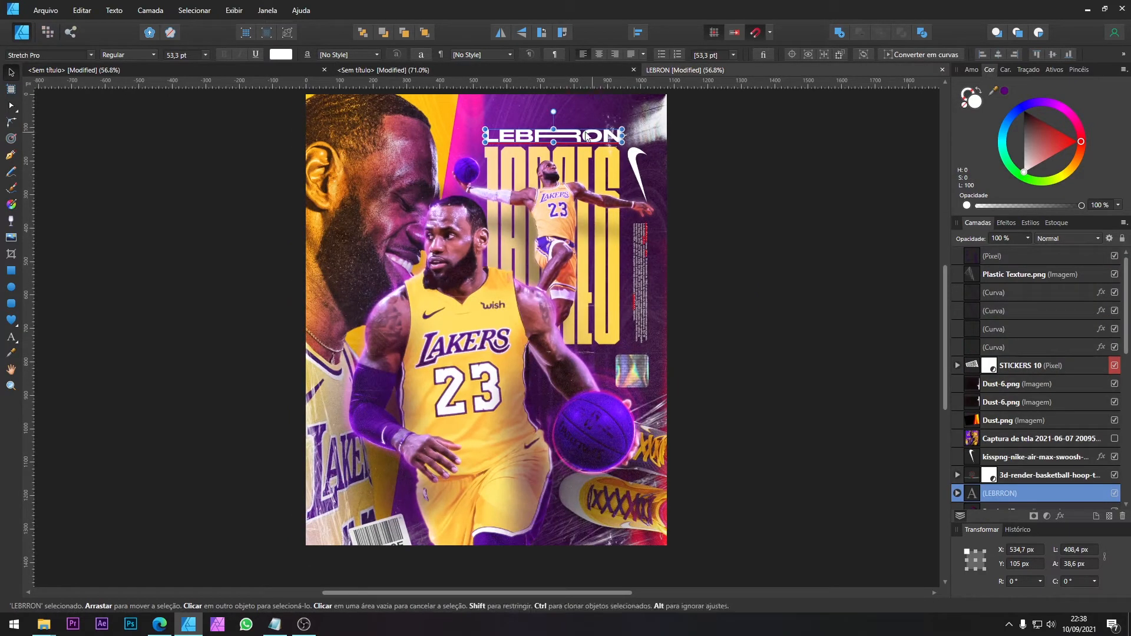
pyautogui.click(222, 69)
pyautogui.click(472, 69)
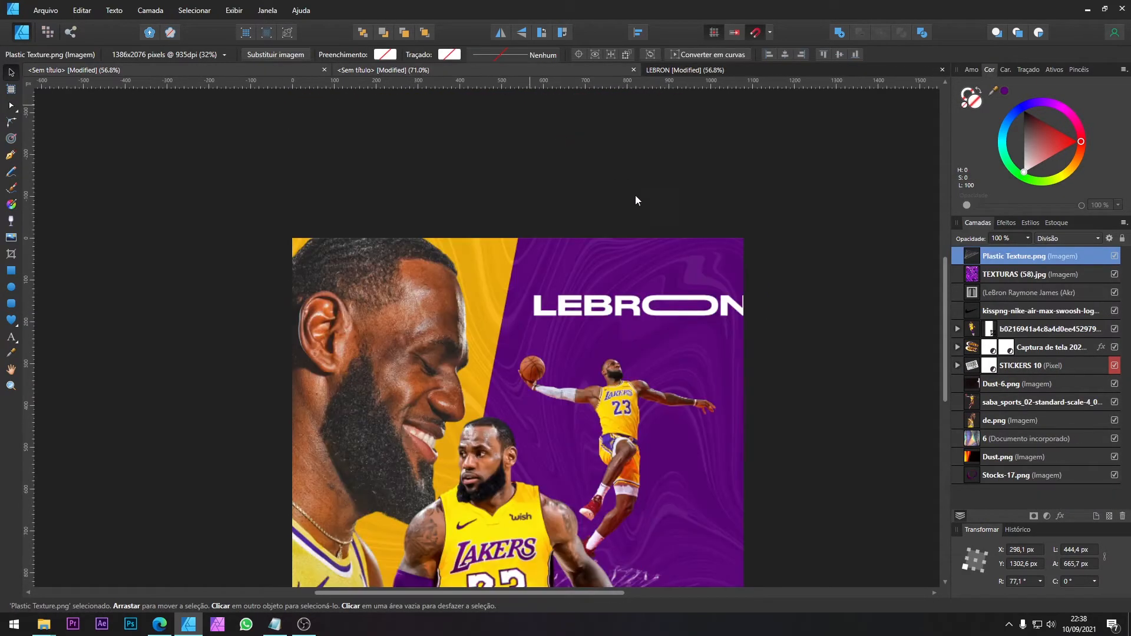
pyautogui.click(635, 303)
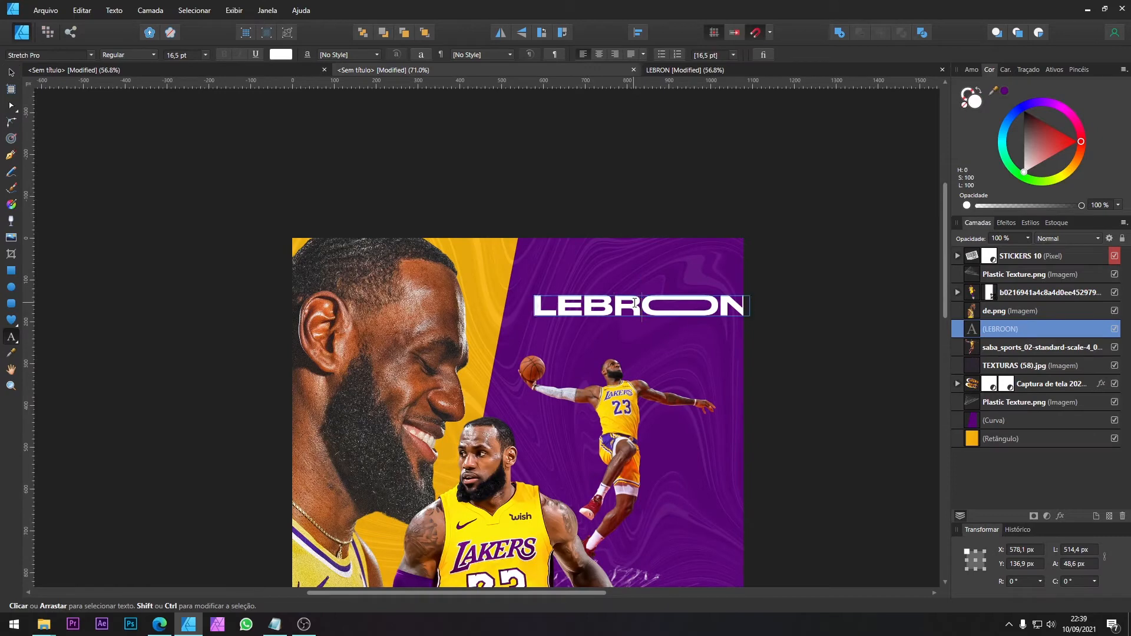
pyautogui.press('BackSpace')
pyautogui.press('Left')
pyautogui.write('R')
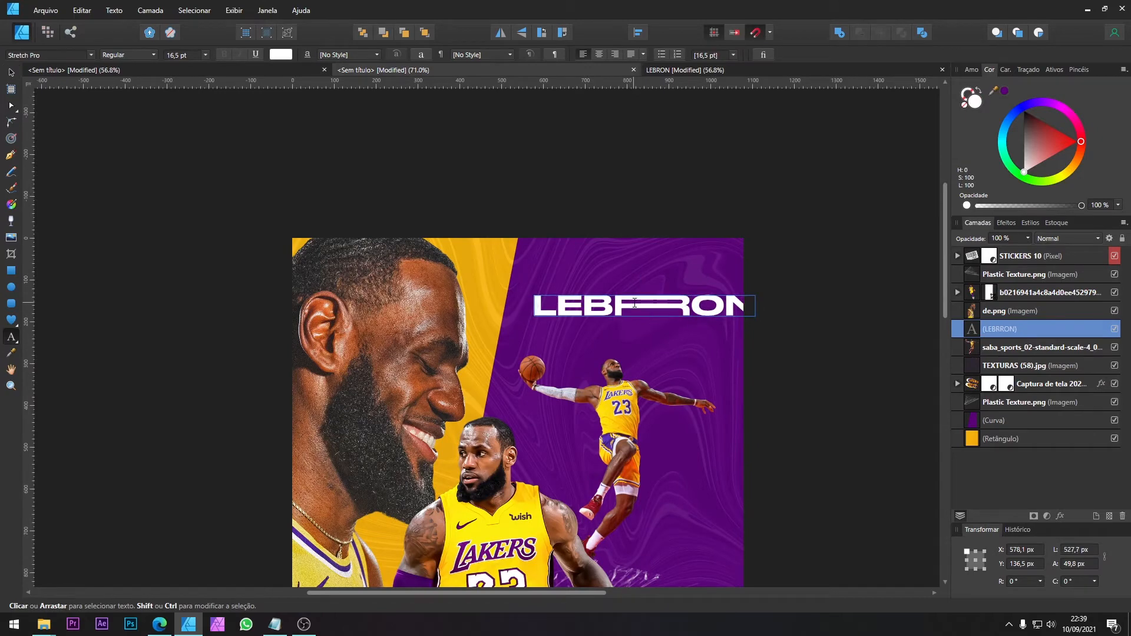
# Step: Scale the LEBRRON title down to 415.9 × 39.3 px and place a duplicate directly below it
pyautogui.press('Escape')
pyautogui.click(11, 72)
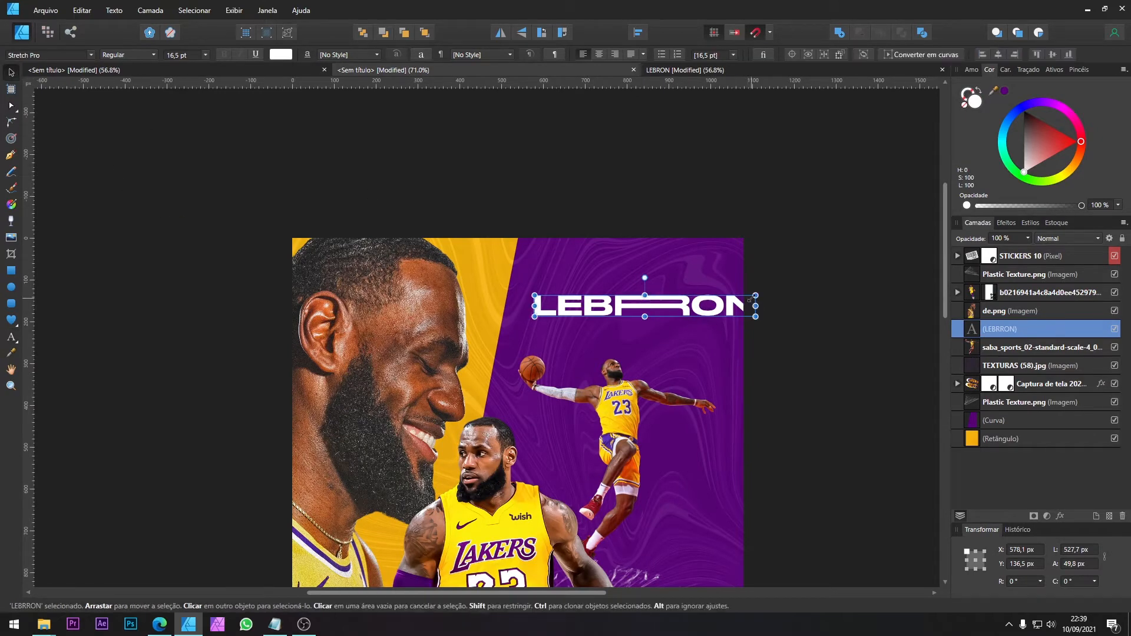
pyautogui.moveTo(750, 299); pyautogui.dragTo(709, 300)
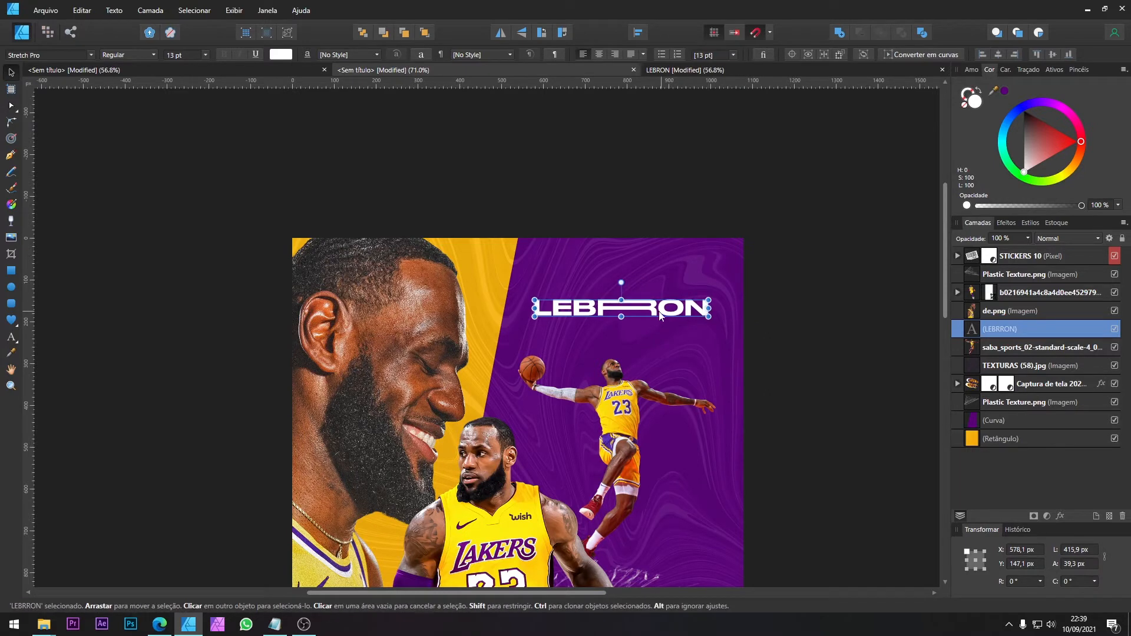
pyautogui.hotkey('ctrl', 'j')
pyautogui.moveTo(624, 305); pyautogui.dragTo(623, 330)
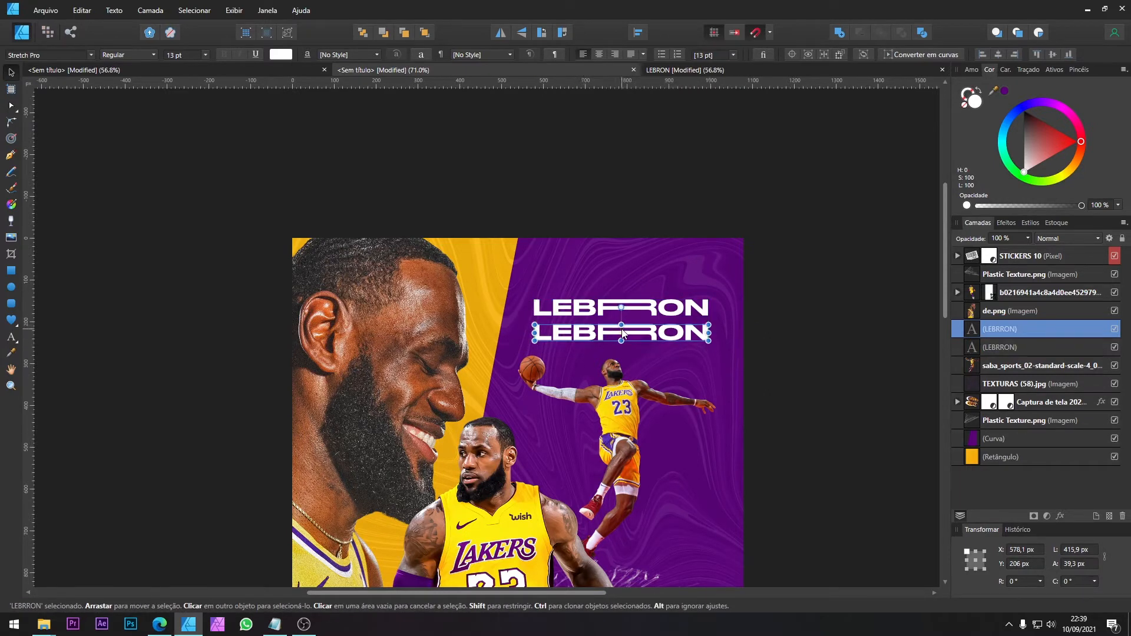
# Step: Replace the text of the lower title copy with JAMES
pyautogui.doubleClick(623, 334)
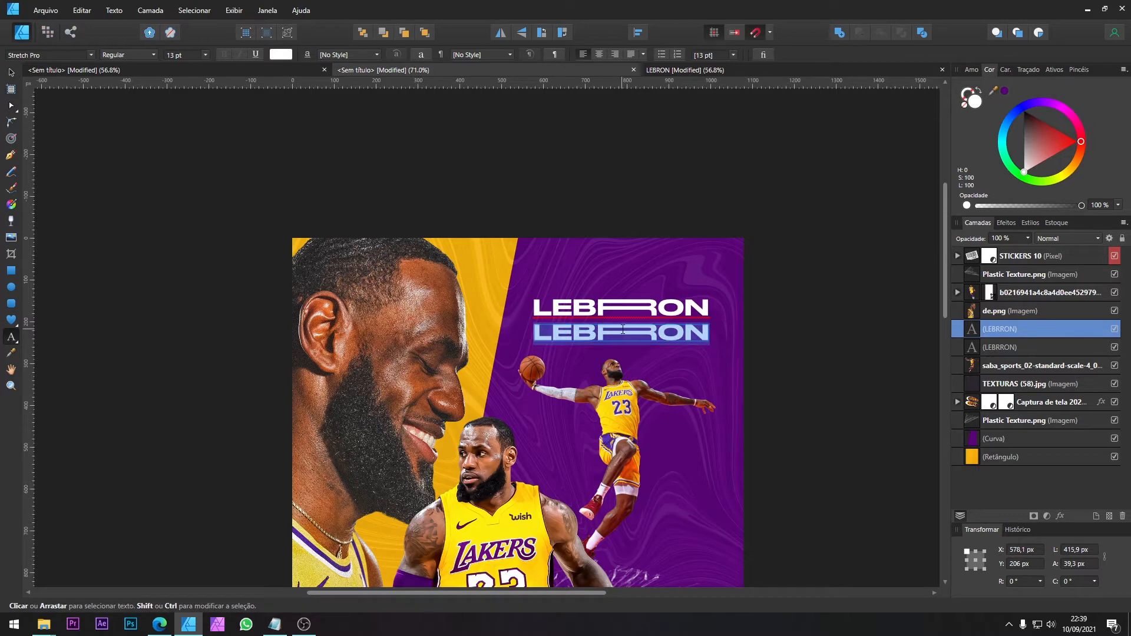
pyautogui.write('AME')
pyautogui.press('Home')
pyautogui.write('J')
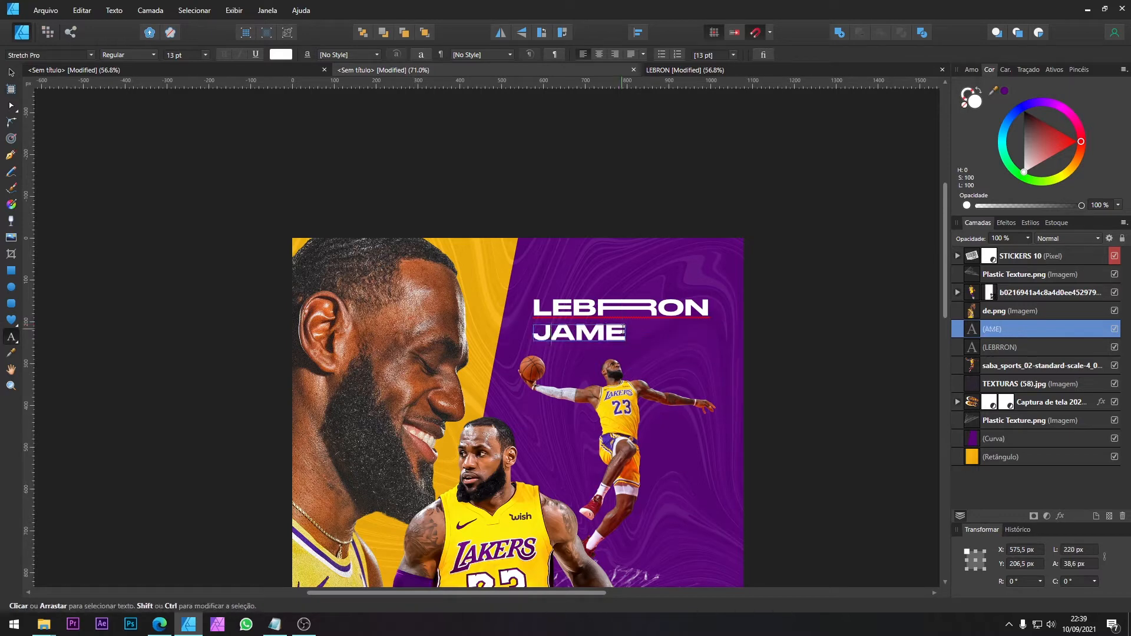
pyautogui.press('End')
pyautogui.write('AS')
pyautogui.press('BackSpace')
pyautogui.press('BackSpace')
pyautogui.write('S')
pyautogui.press('Escape')
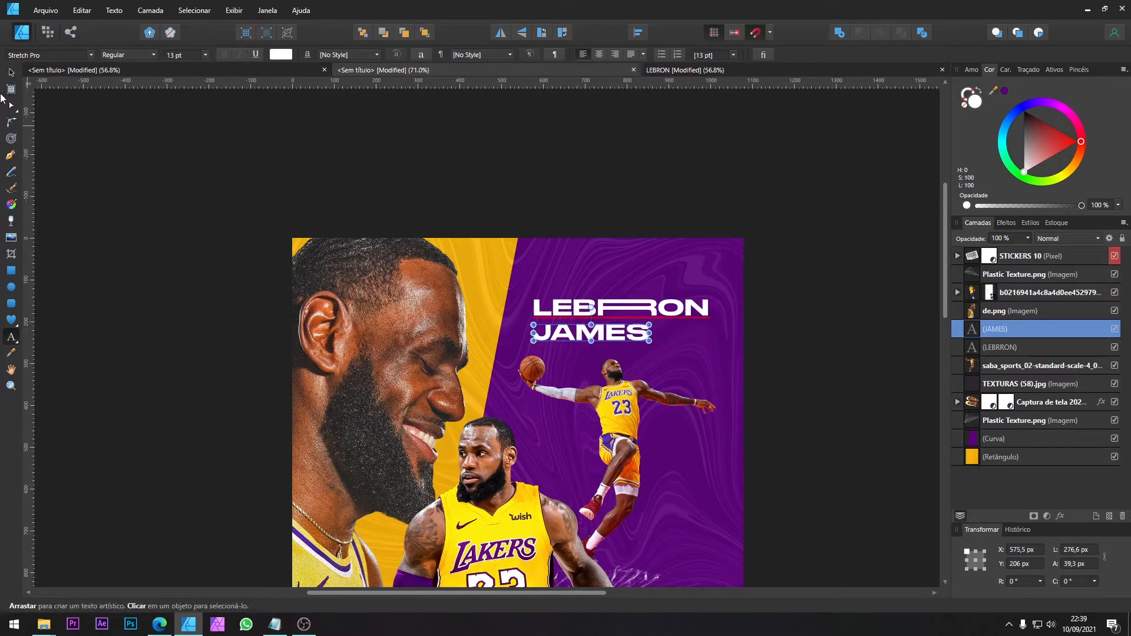
# Step: Set the JAMES title's font to dugas
pyautogui.click(11, 73)
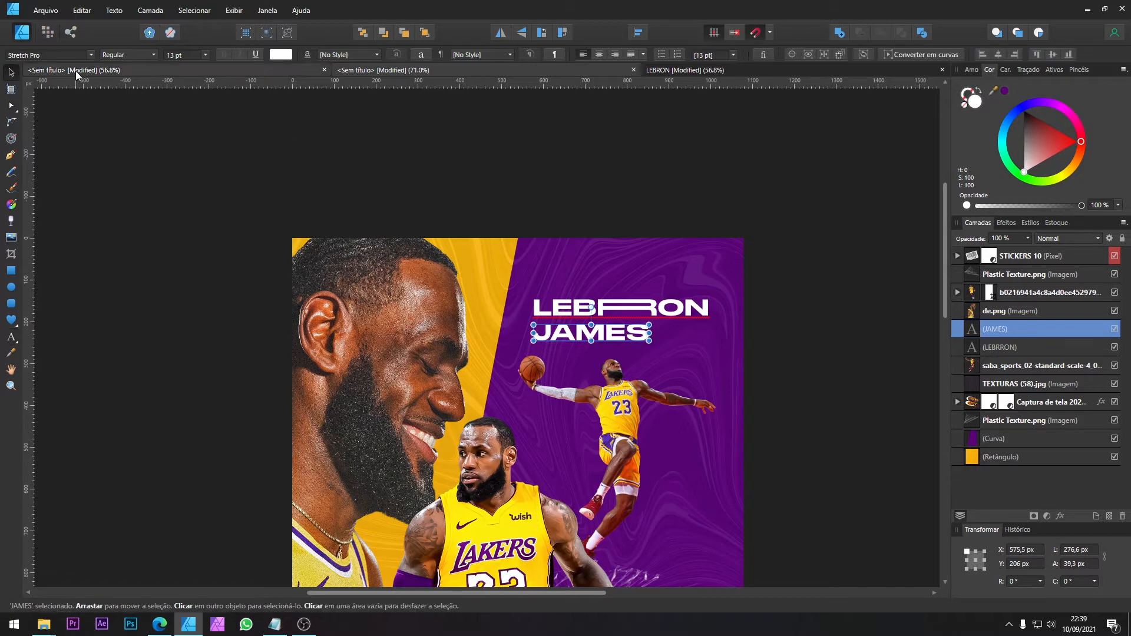
pyautogui.click(62, 54)
pyautogui.write('D')
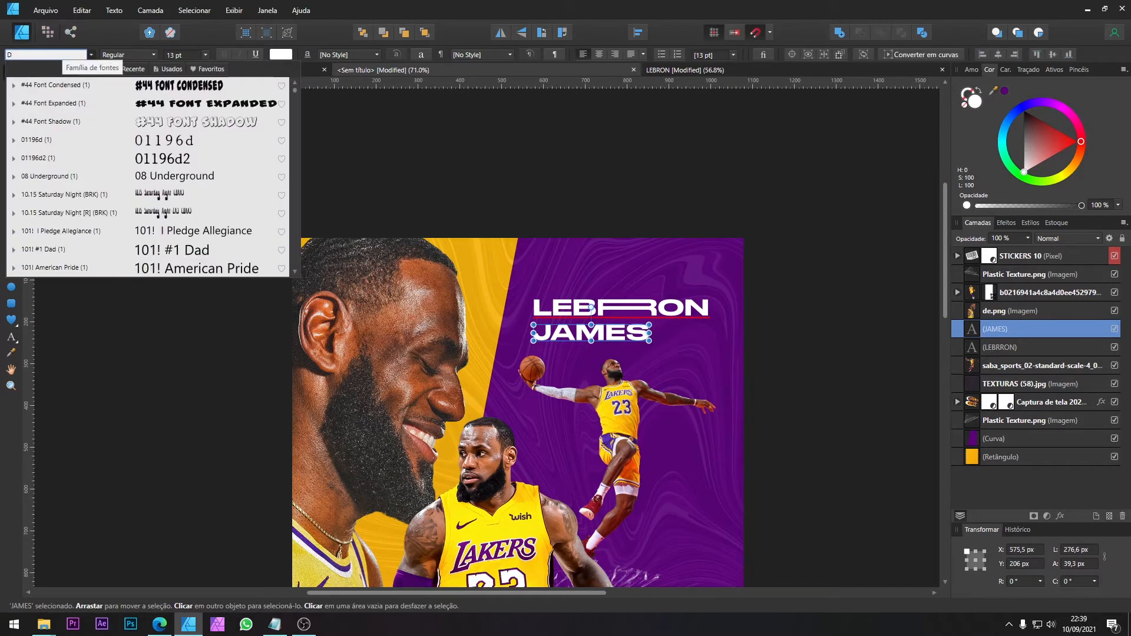
pyautogui.write('UG')
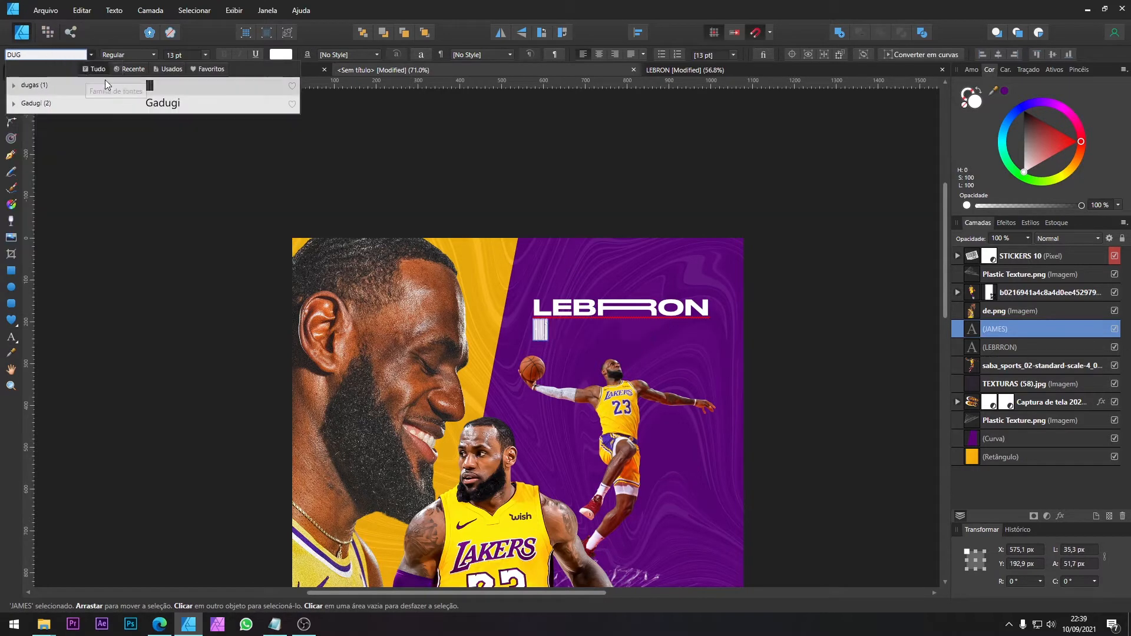
pyautogui.click(150, 93)
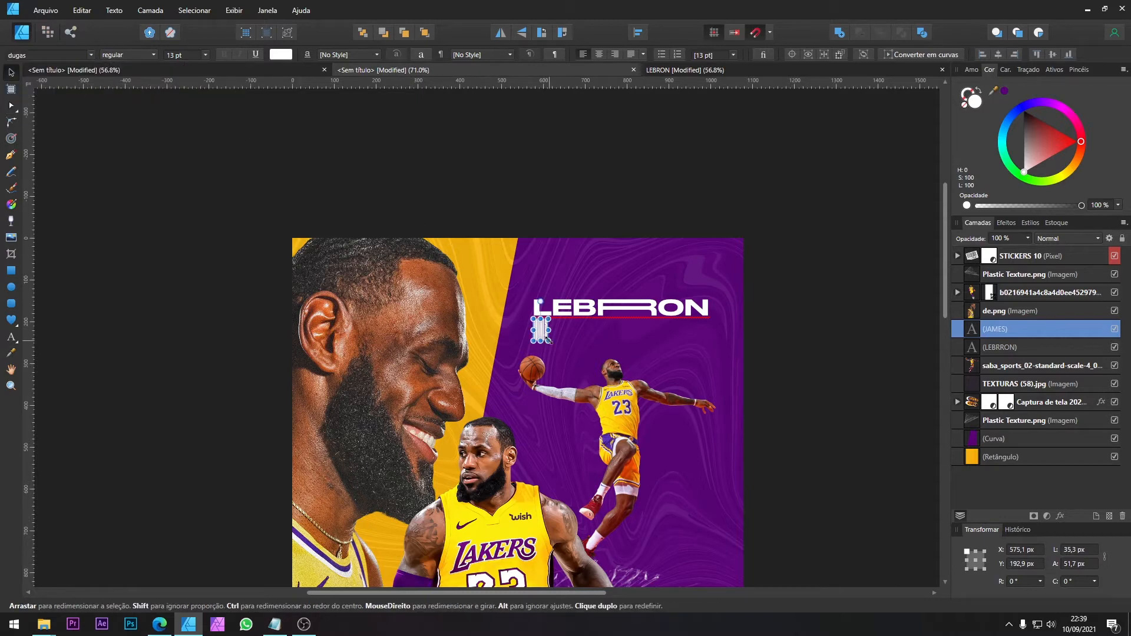
# Step: Enlarge the JAMES title to 418.9 × 613.8 px directly beneath LEBRRON, matching its width as in the reference poster
pyautogui.moveTo(548, 340); pyautogui.dragTo(711, 460)
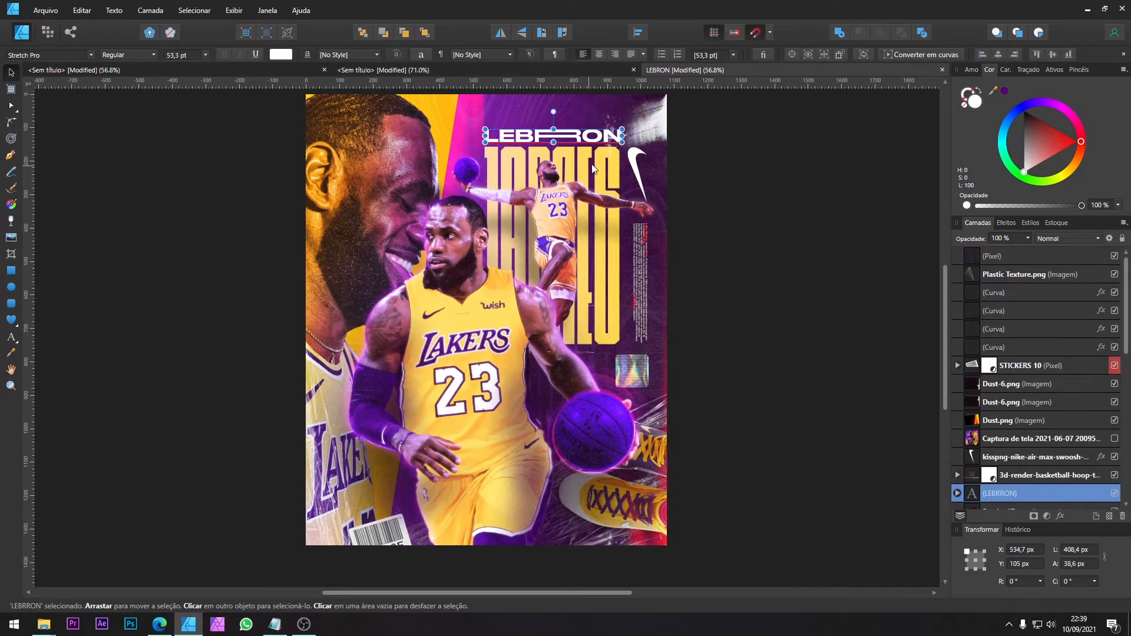
pyautogui.doubleClick(591, 187)
pyautogui.click(11, 73)
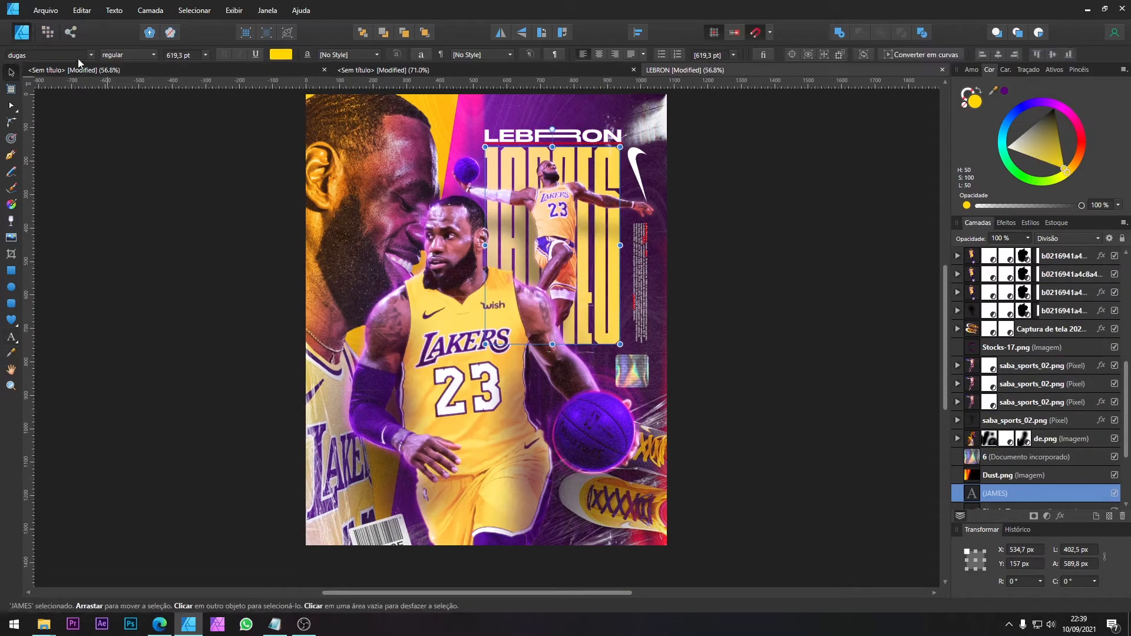
pyautogui.click(93, 70)
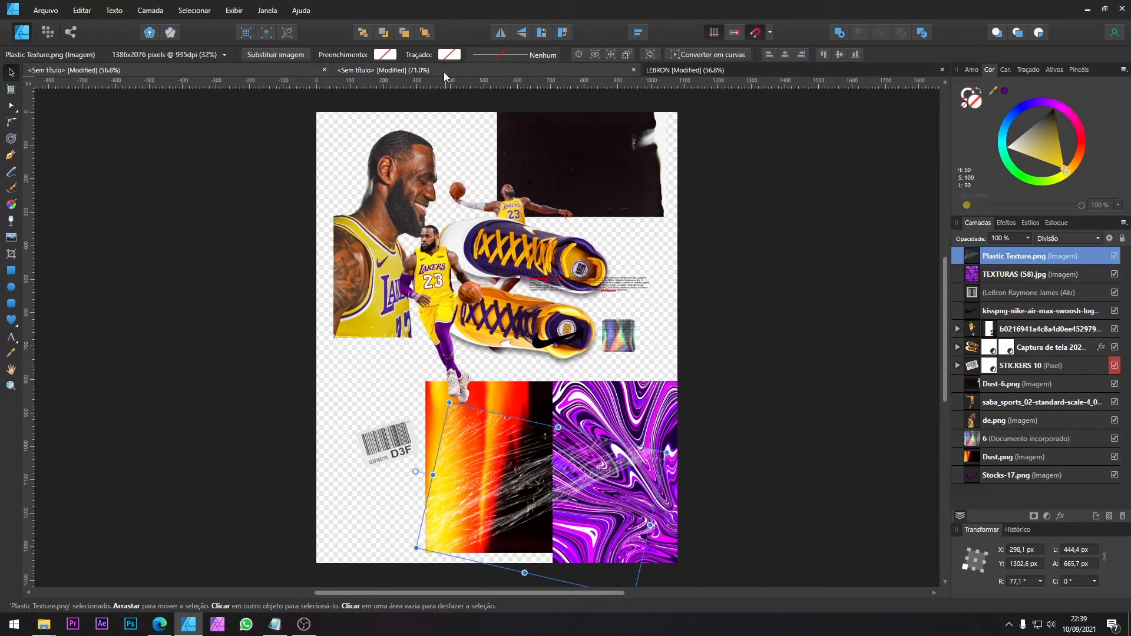
pyautogui.click(444, 72)
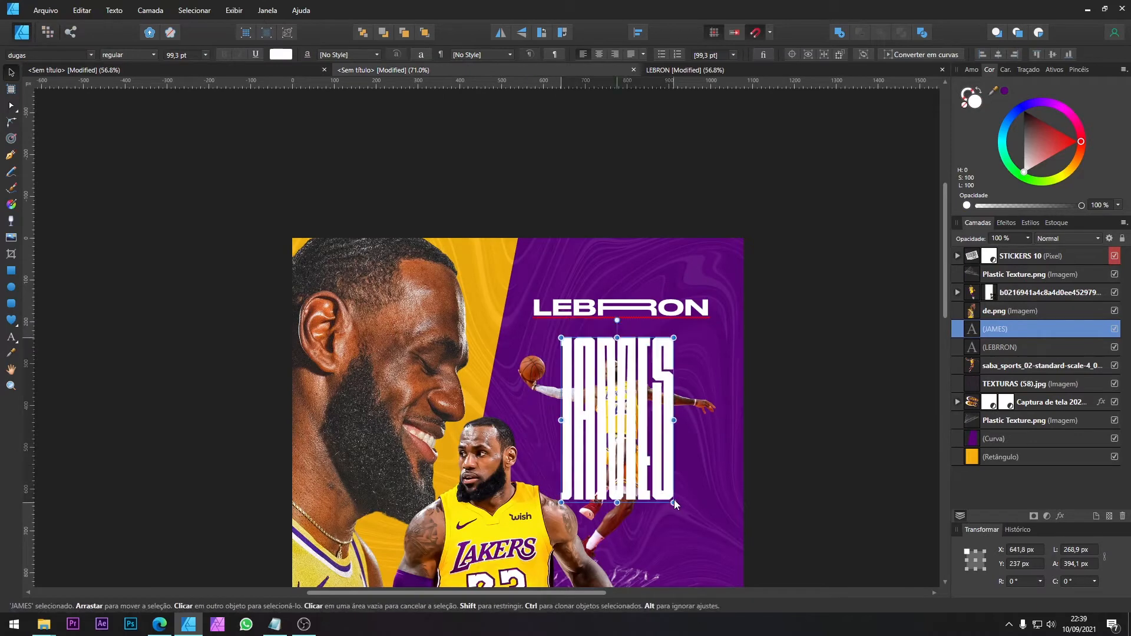
pyautogui.moveTo(647, 483); pyautogui.dragTo(709, 576)
# Step: Colour the JAMES title with the jersey's yellow, lightened to H 55, S 100, L 62, following the reference poster
pyautogui.click(690, 71)
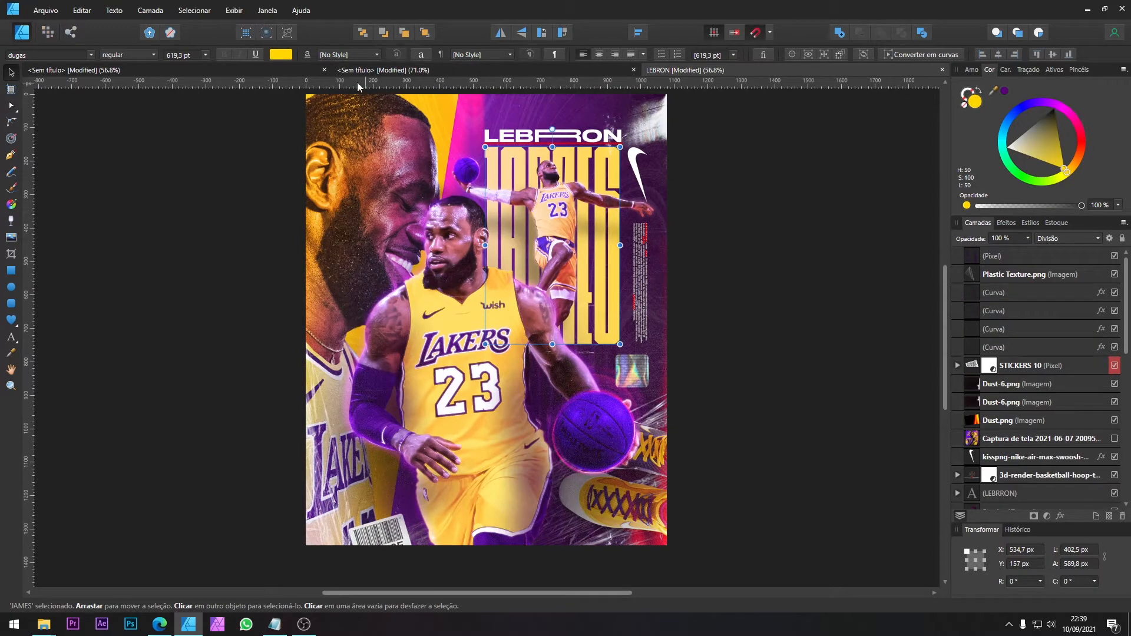
pyautogui.click(165, 71)
pyautogui.click(401, 71)
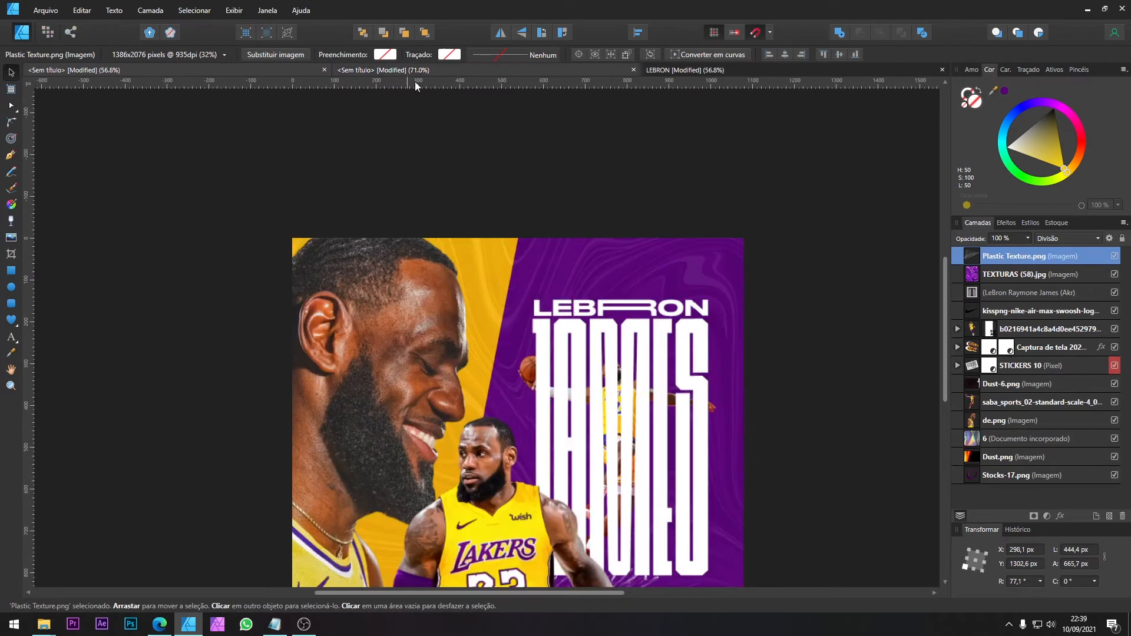
pyautogui.scroll(-5, 580, 386)
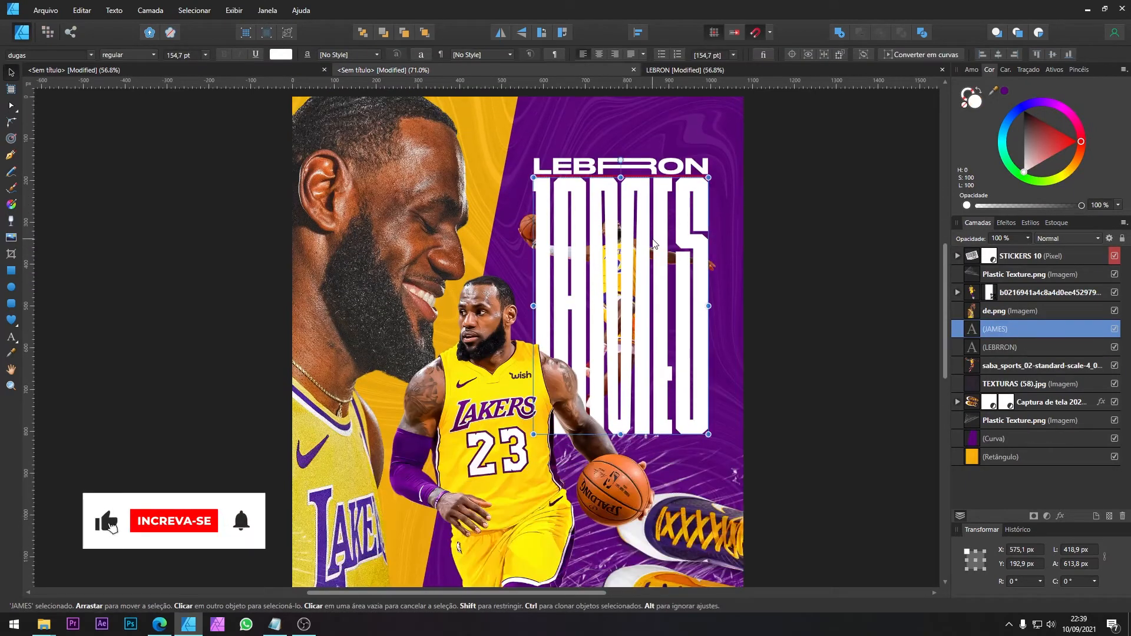
pyautogui.moveTo(993, 91); pyautogui.dragTo(505, 385)
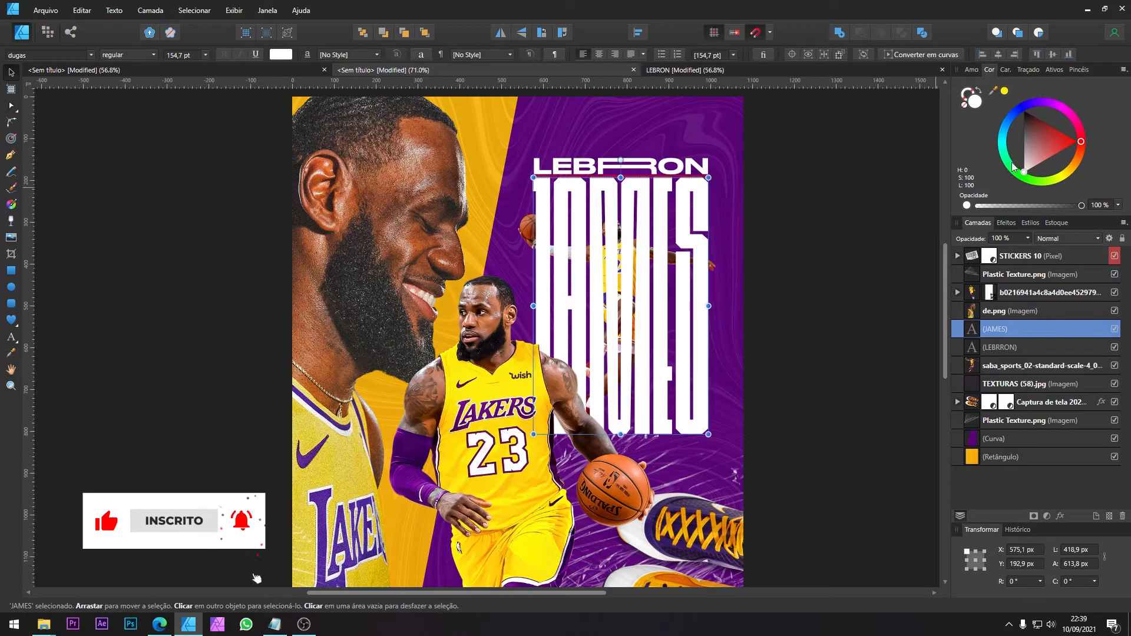
pyautogui.click(1005, 90)
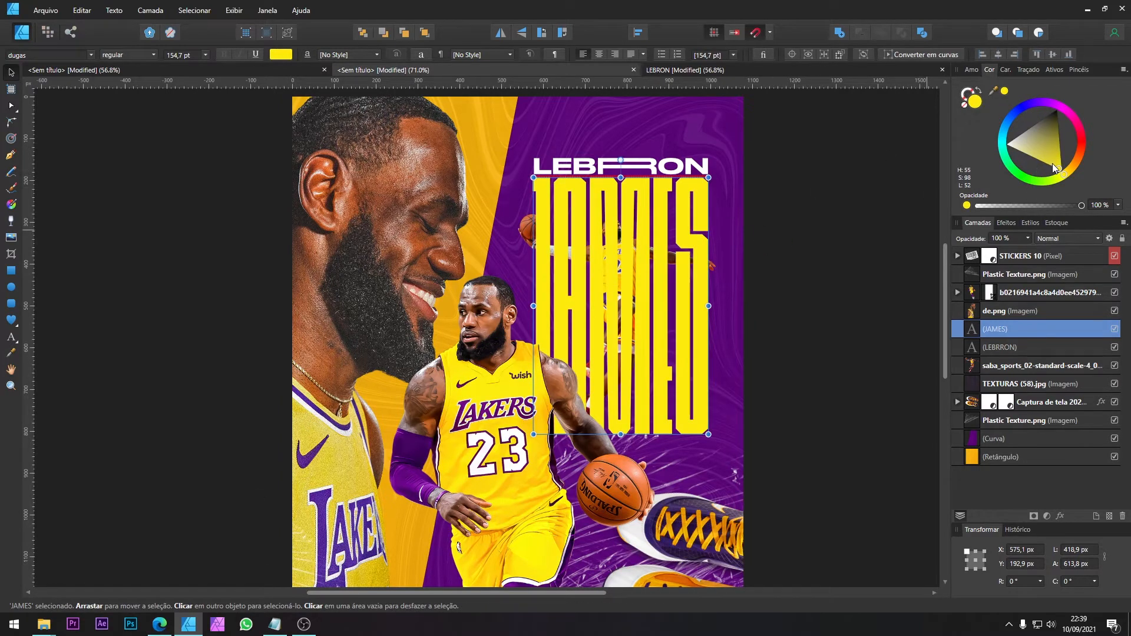
pyautogui.moveTo(1054, 168); pyautogui.dragTo(1040, 171)
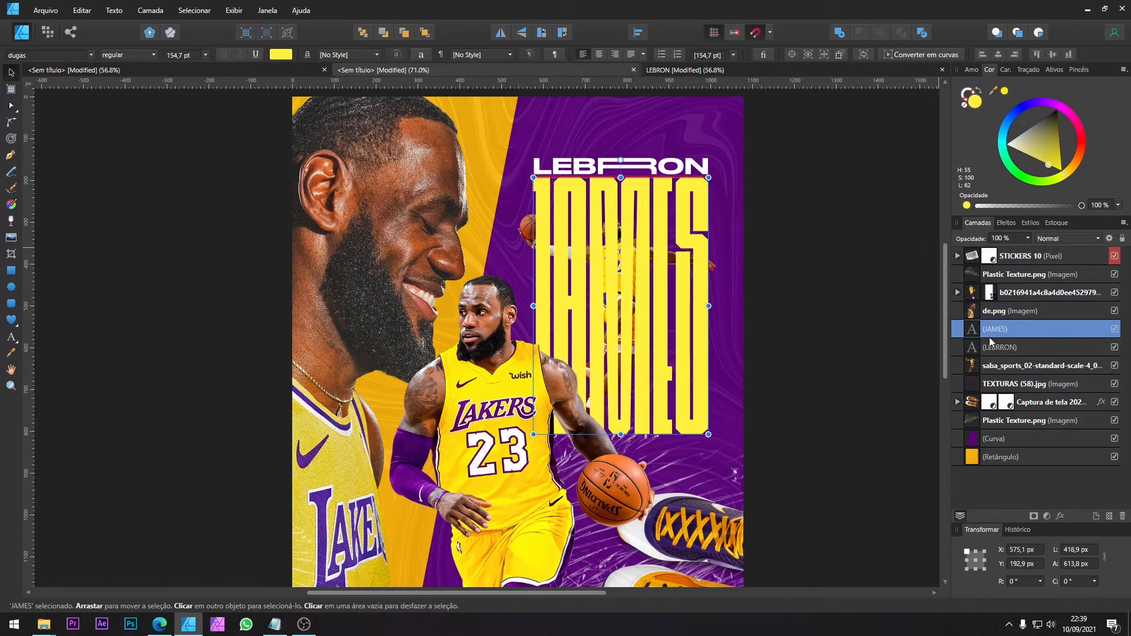
# Step: Move the JAMES title beneath the leaping player in the layer order and fit the whole poster in view
pyautogui.moveTo(966, 352); pyautogui.dragTo(969, 374)
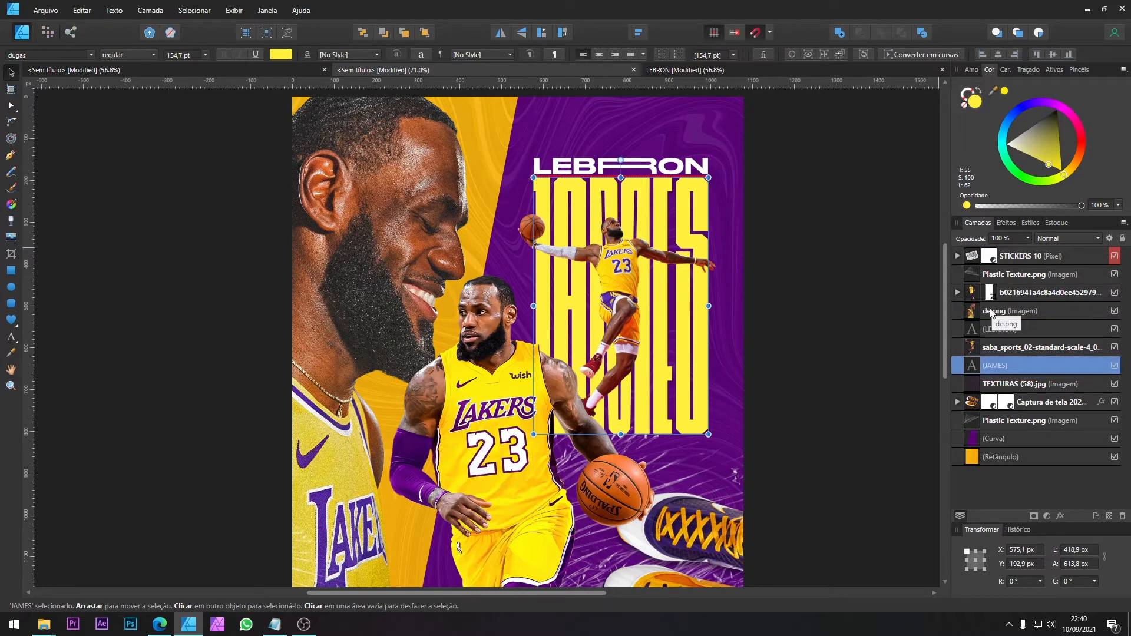
pyautogui.scroll(-2, 751, 292)
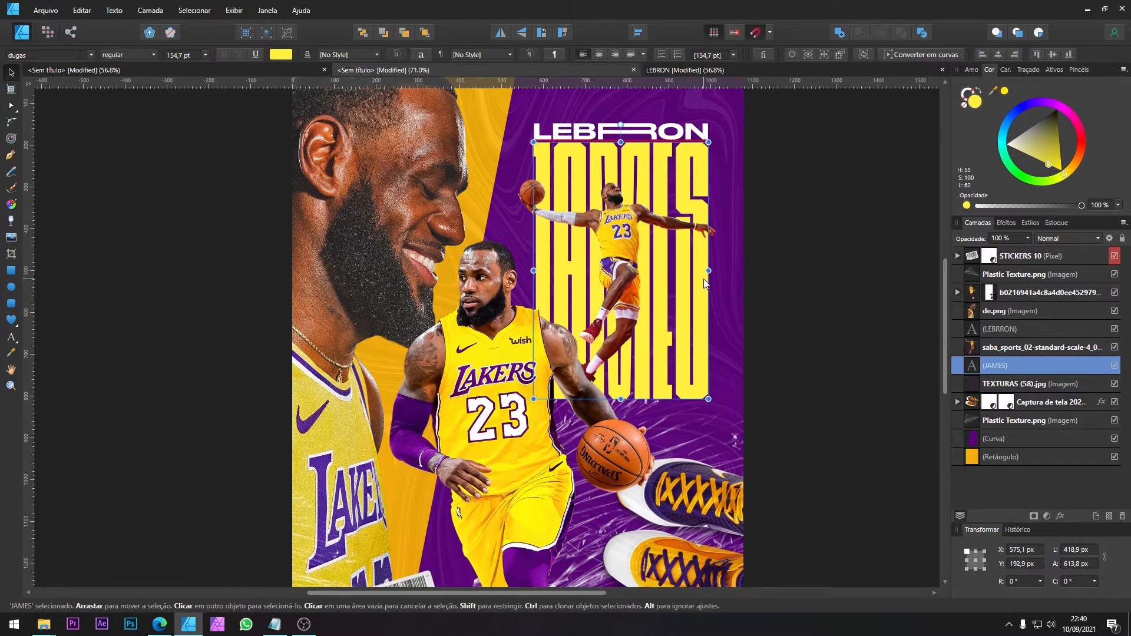
pyautogui.hotkey('ctrl', '0')
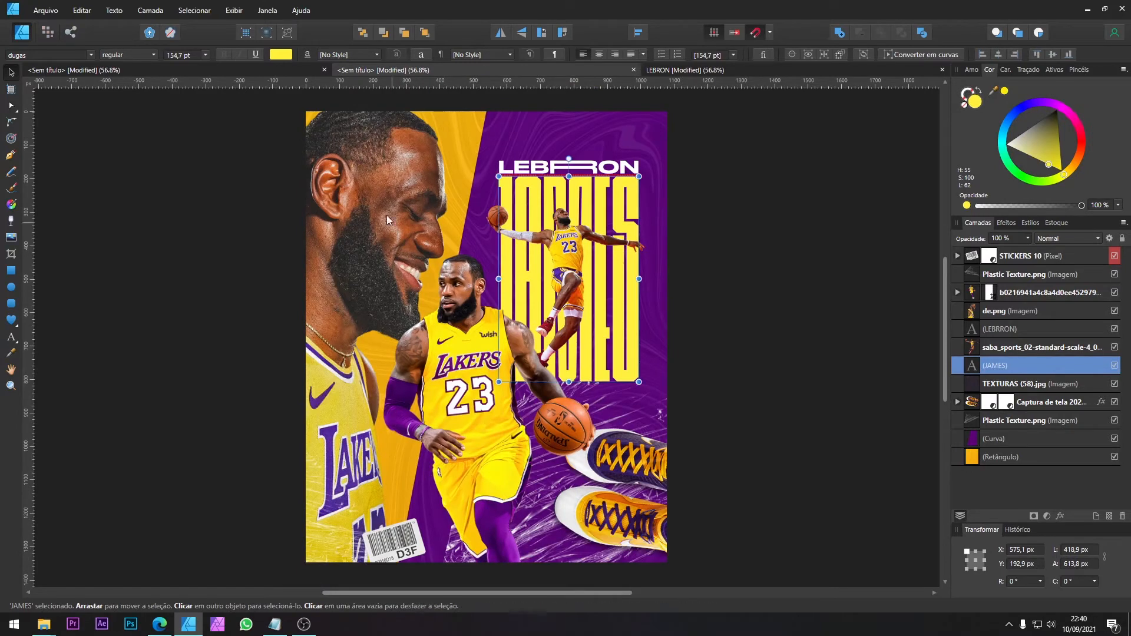
# Step: In the document holding the source images, move the sneakers aside to uncover the Nike swoosh and small text
pyautogui.click(250, 76)
pyautogui.click(638, 329)
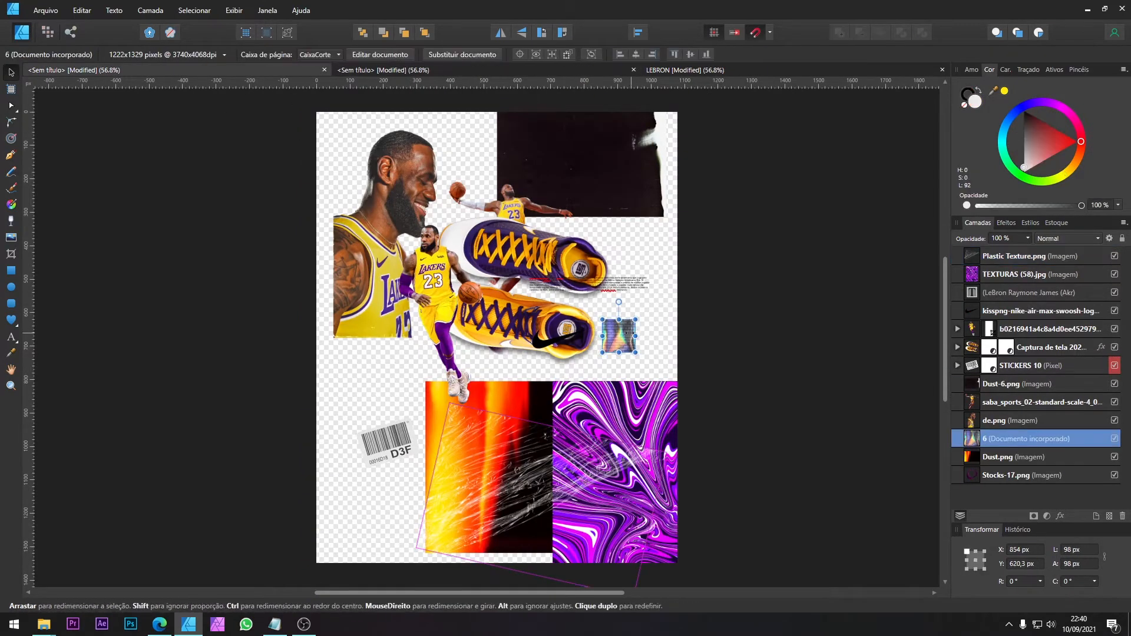
pyautogui.hotkey('ctrl', 'z')
pyautogui.click(556, 339)
pyautogui.moveTo(536, 236); pyautogui.dragTo(746, 308)
# Step: Copy the Nike swoosh, holographic sticker and small text paragraph into the poster document
pyautogui.click(551, 338)
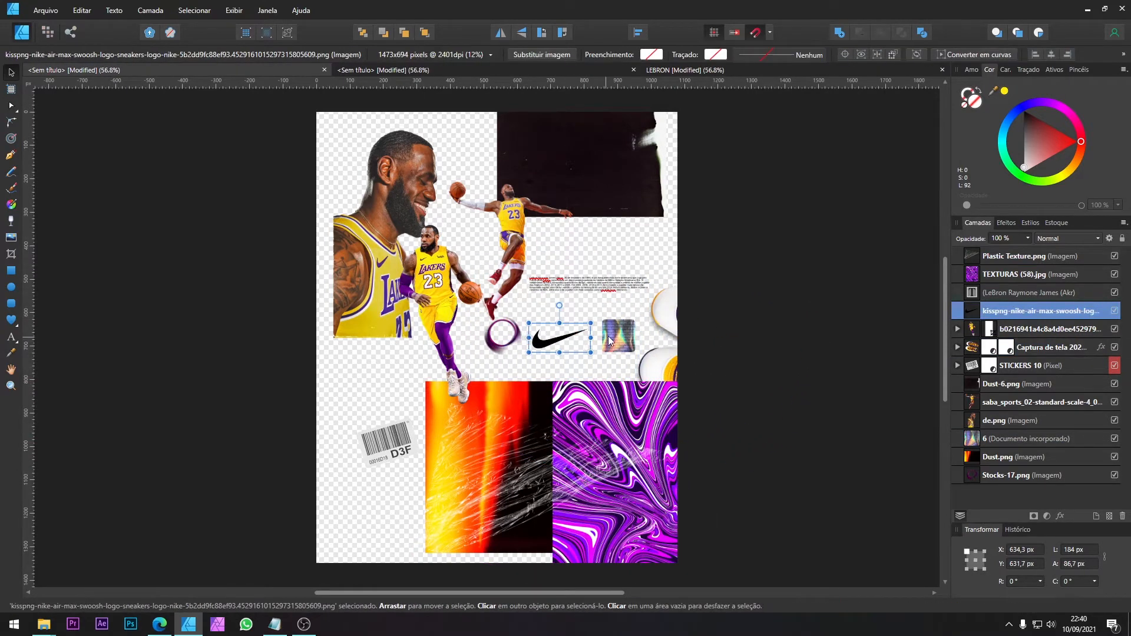
pyautogui.click(619, 335)
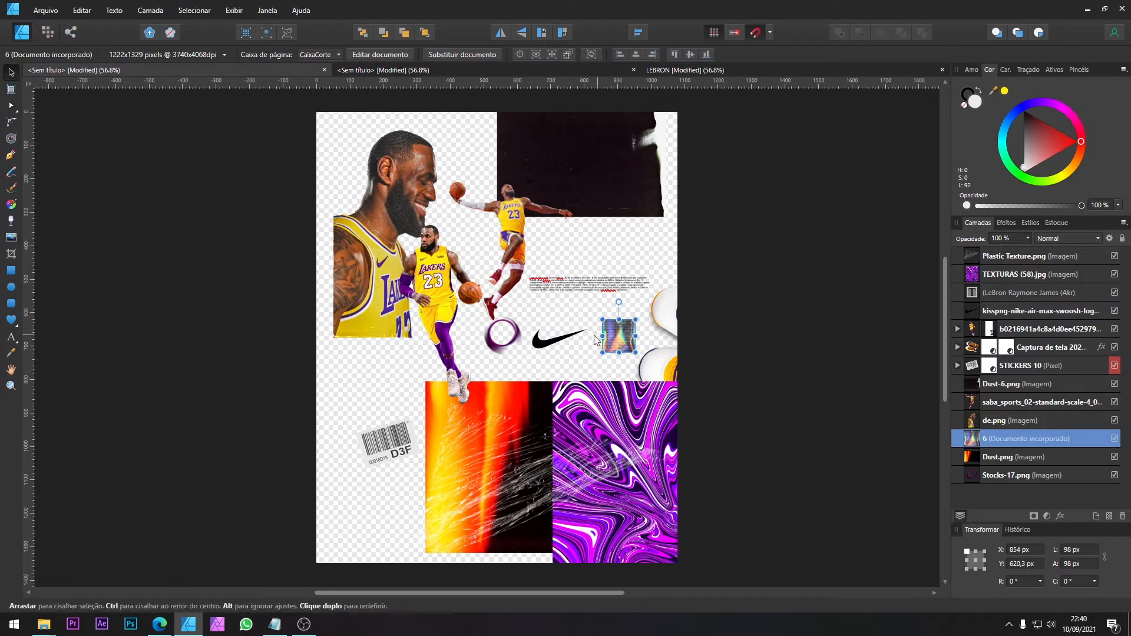
pyautogui.keyDown('shift'); pyautogui.click(591, 294); pyautogui.keyUp('shift')
pyautogui.keyDown('shift'); pyautogui.click(577, 339); pyautogui.keyUp('shift')
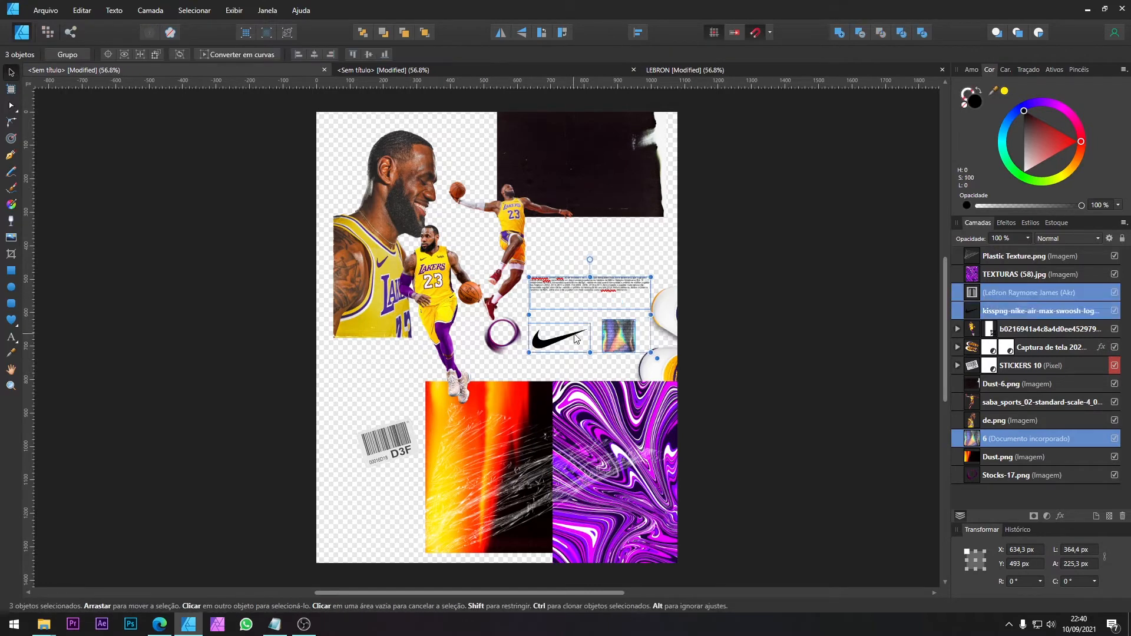
pyautogui.click(404, 69)
pyautogui.hotkey('ctrl', 'v')
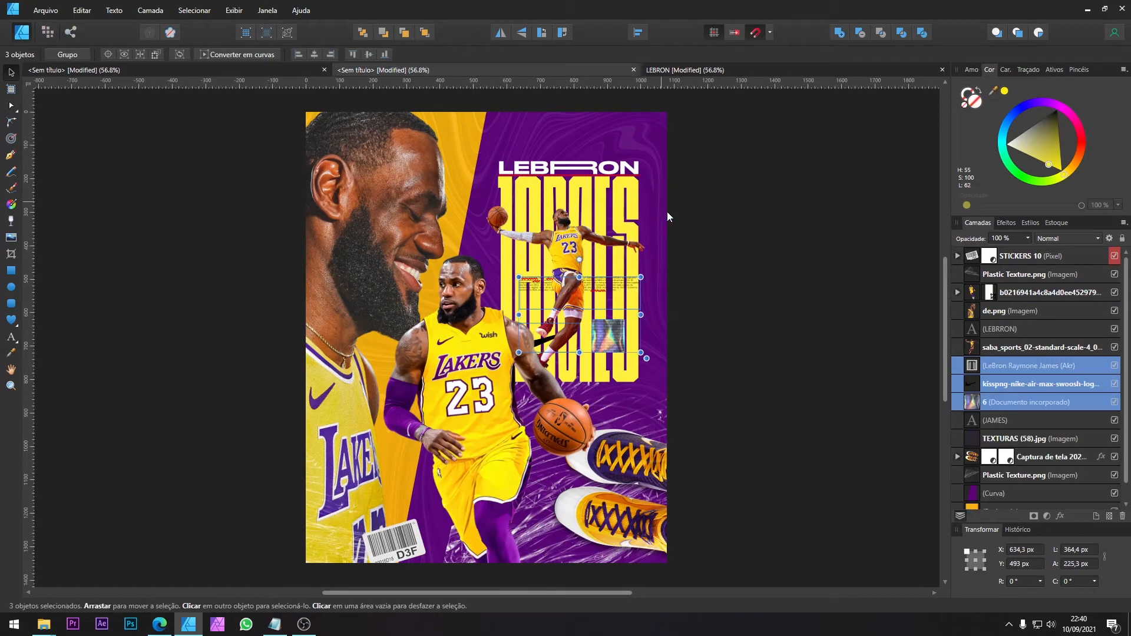
# Step: Following the reference poster, shift the LEBRRON and JAMES titles together to X 540 px
pyautogui.click(702, 71)
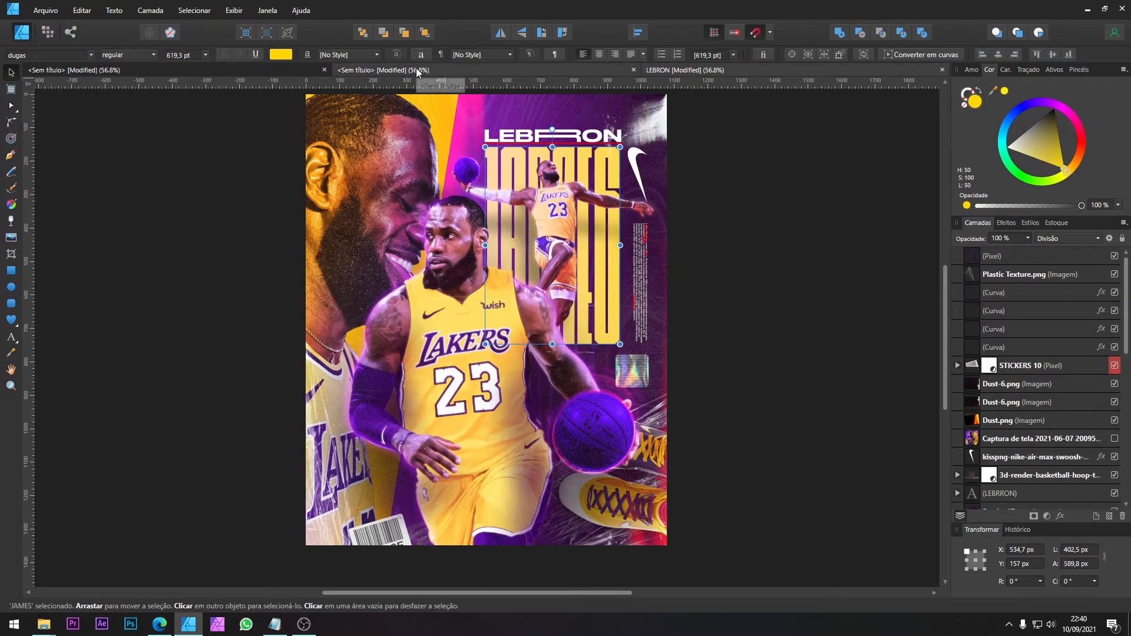
pyautogui.click(436, 70)
pyautogui.click(613, 192)
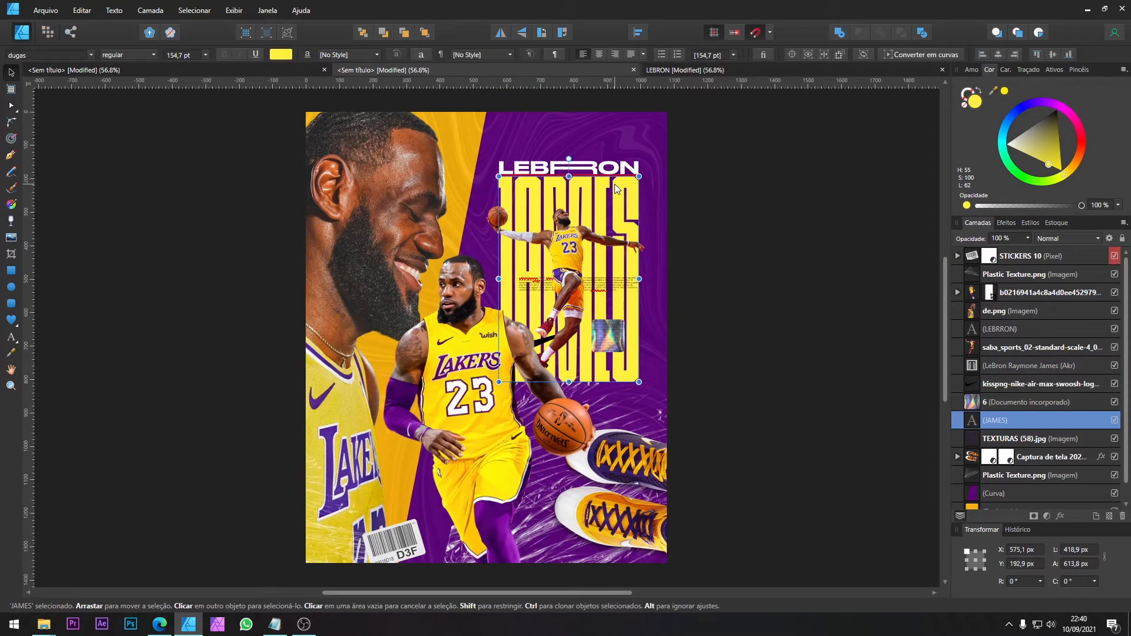
pyautogui.click(614, 183)
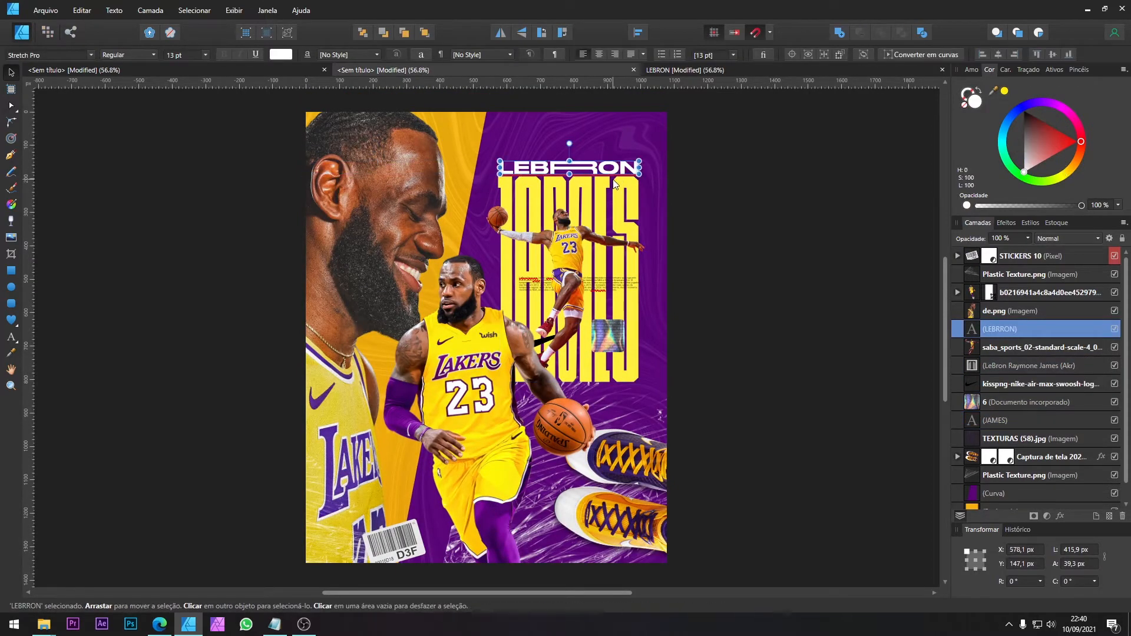
pyautogui.keyDown('shift'); pyautogui.click(626, 187); pyautogui.keyUp('shift')
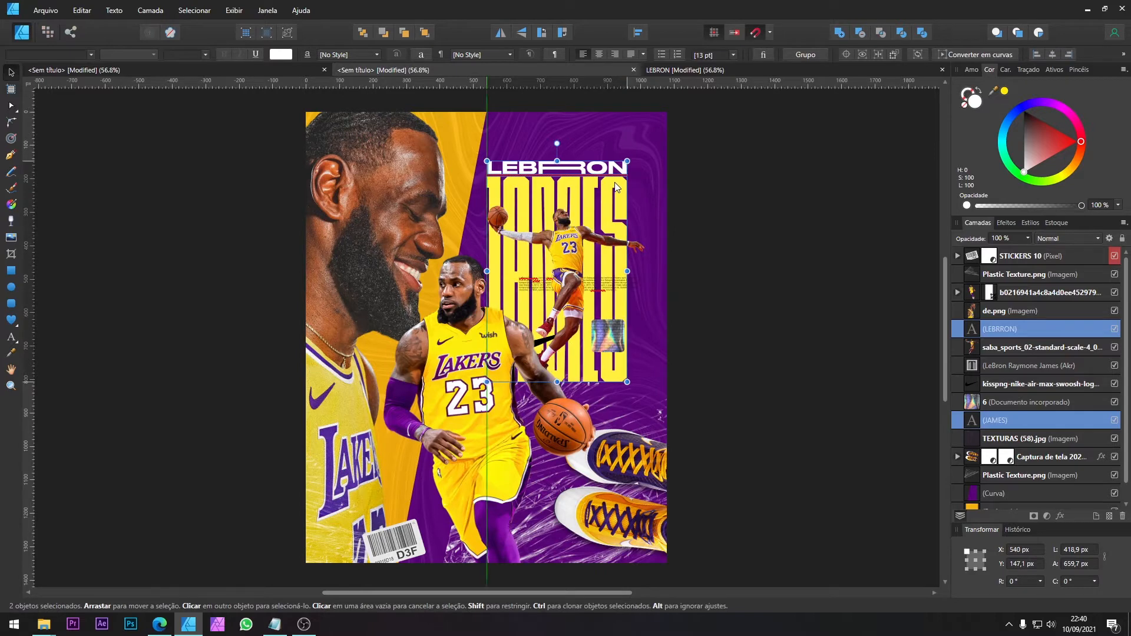
pyautogui.click(617, 297)
pyautogui.click(618, 336)
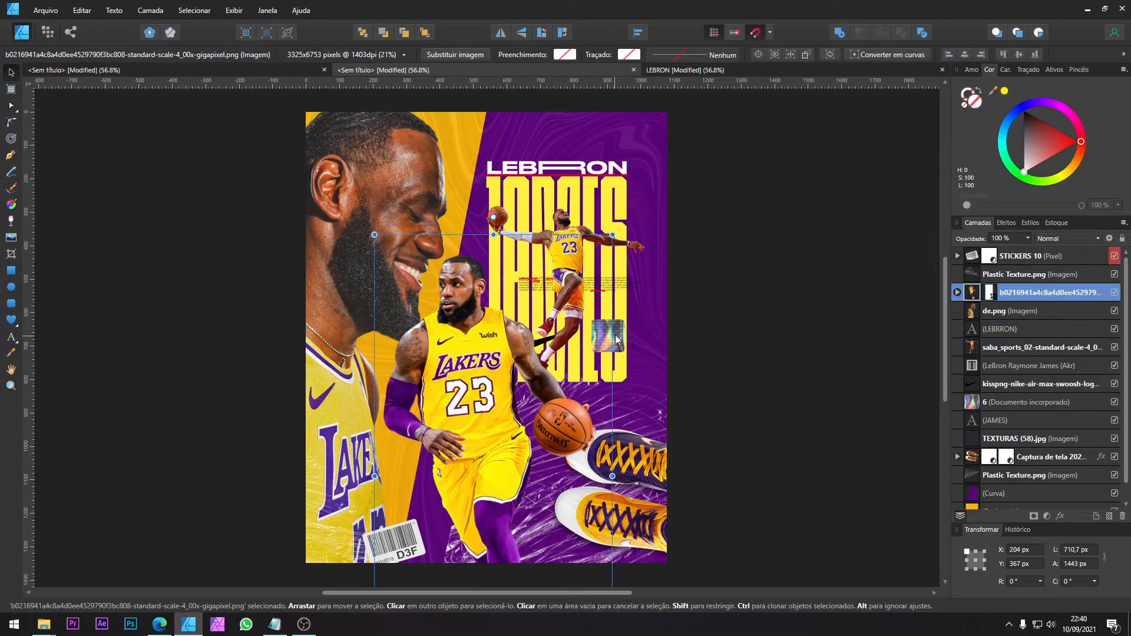
pyautogui.click(621, 352)
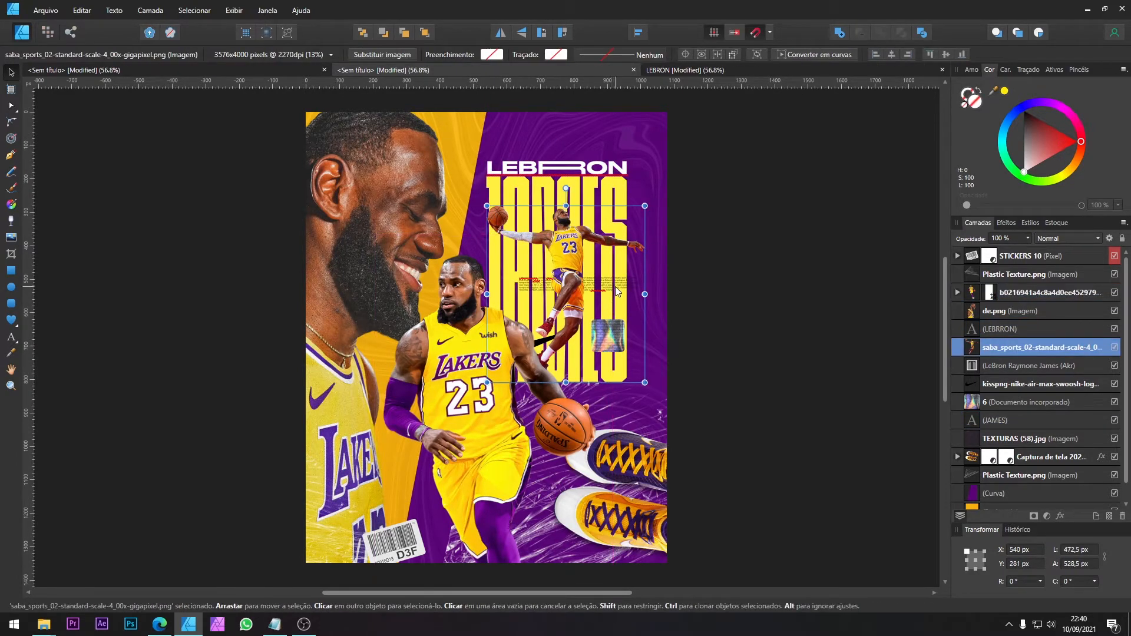
pyautogui.moveTo(615, 287); pyautogui.dragTo(599, 293)
pyautogui.hotkey('ctrl', 'z')
# Step: Rotate the small text paragraph to -90° along the right side of the JAMES title and colour it white
pyautogui.click(653, 270)
pyautogui.moveTo(797, 249); pyautogui.dragTo(560, 330)
pyautogui.moveTo(611, 282); pyautogui.dragTo(642, 302)
pyautogui.moveTo(1029, 165); pyautogui.dragTo(1008, 191)
pyautogui.scroll(4, 612, 277)
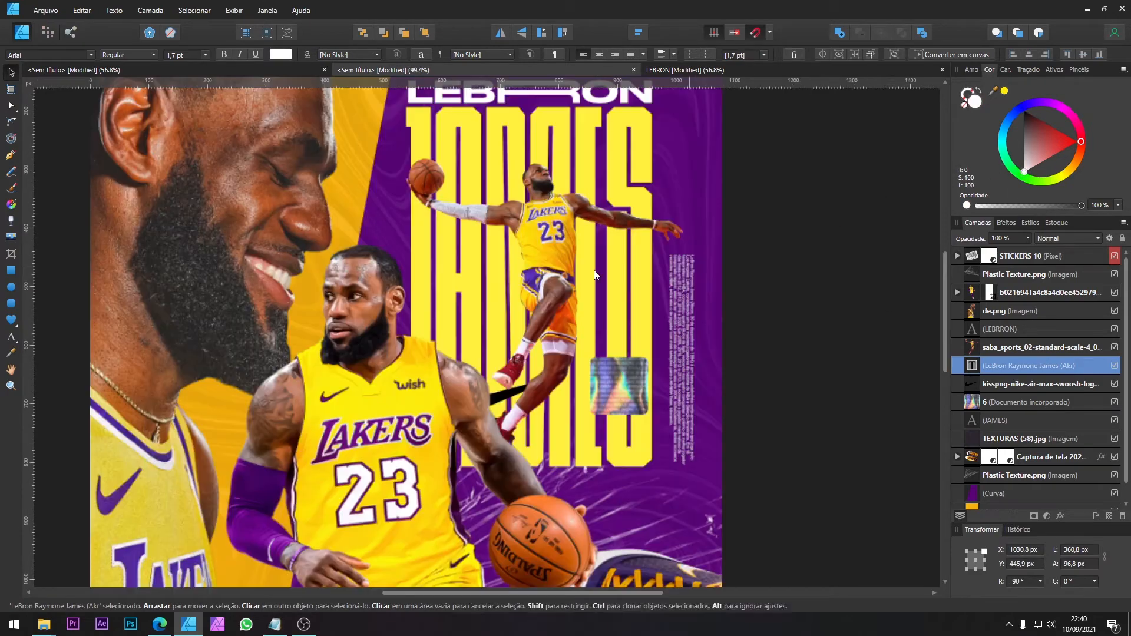
# Step: Move the holographic sticker off the JAMES title to just below the small text paragraph, at about X 959 px, Y 843 px
pyautogui.scroll(-4, 710, 277)
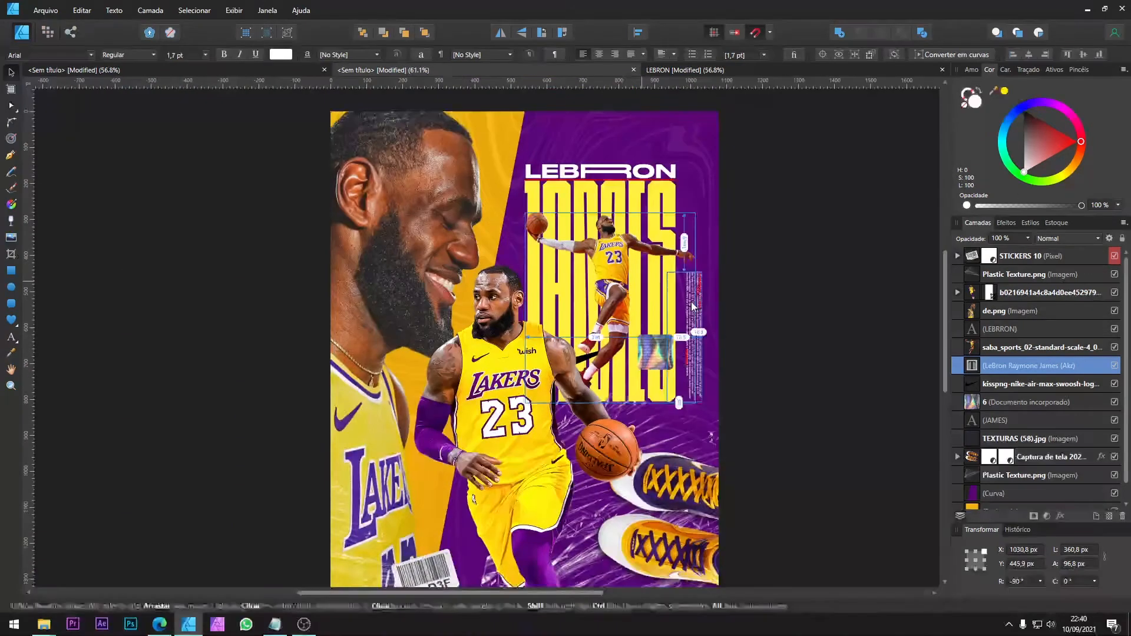
pyautogui.moveTo(697, 291); pyautogui.dragTo(696, 300)
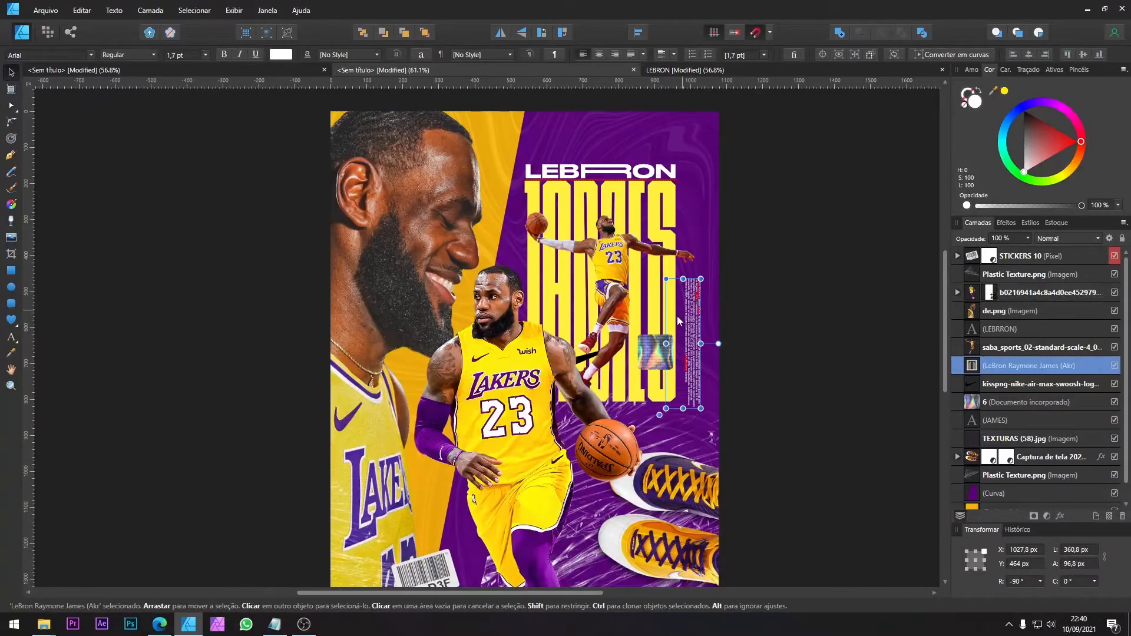
pyautogui.click(670, 340)
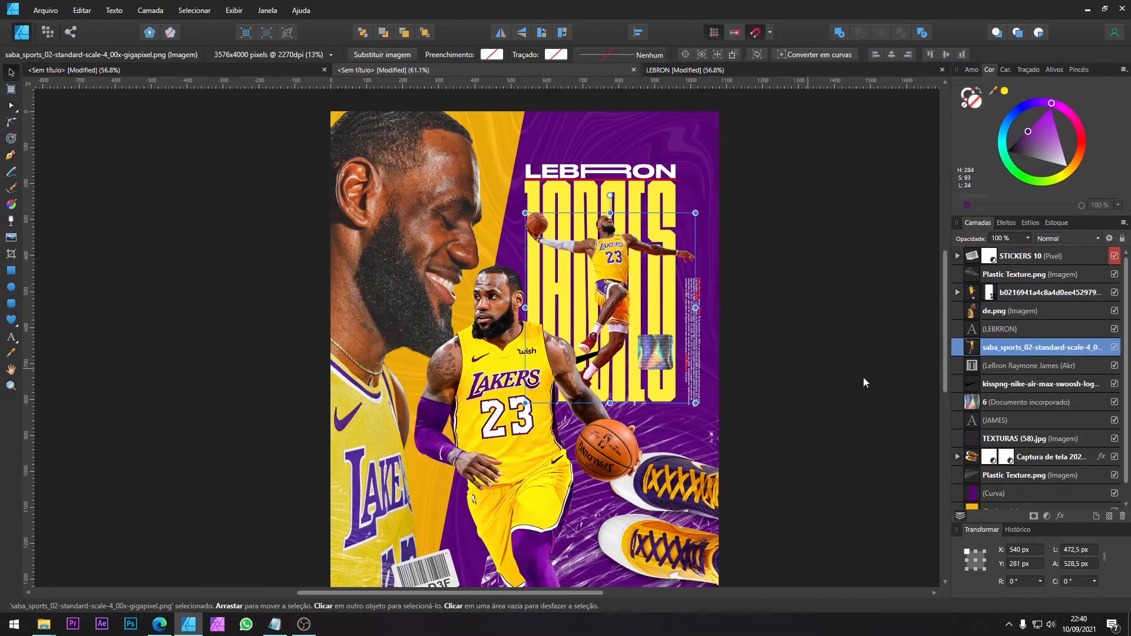
pyautogui.click(1013, 396)
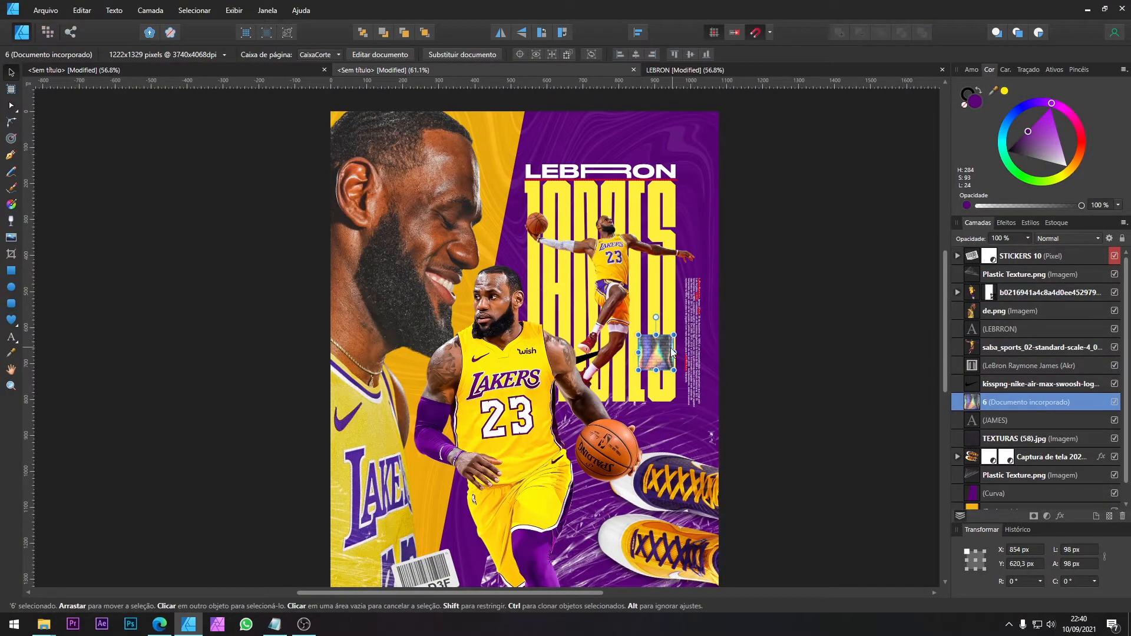
pyautogui.moveTo(664, 339); pyautogui.dragTo(701, 419)
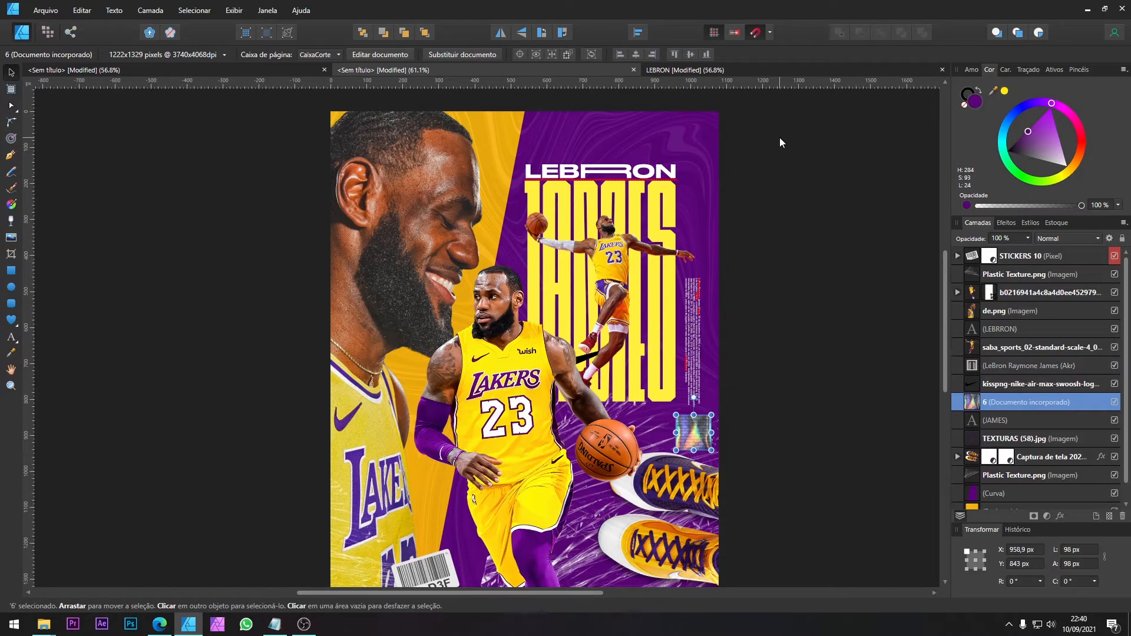
# Step: Following the reference poster, shift the holographic sticker slightly left and raise the small text paragraph above it to Y 431 px
pyautogui.click(719, 68)
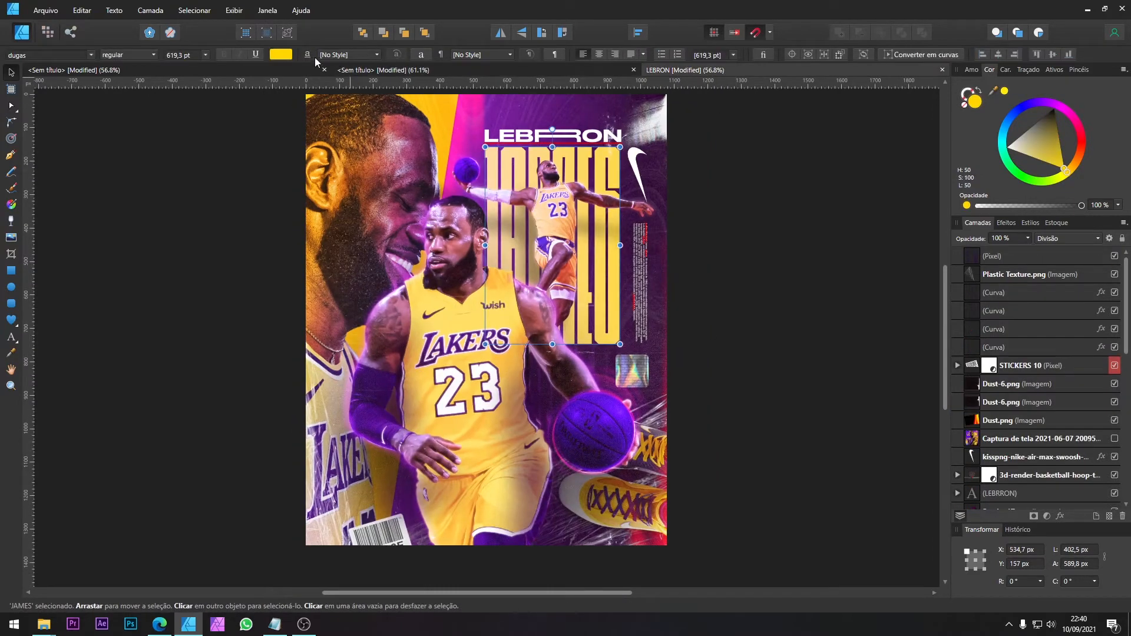
pyautogui.click(371, 69)
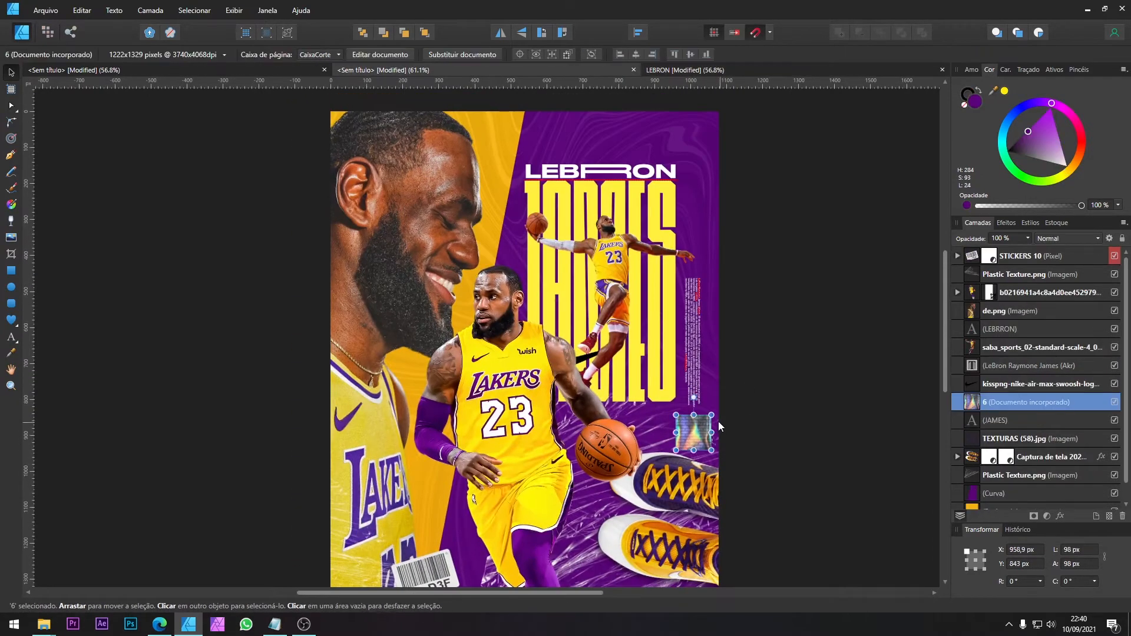
pyautogui.moveTo(693, 423); pyautogui.dragTo(685, 420)
pyautogui.click(702, 361)
pyautogui.moveTo(702, 362); pyautogui.dragTo(702, 349)
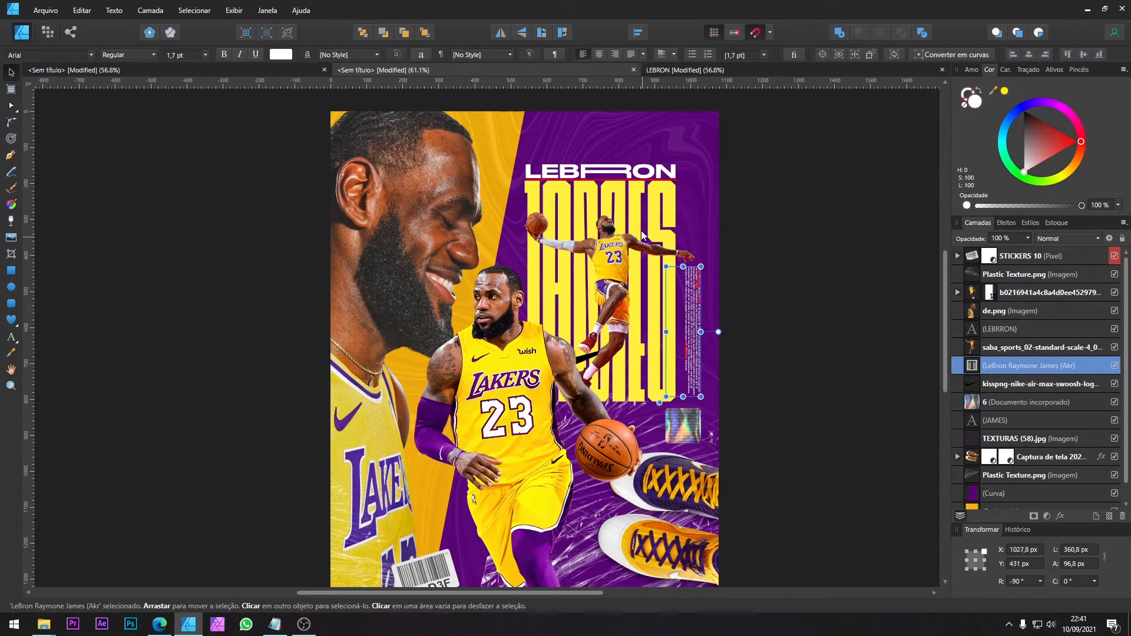
# Step: Raise the LEBRRON and JAMES titles together to about Y 101 px and enlarge the jumping player cutout over them to about 493 px wide
pyautogui.click(401, 69)
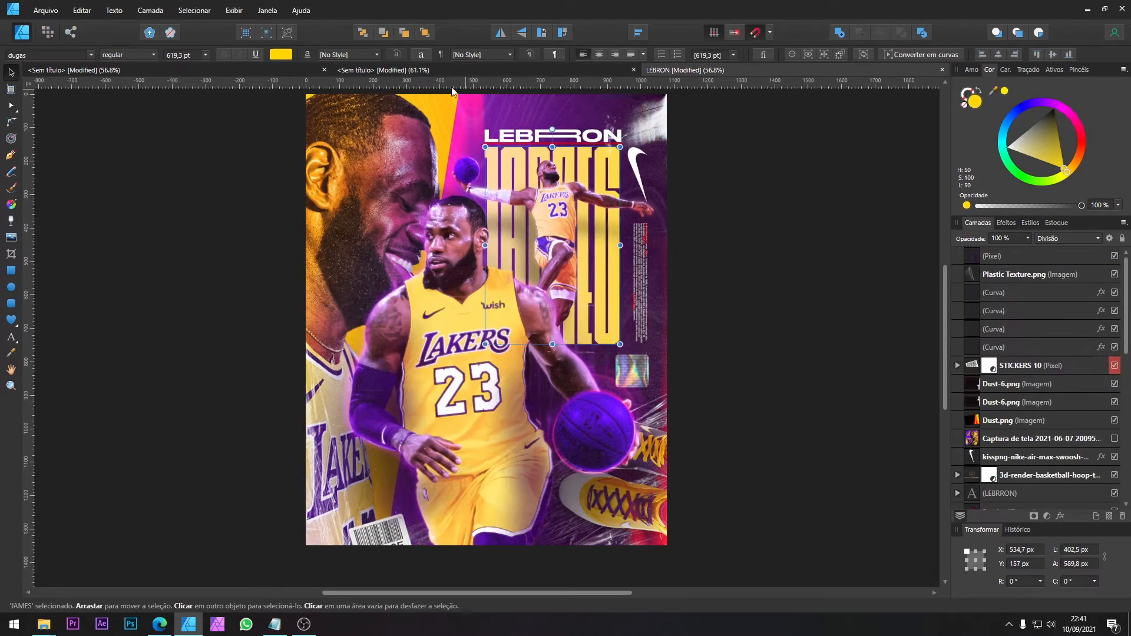
pyautogui.click(646, 172)
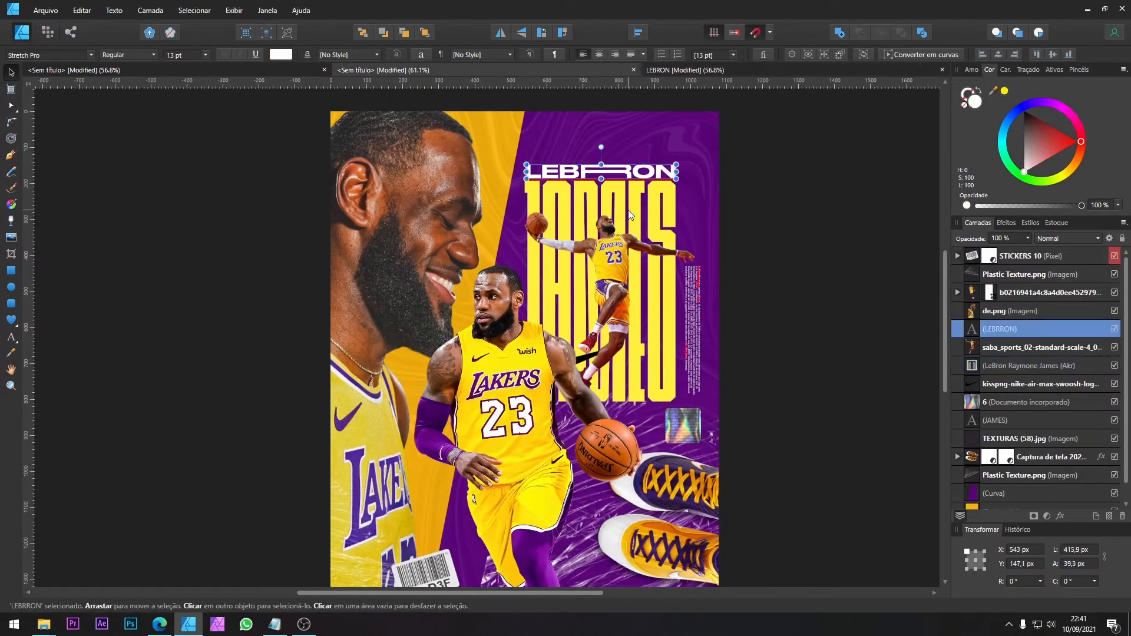
pyautogui.keyDown('shift'); pyautogui.click(653, 191); pyautogui.keyUp('shift')
pyautogui.moveTo(654, 194); pyautogui.dragTo(654, 178)
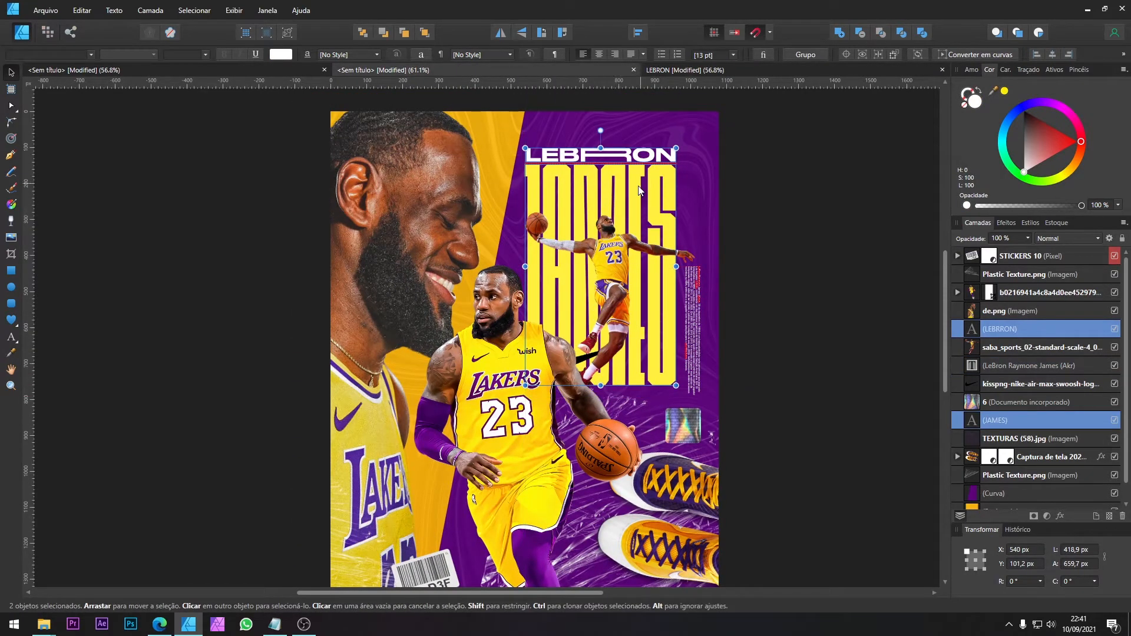
pyautogui.moveTo(607, 219); pyautogui.dragTo(599, 201)
pyautogui.moveTo(687, 194); pyautogui.dragTo(694, 187)
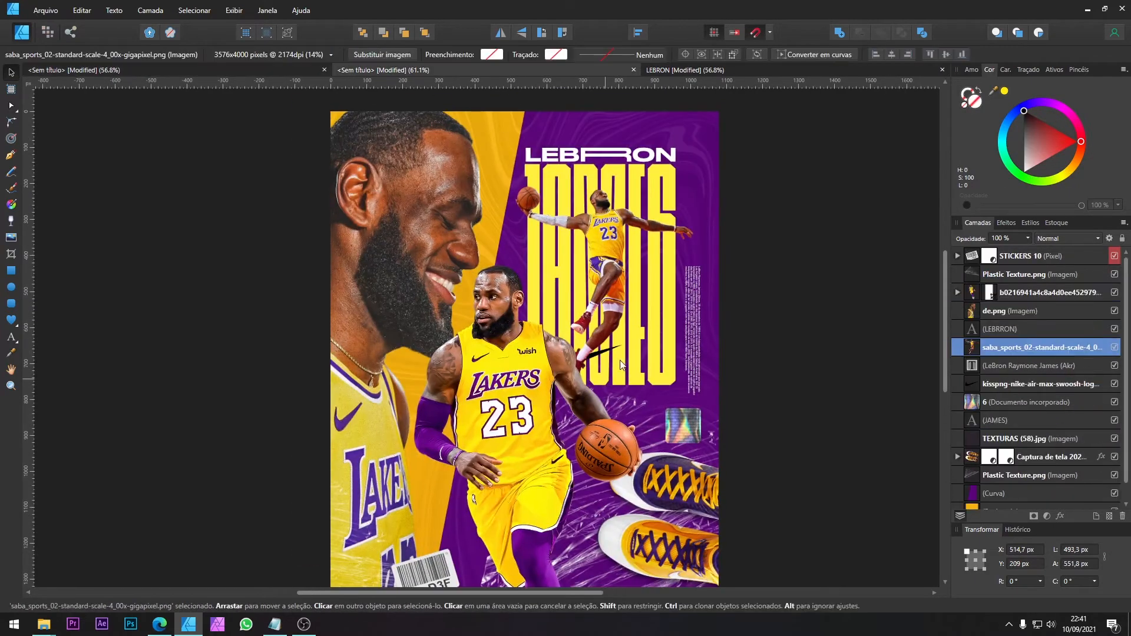
# Step: Move the Nike swoosh beside the JAMES title, above the small text, and rotate it to -90°
pyautogui.click(621, 366)
pyautogui.click(1017, 384)
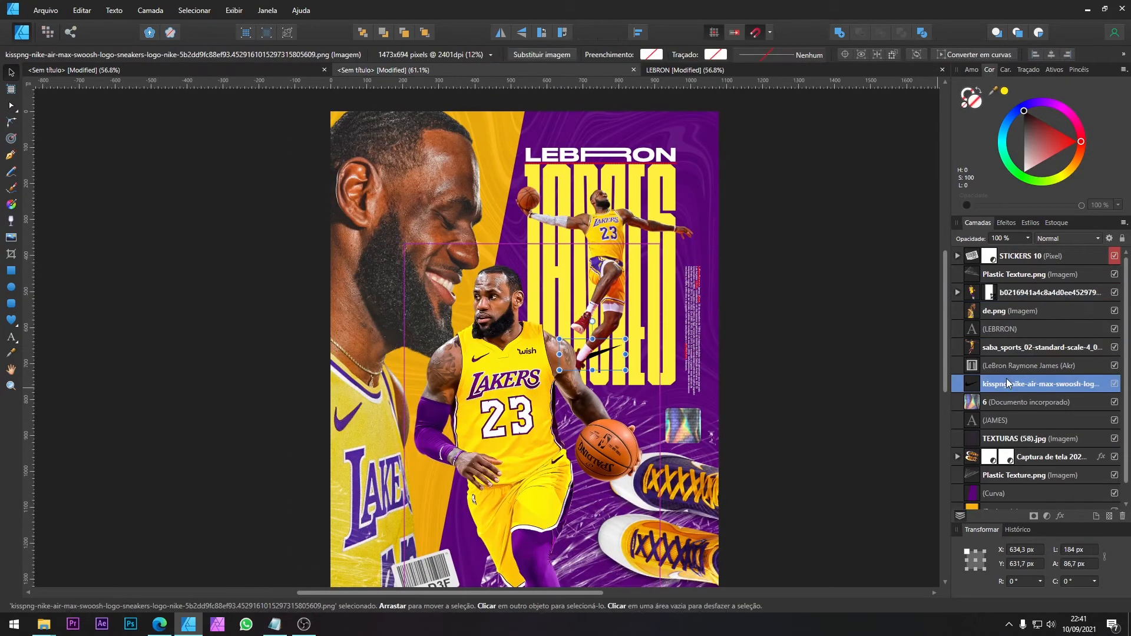
pyautogui.moveTo(607, 359); pyautogui.dragTo(702, 218)
pyautogui.moveTo(688, 180); pyautogui.dragTo(707, 225)
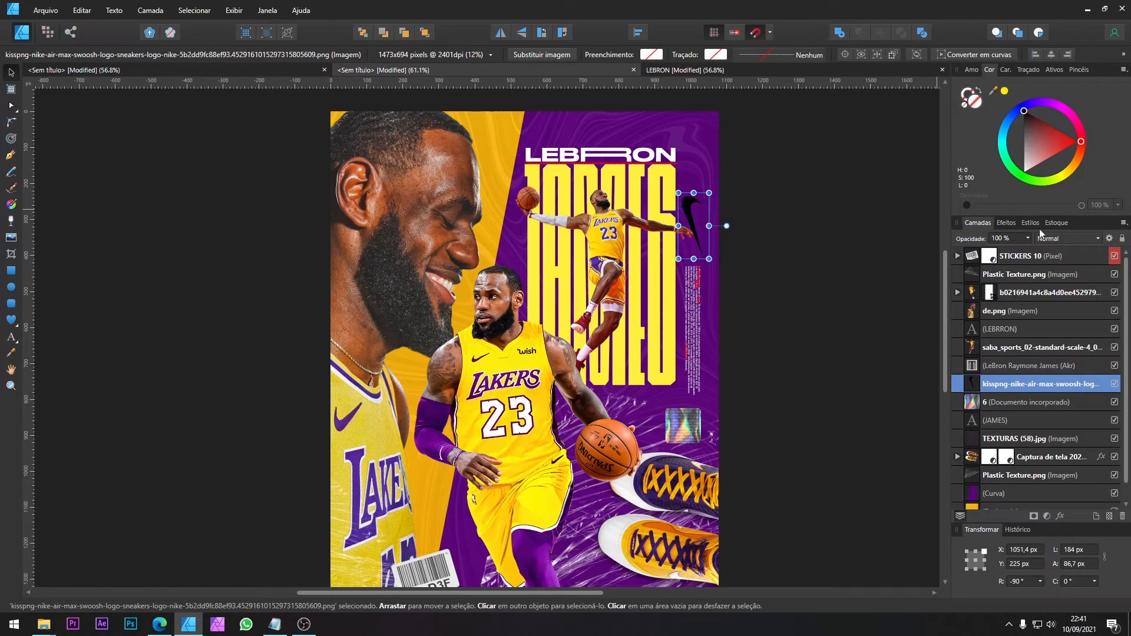
# Step: Apply a white colour overlay effect to the Nike swoosh
pyautogui.click(1007, 224)
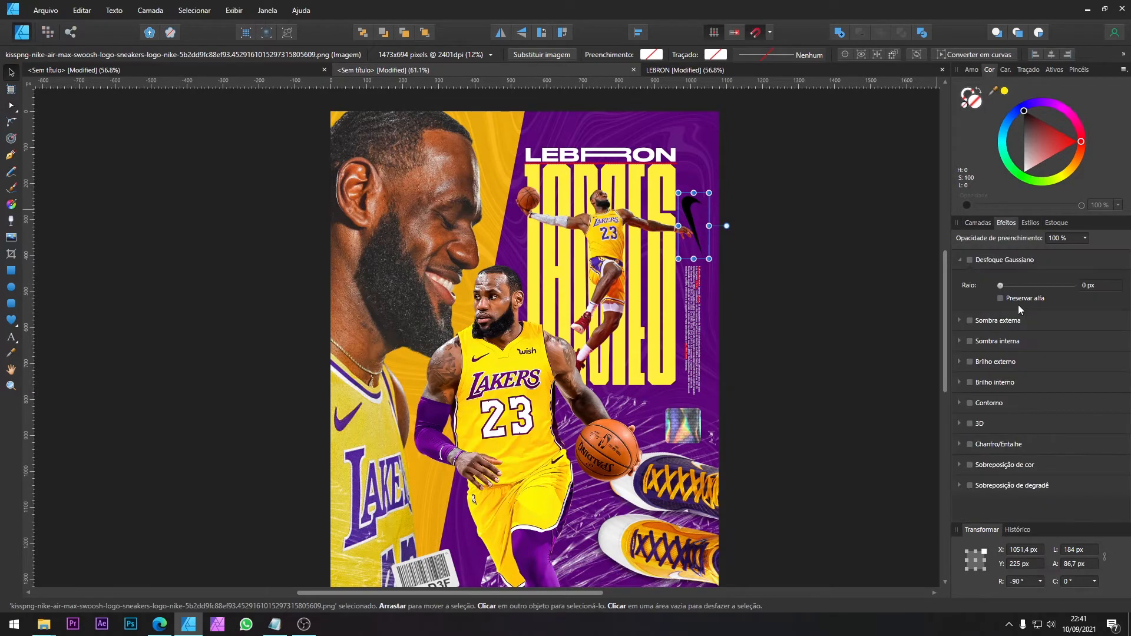
pyautogui.click(1006, 466)
pyautogui.click(1028, 489)
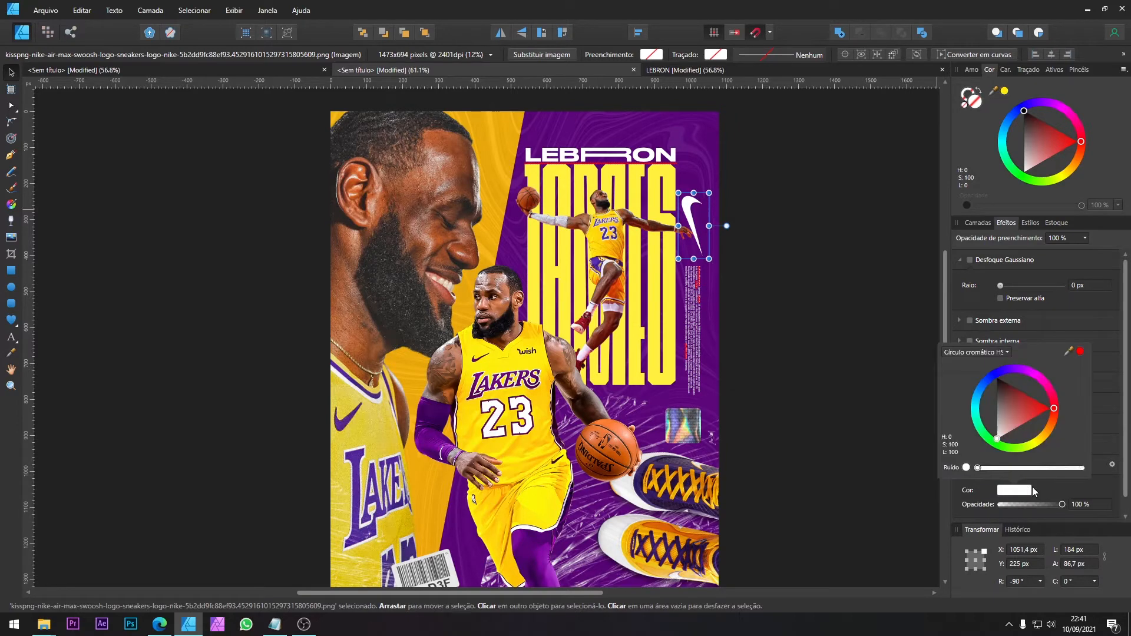
pyautogui.click(1026, 401)
pyautogui.moveTo(1037, 389); pyautogui.dragTo(1011, 373)
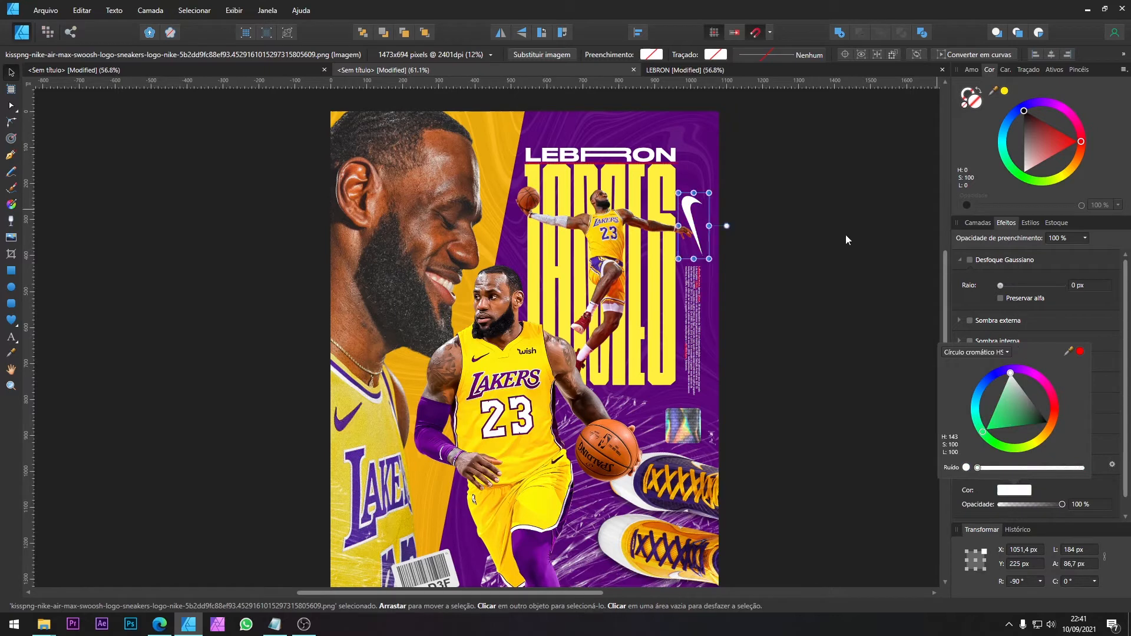
# Step: Compare with the reference poster, enlarge the jumping player cutout to about 528 px wide and place it at about X 487 px, Y 216 px
pyautogui.click(670, 234)
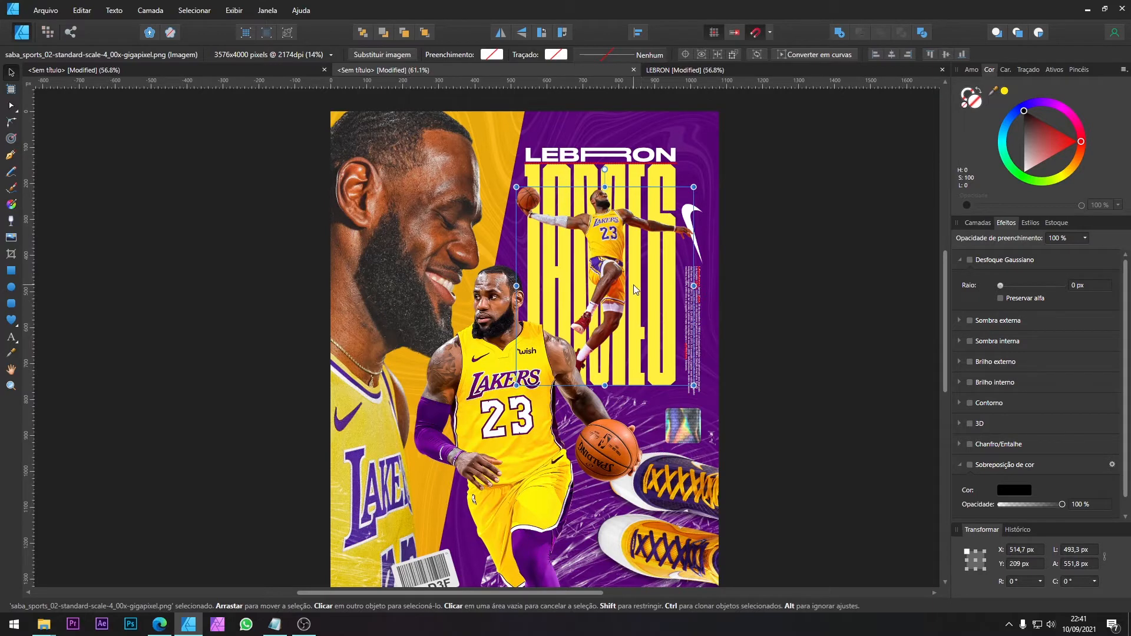
pyautogui.scroll(-1, 634, 285)
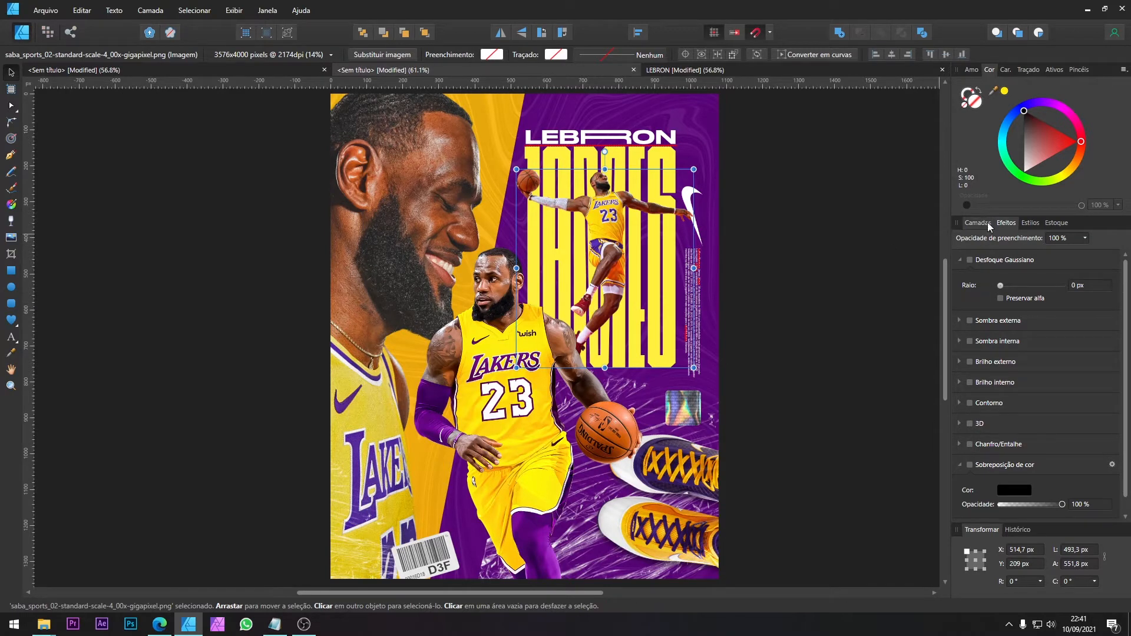
pyautogui.click(677, 70)
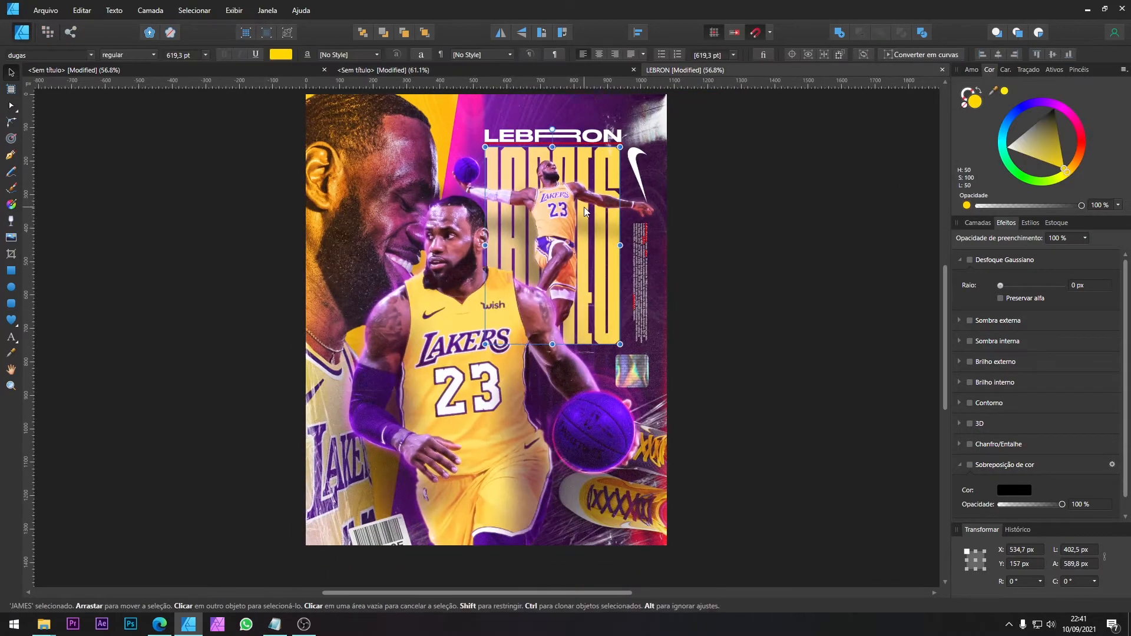
pyautogui.click(518, 70)
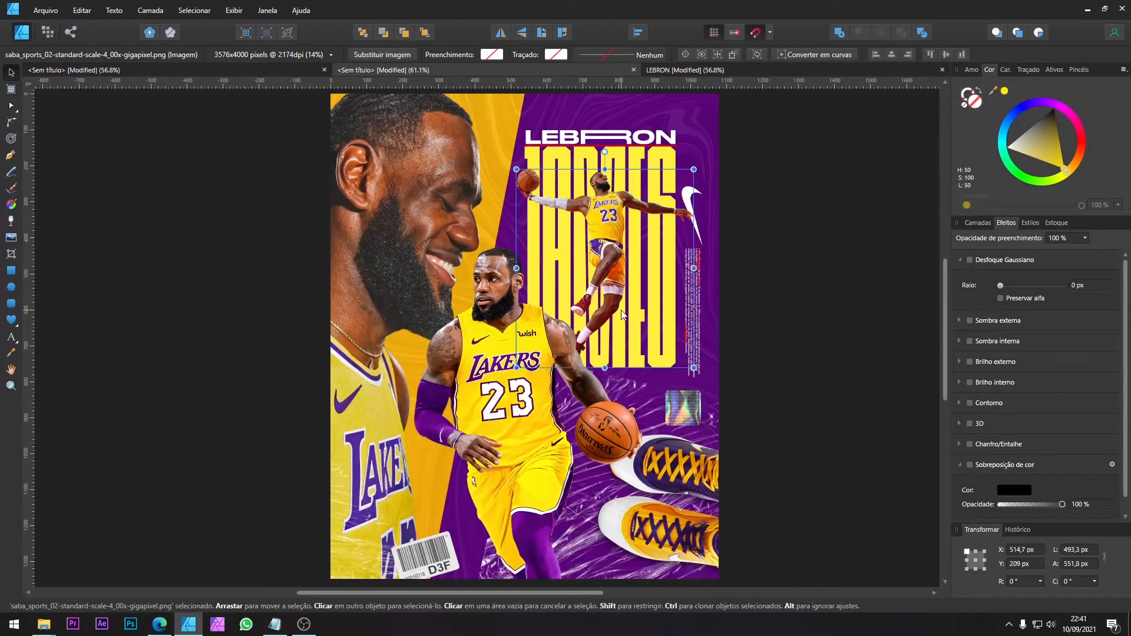
pyautogui.moveTo(516, 368)
pyautogui.mouseDown()
pyautogui.moveTo(490, 393)
pyautogui.moveTo(503, 382)
pyautogui.mouseUp()
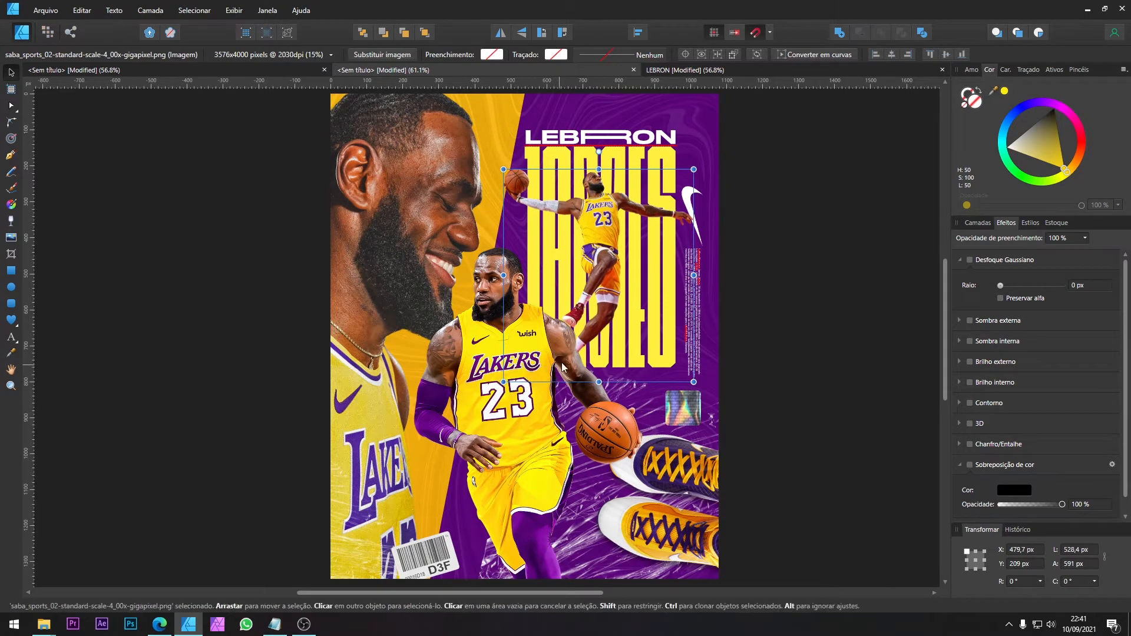
pyautogui.moveTo(615, 325); pyautogui.dragTo(617, 328)
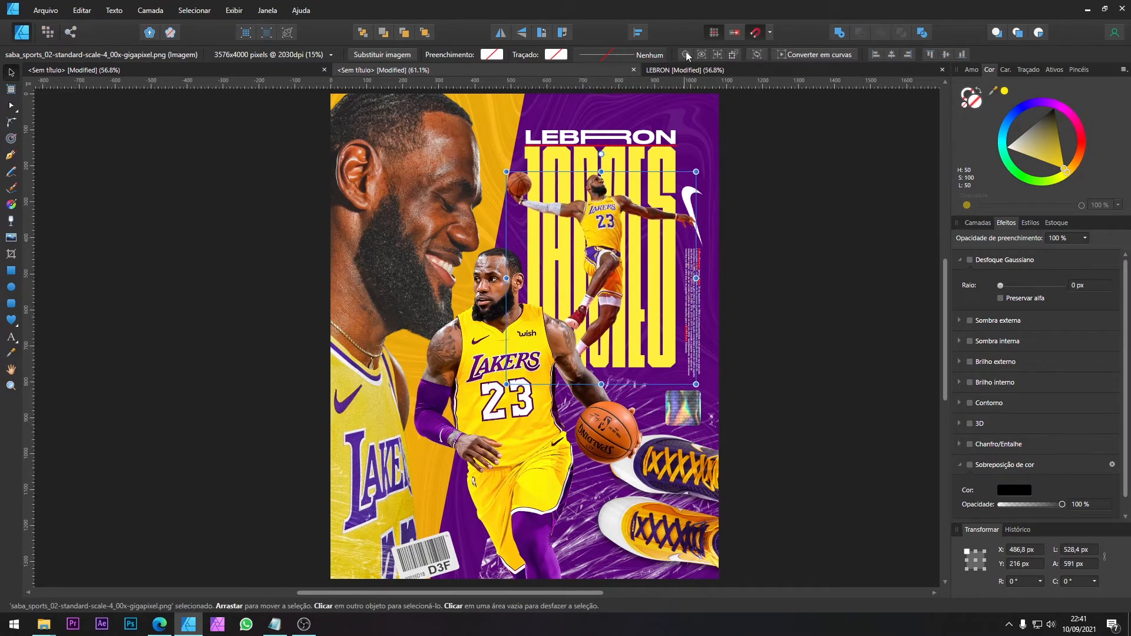
# Step: Following the reference poster, enlarge the front player cutout to about 871 px wide and place it at about X 144 px, Y 310 px
pyautogui.click(383, 70)
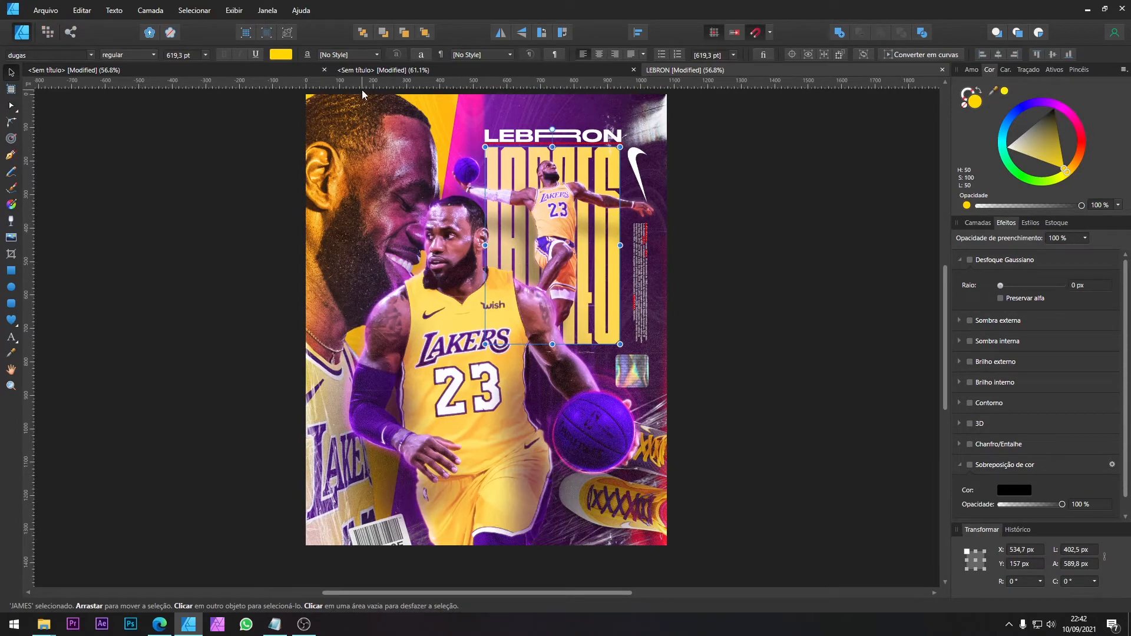
pyautogui.click(370, 71)
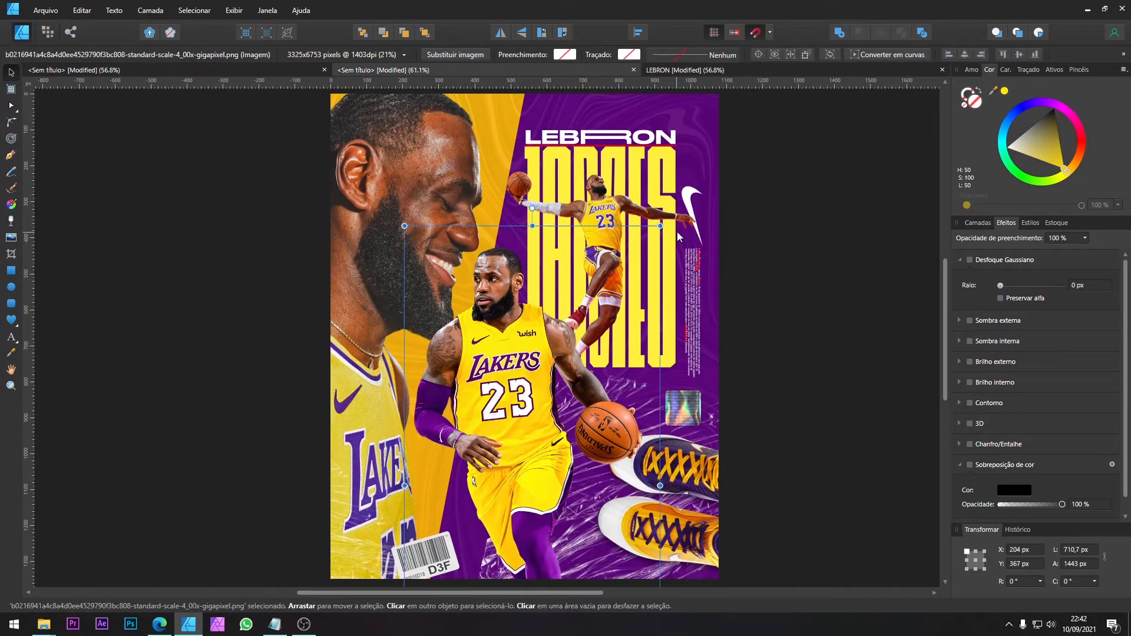
pyautogui.moveTo(660, 226); pyautogui.dragTo(723, 183)
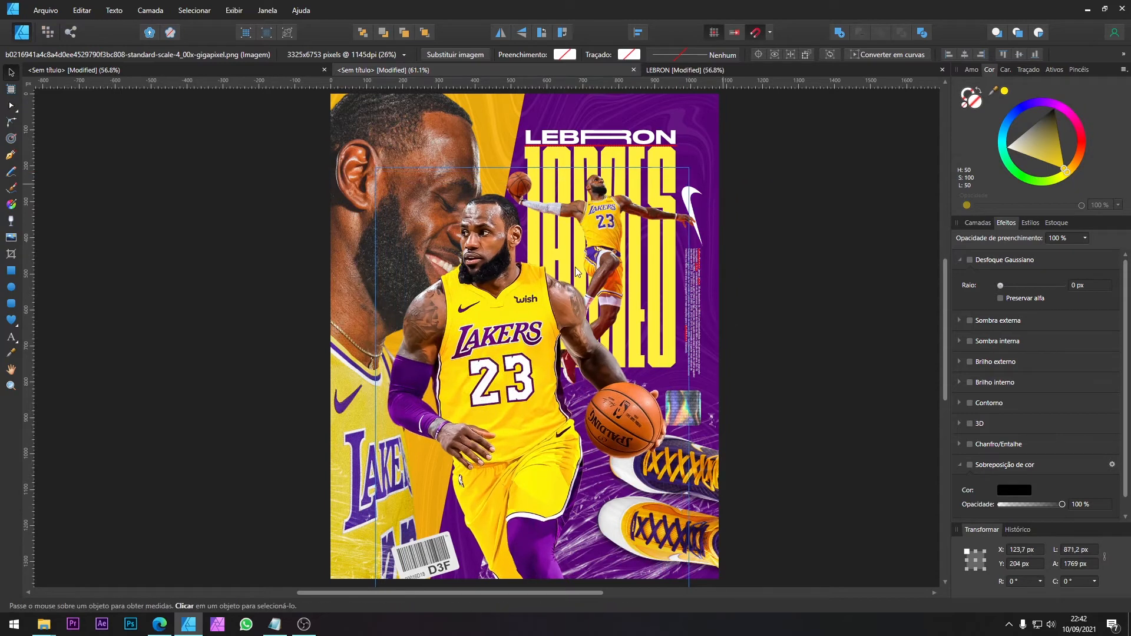
pyautogui.moveTo(558, 276); pyautogui.dragTo(578, 306)
pyautogui.click(672, 72)
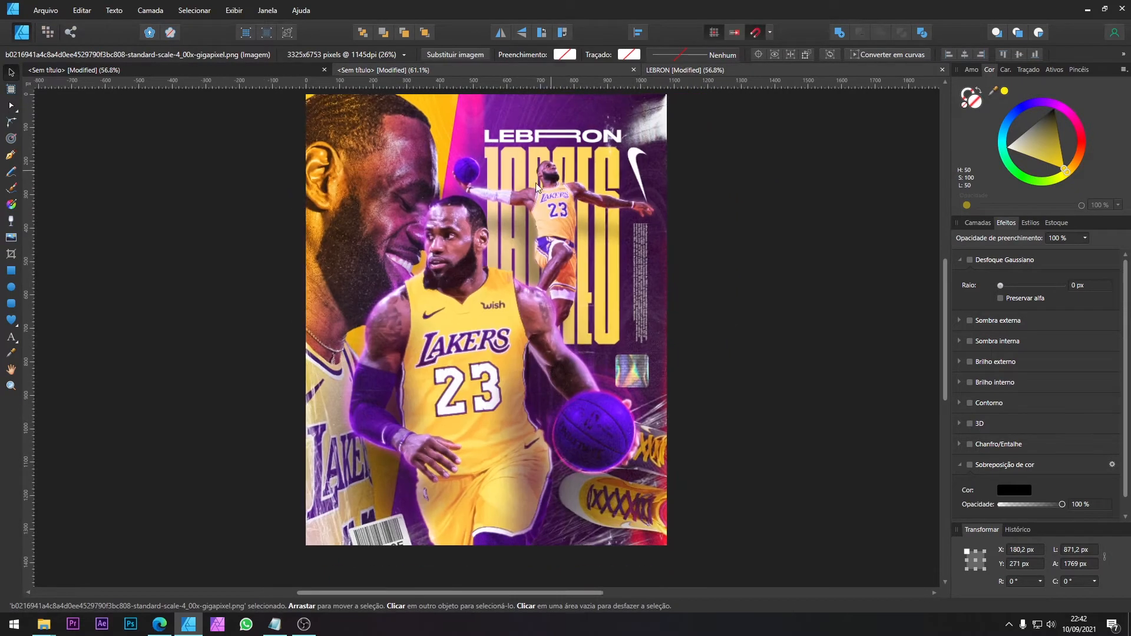
pyautogui.click(511, 73)
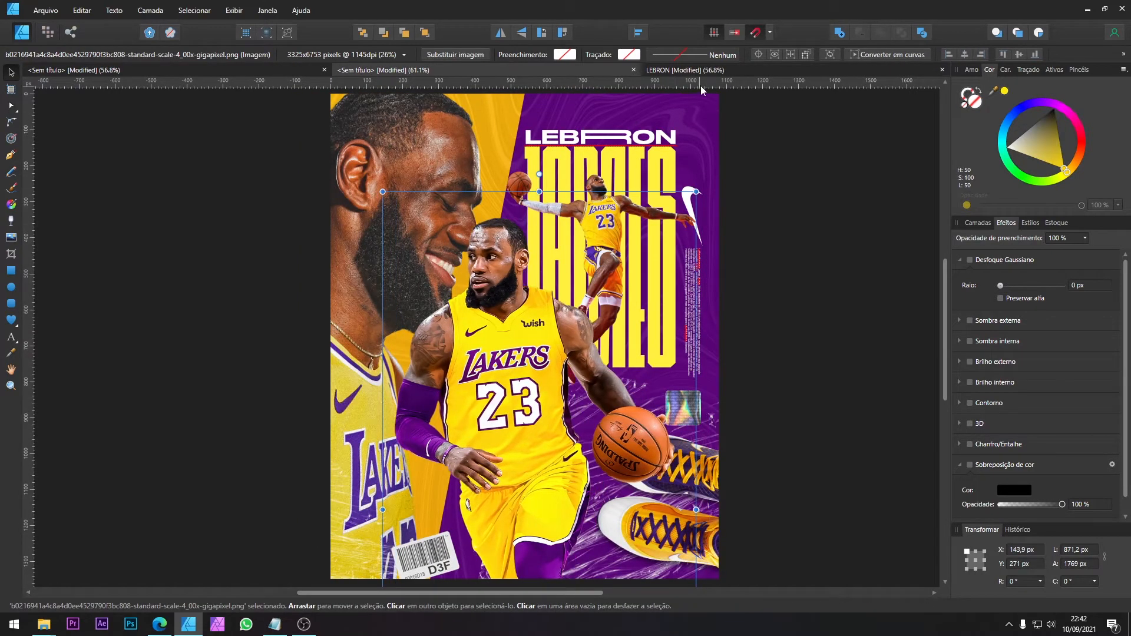
pyautogui.click(683, 71)
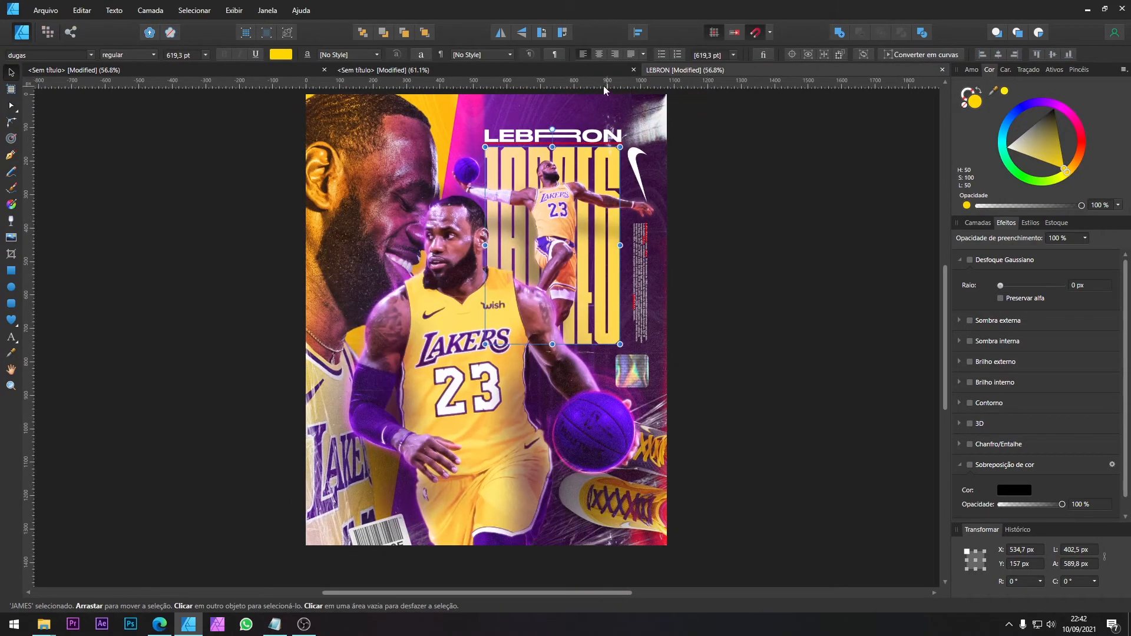
pyautogui.click(567, 73)
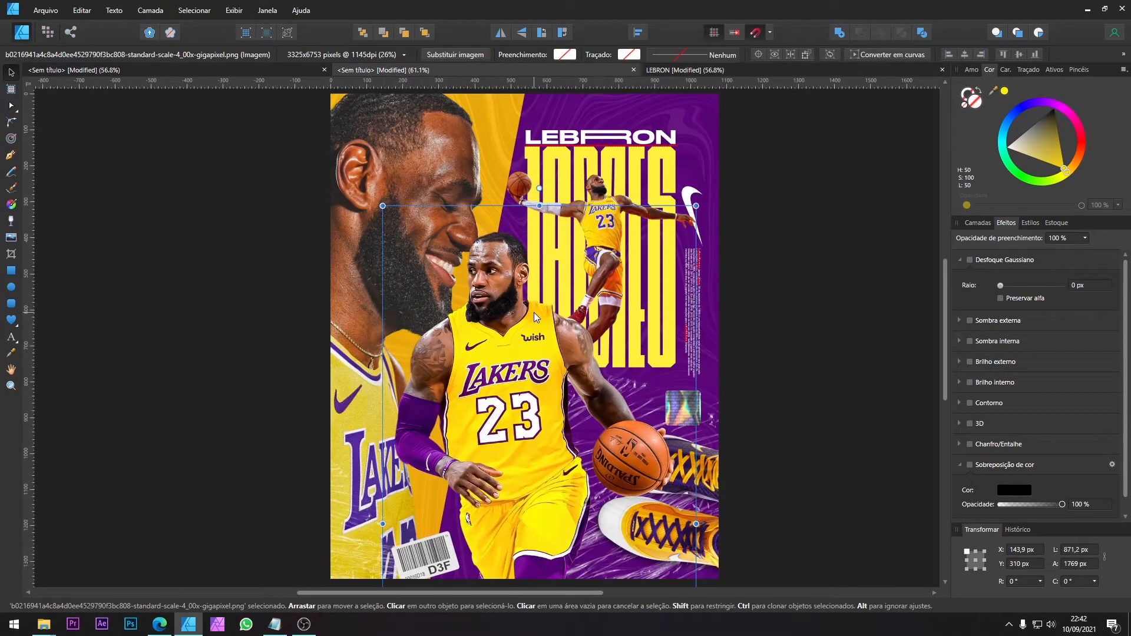
# Step: Shift the barcode sticker slightly down and left, to about X 359 px, Y 1233 px
pyautogui.click(430, 559)
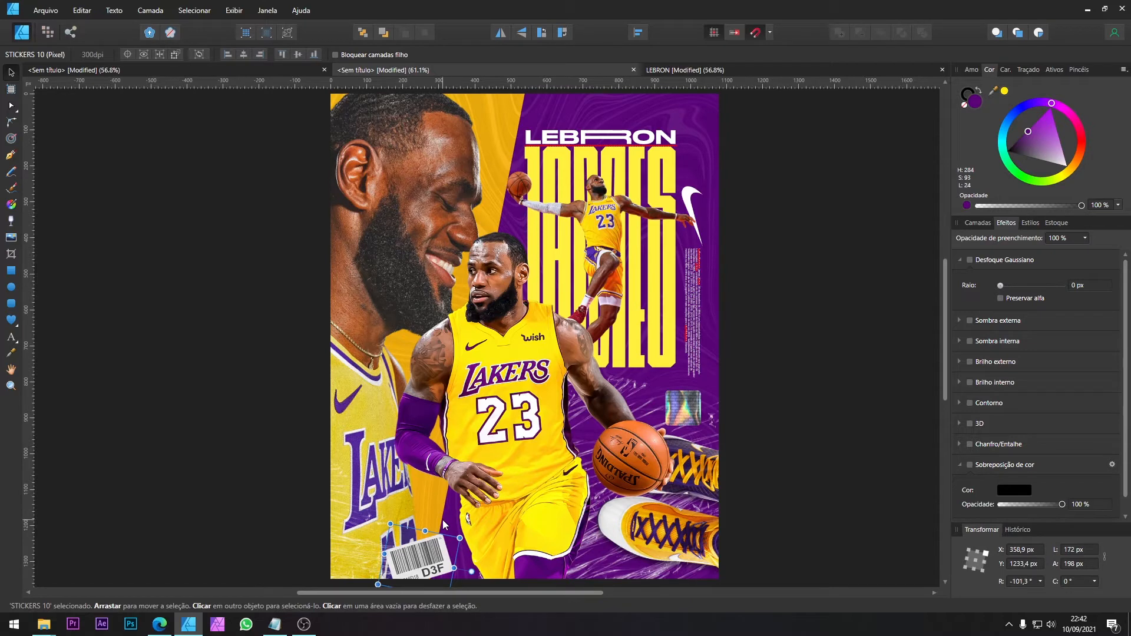
pyautogui.click(783, 456)
pyautogui.keyDown('ctrl'); pyautogui.scroll(-3, 779, 426); pyautogui.keyUp('ctrl')
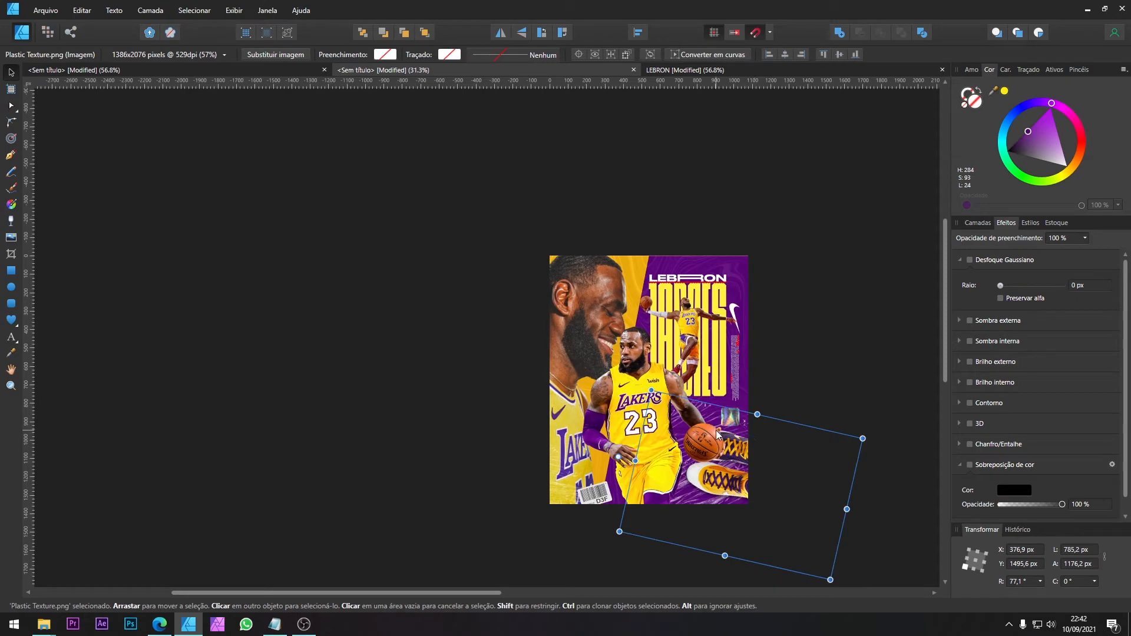
pyautogui.keyDown('ctrl'); pyautogui.scroll(3, 717, 434); pyautogui.keyUp('ctrl')
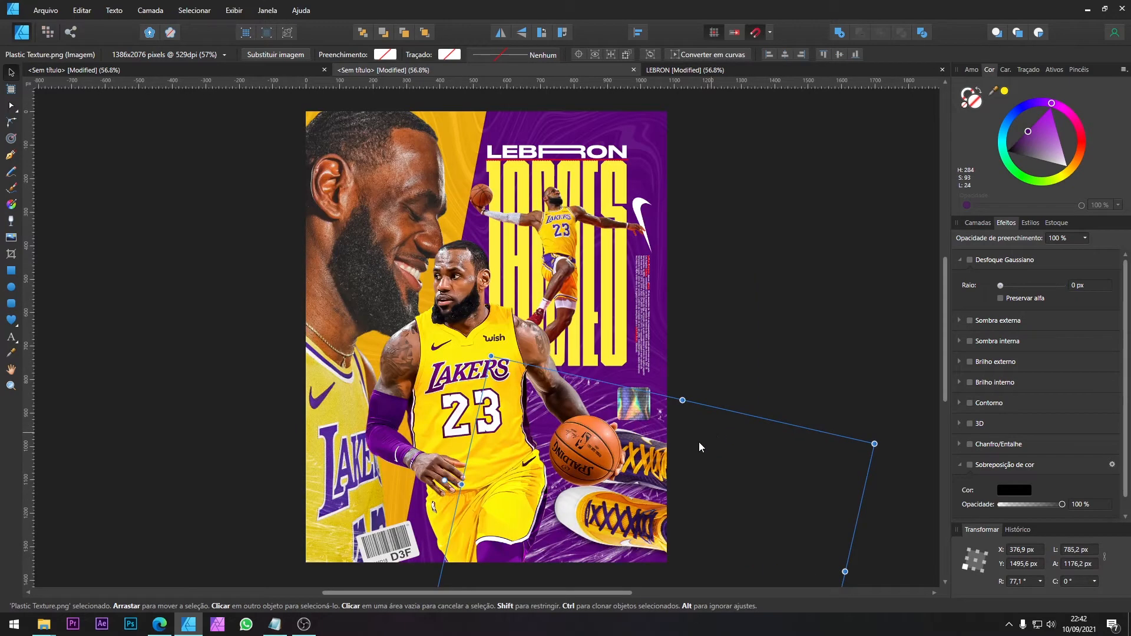
pyautogui.scroll(-1, 699, 442)
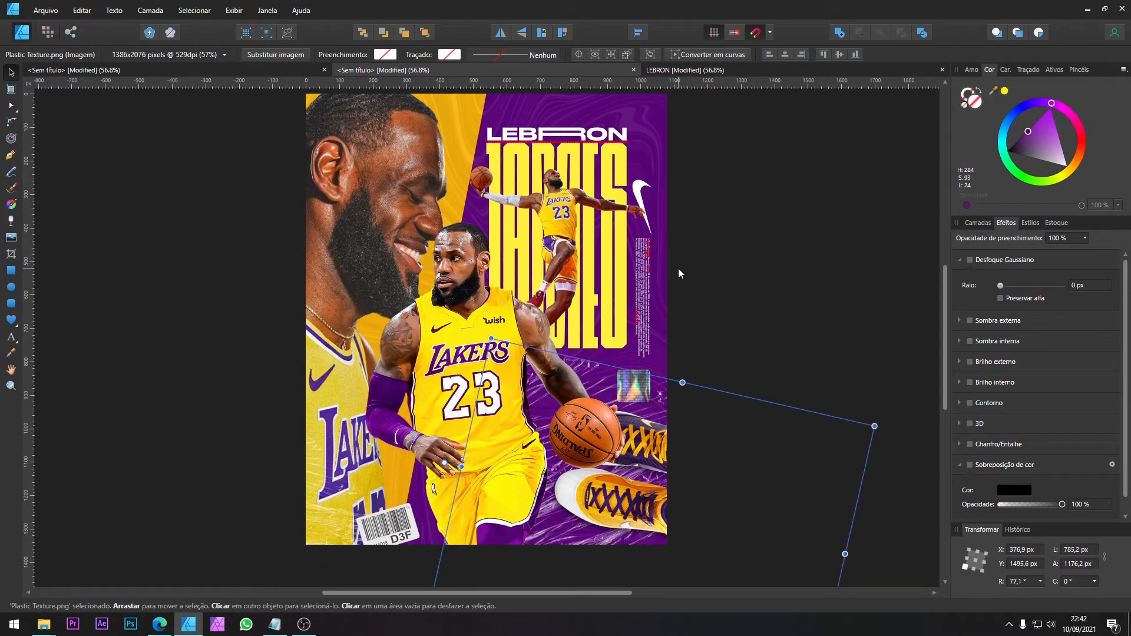
# Step: Select the LEBRON and JAMES titles together and scale them to about 401 × 632 px at about X 558 px, Y 129 px
pyautogui.click(617, 162)
pyautogui.scroll(2, 617, 161)
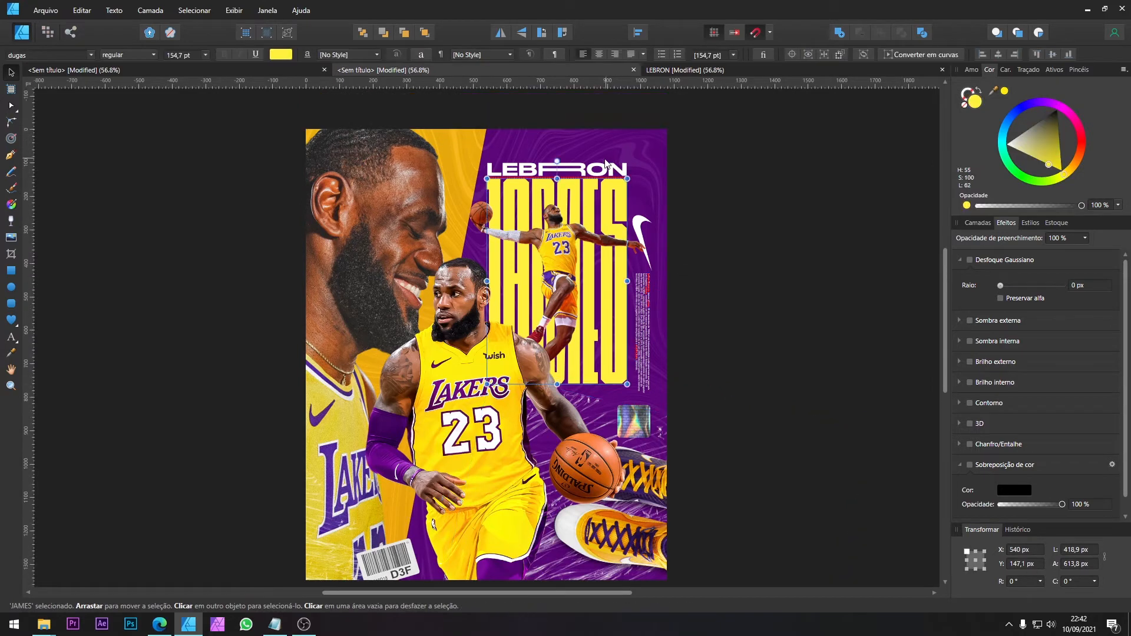
pyautogui.keyDown('shift'); pyautogui.click(596, 165); pyautogui.keyUp('shift')
pyautogui.moveTo(485, 161); pyautogui.dragTo(491, 171)
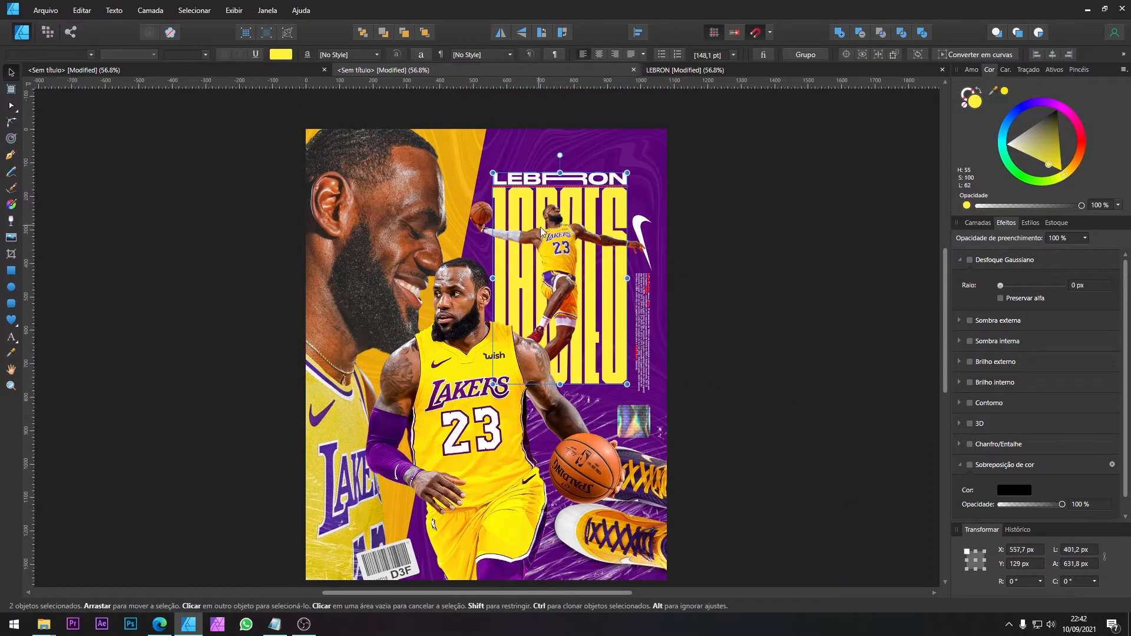
# Step: Shift the holographic square sticker to about X 940 px, Y 808 px
pyautogui.click(647, 429)
pyautogui.scroll(3, 646, 429)
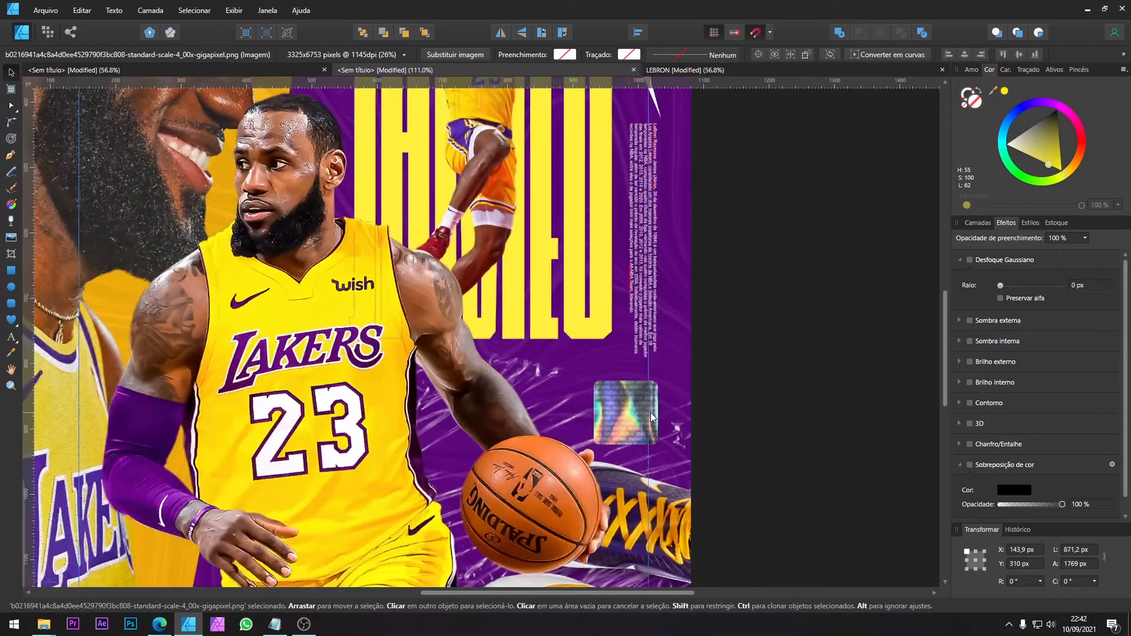
pyautogui.scroll(-3, 647, 406)
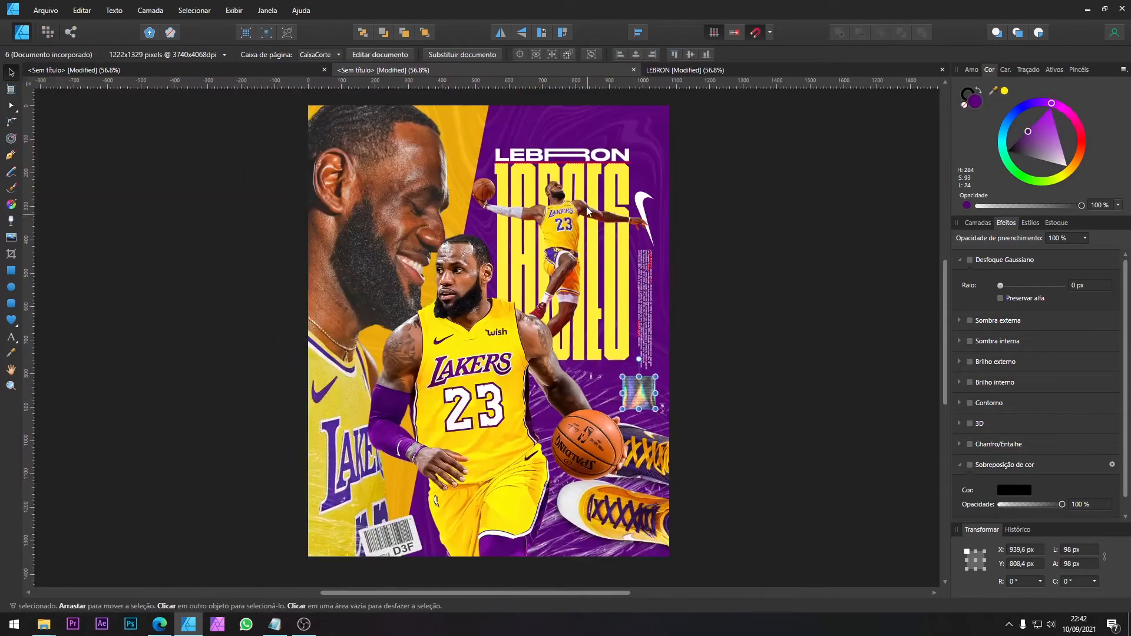
# Step: Compare the poster's composition and colours with the finished LEBRON reference document and the source images document
pyautogui.click(680, 70)
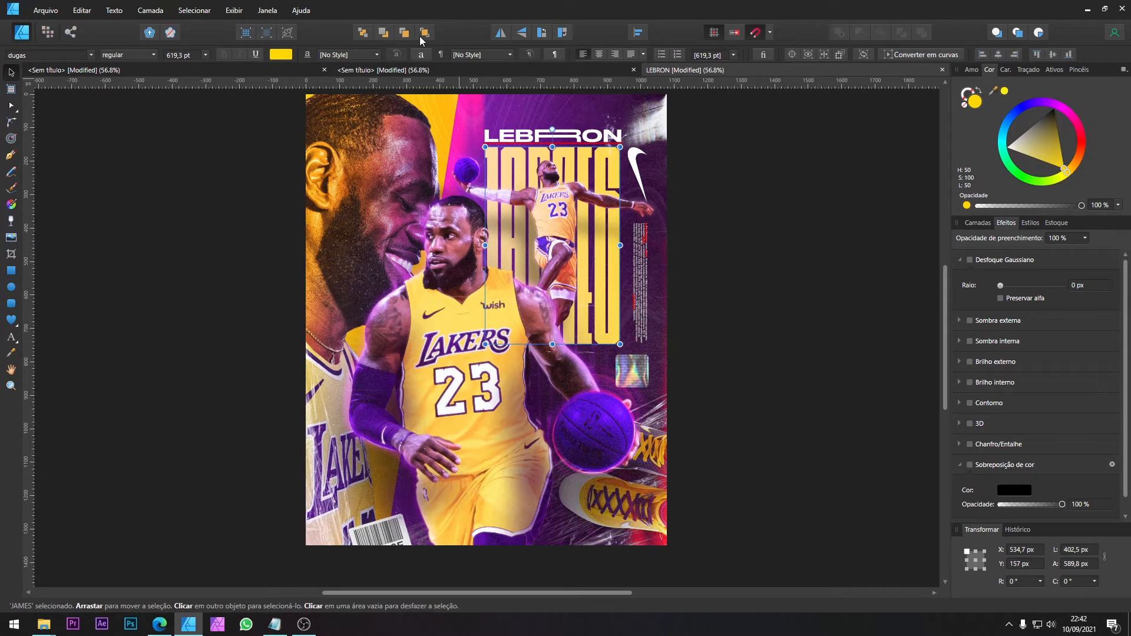
pyautogui.click(402, 69)
pyautogui.click(303, 66)
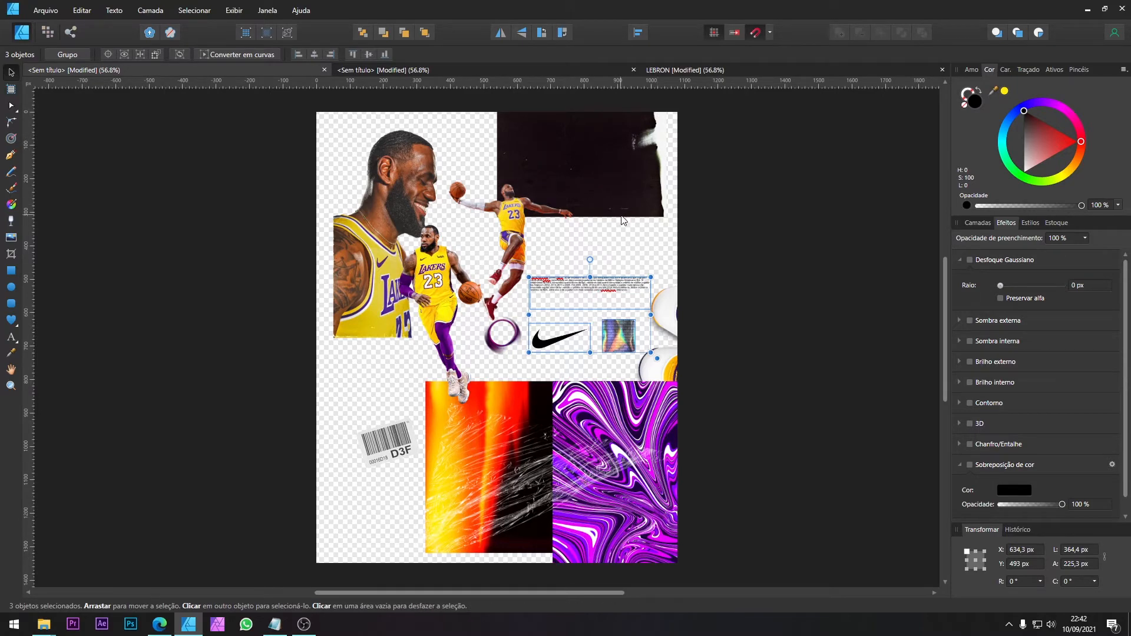
pyautogui.click(454, 71)
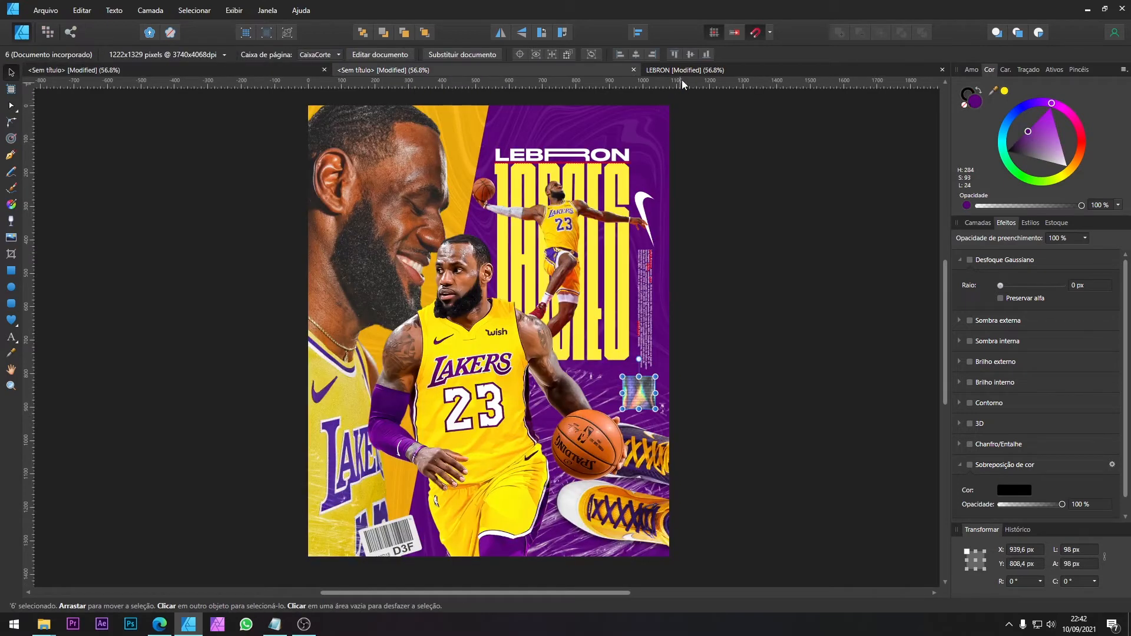
pyautogui.click(681, 74)
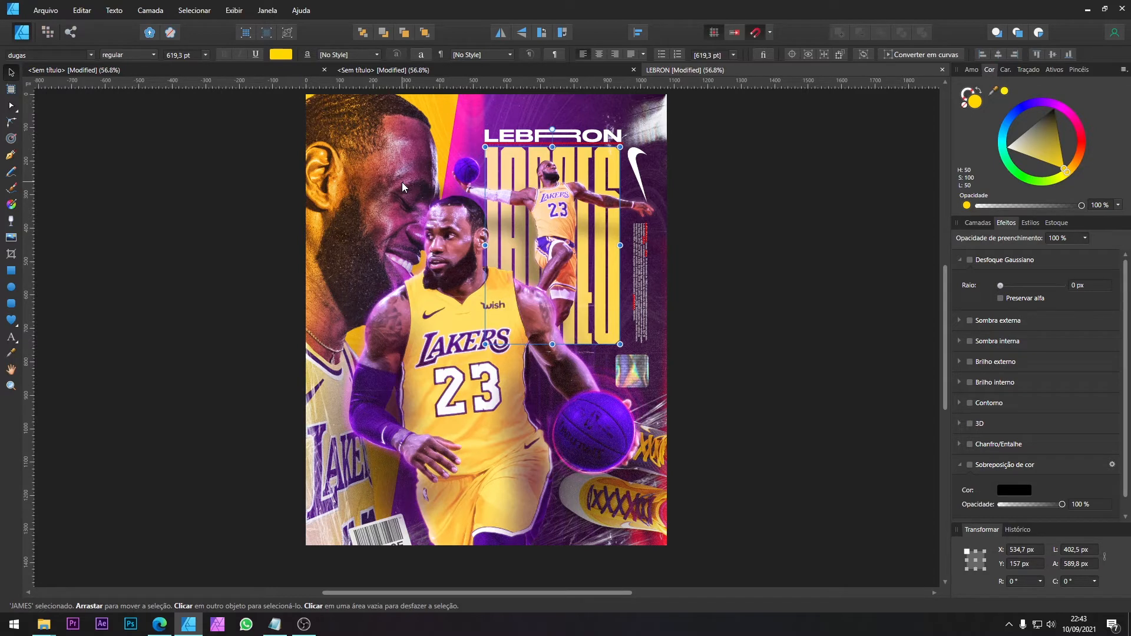
pyautogui.click(410, 74)
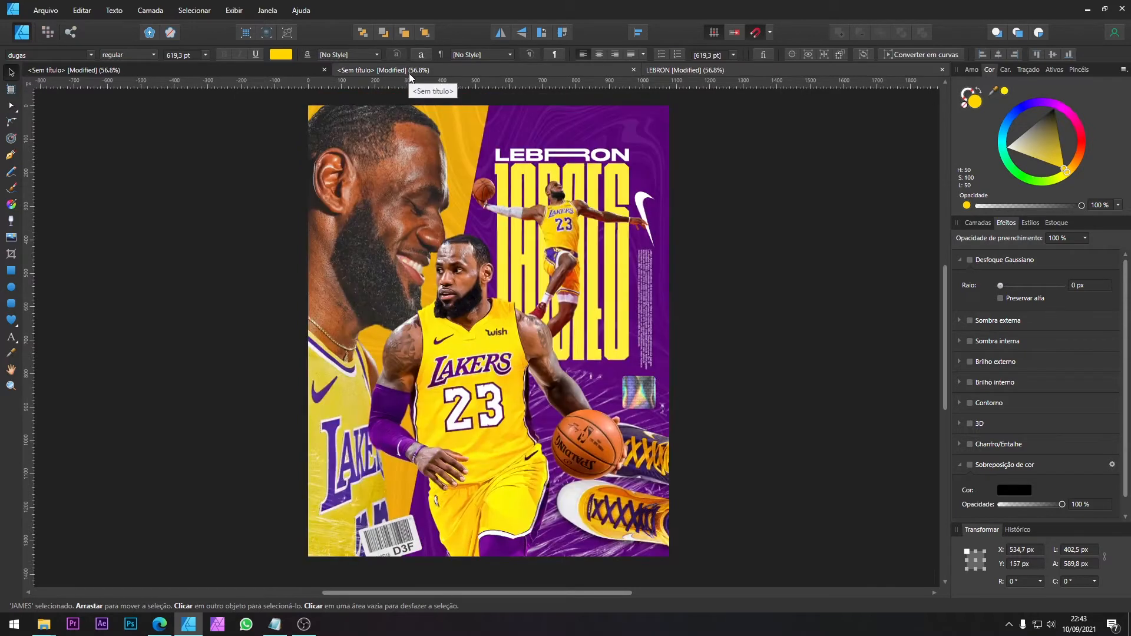
# Step: Add a Recolor adjustment to the large face image de.png with hue 282.3° and luminosity -24%
pyautogui.click(979, 224)
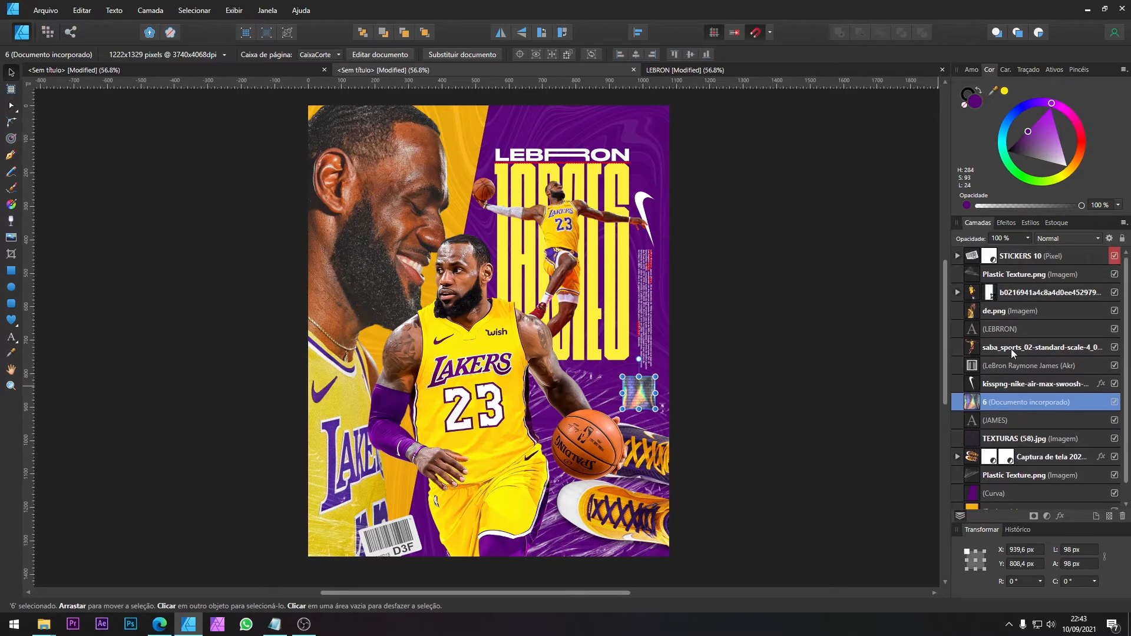
pyautogui.click(1014, 312)
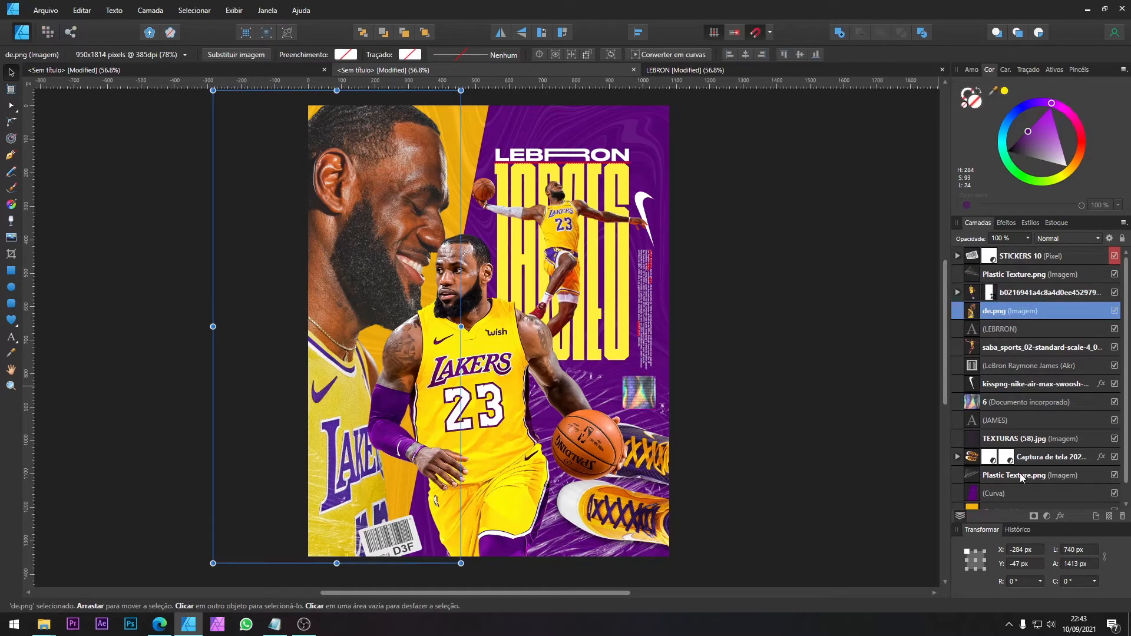
pyautogui.click(1048, 516)
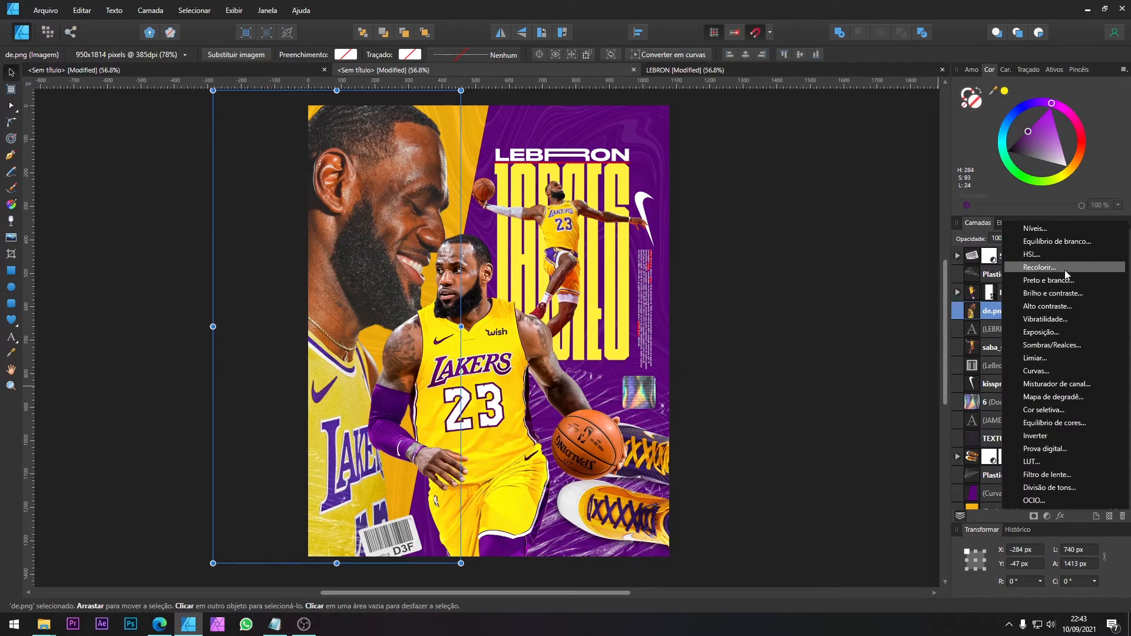
pyautogui.click(1032, 268)
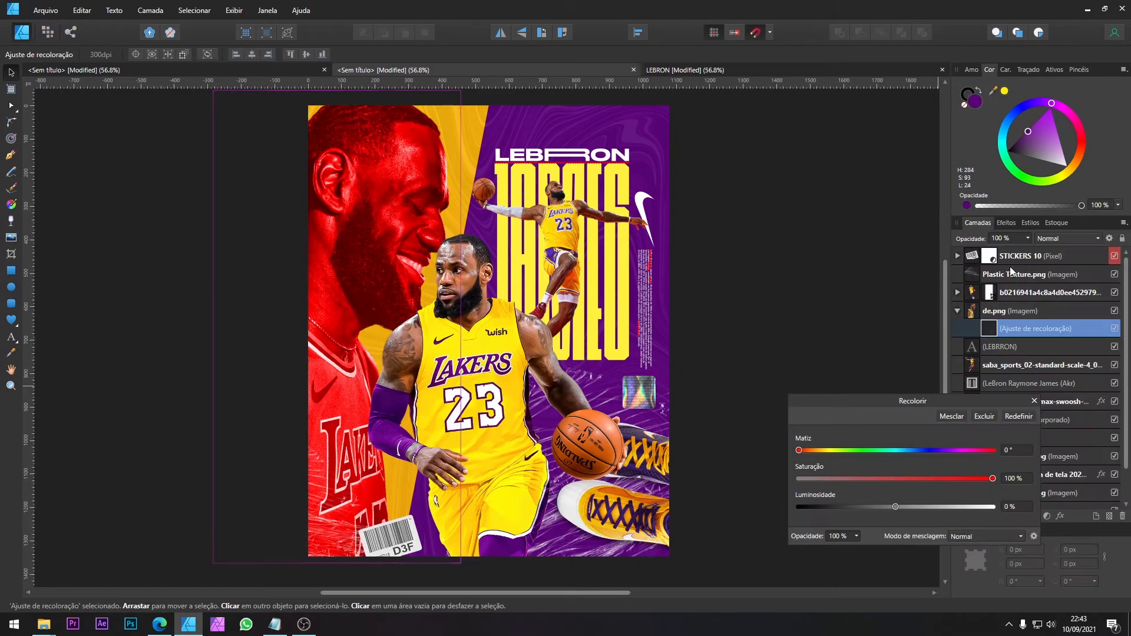
pyautogui.moveTo(903, 451); pyautogui.dragTo(951, 450)
pyautogui.click(871, 508)
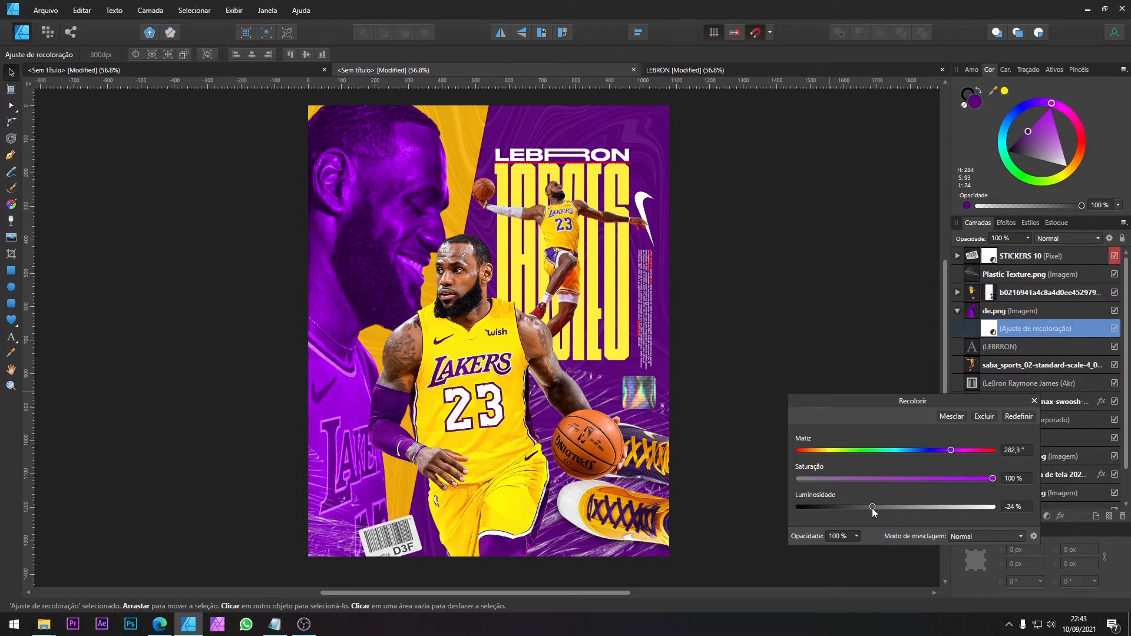
pyautogui.click(1035, 401)
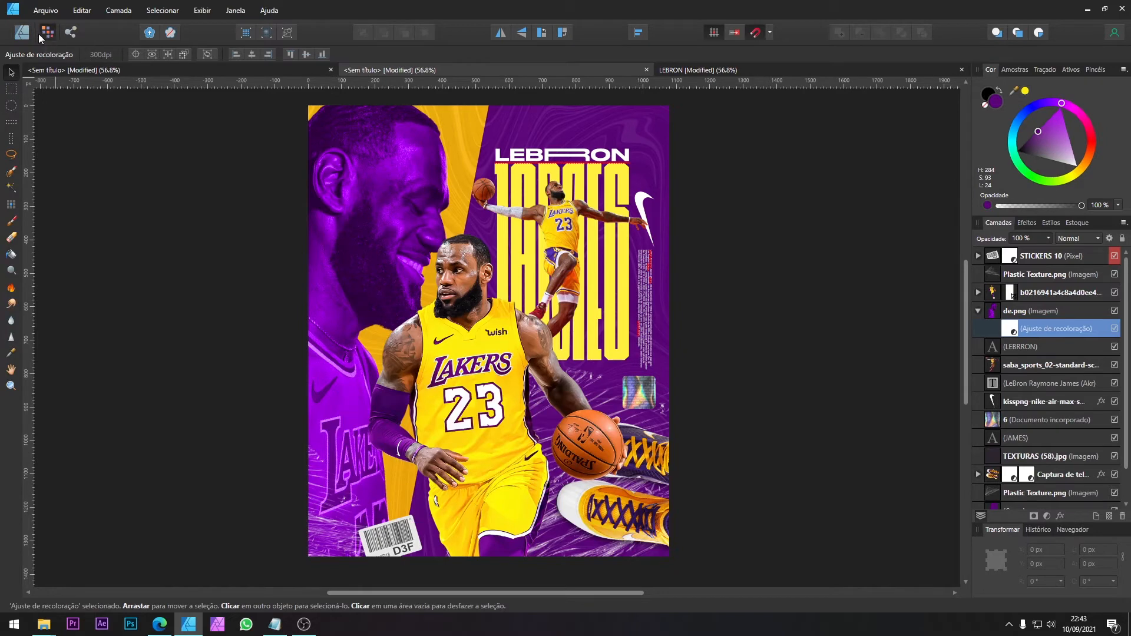
# Step: Erase the purple recolouring from the back of the large player's head, ear, neck and jersey with a soft 735.8 px eraser
pyautogui.click(12, 238)
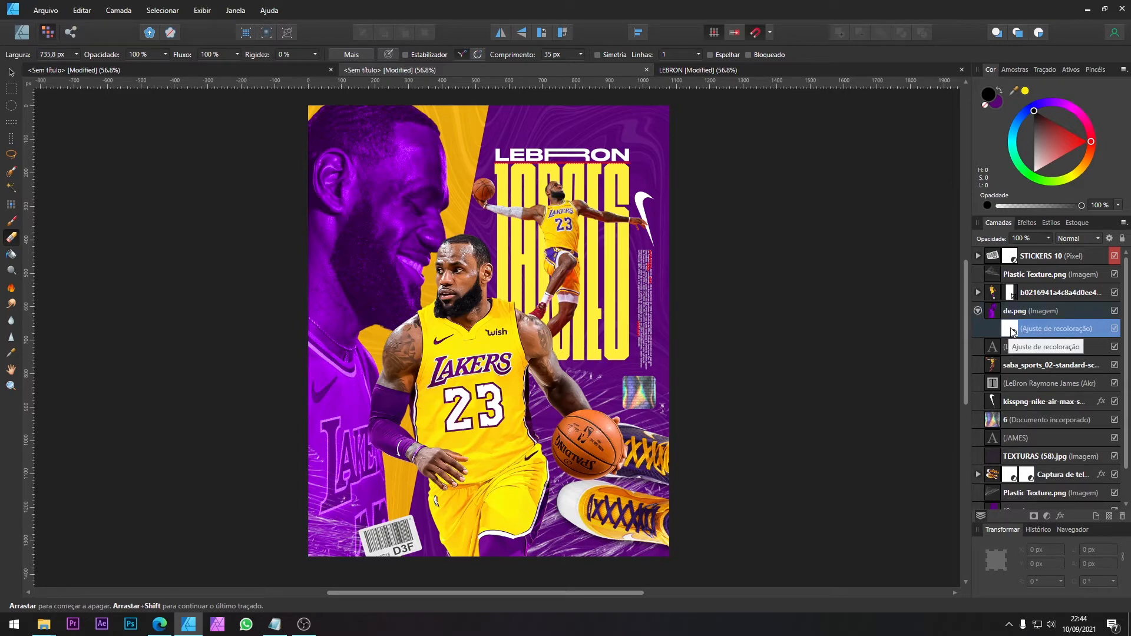
pyautogui.moveTo(328, 189)
pyautogui.mouseDown()
pyautogui.moveTo(340, 126)
pyautogui.moveTo(341, 174)
pyautogui.moveTo(283, 366)
pyautogui.moveTo(277, 523)
pyautogui.moveTo(275, 310)
pyautogui.moveTo(305, 251)
pyautogui.moveTo(311, 163)
pyautogui.moveTo(316, 253)
pyautogui.moveTo(320, 156)
pyautogui.moveTo(341, 114)
pyautogui.mouseUp()
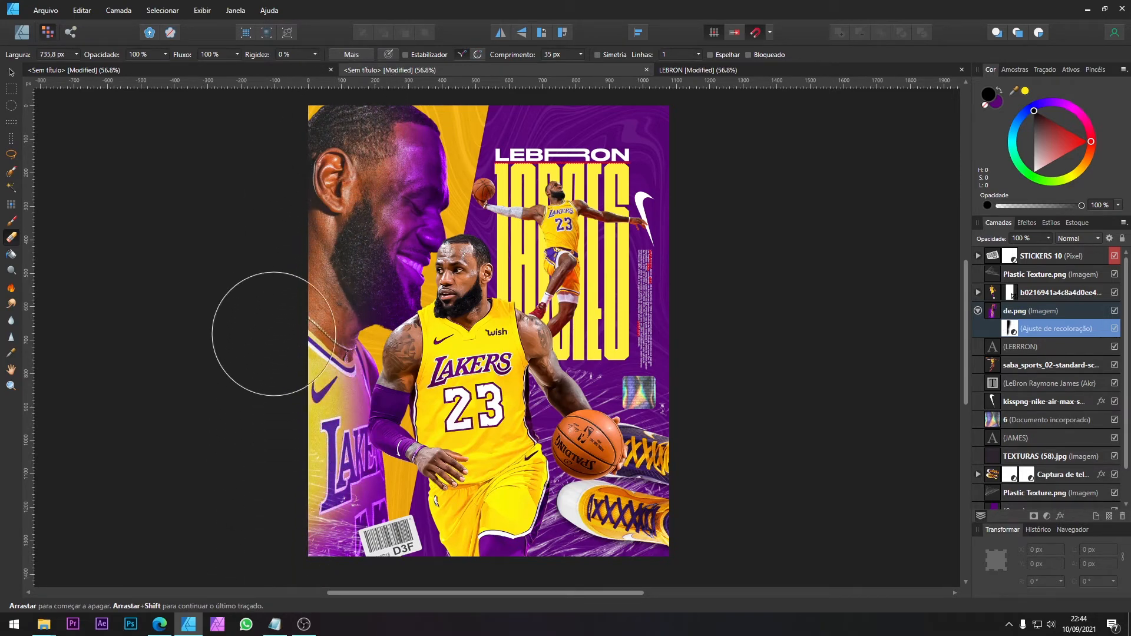
pyautogui.moveTo(260, 543); pyautogui.dragTo(270, 542)
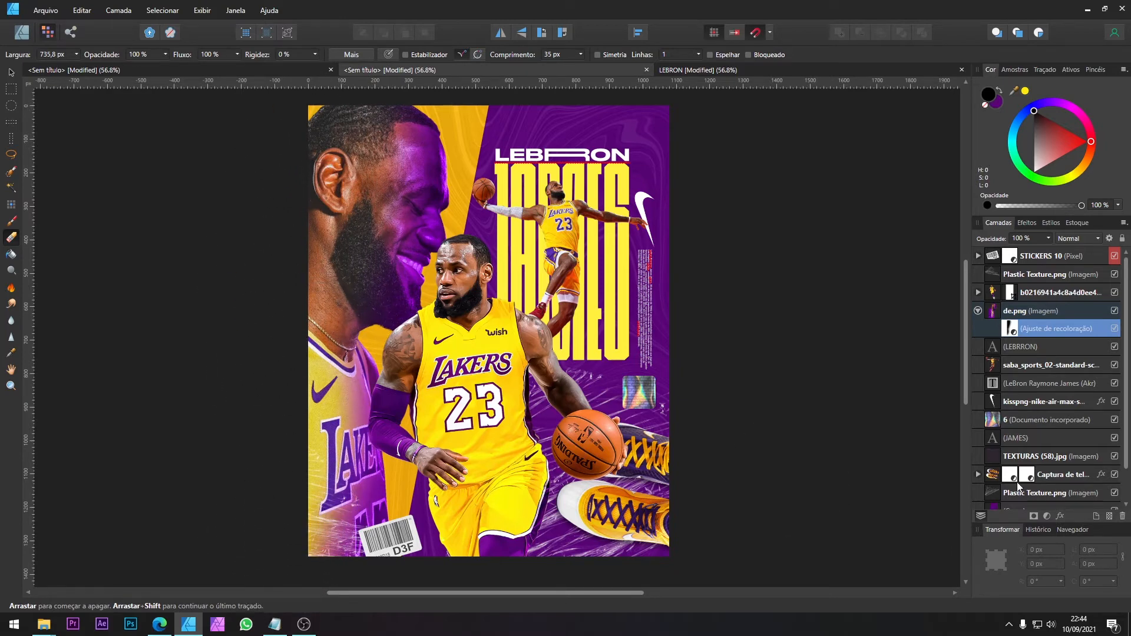
# Step: Add a second Recolor adjustment with hue 40.5° and nest it inside the de.png image layer
pyautogui.click(1047, 516)
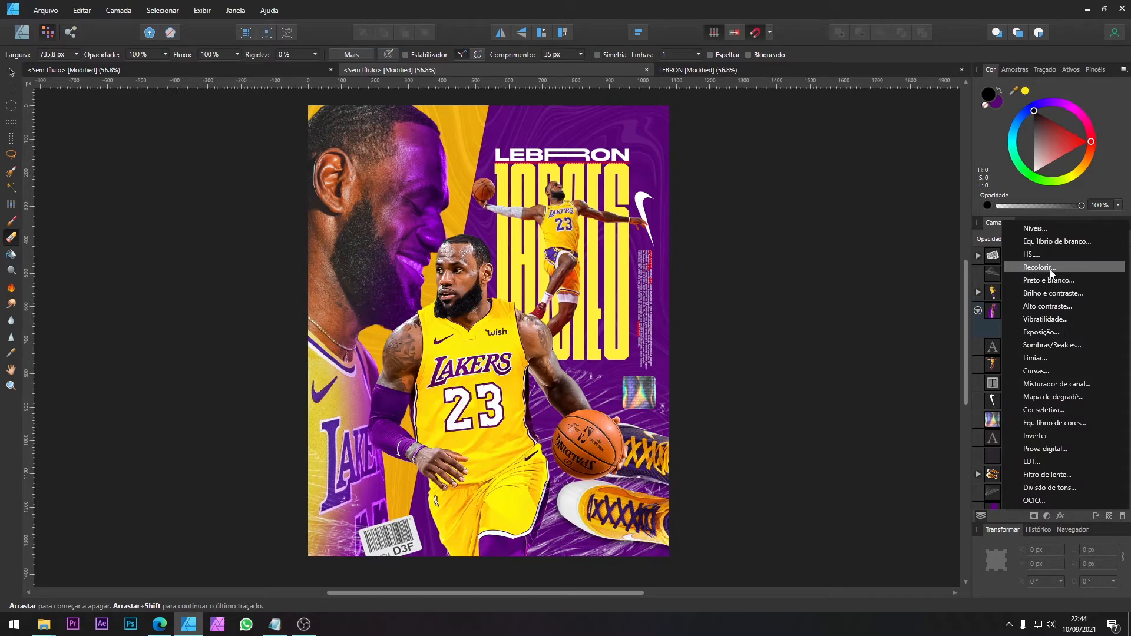
pyautogui.click(1049, 269)
pyautogui.moveTo(899, 451); pyautogui.dragTo(821, 452)
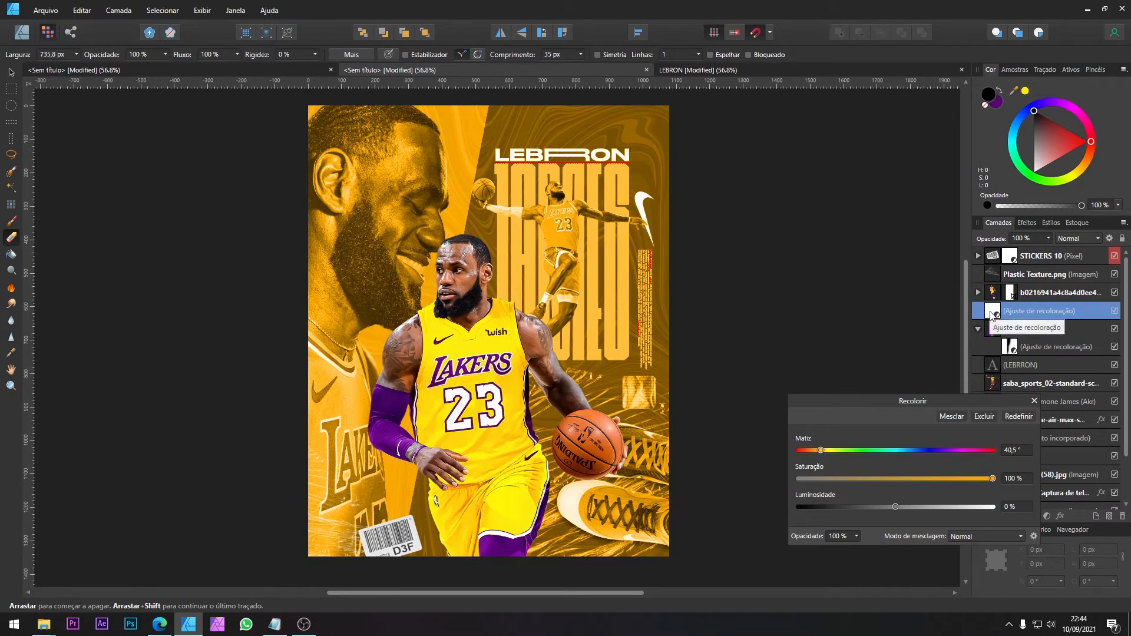
pyautogui.moveTo(988, 313); pyautogui.dragTo(1009, 341)
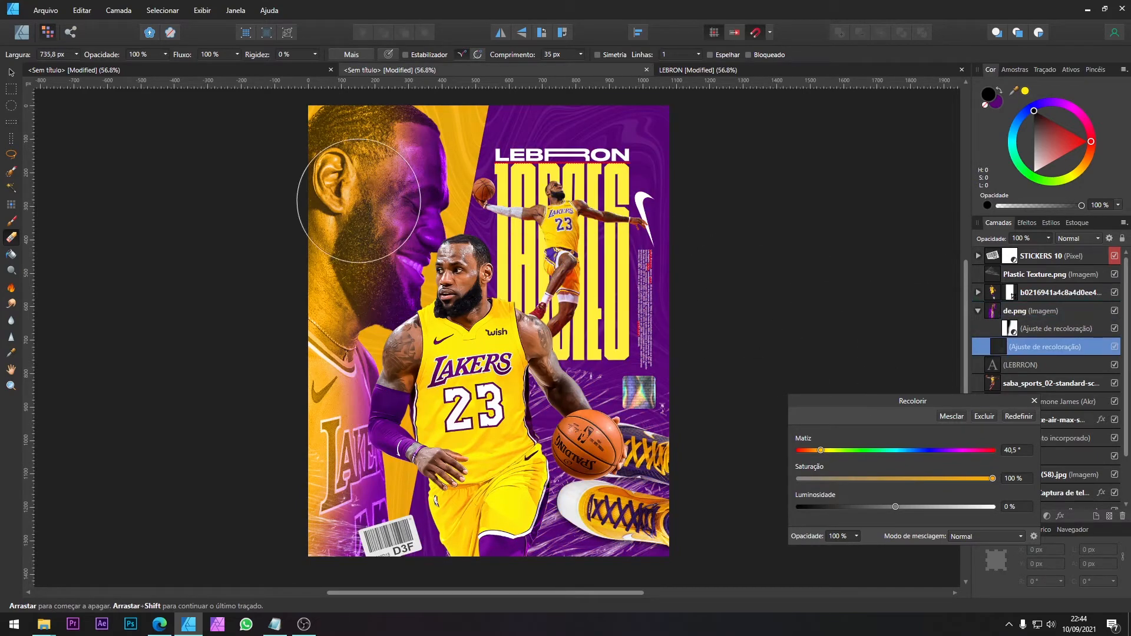
# Step: Try erasing part of the golden recolouring on the large face, and lower that adjustment's opacity to 41%
pyautogui.moveTo(309, 375)
pyautogui.mouseDown()
pyautogui.moveTo(365, 417)
pyautogui.moveTo(382, 279)
pyautogui.moveTo(442, 151)
pyautogui.moveTo(333, 272)
pyautogui.mouseUp()
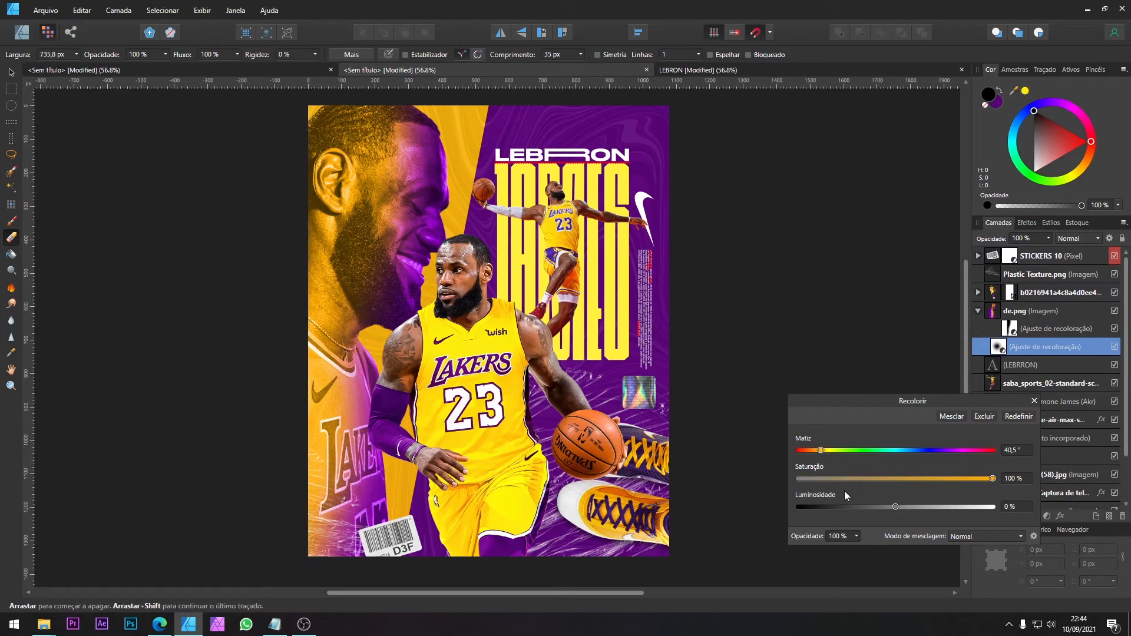
pyautogui.click(348, 154)
pyautogui.click(1048, 238)
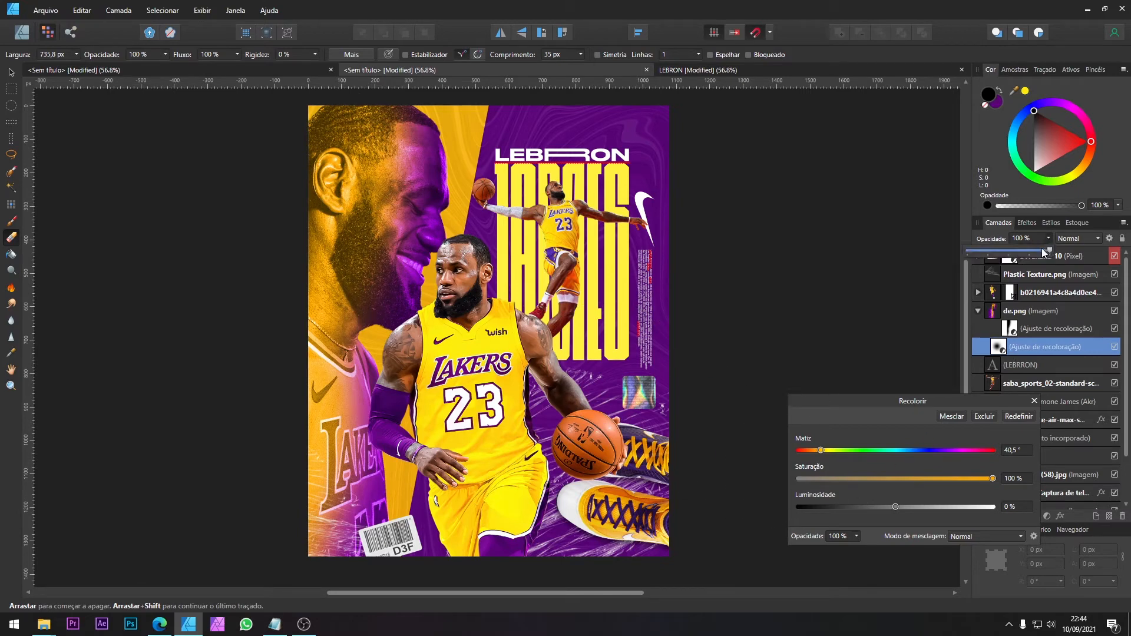
pyautogui.moveTo(1048, 250); pyautogui.dragTo(1001, 260)
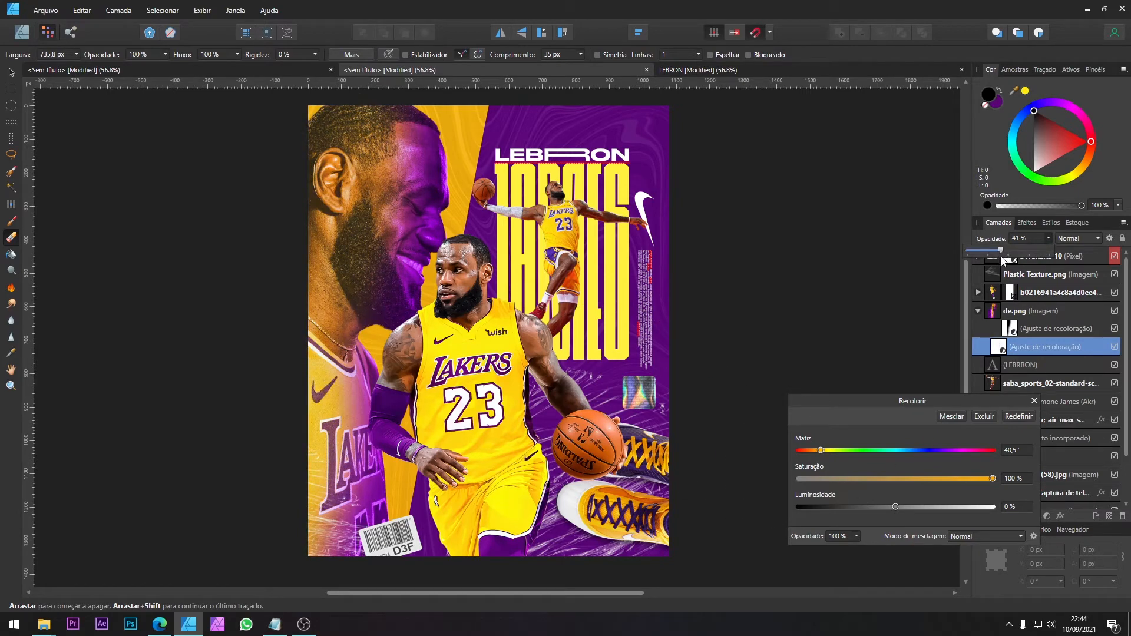
# Step: Lower the opacity of the purple Recolor adjustment on the large face to 68%
pyautogui.click(1017, 333)
pyautogui.click(1012, 330)
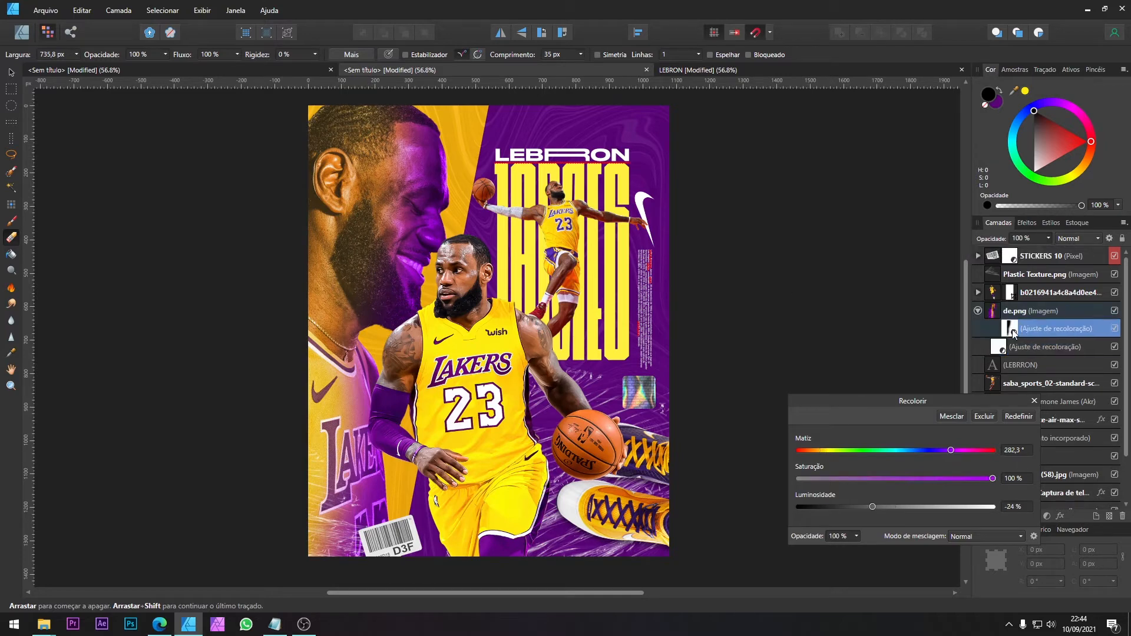
pyautogui.click(1049, 239)
pyautogui.moveTo(1050, 251); pyautogui.dragTo(1023, 252)
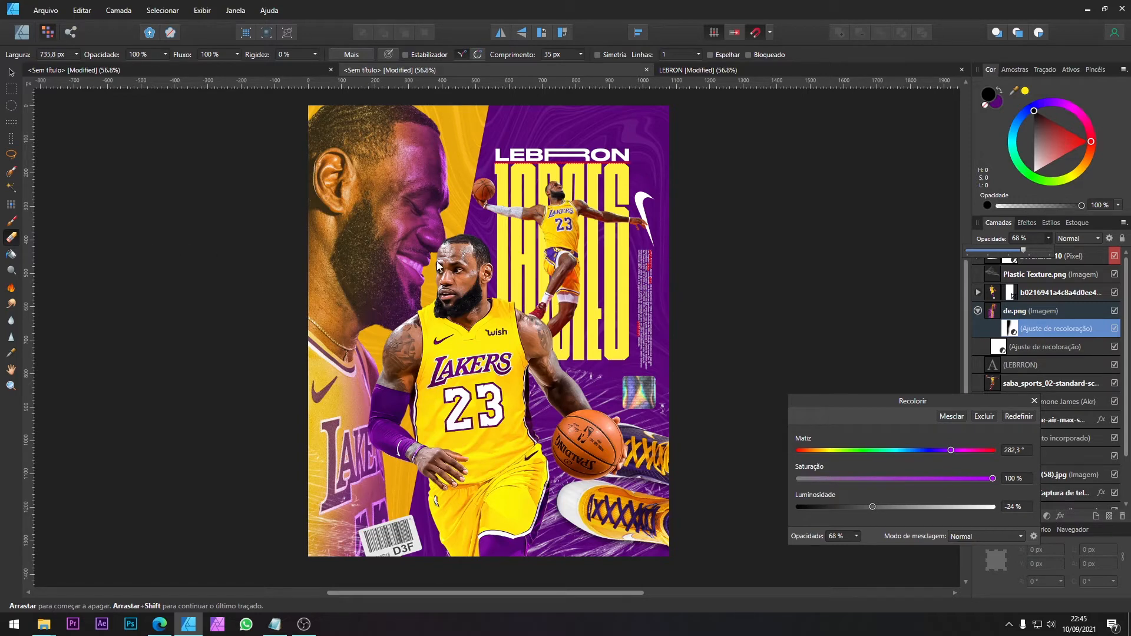
pyautogui.click(1034, 401)
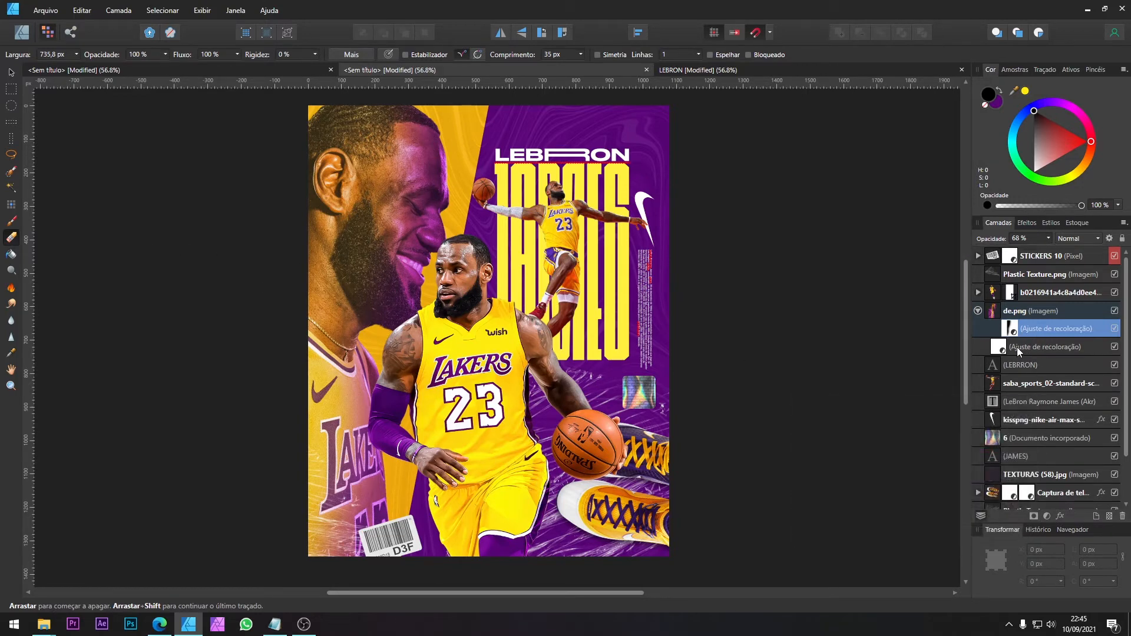
# Step: Set the golden Recolor adjustment's blend mode to Clarear (Lighten) and its opacity to 71%
pyautogui.click(999, 350)
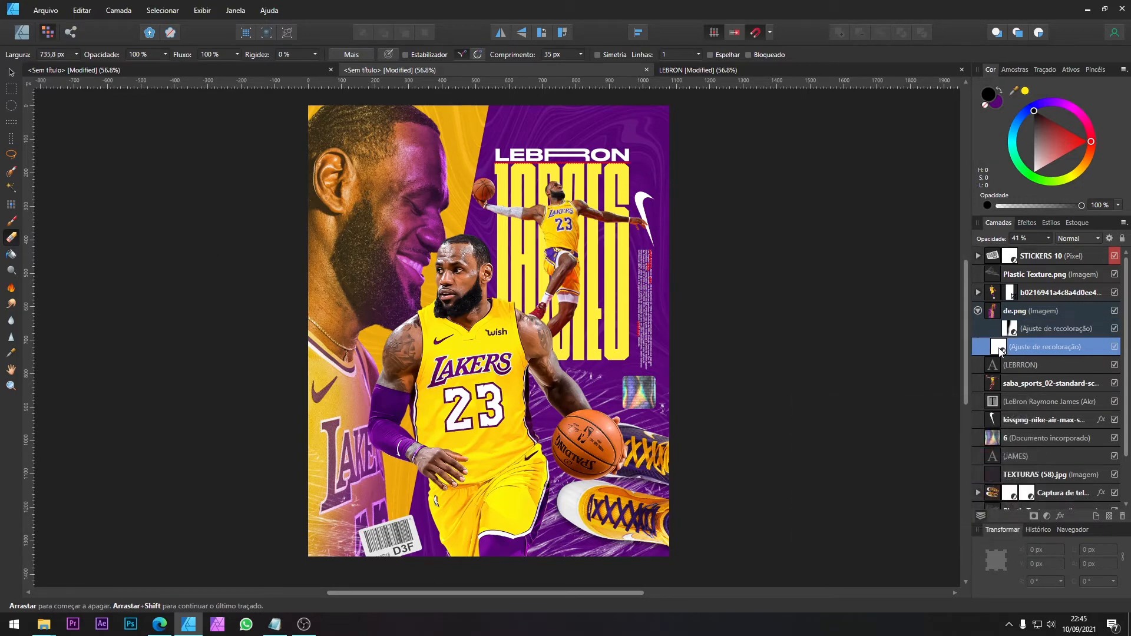
pyautogui.click(1077, 237)
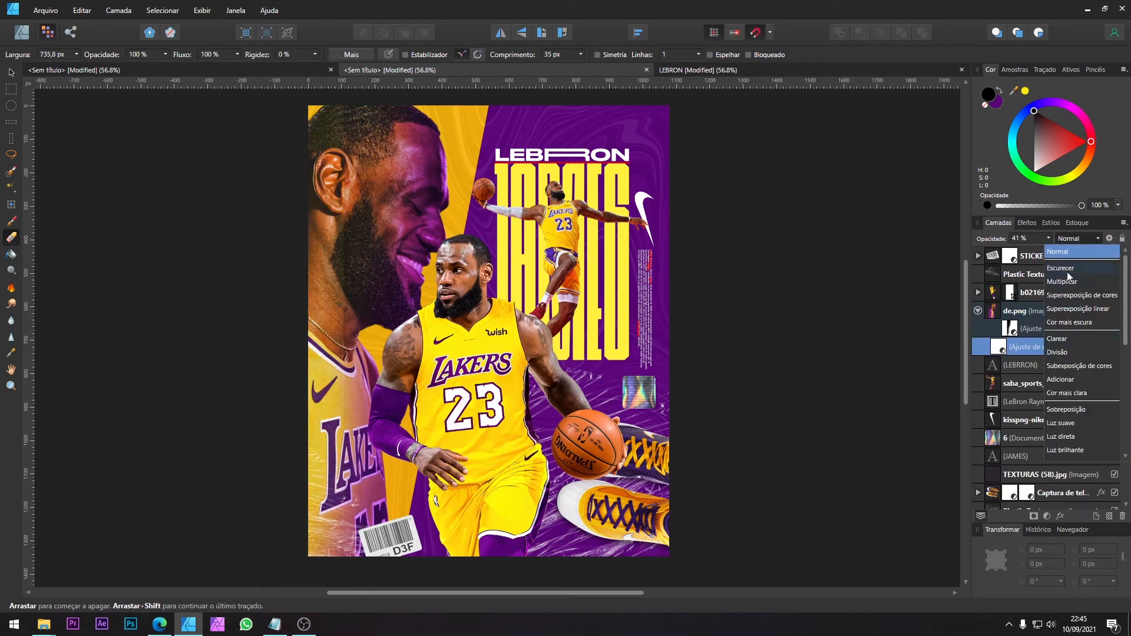
pyautogui.scroll(-1, 1077, 355)
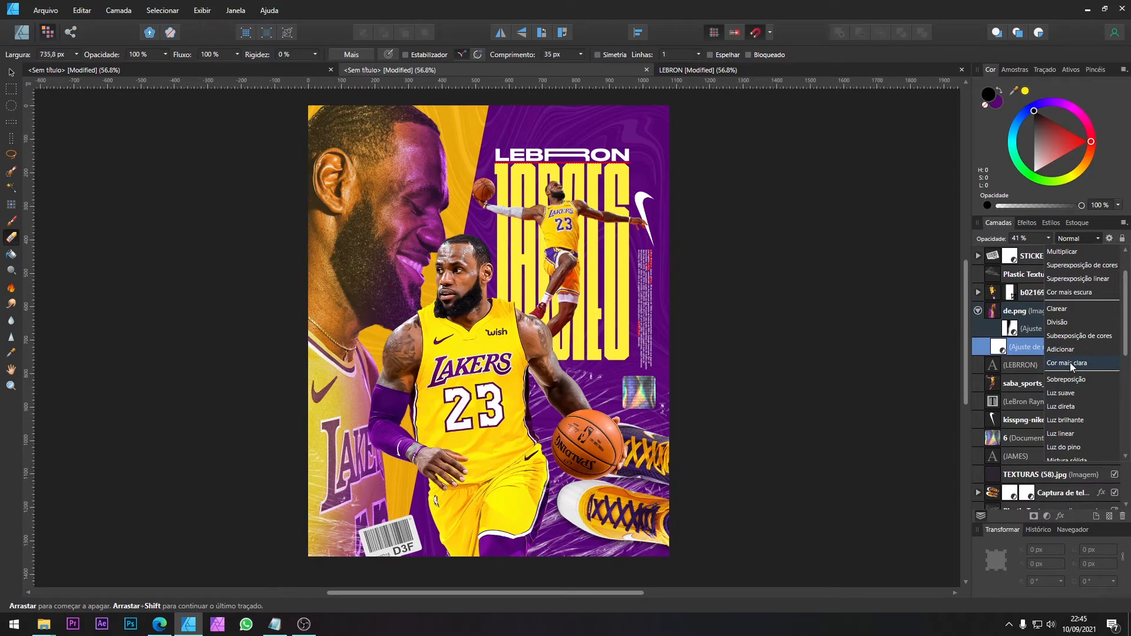
pyautogui.click(1064, 312)
pyautogui.click(1049, 239)
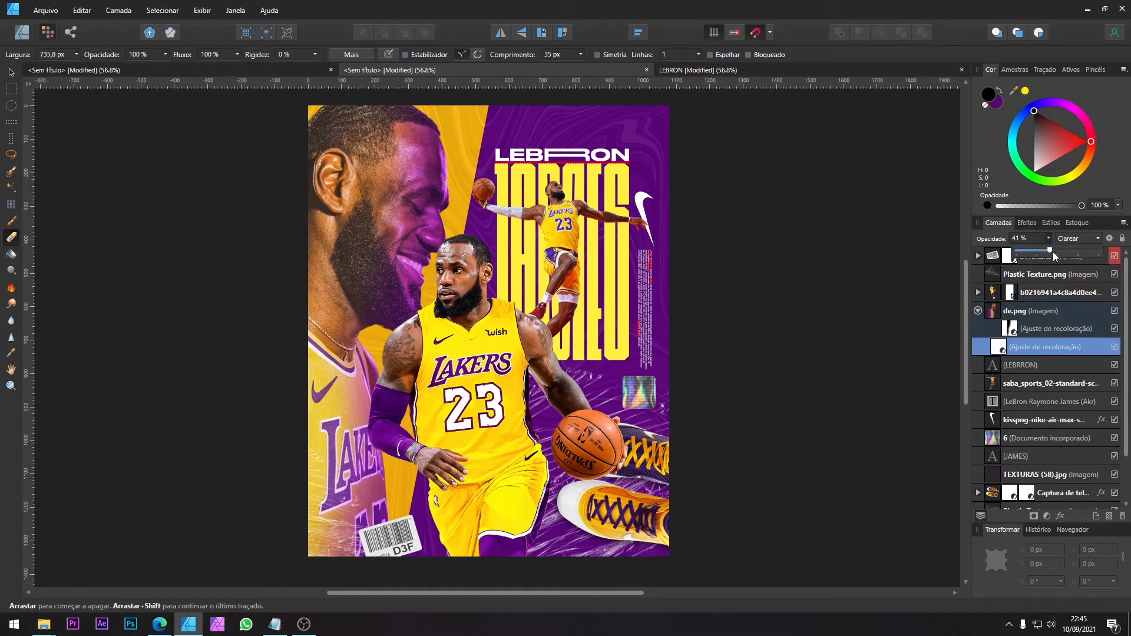
pyautogui.moveTo(1052, 252); pyautogui.dragTo(1074, 254)
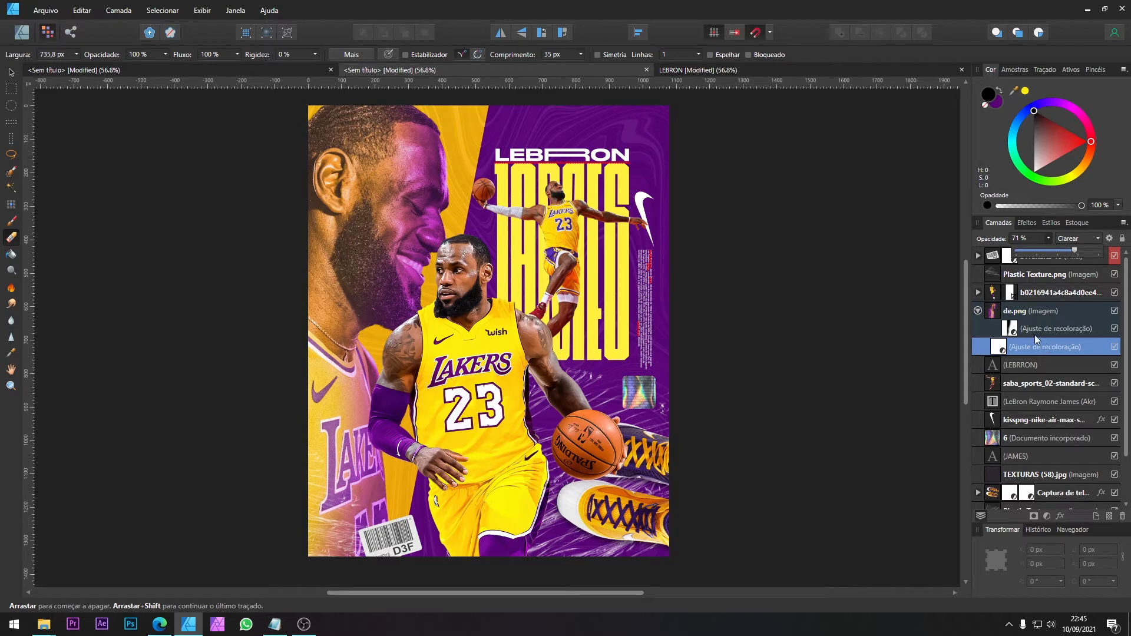
# Step: Keep the purple Recolor adjustment's blend mode at Normal and set its opacity to 50%
pyautogui.click(1035, 330)
pyautogui.click(1067, 239)
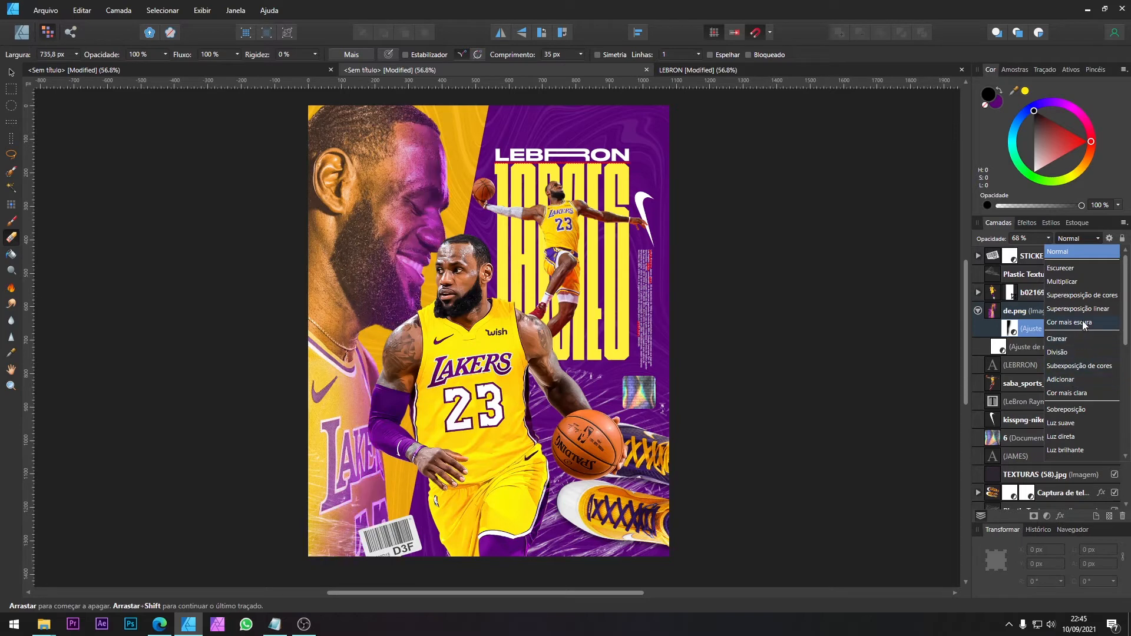
pyautogui.click(1050, 237)
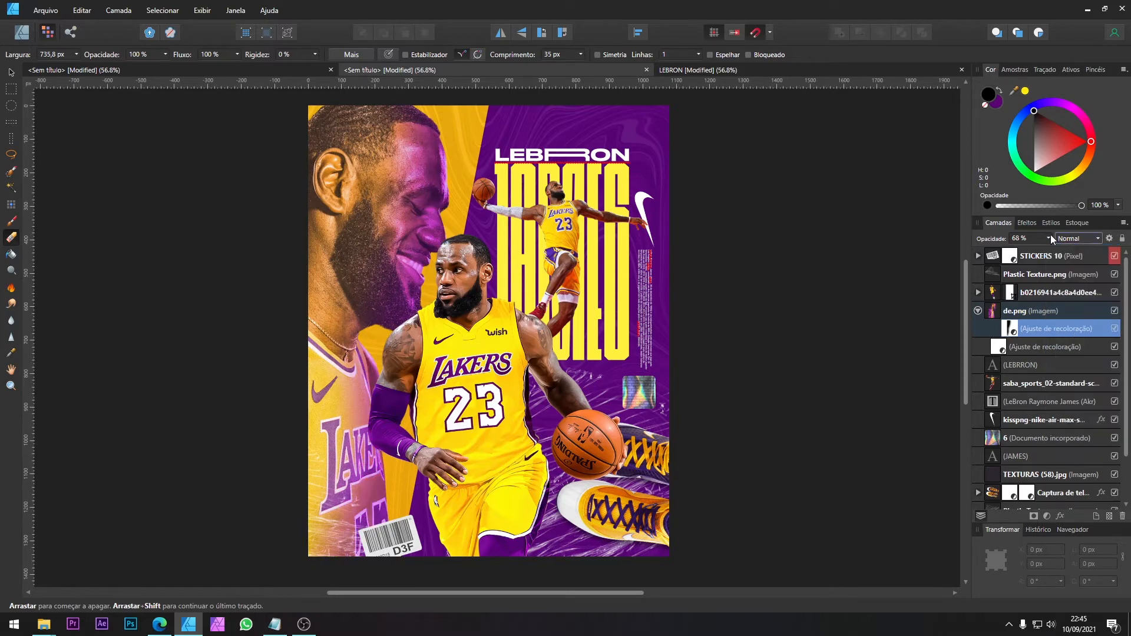
pyautogui.click(1048, 238)
pyautogui.moveTo(1040, 245)
pyautogui.mouseDown()
pyautogui.moveTo(1024, 251)
pyautogui.moveTo(1037, 251)
pyautogui.mouseUp()
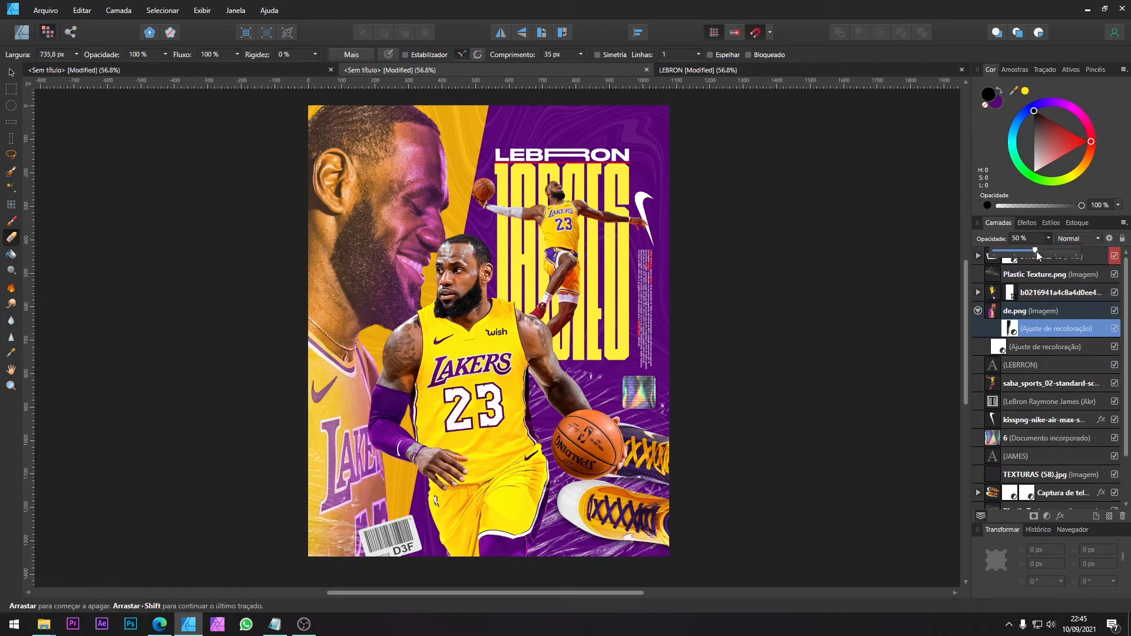
# Step: Check the LEBRON reference document, then add a Brightness/Contrast adjustment to the large face with brightness -21% and contrast 23%
pyautogui.click(702, 73)
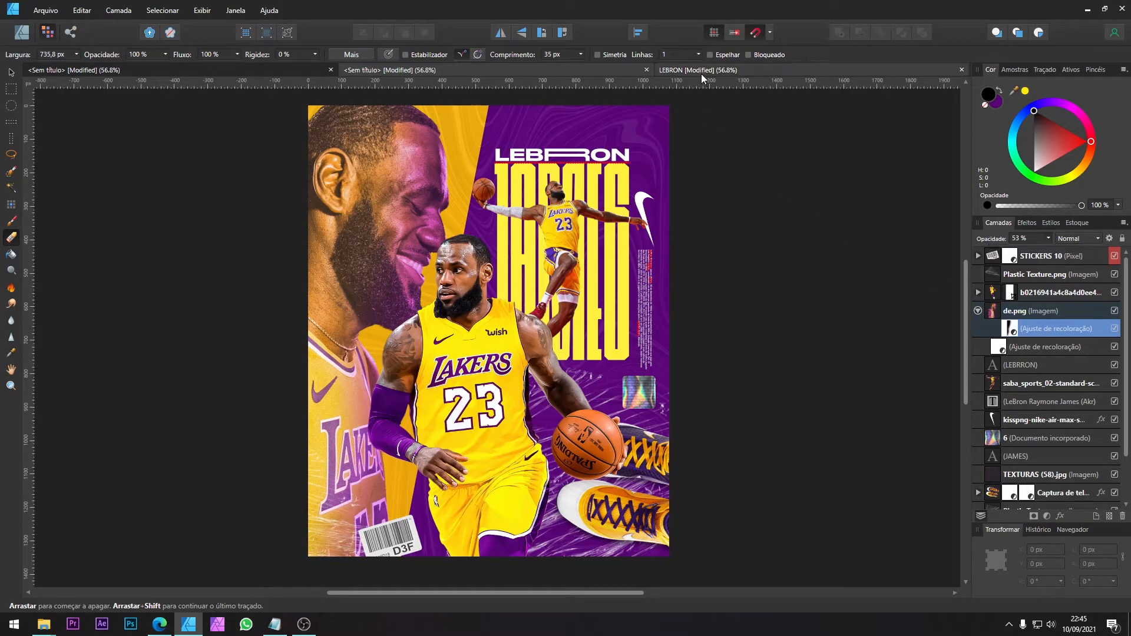
pyautogui.click(689, 65)
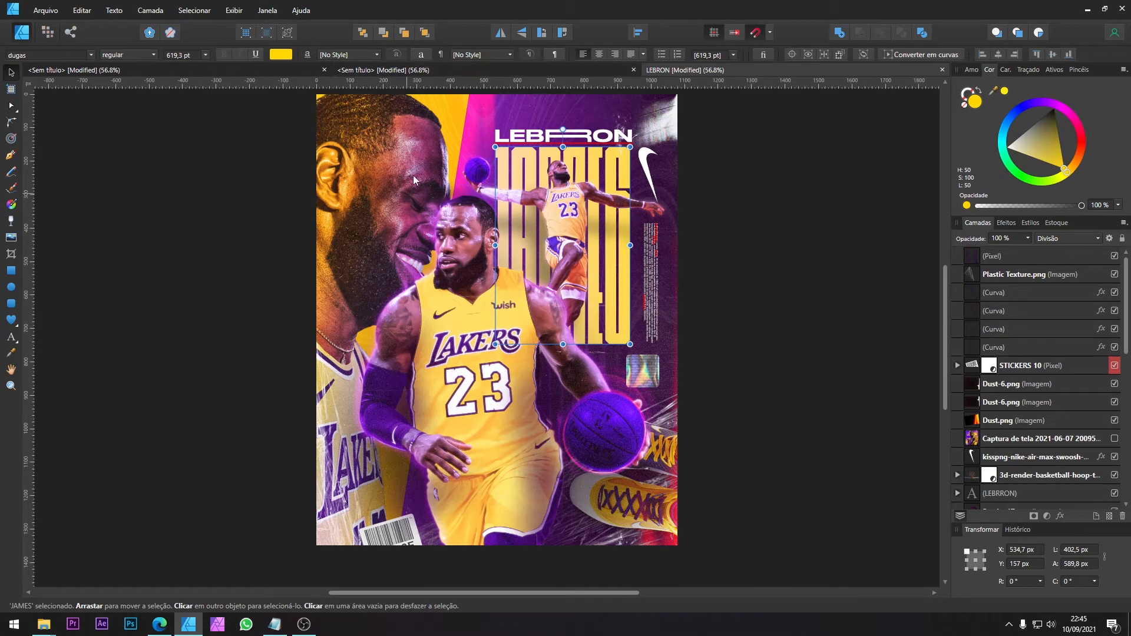
pyautogui.click(440, 72)
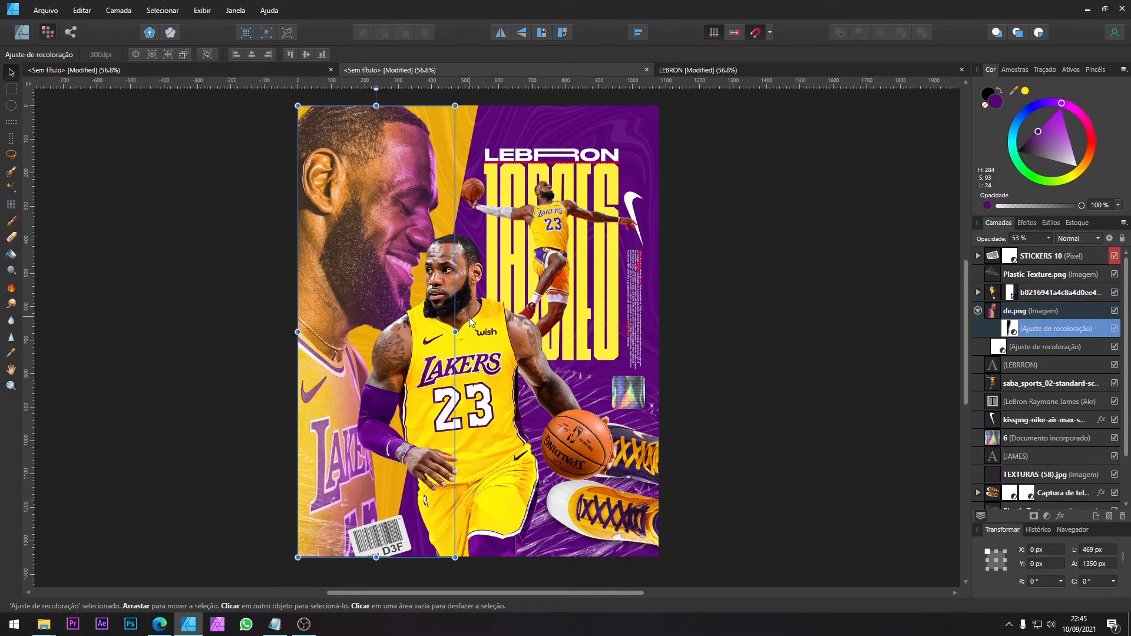
pyautogui.click(1044, 311)
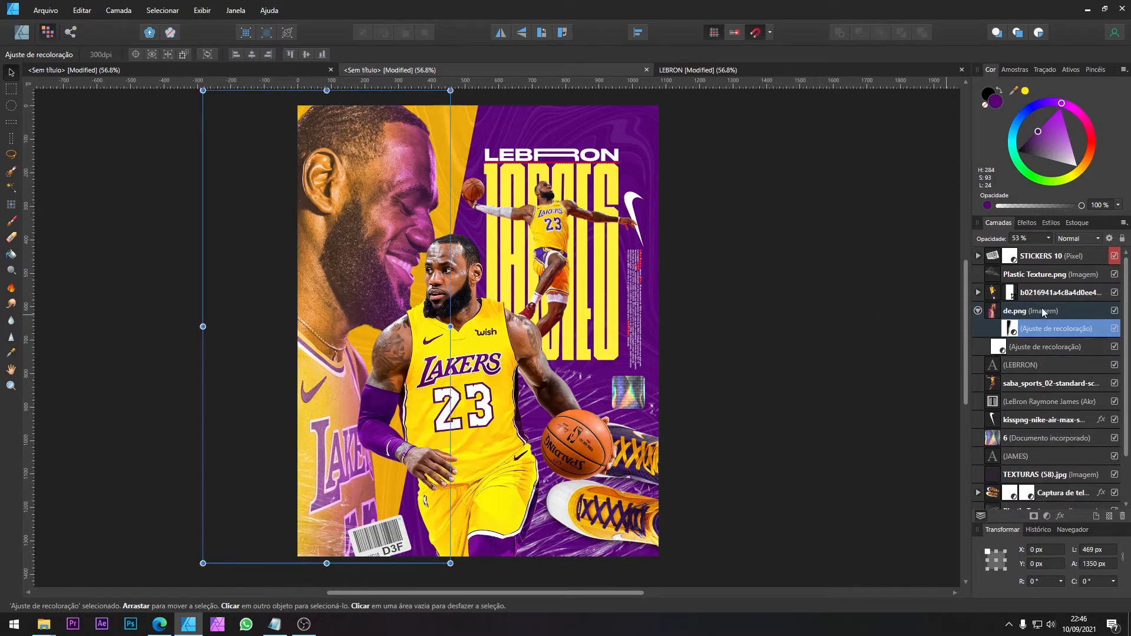
pyautogui.click(1048, 517)
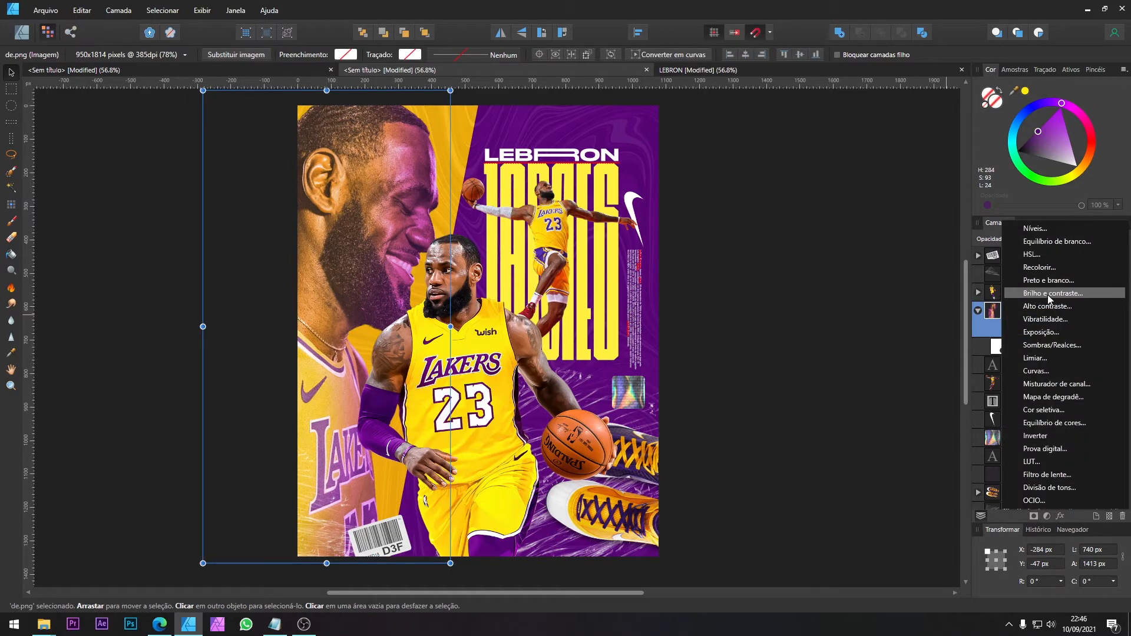
pyautogui.click(1048, 295)
pyautogui.moveTo(894, 473); pyautogui.dragTo(876, 473)
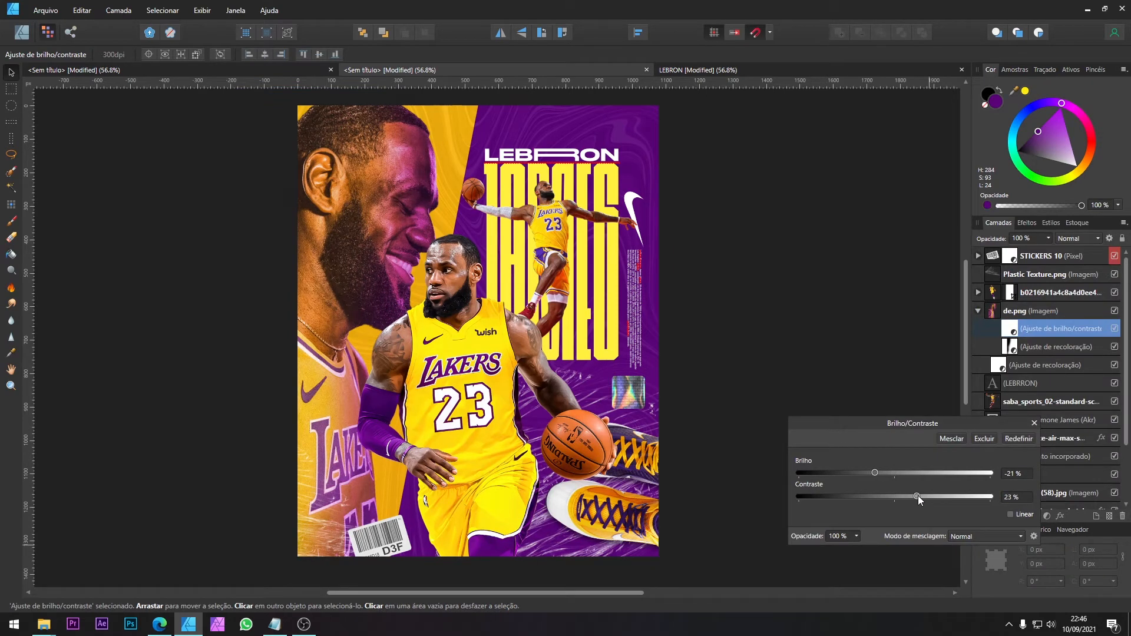
pyautogui.moveTo(923, 495); pyautogui.dragTo(916, 496)
pyautogui.click(1034, 423)
# Step: Compare the poster with the LEBRON reference and set the large face's purple Recolor adjustment to 50% opacity
pyautogui.click(707, 76)
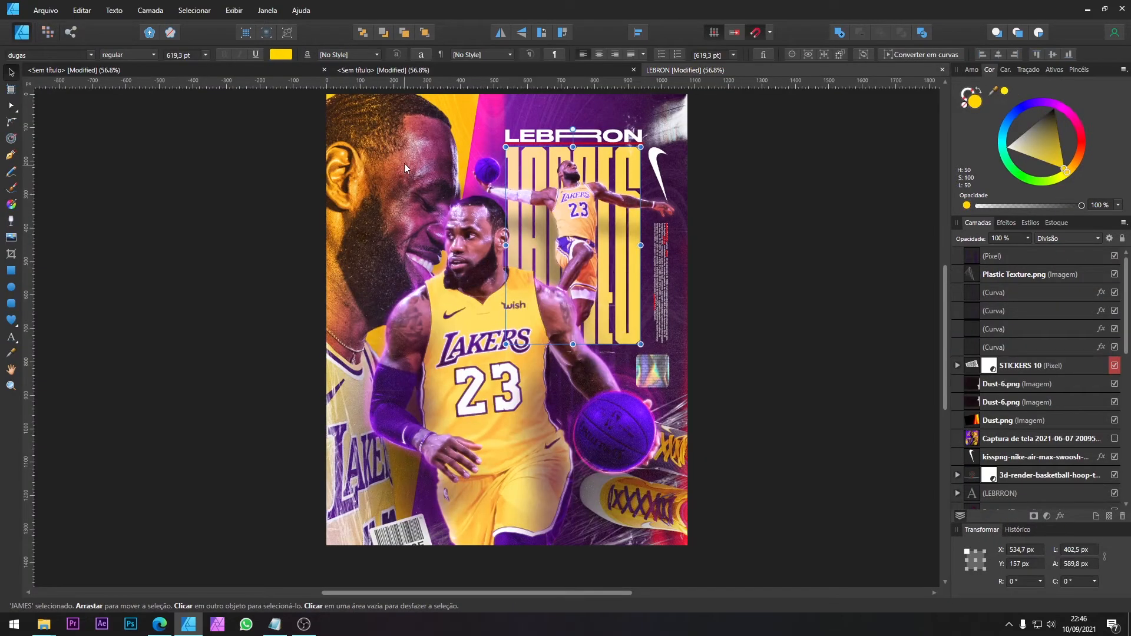
pyautogui.click(448, 70)
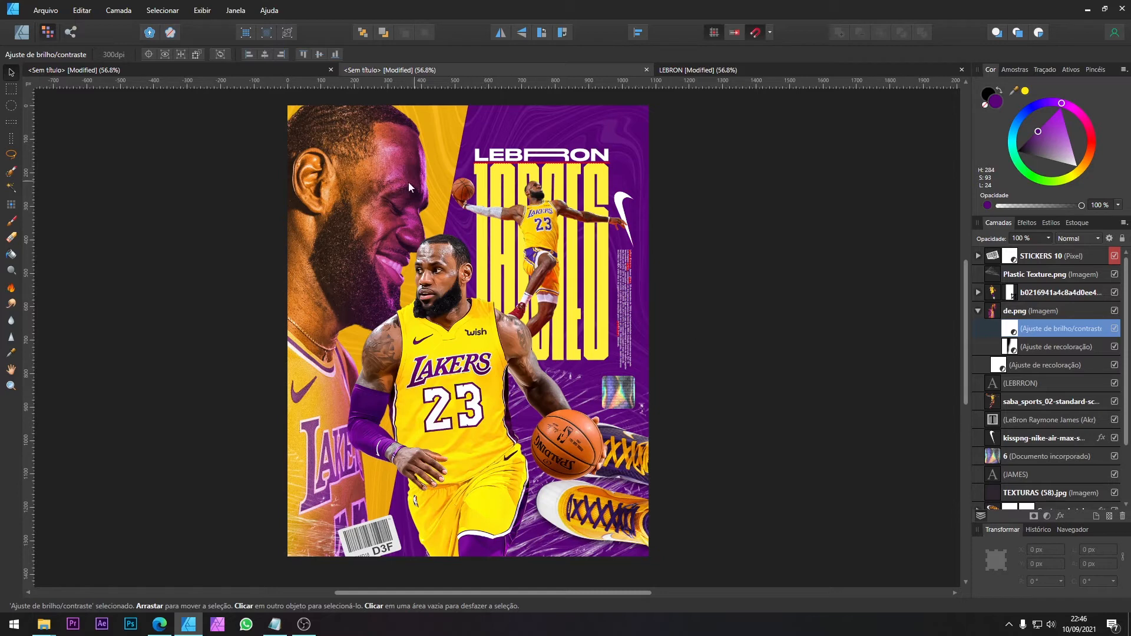
pyautogui.click(1014, 349)
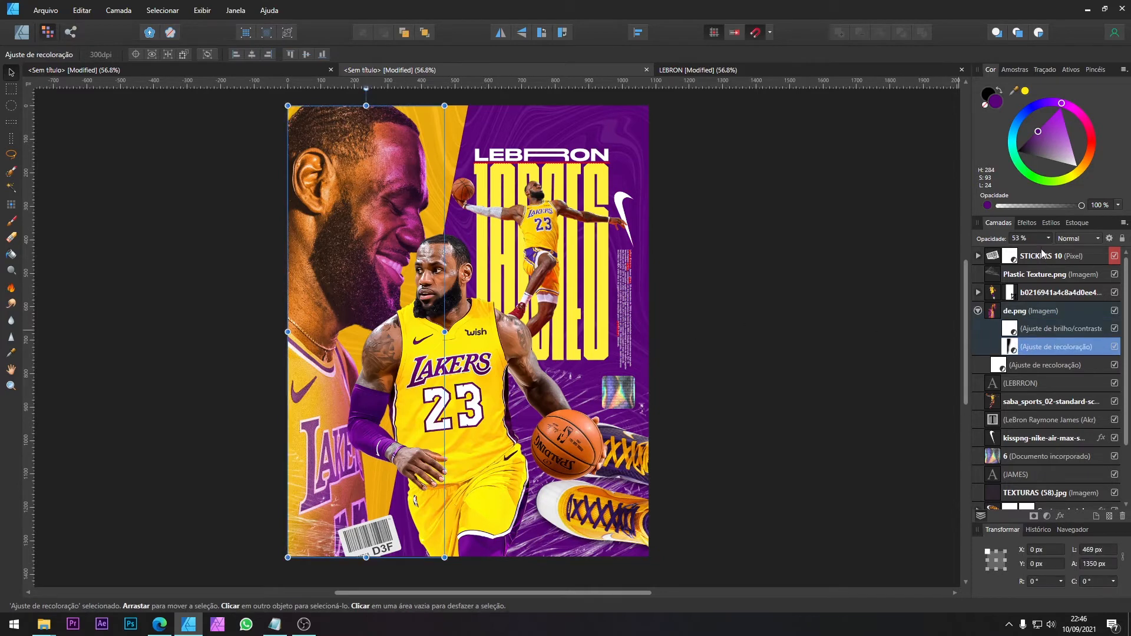
pyautogui.moveTo(1048, 238)
pyautogui.mouseDown()
pyautogui.moveTo(1033, 251)
pyautogui.moveTo(1050, 243)
pyautogui.mouseUp()
pyautogui.click(1030, 331)
pyautogui.click(978, 310)
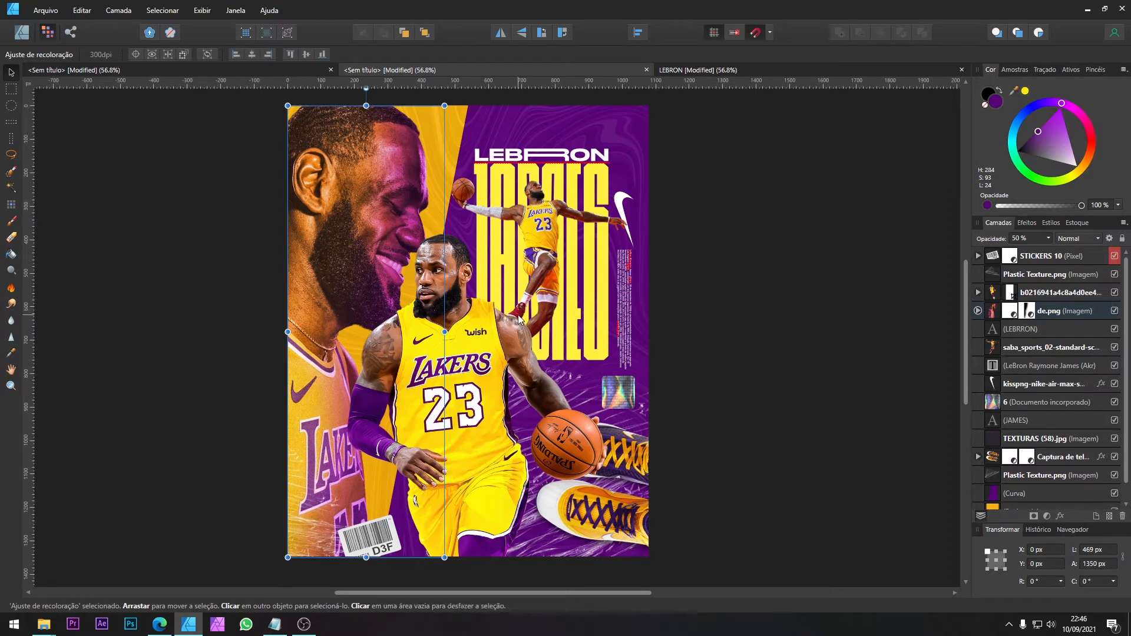
# Step: Add a Color Balance adjustment to the central player, with shadows at Cyan/Red -6%, Magenta/Green -15% and Yellow/Blue 11%
pyautogui.click(489, 303)
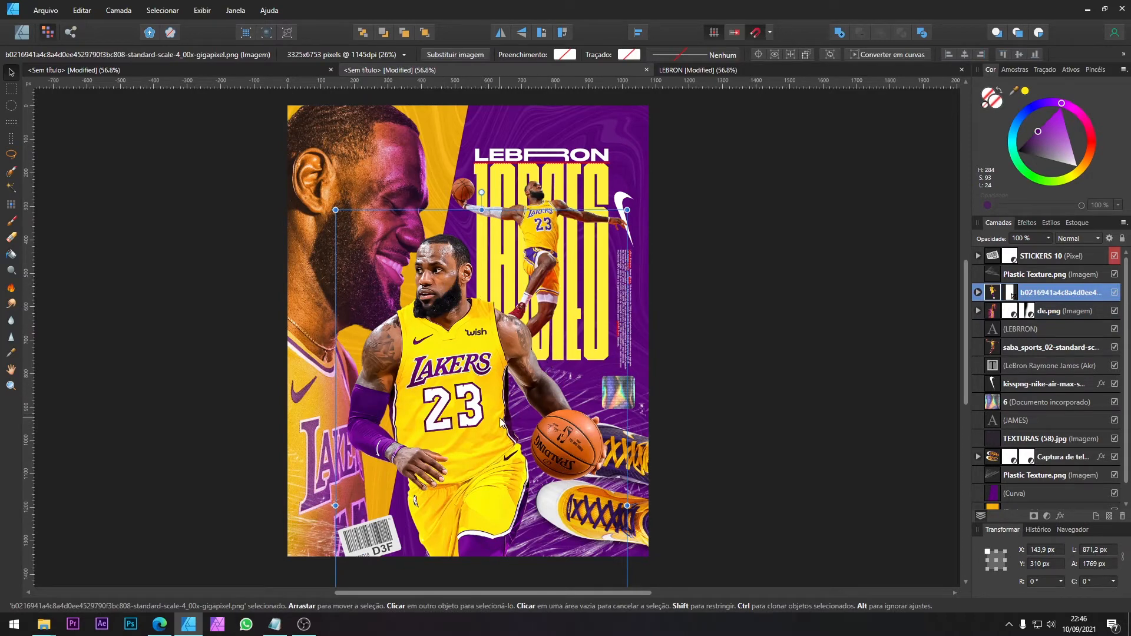
pyautogui.click(693, 72)
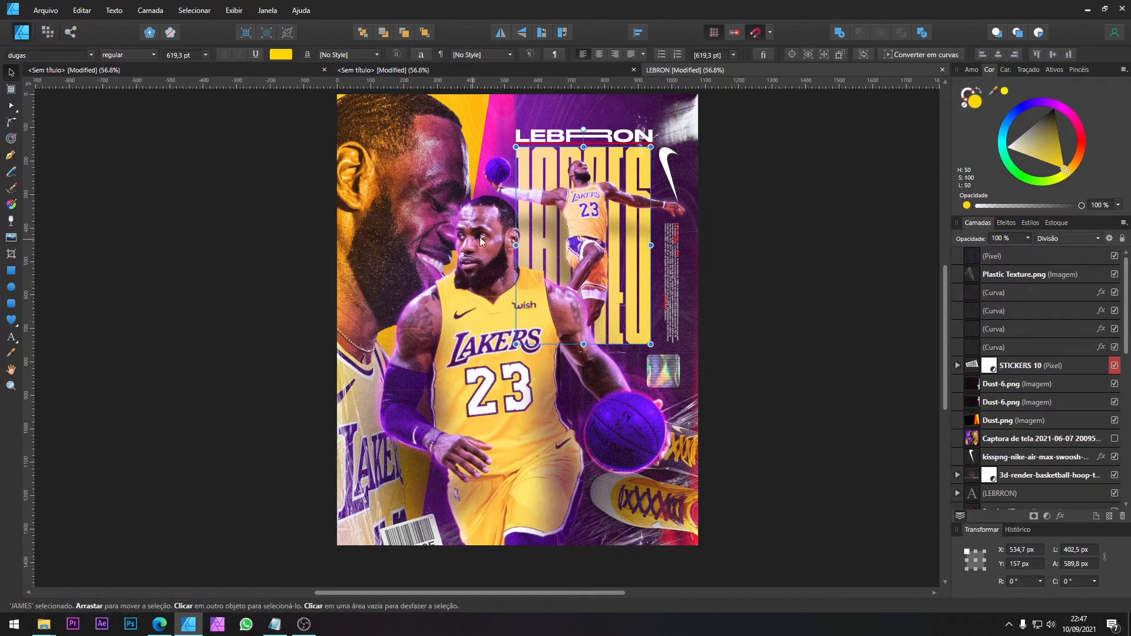
pyautogui.click(507, 76)
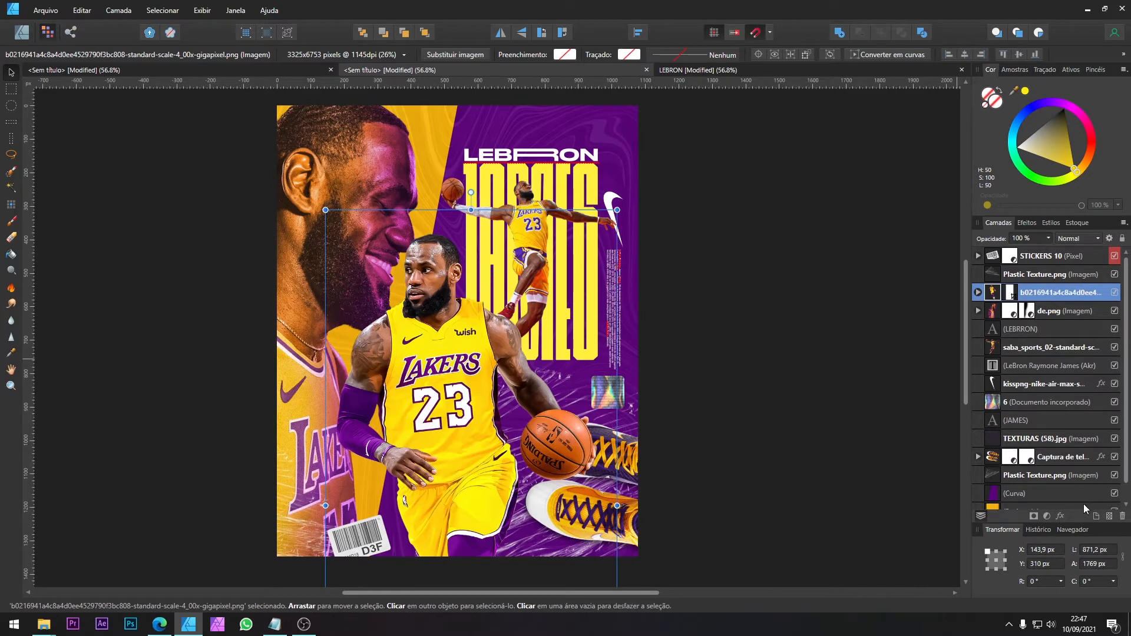
pyautogui.click(1046, 516)
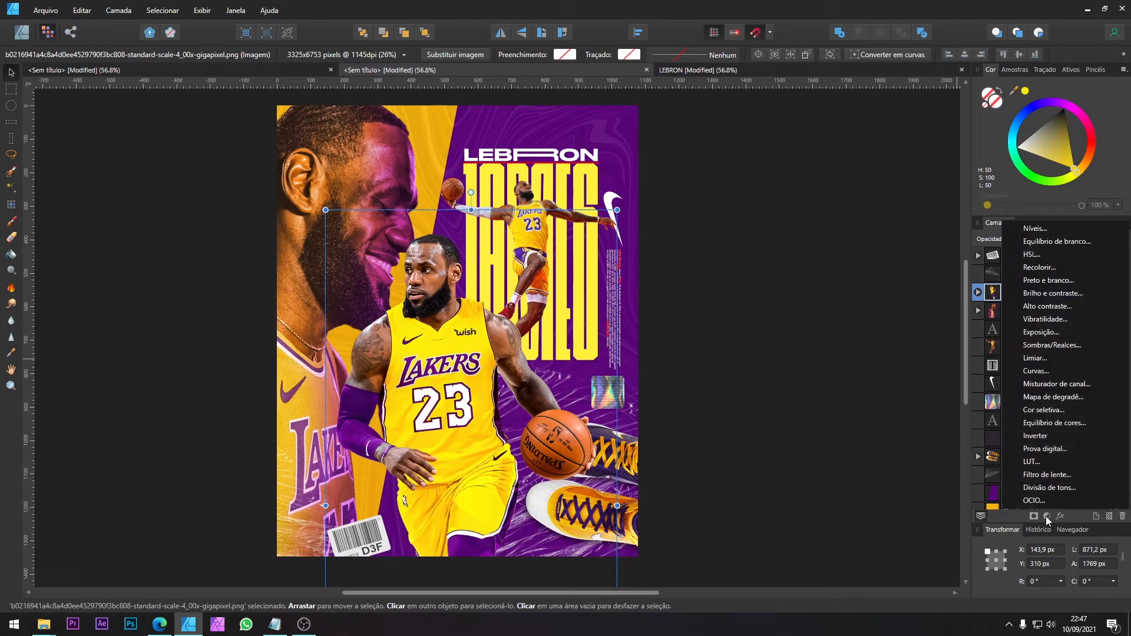
pyautogui.click(1054, 422)
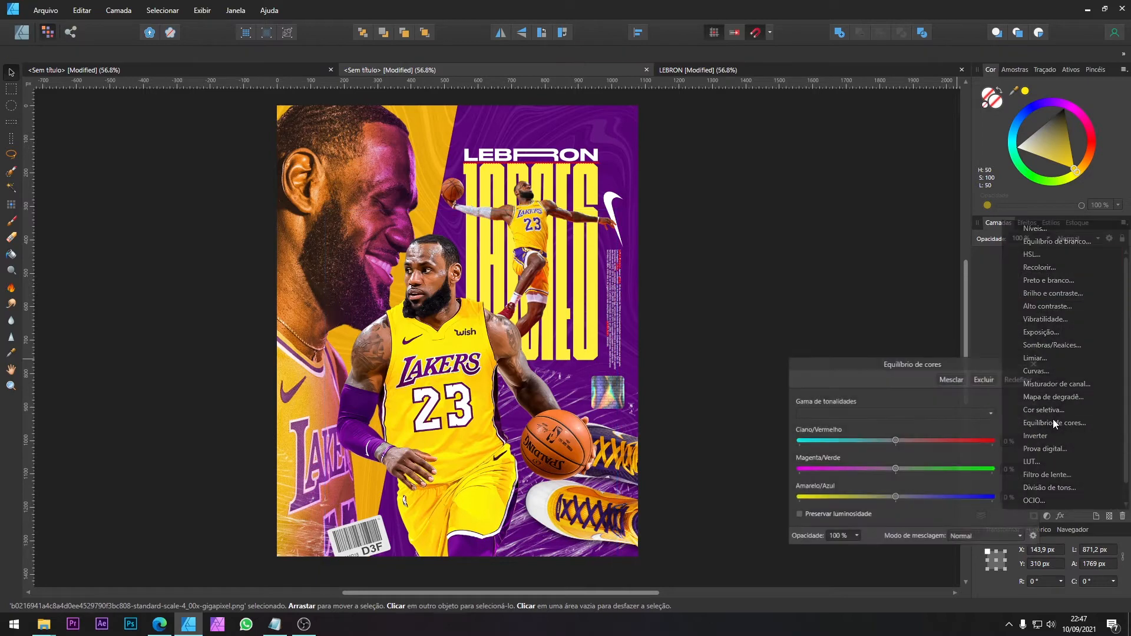
pyautogui.click(851, 413)
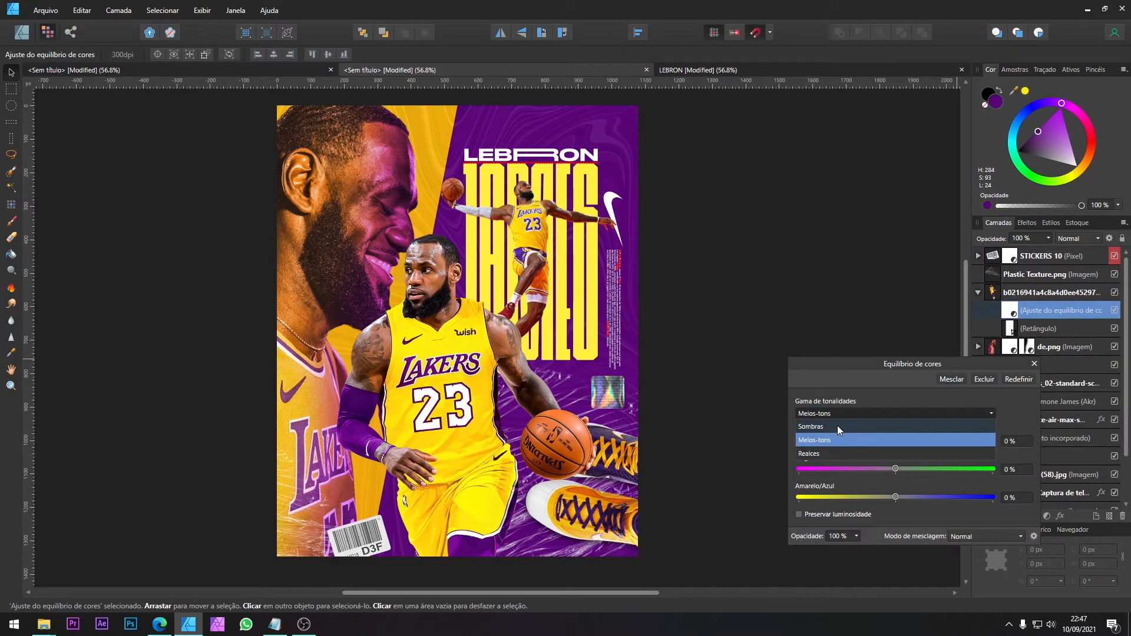
pyautogui.click(837, 426)
pyautogui.moveTo(893, 442); pyautogui.dragTo(906, 494)
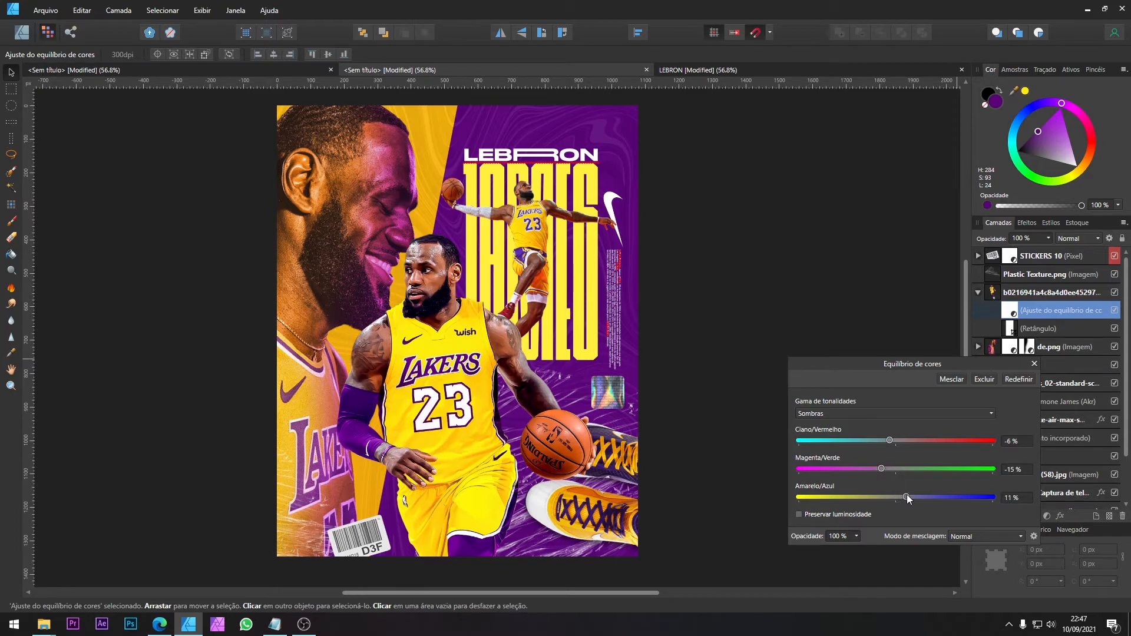
# Step: Set the central player's Color Balance midtones to Cyan/Red -24%, Magenta/Green -10% and Yellow/Blue 21%
pyautogui.click(892, 415)
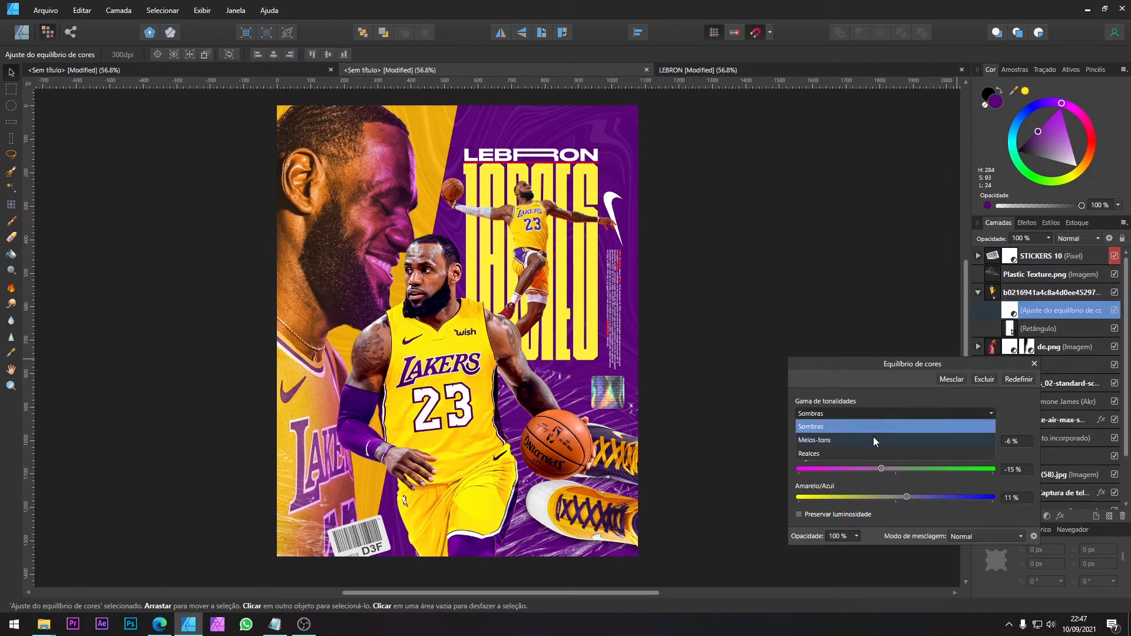
pyautogui.click(840, 440)
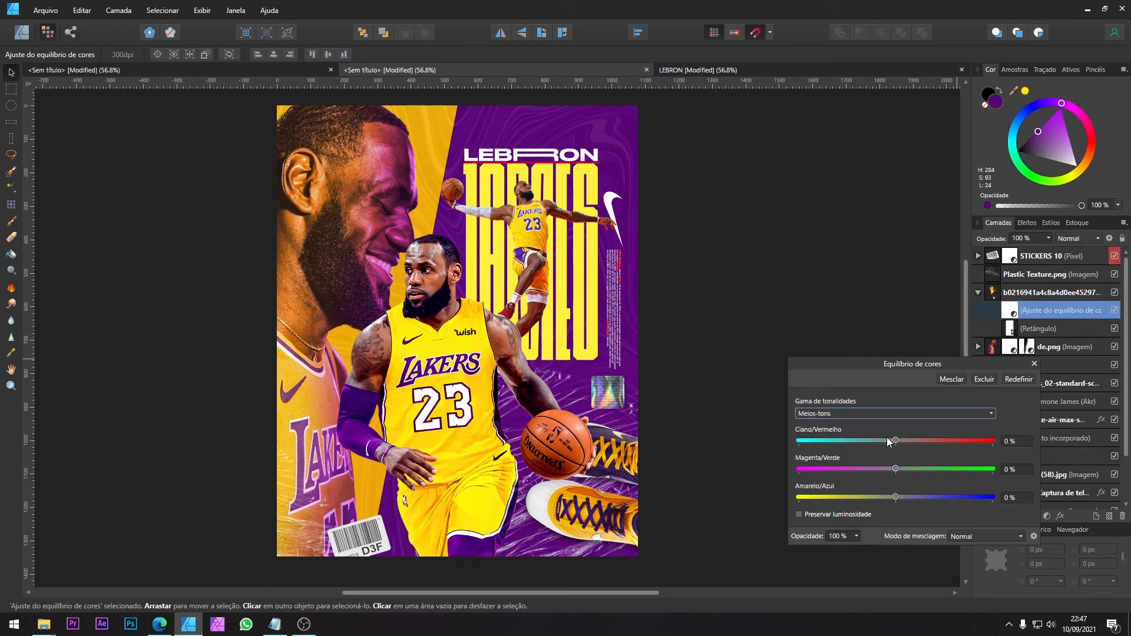
pyautogui.moveTo(893, 437); pyautogui.dragTo(915, 496)
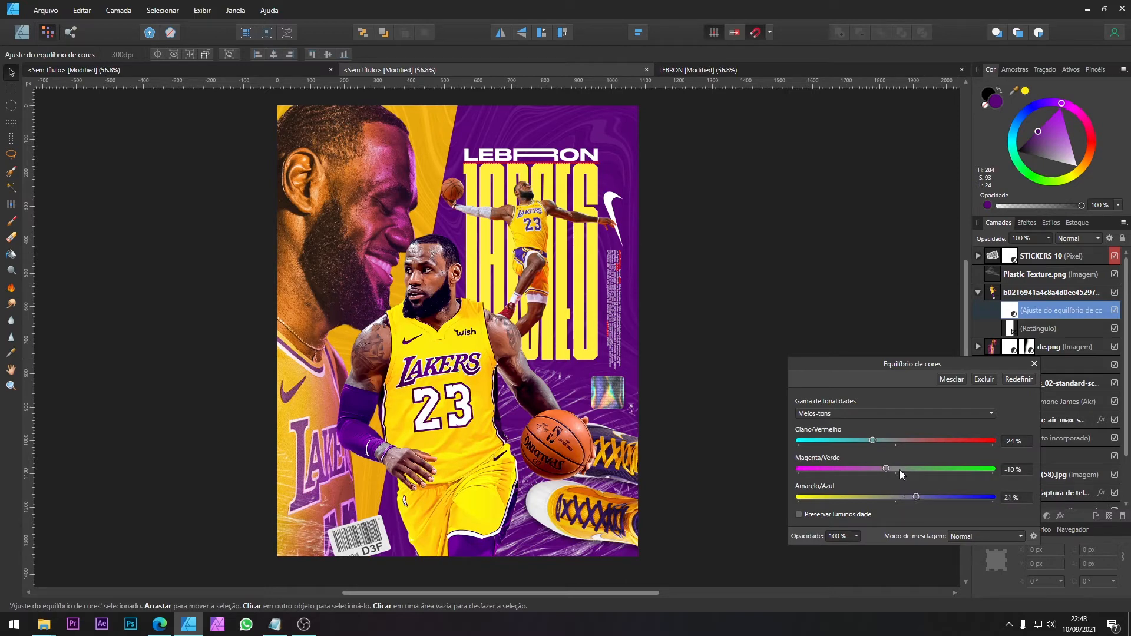
# Step: Set the central player's Color Balance highlights to Cyan/Red -19% and shift them slightly towards magenta and blue
pyautogui.click(876, 413)
pyautogui.click(857, 451)
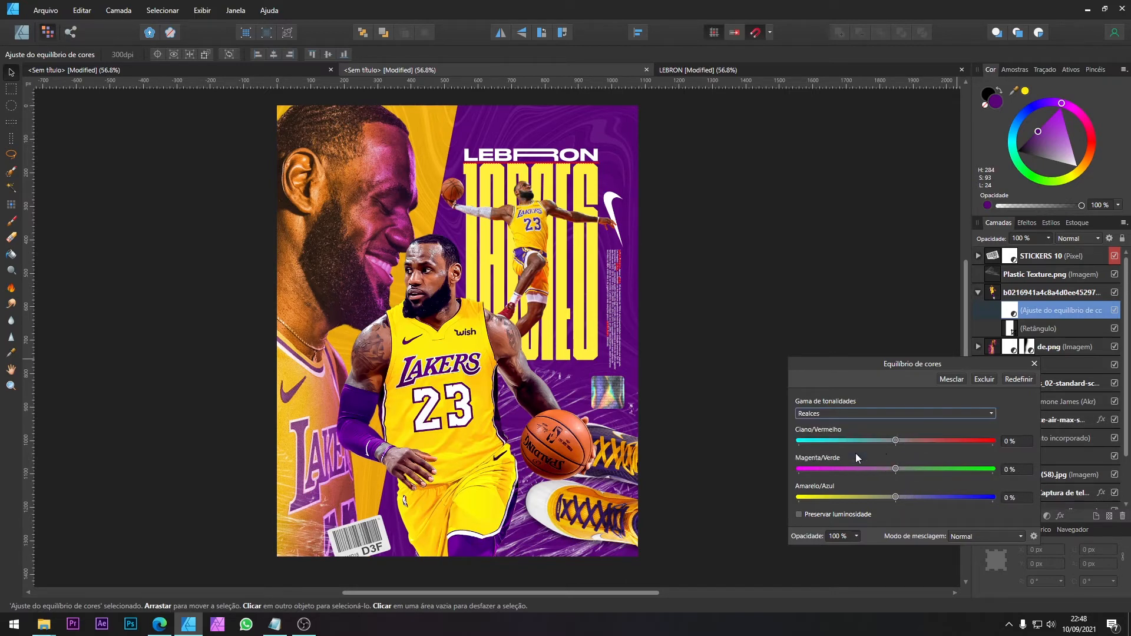
pyautogui.moveTo(894, 442); pyautogui.dragTo(878, 451)
pyautogui.click(889, 469)
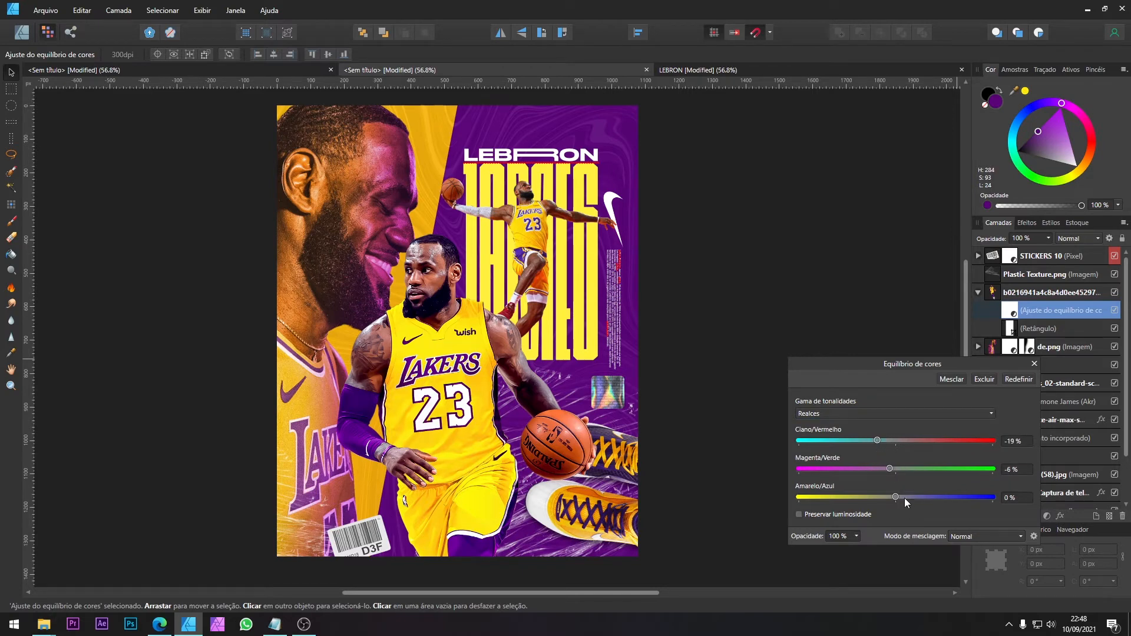
pyautogui.moveTo(896, 498)
pyautogui.mouseDown()
pyautogui.moveTo(916, 496)
pyautogui.moveTo(881, 494)
pyautogui.moveTo(946, 495)
pyautogui.moveTo(869, 496)
pyautogui.moveTo(914, 496)
pyautogui.mouseUp()
pyautogui.moveTo(890, 469); pyautogui.dragTo(888, 469)
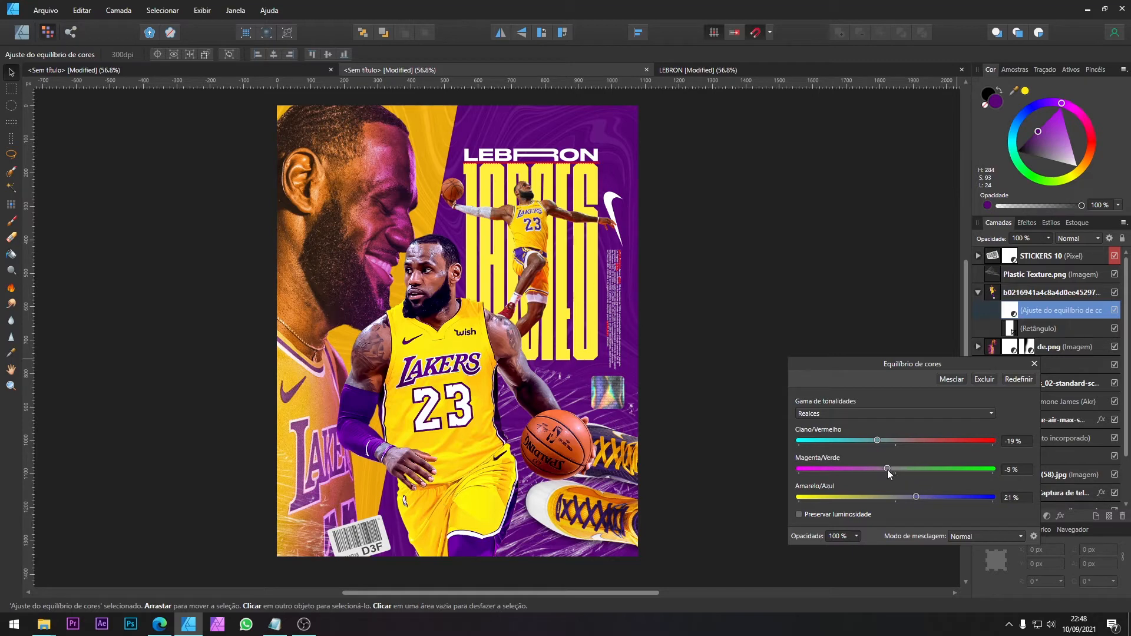
pyautogui.click(1035, 364)
# Step: Toggle the central player's Color Balance adjustment off and on to compare the colours before and after
pyautogui.click(1114, 310)
pyautogui.click(1115, 311)
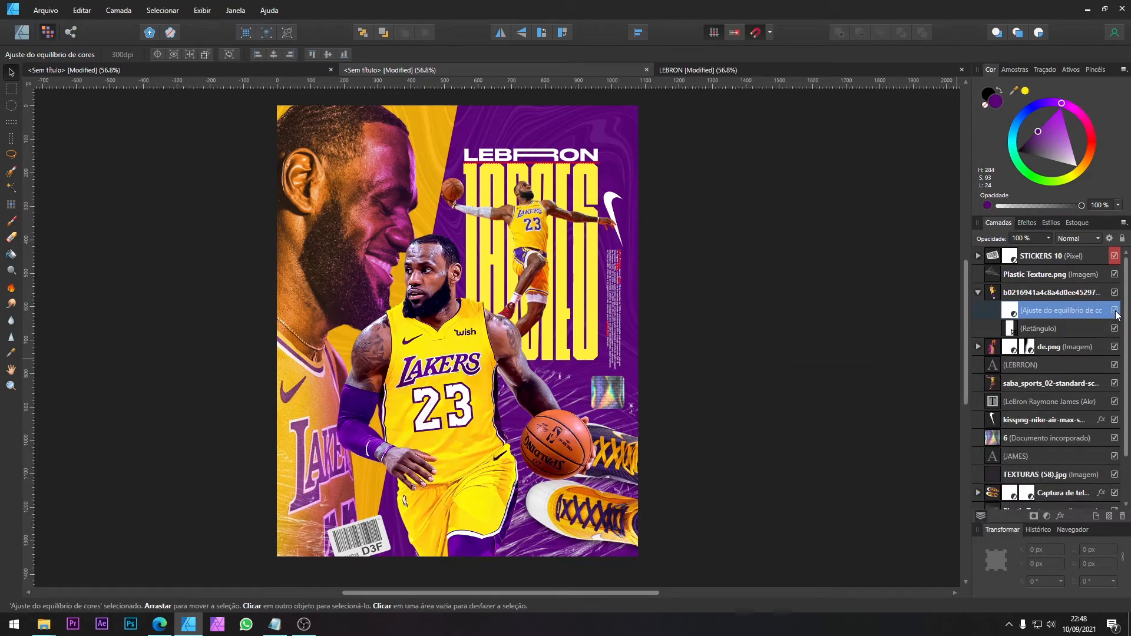
pyautogui.click(1114, 311)
pyautogui.click(1115, 311)
pyautogui.click(1115, 310)
pyautogui.click(1114, 311)
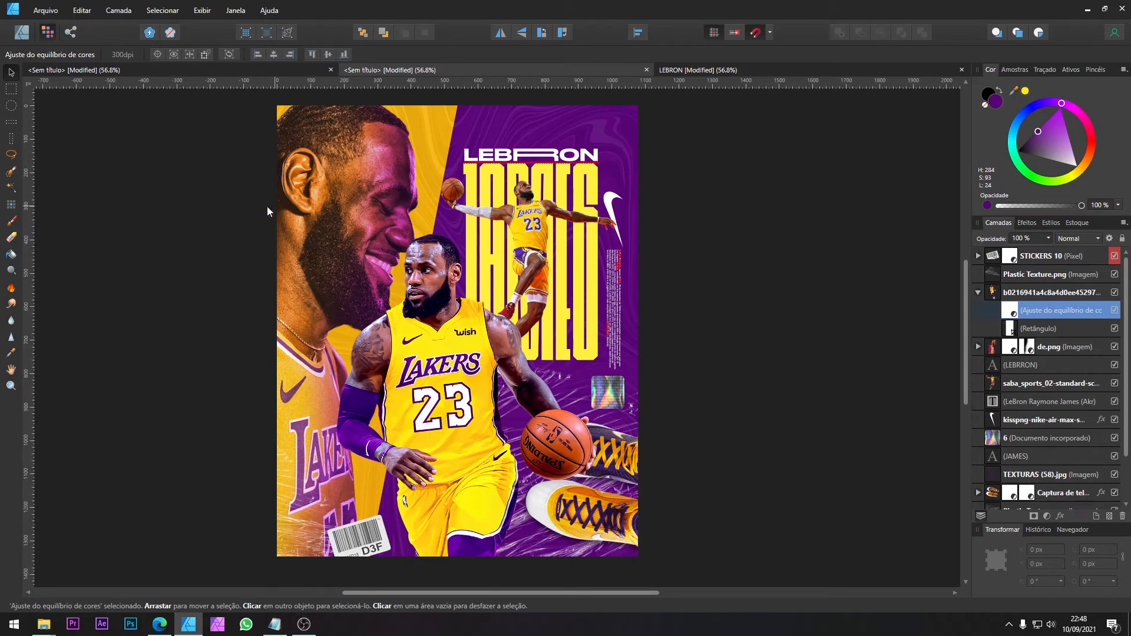
# Step: Paint two purple 16 px vector brush strokes around the central player's silhouette, one along each side
pyautogui.click(21, 33)
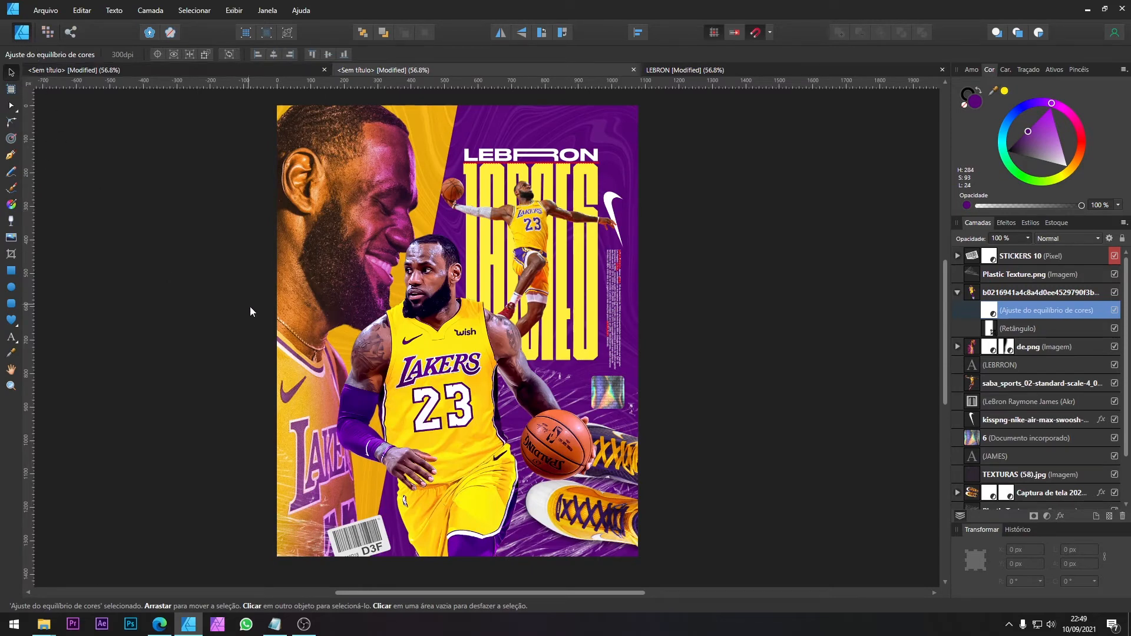
pyautogui.click(11, 191)
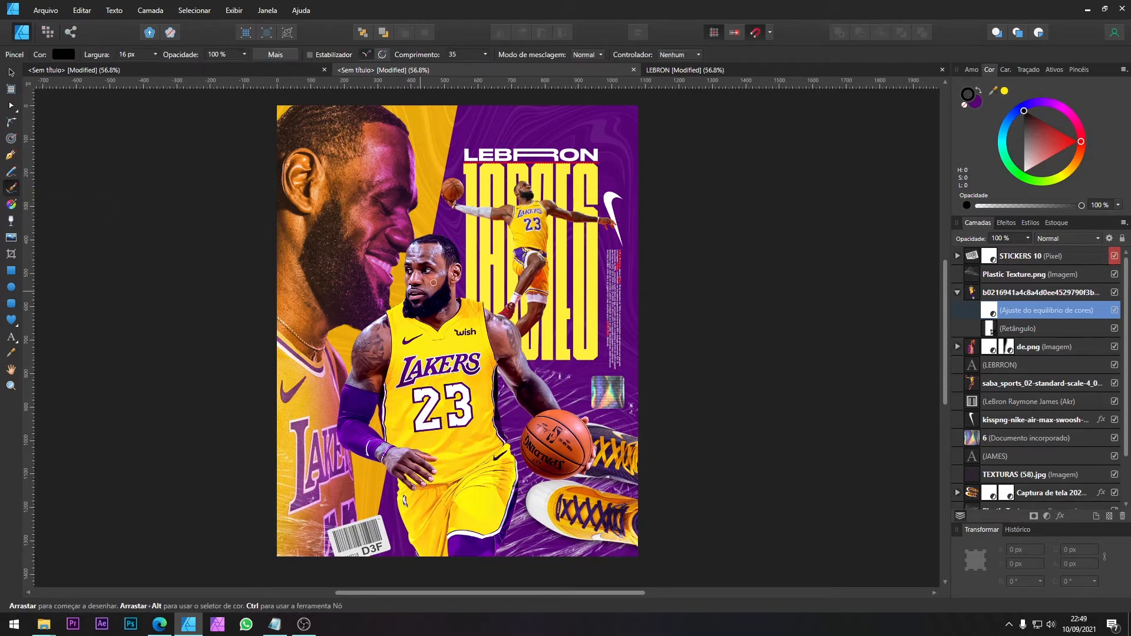
pyautogui.click(964, 103)
pyautogui.click(978, 104)
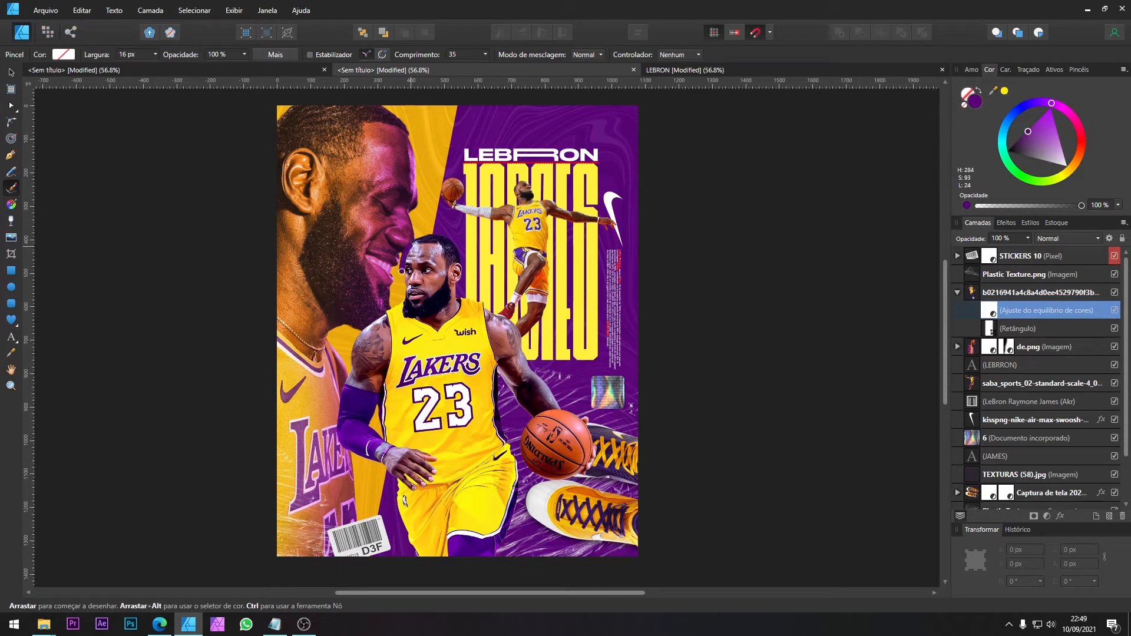
pyautogui.moveTo(398, 302)
pyautogui.mouseDown()
pyautogui.moveTo(362, 330)
pyautogui.moveTo(333, 414)
pyautogui.moveTo(348, 455)
pyautogui.moveTo(384, 466)
pyautogui.moveTo(395, 486)
pyautogui.mouseUp()
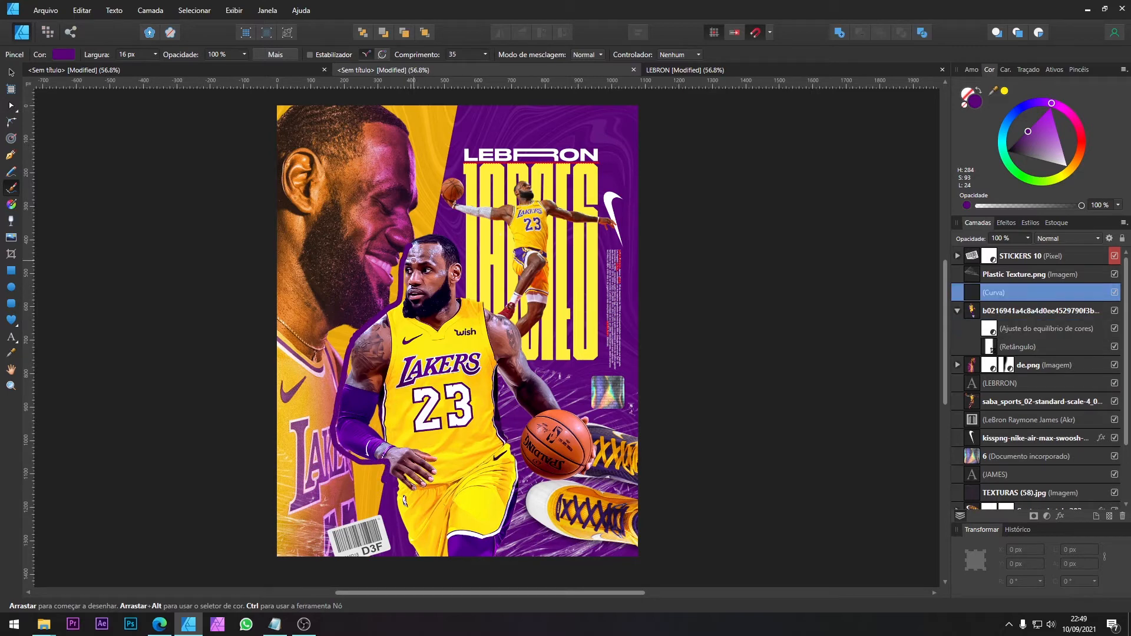
pyautogui.moveTo(419, 239)
pyautogui.mouseDown()
pyautogui.moveTo(446, 236)
pyautogui.moveTo(460, 294)
pyautogui.moveTo(536, 349)
pyautogui.moveTo(562, 399)
pyautogui.moveTo(519, 336)
pyautogui.mouseUp()
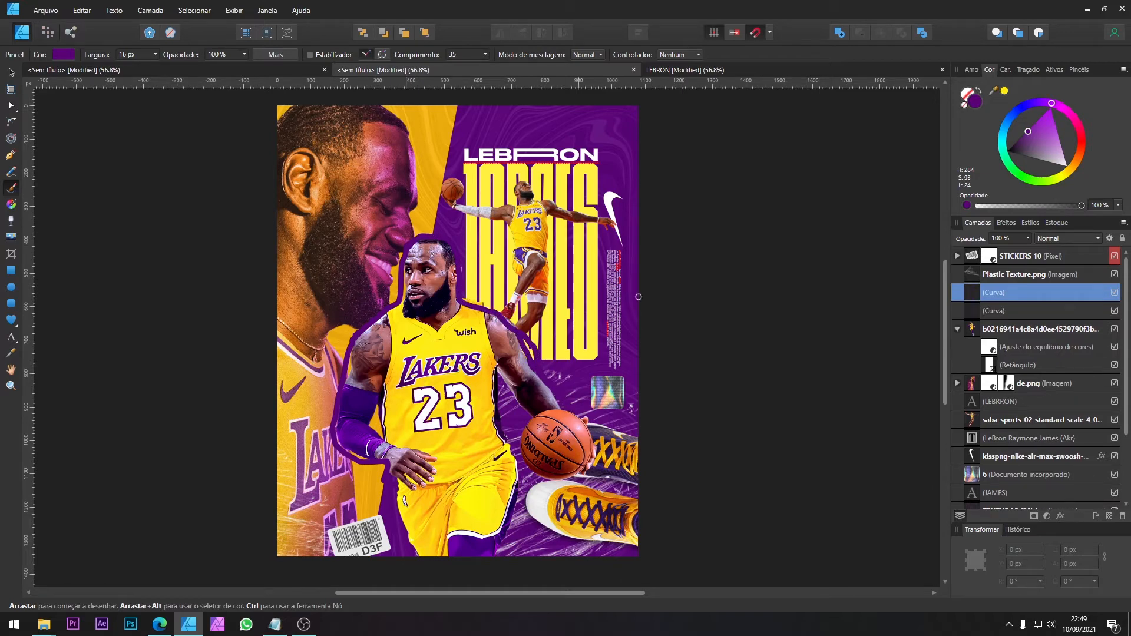
# Step: Apply Gaussian Blur to both purple curves, about 9.9 px on the head-and-ball-arm stroke and 13.1 px on the sleeved-arm stroke
pyautogui.click(1013, 219)
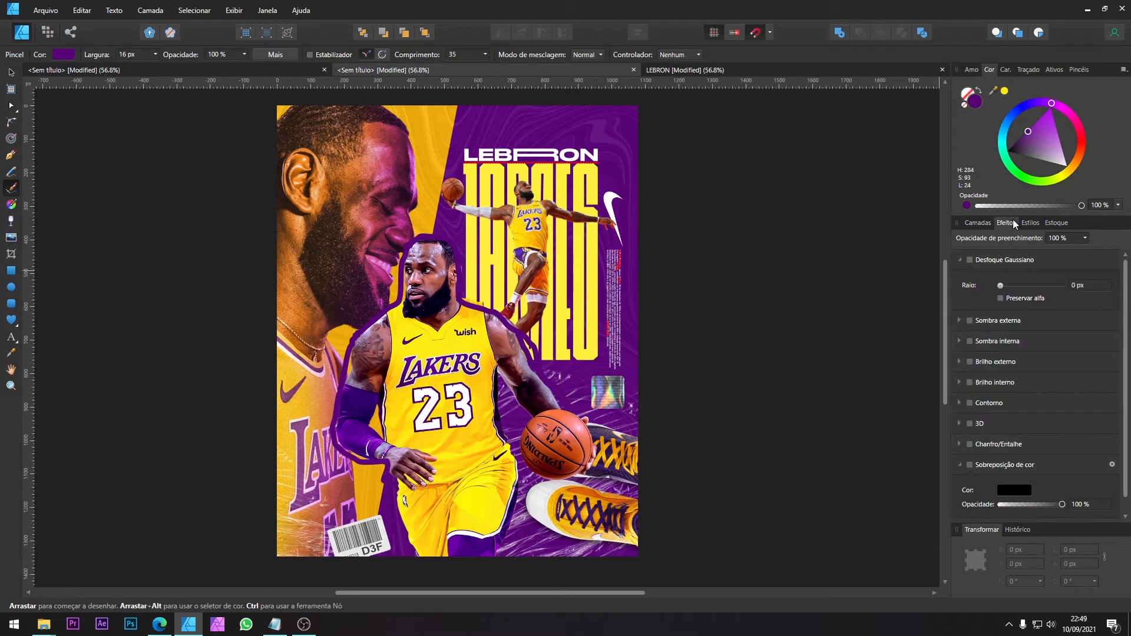
pyautogui.click(970, 260)
pyautogui.moveTo(1002, 286); pyautogui.dragTo(1024, 284)
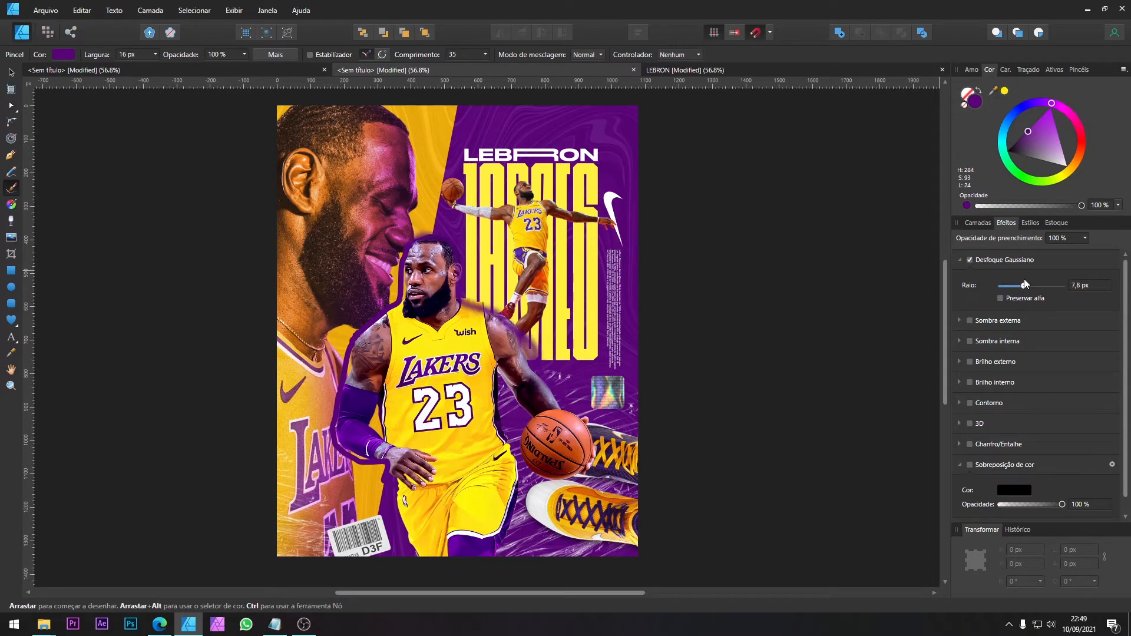
pyautogui.click(978, 223)
pyautogui.click(1007, 224)
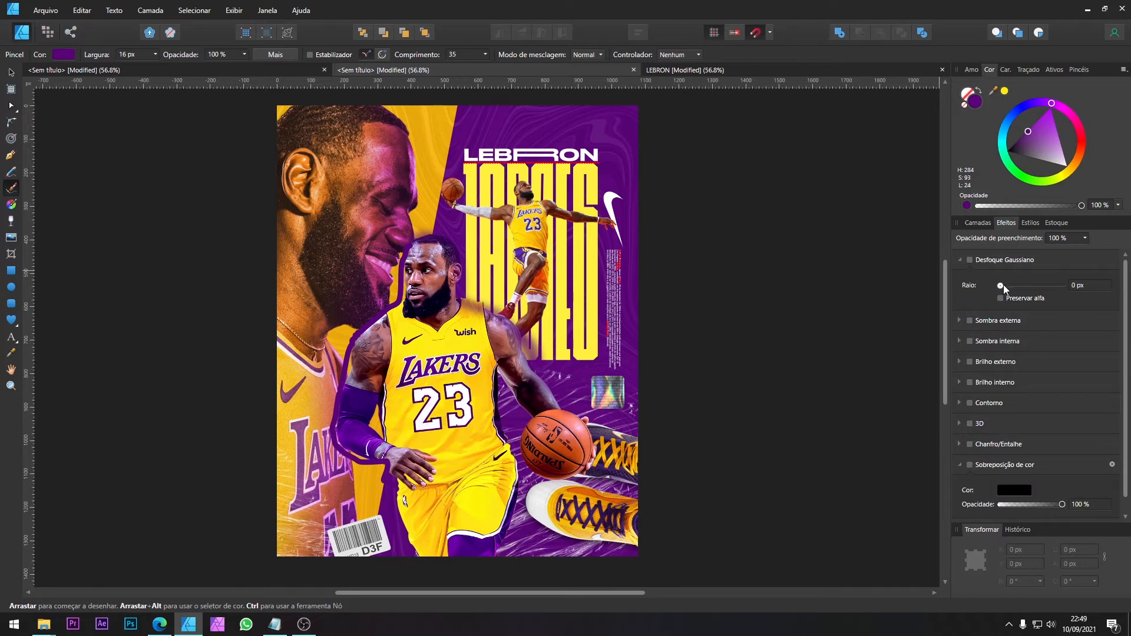
pyautogui.moveTo(1012, 285); pyautogui.dragTo(1033, 274)
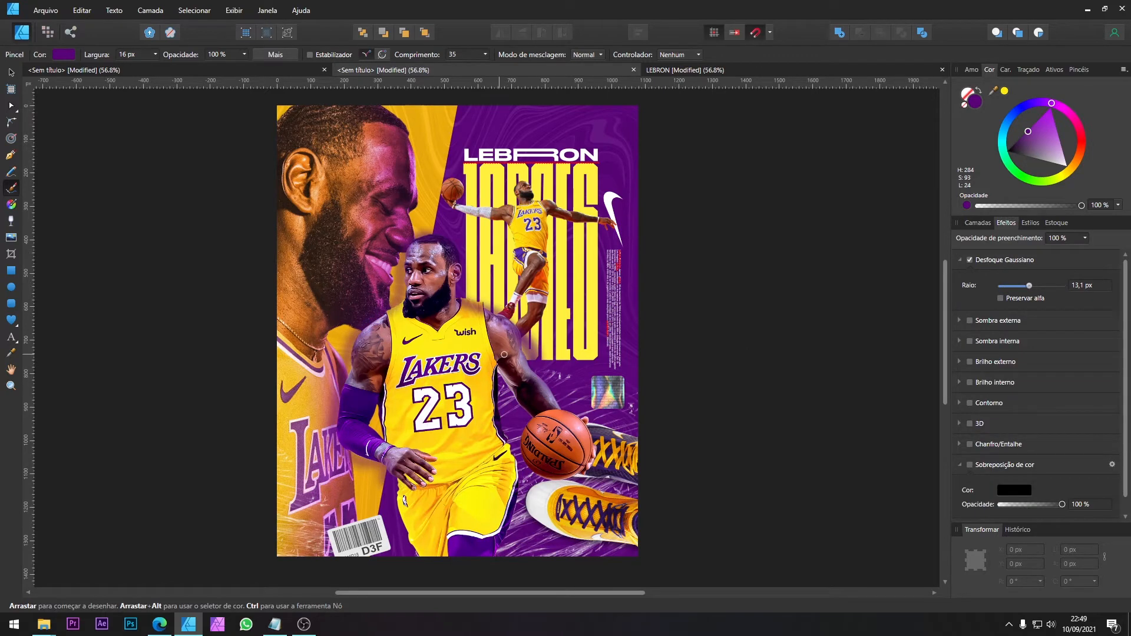
pyautogui.click(987, 224)
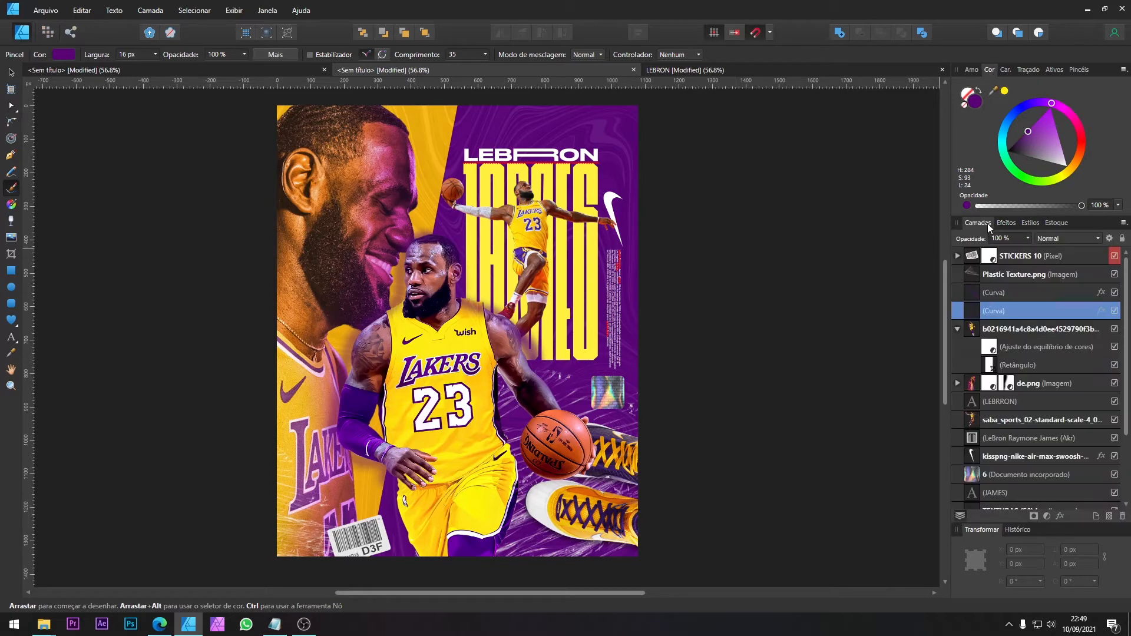
# Step: Set the blend mode of both blurred purple curves to Divisão
pyautogui.click(1056, 238)
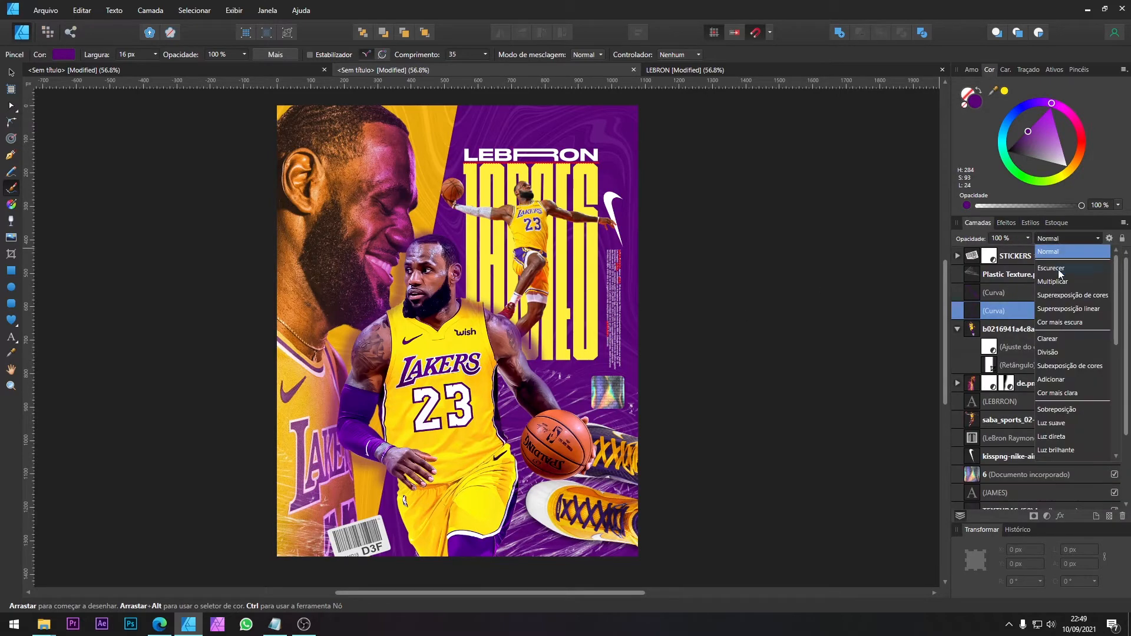
pyautogui.click(1063, 356)
pyautogui.click(1024, 296)
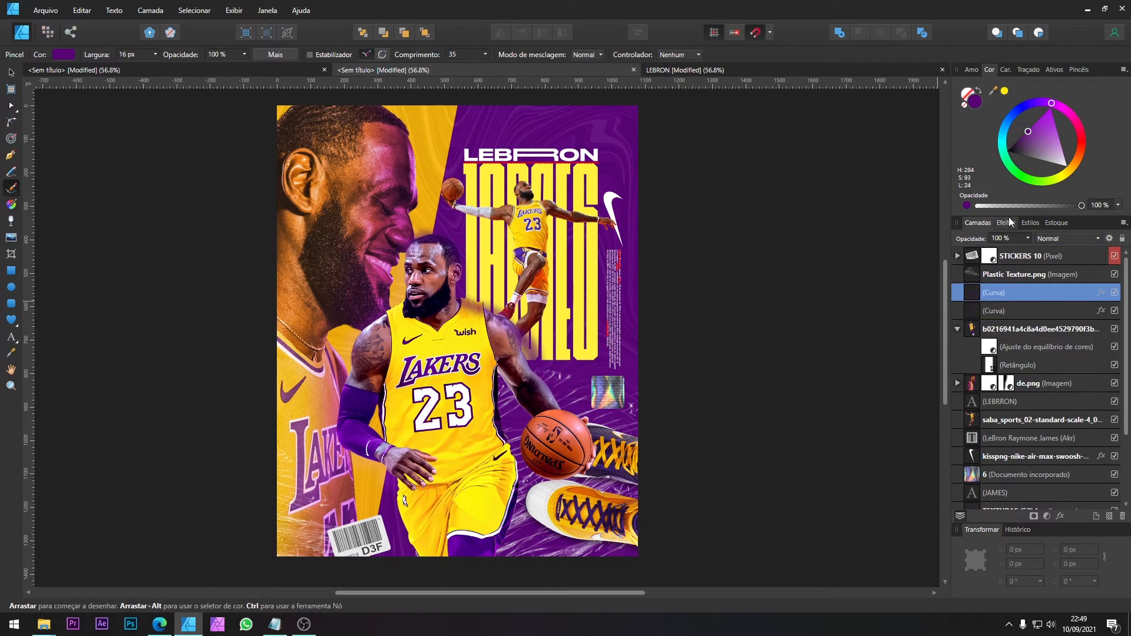
pyautogui.click(1059, 242)
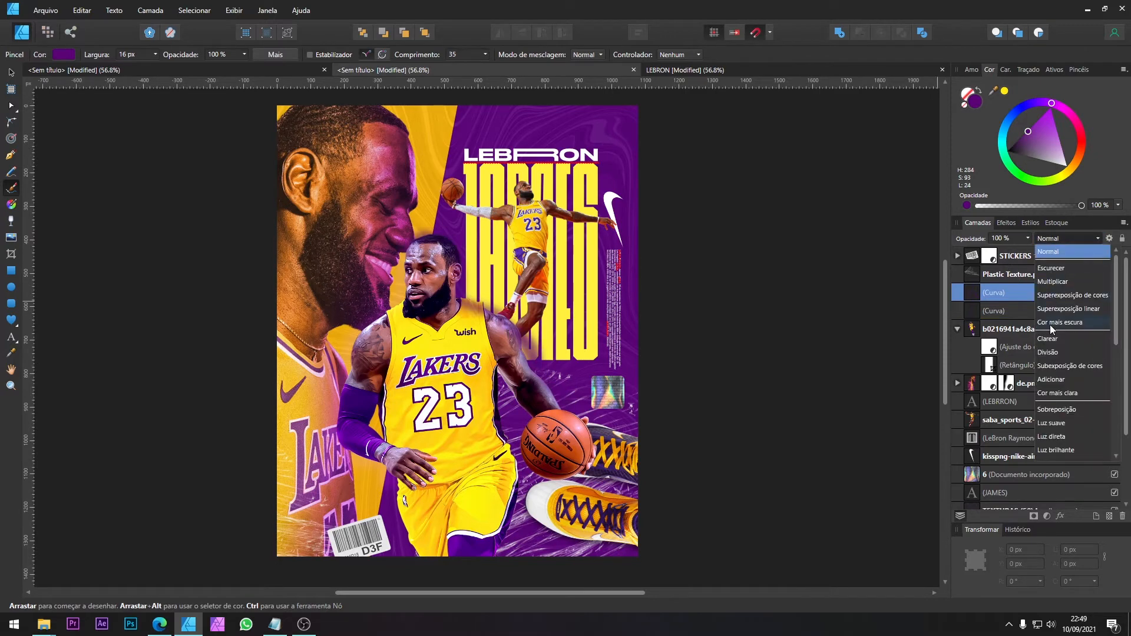
pyautogui.click(1056, 353)
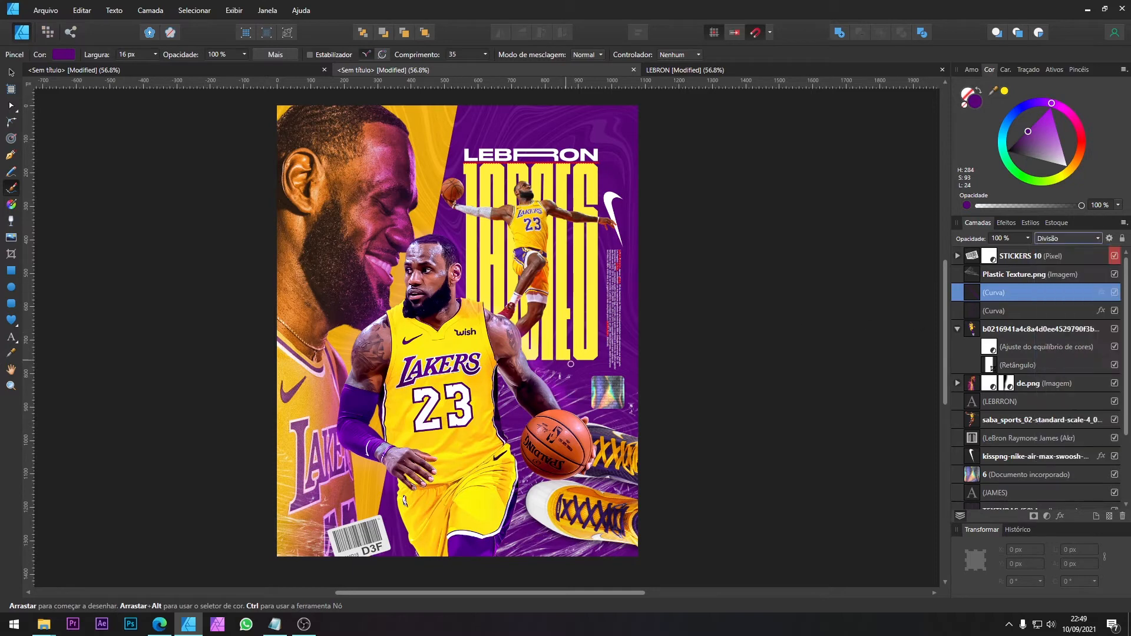
# Step: Adjust the nodes of the upper curve so it hugs the central player's ear and neck
pyautogui.click(11, 72)
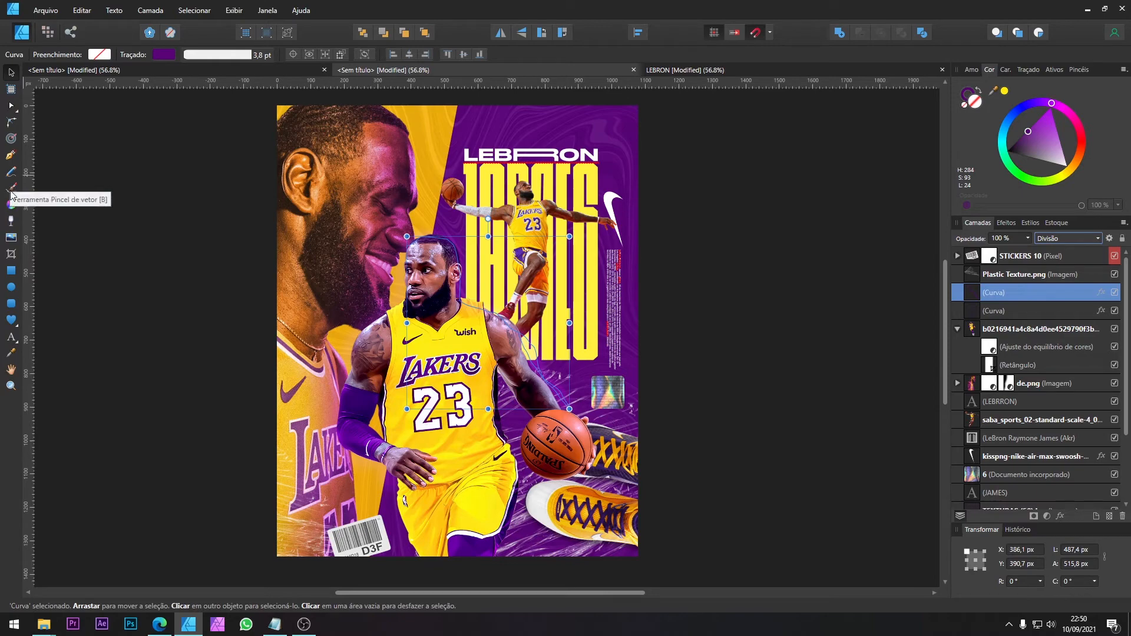
pyautogui.press('a')
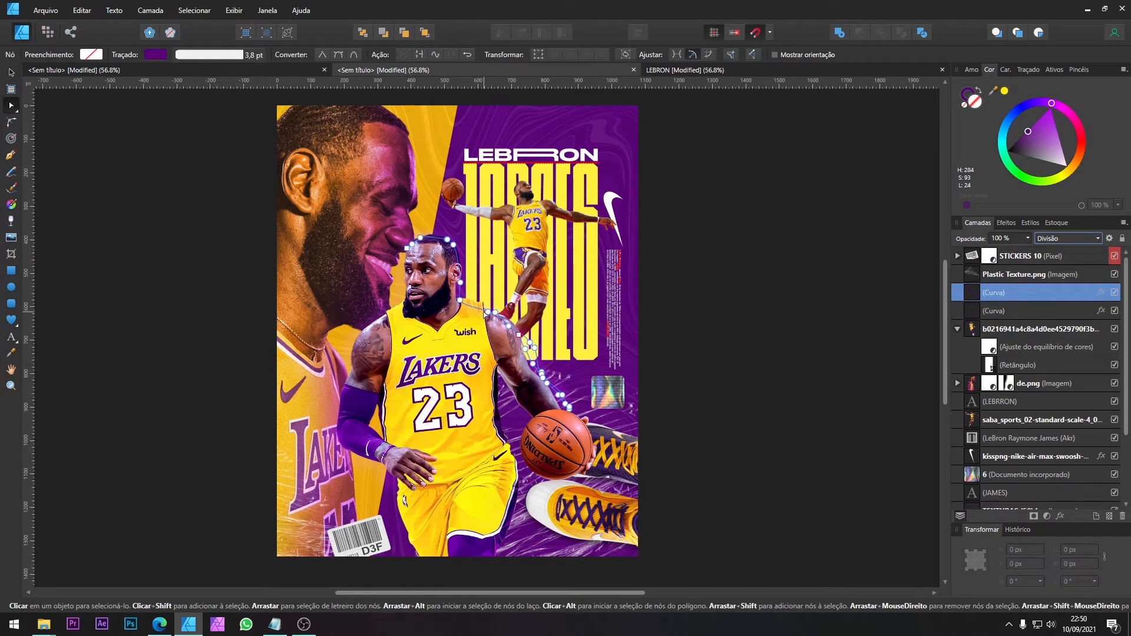
pyautogui.scroll(3, 495, 316)
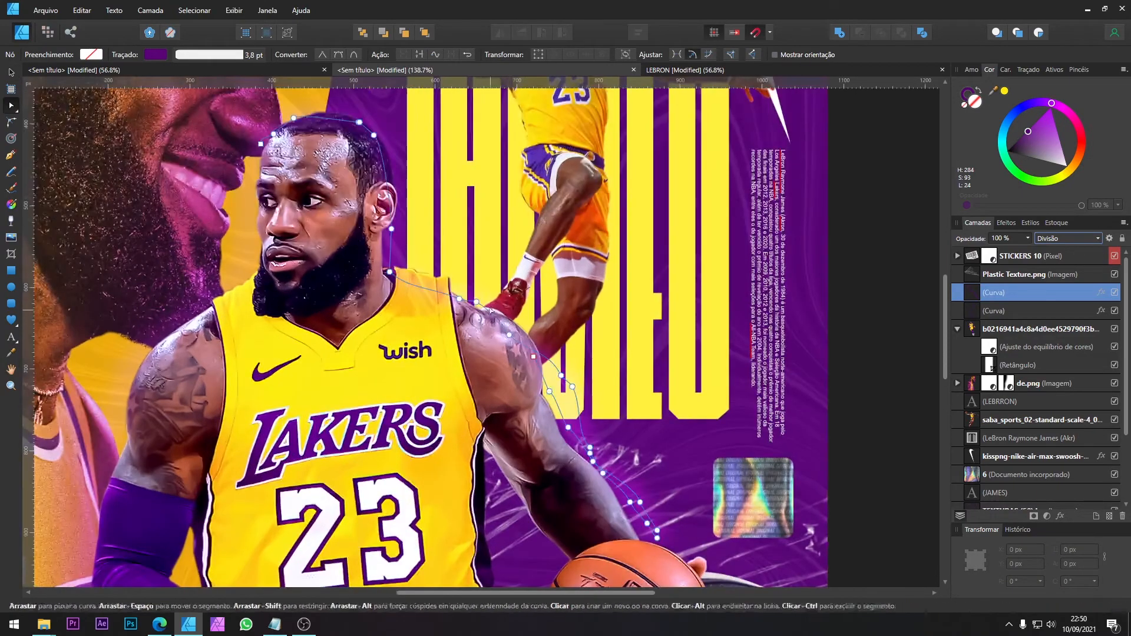
pyautogui.moveTo(389, 272); pyautogui.dragTo(379, 269)
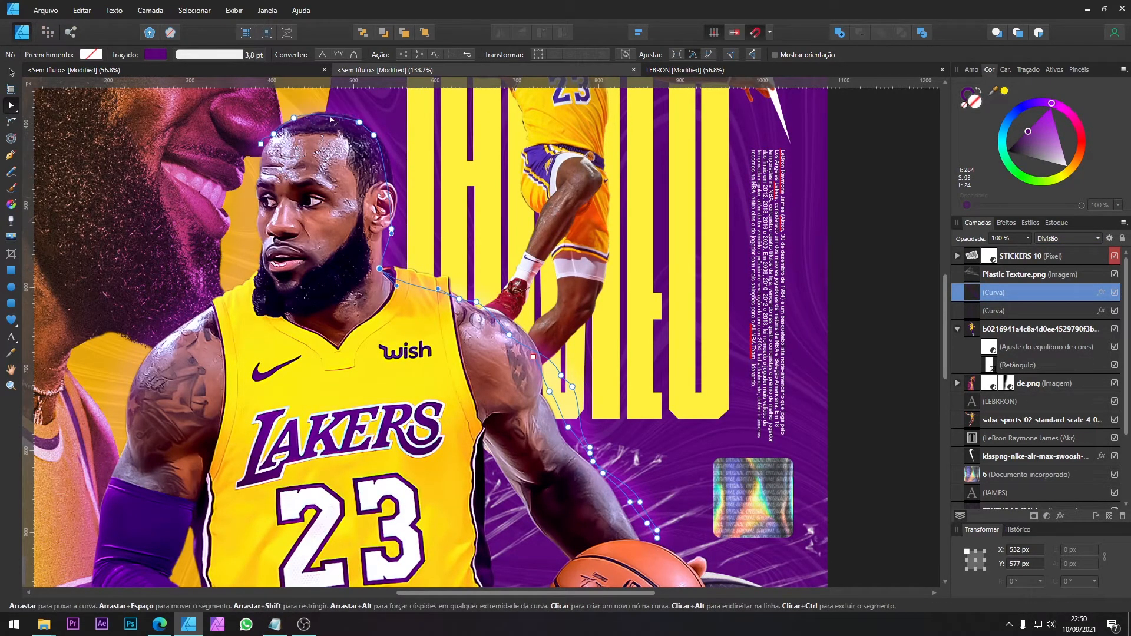
pyautogui.click(391, 229)
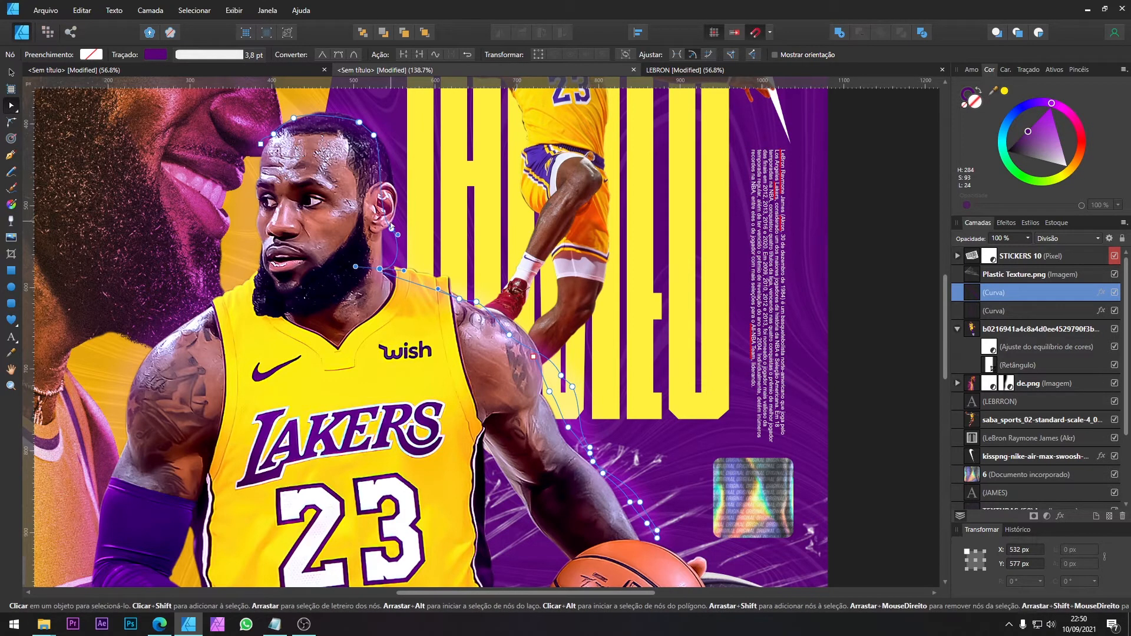
pyautogui.moveTo(391, 229); pyautogui.dragTo(393, 181)
pyautogui.moveTo(403, 270); pyautogui.dragTo(378, 229)
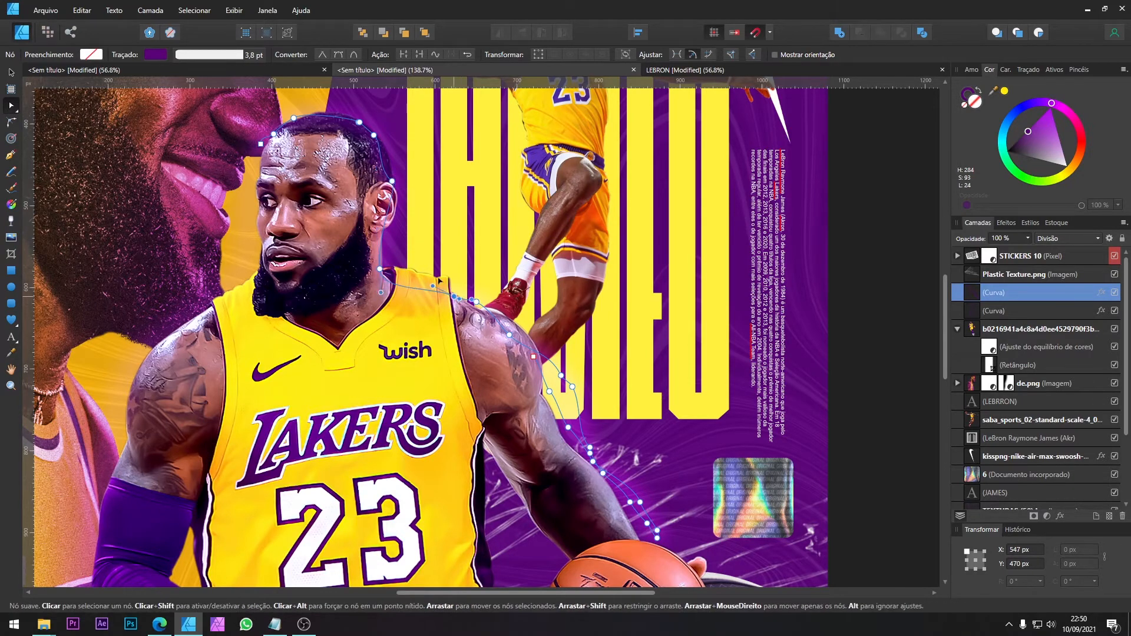
# Step: Reshape the upper curve along the player's shoulder above the ball arm and delete its surplus nodes
pyautogui.click(476, 302)
pyautogui.moveTo(477, 302); pyautogui.dragTo(513, 435)
pyautogui.moveTo(512, 371); pyautogui.dragTo(574, 440)
pyautogui.press('Delete')
pyautogui.press('Delete')
pyautogui.moveTo(505, 418); pyautogui.dragTo(593, 487)
pyautogui.press('Delete')
pyautogui.press('Delete')
pyautogui.press('Delete')
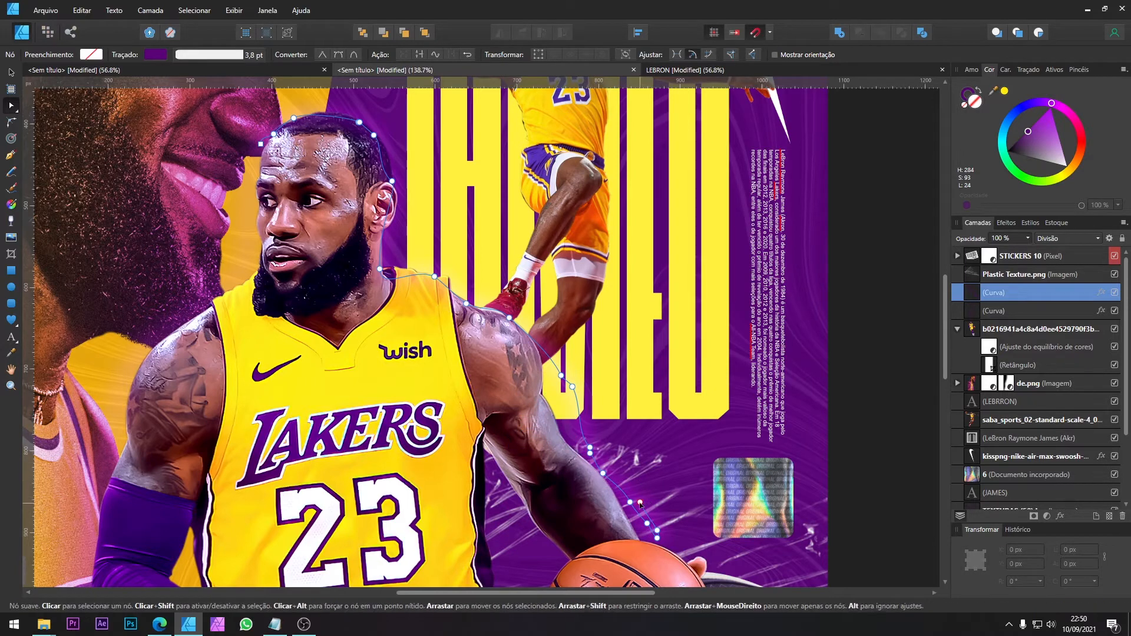
# Step: Fit the rest of the upper curve to the player's ball arm, moving nodes onto its edge and removing extra ones
pyautogui.click(657, 530)
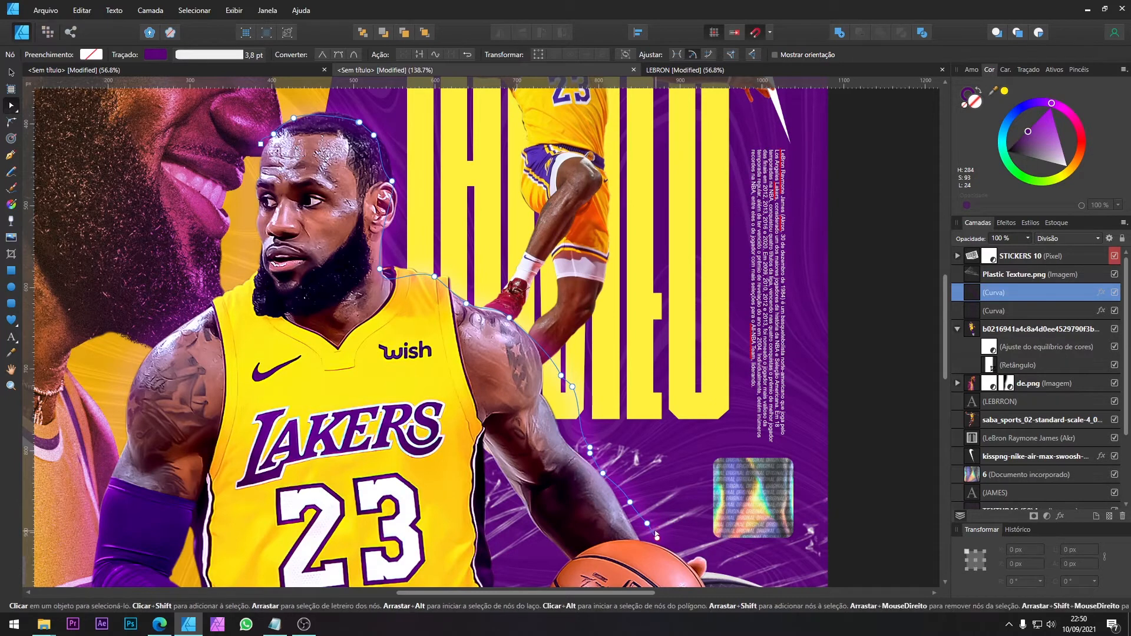
pyautogui.moveTo(561, 375)
pyautogui.mouseDown()
pyautogui.moveTo(539, 396)
pyautogui.moveTo(552, 359)
pyautogui.mouseUp()
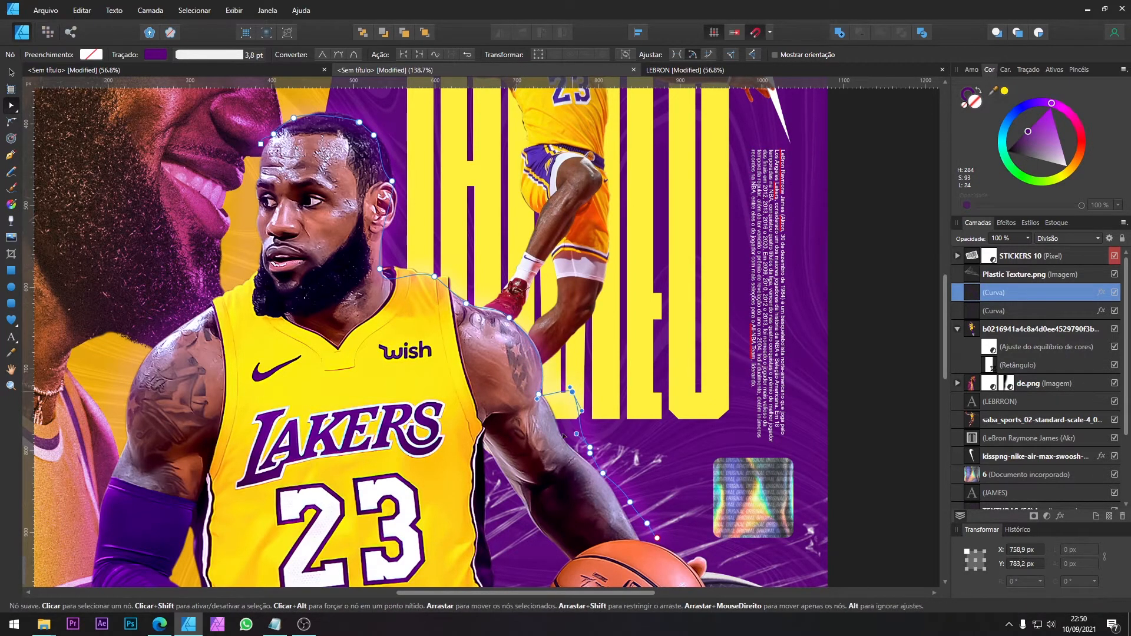
pyautogui.click(590, 451)
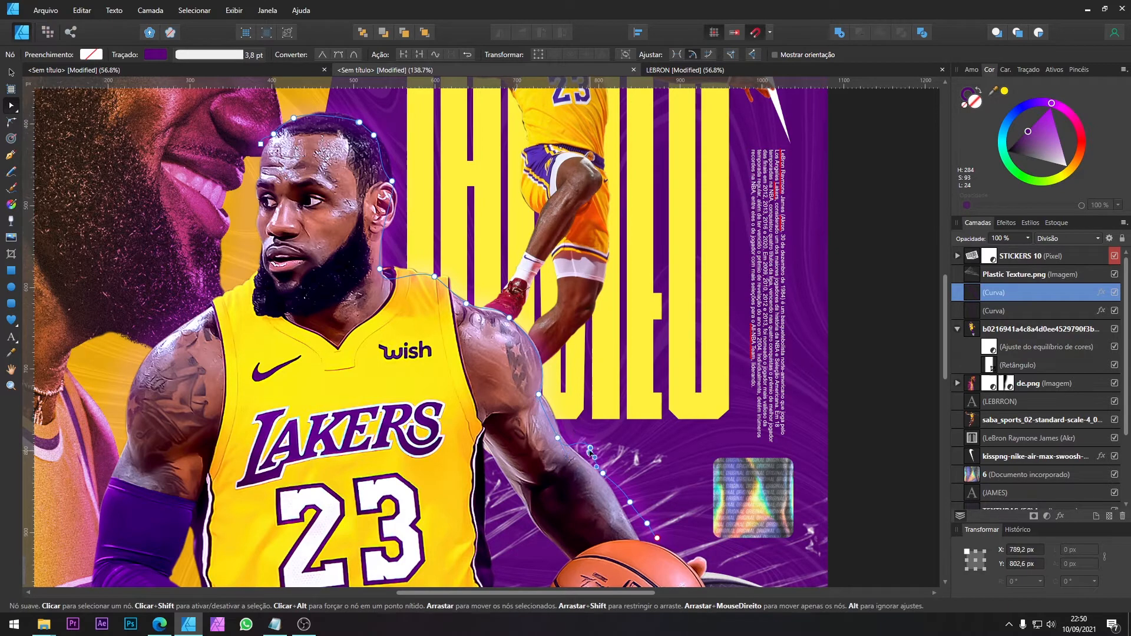
pyautogui.press('Delete')
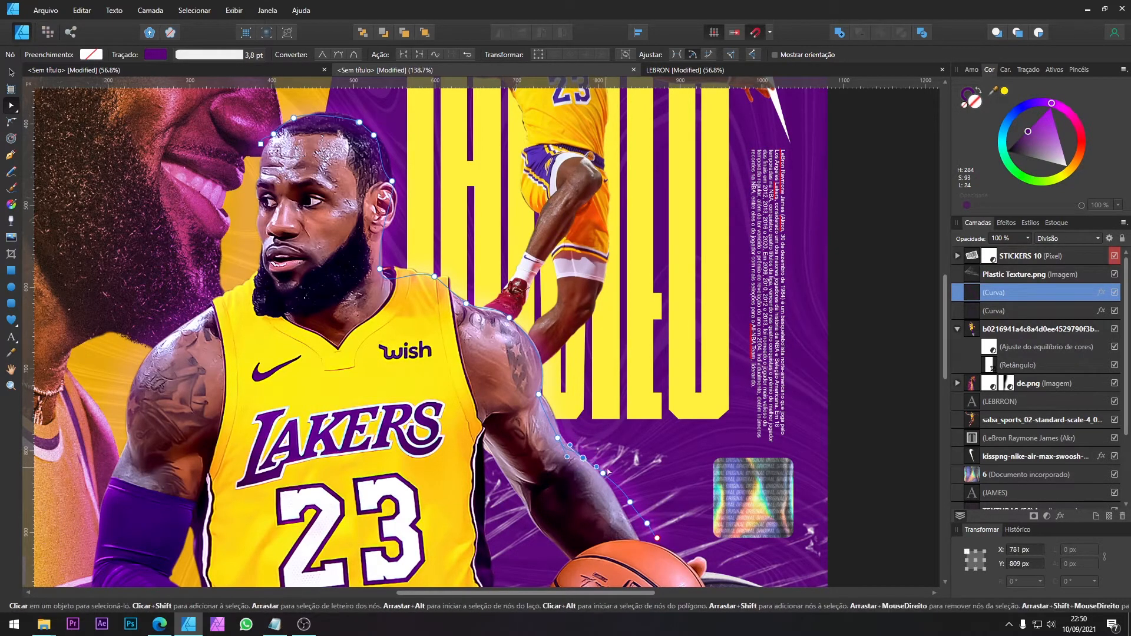
pyautogui.click(629, 502)
pyautogui.click(647, 524)
pyautogui.press('v')
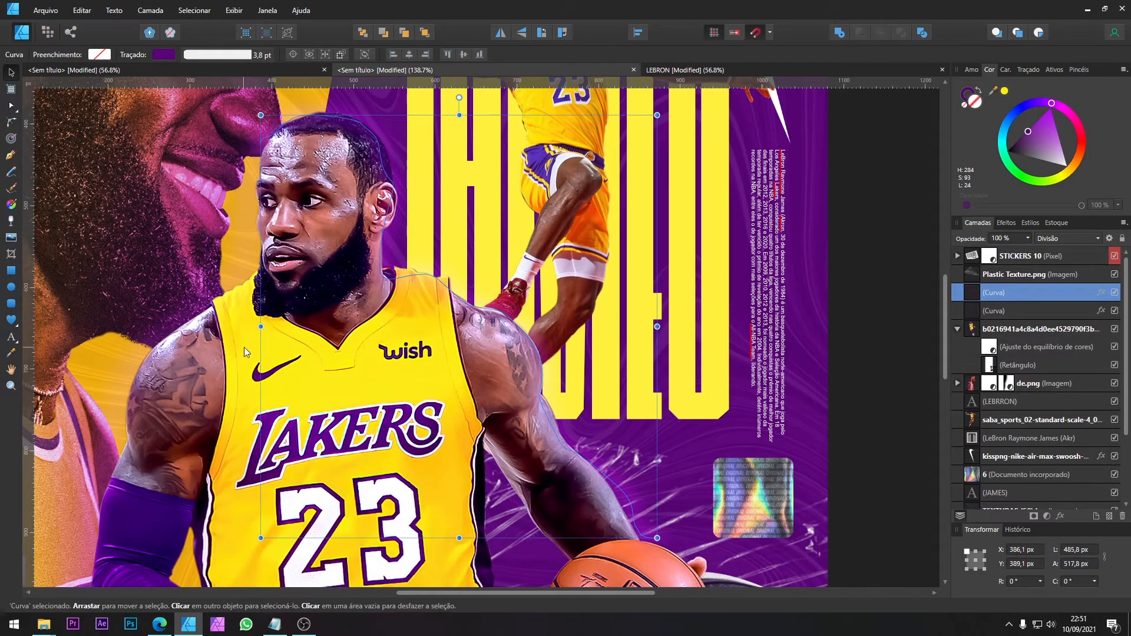
# Step: Duplicate both blurred purple curves to intensify the glow around the central player
pyautogui.scroll(-1, 244, 347)
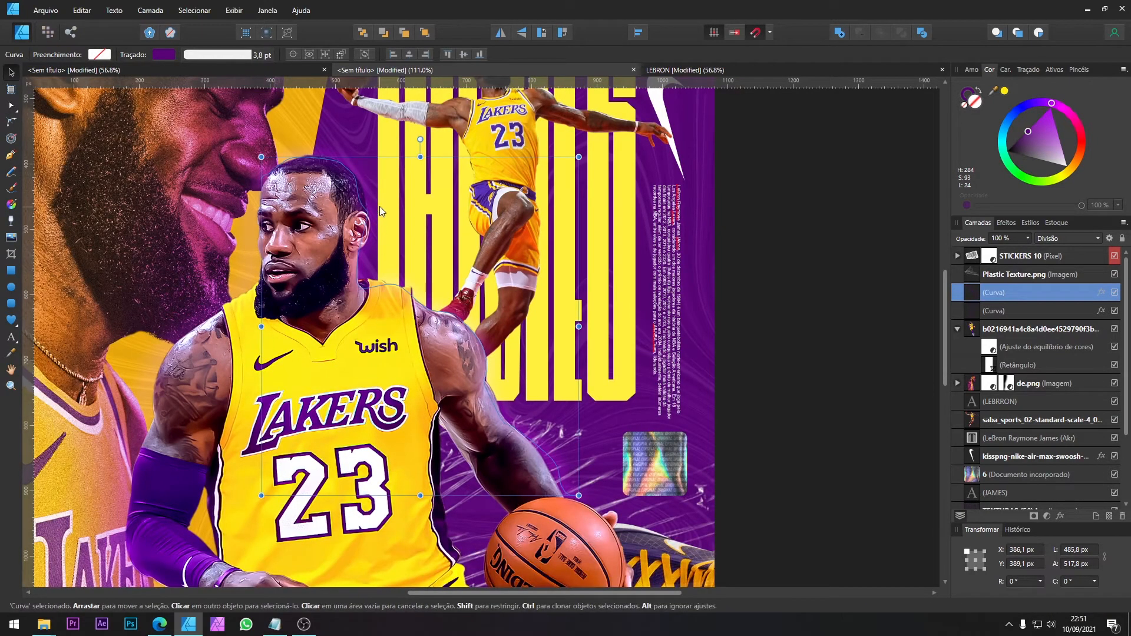
pyautogui.click(1024, 313)
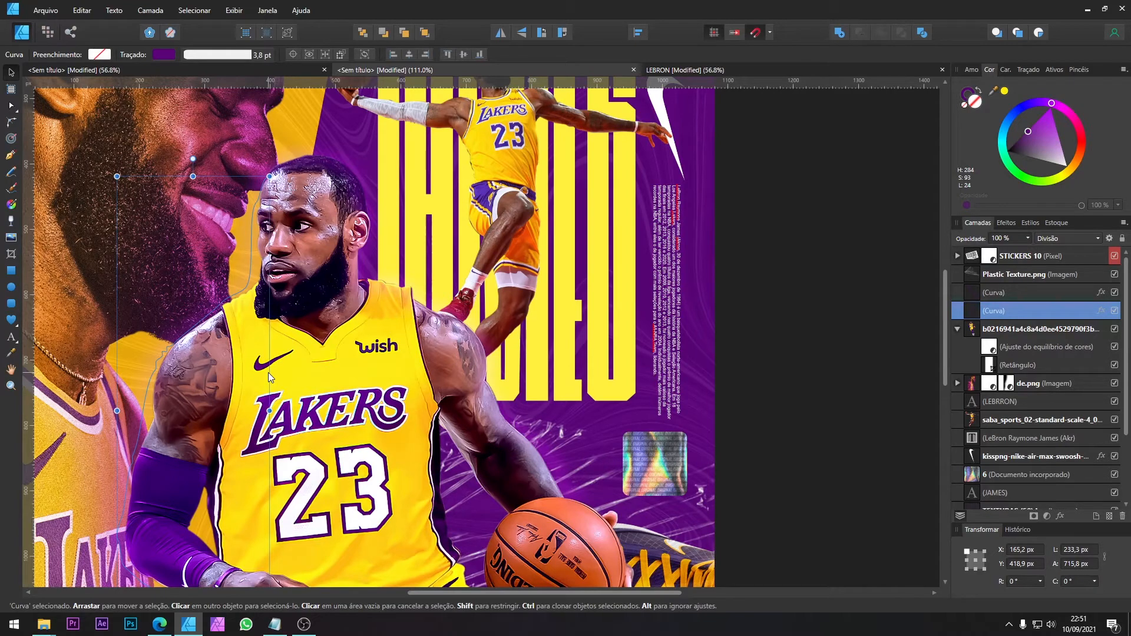
pyautogui.keyDown('shift'); pyautogui.click(1003, 292); pyautogui.keyUp('shift')
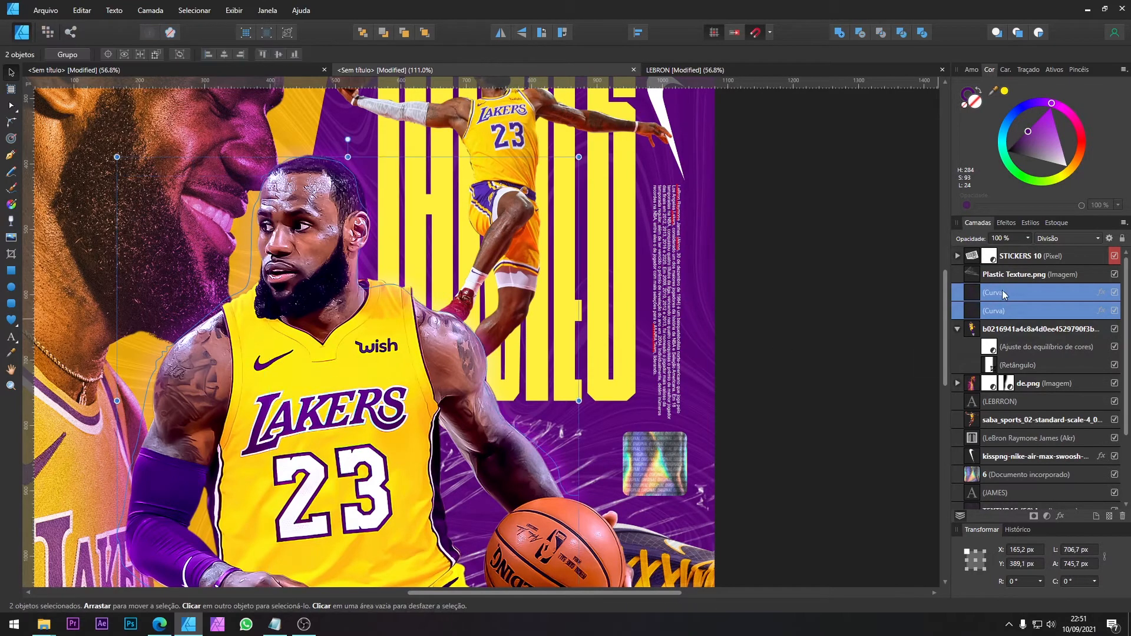
pyautogui.hotkey('ctrl', 'j')
pyautogui.scroll(-4, 380, 260)
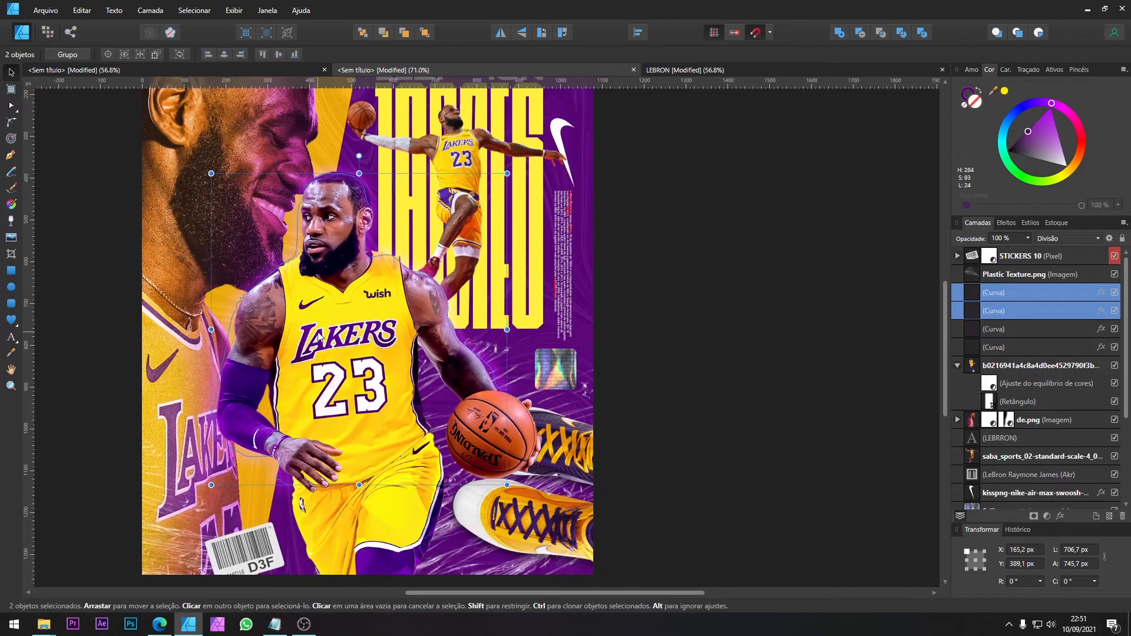
# Step: Add a new pixel layer directly above the central player's image and choose the basic soft 512 px paint brush
pyautogui.click(337, 281)
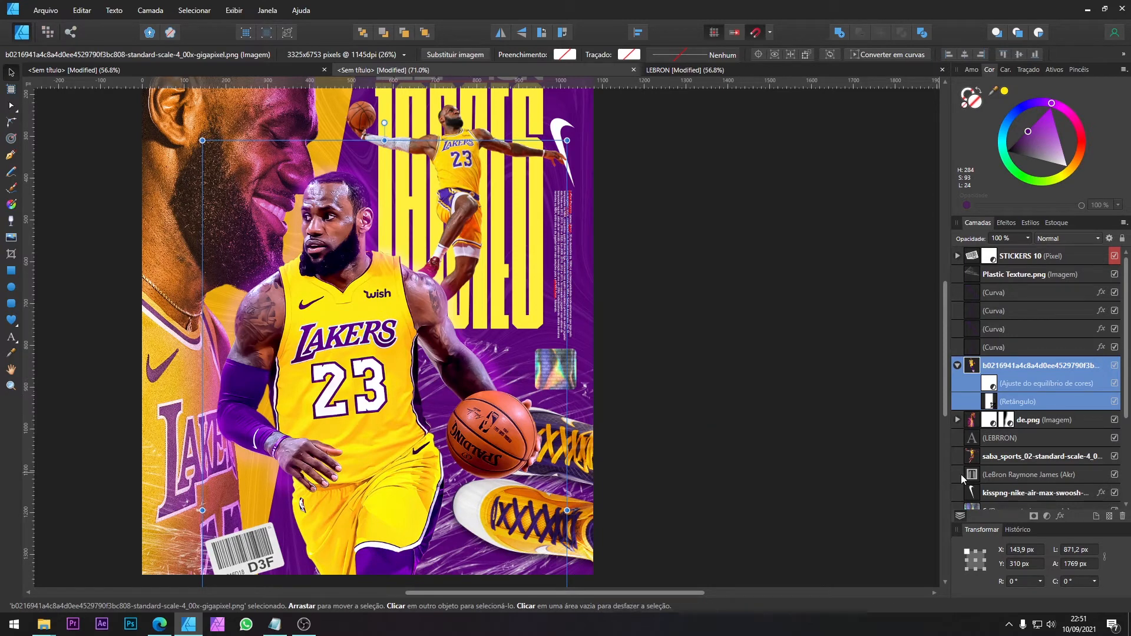
pyautogui.click(46, 33)
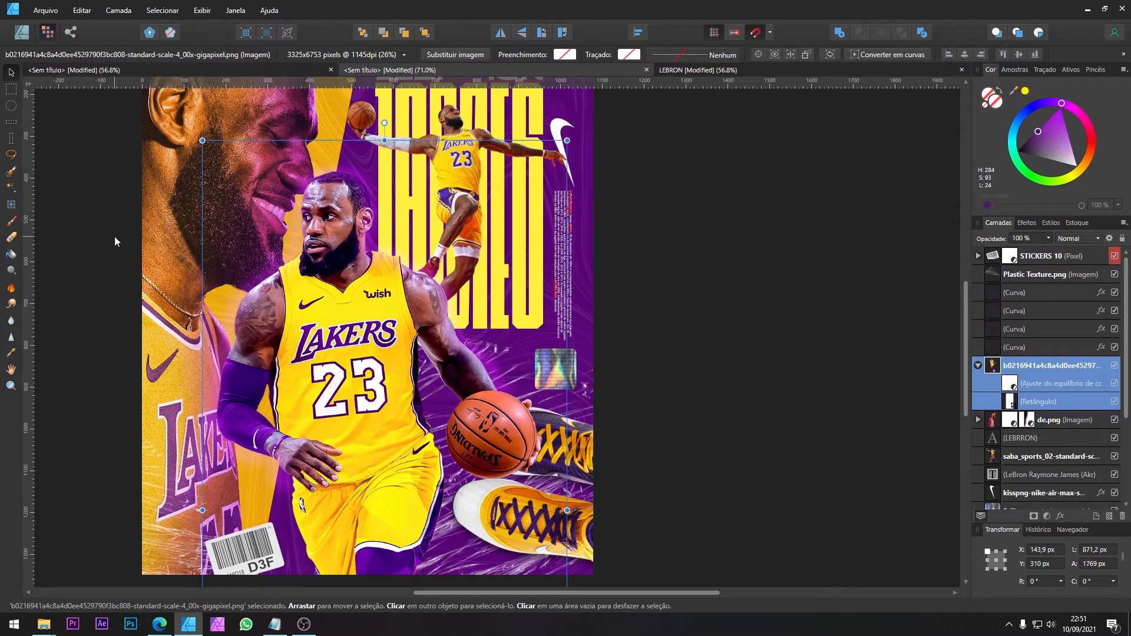
pyautogui.click(1109, 516)
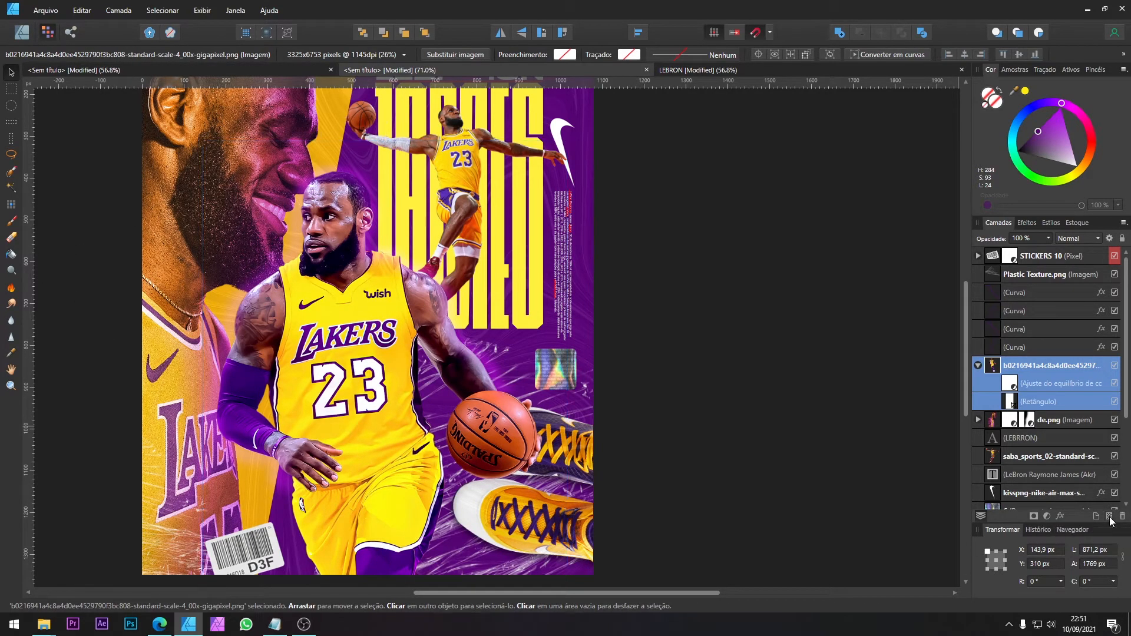
pyautogui.click(12, 223)
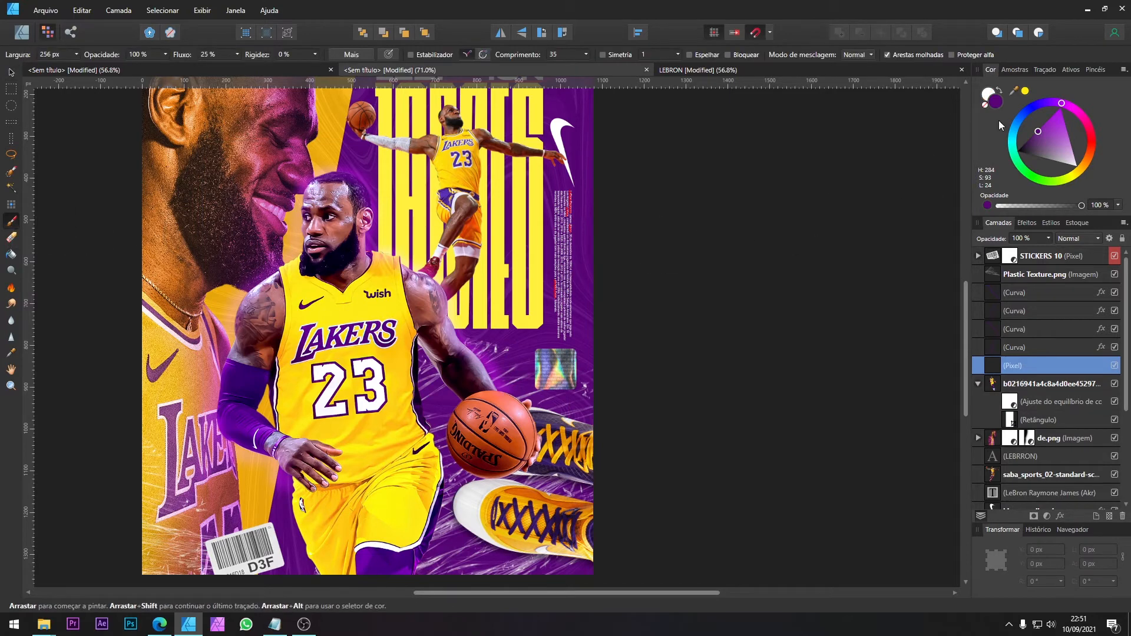
pyautogui.click(1094, 69)
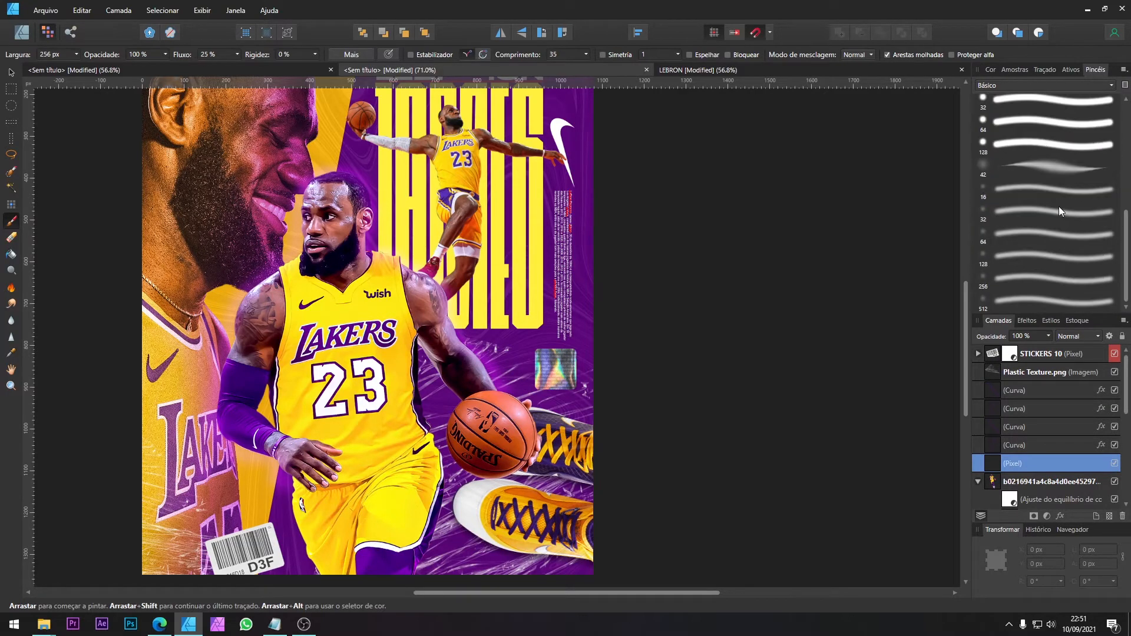
pyautogui.click(1028, 302)
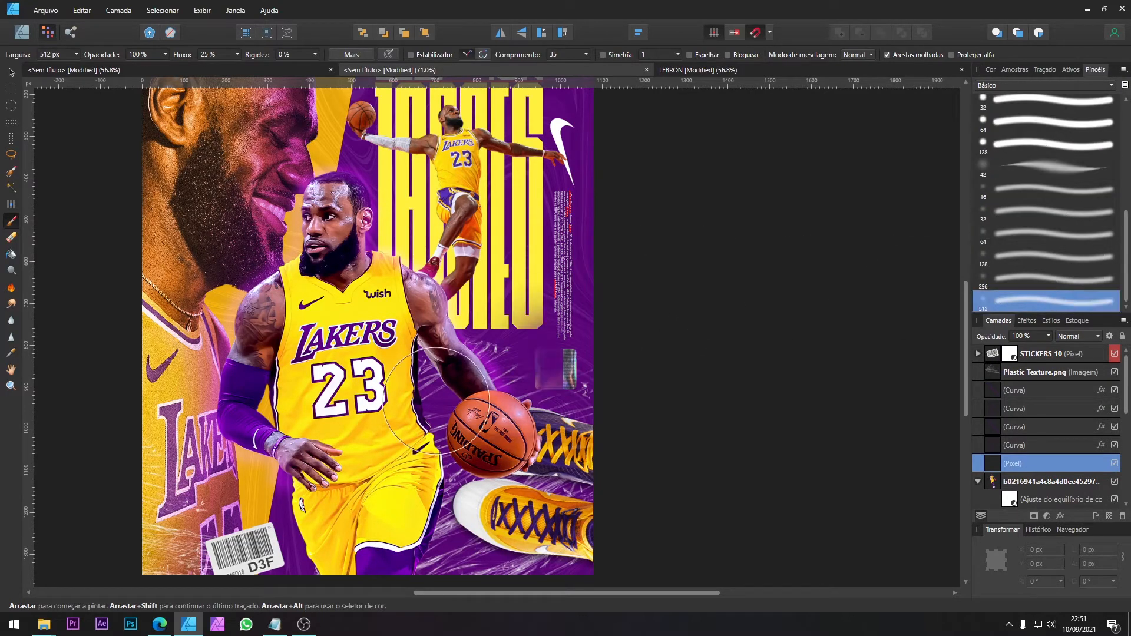
# Step: Set the brush colour to black with 33% opacity and paint a first soft shadow at the central player's waist
pyautogui.click(992, 70)
pyautogui.click(1018, 151)
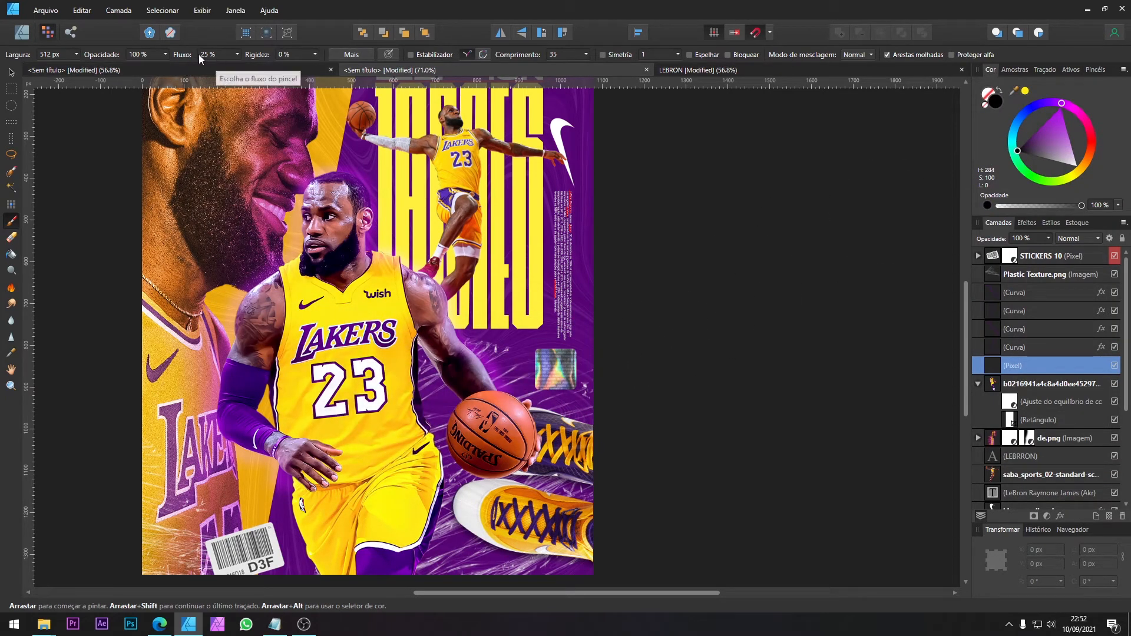
pyautogui.click(166, 54)
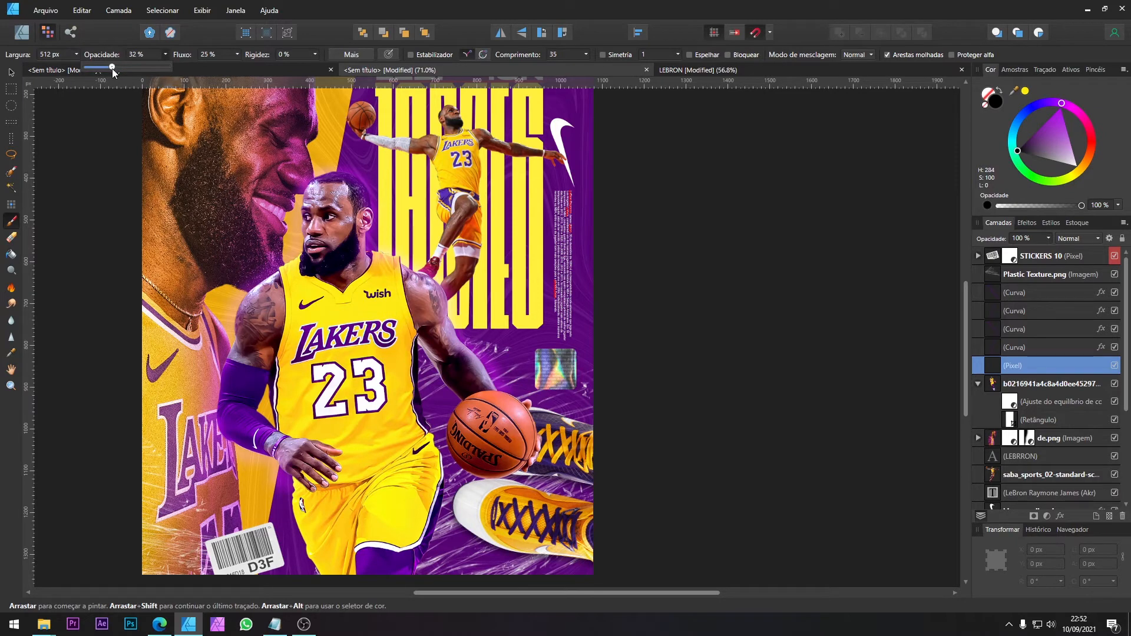
pyautogui.click(425, 422)
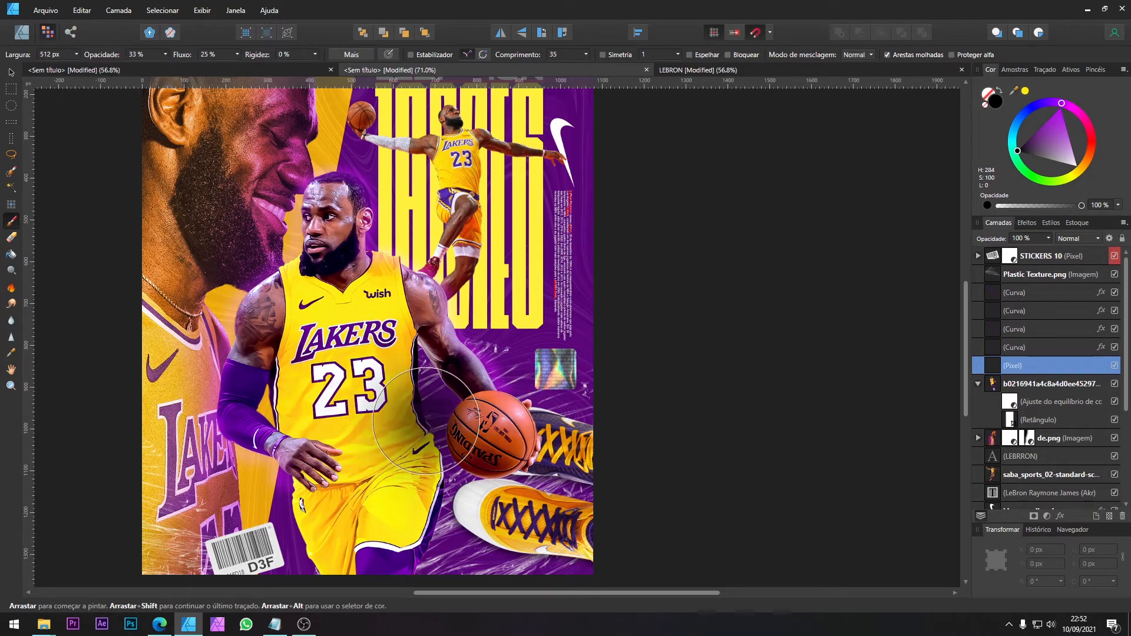
pyautogui.click(416, 390)
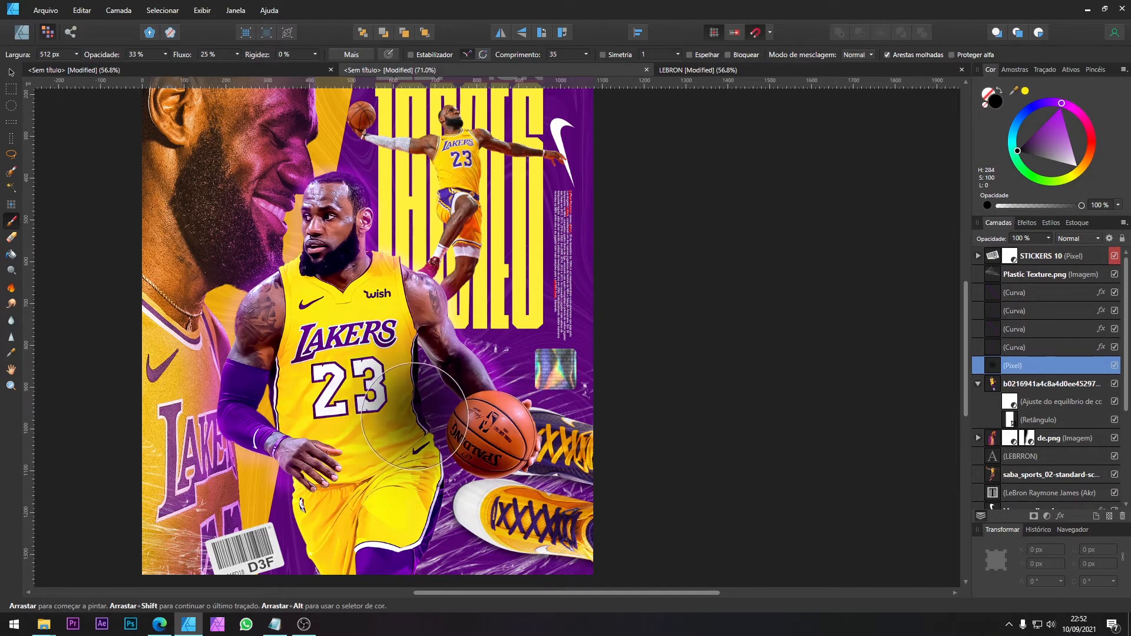
# Step: Paint soft black shading down the jersey's side beside the ball arm with a brush between about 98 and 218 px
pyautogui.press('[')
pyautogui.press('[')
pyautogui.press('[')
pyautogui.press('[')
pyautogui.press('[')
pyautogui.press('[')
pyautogui.press('[')
pyautogui.press('[')
pyautogui.press('[')
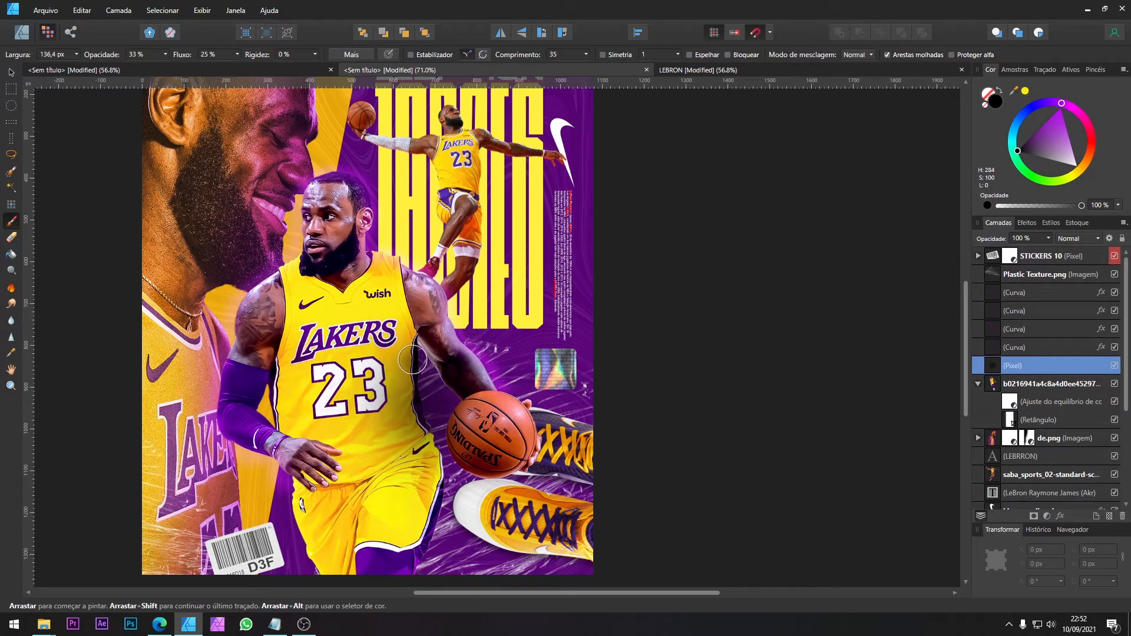
pyautogui.press('[')
pyautogui.press('[')
pyautogui.press('[')
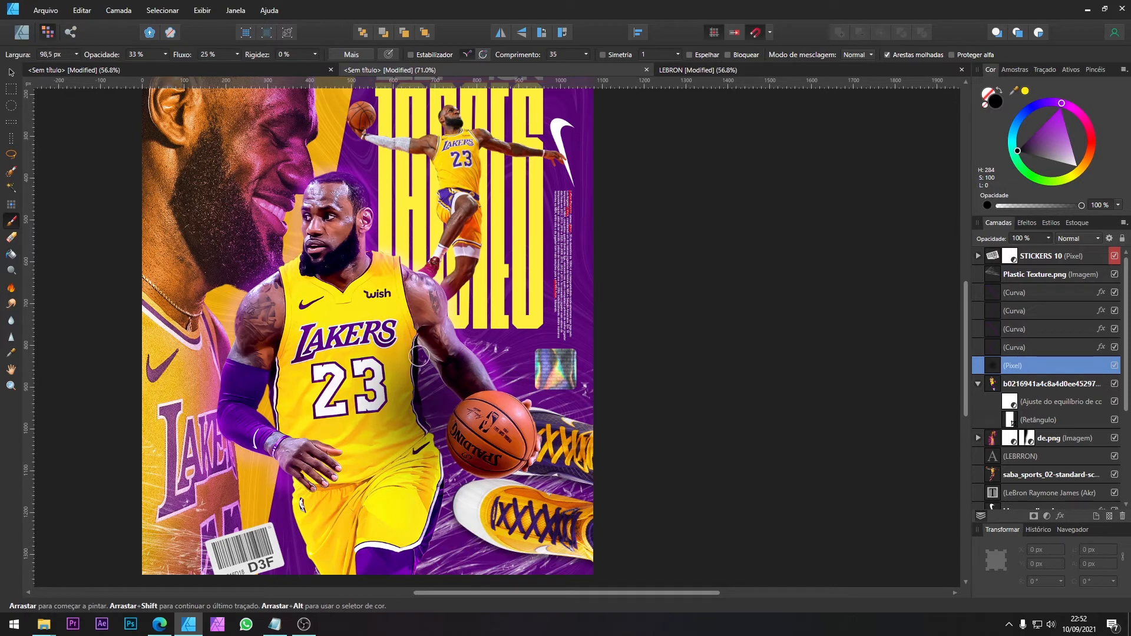
pyautogui.press(']')
pyautogui.press(']')
pyautogui.press(']')
pyautogui.press(']')
pyautogui.press(']')
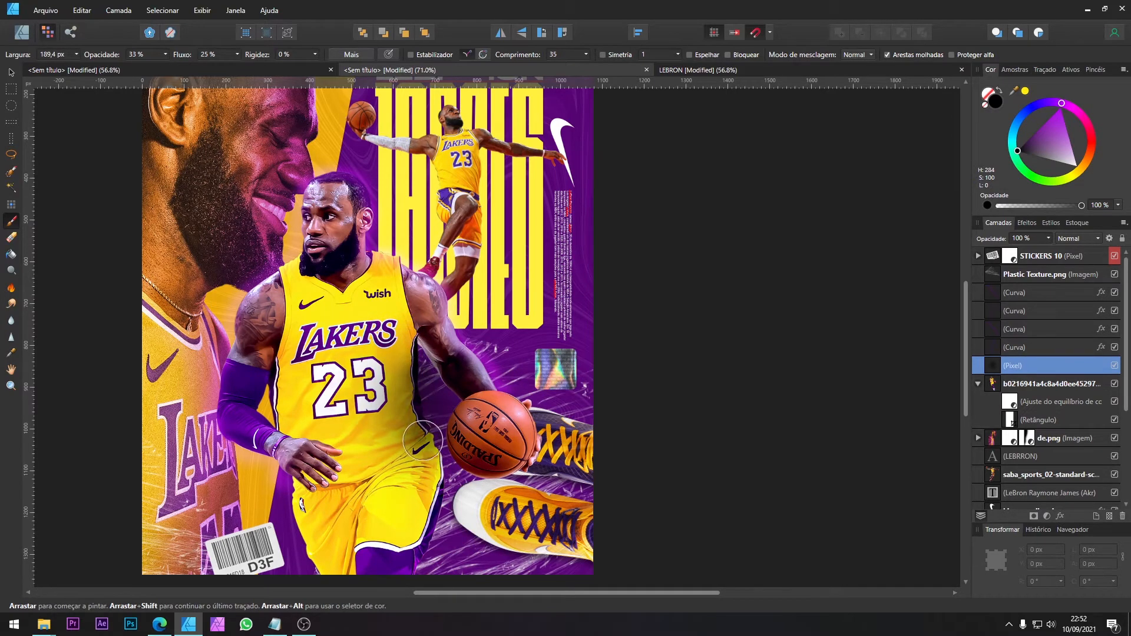
pyautogui.press(']')
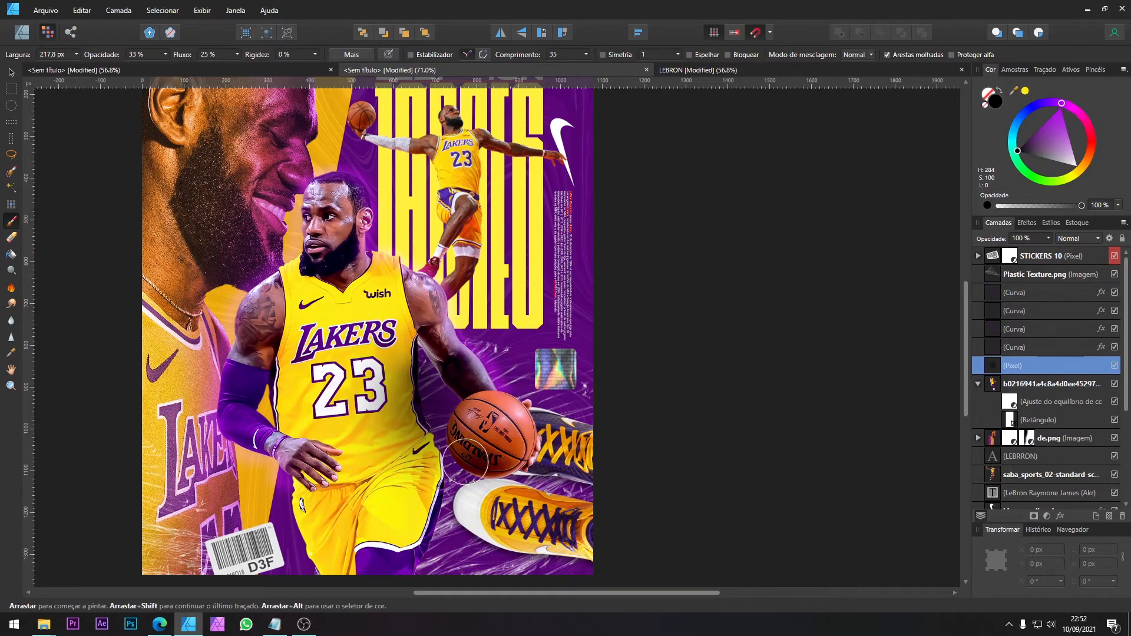
# Step: Shade the player's waist, hand area and shorts with a larger soft black brush of about 275 to 381 px
pyautogui.press(']')
pyautogui.press(']')
pyautogui.press(']')
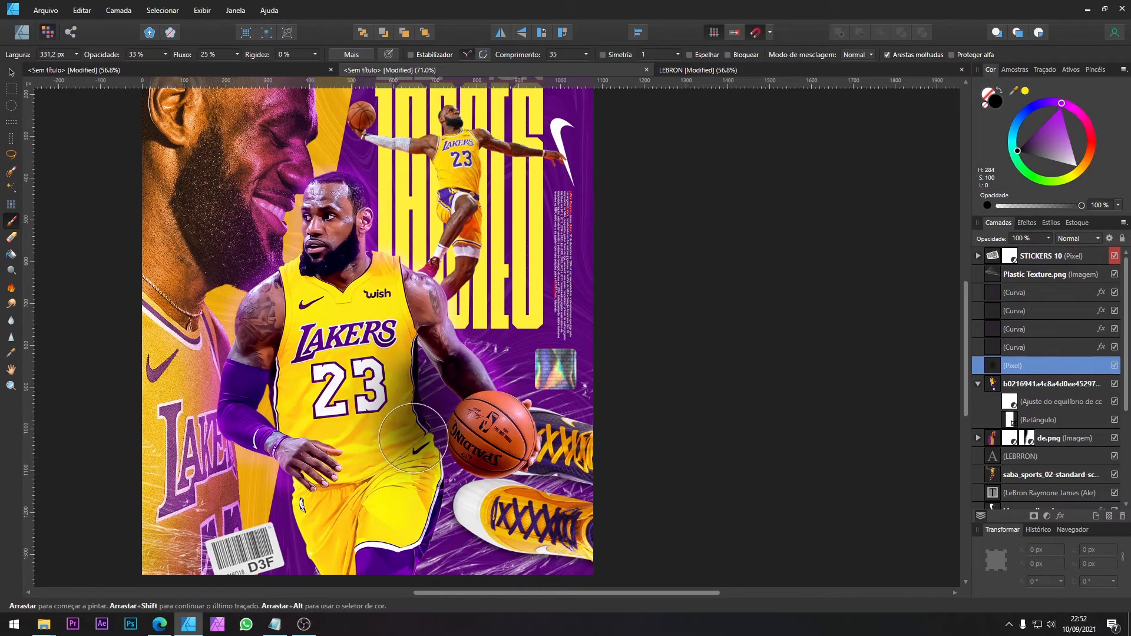
pyautogui.press(']')
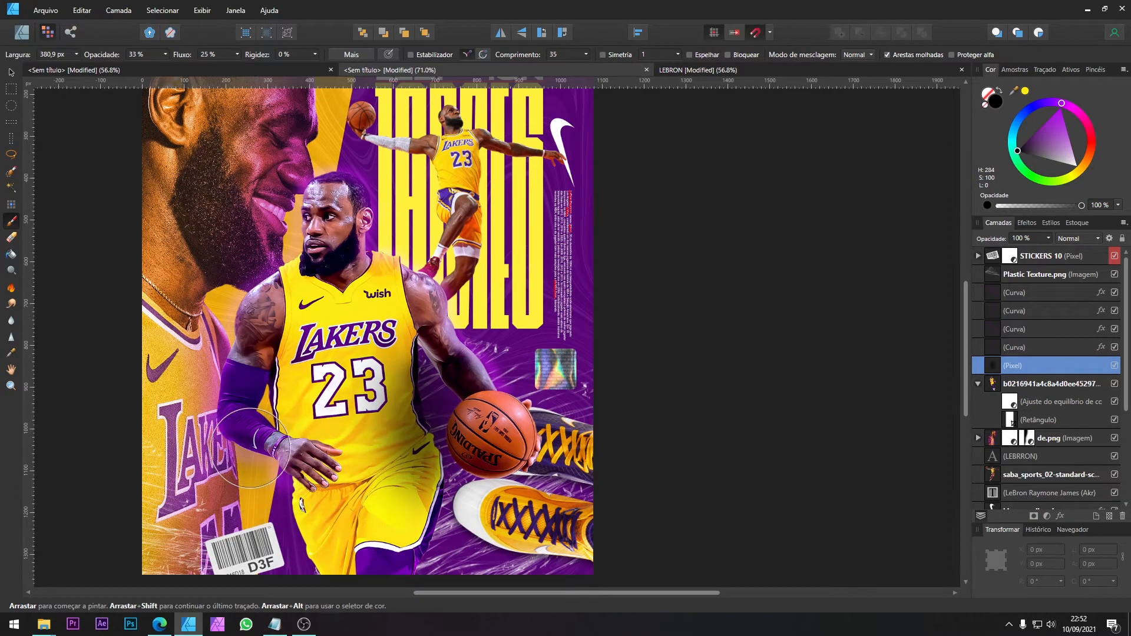
pyautogui.press('[')
pyautogui.press('[')
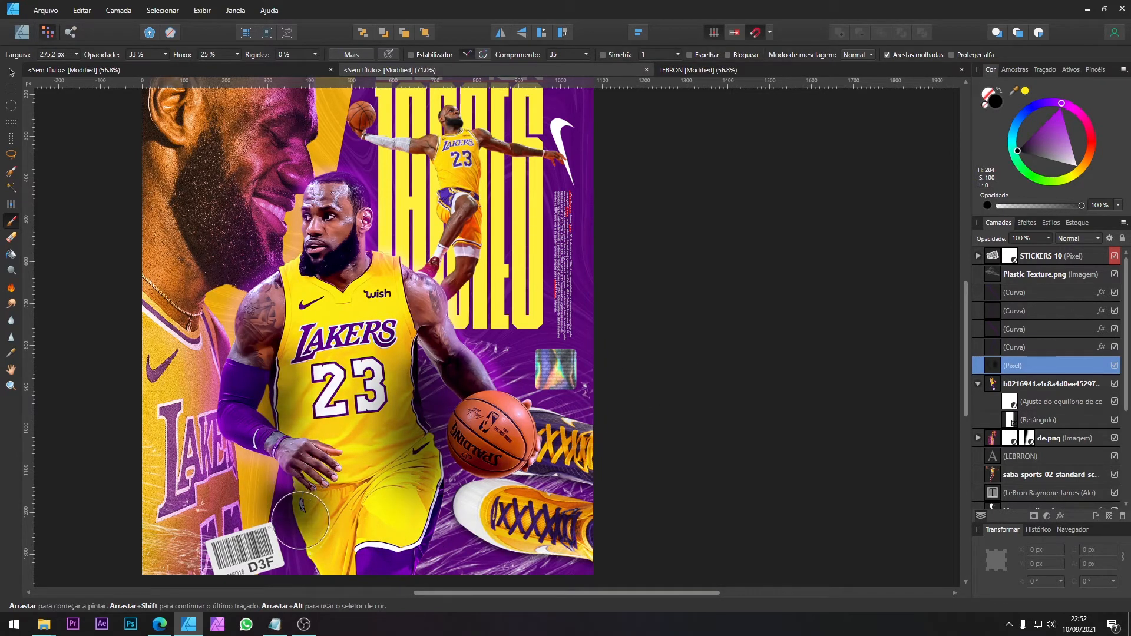
# Step: Erase excess shading from the shorts and beyond the player's hand with a soft eraser about 412 px wide
pyautogui.click(10, 237)
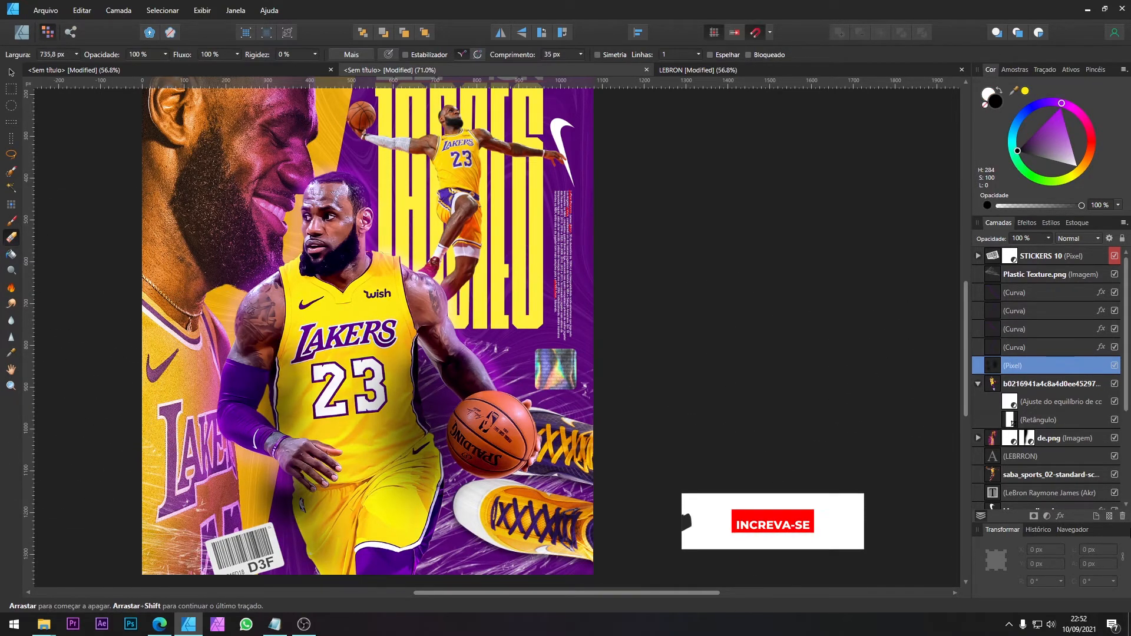
pyautogui.click(340, 483)
pyautogui.press('[')
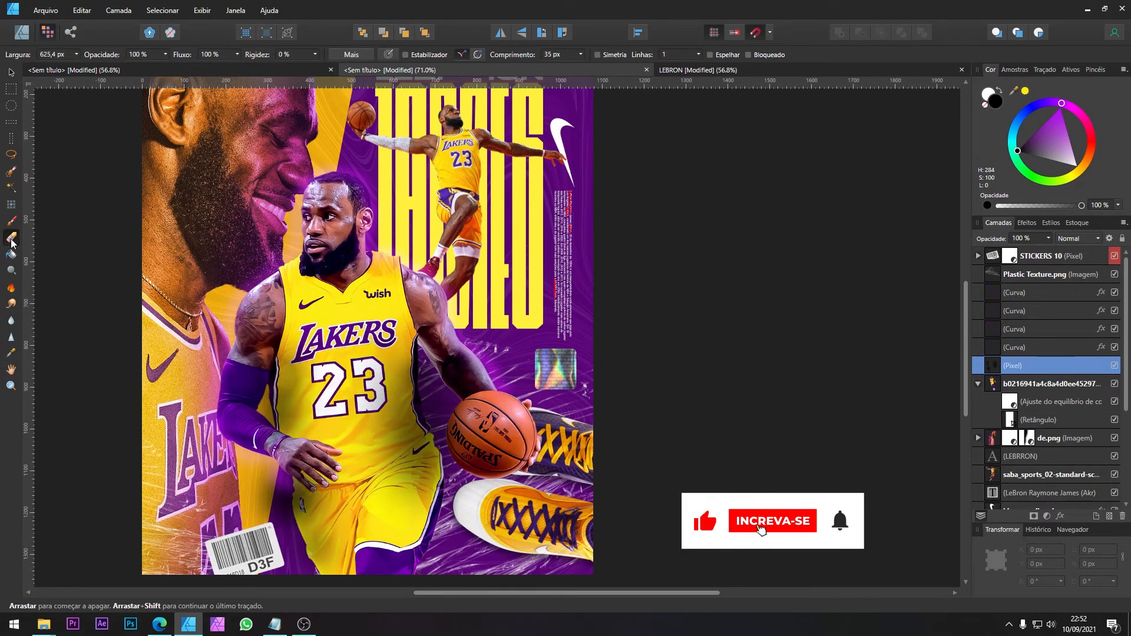
pyautogui.press('[')
pyautogui.press('[')
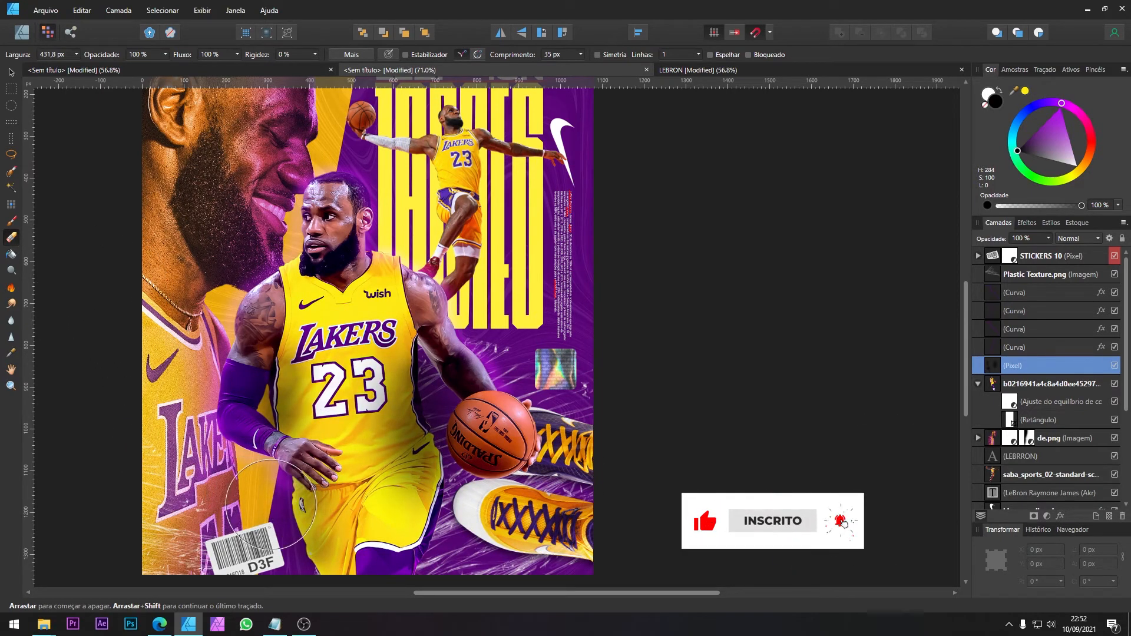
pyautogui.press(']')
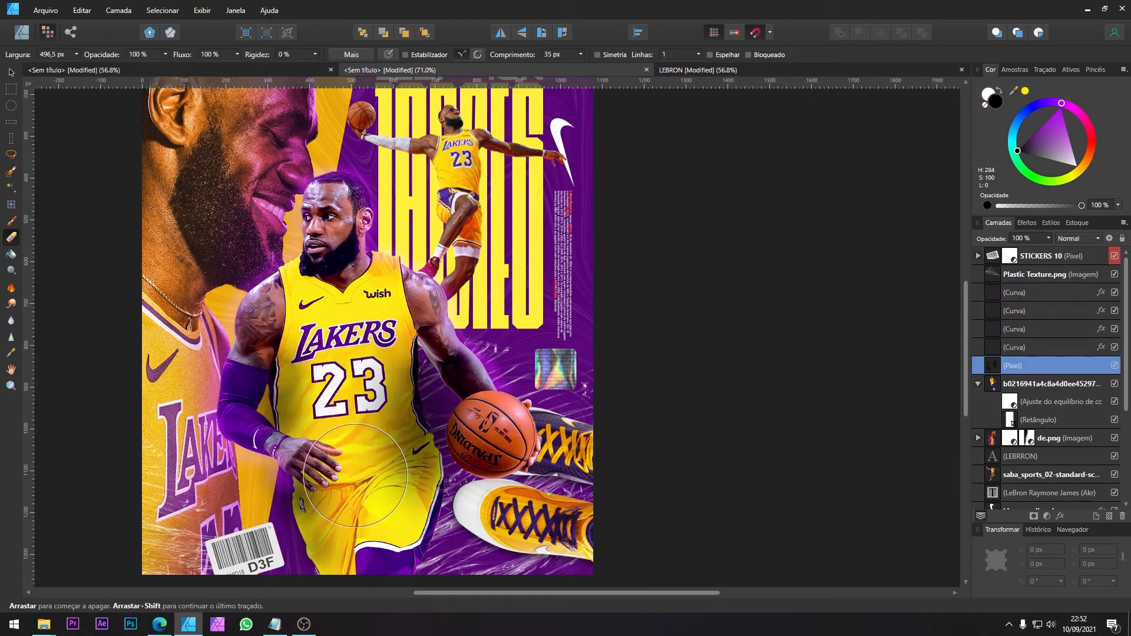
pyautogui.press('[')
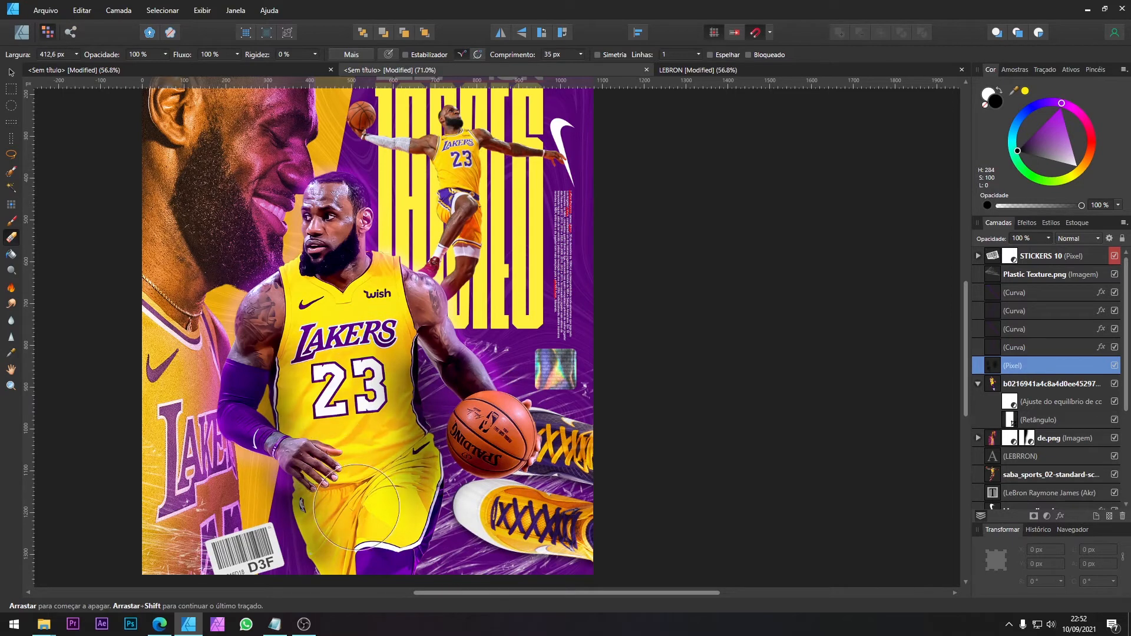
pyautogui.moveTo(357, 508)
pyautogui.mouseDown()
pyautogui.moveTo(338, 533)
pyautogui.moveTo(297, 529)
pyautogui.moveTo(358, 479)
pyautogui.moveTo(308, 529)
pyautogui.moveTo(265, 535)
pyautogui.mouseUp()
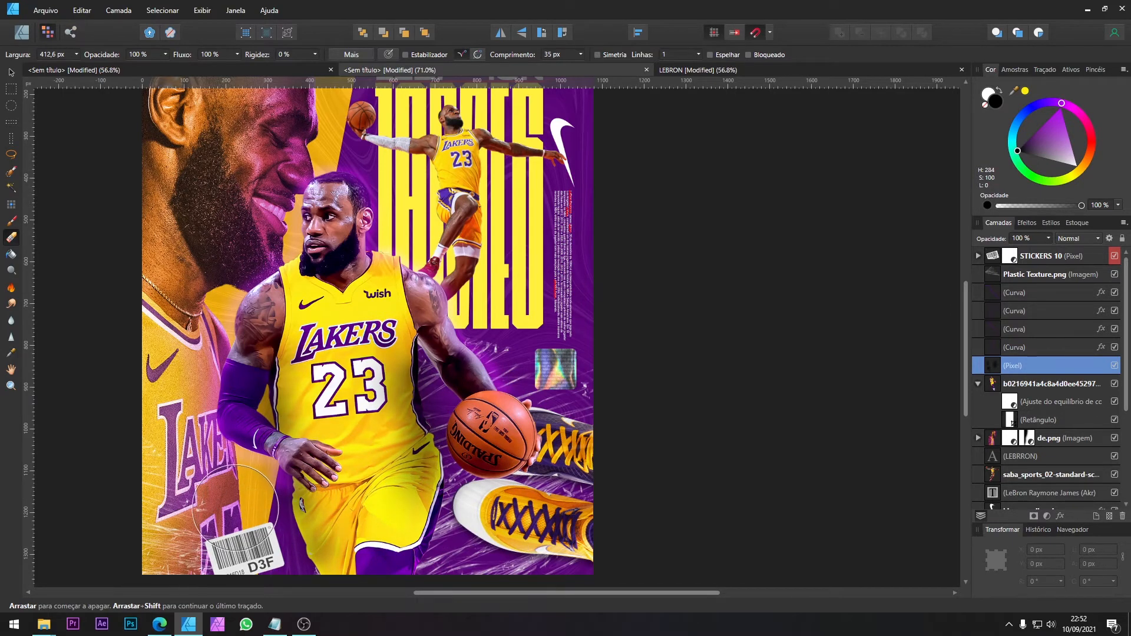
# Step: Clean up the shading along the jersey's side beneath the ball arm with a soft eraser about 112 px wide
pyautogui.press('[')
pyautogui.press('[')
pyautogui.press('[')
pyautogui.press('[')
pyautogui.press('[')
pyautogui.press('[')
pyautogui.press('[')
pyautogui.press('[')
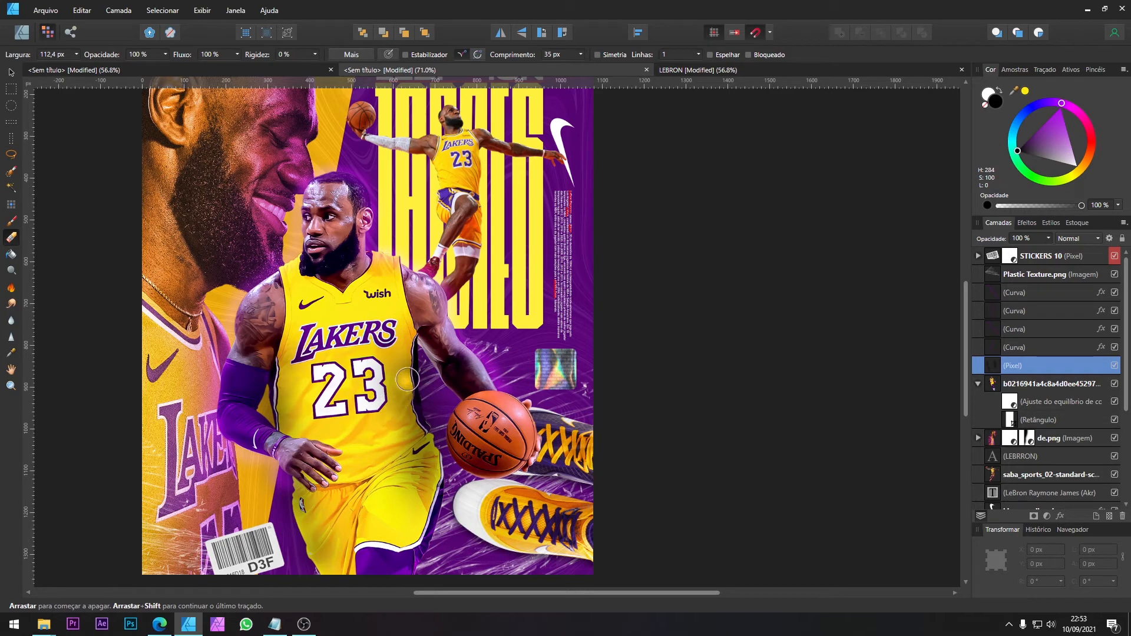
pyautogui.click(11, 73)
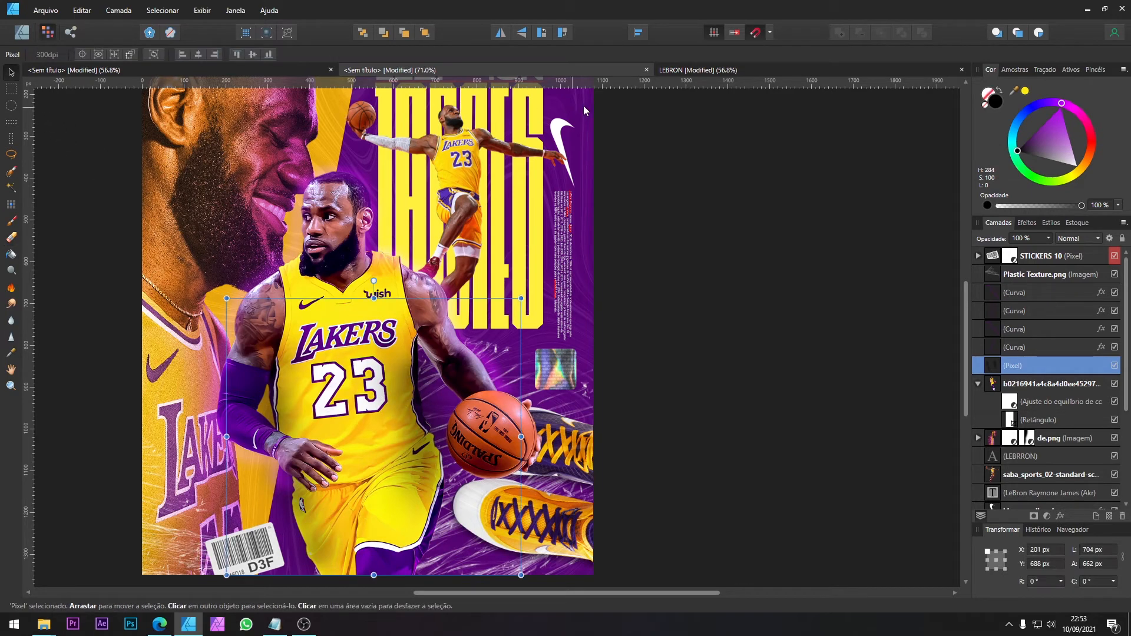
# Step: Check the lighting on the central player and basketball in the LEBRON reference document, and return to the working poster
pyautogui.click(724, 70)
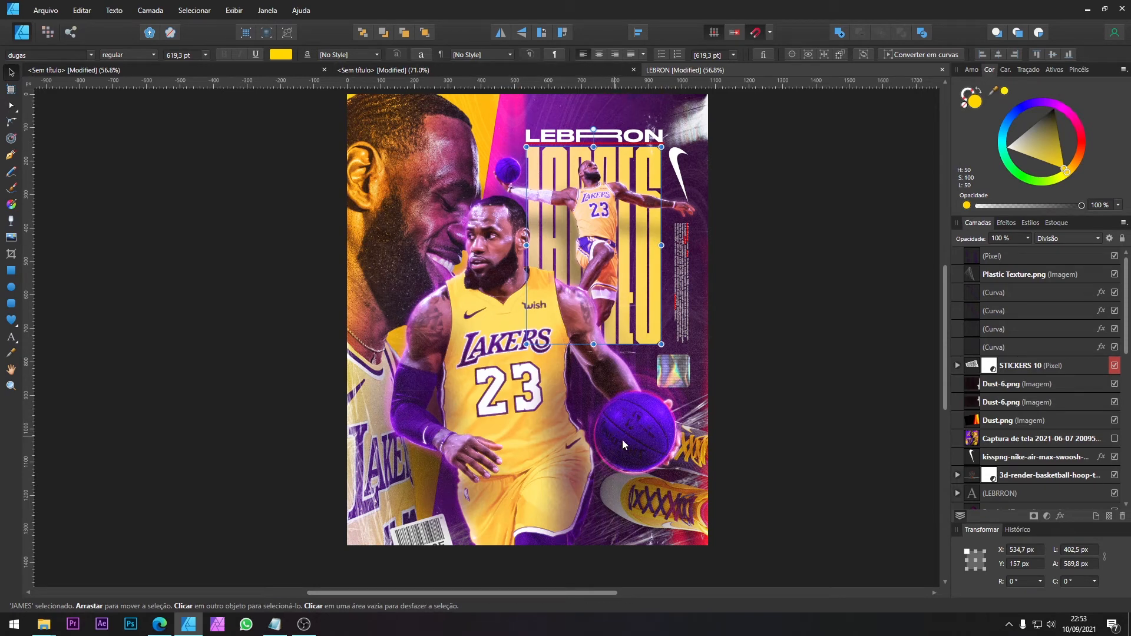
pyautogui.click(415, 71)
pyautogui.hotkey('ctrl', '2')
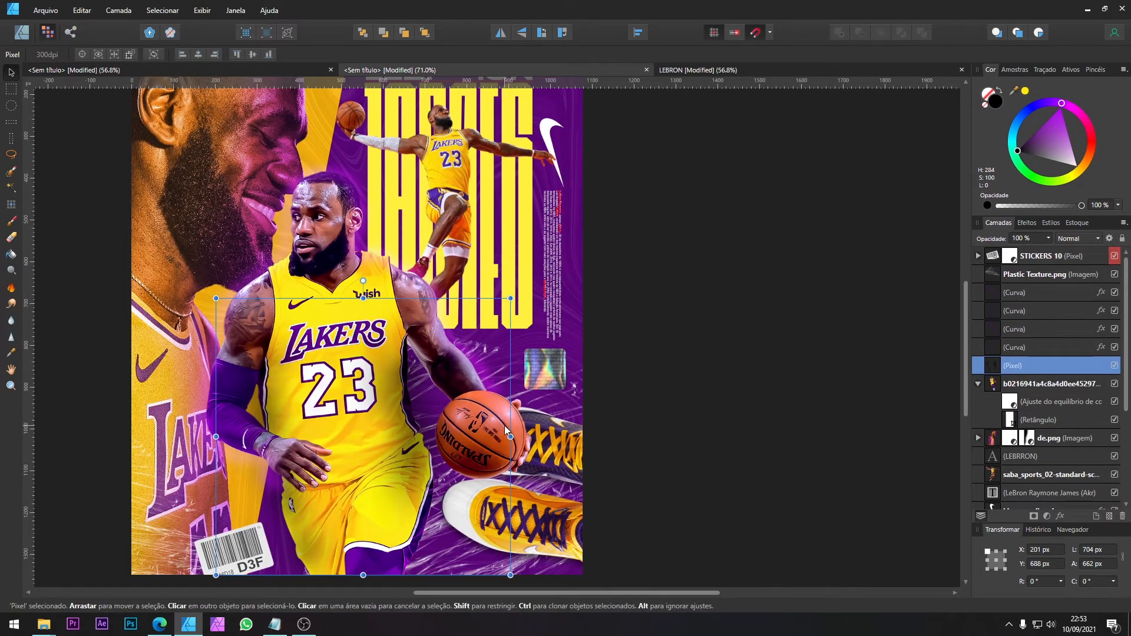
pyautogui.click(485, 437)
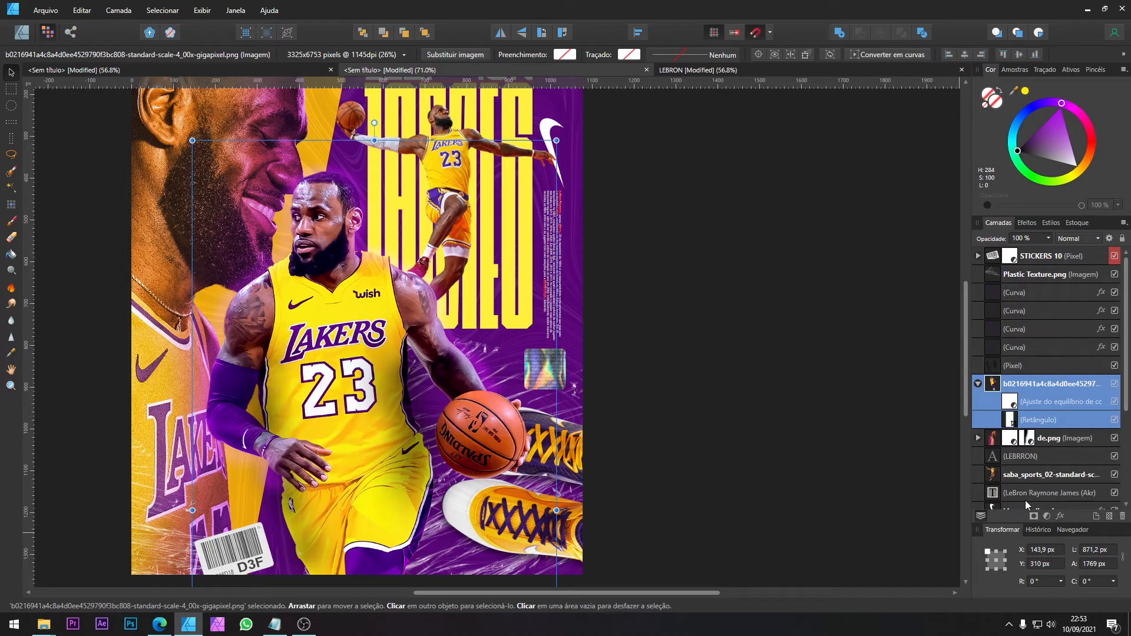
pyautogui.click(1047, 515)
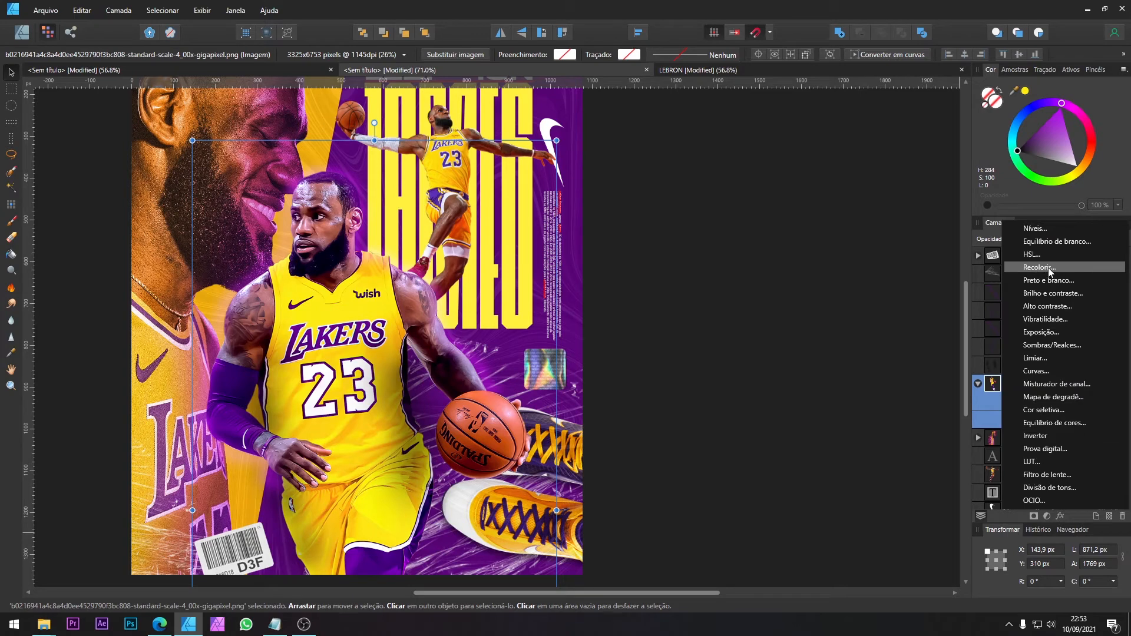
pyautogui.click(988, 314)
pyautogui.click(987, 314)
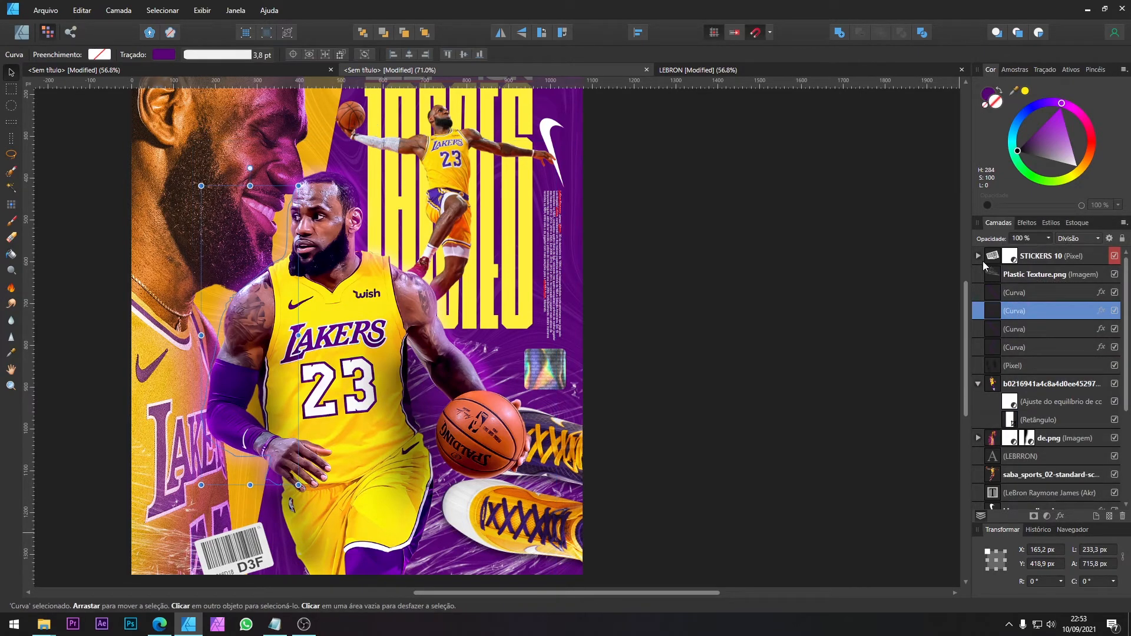
# Step: Try copying the masked recolour adjustment nested in de.png into the central player's image
pyautogui.scroll(-3, 1023, 315)
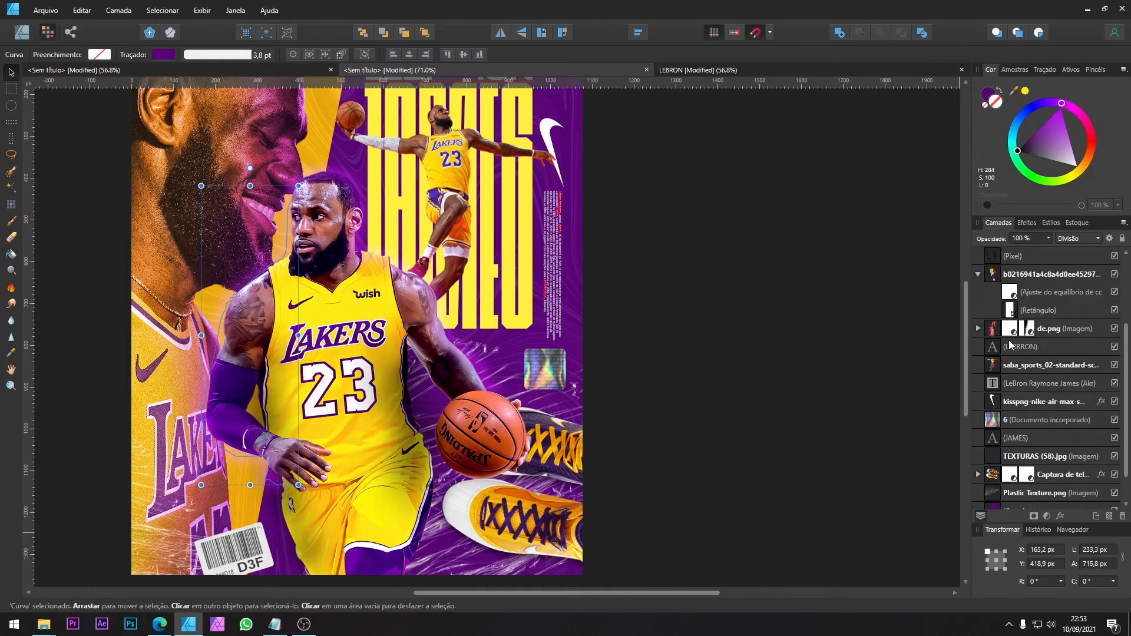
pyautogui.click(979, 328)
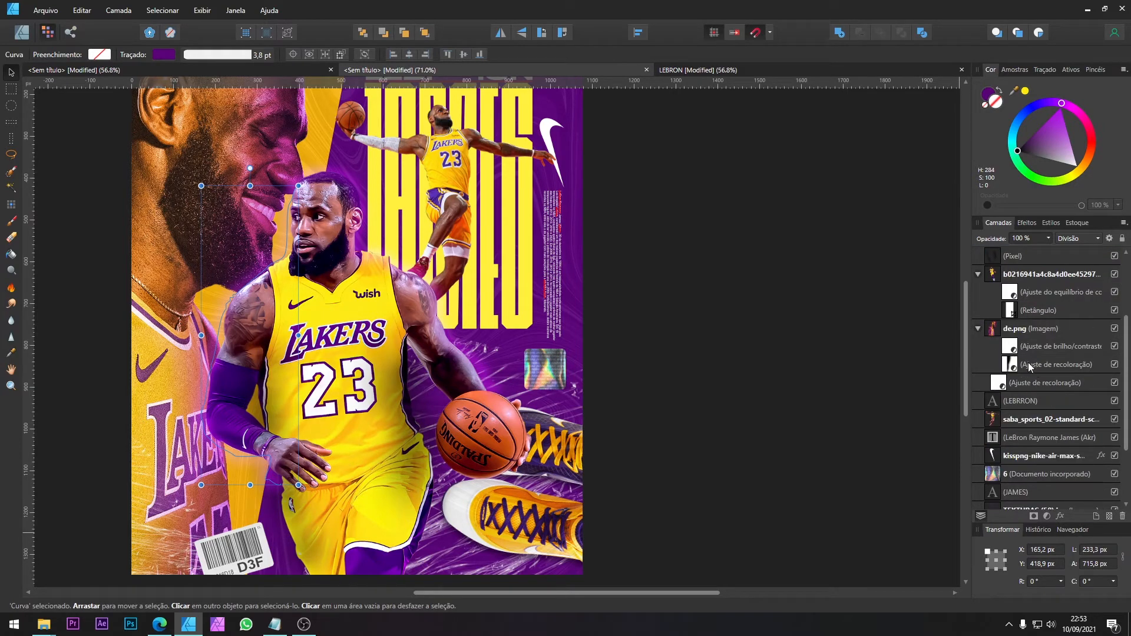
pyautogui.click(1007, 366)
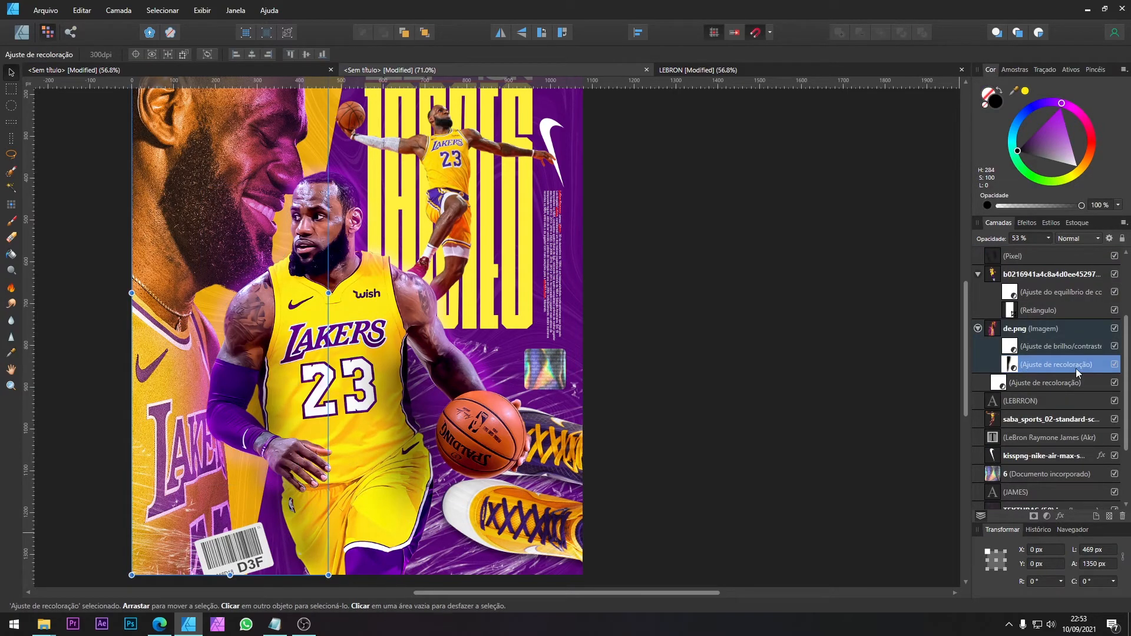
pyautogui.click(1115, 364)
pyautogui.scroll(-3, 1022, 403)
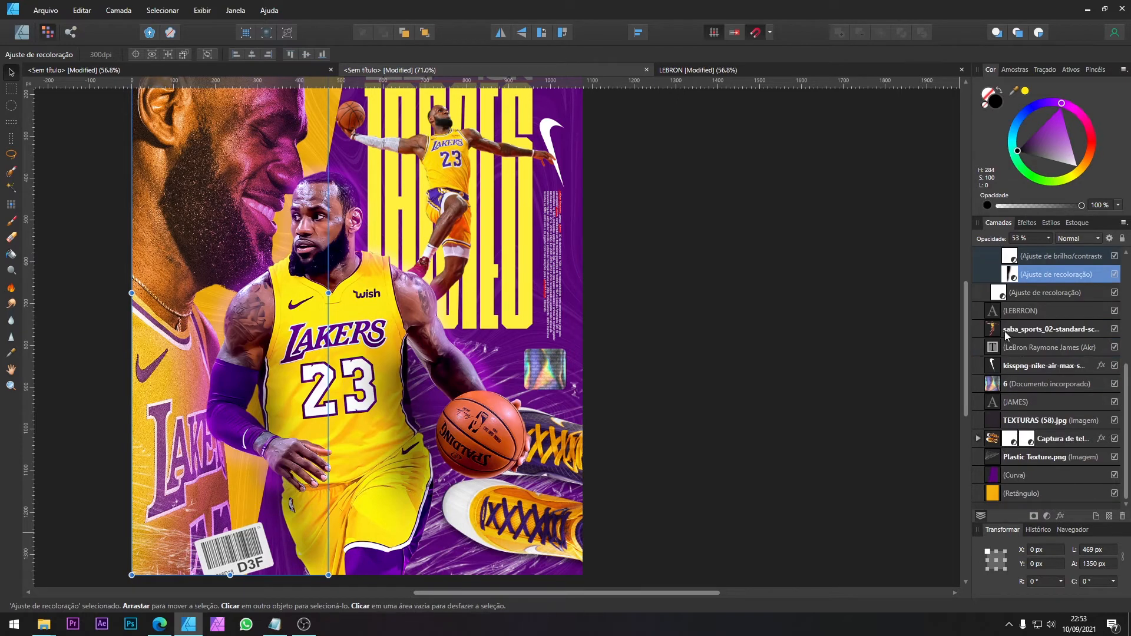
pyautogui.scroll(3, 1008, 339)
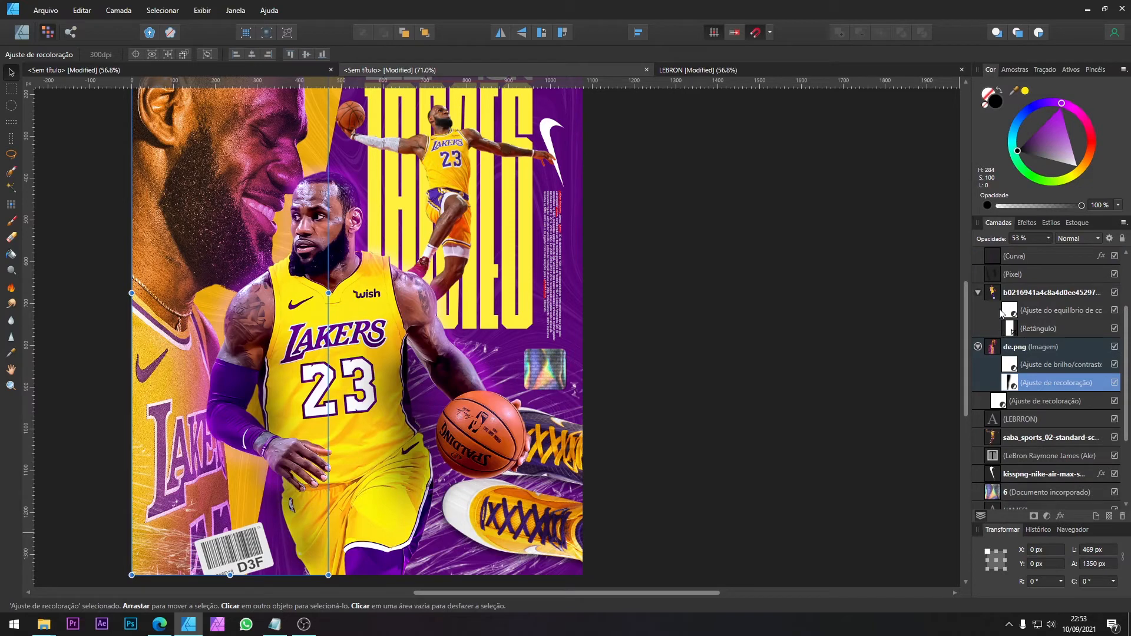
pyautogui.moveTo(1014, 303); pyautogui.dragTo(1005, 324)
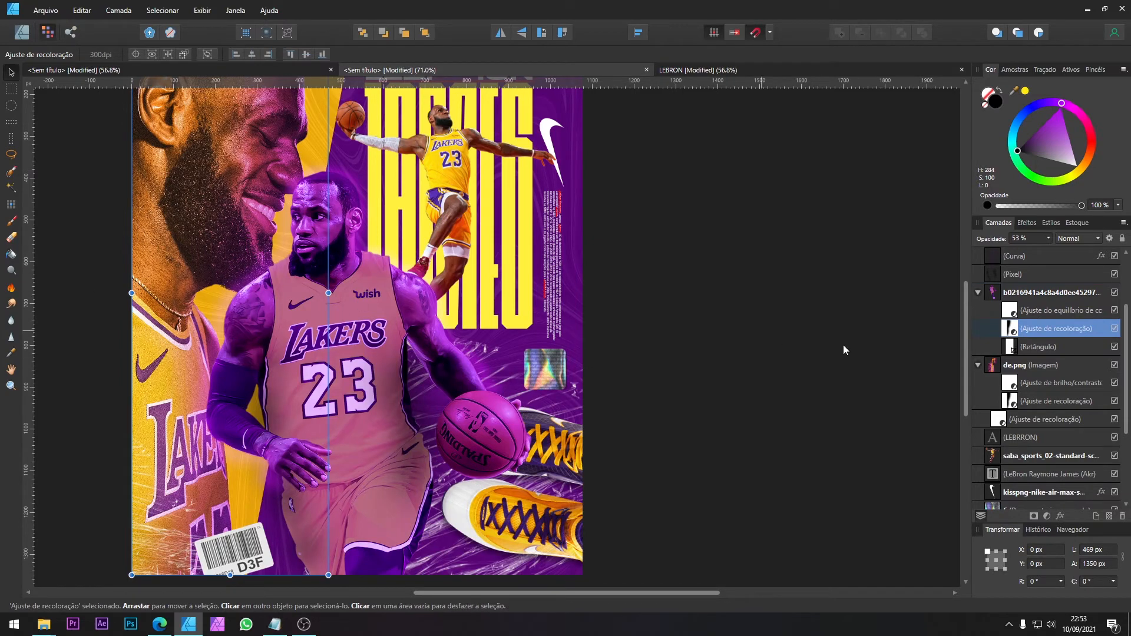
# Step: Set the copied recolour adjustment's hue to 256° and its luminosity to -53%
pyautogui.doubleClick(1011, 329)
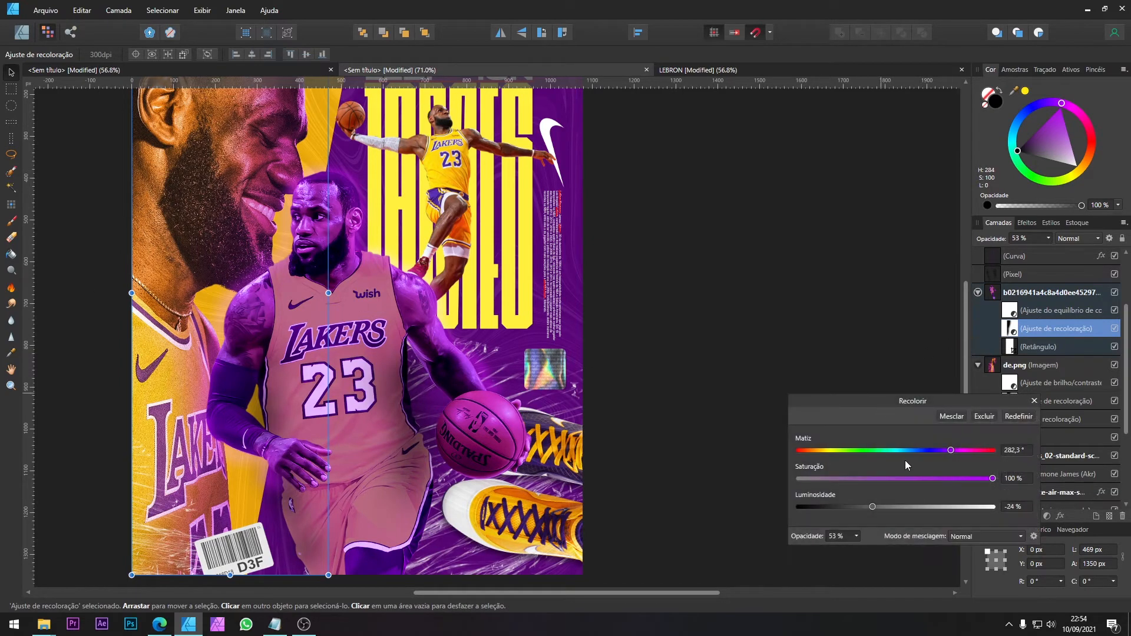
pyautogui.moveTo(872, 506); pyautogui.dragTo(846, 506)
pyautogui.moveTo(946, 449); pyautogui.dragTo(932, 451)
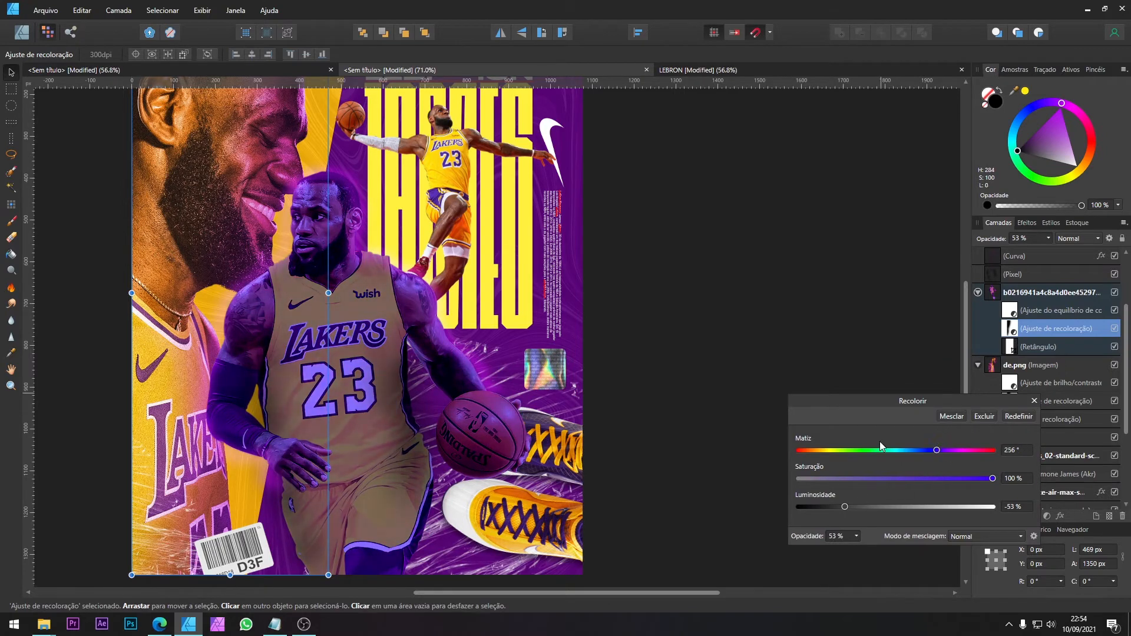
pyautogui.click(1034, 400)
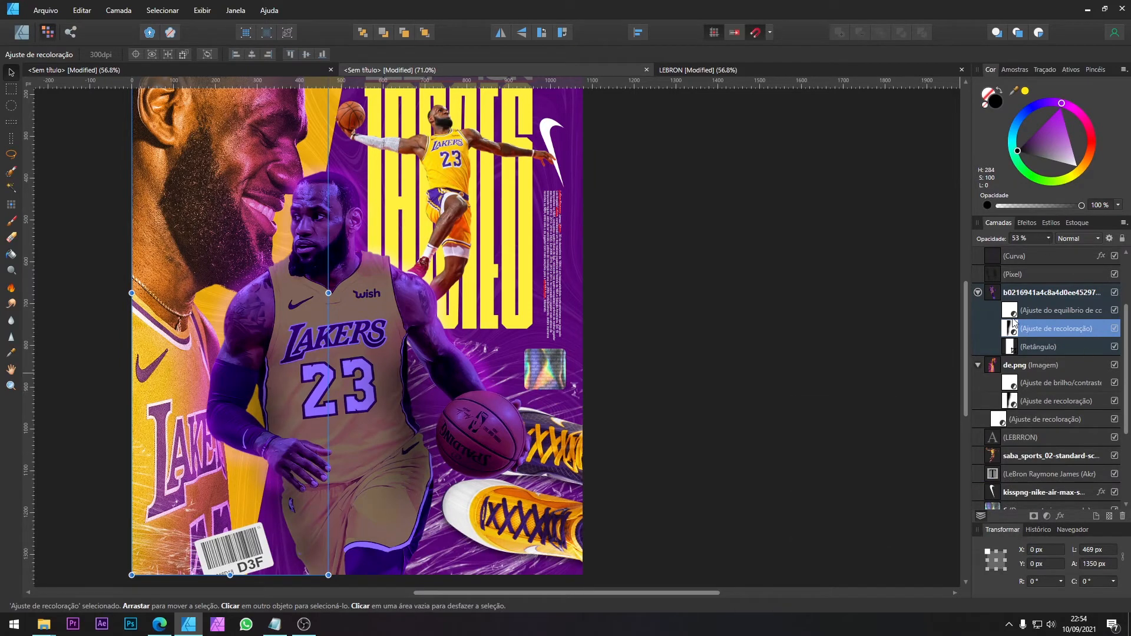
# Step: Delete the copied recolour adjustment from the central player's image and select that image layer
pyautogui.scroll(3, 996, 336)
pyautogui.press('Delete')
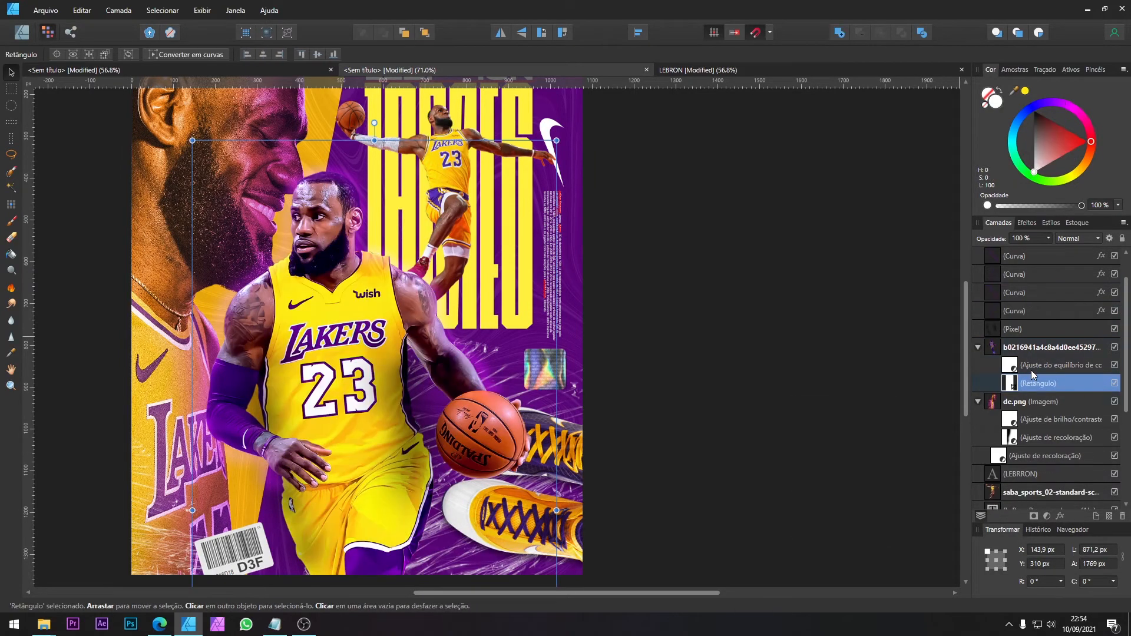
pyautogui.click(1015, 365)
pyautogui.click(1026, 384)
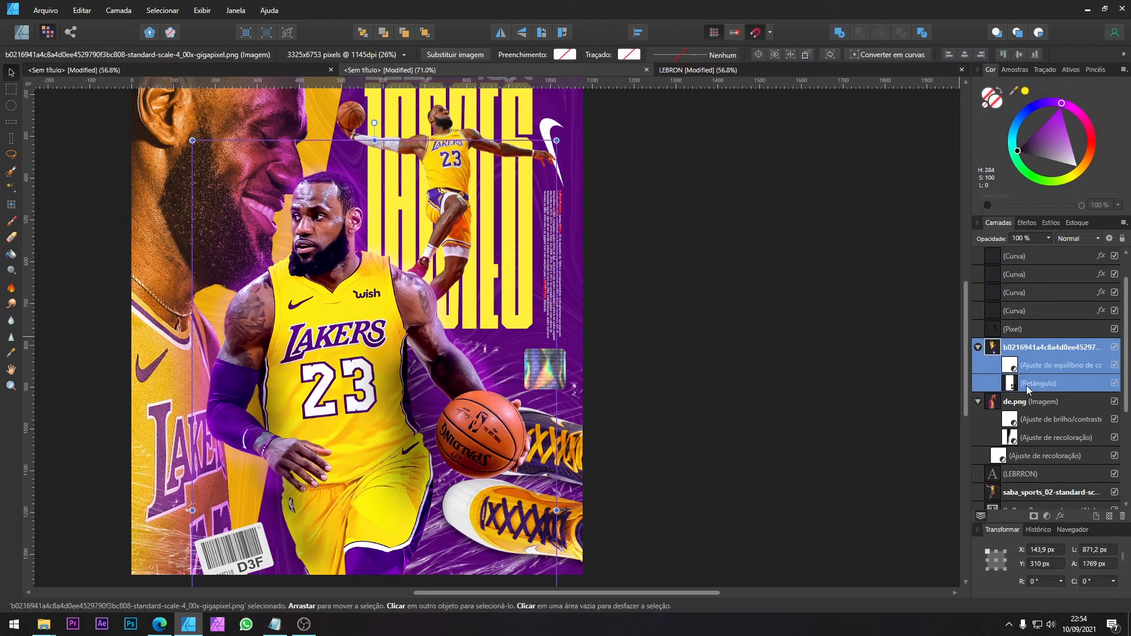
# Step: Add a Recolour adjustment to the central player's image with hue 277.9° and luminosity -28%
pyautogui.click(1048, 515)
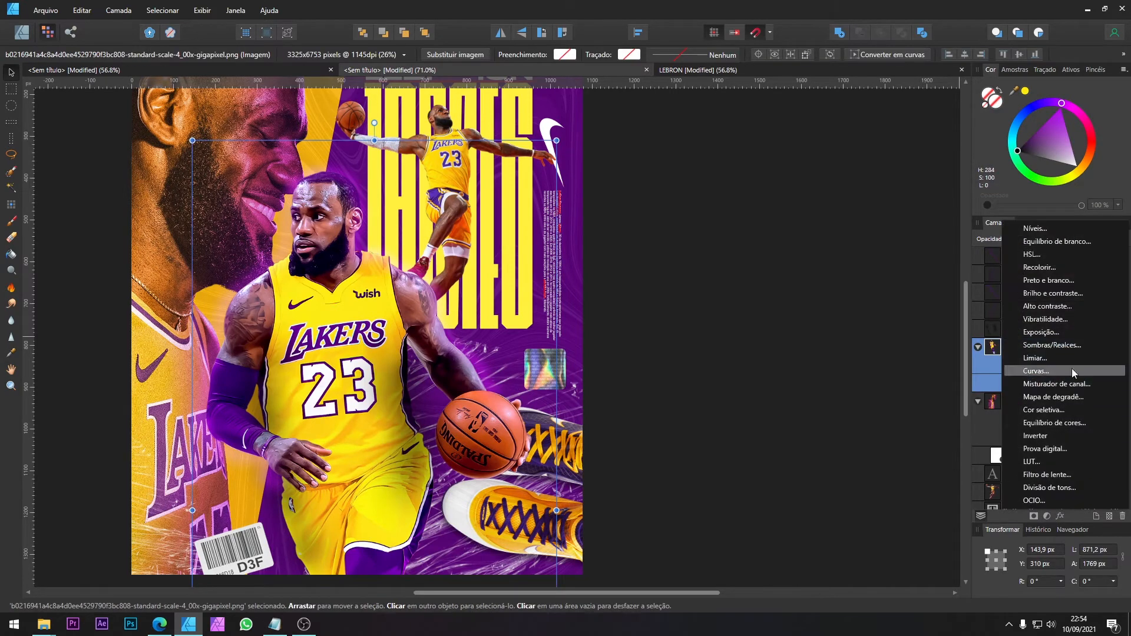
pyautogui.click(1067, 266)
pyautogui.moveTo(880, 452); pyautogui.dragTo(949, 451)
pyautogui.click(886, 507)
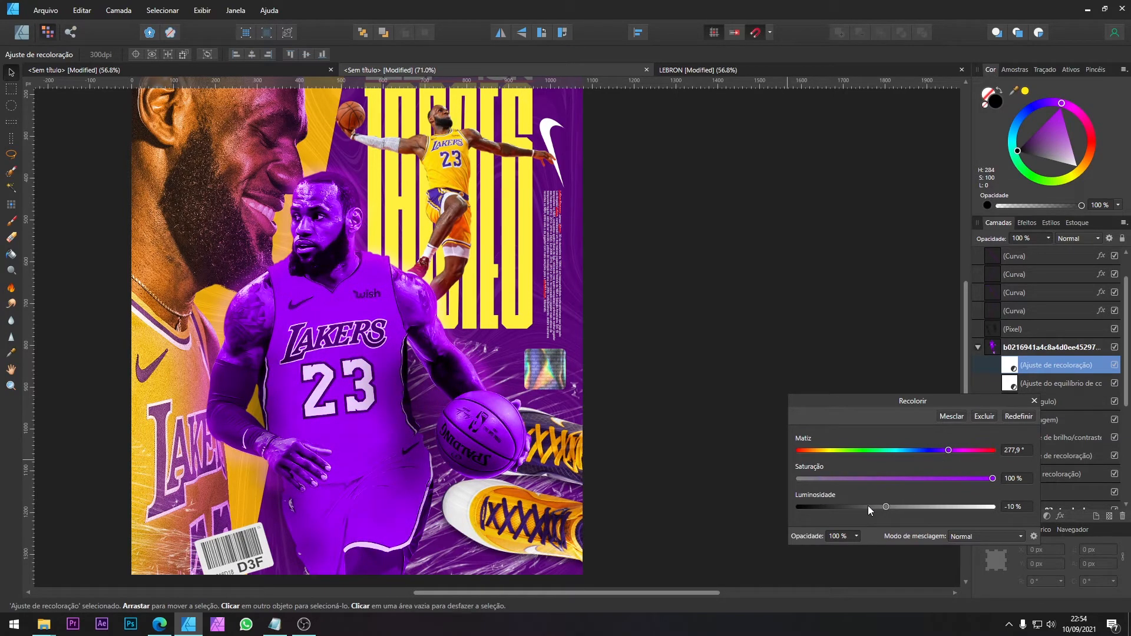
pyautogui.click(869, 507)
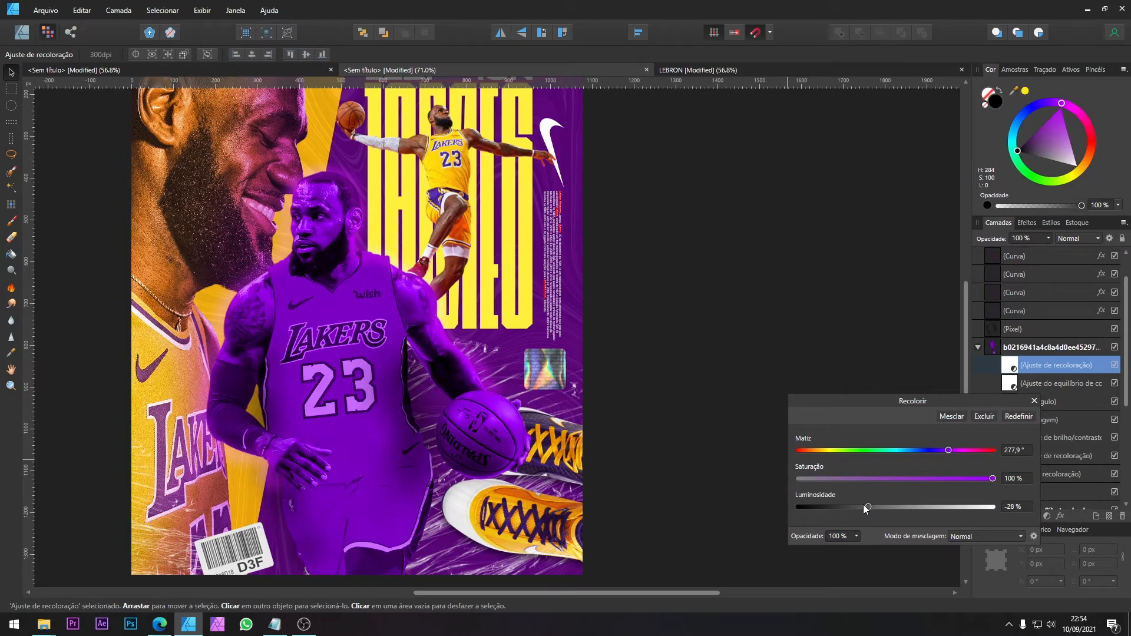
pyautogui.click(864, 506)
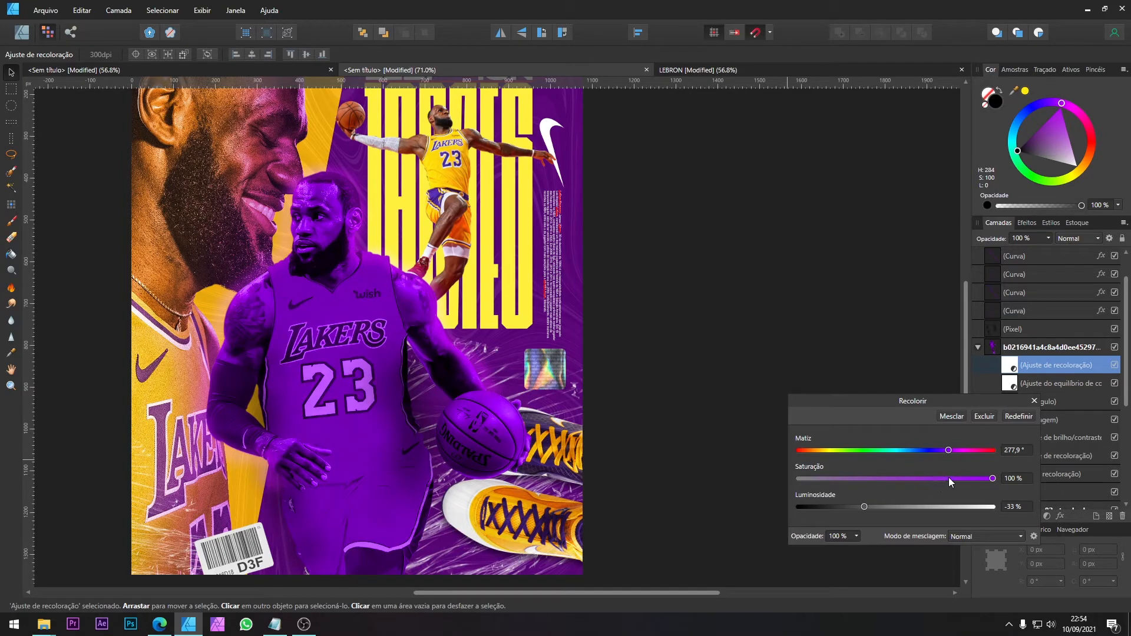
pyautogui.click(875, 508)
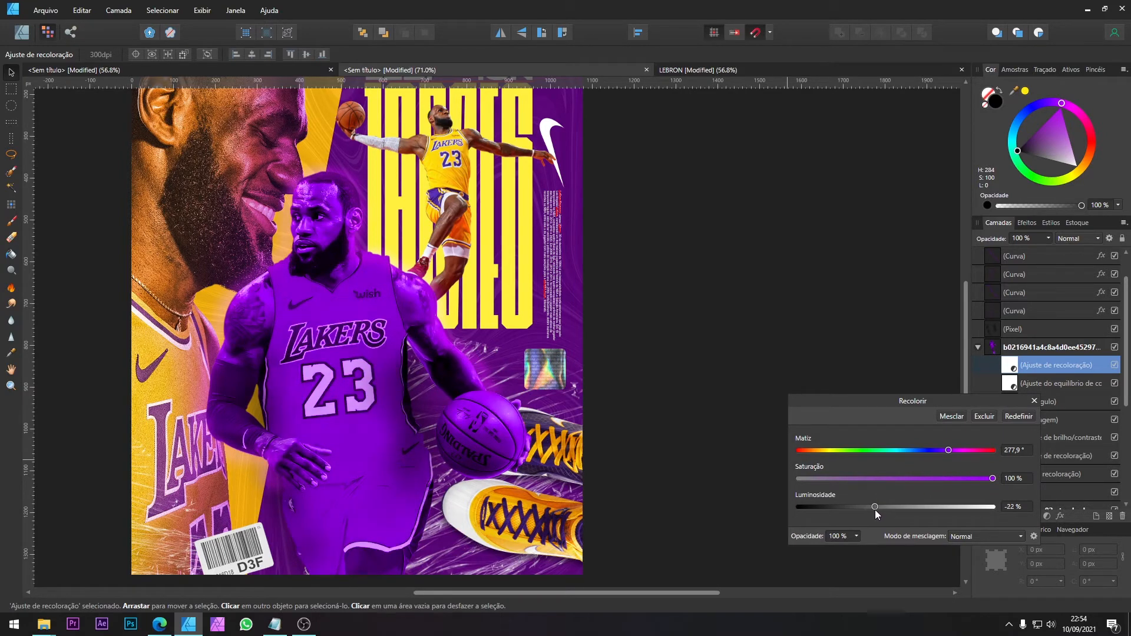
pyautogui.click(869, 510)
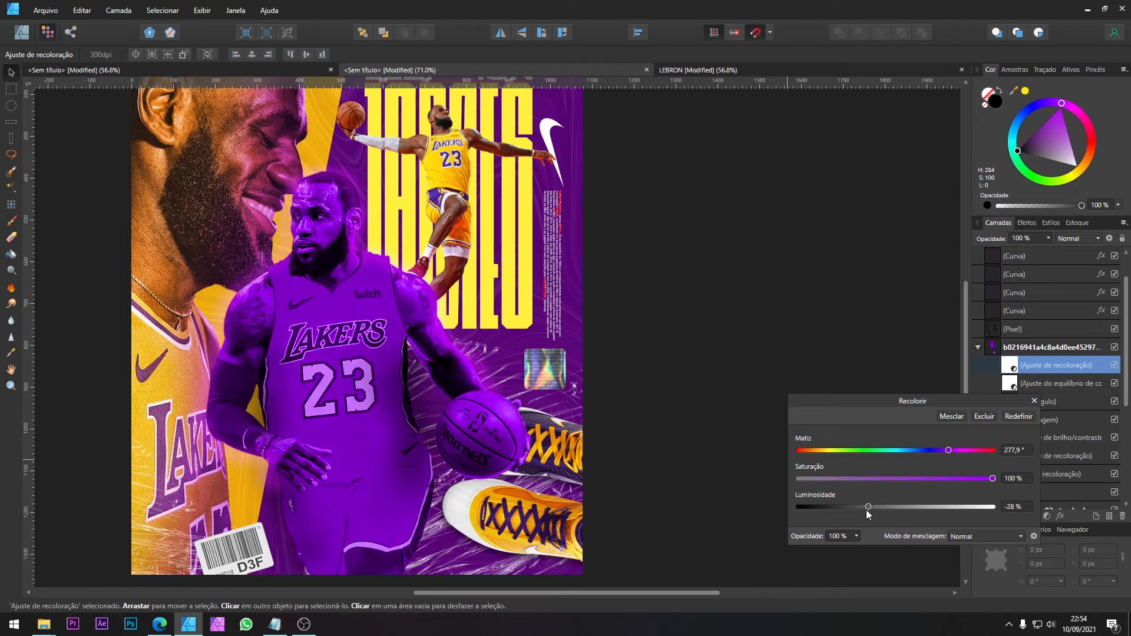
pyautogui.click(1034, 401)
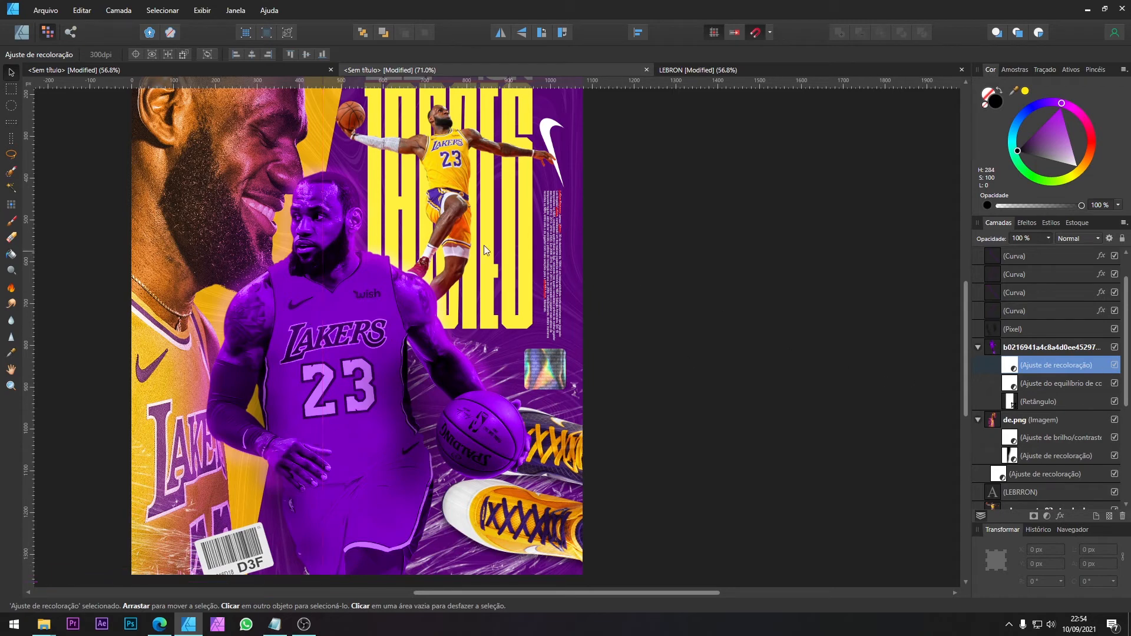
# Step: Erase the purple recolour from the central player's head, torso and legs with a large eraser at 100% hardness
pyautogui.click(18, 238)
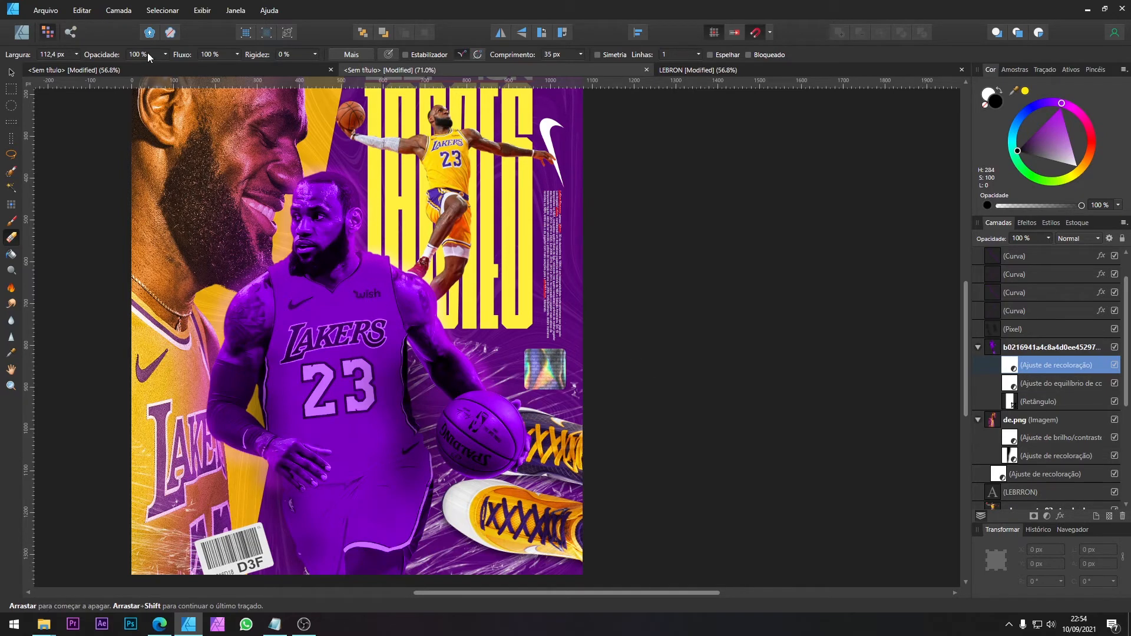
pyautogui.click(316, 53)
pyautogui.moveTo(370, 67); pyautogui.dragTo(486, 72)
pyautogui.click(283, 219)
pyautogui.moveTo(307, 219)
pyautogui.mouseDown()
pyautogui.moveTo(384, 208)
pyautogui.moveTo(291, 189)
pyautogui.moveTo(268, 274)
pyautogui.moveTo(302, 307)
pyautogui.moveTo(308, 255)
pyautogui.moveTo(291, 200)
pyautogui.moveTo(323, 170)
pyautogui.mouseUp()
pyautogui.press(']')
pyautogui.press(']')
pyautogui.press(']')
pyautogui.press(']')
pyautogui.press(']')
pyautogui.press(']')
pyautogui.press(']')
pyautogui.press(']')
pyautogui.press(']')
pyautogui.press(']')
pyautogui.moveTo(343, 304)
pyautogui.mouseDown()
pyautogui.moveTo(378, 351)
pyautogui.moveTo(439, 392)
pyautogui.moveTo(554, 418)
pyautogui.moveTo(387, 379)
pyautogui.mouseUp()
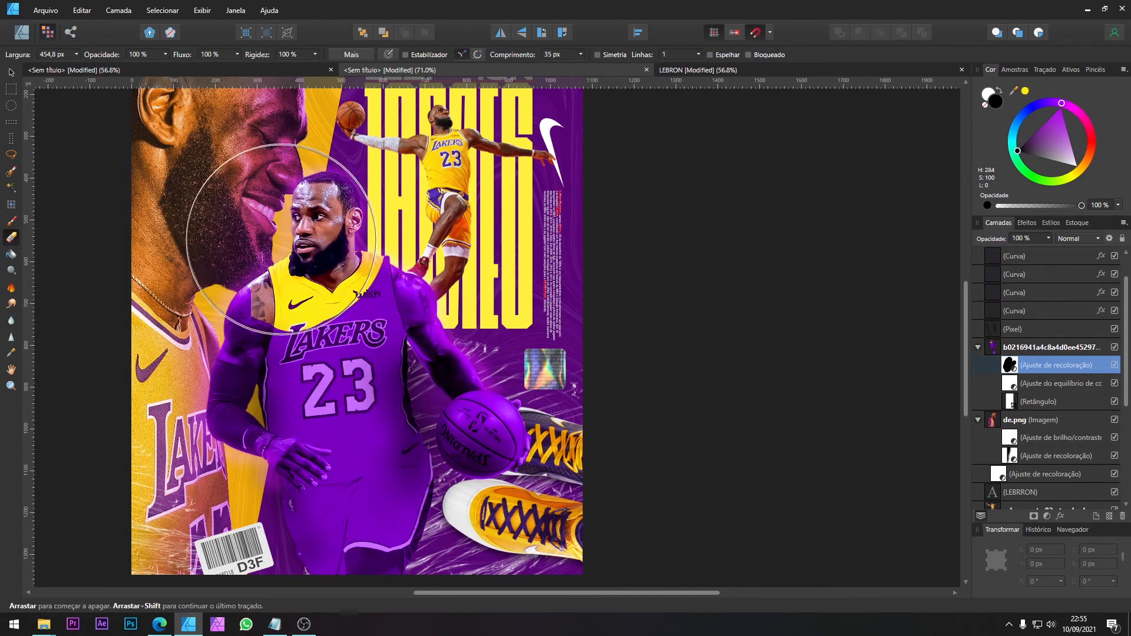
pyautogui.moveTo(218, 353)
pyautogui.mouseDown()
pyautogui.moveTo(272, 307)
pyautogui.moveTo(229, 386)
pyautogui.moveTo(329, 269)
pyautogui.moveTo(382, 288)
pyautogui.moveTo(398, 281)
pyautogui.moveTo(319, 331)
pyautogui.moveTo(272, 428)
pyautogui.moveTo(268, 469)
pyautogui.moveTo(324, 508)
pyautogui.moveTo(327, 425)
pyautogui.moveTo(336, 512)
pyautogui.moveTo(341, 490)
pyautogui.moveTo(337, 468)
pyautogui.moveTo(320, 555)
pyautogui.moveTo(347, 529)
pyautogui.moveTo(294, 484)
pyautogui.moveTo(260, 425)
pyautogui.moveTo(293, 328)
pyautogui.moveTo(376, 270)
pyautogui.mouseUp()
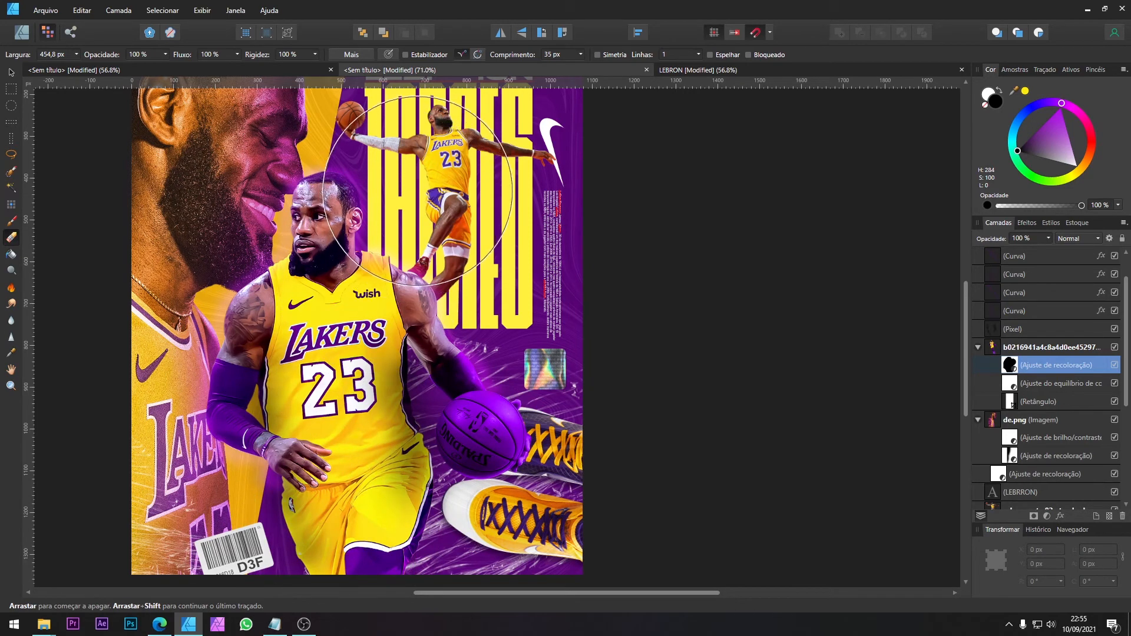
# Step: Erase the recolour from the player's forearm down to the basketball's edge with a 76.1 px eraser, keeping the ball purple
pyautogui.press('[')
pyautogui.press('[')
pyautogui.press('[')
pyautogui.press('[')
pyautogui.press('[')
pyautogui.press('[')
pyautogui.press('[')
pyautogui.press('[')
pyautogui.press('[')
pyautogui.press('[')
pyautogui.press('[')
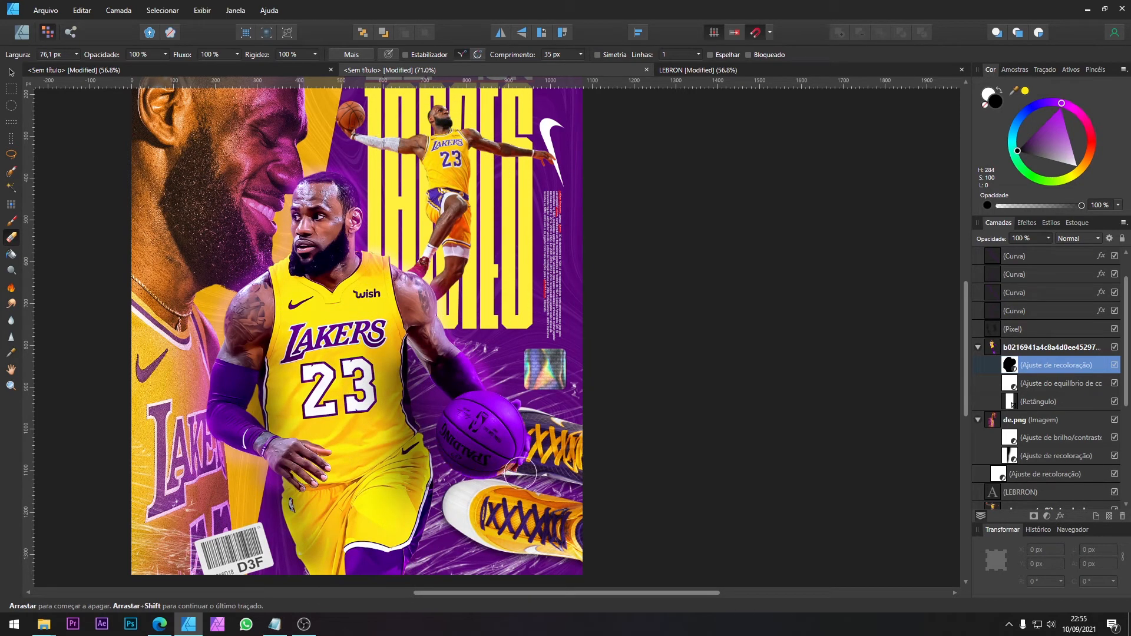
pyautogui.click(490, 431)
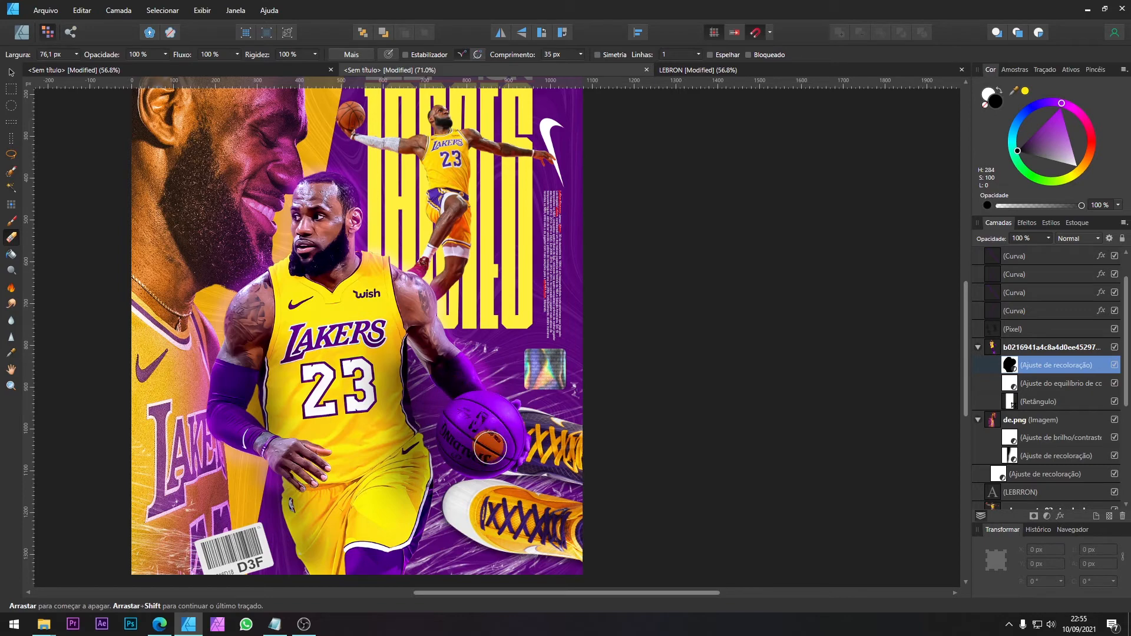
pyautogui.scroll(5, 475, 404)
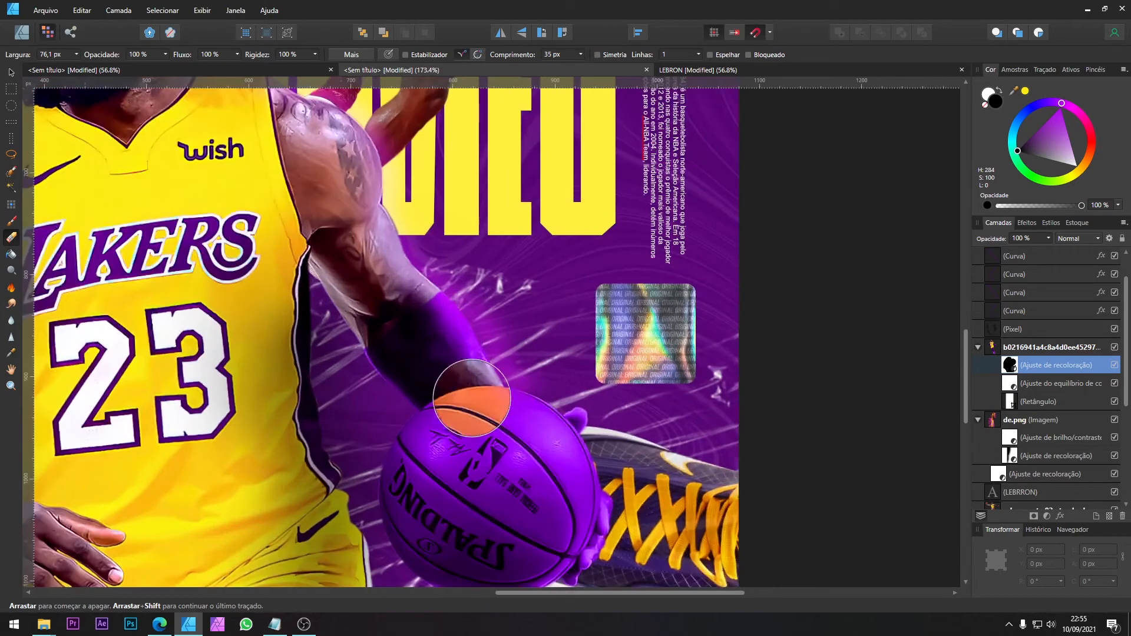
pyautogui.scroll(1, 462, 396)
pyautogui.scroll(3, 466, 354)
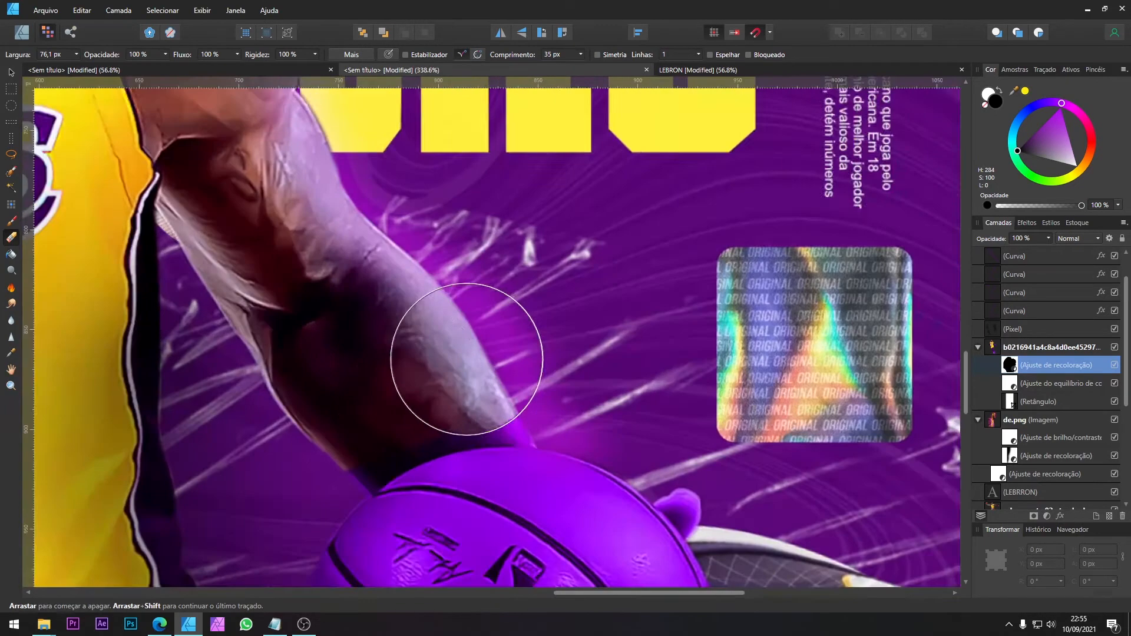
pyautogui.moveTo(324, 429)
pyautogui.mouseDown()
pyautogui.moveTo(460, 344)
pyautogui.moveTo(531, 337)
pyautogui.moveTo(542, 347)
pyautogui.moveTo(484, 372)
pyautogui.moveTo(550, 333)
pyautogui.moveTo(442, 354)
pyautogui.moveTo(369, 383)
pyautogui.moveTo(328, 374)
pyautogui.moveTo(505, 354)
pyautogui.moveTo(404, 442)
pyautogui.moveTo(290, 467)
pyautogui.mouseUp()
pyautogui.hotkey('ctrl', 'z')
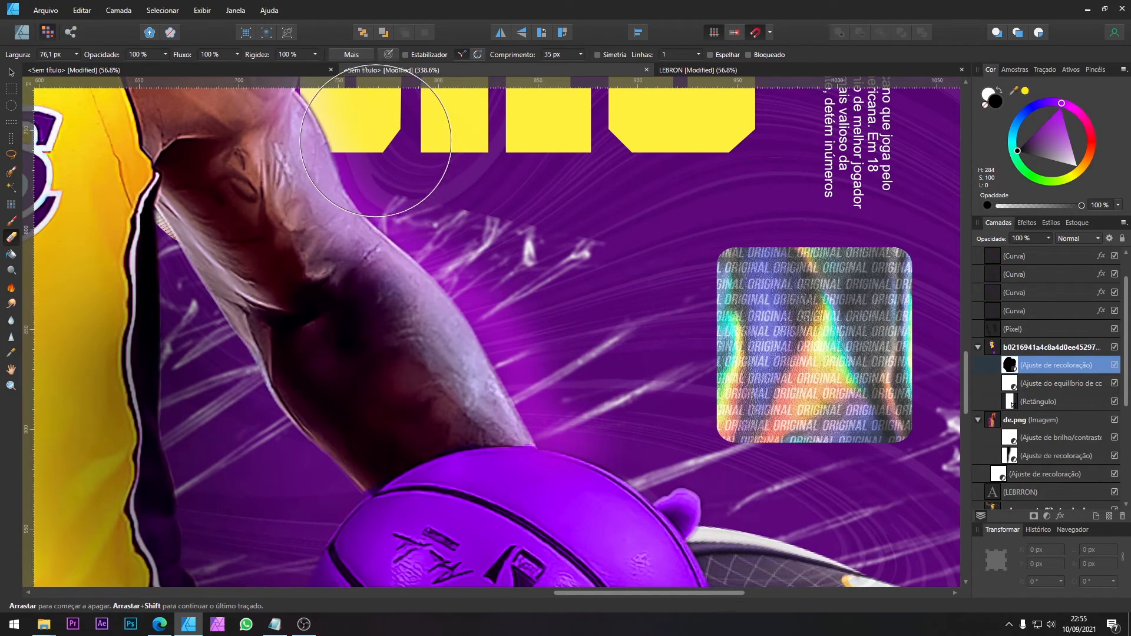
# Step: Erase the recolour from the fingers gripping the basketball with a 39.7 px eraser at 62% hardness
pyautogui.press('[')
pyautogui.press('[')
pyautogui.press('[')
pyautogui.press('[')
pyautogui.press('[')
pyautogui.press('[')
pyautogui.click(315, 54)
pyautogui.click(279, 69)
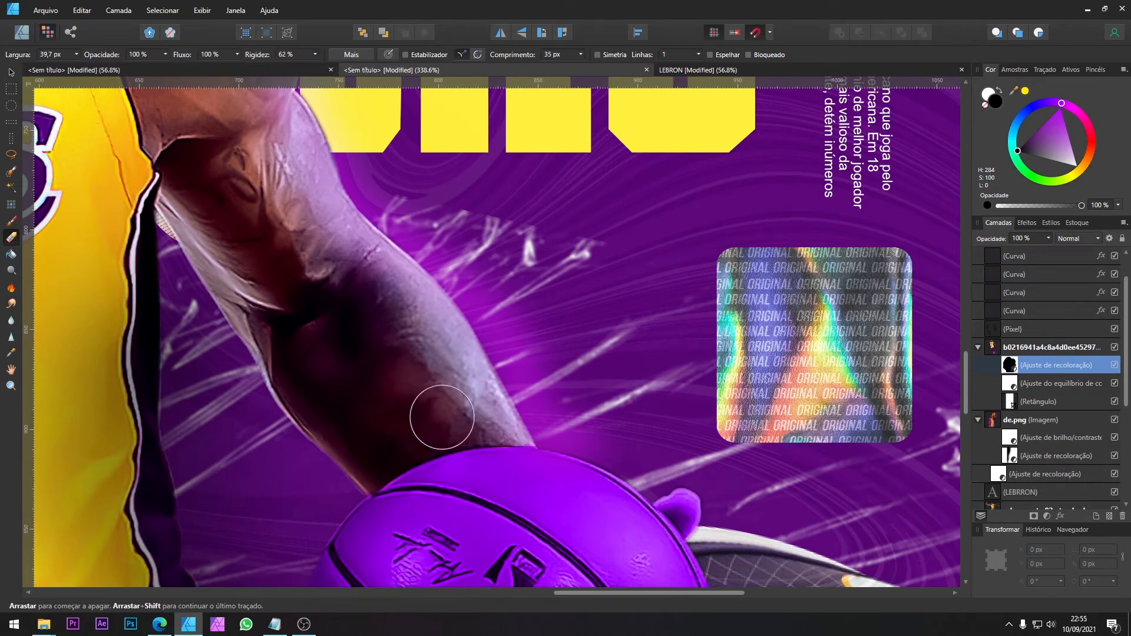
pyautogui.scroll(-3, 583, 430)
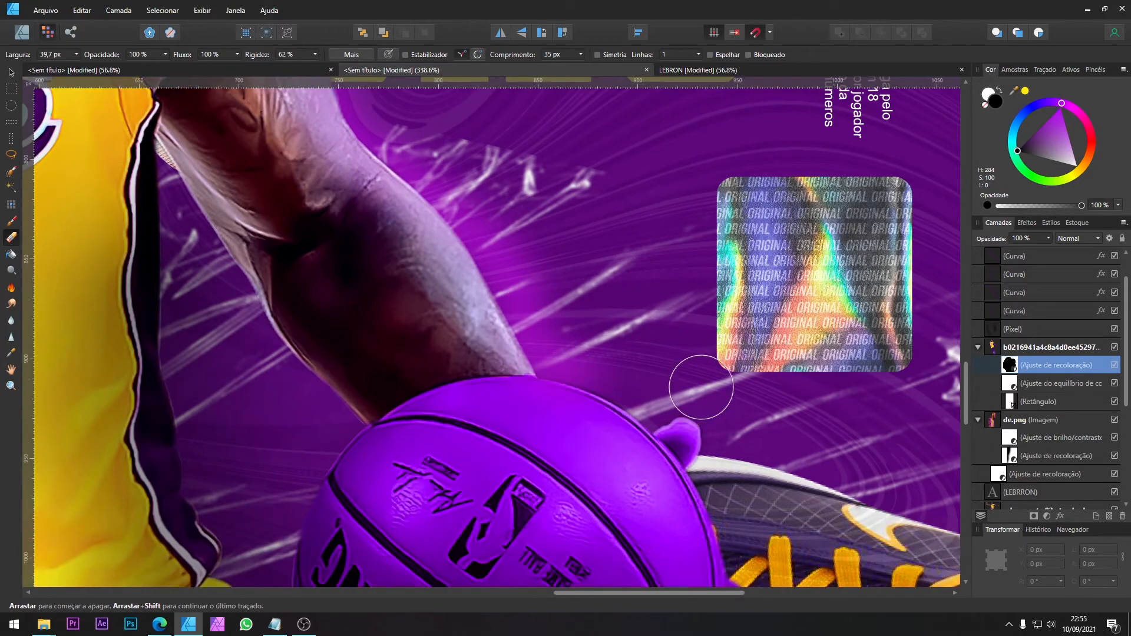
pyautogui.moveTo(691, 402)
pyautogui.mouseDown()
pyautogui.moveTo(708, 424)
pyautogui.moveTo(676, 408)
pyautogui.mouseUp()
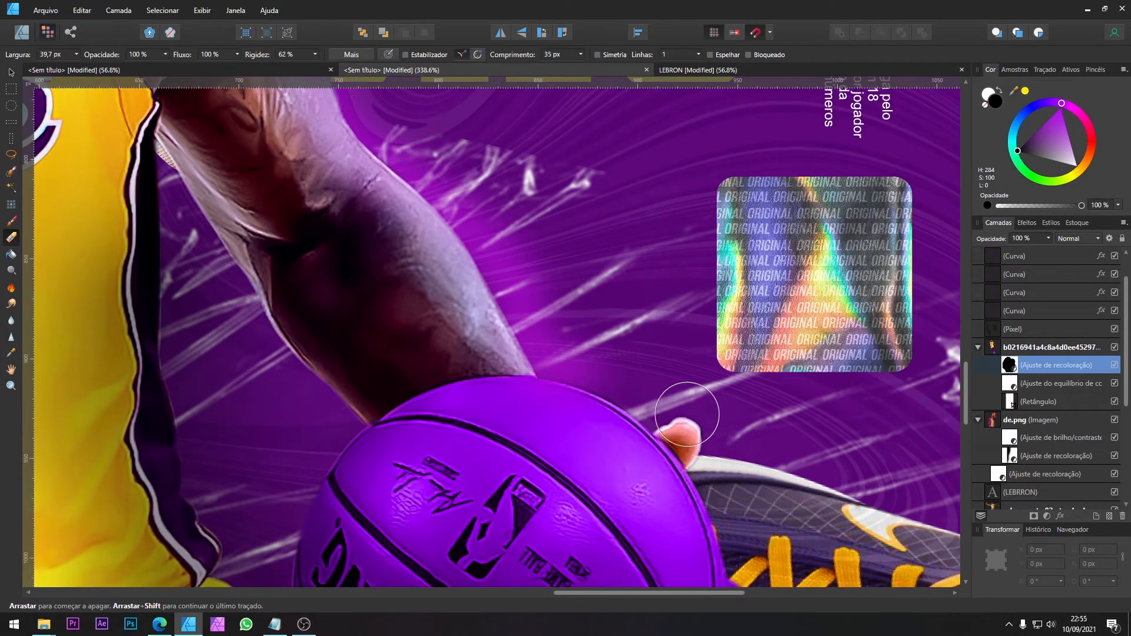
pyautogui.scroll(-10, 823, 457)
pyautogui.scroll(-4, 822, 458)
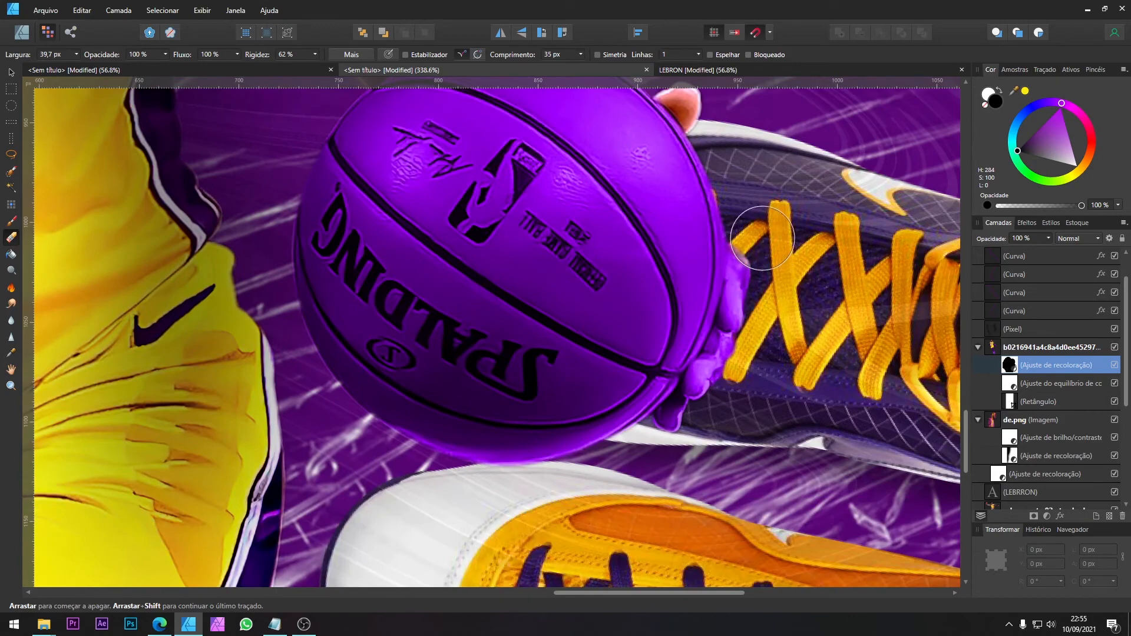
pyautogui.moveTo(760, 235)
pyautogui.mouseDown()
pyautogui.moveTo(736, 375)
pyautogui.moveTo(677, 445)
pyautogui.moveTo(759, 303)
pyautogui.moveTo(766, 230)
pyautogui.mouseUp()
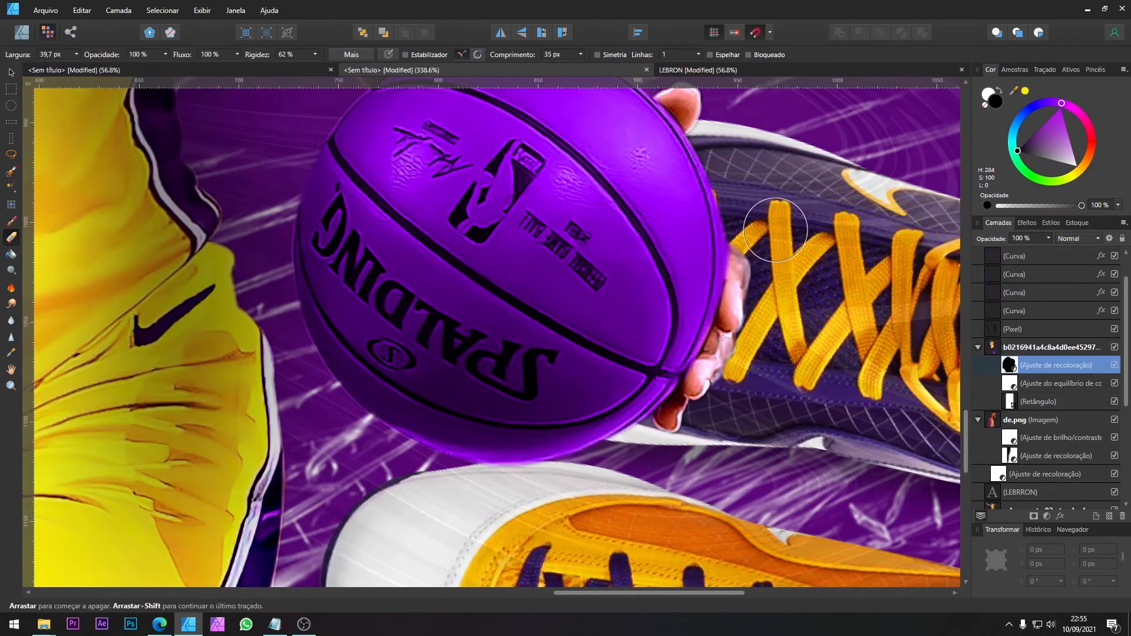
pyautogui.scroll(-8, 666, 305)
pyautogui.scroll(3, 665, 305)
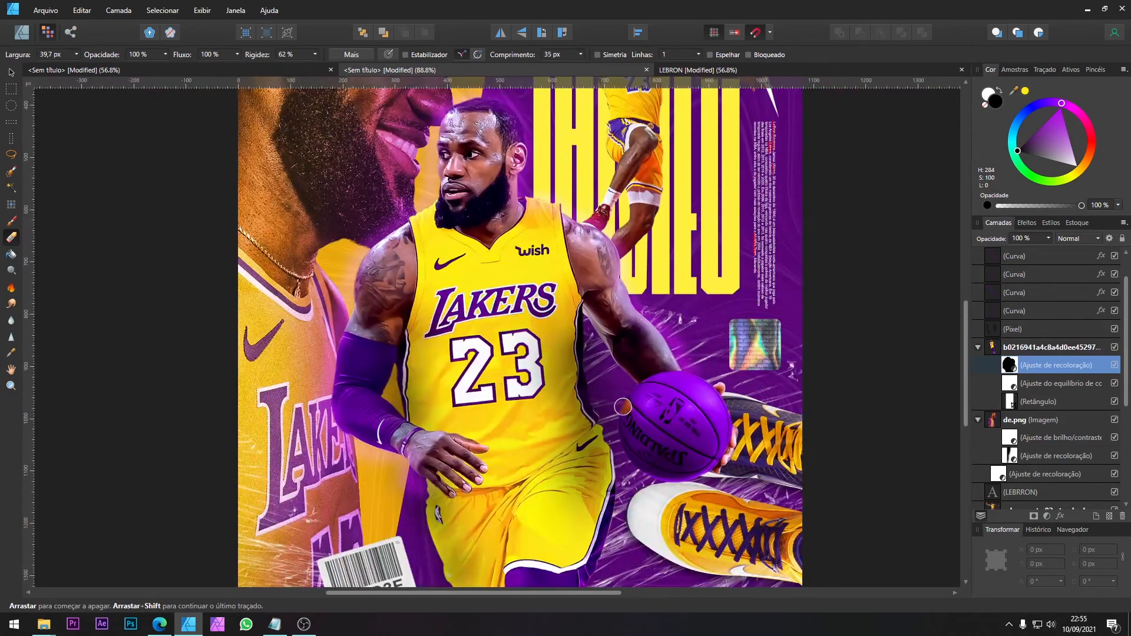
pyautogui.press('v')
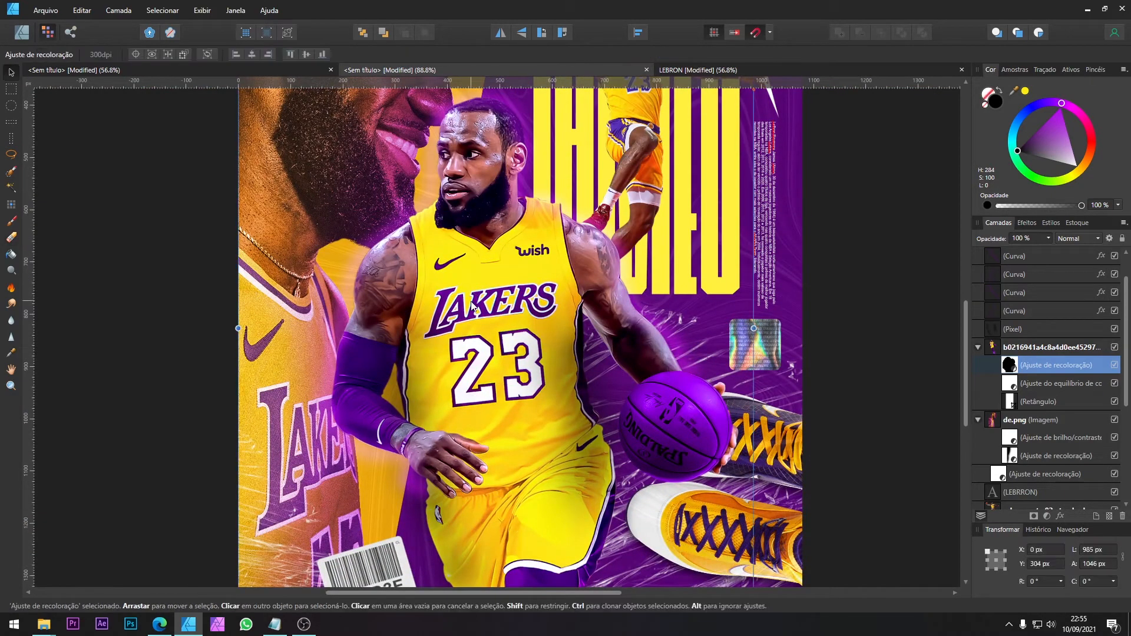
# Step: Select the small jumping player's image and add a Colour Balance adjustment to it
pyautogui.scroll(2, 737, 331)
pyautogui.scroll(1, 737, 331)
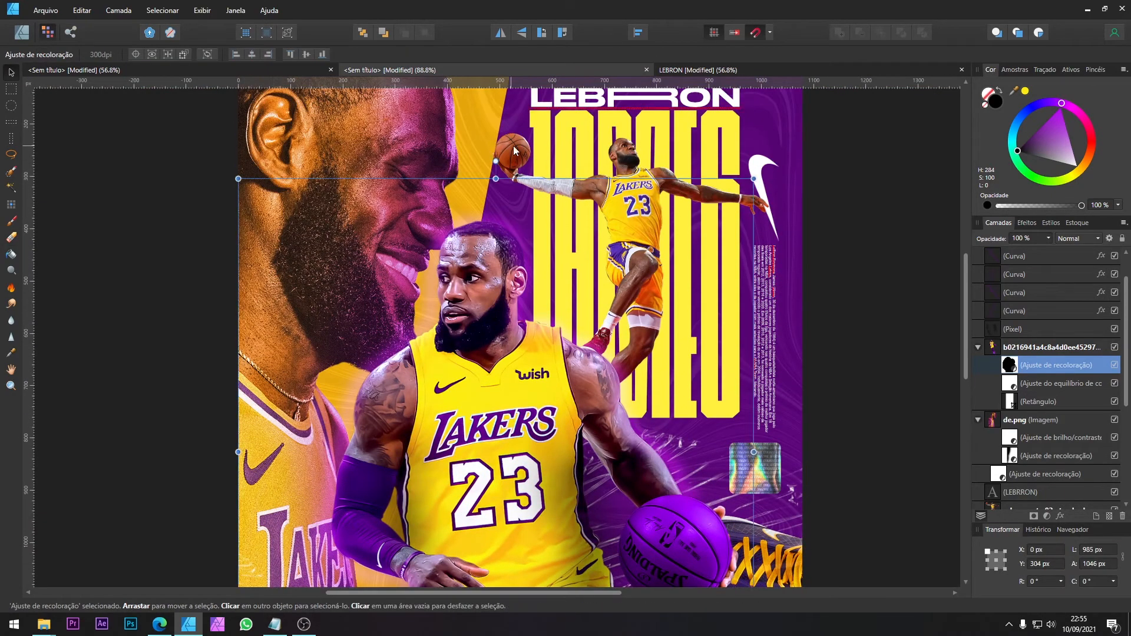
pyautogui.scroll(-4, 546, 320)
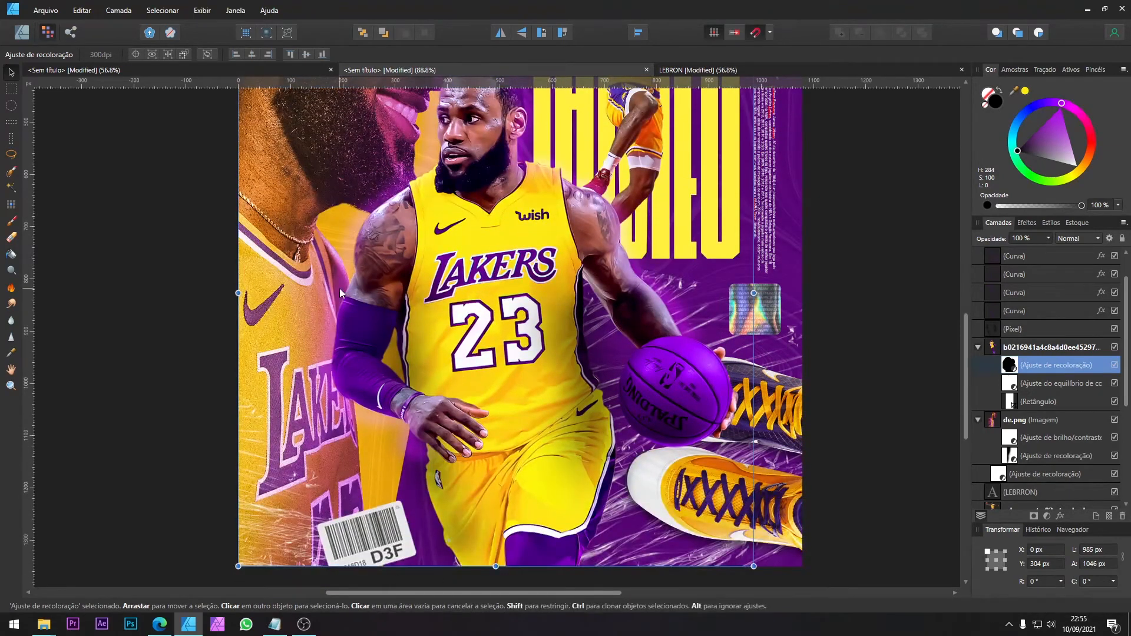
pyautogui.scroll(6, 345, 356)
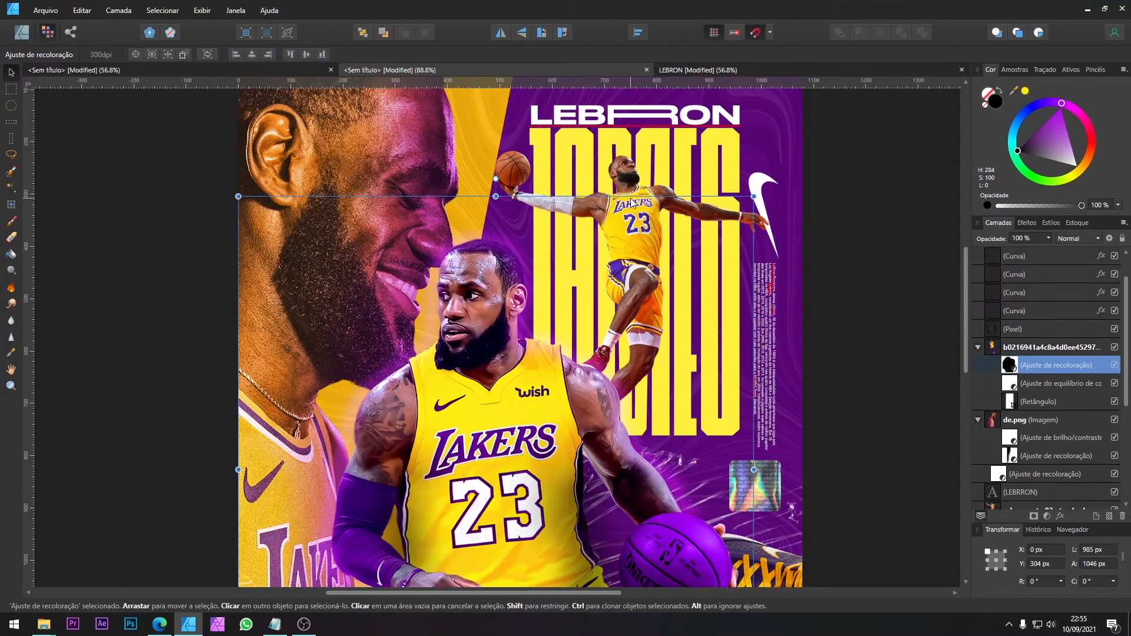
pyautogui.click(634, 230)
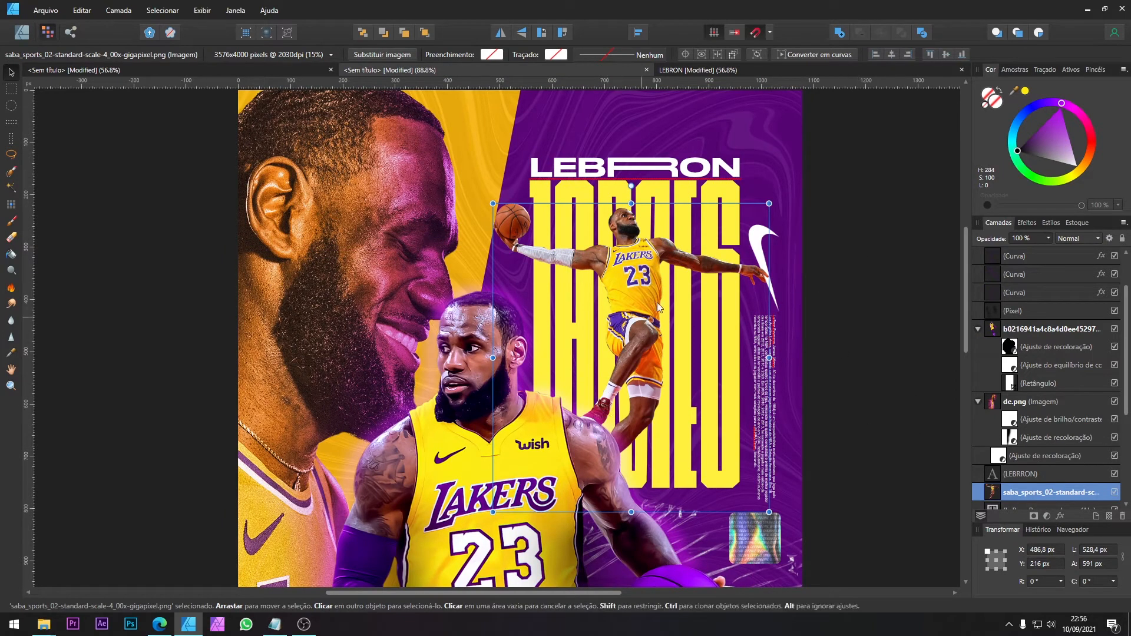
pyautogui.click(1048, 515)
pyautogui.click(1070, 427)
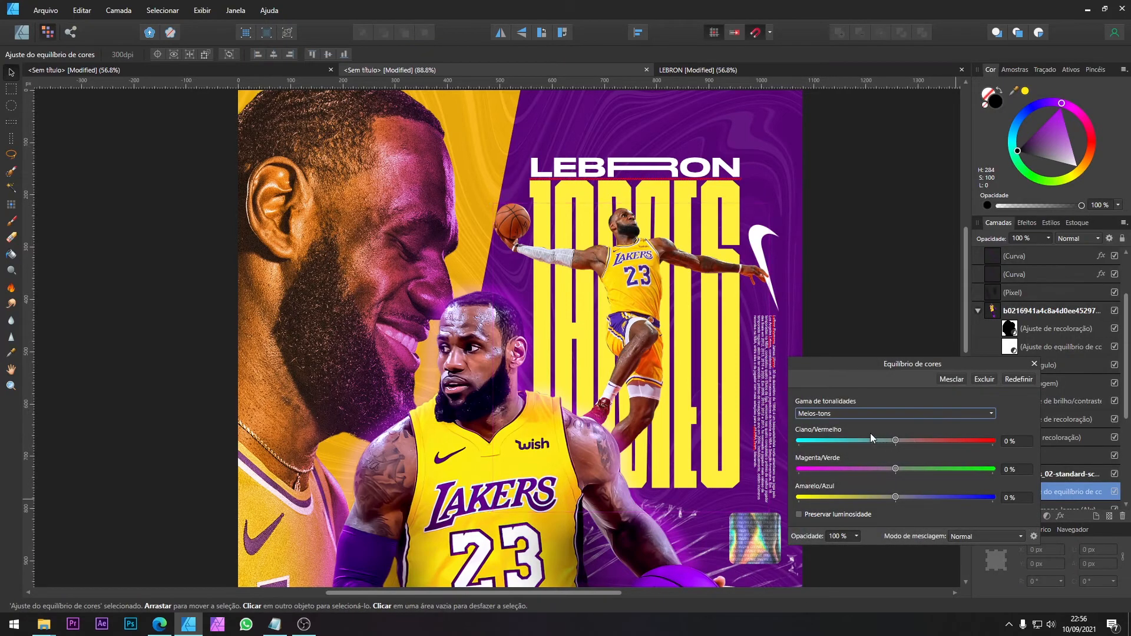
# Step: Set the jumping player's shadows to -8% cyan/red, -9% magenta/green and 13% yellow/blue
pyautogui.click(849, 413)
pyautogui.click(825, 423)
pyautogui.moveTo(886, 440); pyautogui.dragTo(883, 441)
pyautogui.click(908, 497)
pyautogui.moveTo(895, 469); pyautogui.dragTo(888, 469)
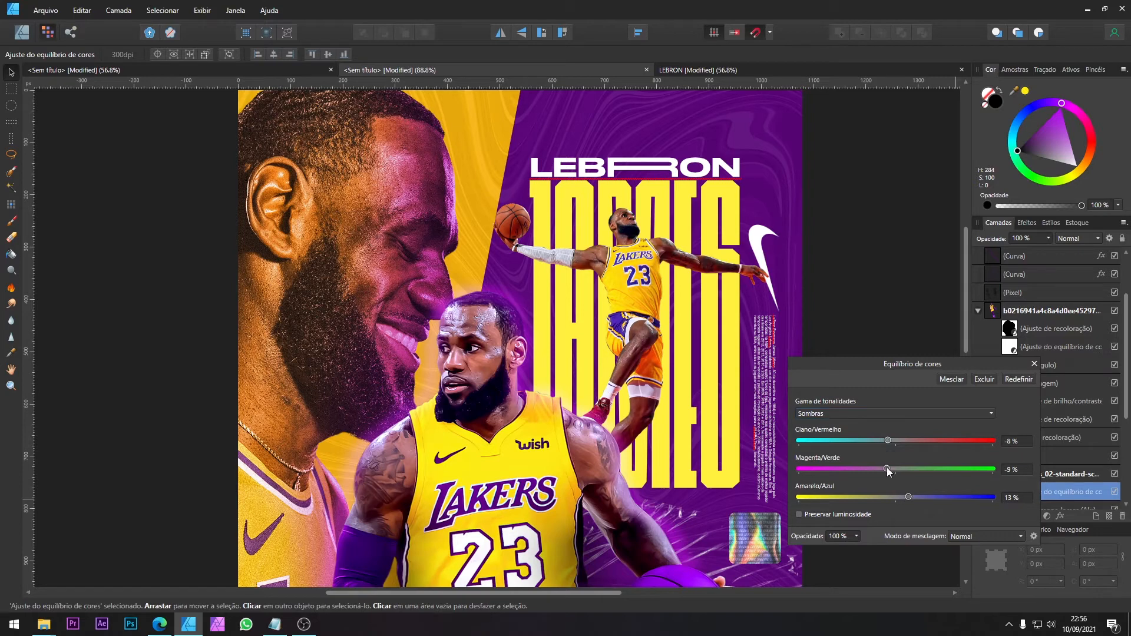
# Step: Set the jumping player's midtones to -12% cyan/red, 5% magenta/green and 17% yellow/blue
pyautogui.click(847, 417)
pyautogui.click(830, 439)
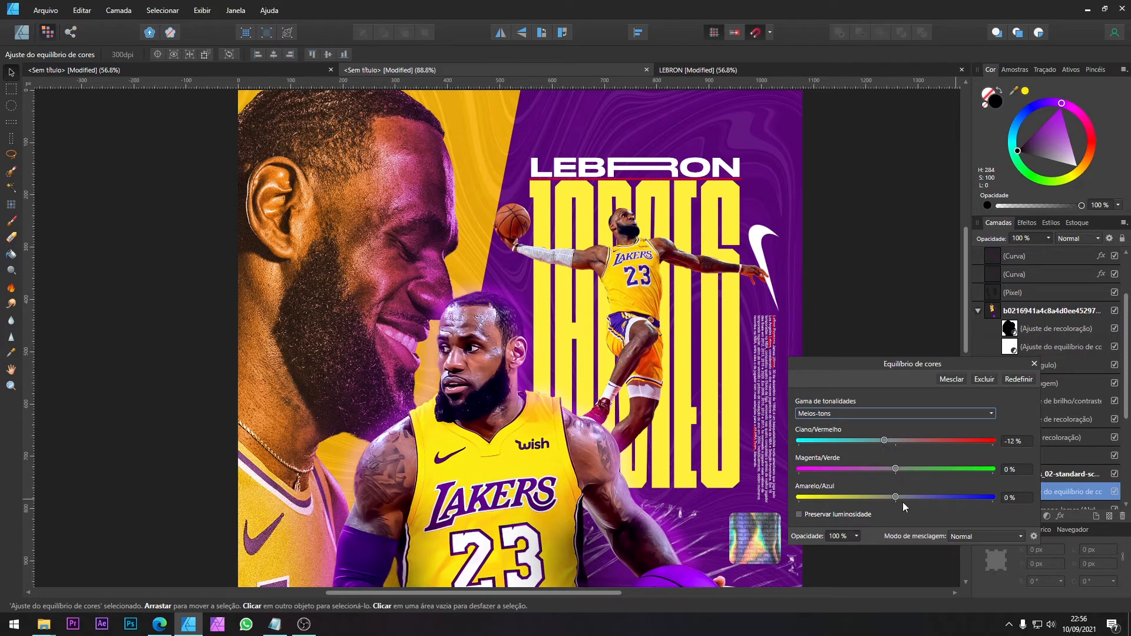
pyautogui.moveTo(904, 498); pyautogui.dragTo(908, 497)
# Step: Set the jumping player's highlights to -23% cyan/red and -17% magenta/green, and shift yellow/blue towards blue
pyautogui.click(872, 416)
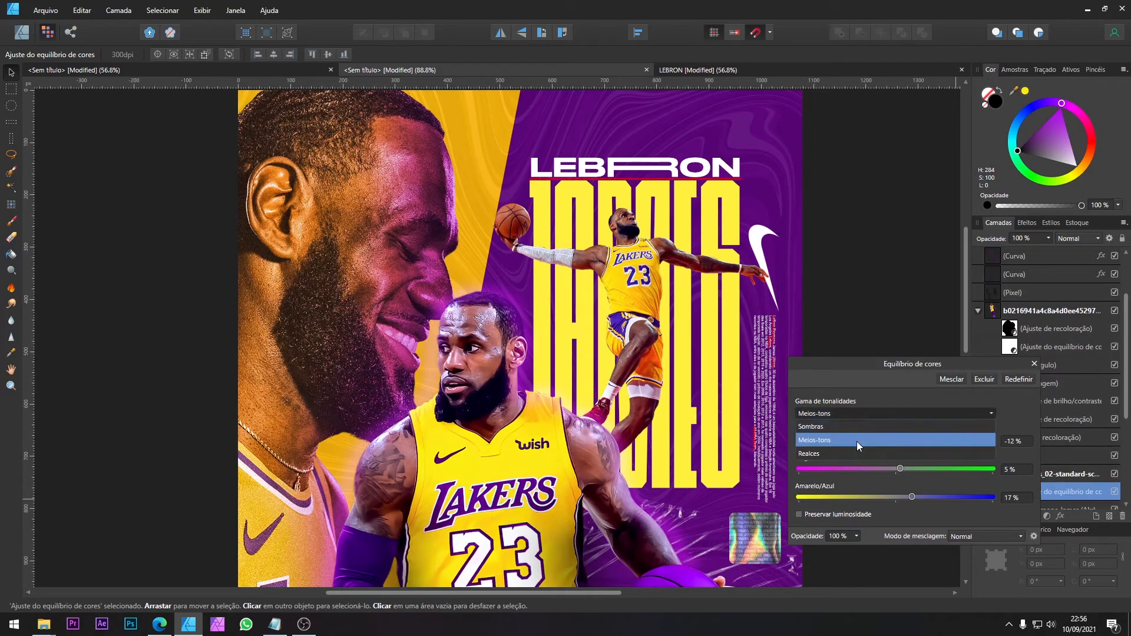
pyautogui.click(857, 451)
pyautogui.moveTo(896, 441); pyautogui.dragTo(882, 469)
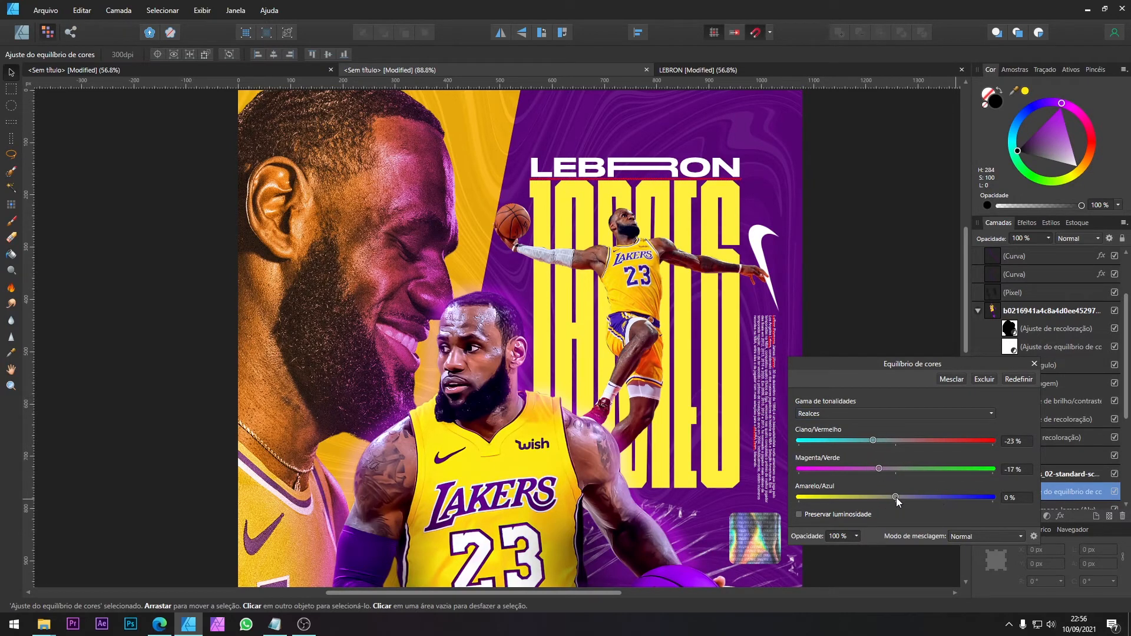
pyautogui.click(932, 497)
pyautogui.click(1035, 363)
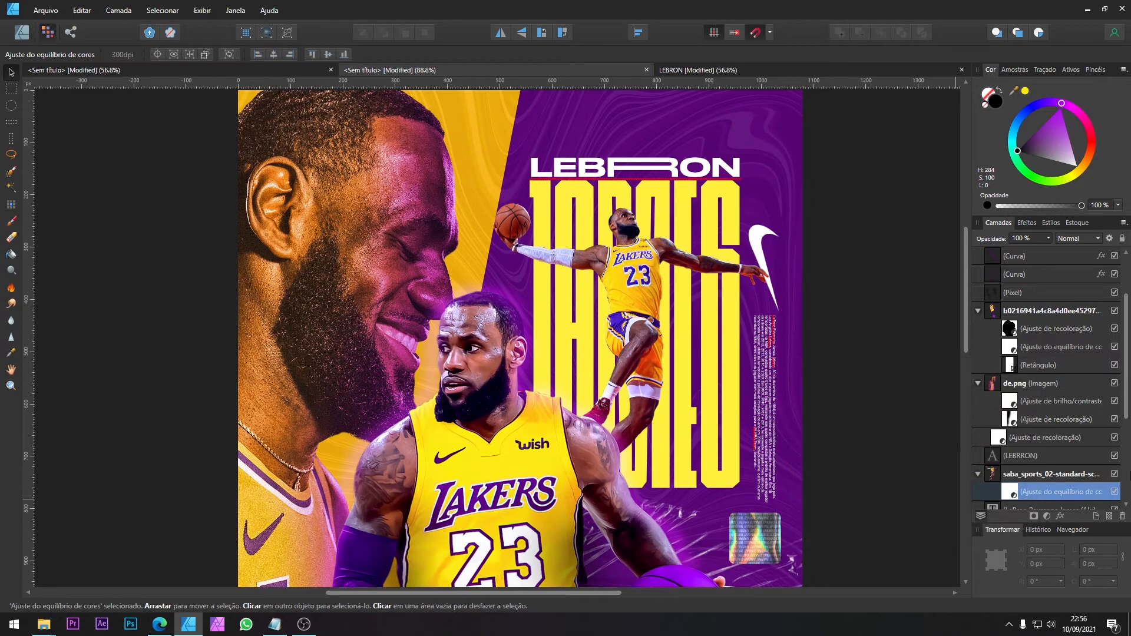
# Step: Compare the jumping player with and without the colour balance adjustment, and check it within the whole poster
pyautogui.click(1116, 492)
pyautogui.click(1115, 491)
pyautogui.click(1115, 489)
pyautogui.scroll(-3, 686, 250)
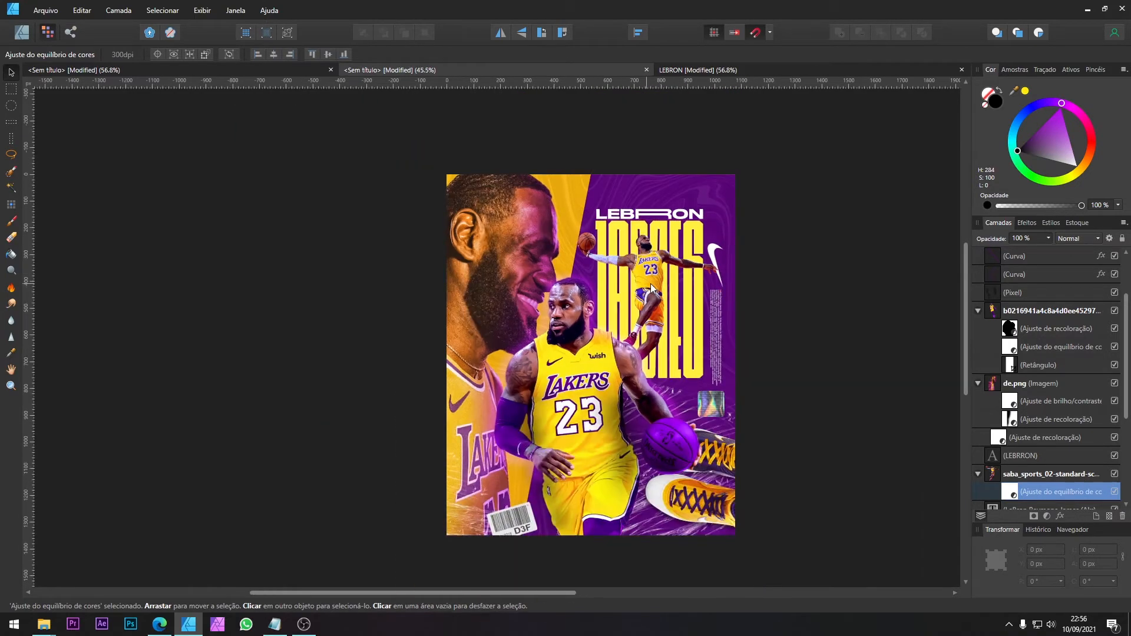
pyautogui.scroll(6, 609, 264)
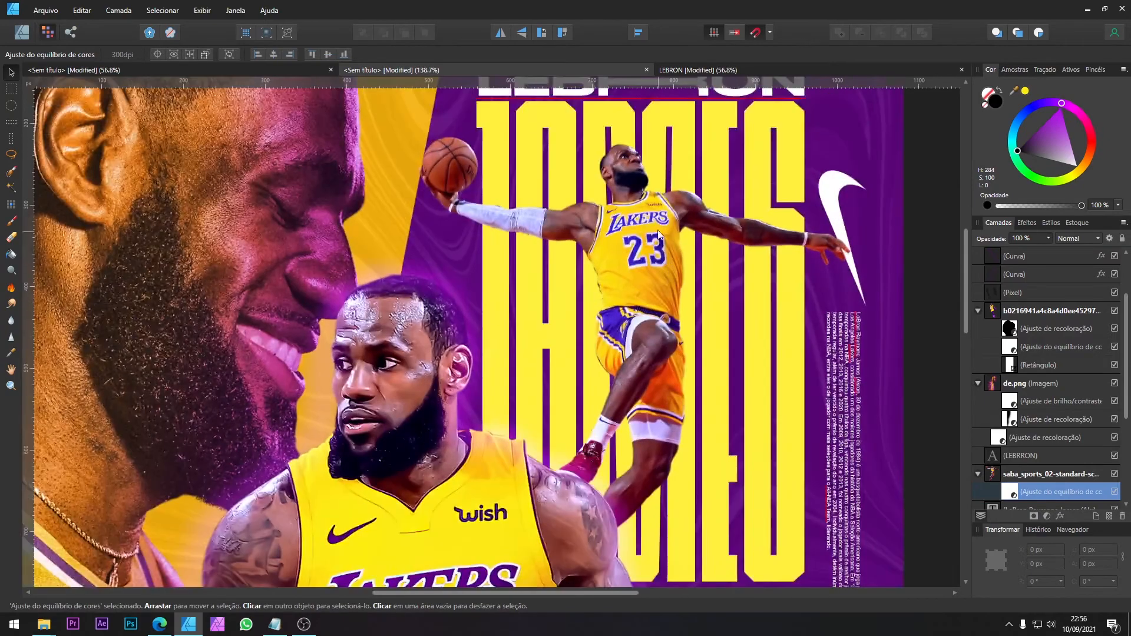
# Step: Try reusing the central player's recolour adjustment above the jumping player, and delete the pasted copy
pyautogui.click(626, 254)
pyautogui.scroll(1, 486, 202)
pyautogui.click(476, 191)
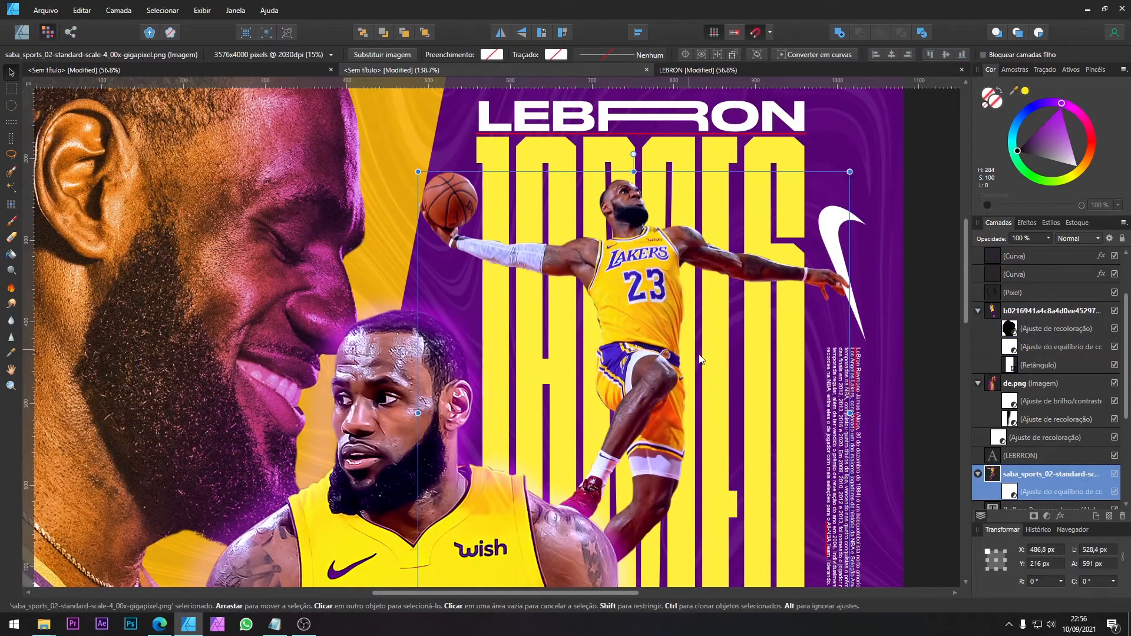
pyautogui.click(993, 440)
pyautogui.click(1016, 417)
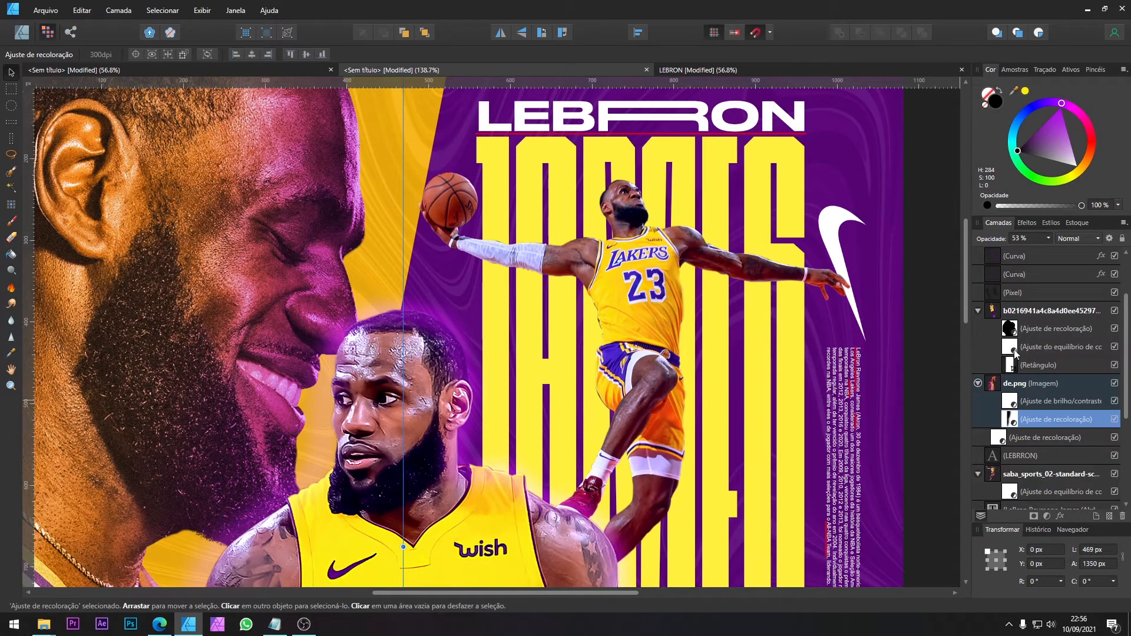
pyautogui.click(1028, 329)
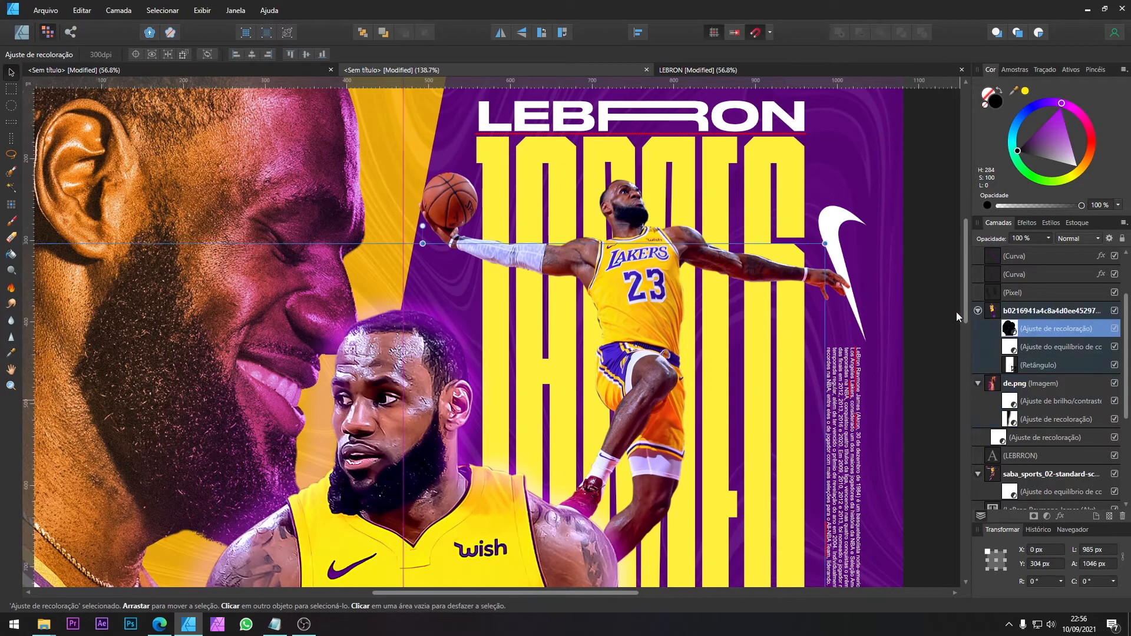
pyautogui.click(619, 201)
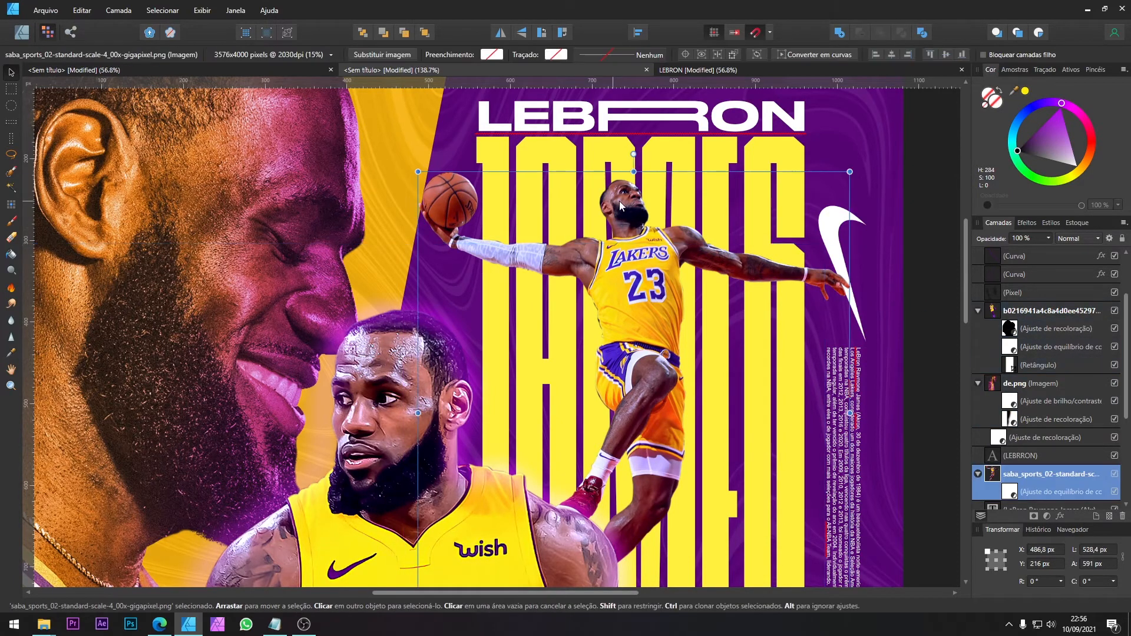
pyautogui.scroll(-3, 1042, 417)
pyautogui.hotkey('ctrl', 'v')
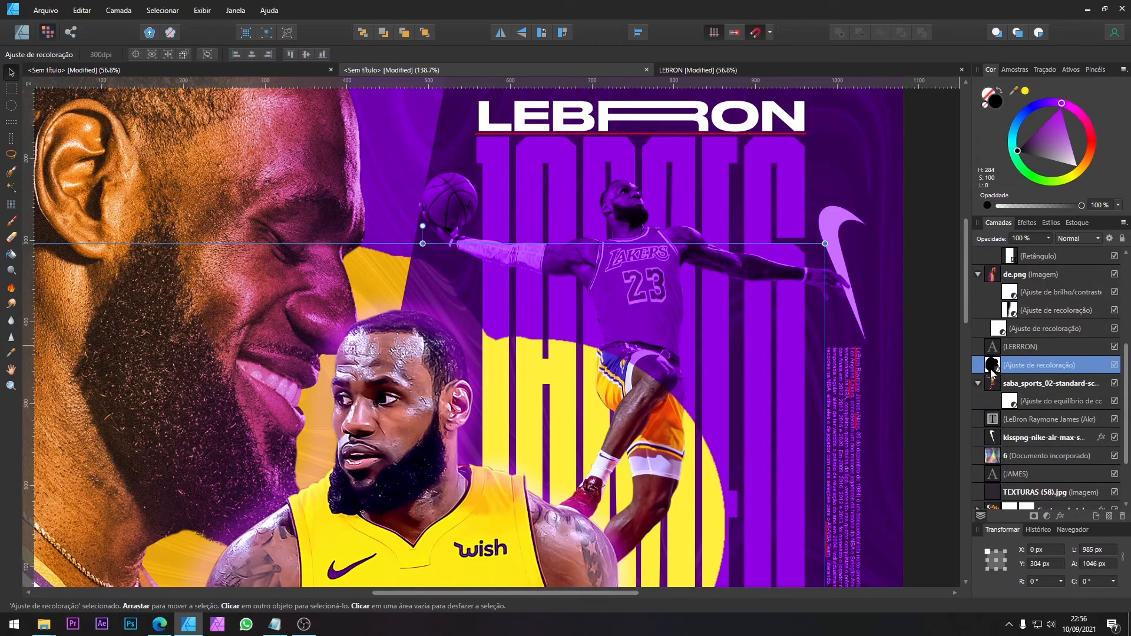
pyautogui.scroll(-5, 706, 284)
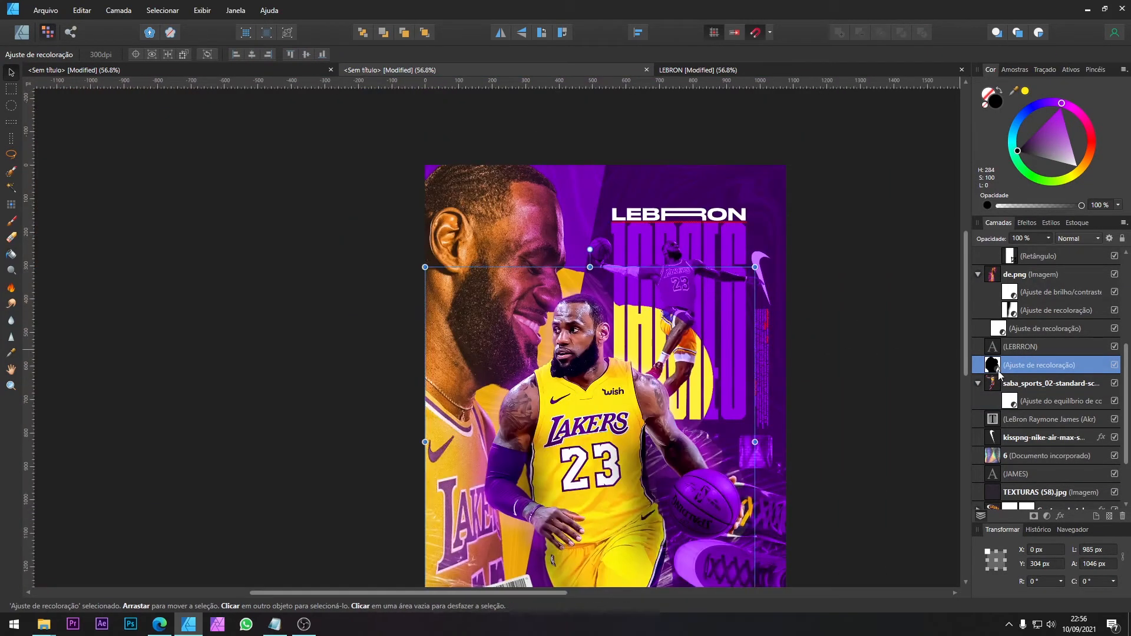
pyautogui.press('Delete')
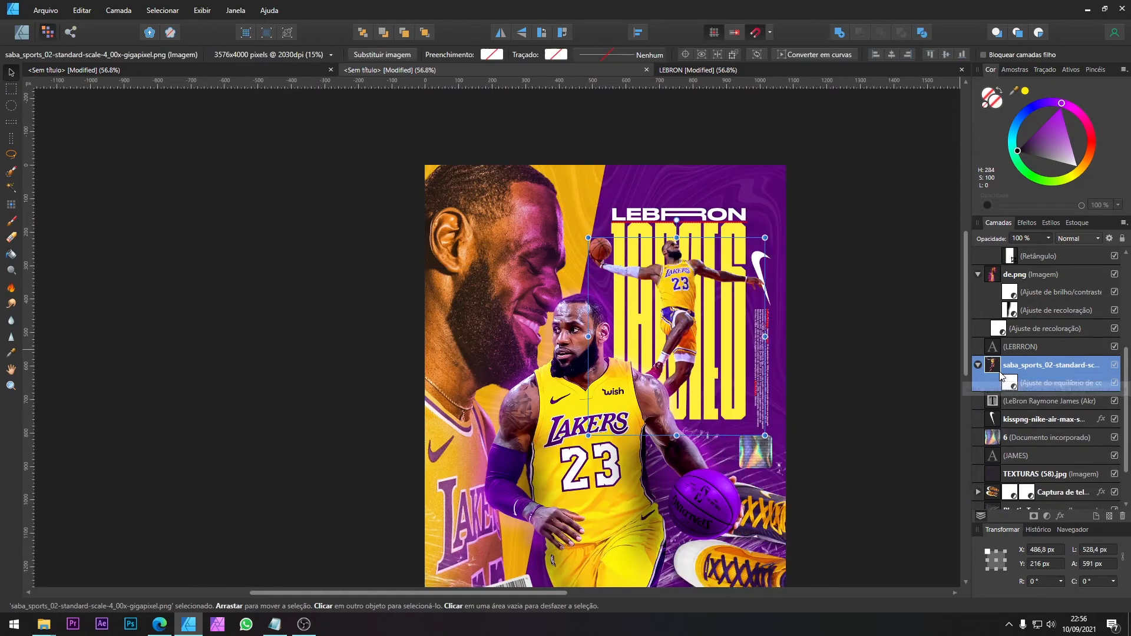
# Step: Add a recolour adjustment nested in the jumping player's image, with hue 281.2°, saturation 100% and luminosity -12%
pyautogui.doubleClick(1009, 367)
pyautogui.click(1012, 383)
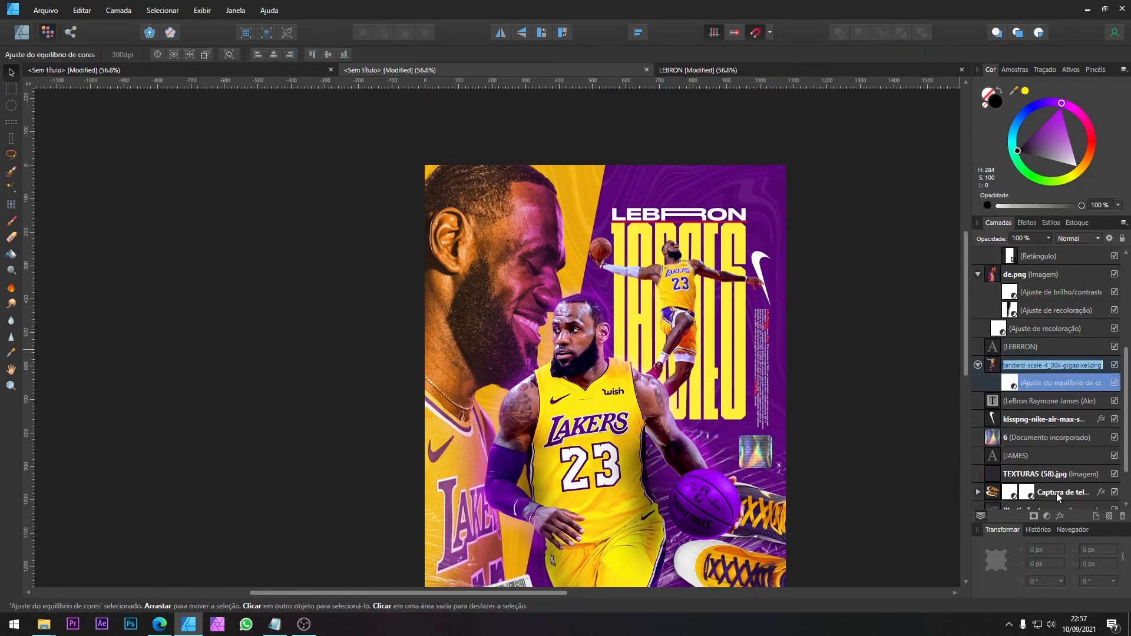
pyautogui.click(1048, 516)
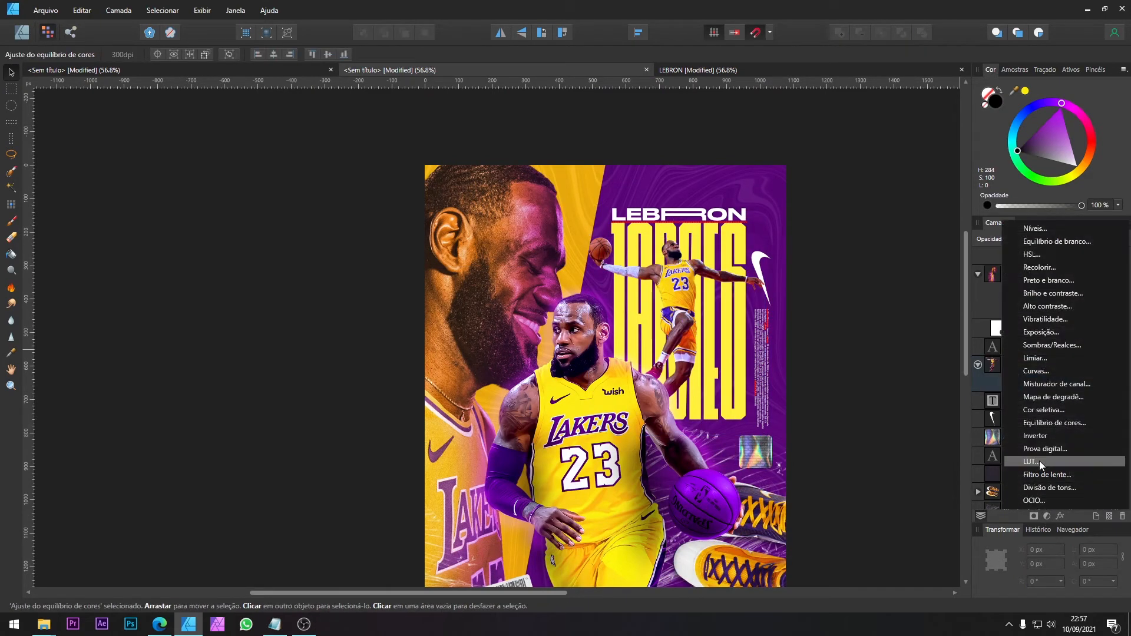
pyautogui.click(1055, 270)
pyautogui.moveTo(934, 450); pyautogui.dragTo(937, 450)
pyautogui.moveTo(1002, 366); pyautogui.dragTo(1028, 387)
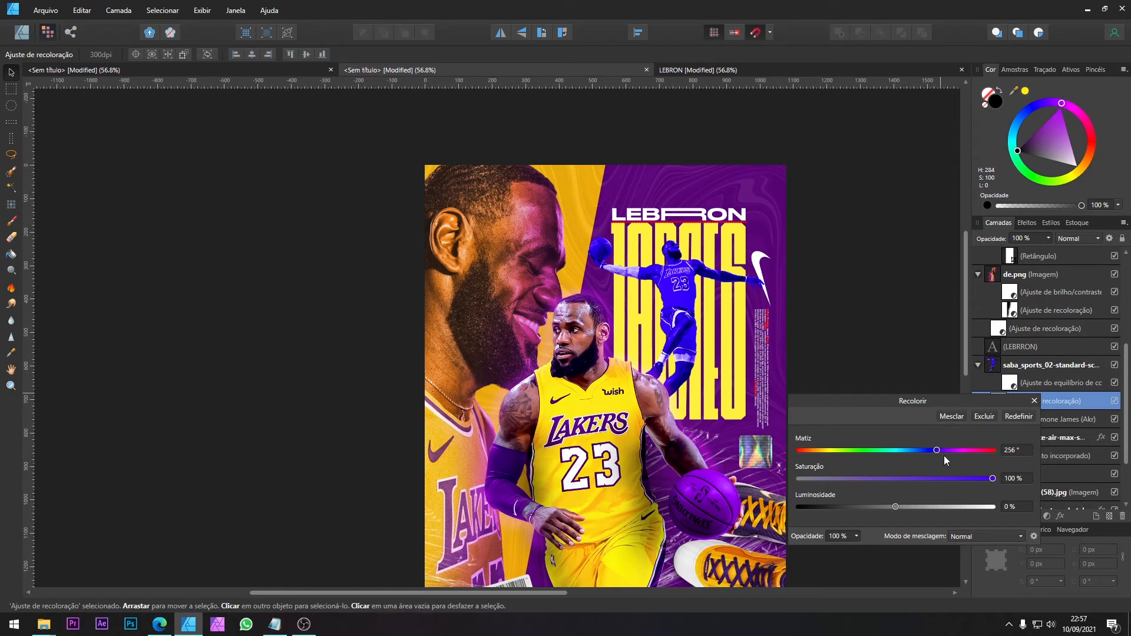
pyautogui.moveTo(948, 451); pyautogui.dragTo(949, 449)
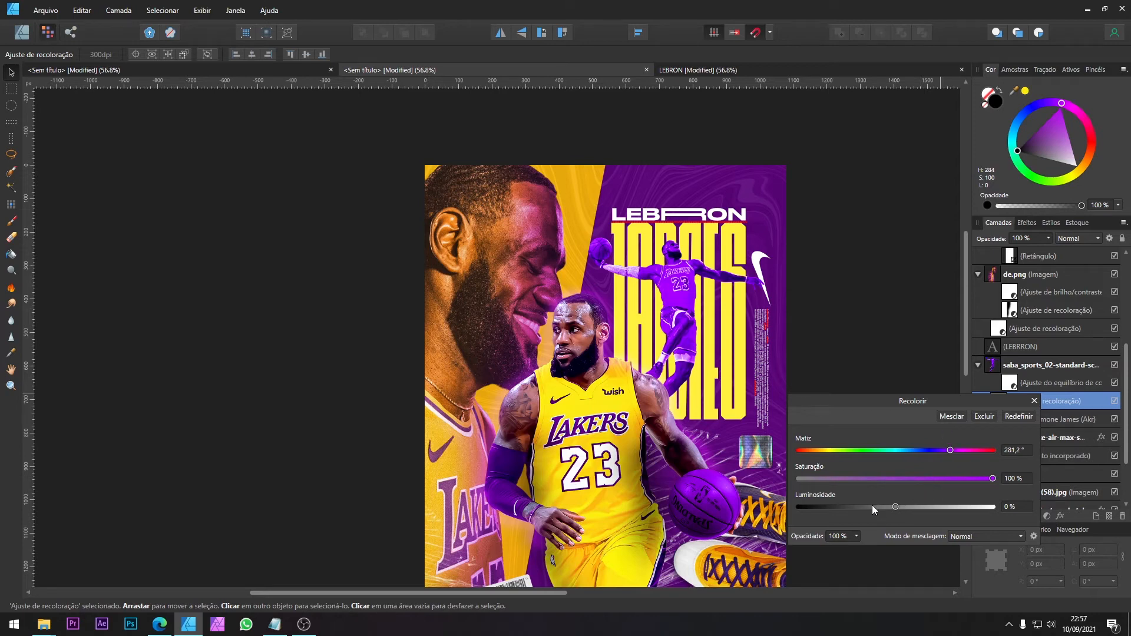
pyautogui.moveTo(873, 506); pyautogui.dragTo(880, 505)
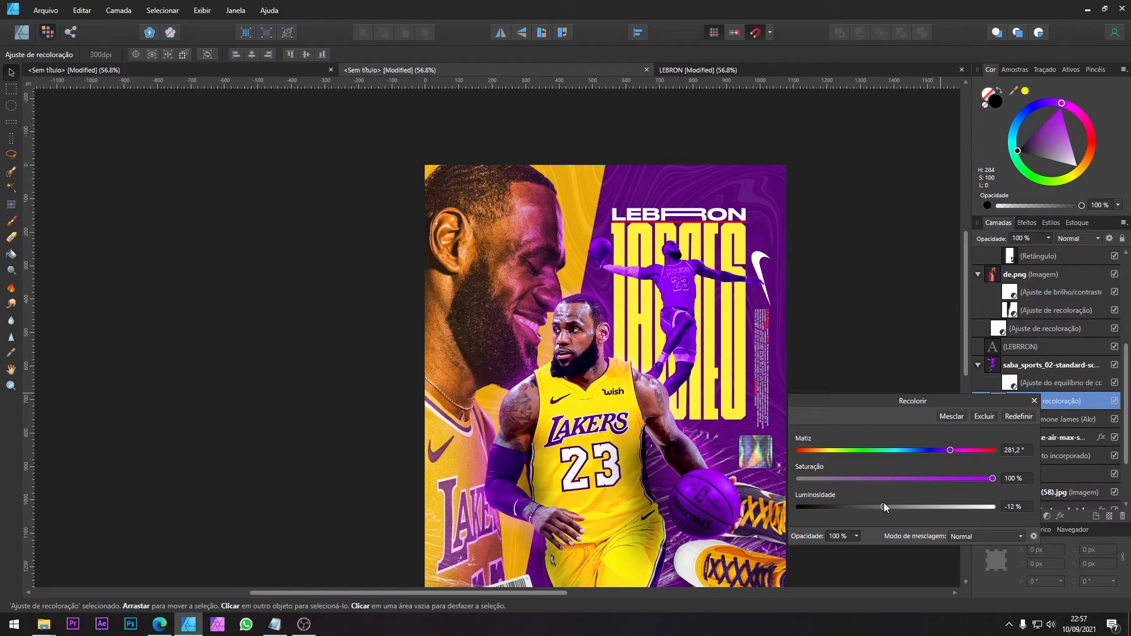
pyautogui.click(1035, 401)
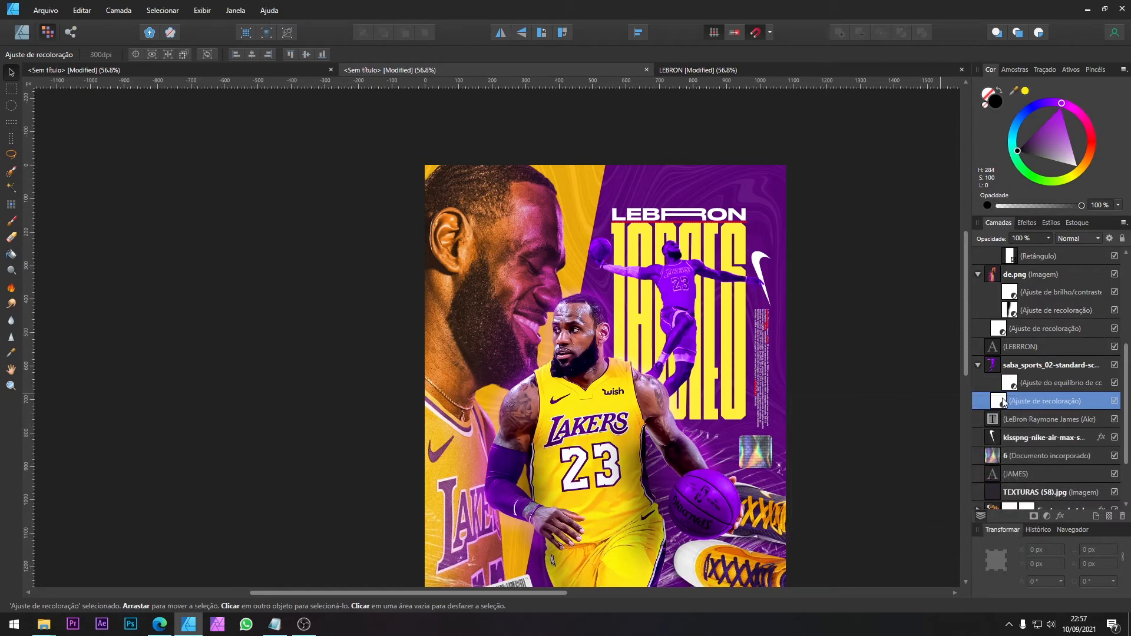
# Step: Erase the purple recolouring from the jumping player's raised hand and fingers around the ball, using a small 9.2 px eraser
pyautogui.click(10, 238)
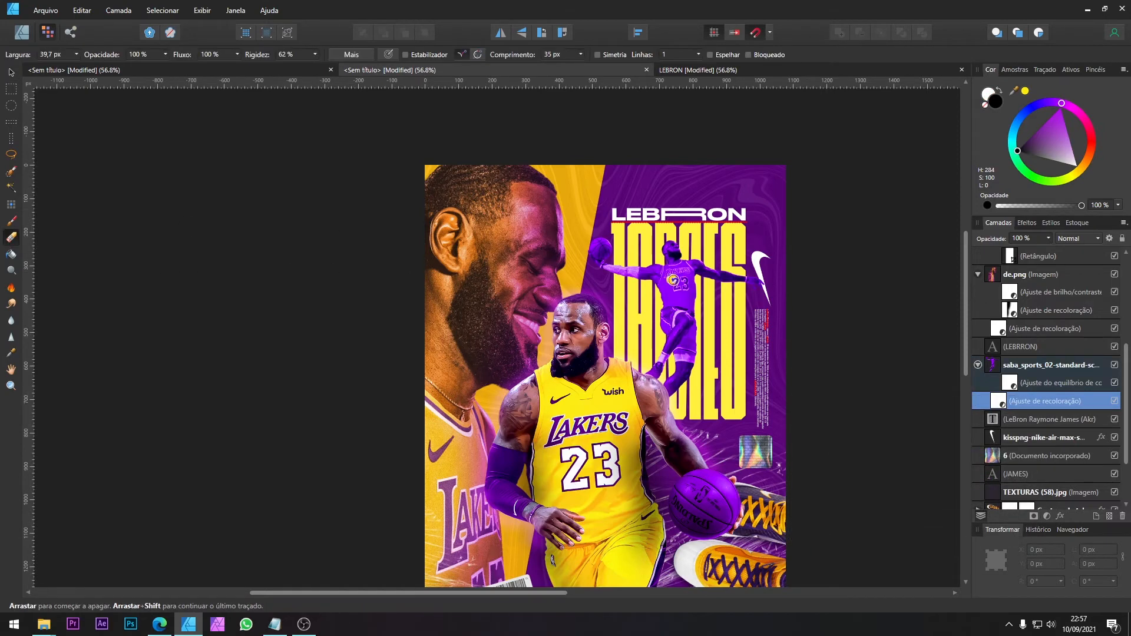
pyautogui.scroll(10, 576, 276)
pyautogui.moveTo(617, 241)
pyautogui.mouseDown()
pyautogui.moveTo(539, 241)
pyautogui.moveTo(631, 253)
pyautogui.moveTo(649, 242)
pyautogui.moveTo(659, 166)
pyautogui.mouseUp()
pyautogui.press('[')
pyautogui.press('[')
pyautogui.press('[')
pyautogui.press('[')
pyautogui.press('[')
pyautogui.press('[')
pyautogui.press('[')
pyautogui.press('[')
pyautogui.press('[')
pyautogui.press('[')
pyautogui.press('[')
pyautogui.press('[')
pyautogui.press('[')
pyautogui.press('[')
pyautogui.press('[')
pyautogui.moveTo(517, 182); pyautogui.dragTo(614, 189)
pyautogui.scroll(5, 492, 189)
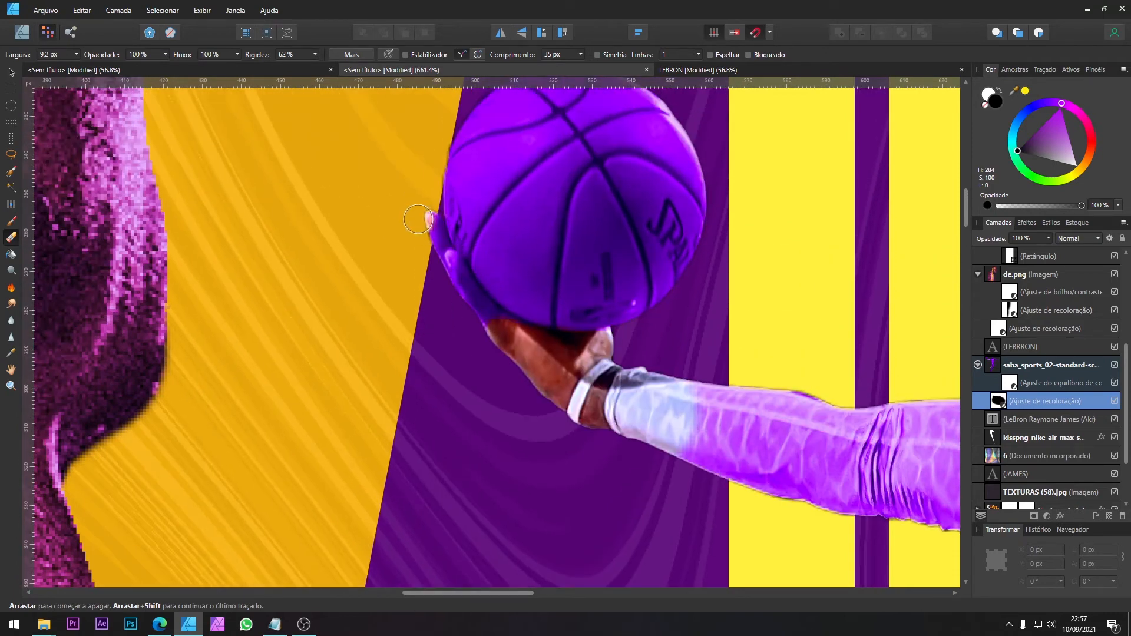
pyautogui.moveTo(432, 244)
pyautogui.mouseDown()
pyautogui.moveTo(492, 328)
pyautogui.moveTo(515, 334)
pyautogui.moveTo(460, 287)
pyautogui.mouseUp()
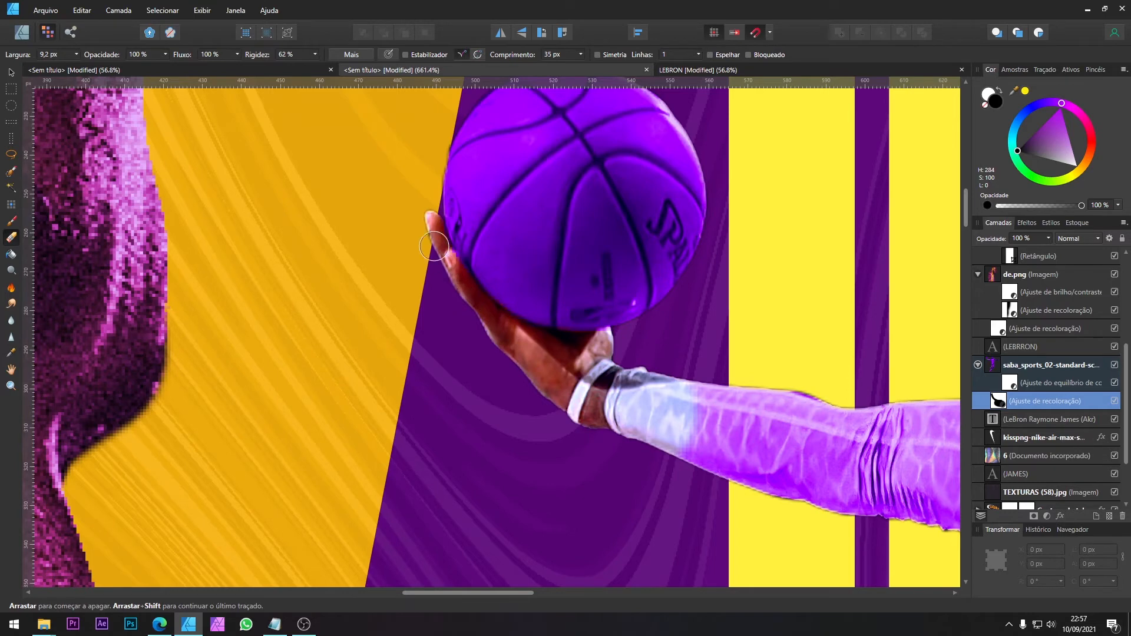
# Step: Erase the recolouring from the jumping player's white arm sleeve near the wrist with a larger eraser, about 28 px
pyautogui.scroll(-3, 682, 400)
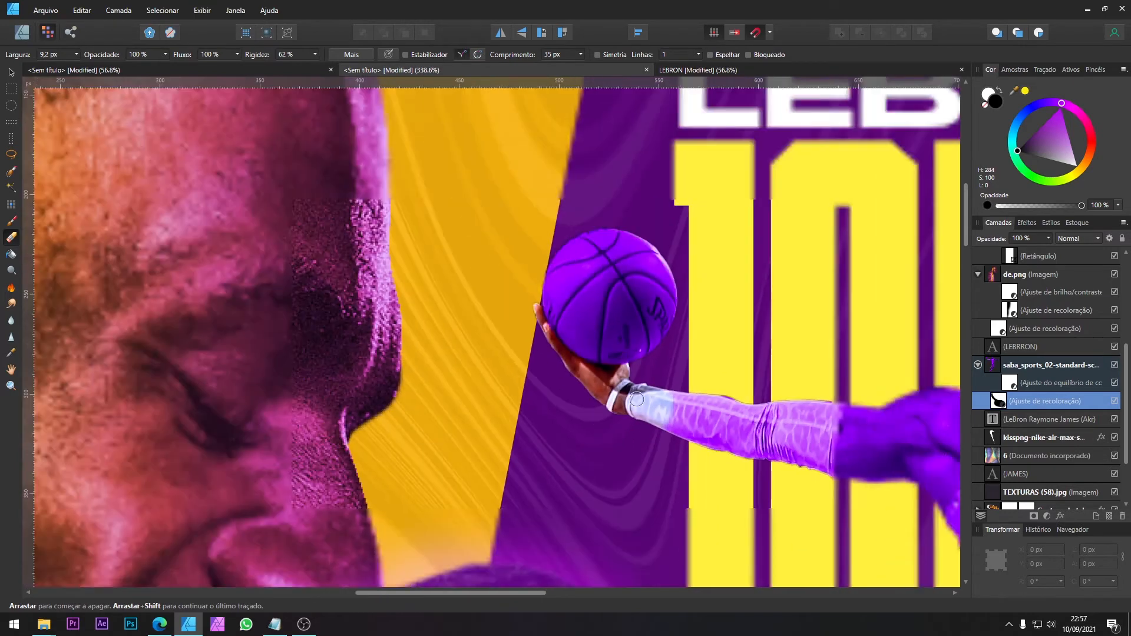
pyautogui.press(']')
pyautogui.press(']')
pyautogui.press(']')
pyautogui.press(']')
pyautogui.press(']')
pyautogui.press(']')
pyautogui.press(']')
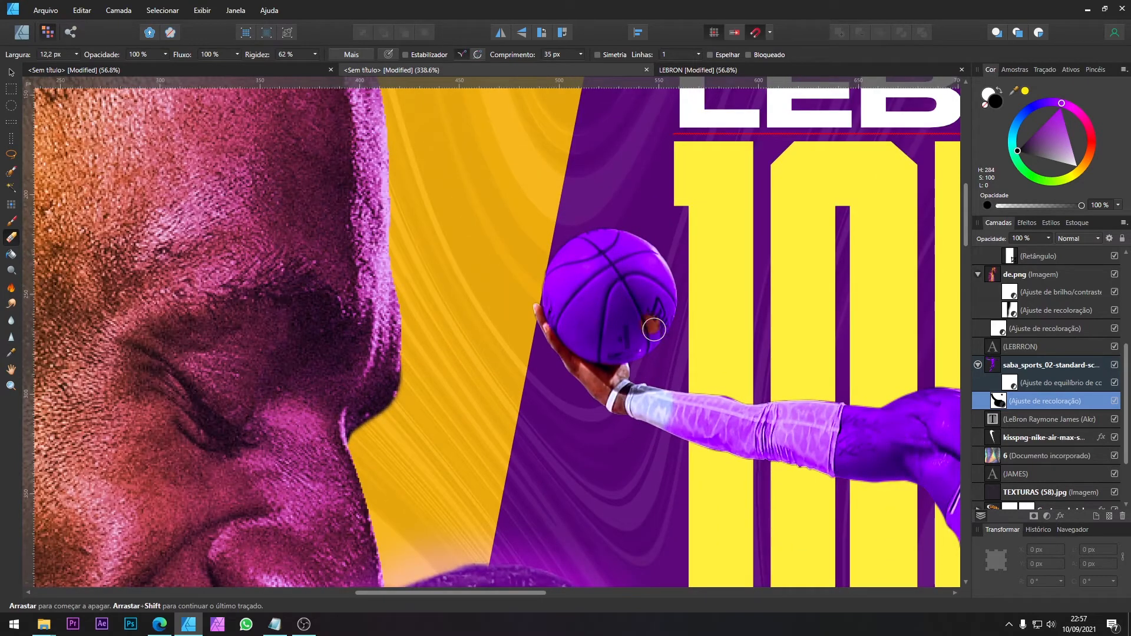
pyautogui.moveTo(714, 412); pyautogui.dragTo(674, 426)
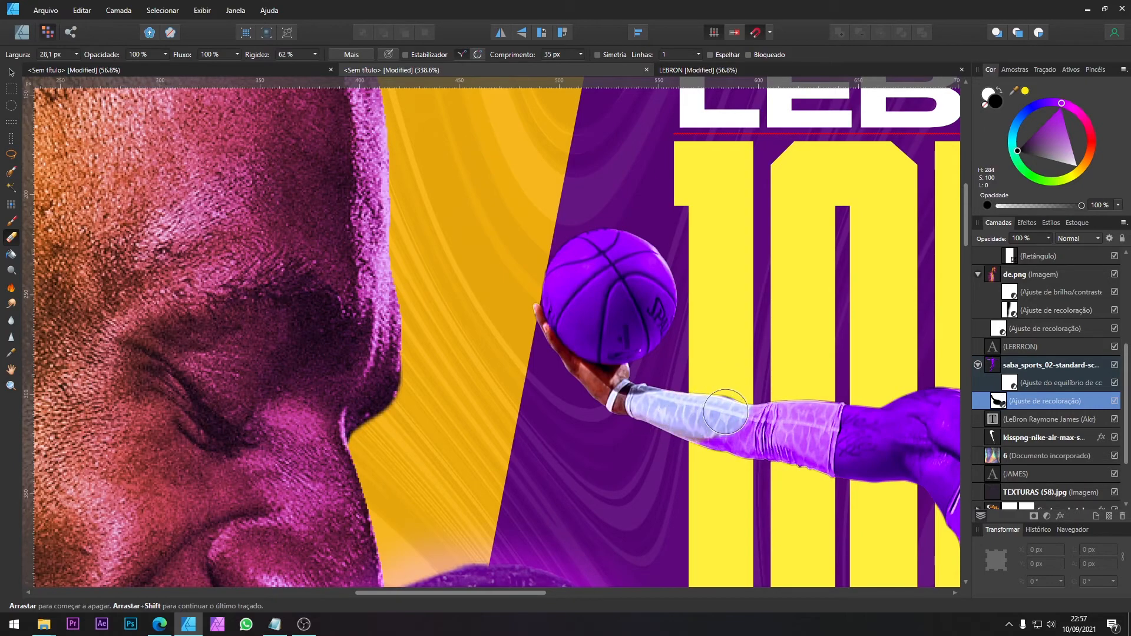
# Step: Erase the recolouring from the rest of the jumping player's arm and body with a large eraser, leaving only the ball purple
pyautogui.scroll(-3, 724, 409)
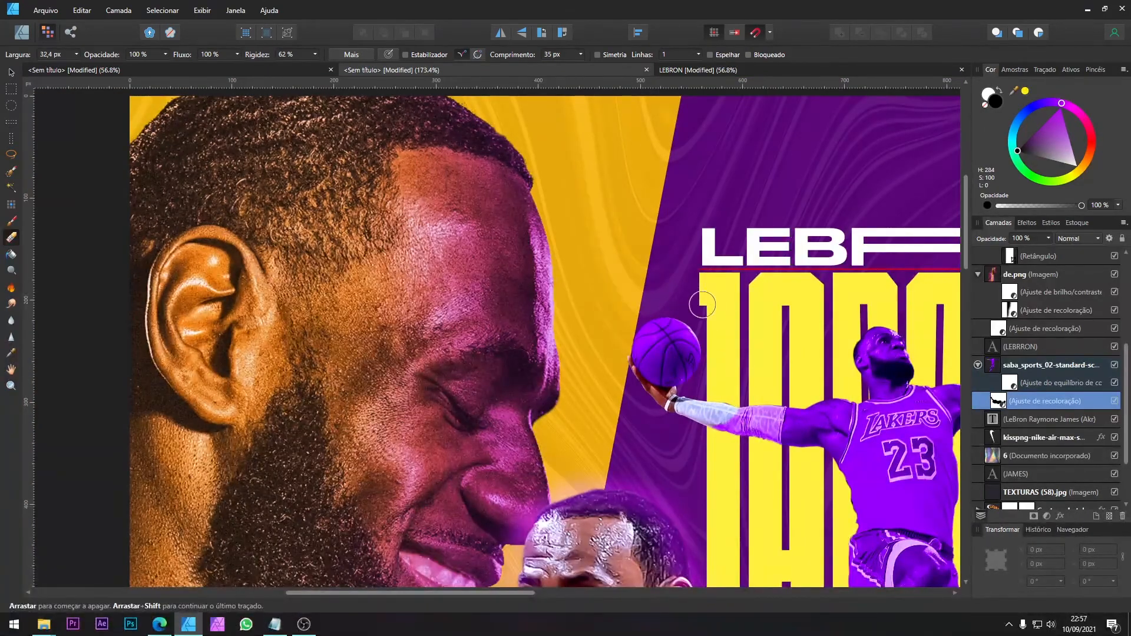
pyautogui.press(']')
pyautogui.press(']')
pyautogui.press(']')
pyautogui.press(']')
pyautogui.press(']')
pyautogui.press(']')
pyautogui.press(']')
pyautogui.press(']')
pyautogui.moveTo(731, 433)
pyautogui.mouseDown()
pyautogui.moveTo(763, 440)
pyautogui.moveTo(865, 407)
pyautogui.moveTo(851, 421)
pyautogui.moveTo(690, 386)
pyautogui.moveTo(508, 325)
pyautogui.moveTo(567, 292)
pyautogui.moveTo(492, 336)
pyautogui.moveTo(600, 216)
pyautogui.moveTo(629, 208)
pyautogui.moveTo(614, 243)
pyautogui.moveTo(670, 336)
pyautogui.moveTo(732, 355)
pyautogui.moveTo(811, 360)
pyautogui.moveTo(652, 407)
pyautogui.moveTo(665, 454)
pyautogui.moveTo(671, 436)
pyautogui.moveTo(663, 450)
pyautogui.moveTo(685, 462)
pyautogui.moveTo(656, 391)
pyautogui.moveTo(628, 487)
pyautogui.moveTo(680, 476)
pyautogui.moveTo(658, 513)
pyautogui.moveTo(649, 478)
pyautogui.mouseUp()
pyautogui.scroll(-4, 698, 397)
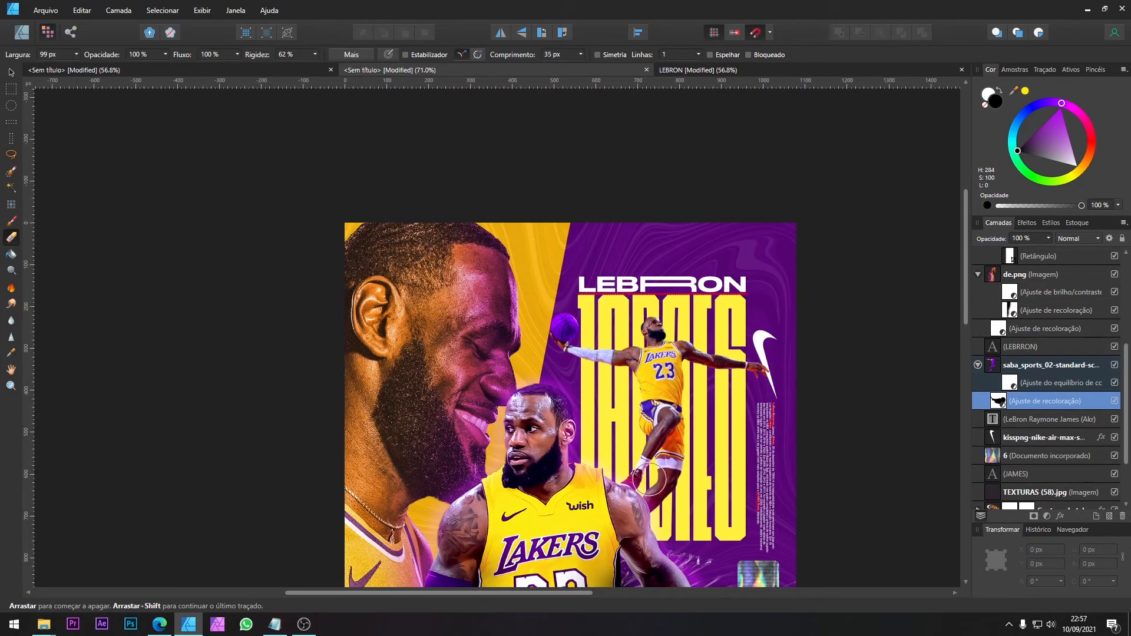
pyautogui.moveTo(579, 371)
pyautogui.mouseDown()
pyautogui.moveTo(602, 315)
pyautogui.moveTo(643, 303)
pyautogui.moveTo(634, 332)
pyautogui.mouseUp()
pyautogui.scroll(-3, 663, 318)
pyautogui.press('v')
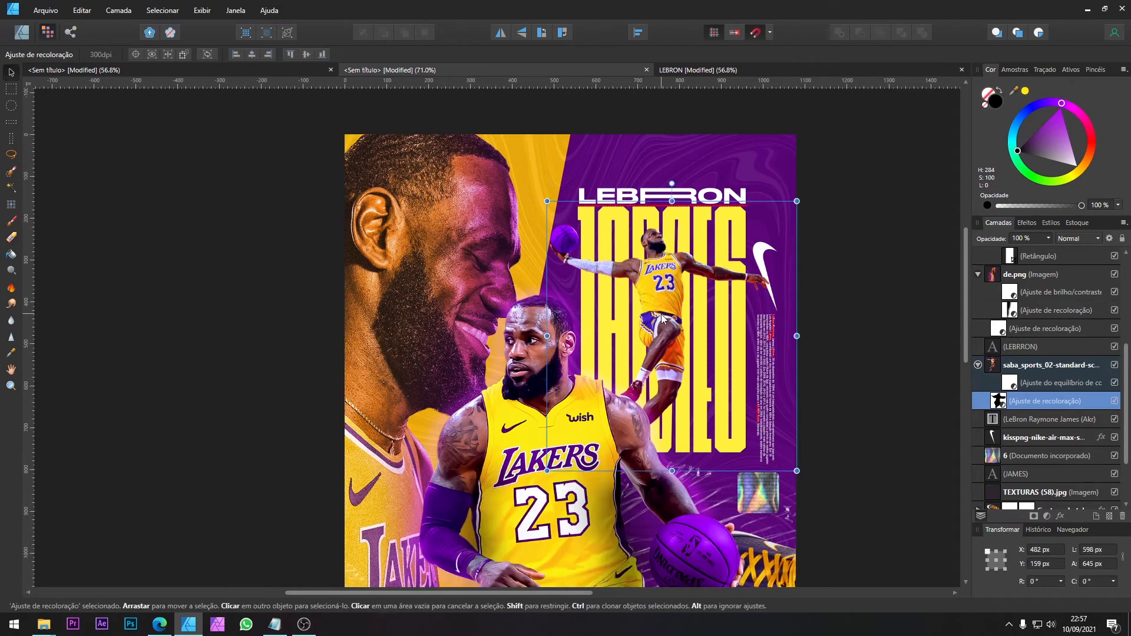
# Step: Set the ball's recolour adjustment to hue 290° and luminosity -26%
pyautogui.doubleClick(996, 402)
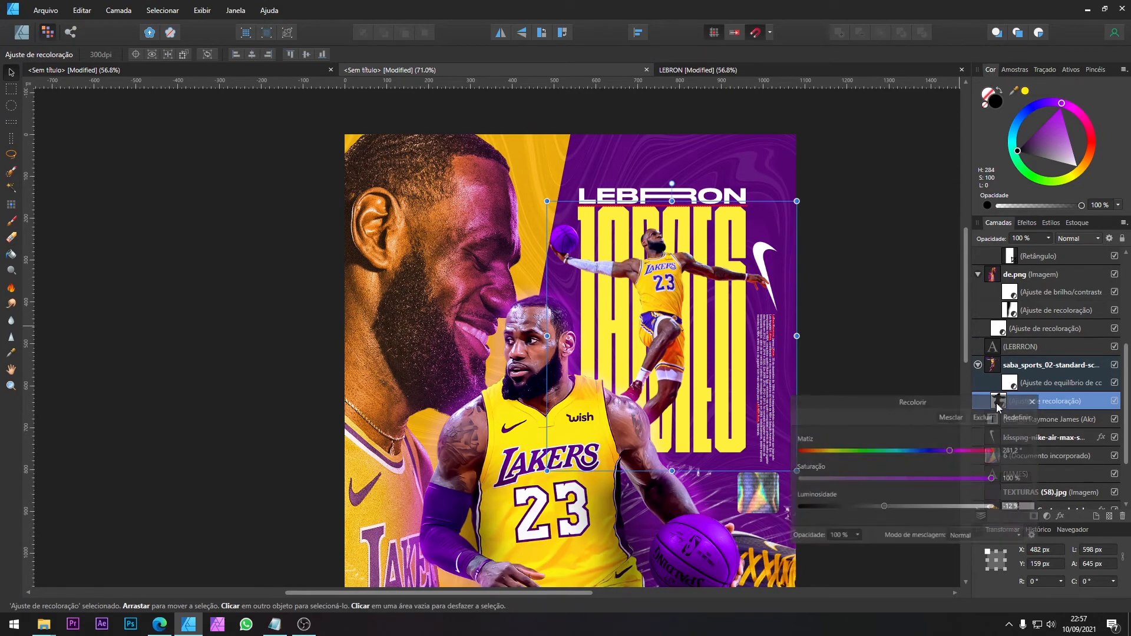
pyautogui.moveTo(950, 449); pyautogui.dragTo(956, 452)
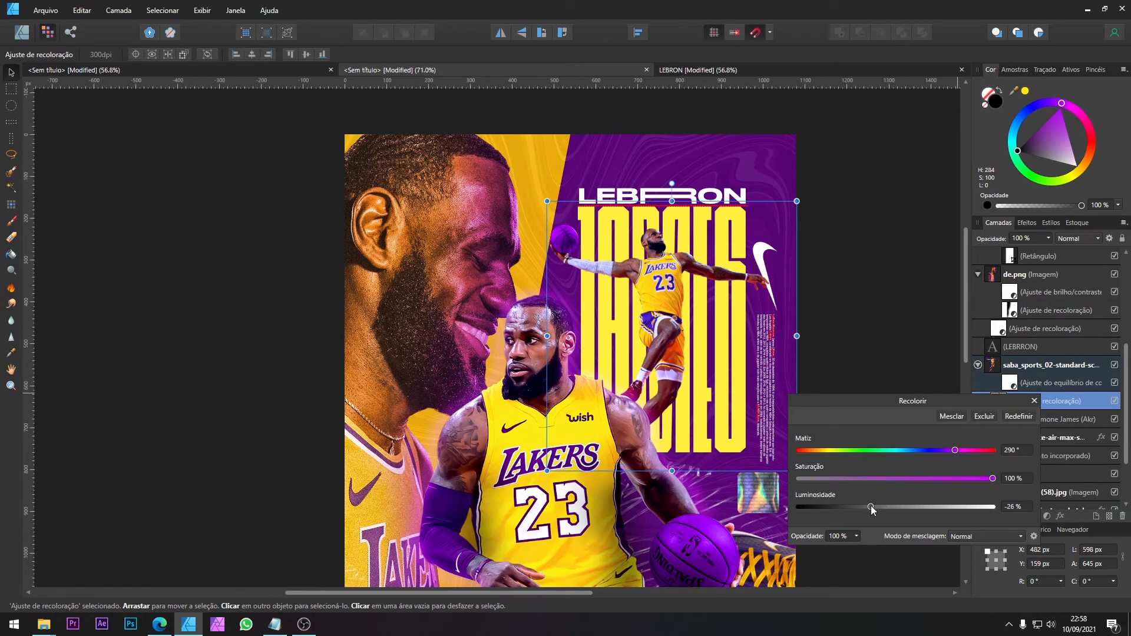
pyautogui.click(1034, 402)
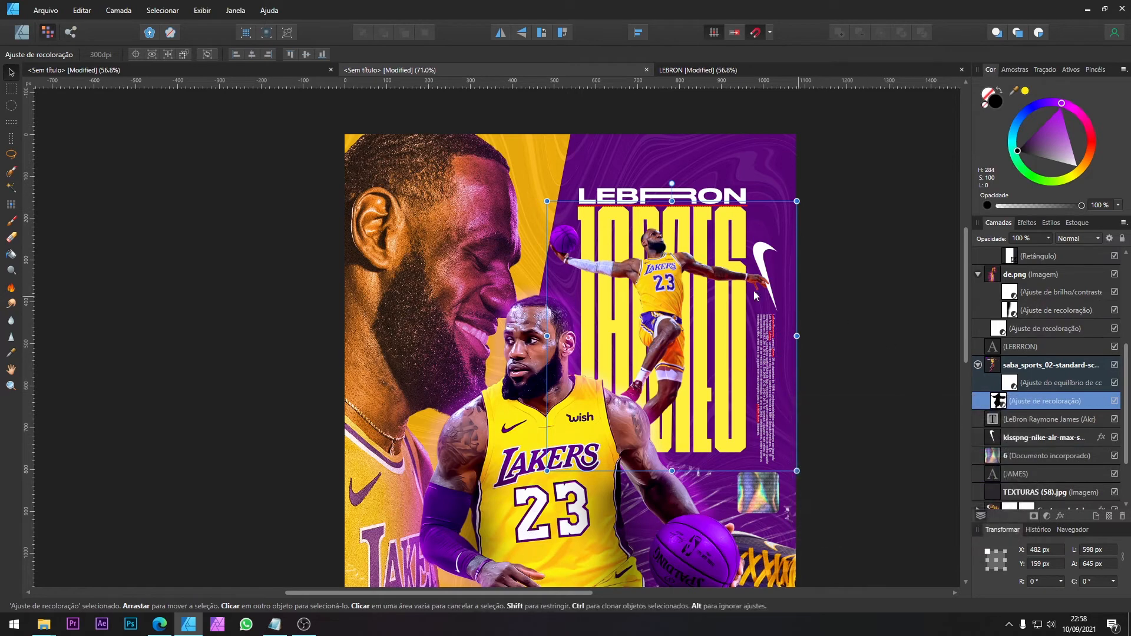
pyautogui.hotkey('ctrl', '0')
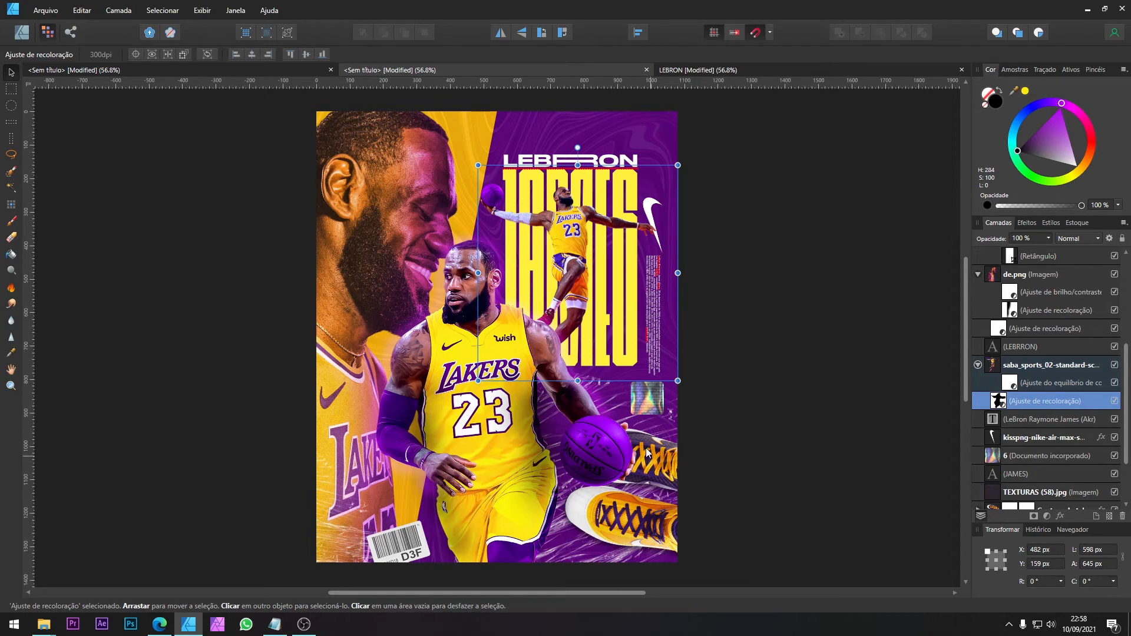
# Step: Copy the Stocks-17.png ring from the assets document into the poster and place it over the central player's basketball
pyautogui.click(174, 73)
pyautogui.click(516, 341)
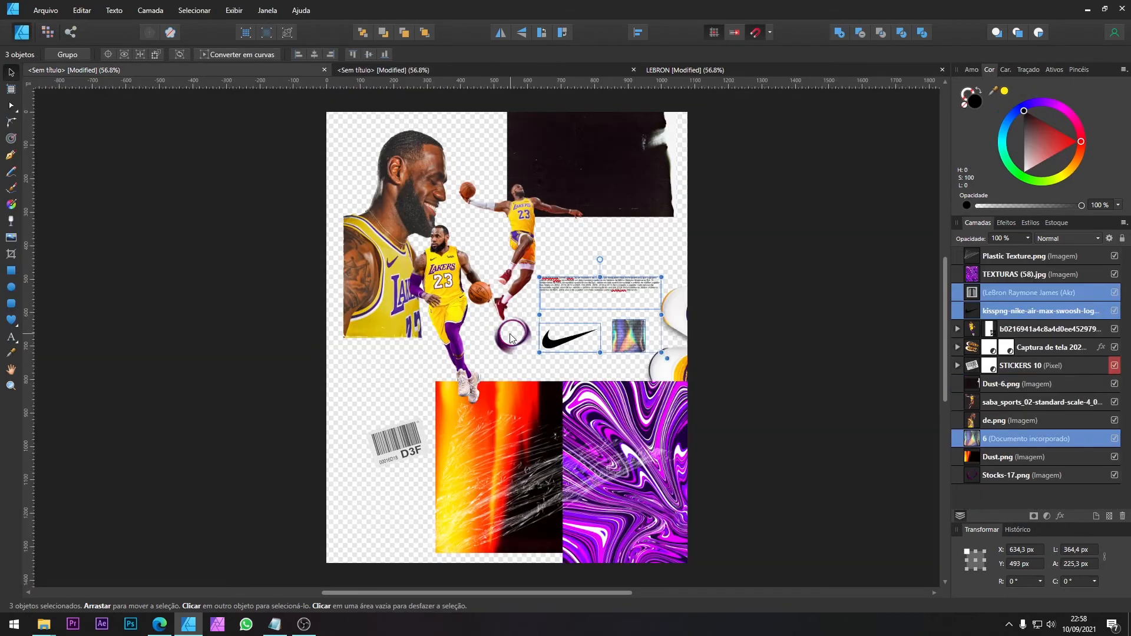
pyautogui.moveTo(516, 341); pyautogui.dragTo(517, 357)
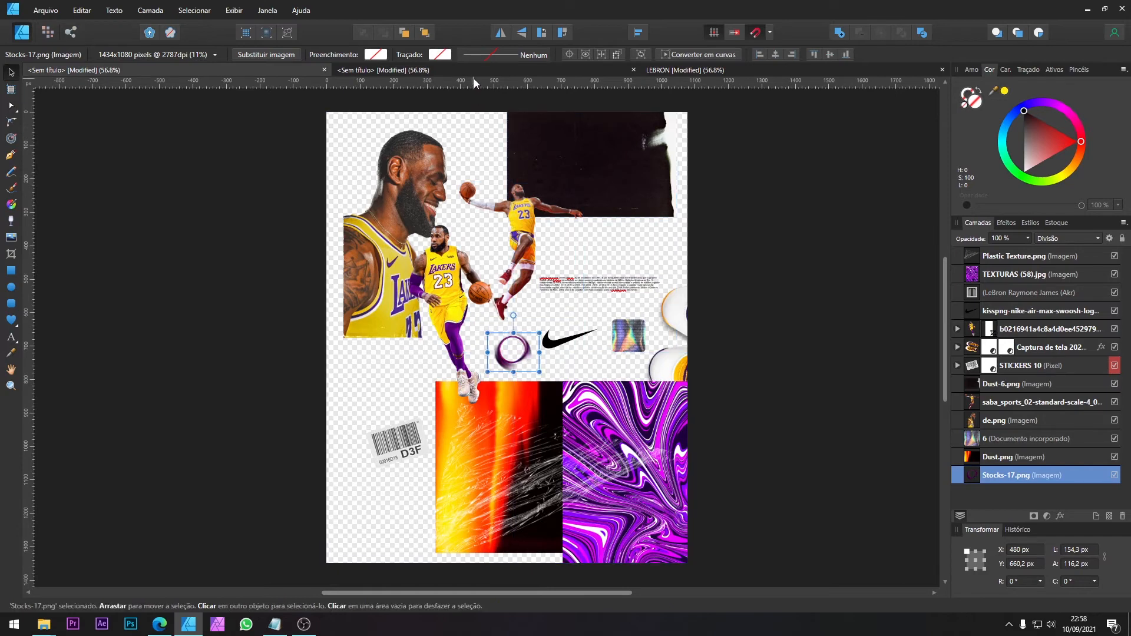
pyautogui.click(551, 72)
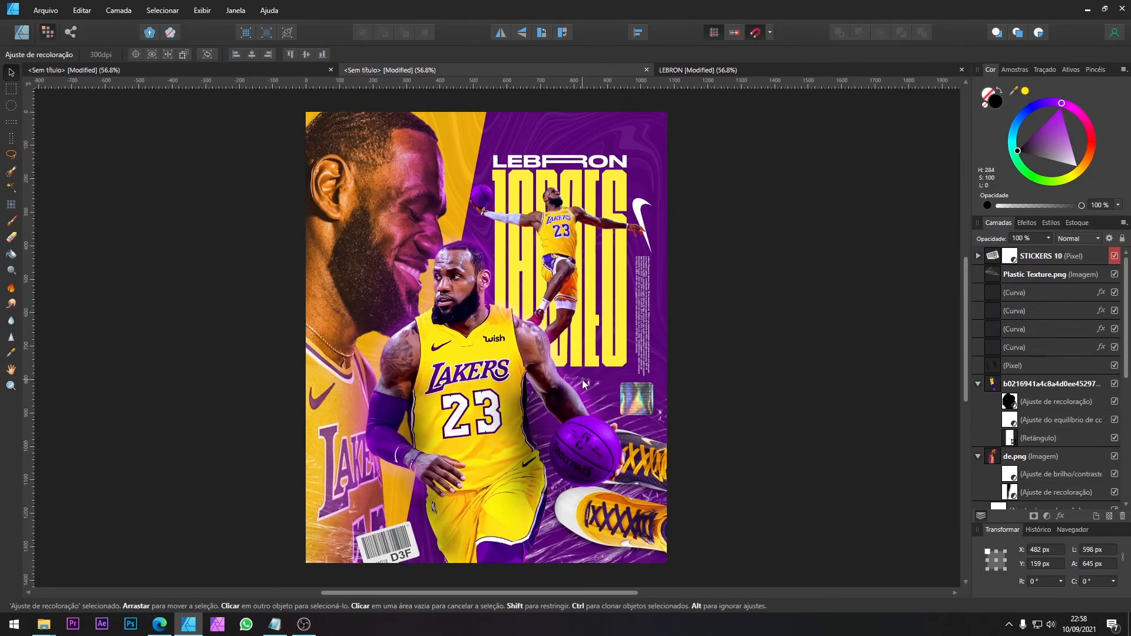
pyautogui.click(580, 445)
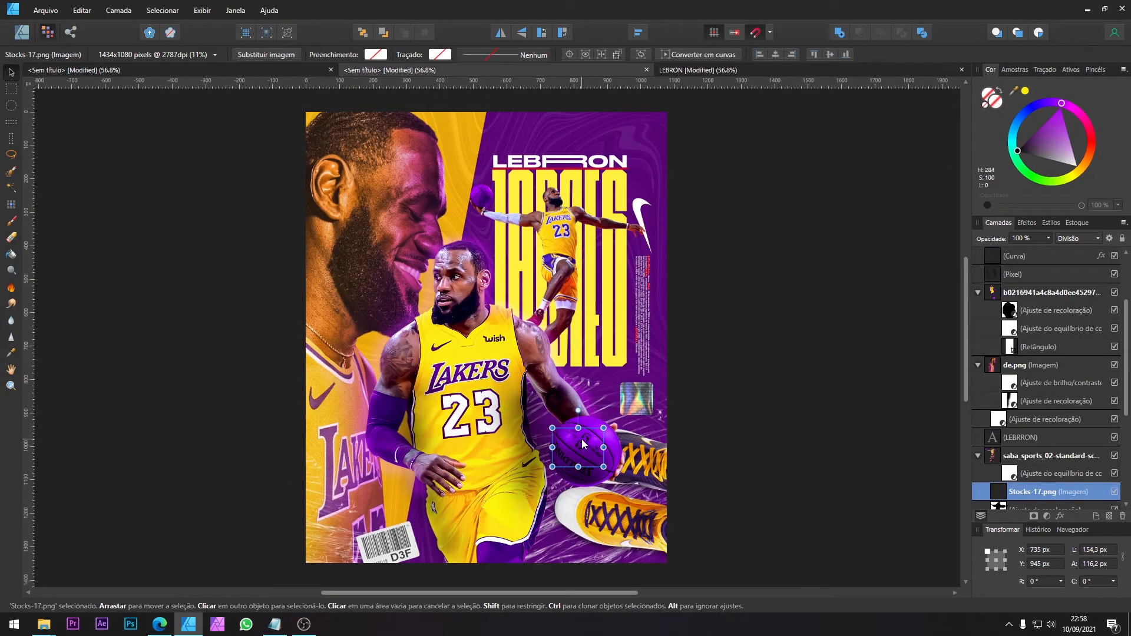
# Step: Move the Stocks-17.png ring out of the jumping player's nested layers to directly above that player's image
pyautogui.hotkey('ctrl', '[')
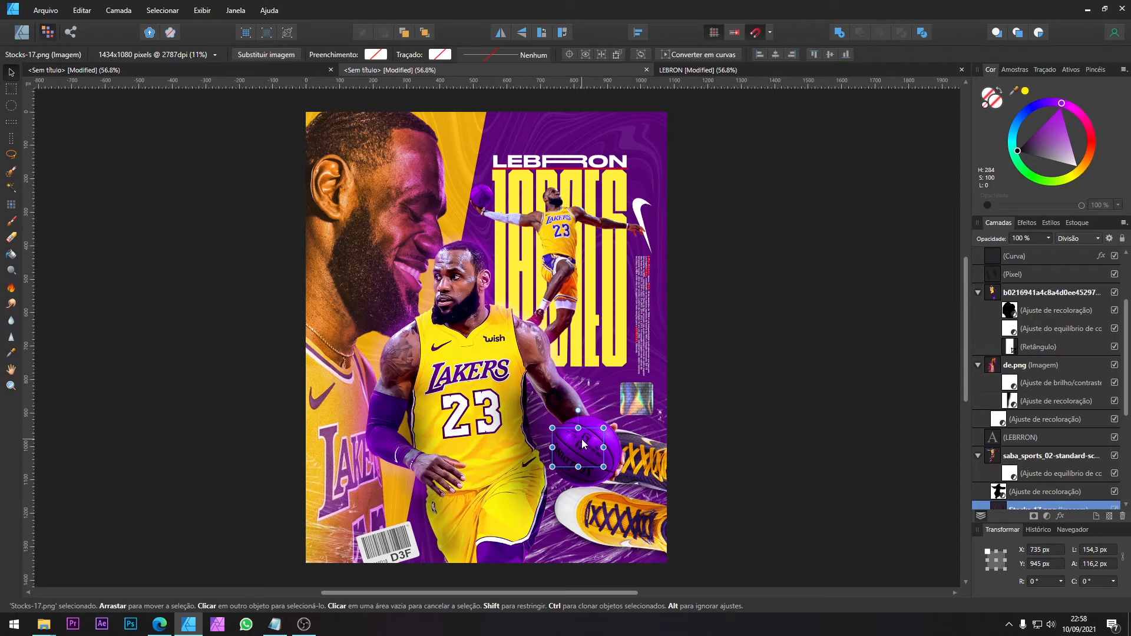
pyautogui.scroll(-2, 996, 430)
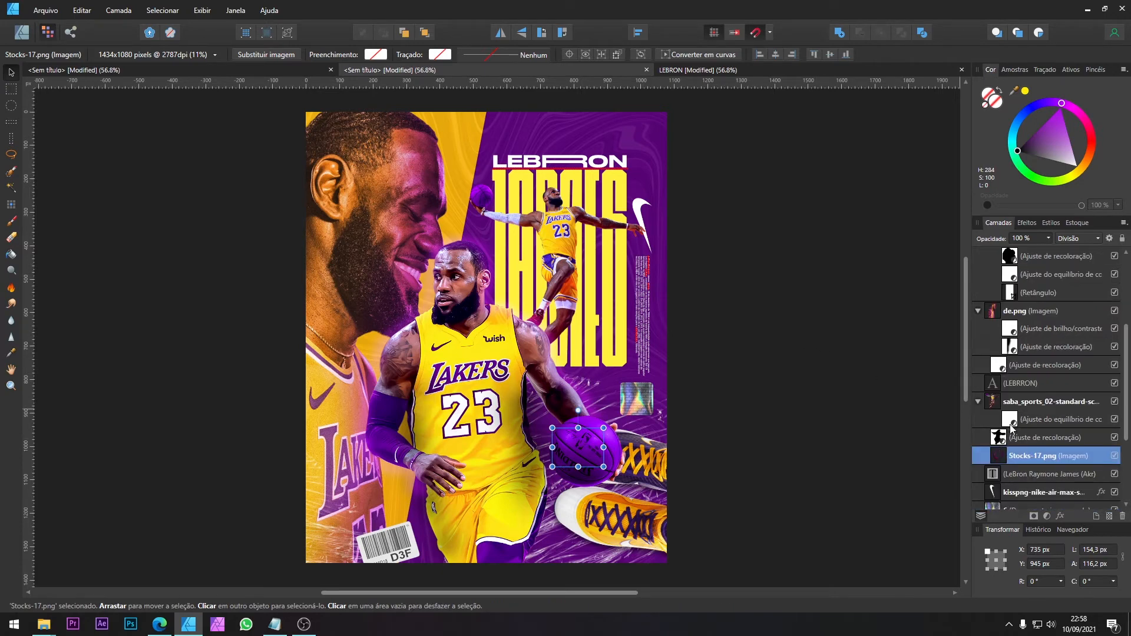
pyautogui.moveTo(999, 402); pyautogui.dragTo(981, 340)
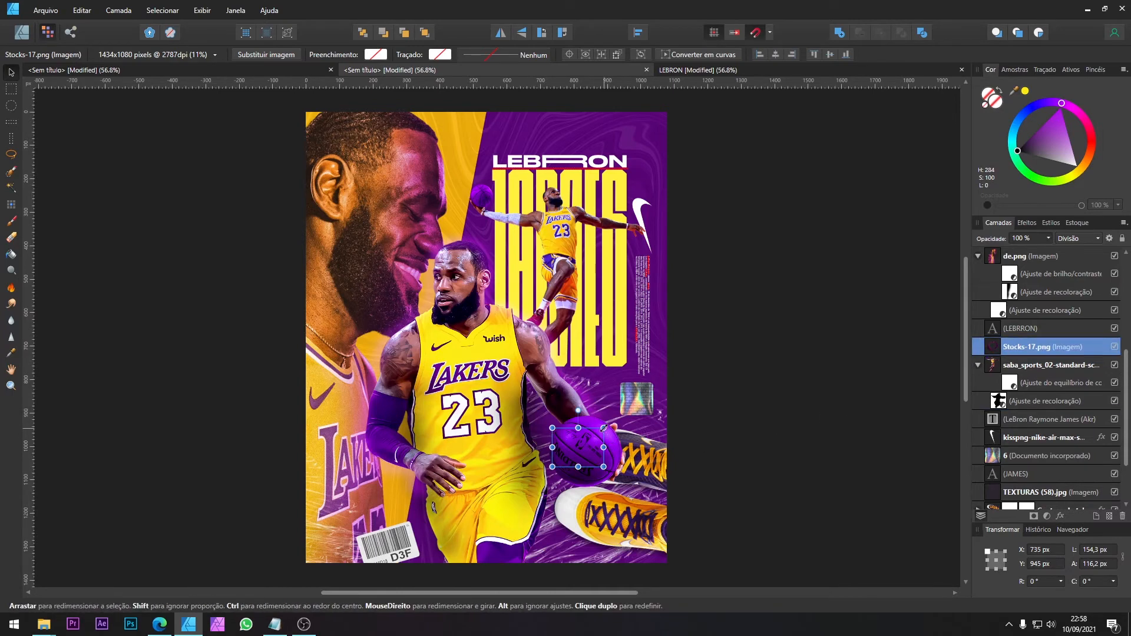
# Step: Enlarge the Stocks-17.png ring around the central player's ball to about 283.7 × 213.6 px and send it to the back
pyautogui.moveTo(604, 428); pyautogui.dragTo(626, 412)
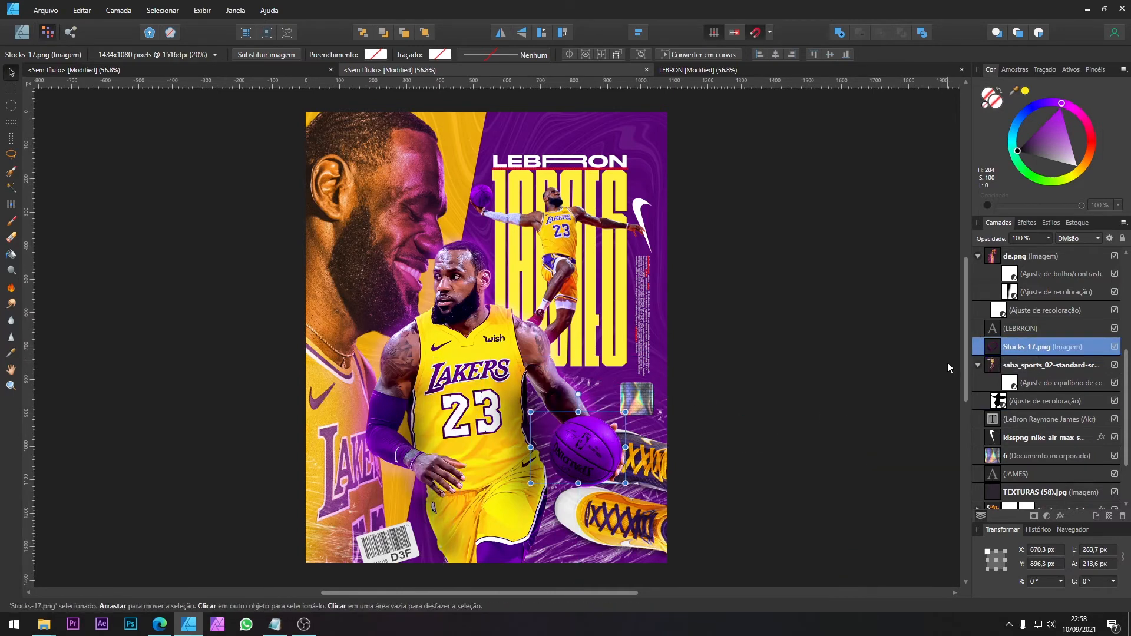
pyautogui.hotkey('ctrl', 'shift', '[')
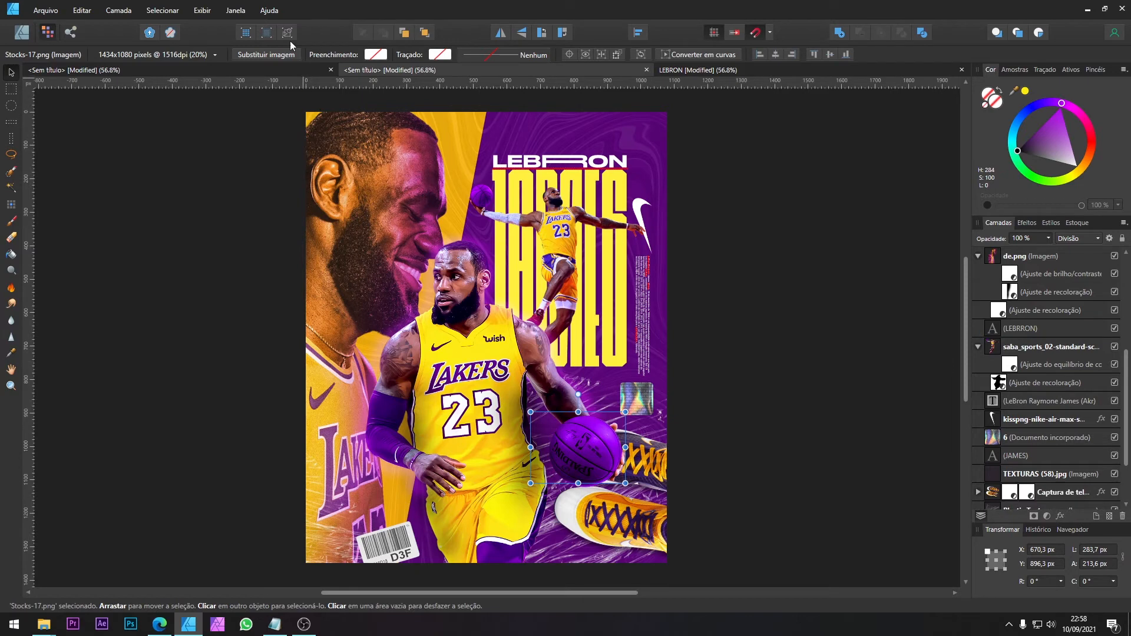
# Step: Bring the Stocks-17.png ring to the front and enlarge it around the central player's ball to about 419.4 × 315.9 px
pyautogui.click(24, 36)
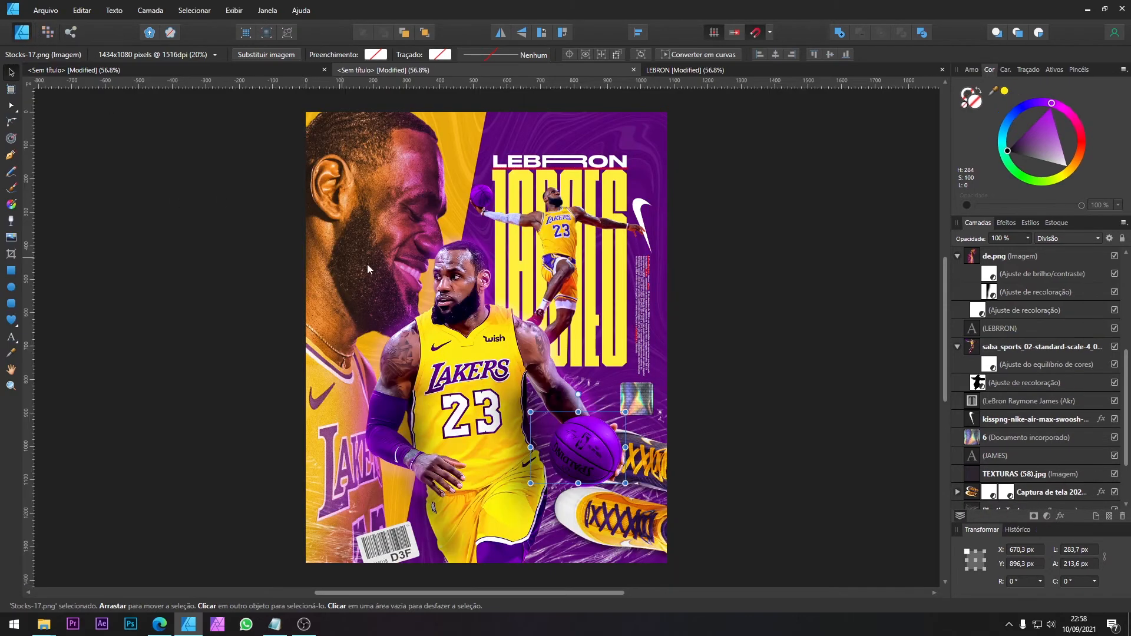
pyautogui.hotkey('ctrl', 'shift', ']')
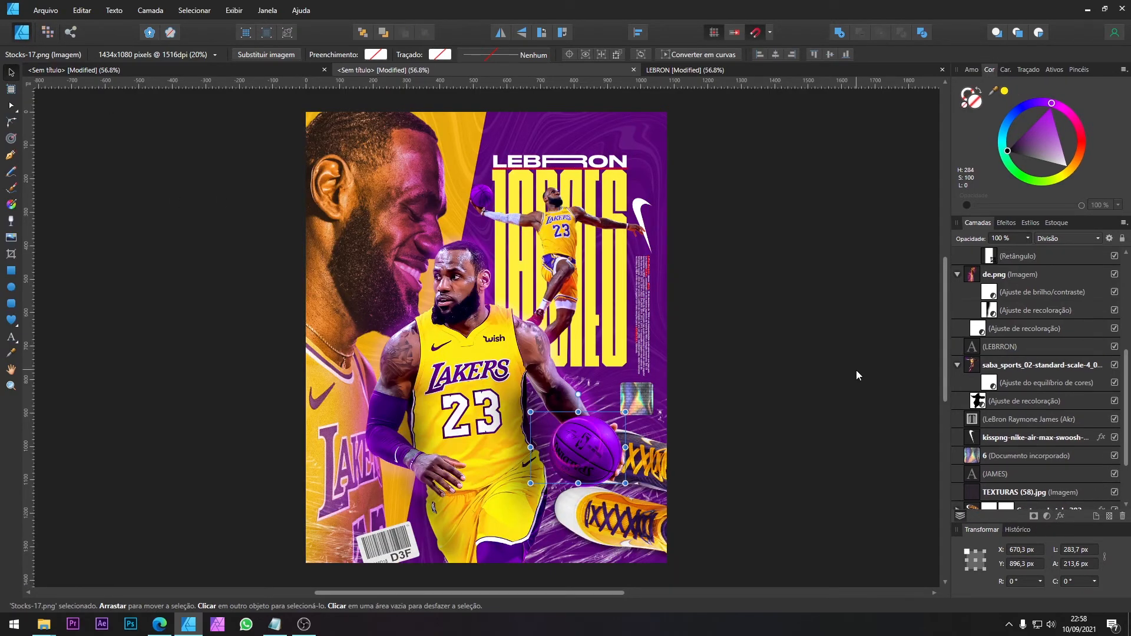
pyautogui.scroll(4, 617, 440)
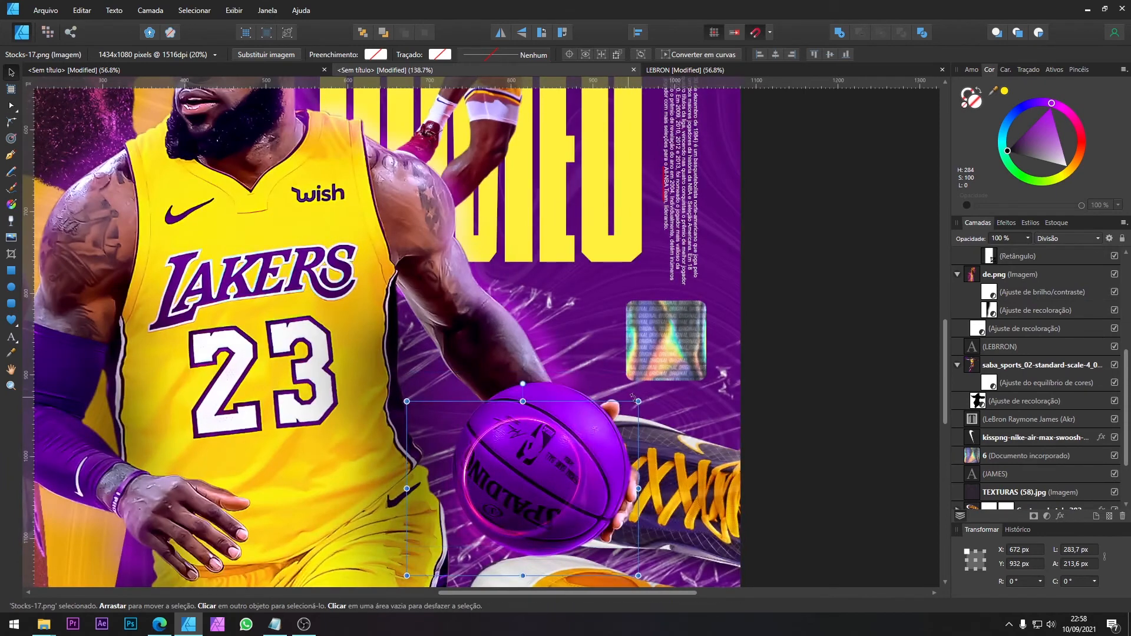
pyautogui.moveTo(645, 382); pyautogui.dragTo(697, 376)
pyautogui.moveTo(598, 421)
pyautogui.mouseDown()
pyautogui.moveTo(621, 425)
pyautogui.moveTo(613, 413)
pyautogui.mouseUp()
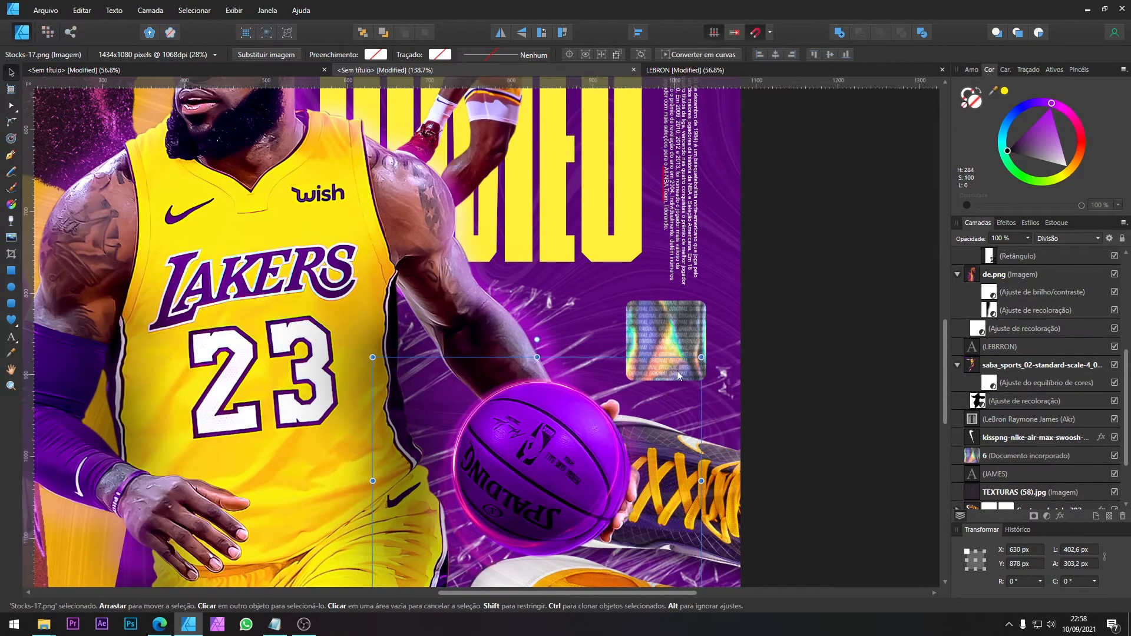
pyautogui.moveTo(702, 356); pyautogui.dragTo(701, 352)
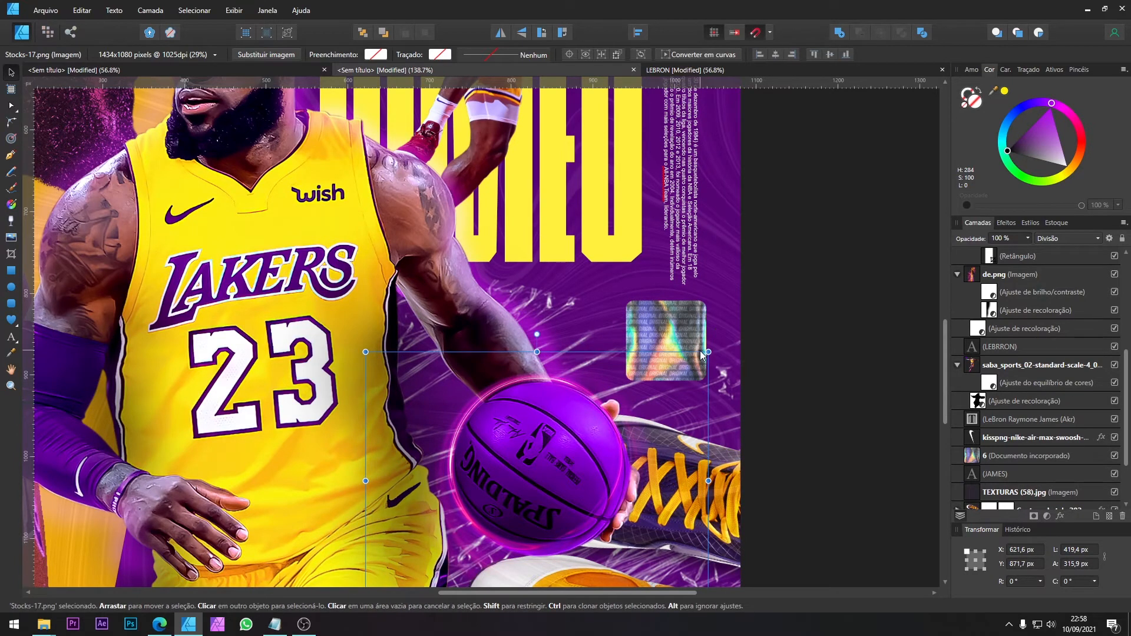
pyautogui.moveTo(604, 419); pyautogui.dragTo(608, 425)
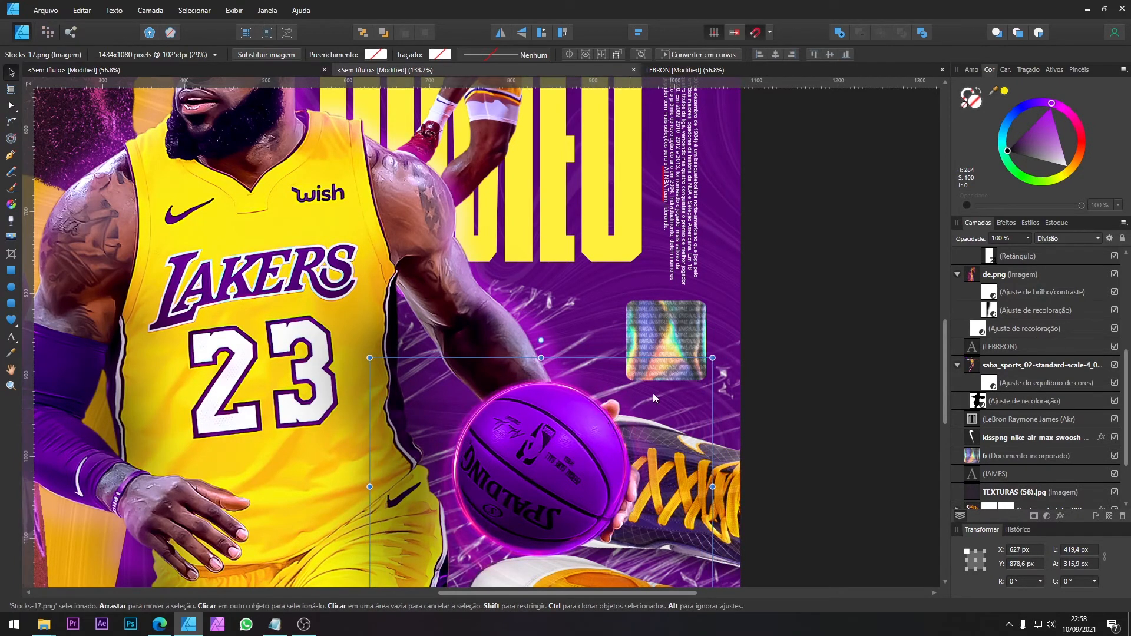
# Step: Change the Stocks-17.png ring's blend mode to Adicionar
pyautogui.click(1056, 239)
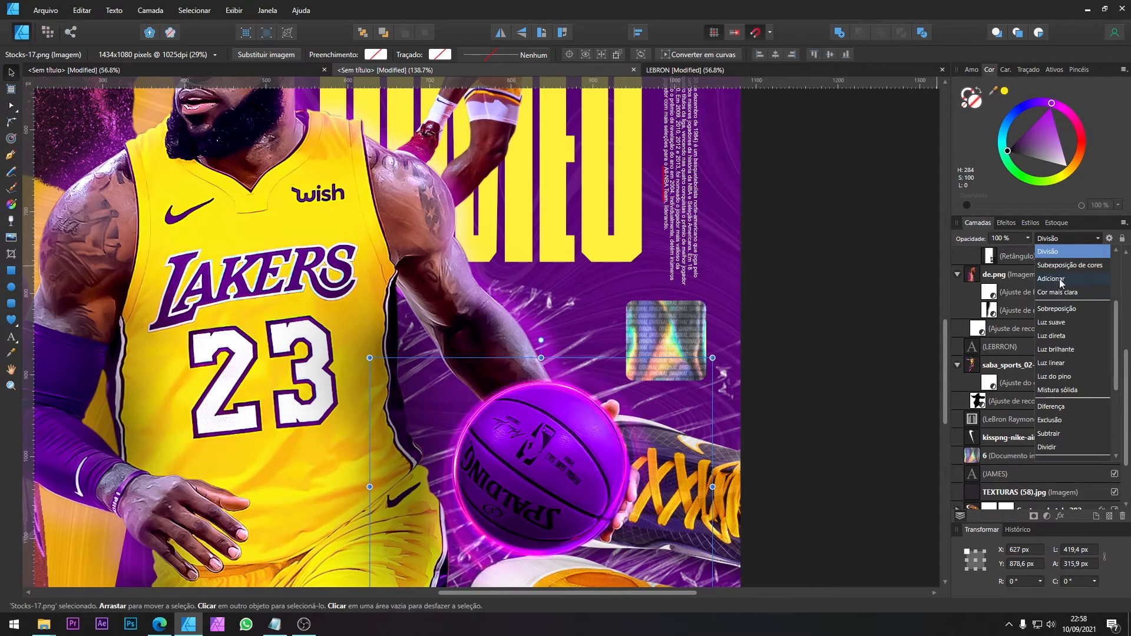
pyautogui.scroll(3, 1057, 321)
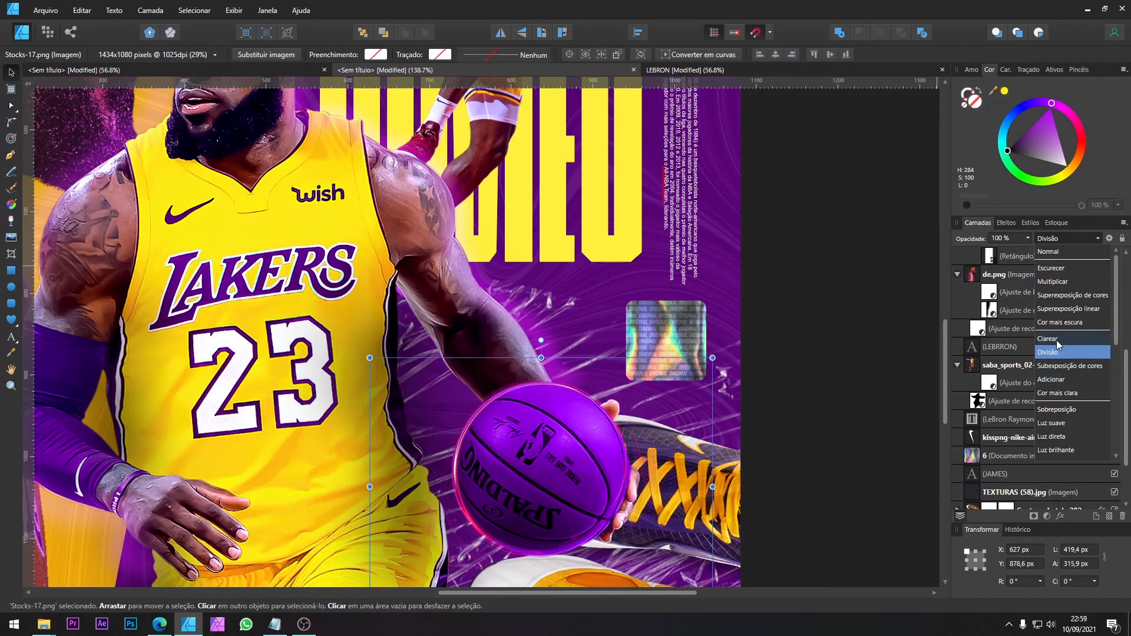
pyautogui.click(1052, 381)
pyautogui.click(1069, 243)
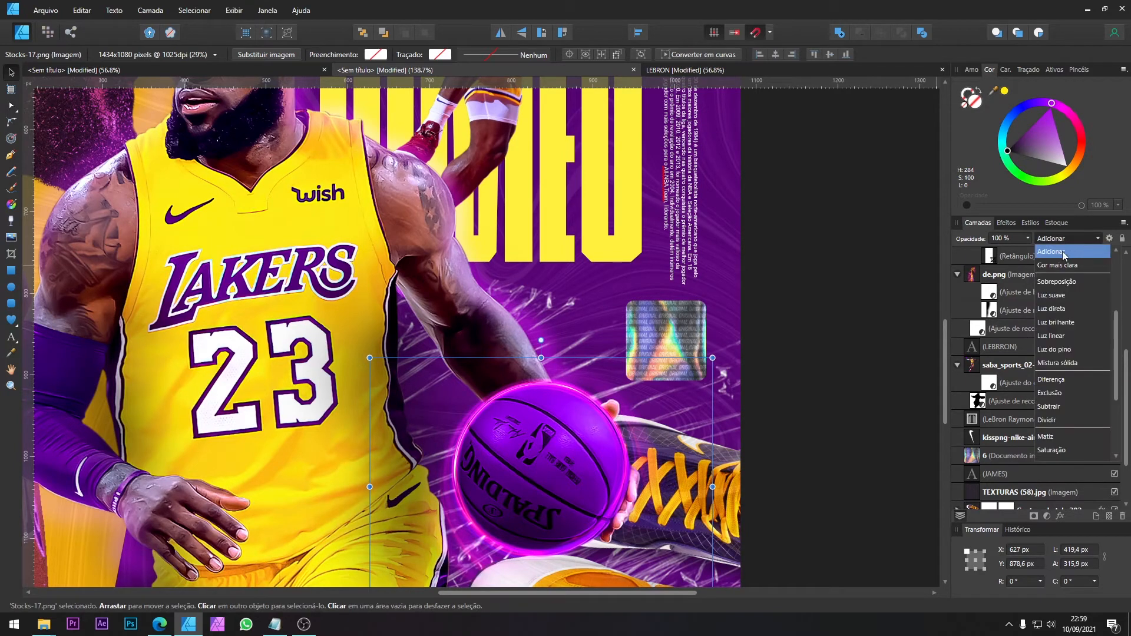
pyautogui.scroll(2, 1040, 352)
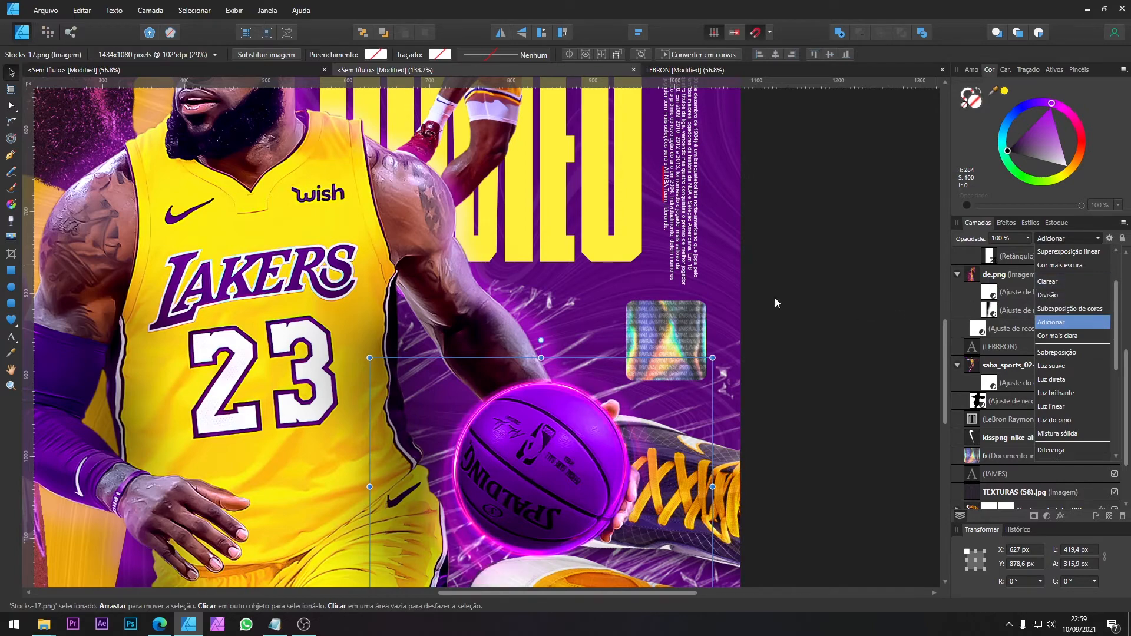
pyautogui.scroll(-5, 542, 422)
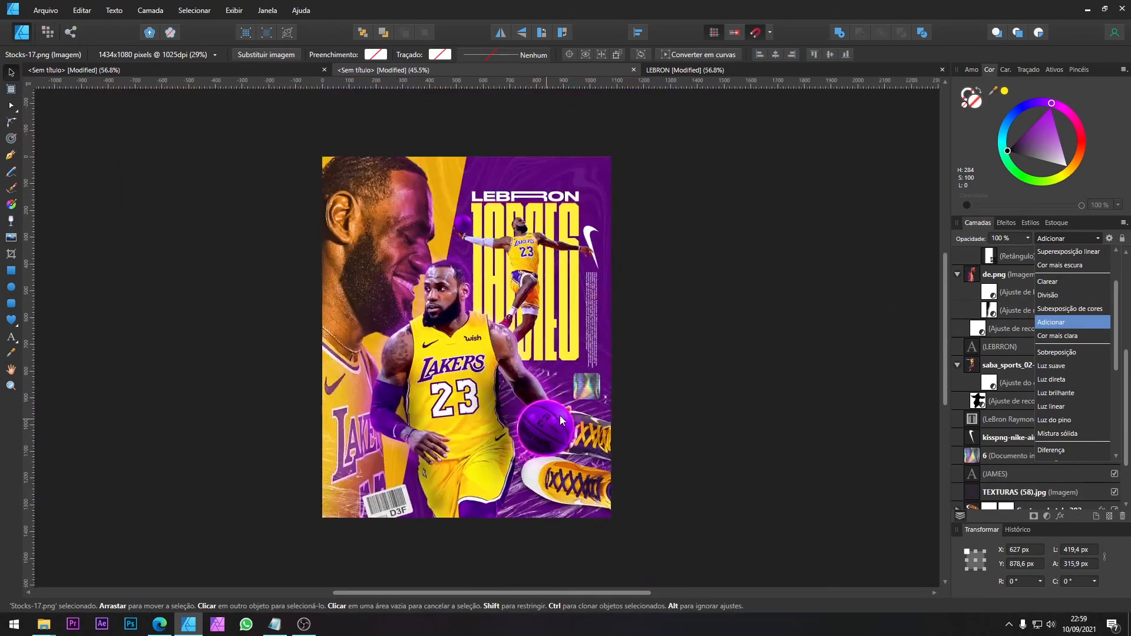
pyautogui.scroll(4, 560, 415)
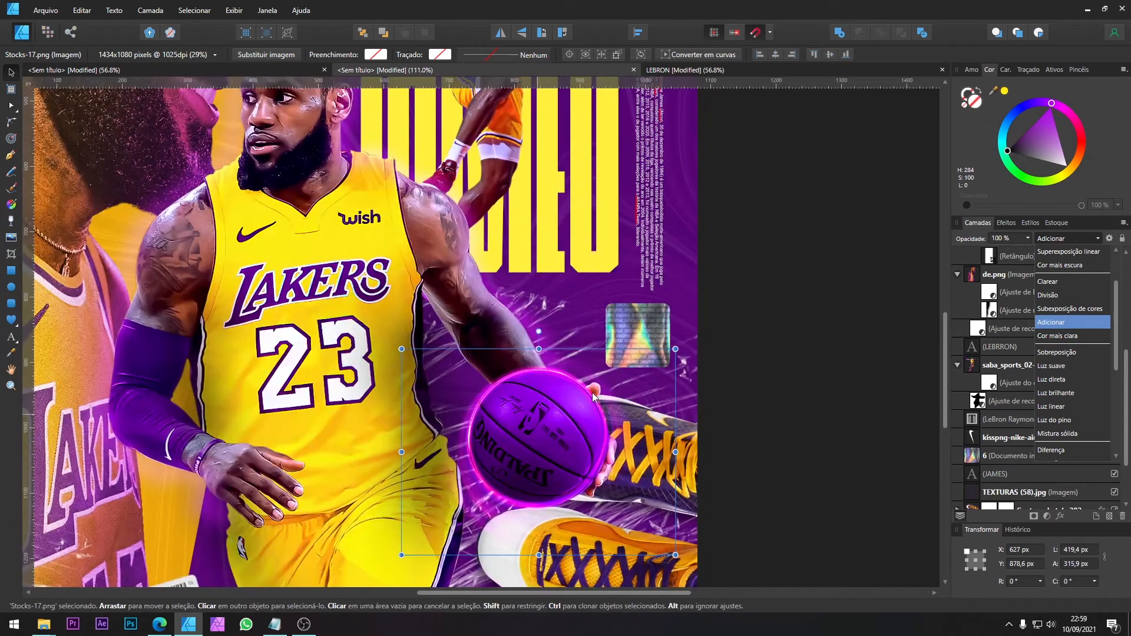
# Step: Reduce the ring's opacity to 81%
pyautogui.click(1028, 239)
pyautogui.click(1029, 238)
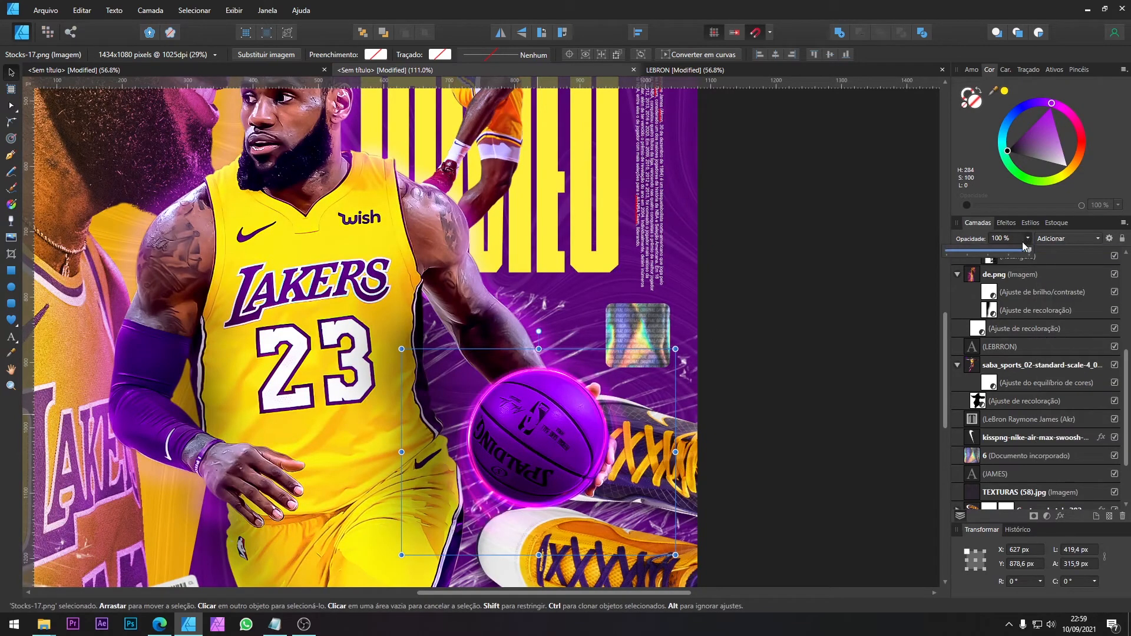
pyautogui.moveTo(1003, 255)
pyautogui.mouseDown()
pyautogui.moveTo(975, 252)
pyautogui.moveTo(1014, 251)
pyautogui.moveTo(997, 249)
pyautogui.mouseUp()
pyautogui.scroll(-3, 704, 368)
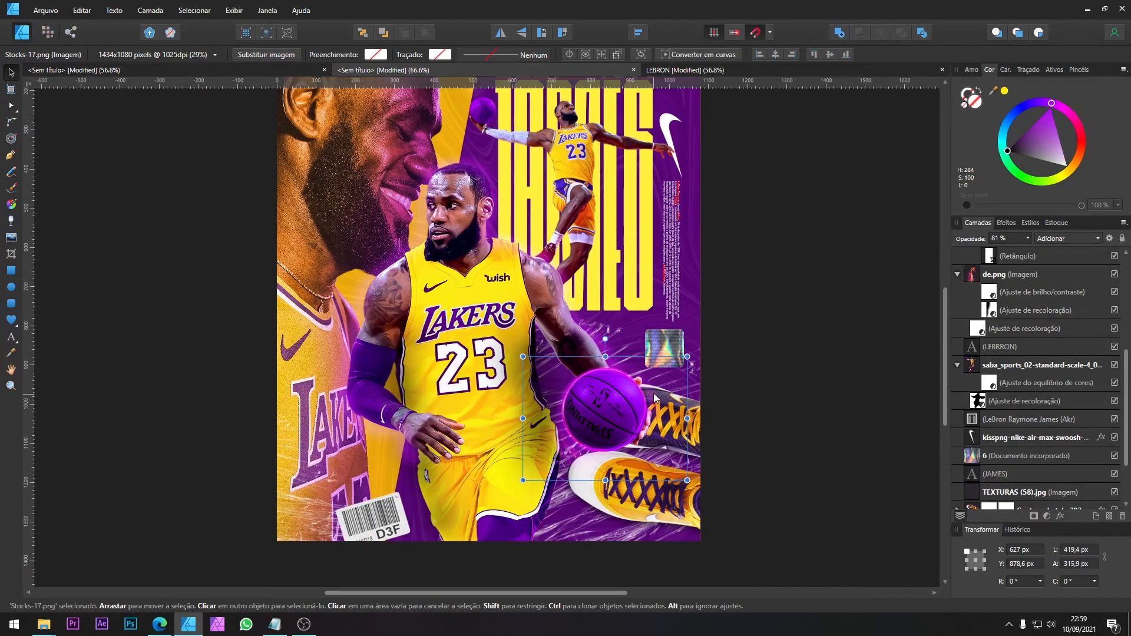
# Step: Duplicate the ring, place the copy over the jumping player's ball and shrink it to about 110 × 82.8 px
pyautogui.scroll(2, 651, 375)
pyautogui.hotkey('ctrl', 'j')
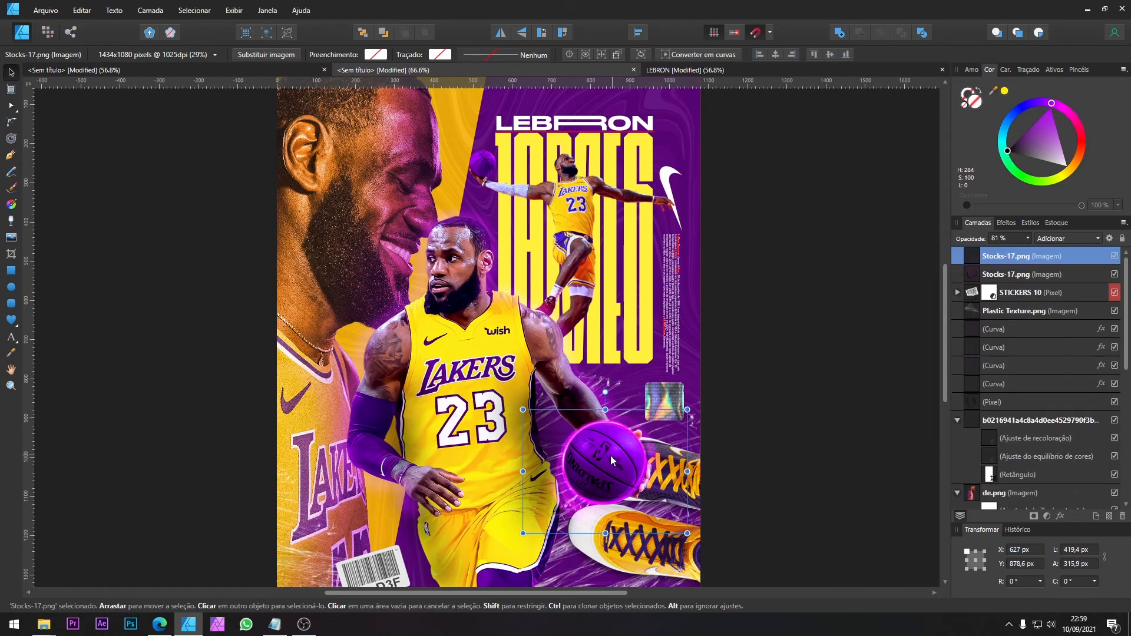
pyautogui.moveTo(610, 455); pyautogui.dragTo(491, 182)
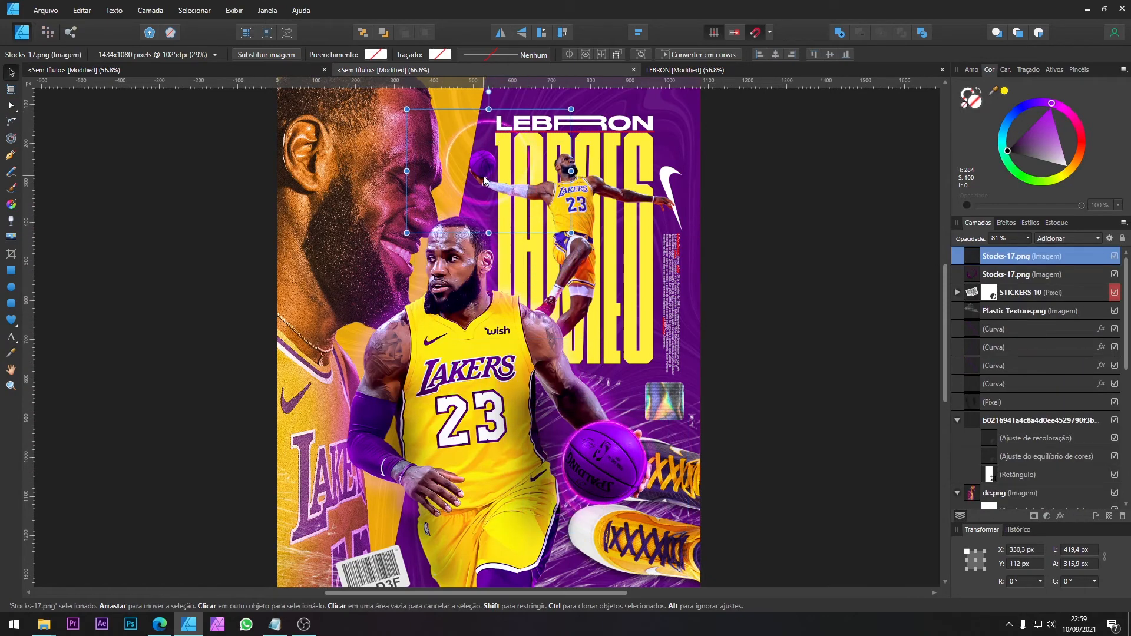
pyautogui.scroll(1, 494, 181)
pyautogui.moveTo(571, 127); pyautogui.dragTo(501, 160)
pyautogui.scroll(6, 493, 165)
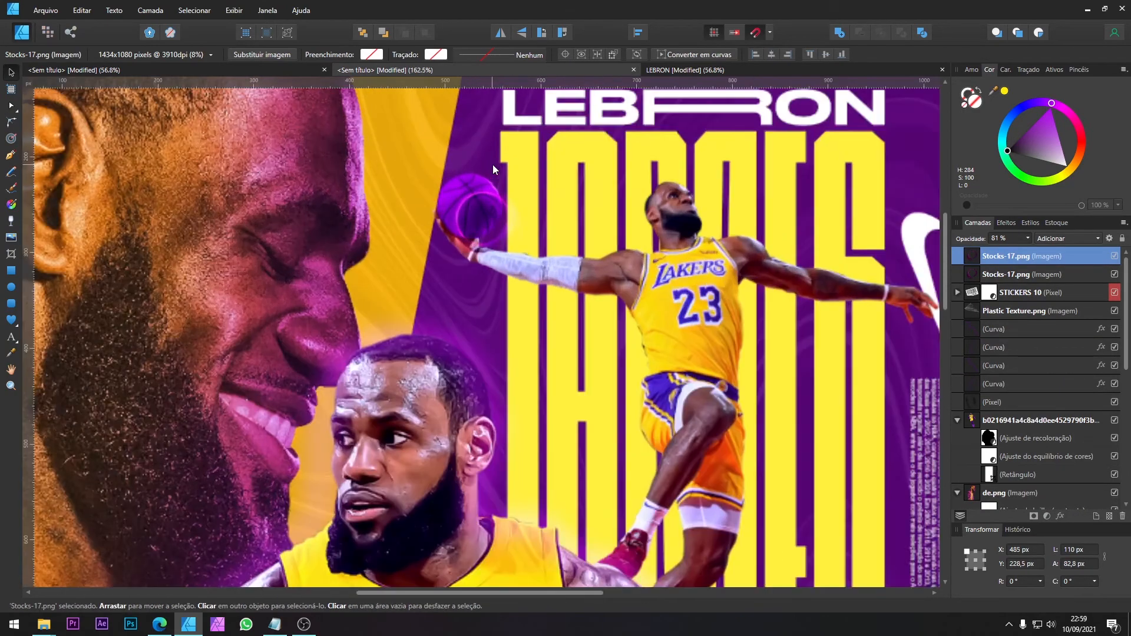
# Step: Resize the duplicated ring to about 131.4 × 98.9 px and align it with the edge of the jumping player's ball
pyautogui.moveTo(473, 236); pyautogui.dragTo(441, 206)
pyautogui.moveTo(529, 156); pyautogui.dragTo(552, 139)
pyautogui.moveTo(493, 165); pyautogui.dragTo(508, 181)
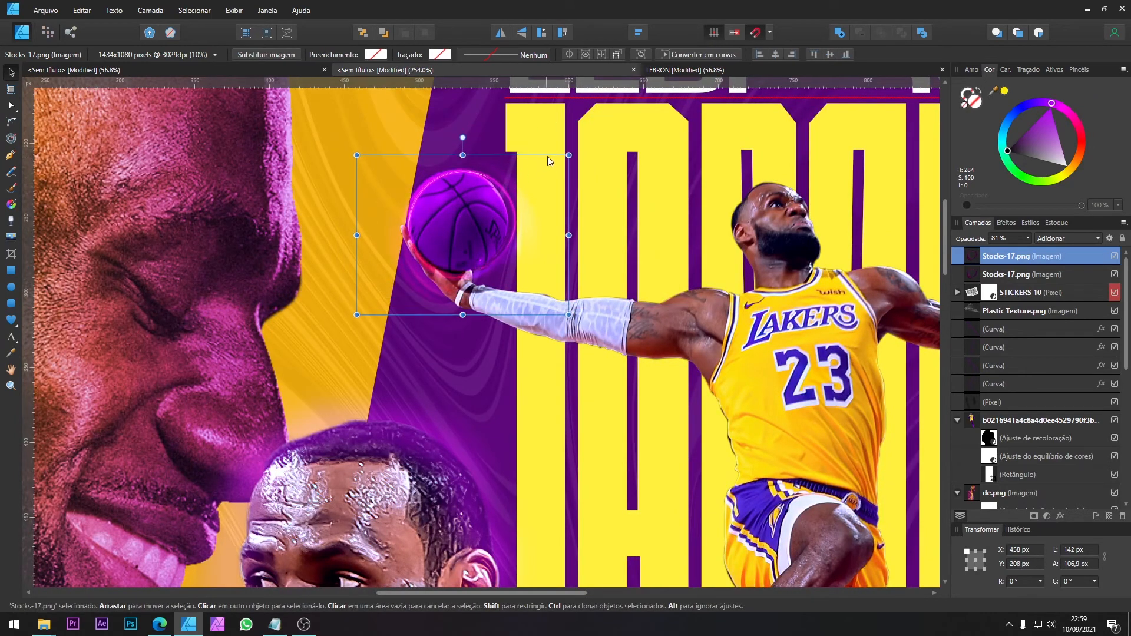
pyautogui.moveTo(569, 148); pyautogui.dragTo(554, 159)
pyautogui.moveTo(500, 187)
pyautogui.mouseDown()
pyautogui.moveTo(504, 178)
pyautogui.moveTo(503, 188)
pyautogui.mouseUp()
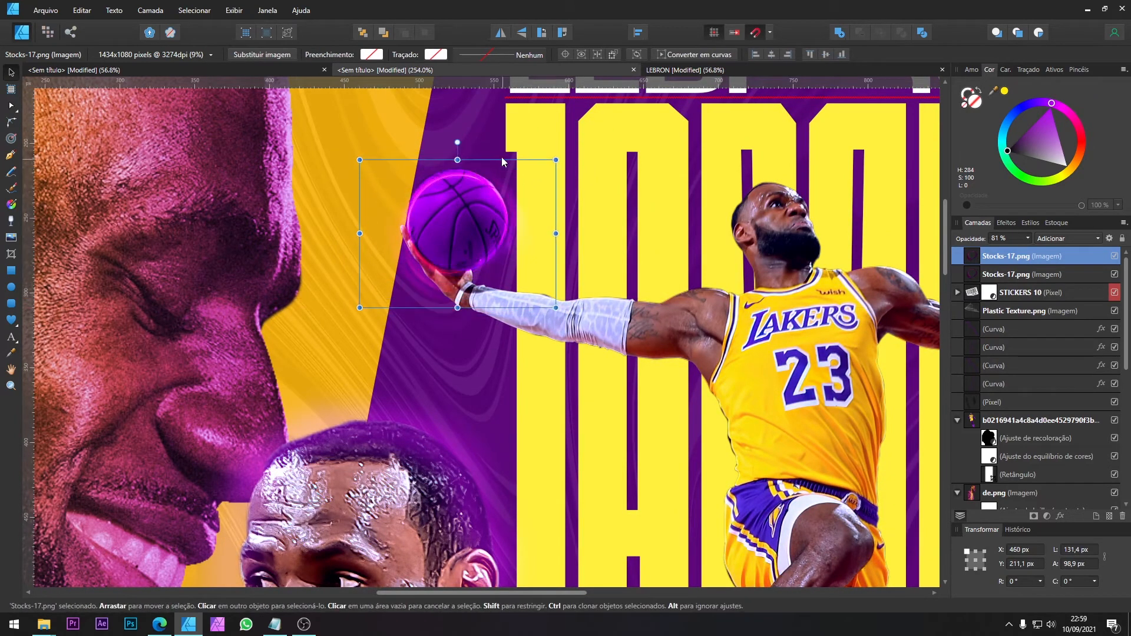
# Step: Rotate the duplicated ring to -100°, nudge it down and enlarge it to about 134.1 × 101 px around the small ball
pyautogui.moveTo(457, 142); pyautogui.dragTo(539, 232)
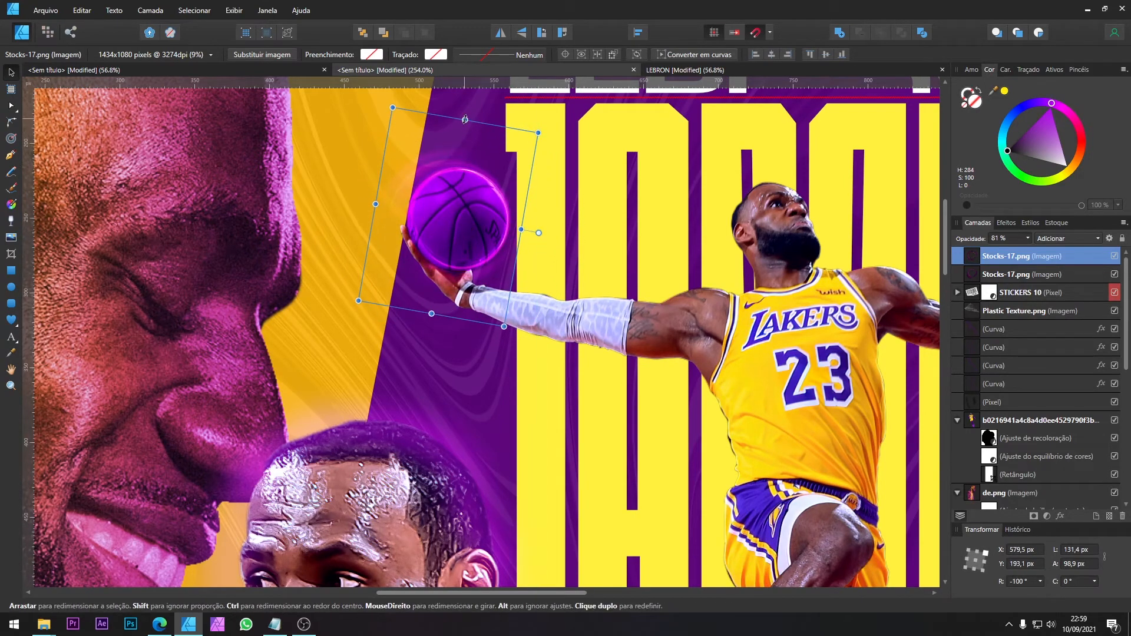
pyautogui.press('Down')
pyautogui.press('Down')
pyautogui.press('Down')
pyautogui.moveTo(538, 138); pyautogui.dragTo(542, 134)
pyautogui.moveTo(508, 158); pyautogui.dragTo(504, 159)
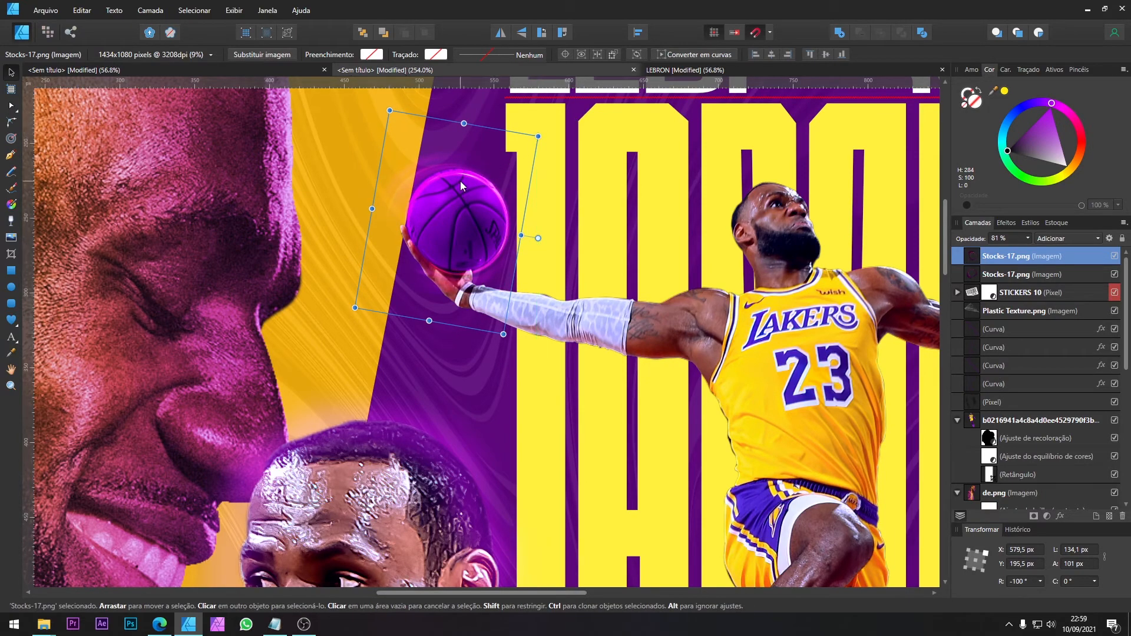
pyautogui.scroll(-3, 464, 185)
pyautogui.scroll(-4, 464, 186)
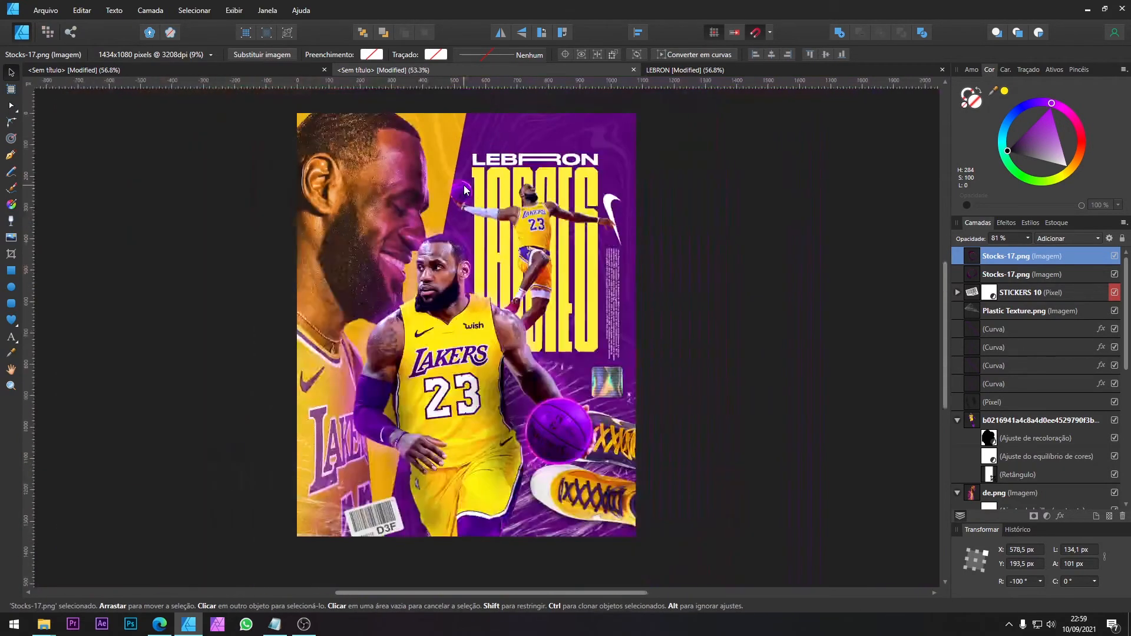
# Step: Copy Dust.png from the assets document into the poster, directly above the jumping player's image
pyautogui.click(529, 202)
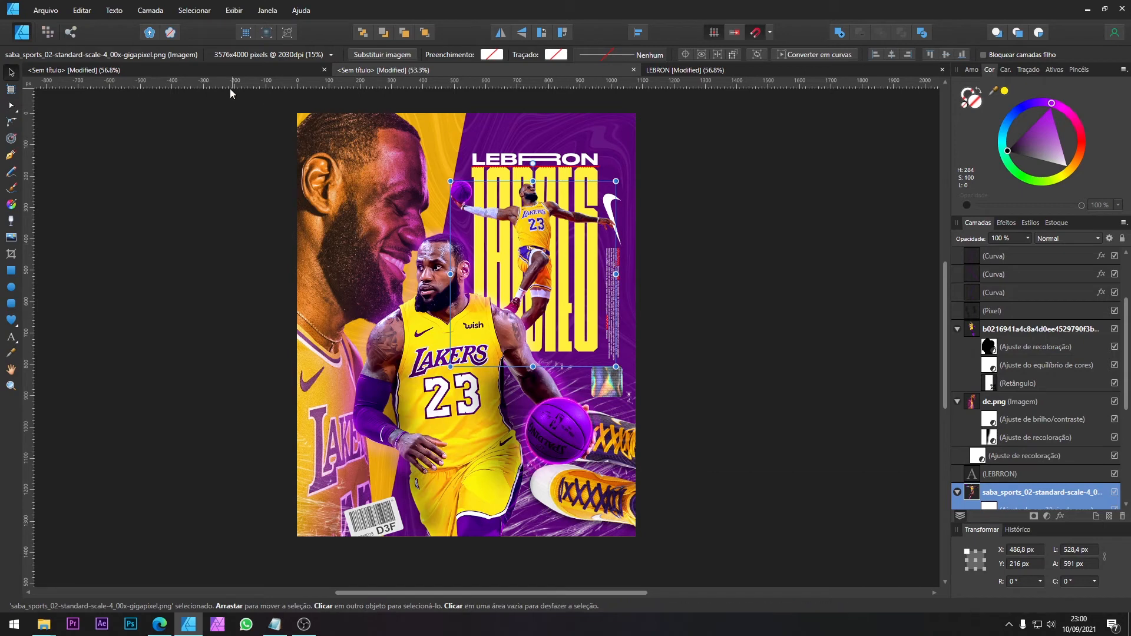
pyautogui.click(186, 75)
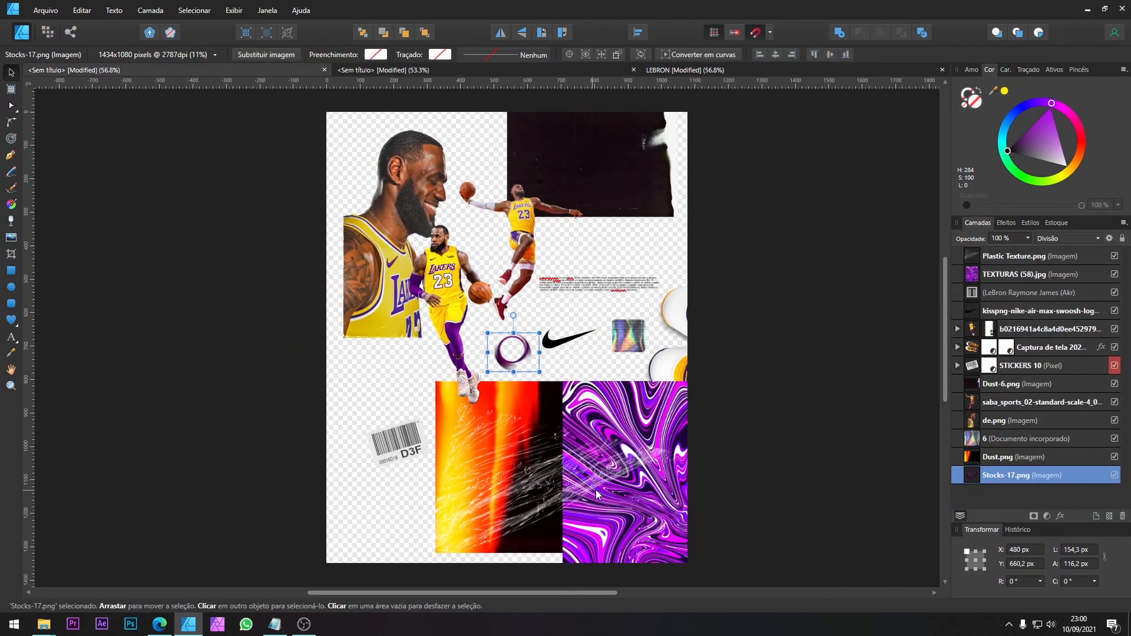
pyautogui.click(486, 421)
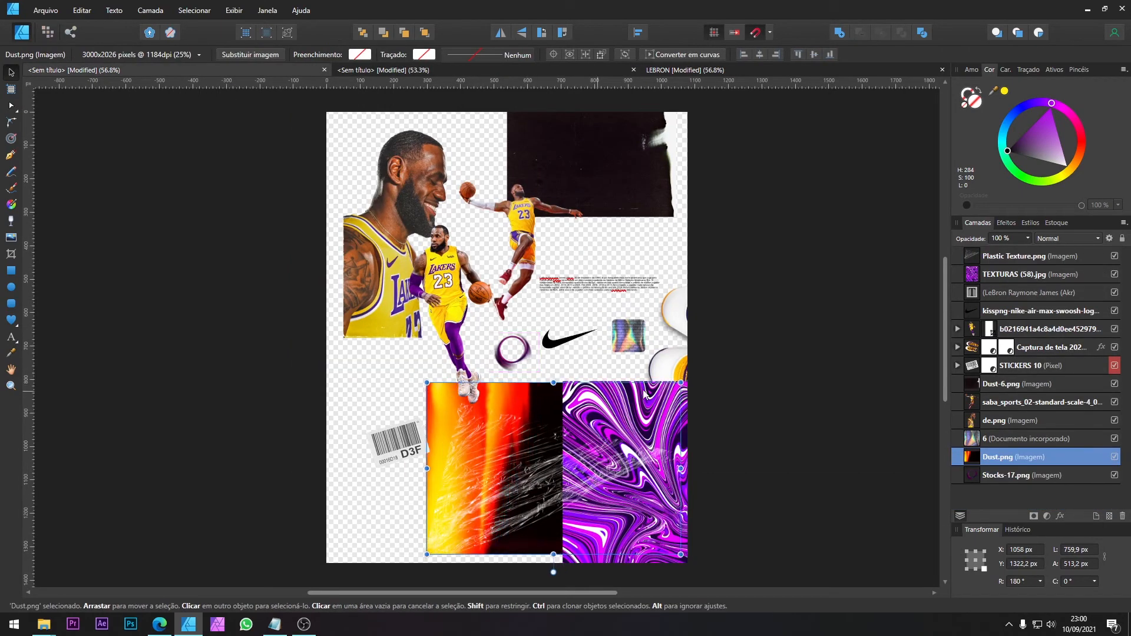
pyautogui.moveTo(478, 433); pyautogui.dragTo(478, 364)
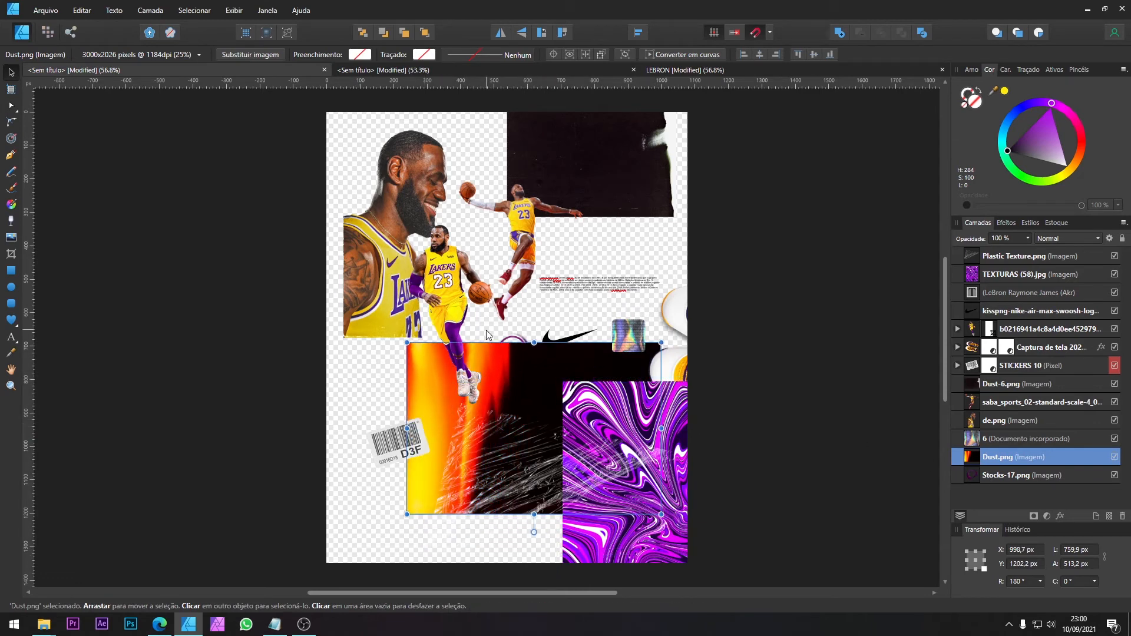
pyautogui.click(670, 72)
pyautogui.hotkey('ctrl', 'v')
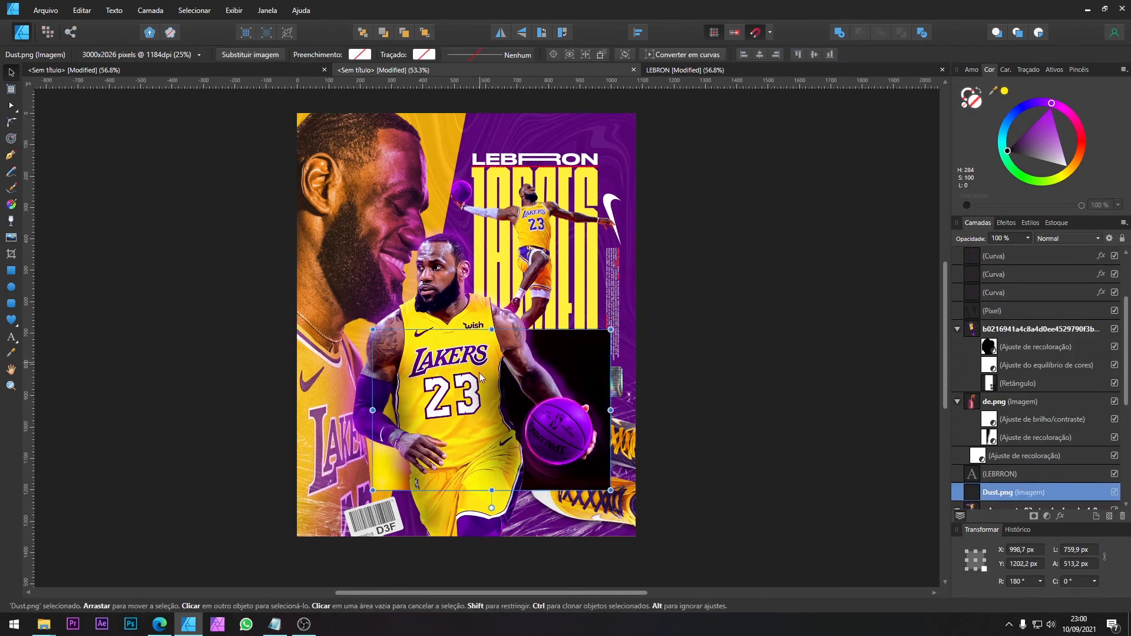
# Step: Enlarge Dust.png over the upper poster to about 1612.5 × 1088.9 px and set its blend mode to Adicionar
pyautogui.moveTo(624, 326); pyautogui.dragTo(608, 202)
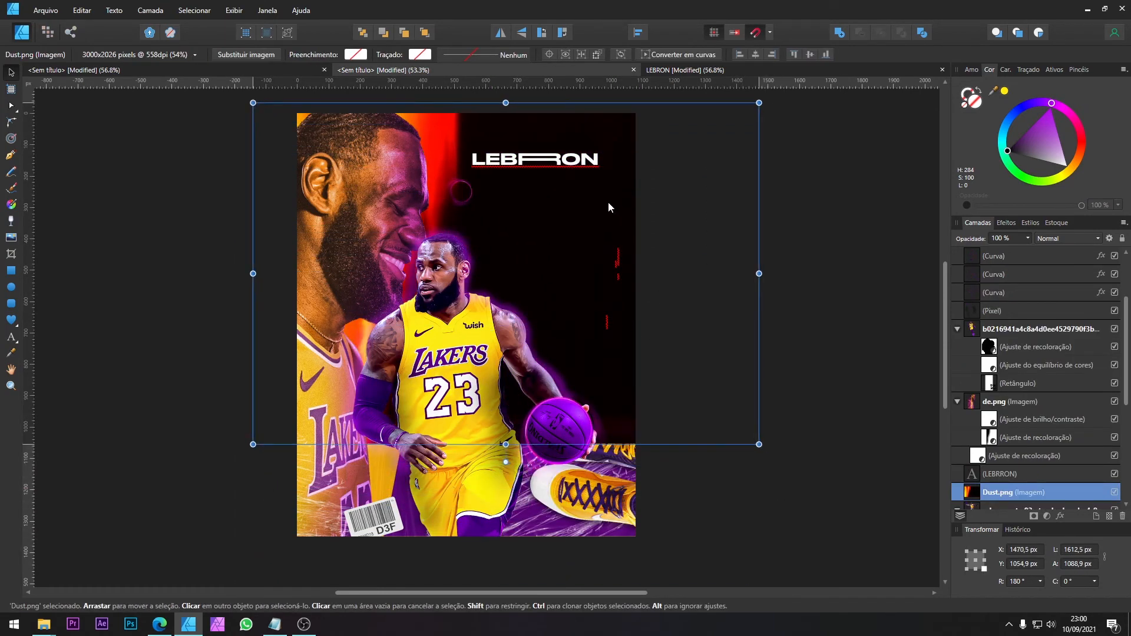
pyautogui.click(1049, 244)
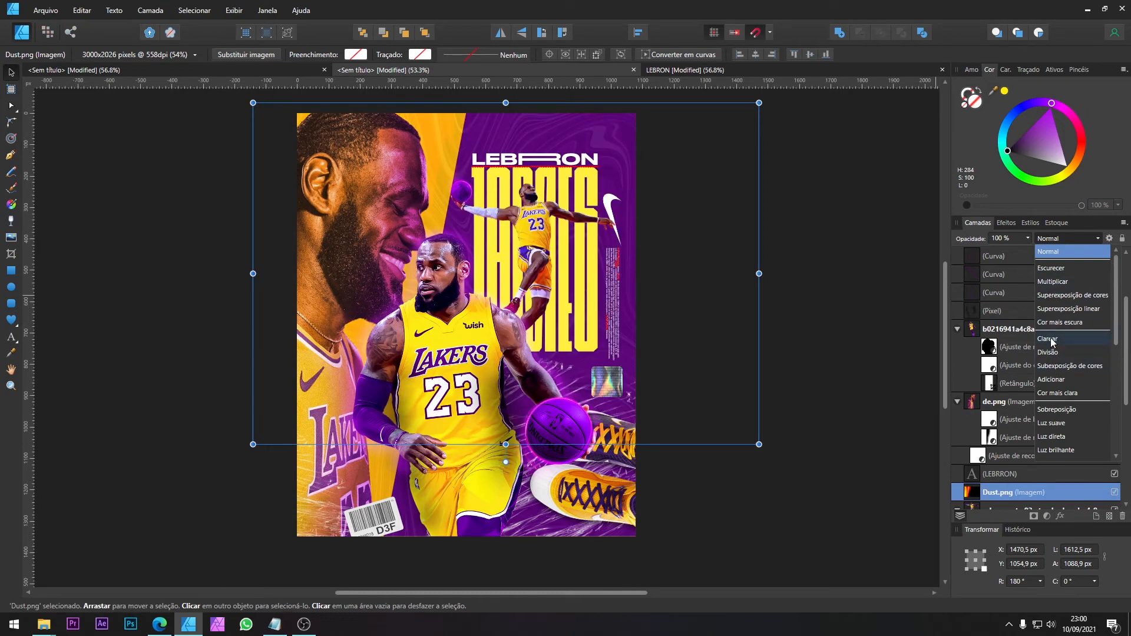
pyautogui.click(1052, 384)
pyautogui.moveTo(511, 219); pyautogui.dragTo(521, 214)
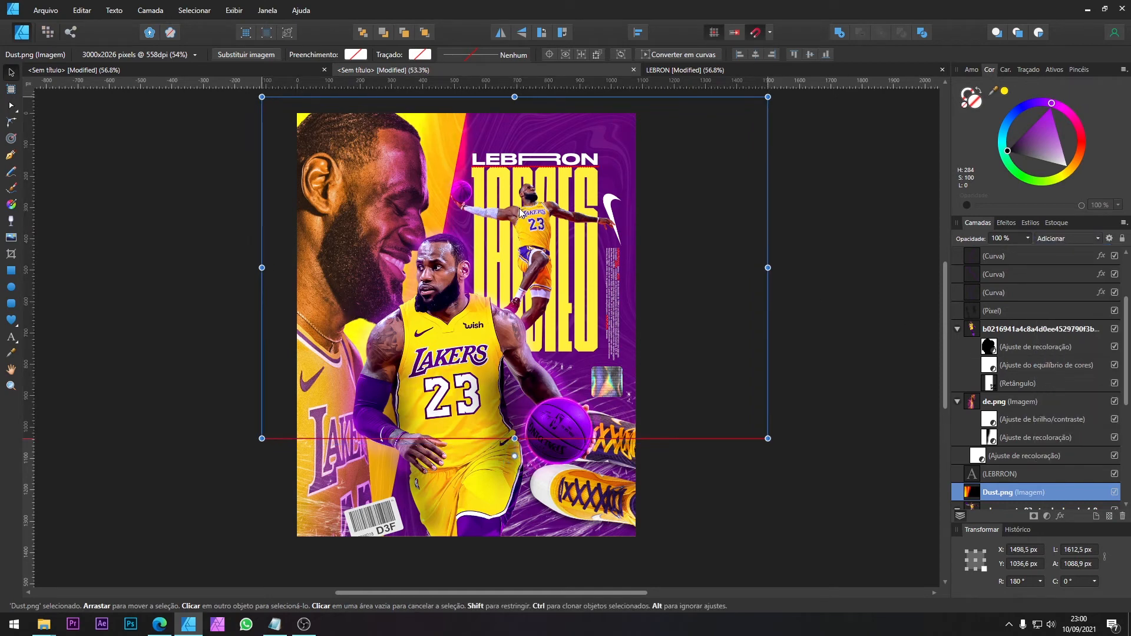
# Step: Shift the slanted left edge of the purple background curve further left, making the curve about 846 px wide
pyautogui.scroll(-3, 1007, 463)
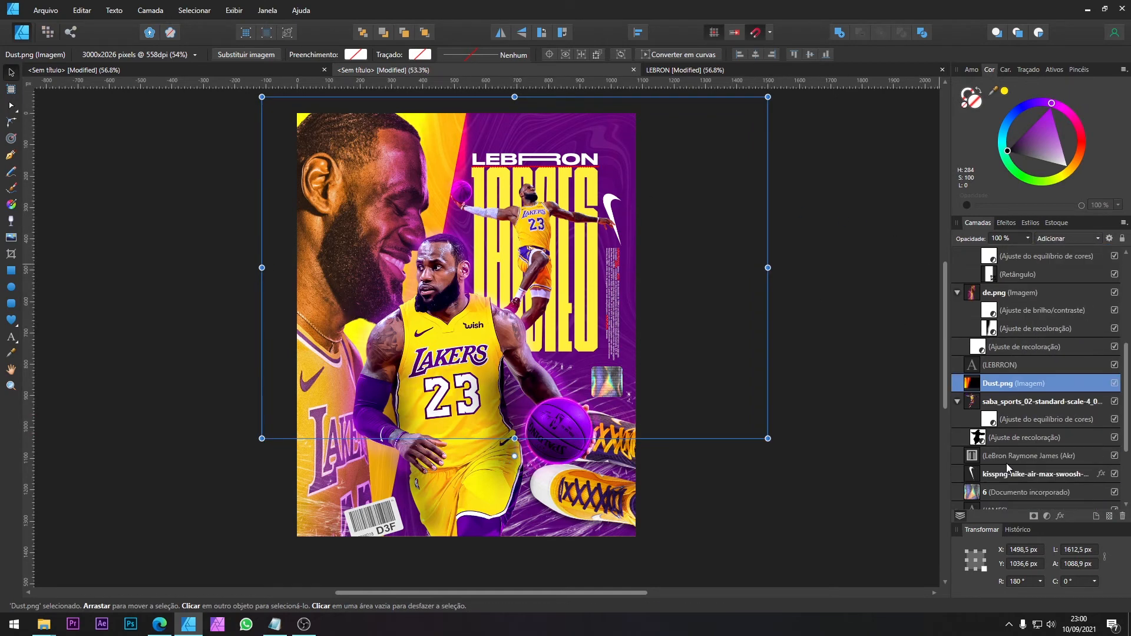
pyautogui.scroll(-3, 996, 476)
pyautogui.click(998, 475)
pyautogui.press('a')
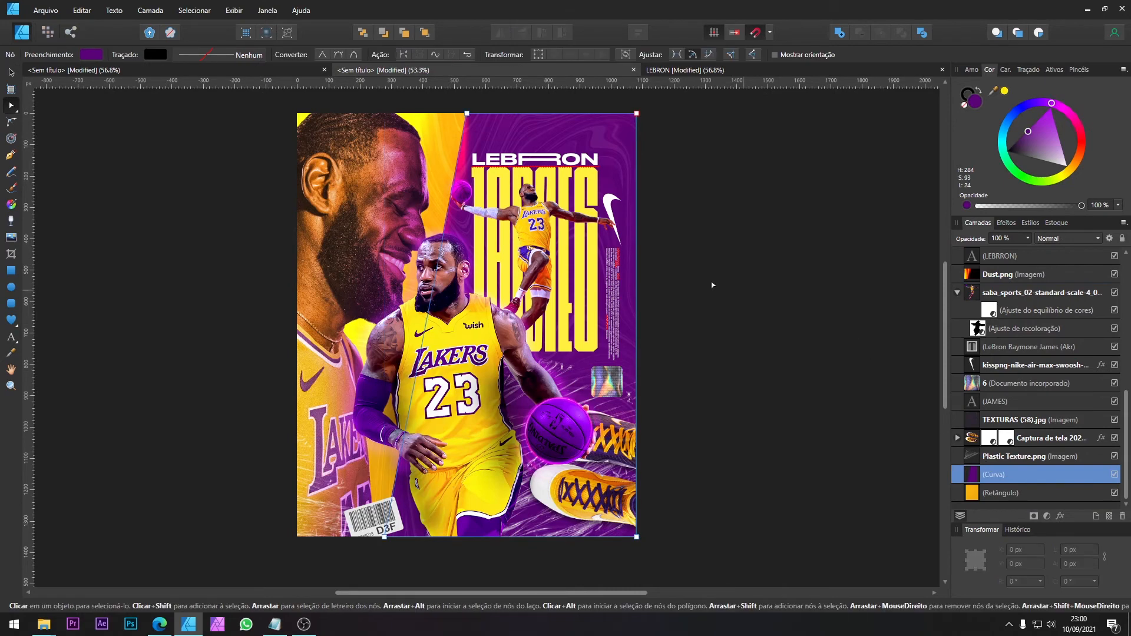
pyautogui.scroll(2, 433, 193)
pyautogui.scroll(-1, 422, 170)
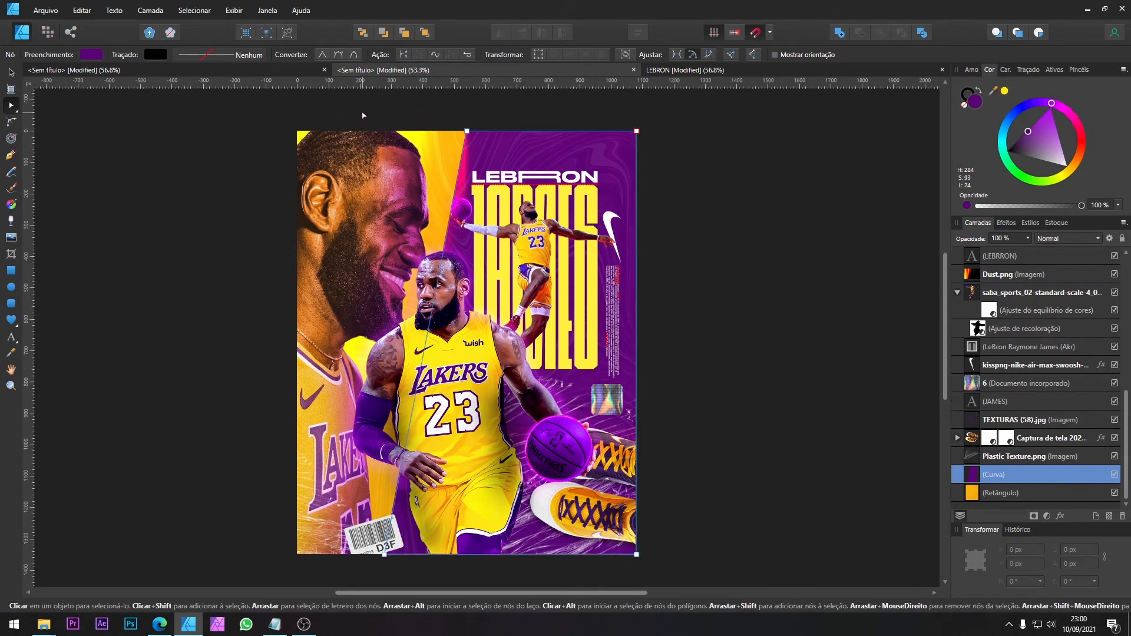
pyautogui.moveTo(362, 115); pyautogui.dragTo(518, 586)
pyautogui.moveTo(385, 554); pyautogui.dragTo(371, 555)
pyautogui.press('v')
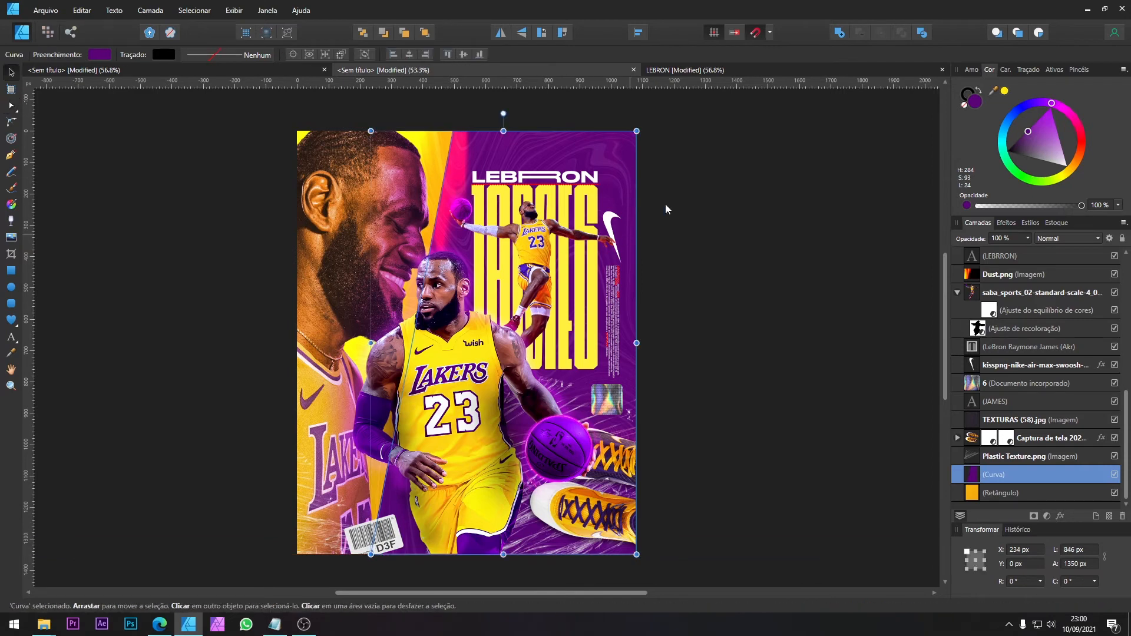
# Step: Duplicate the Dust.png light leak and move the copy up the layer stack, directly above STICKERS 10
pyautogui.click(679, 71)
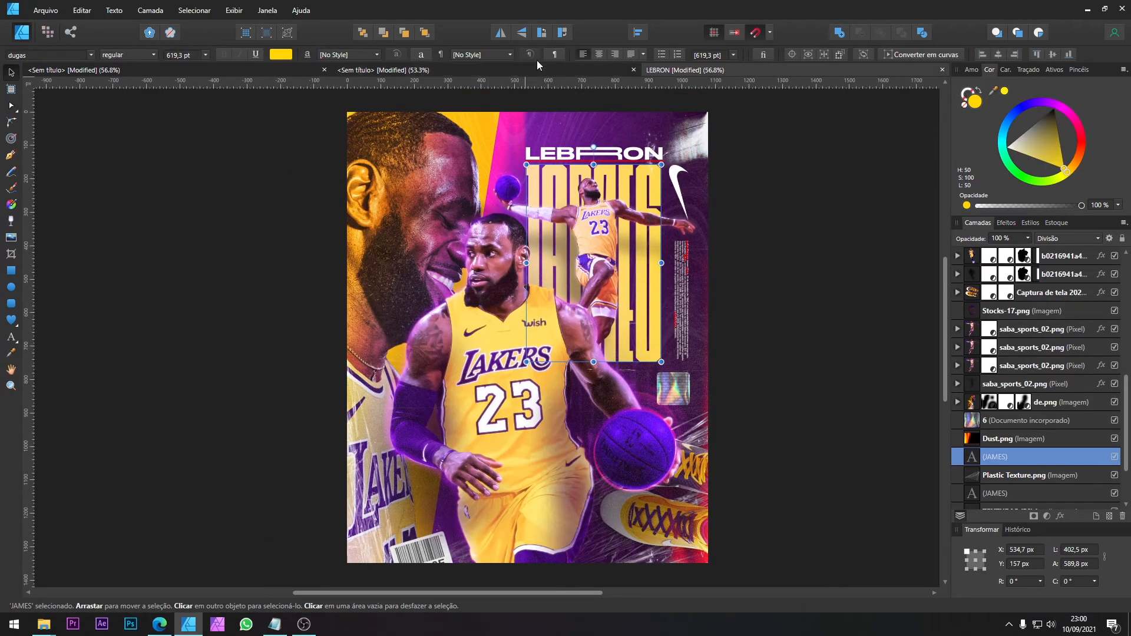
pyautogui.click(524, 70)
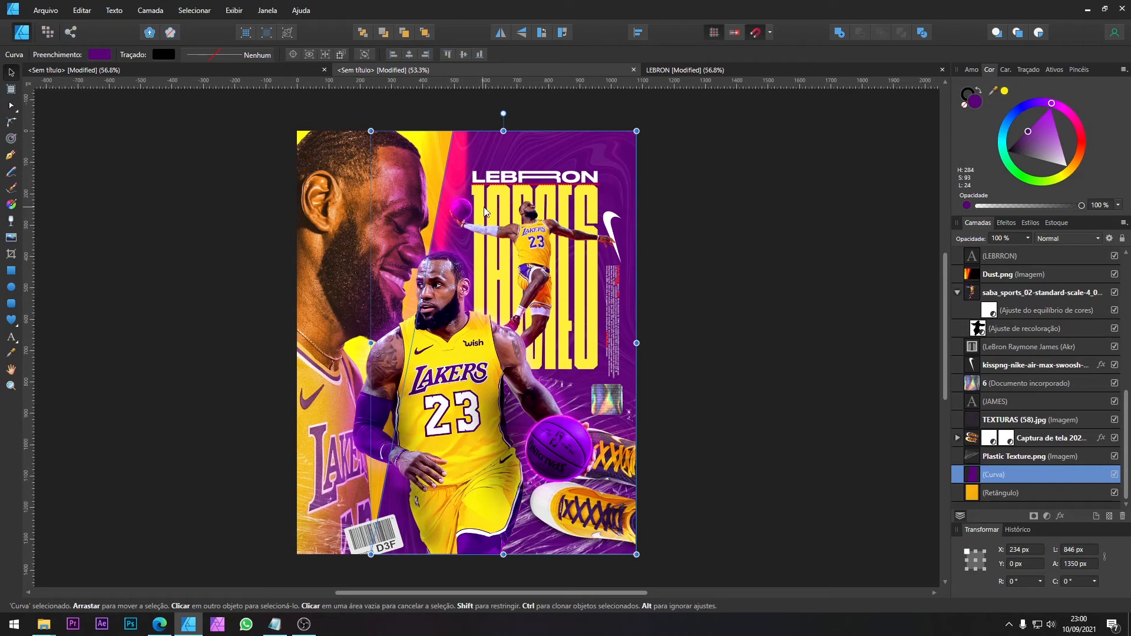
pyautogui.scroll(3, 1016, 418)
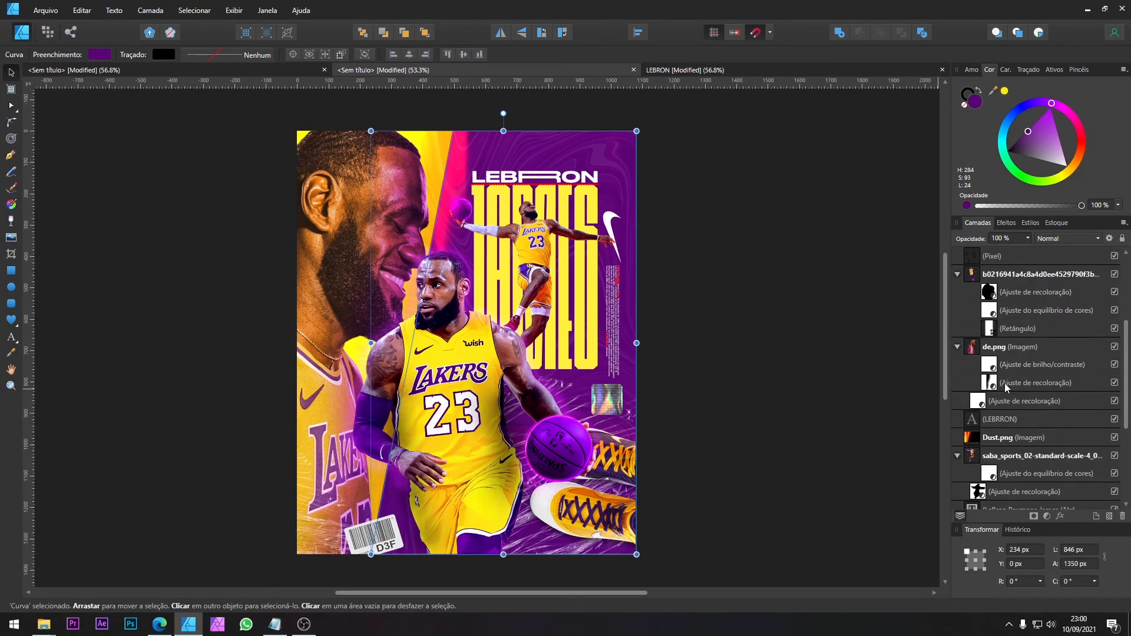
pyautogui.click(1013, 437)
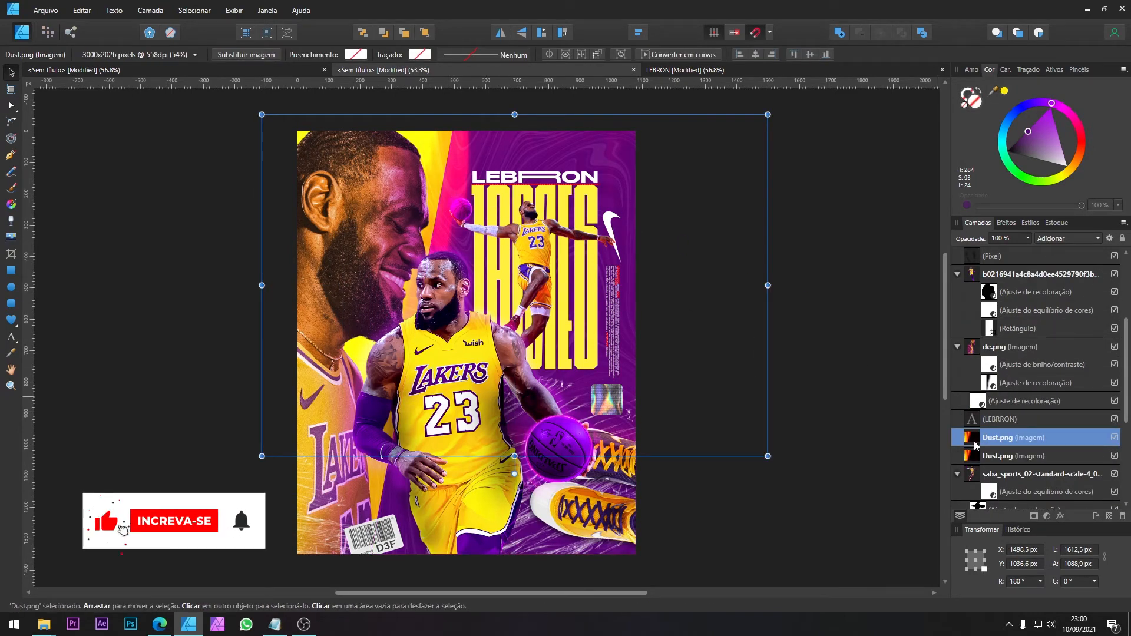
pyautogui.moveTo(972, 437); pyautogui.dragTo(954, 287)
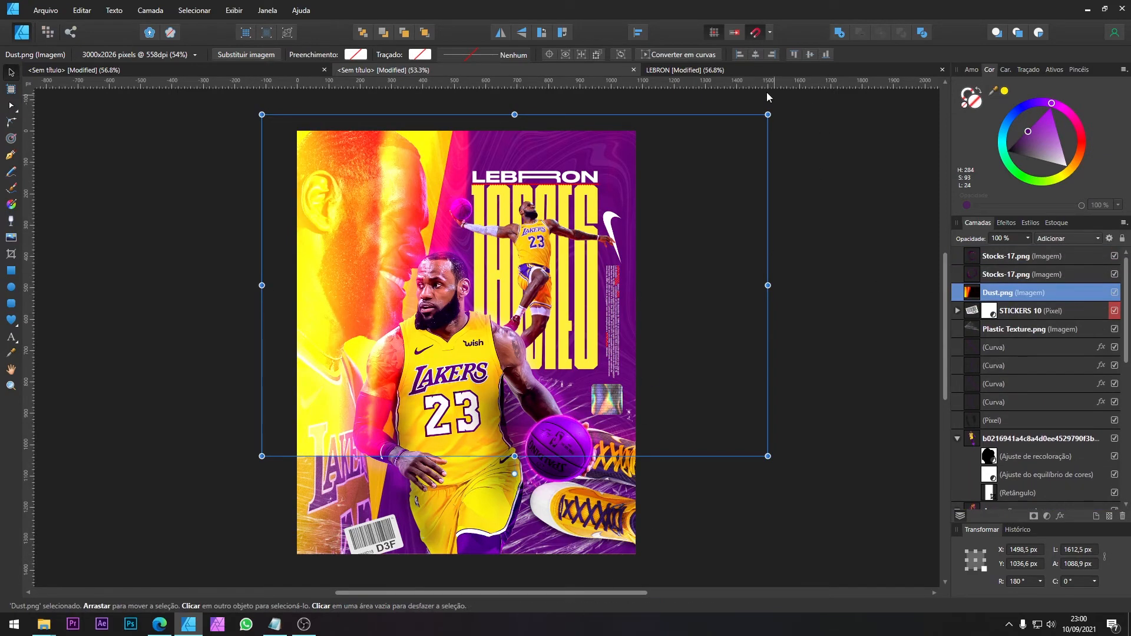
# Step: Flip the Dust.png copy horizontally and vertically, rotate it to 4.7° and position its glow along the poster's lower right edge
pyautogui.click(702, 71)
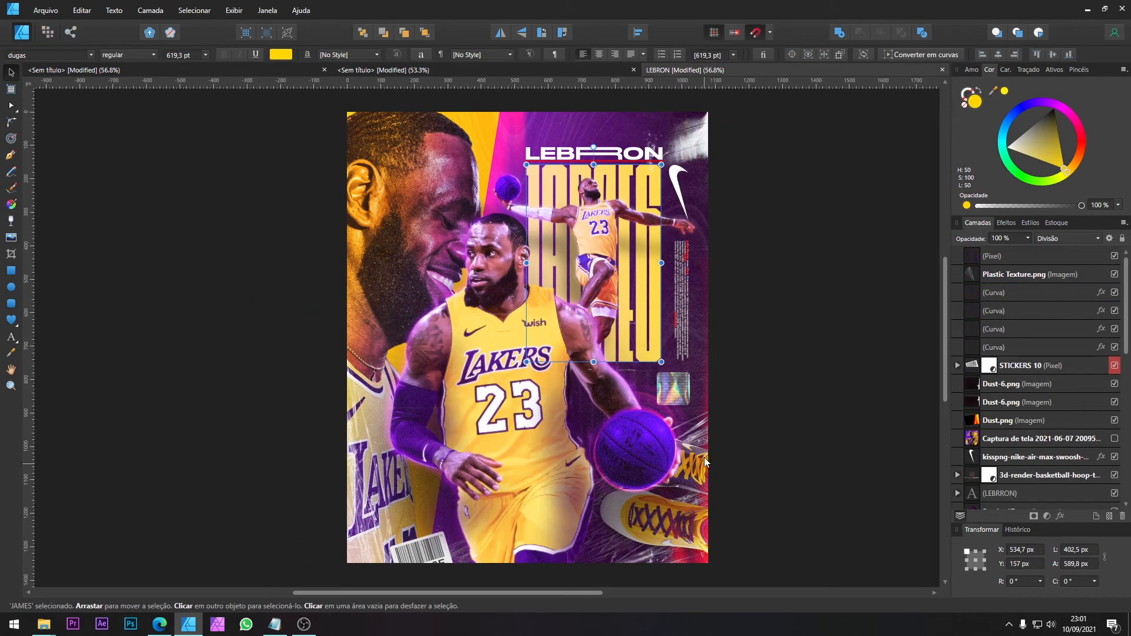
pyautogui.click(392, 72)
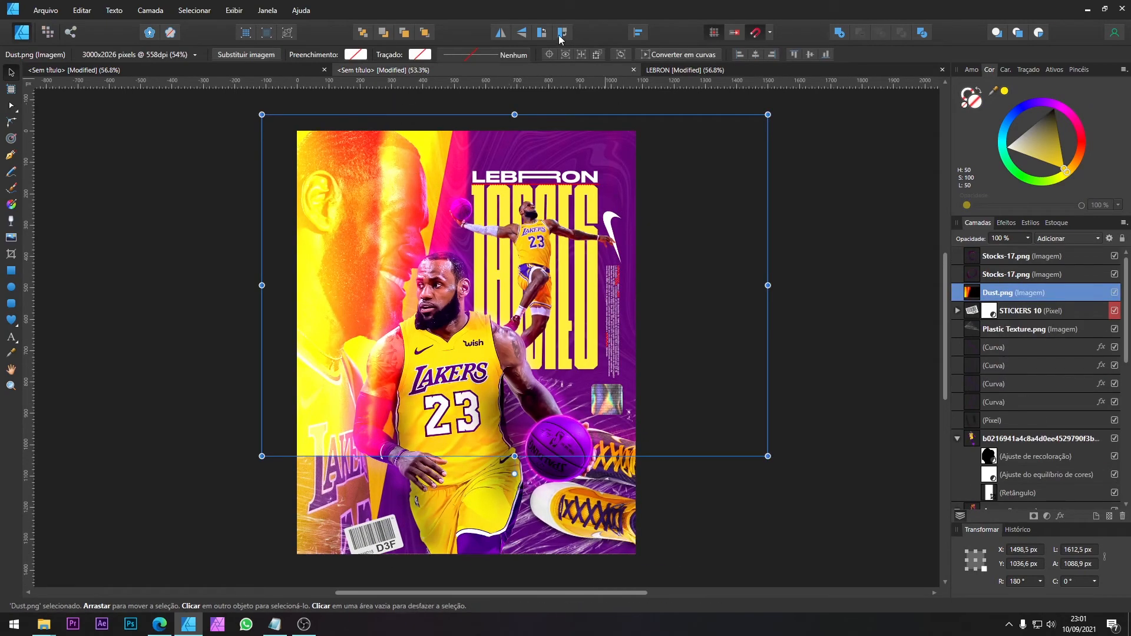
pyautogui.click(502, 32)
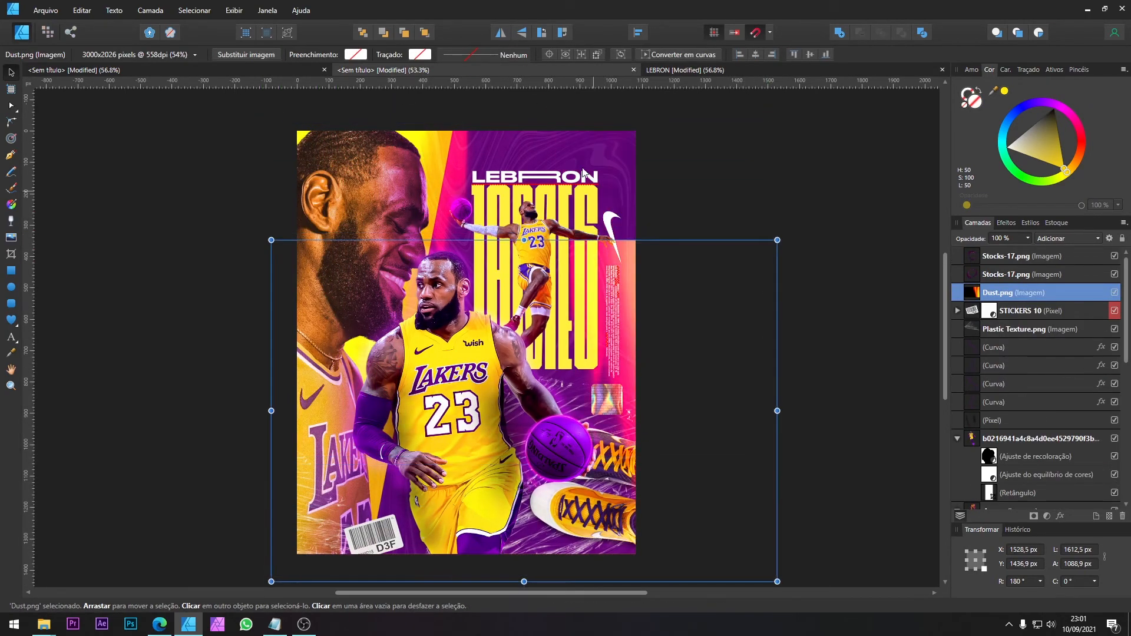
pyautogui.click(522, 33)
pyautogui.moveTo(649, 390); pyautogui.dragTo(684, 375)
pyautogui.moveTo(556, 210); pyautogui.dragTo(542, 211)
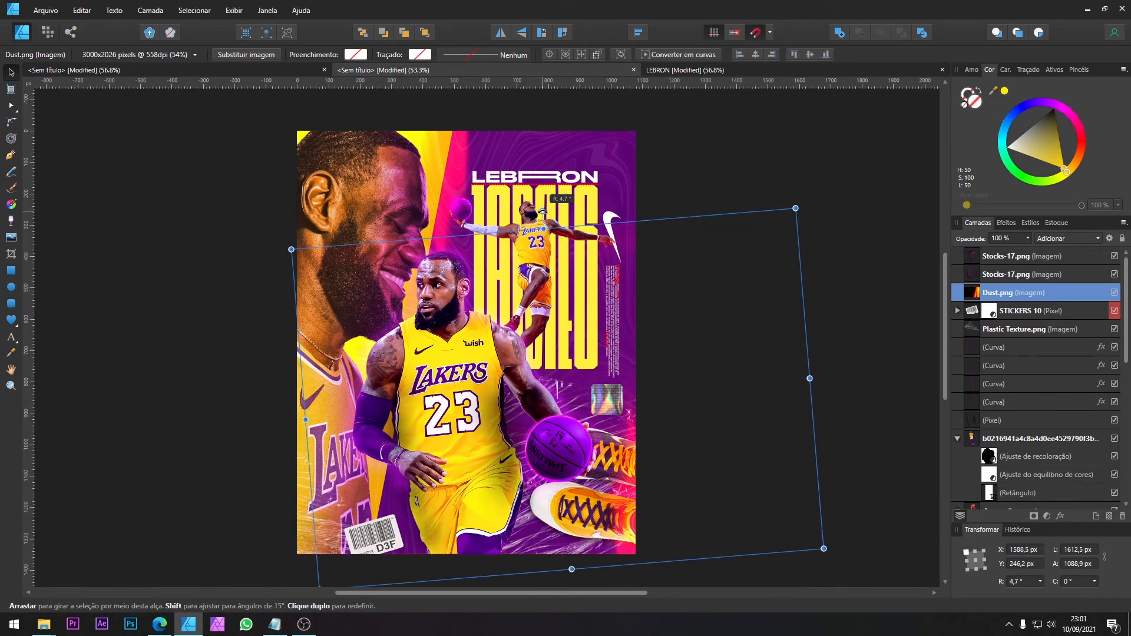
pyautogui.moveTo(575, 284); pyautogui.dragTo(588, 287)
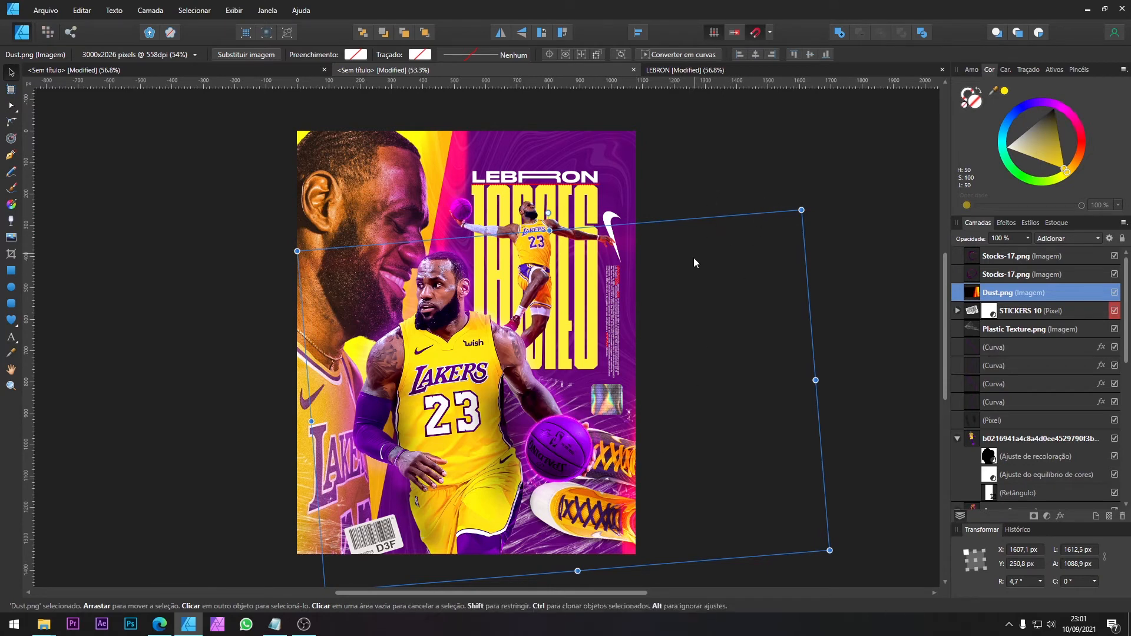
# Step: Lower the opacity of the flipped Dust.png copy to 71%
pyautogui.click(1028, 238)
pyautogui.moveTo(1029, 251); pyautogui.dragTo(1007, 253)
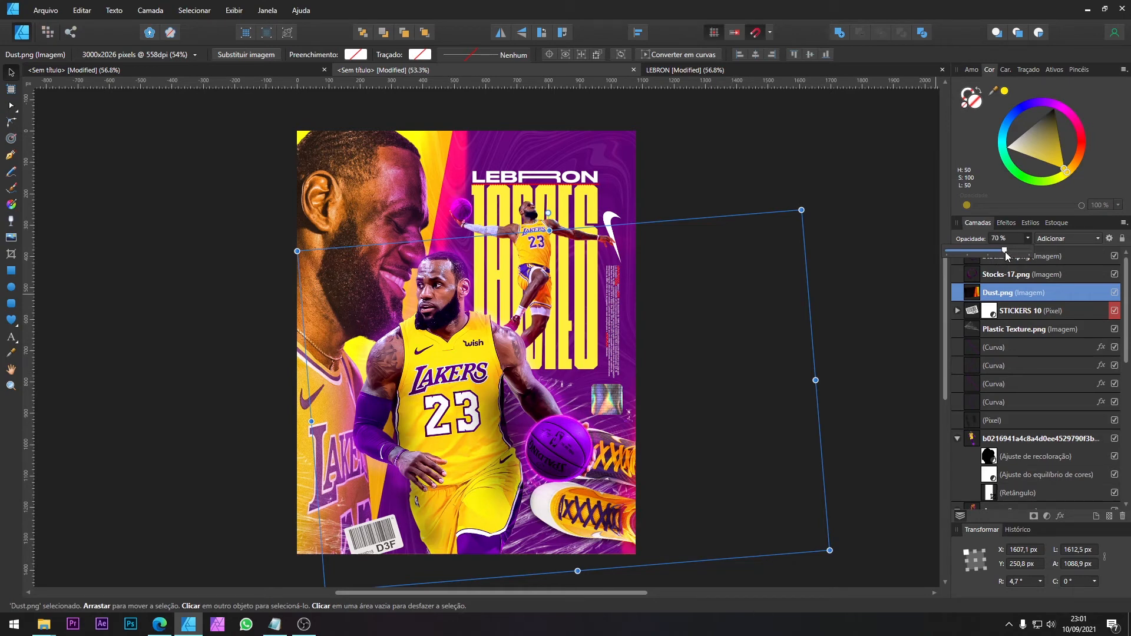
pyautogui.click(880, 205)
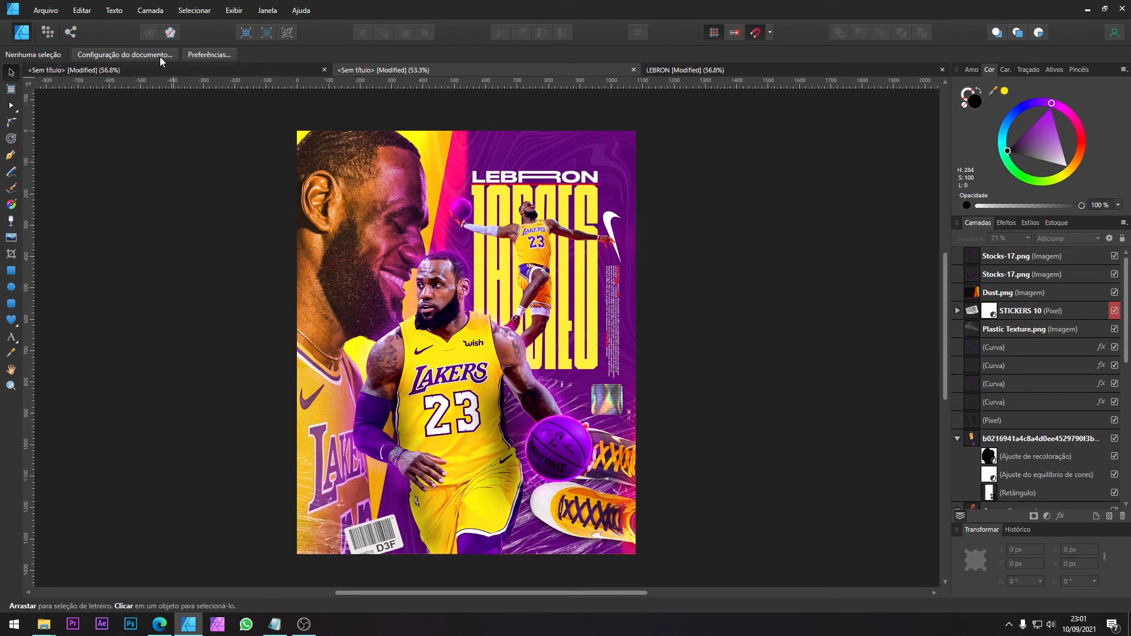
# Step: Move Dust.png aside in the assets document and copy the dark Dust-6.png texture into the poster
pyautogui.click(138, 73)
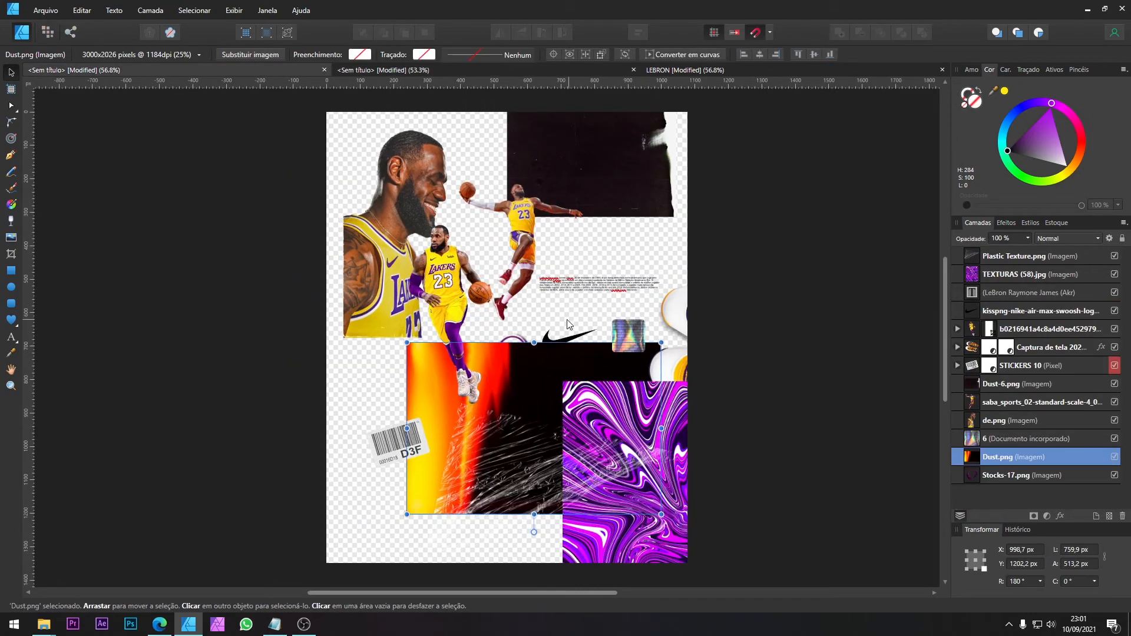
pyautogui.moveTo(569, 361); pyautogui.dragTo(448, 399)
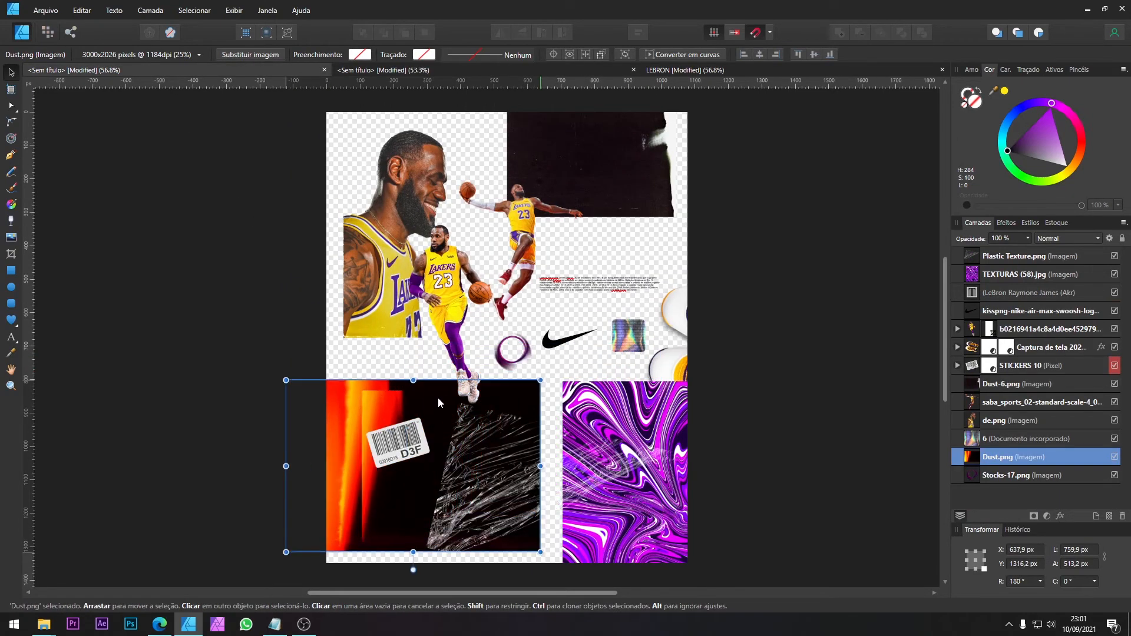
pyautogui.click(595, 173)
pyautogui.moveTo(648, 129); pyautogui.dragTo(609, 141)
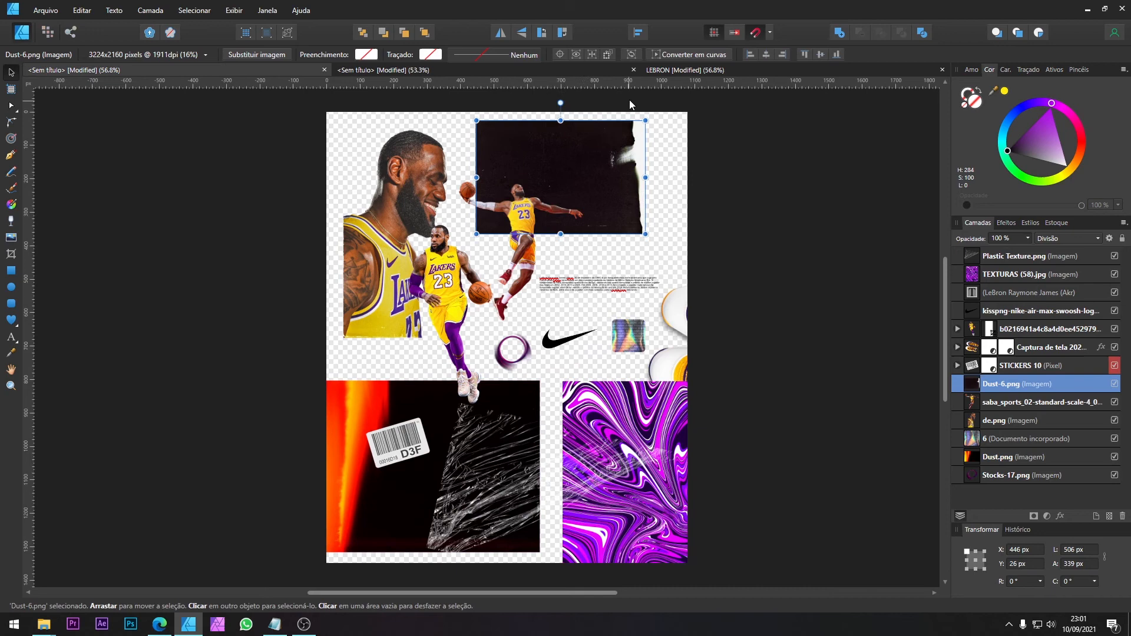
pyautogui.click(675, 70)
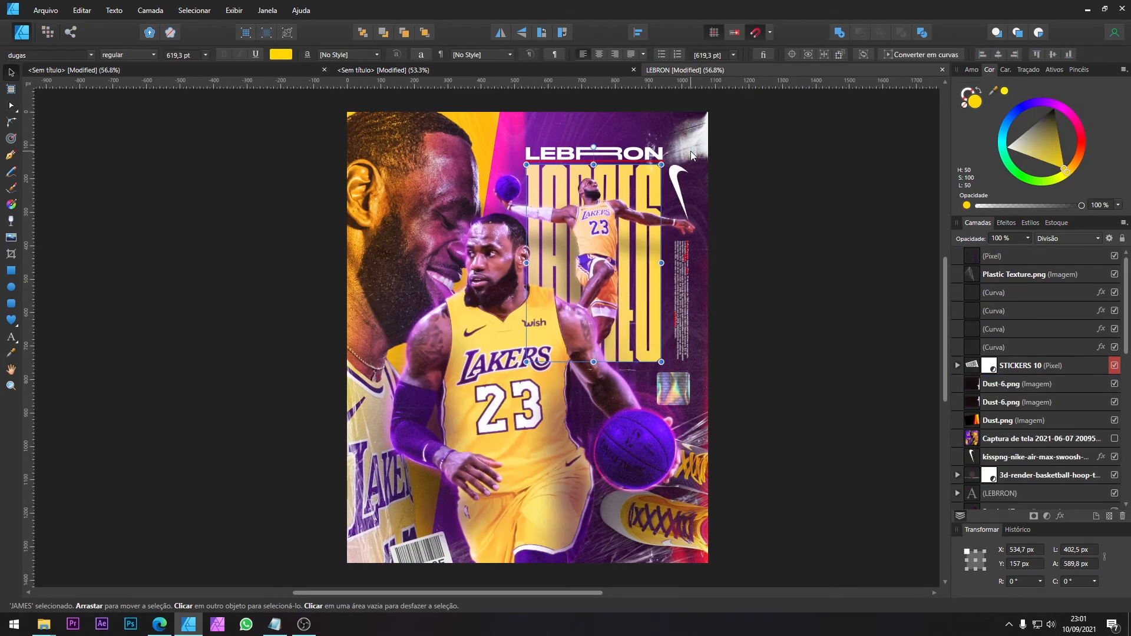
pyautogui.click(504, 71)
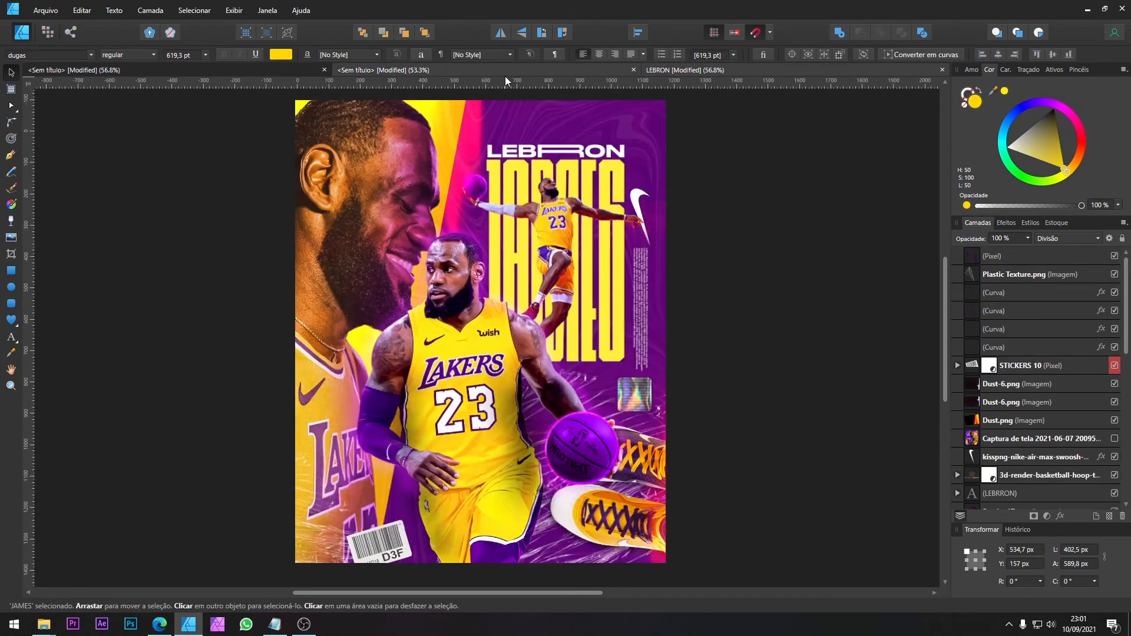
# Step: Enlarge Dust-6.png over the upper poster to about 1218 × 816 px, aligned with the poster's top and right edges
pyautogui.moveTo(596, 246); pyautogui.dragTo(711, 322)
pyautogui.moveTo(690, 216); pyautogui.dragTo(618, 284)
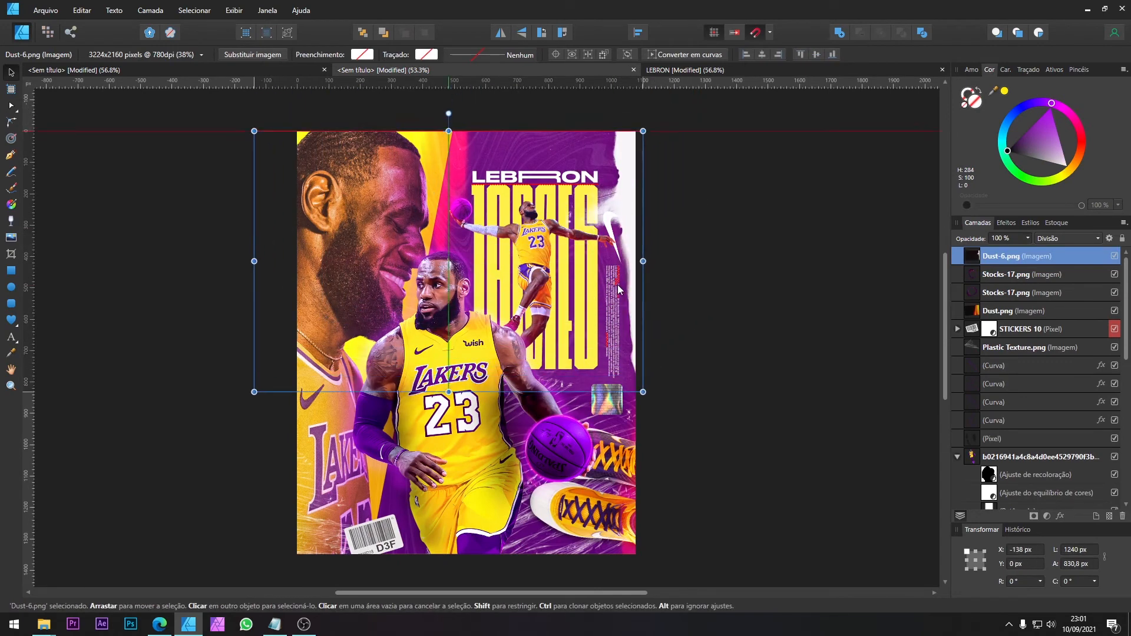
pyautogui.moveTo(643, 392); pyautogui.dragTo(636, 387)
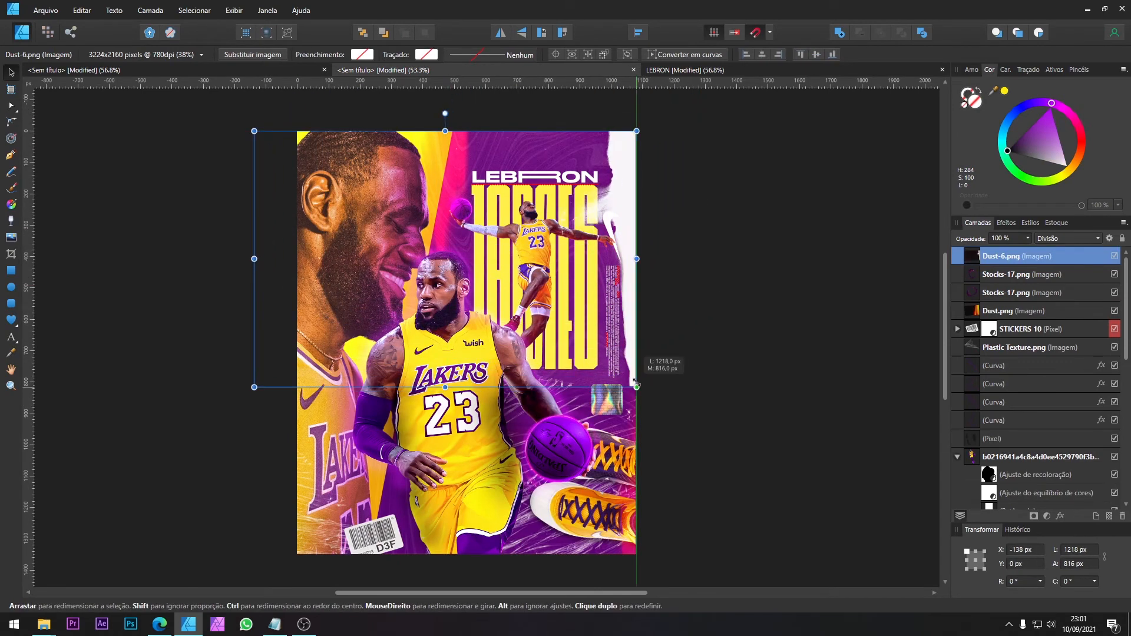
# Step: Examine how the two Dust-6.png layers are placed in the reference poster, undoing any trial move
pyautogui.click(691, 69)
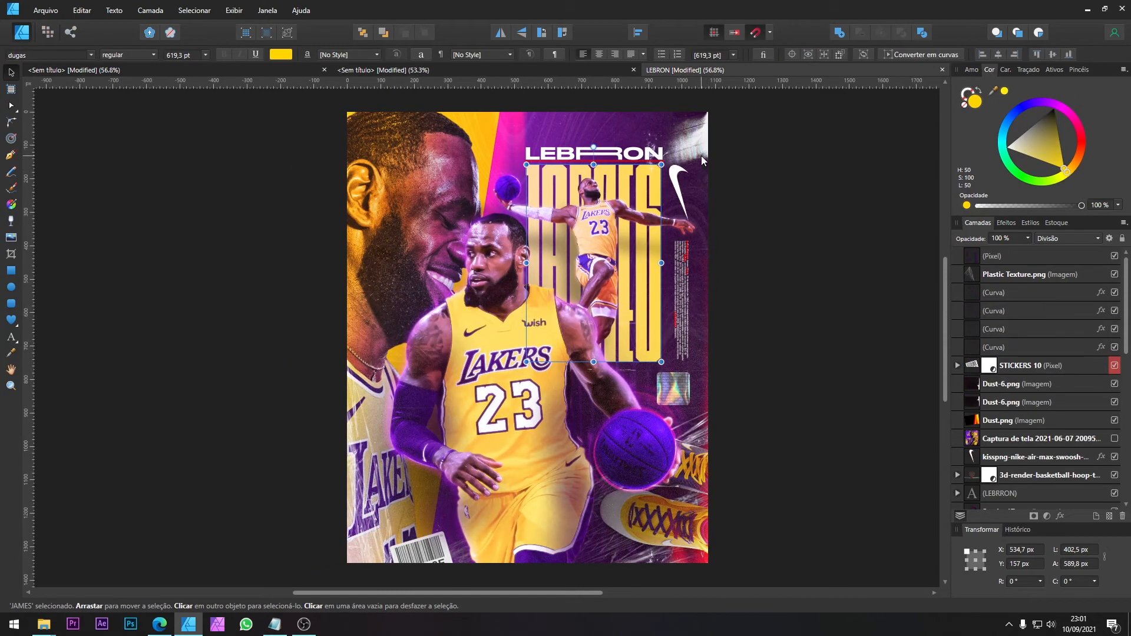
pyautogui.click(1002, 403)
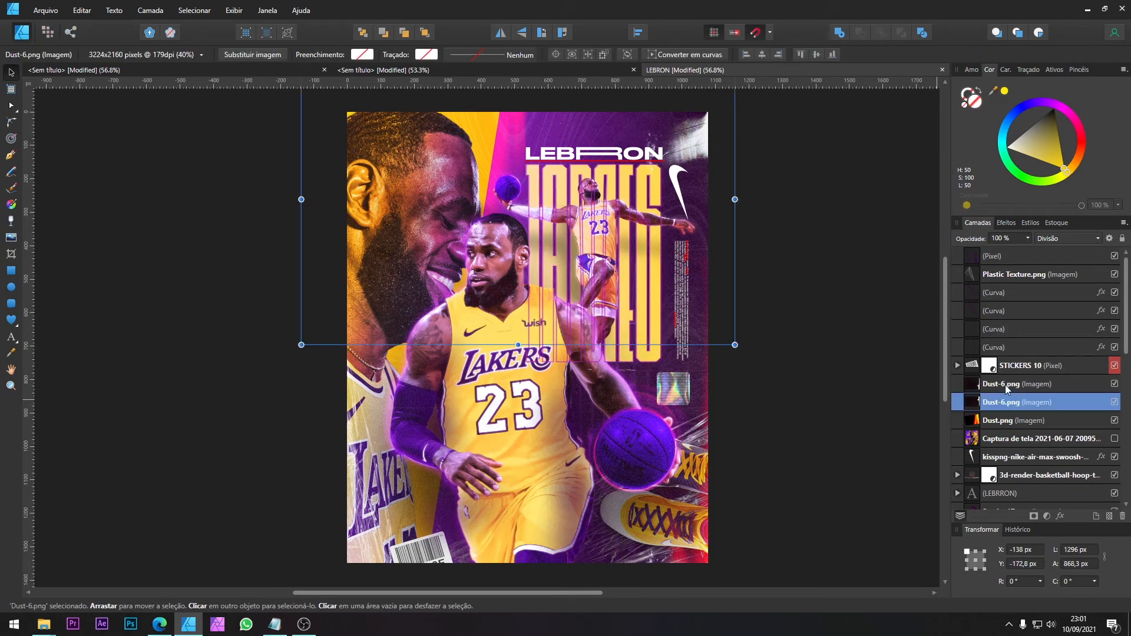
pyautogui.click(1005, 385)
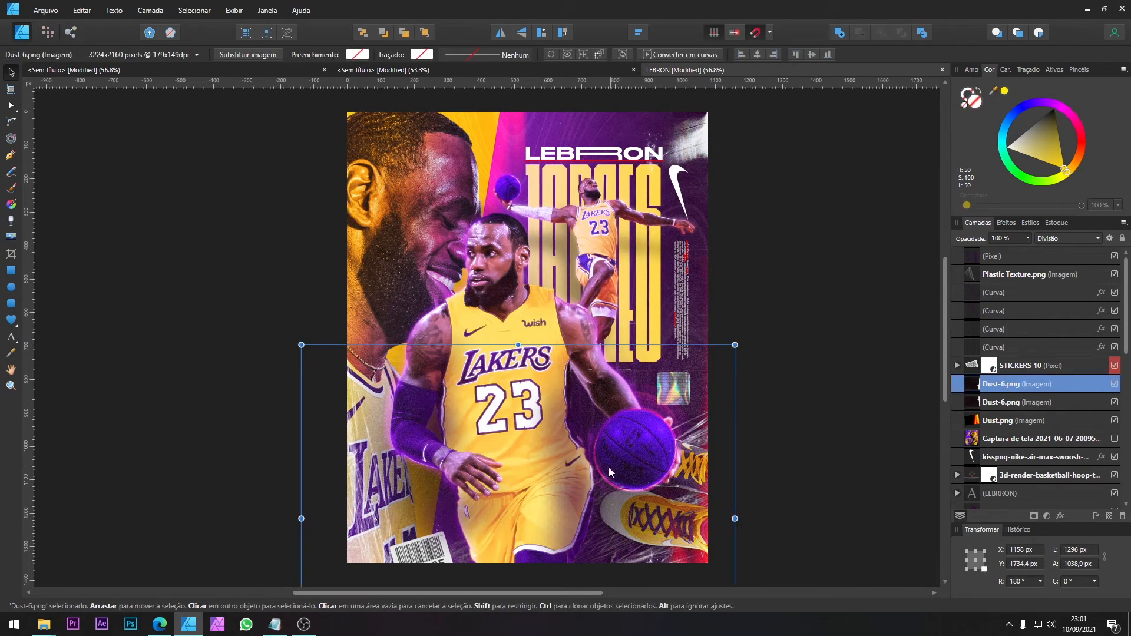
pyautogui.moveTo(609, 468); pyautogui.dragTo(656, 339)
pyautogui.hotkey('ctrl', 'z')
pyautogui.click(568, 72)
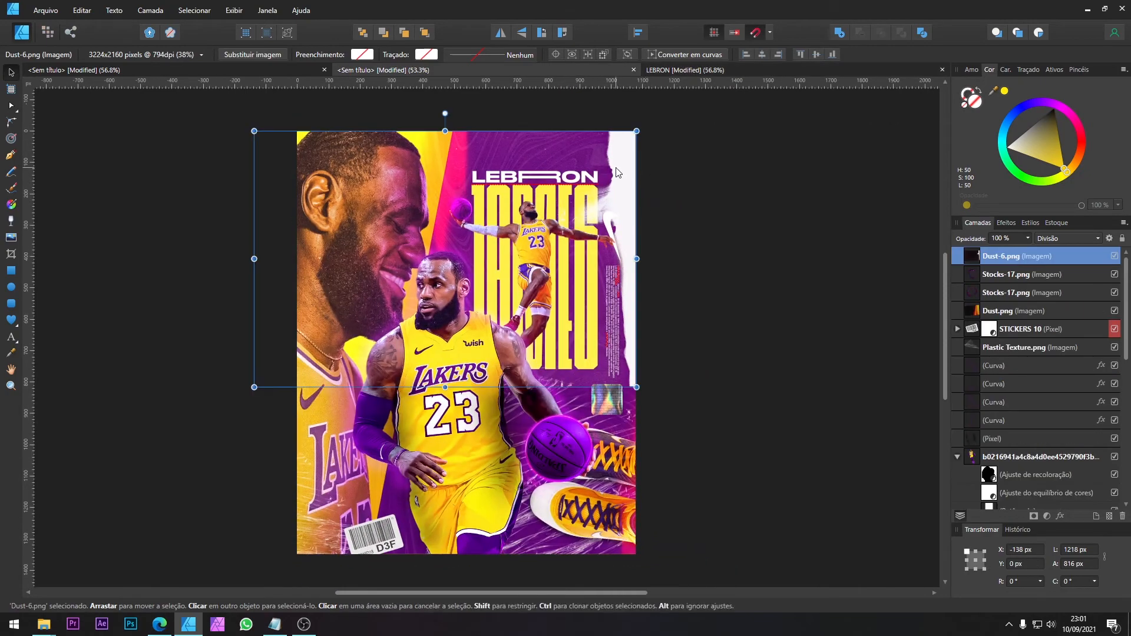
# Step: Duplicate Dust-6.png and place the copy over the lower poster at about X 0, Y 733 px
pyautogui.moveTo(617, 195); pyautogui.dragTo(660, 398)
pyautogui.scroll(4, 633, 362)
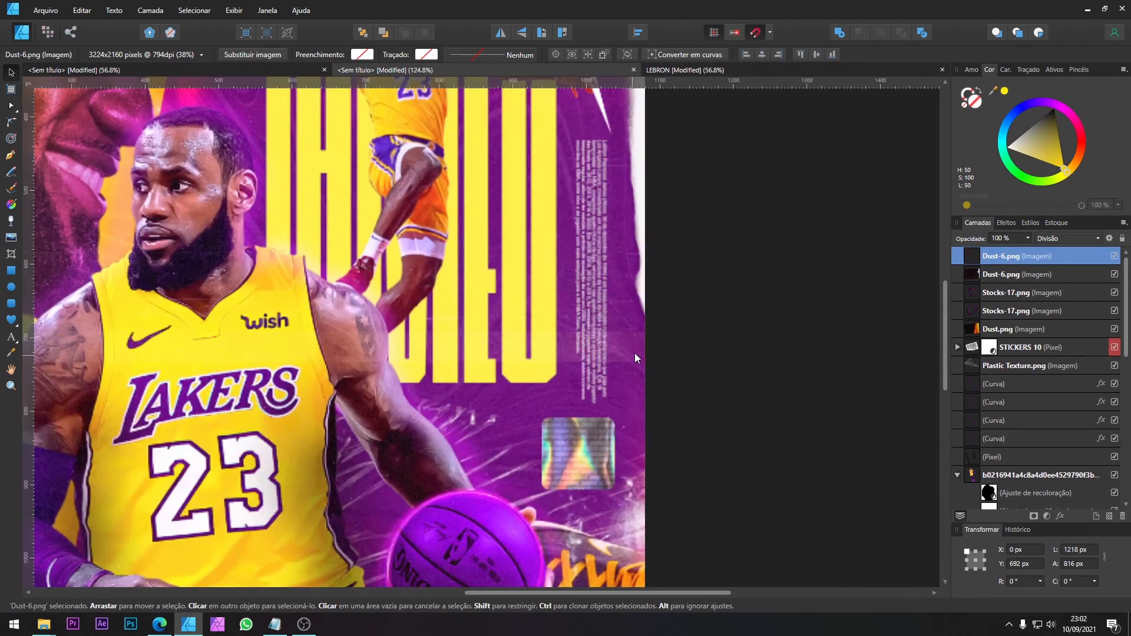
pyautogui.scroll(-1, 639, 352)
pyautogui.moveTo(639, 352); pyautogui.dragTo(643, 374)
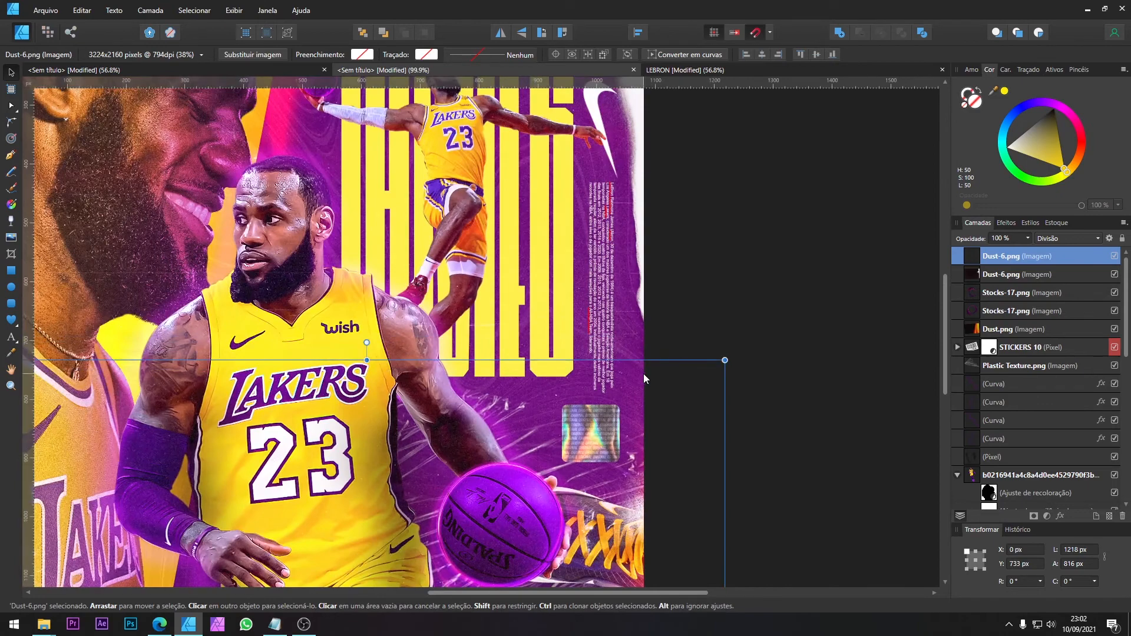
pyautogui.scroll(-5, 643, 373)
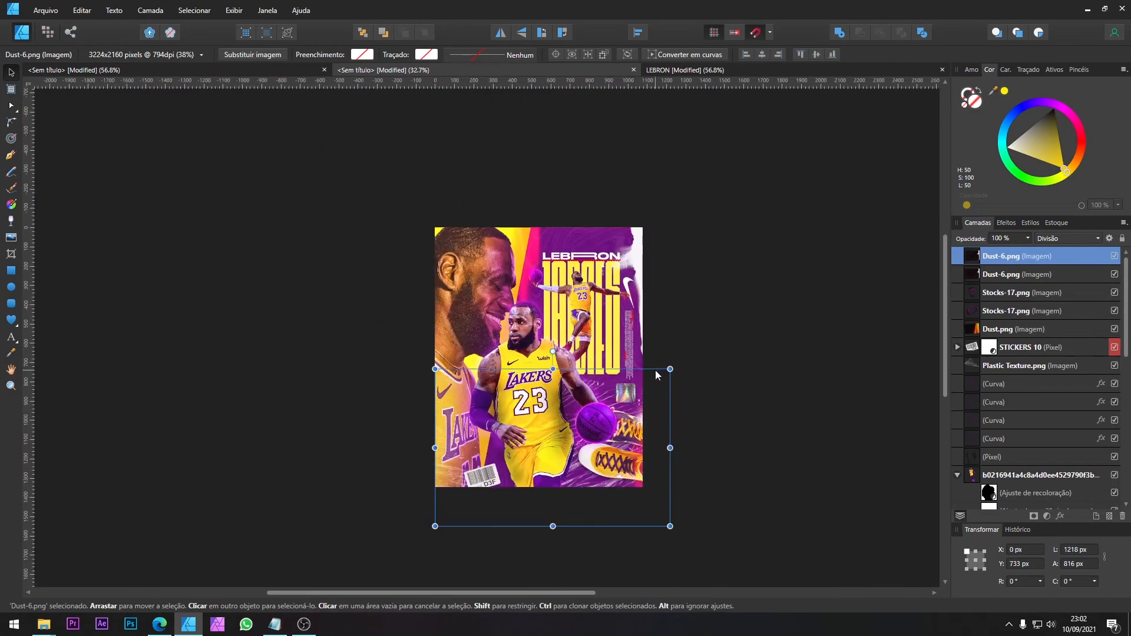
# Step: Shift the upper Dust-6.png to about X -114, Y -83 px and send both Dust-6.png layers back directly above the lower Plastic Texture.png
pyautogui.click(636, 251)
pyautogui.keyDown('shift'); pyautogui.click(1007, 257); pyautogui.keyUp('shift')
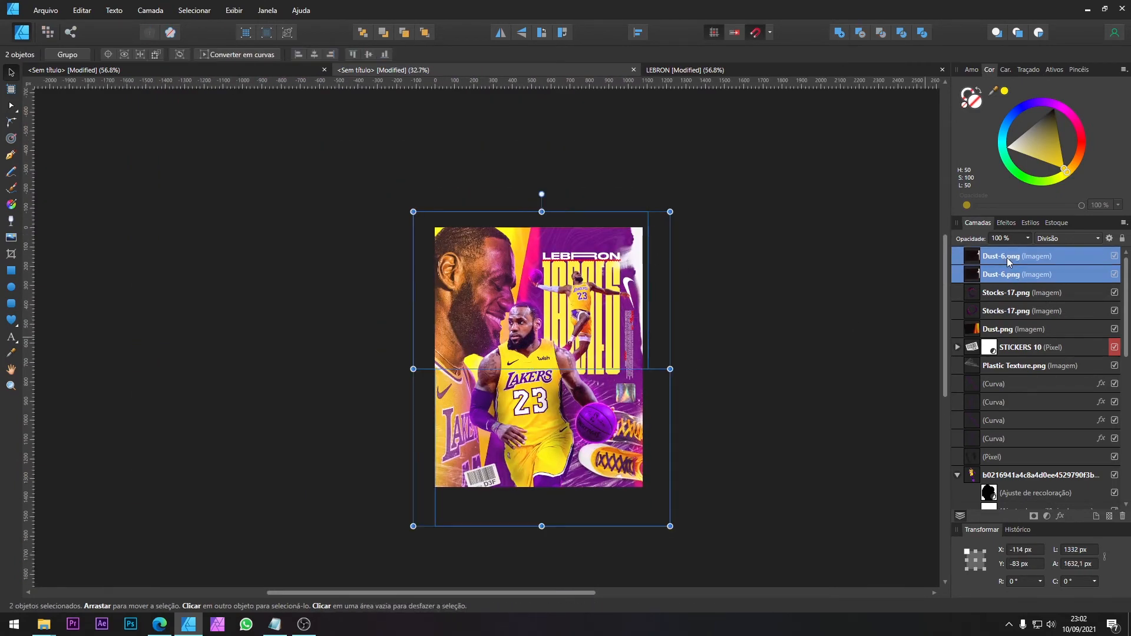
pyautogui.hotkey('ctrl', '[')
pyautogui.hotkey('ctrl', '[')
pyautogui.hotkey('ctrl', '[')
pyautogui.hotkey('ctrl', '[')
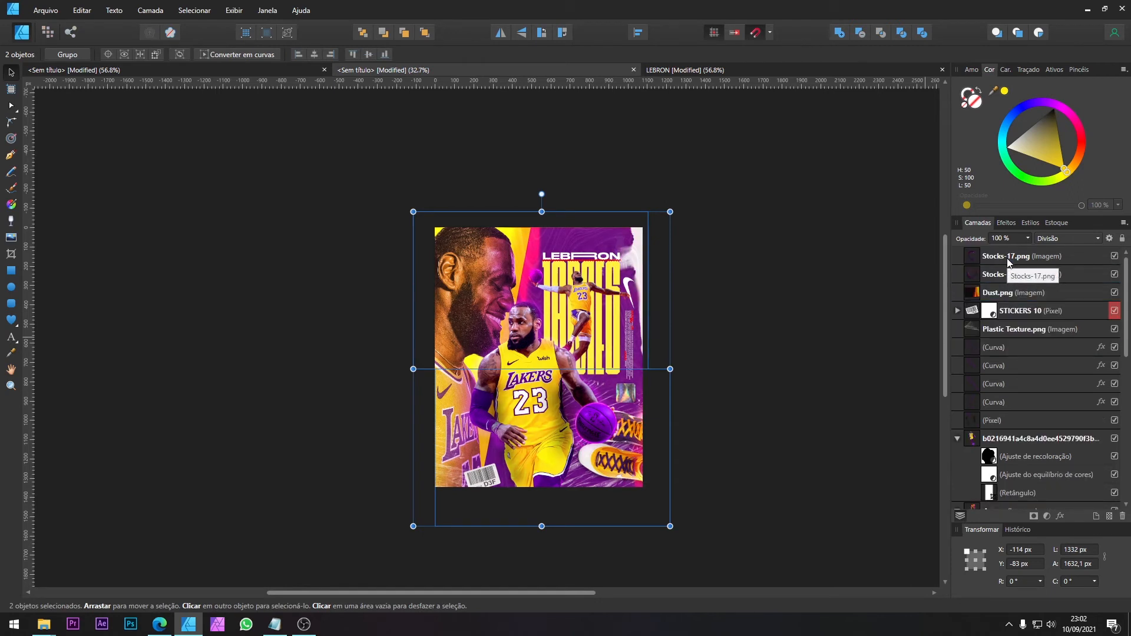
pyautogui.click(684, 69)
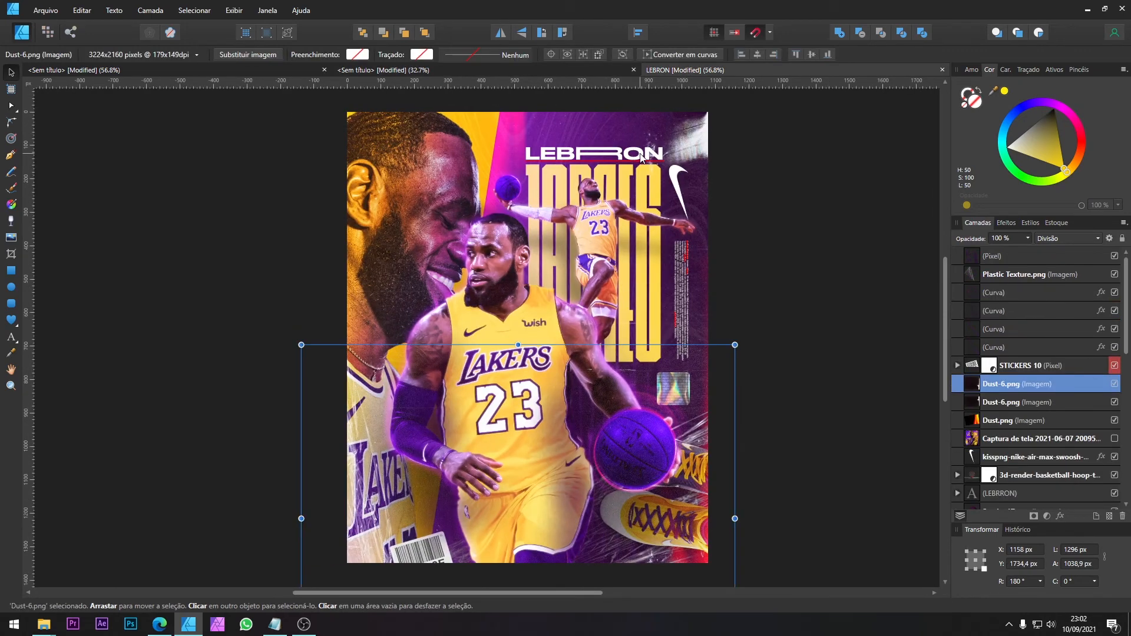
pyautogui.click(405, 69)
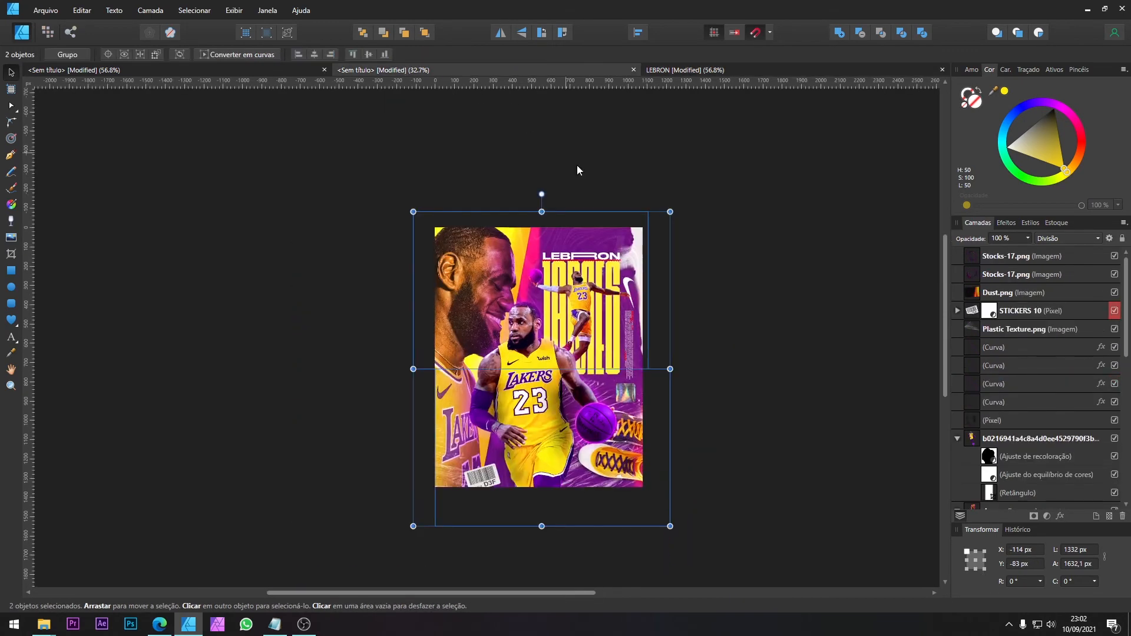
# Step: Enlarge the upper Dust-6.png to about 1309 × 877 px and position it at about X -156, Y -144 px
pyautogui.click(634, 268)
pyautogui.scroll(-3, 1009, 463)
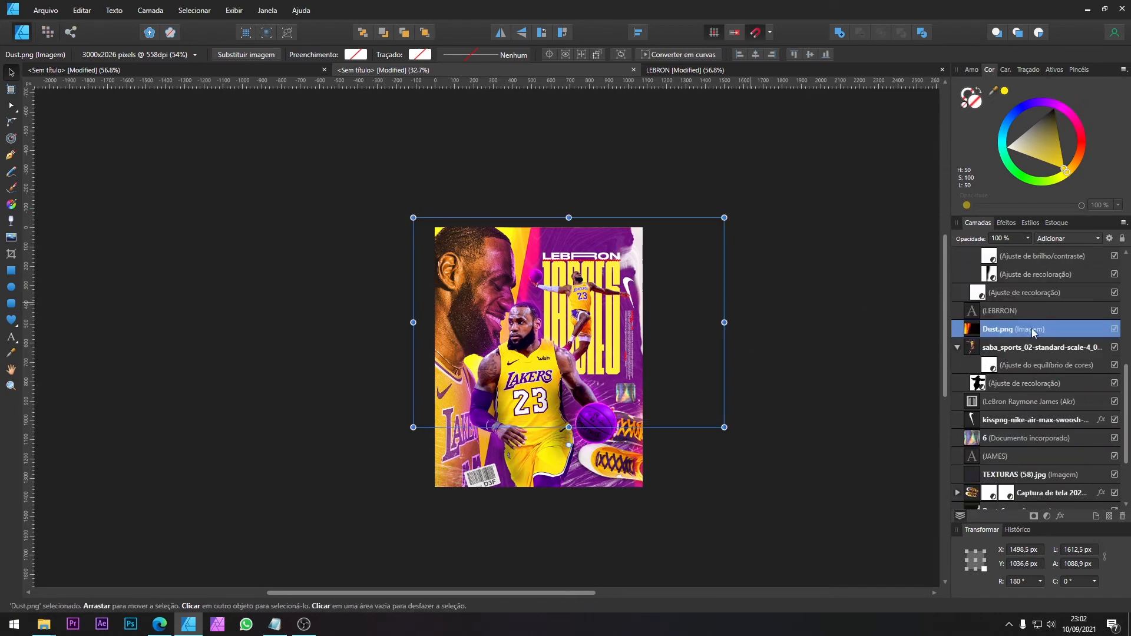
pyautogui.scroll(-3, 1003, 351)
pyautogui.click(1005, 425)
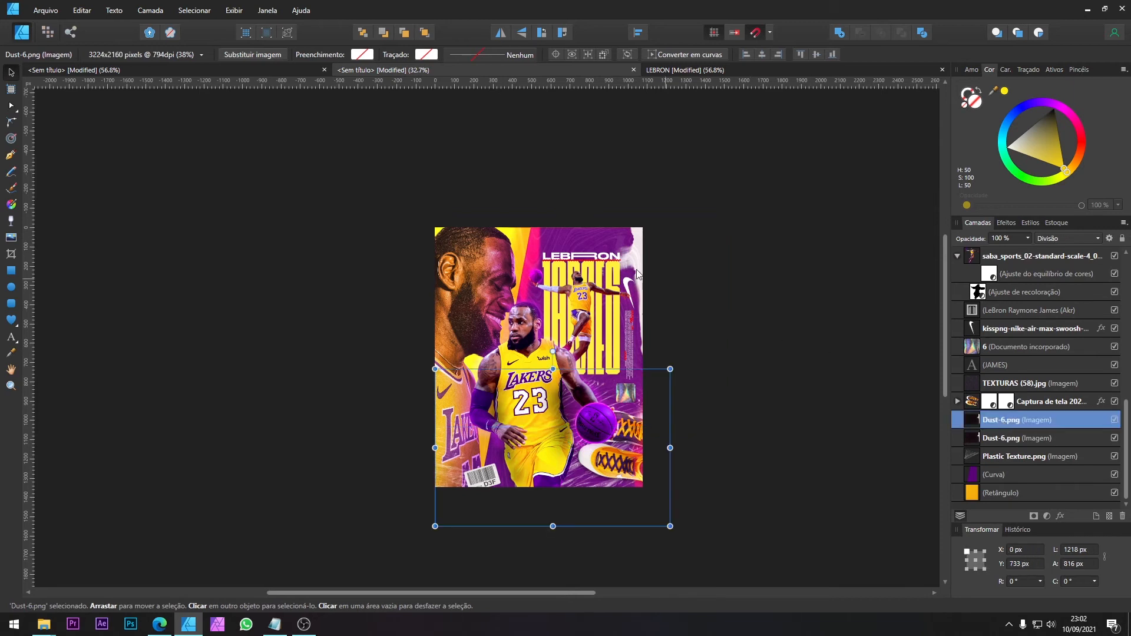
pyautogui.click(1002, 438)
pyautogui.moveTo(413, 212); pyautogui.dragTo(402, 200)
pyautogui.moveTo(458, 230); pyautogui.dragTo(460, 230)
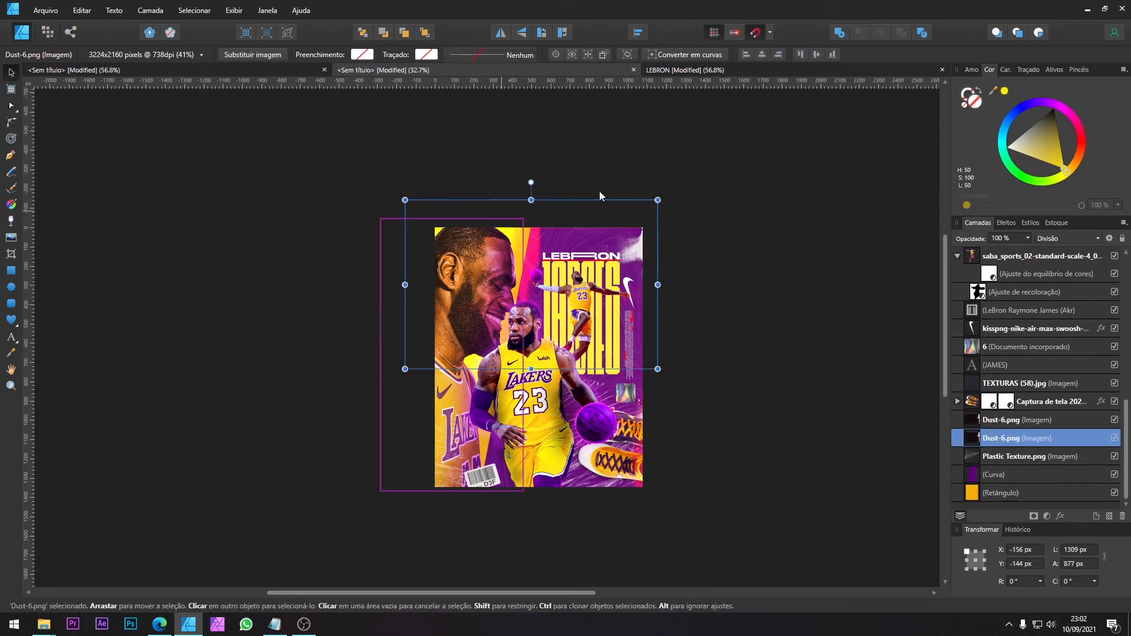
pyautogui.click(723, 200)
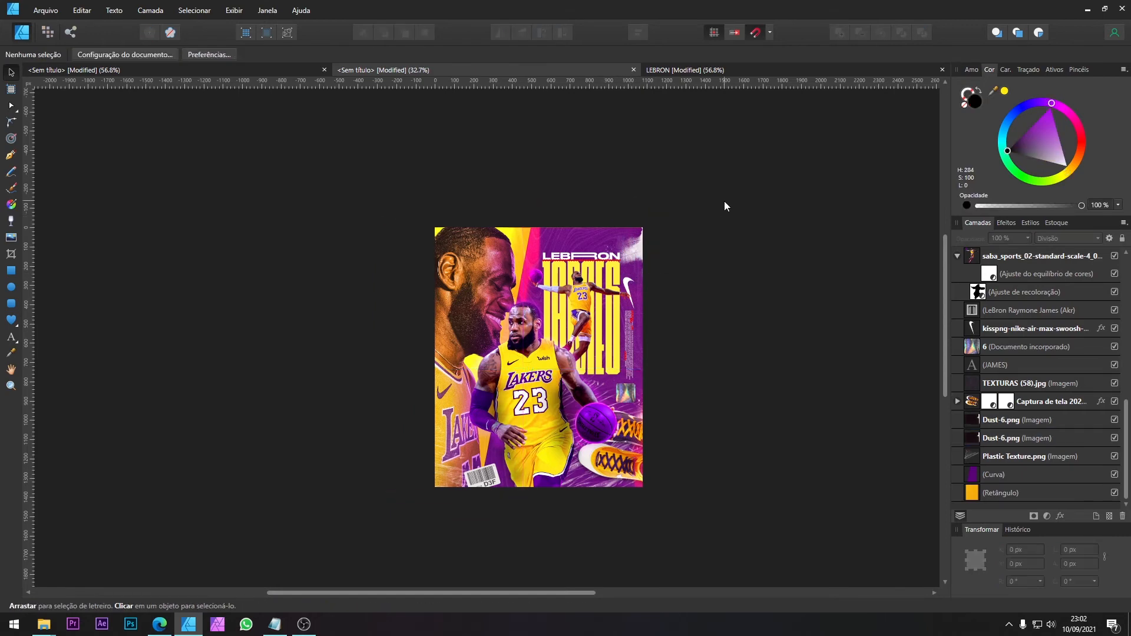
pyautogui.hotkey('ctrl', '0')
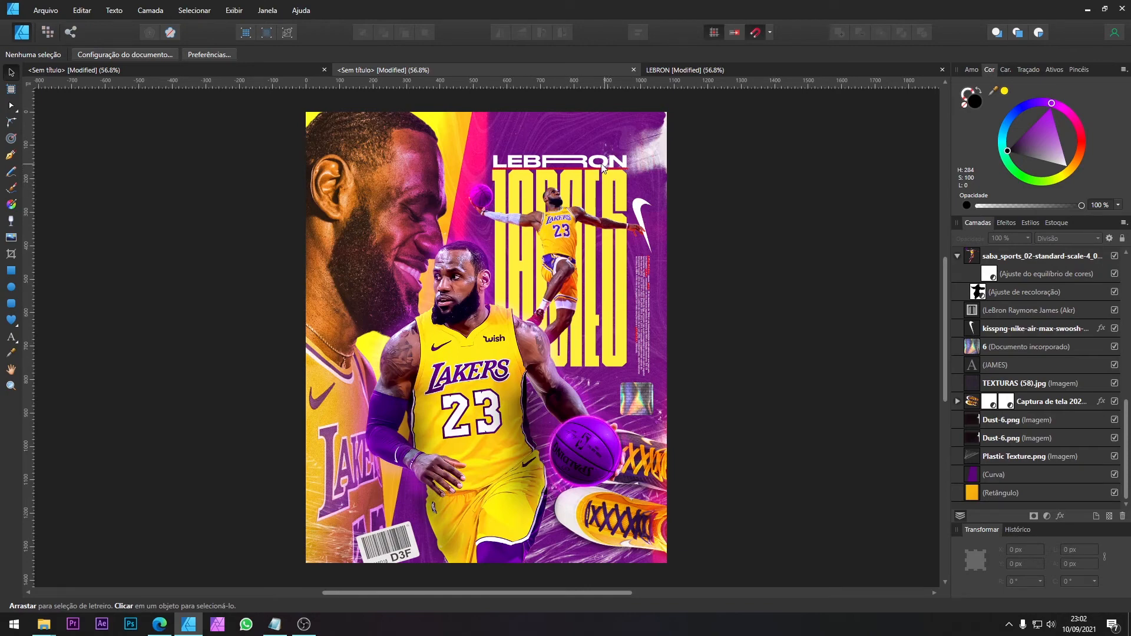
# Step: Compare the poster's dust textures and overall look with the LEBRON reference poster
pyautogui.scroll(3, 616, 124)
pyautogui.scroll(-2, 420, 199)
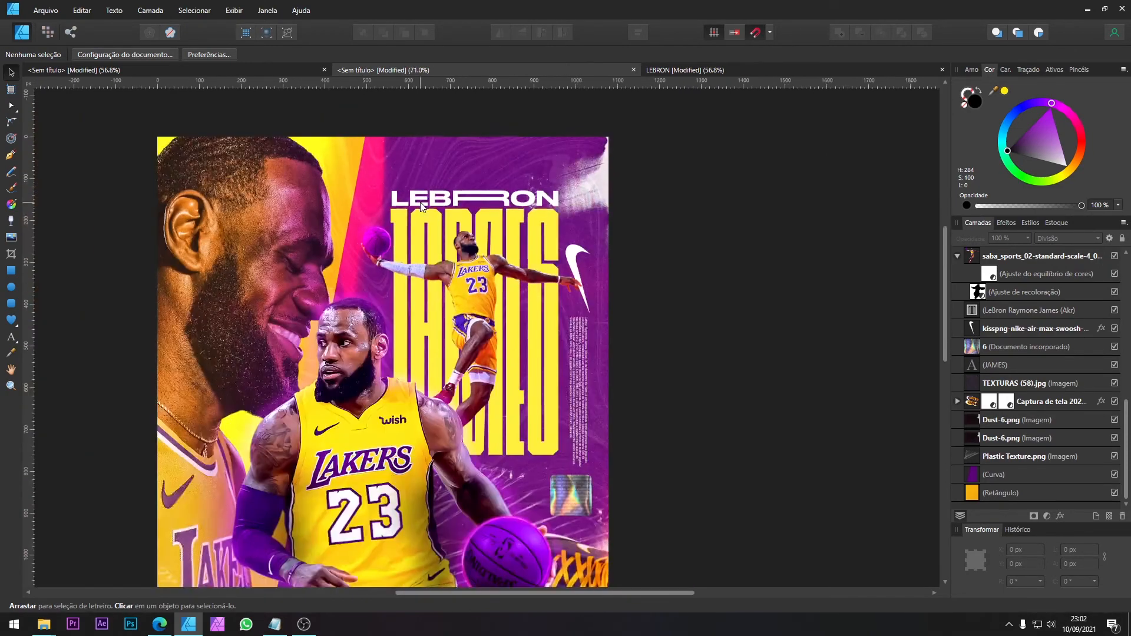
pyautogui.scroll(-1, 254, 278)
pyautogui.scroll(-1, 530, 353)
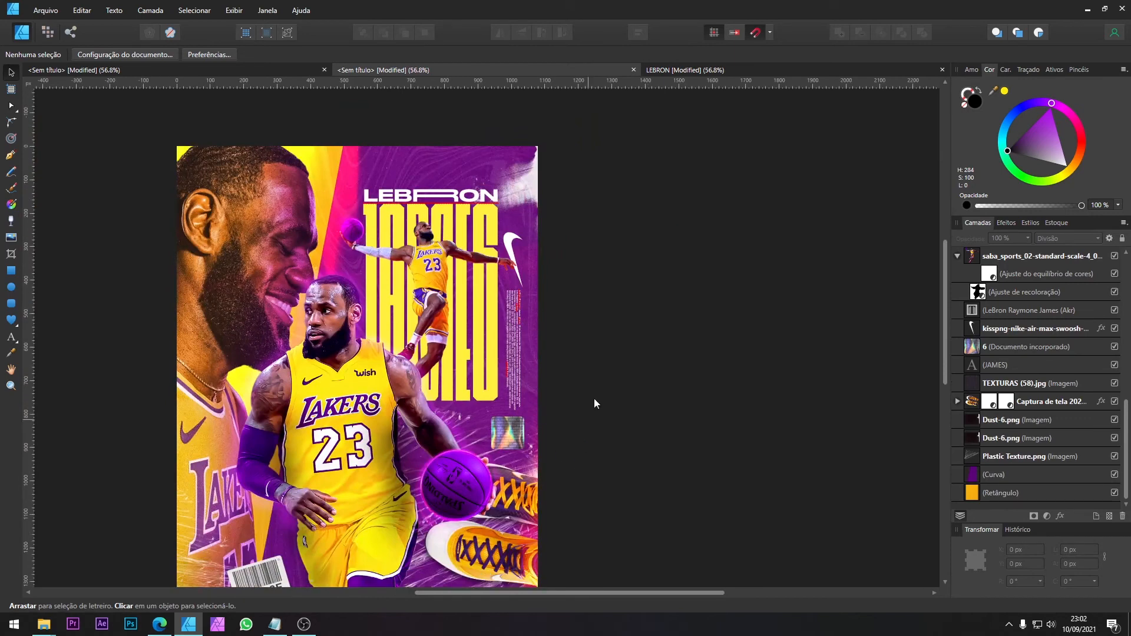
pyautogui.click(684, 72)
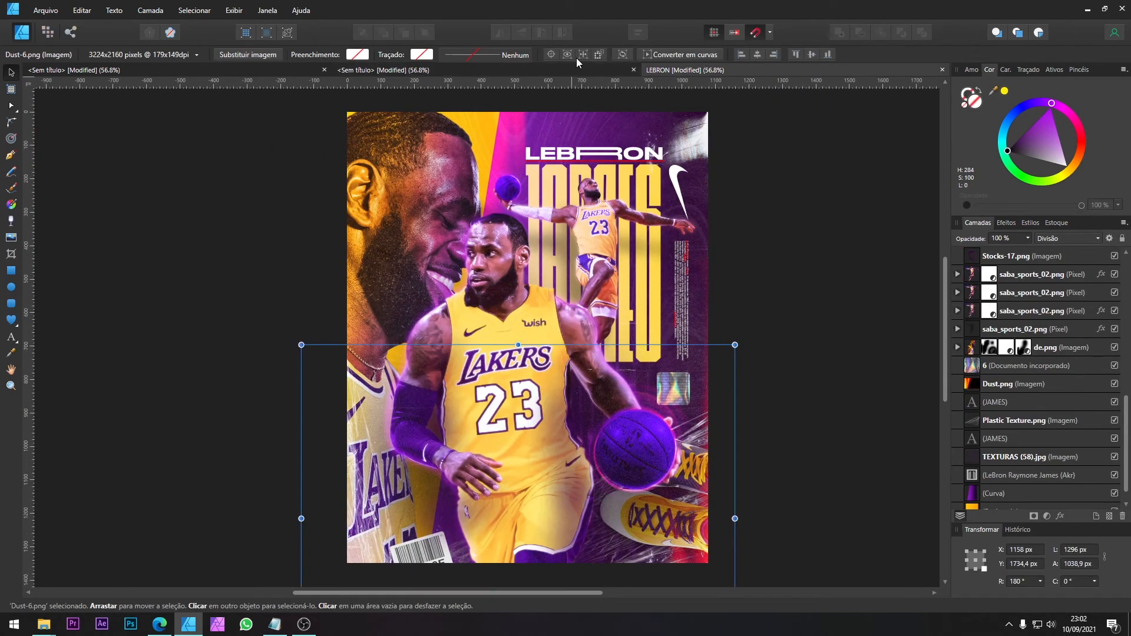
pyautogui.click(536, 72)
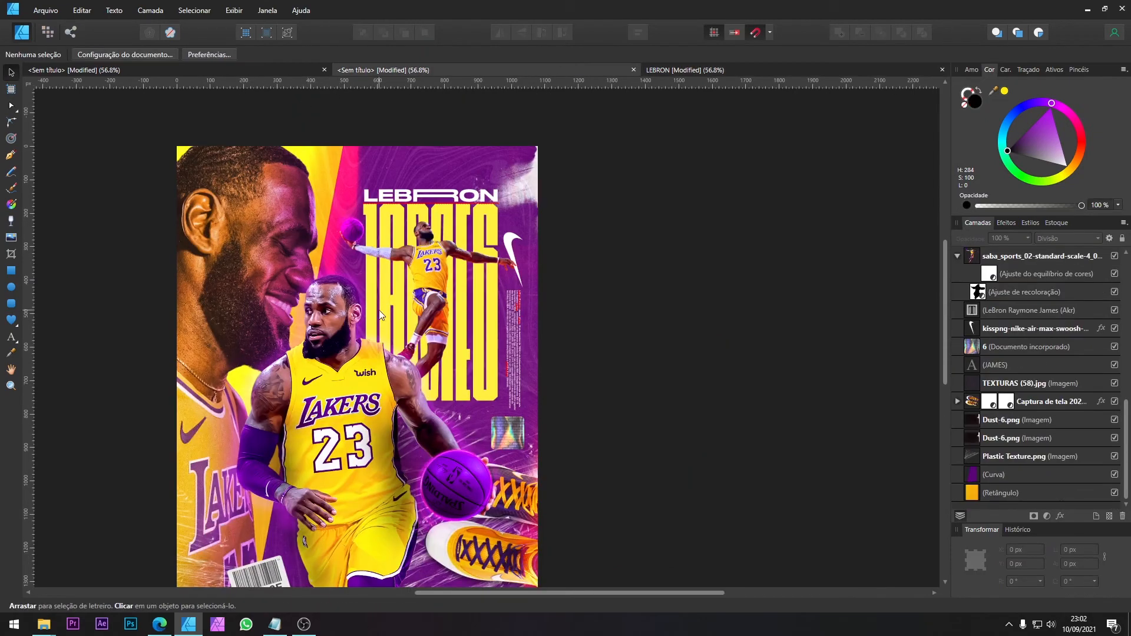
pyautogui.hotkey('ctrl', '0')
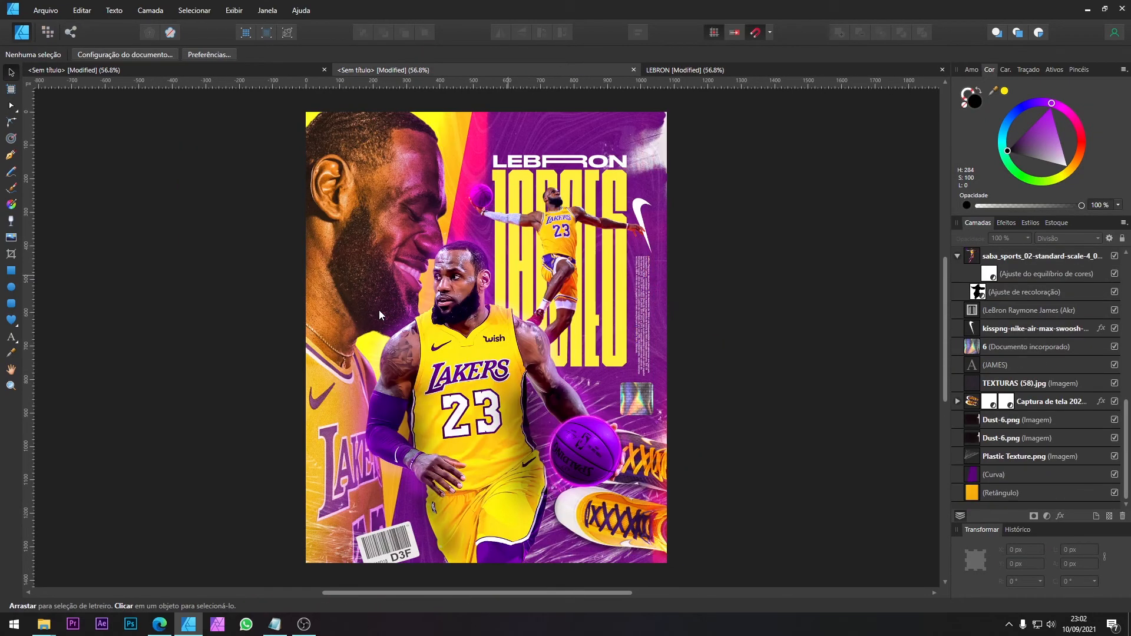
# Step: Bring both Dust-6.png layers to the front of the layer stack
pyautogui.click(1027, 425)
pyautogui.keyDown('shift'); pyautogui.click(1010, 438); pyautogui.keyUp('shift')
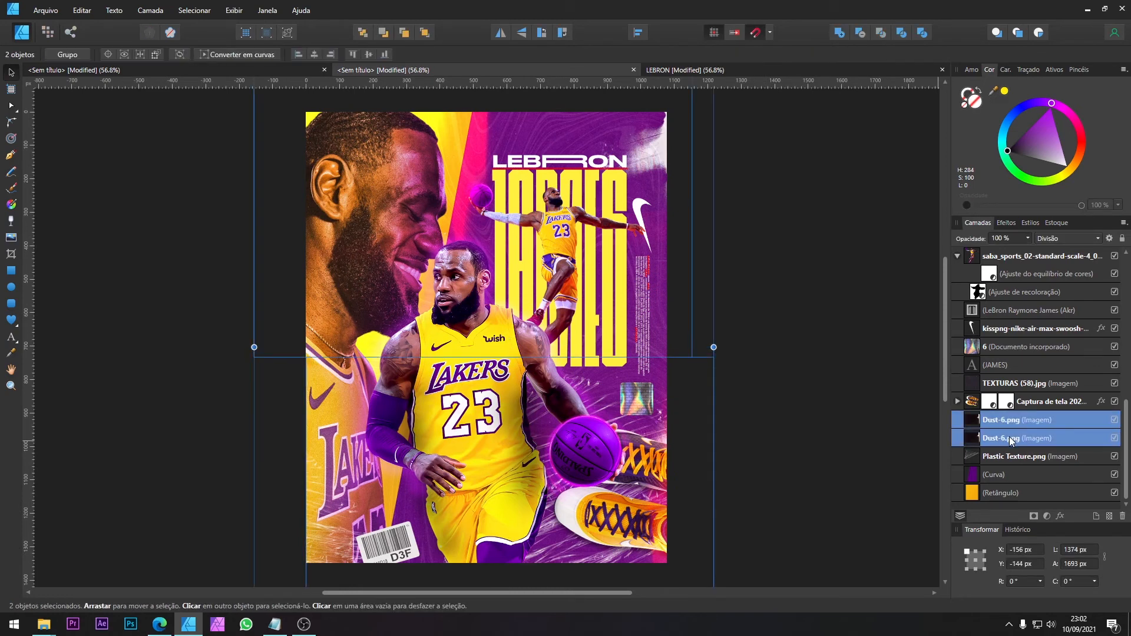
pyautogui.press('Delete')
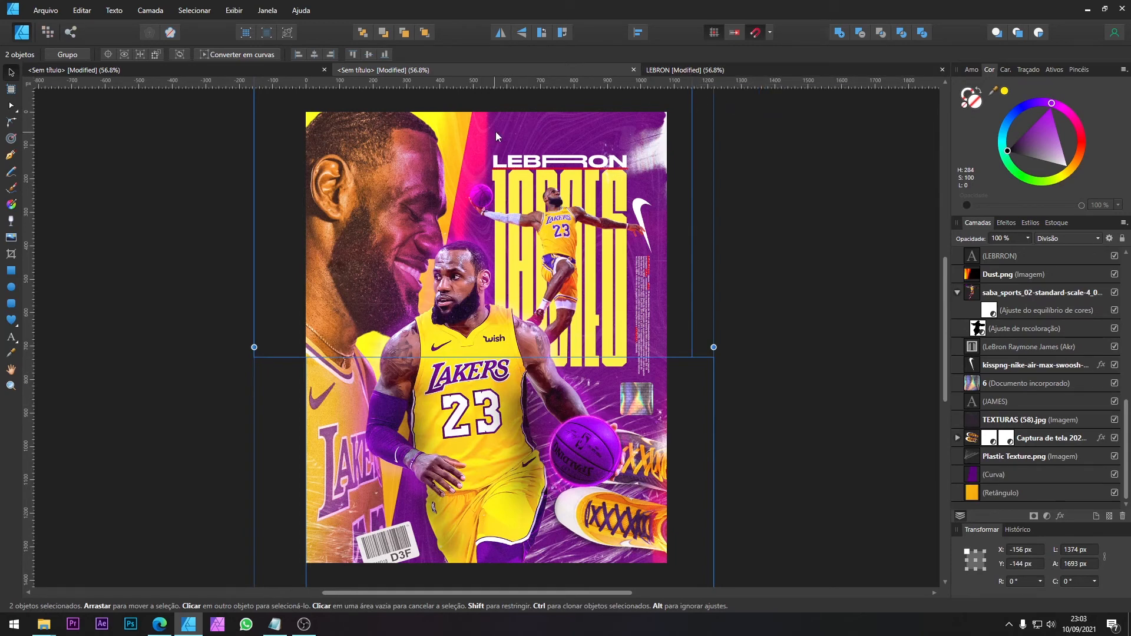
# Step: Set the brightness/contrast adjustment on the large profile portrait (de.png) to brightness -38% and contrast 42%
pyautogui.click(1012, 404)
pyautogui.scroll(3, 985, 383)
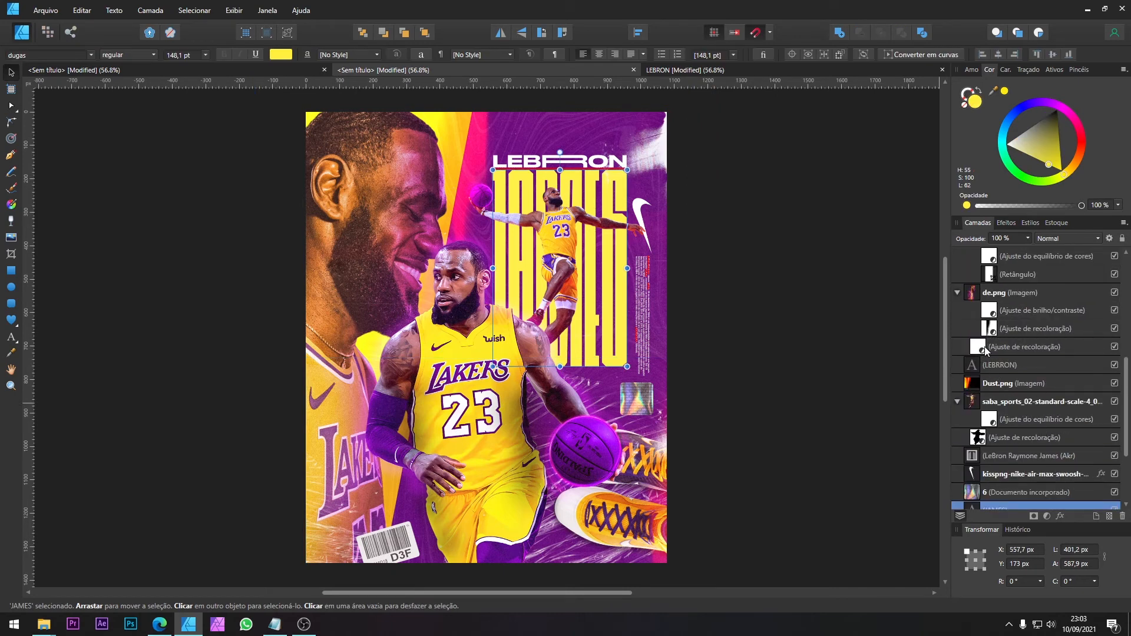
pyautogui.doubleClick(989, 312)
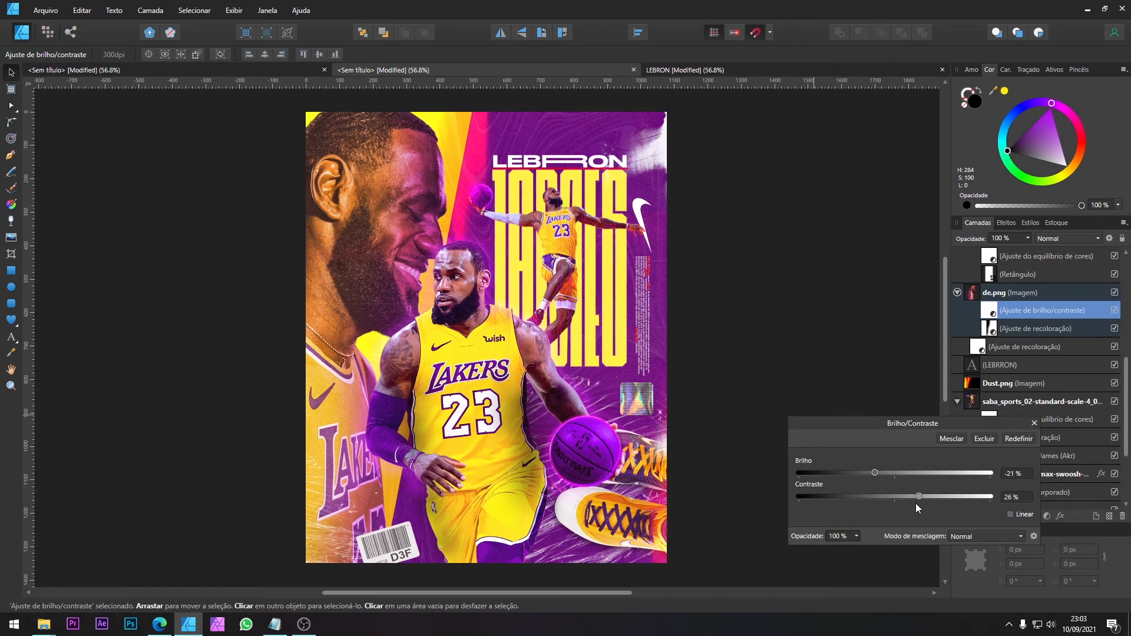
pyautogui.moveTo(925, 495); pyautogui.dragTo(935, 497)
pyautogui.moveTo(875, 472); pyautogui.dragTo(860, 473)
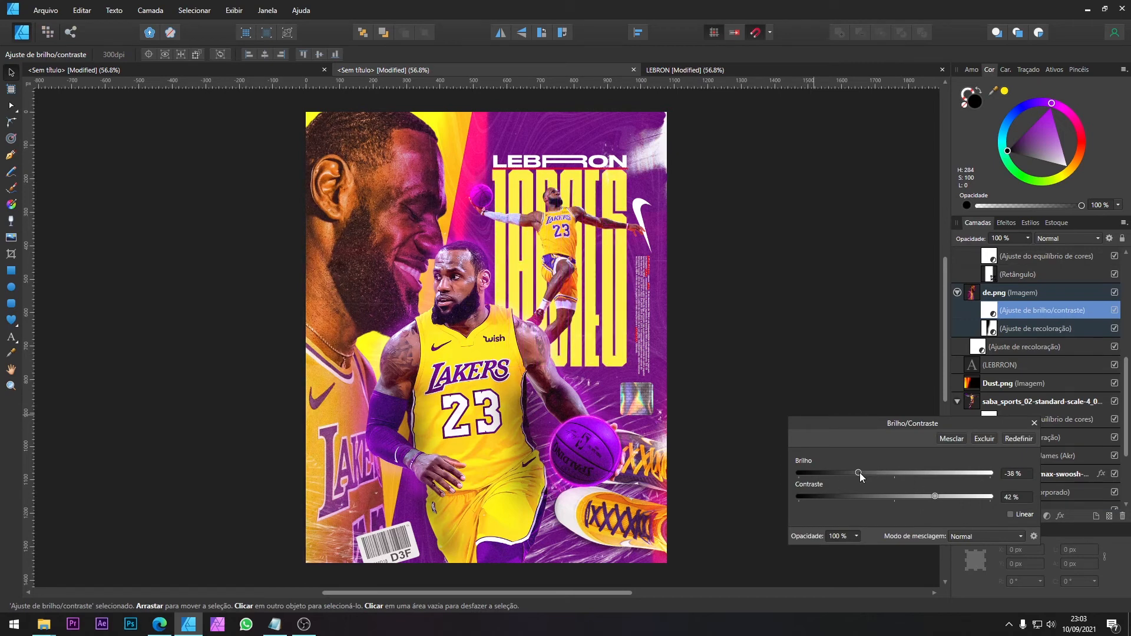
pyautogui.click(1034, 423)
pyautogui.click(780, 284)
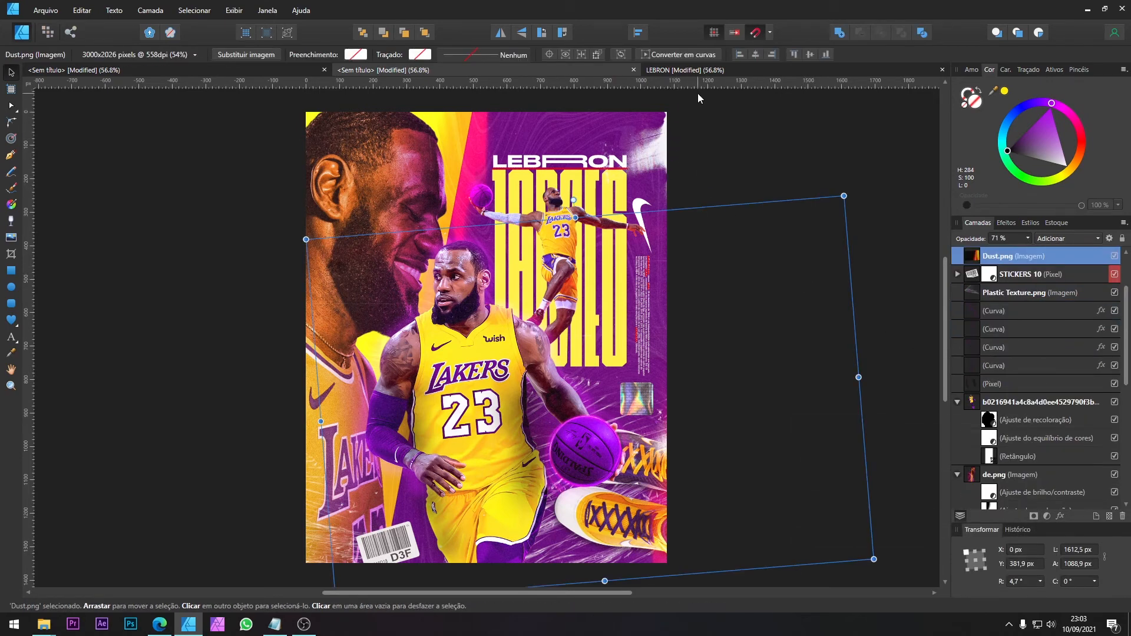
pyautogui.hotkey('ctrl', 'v')
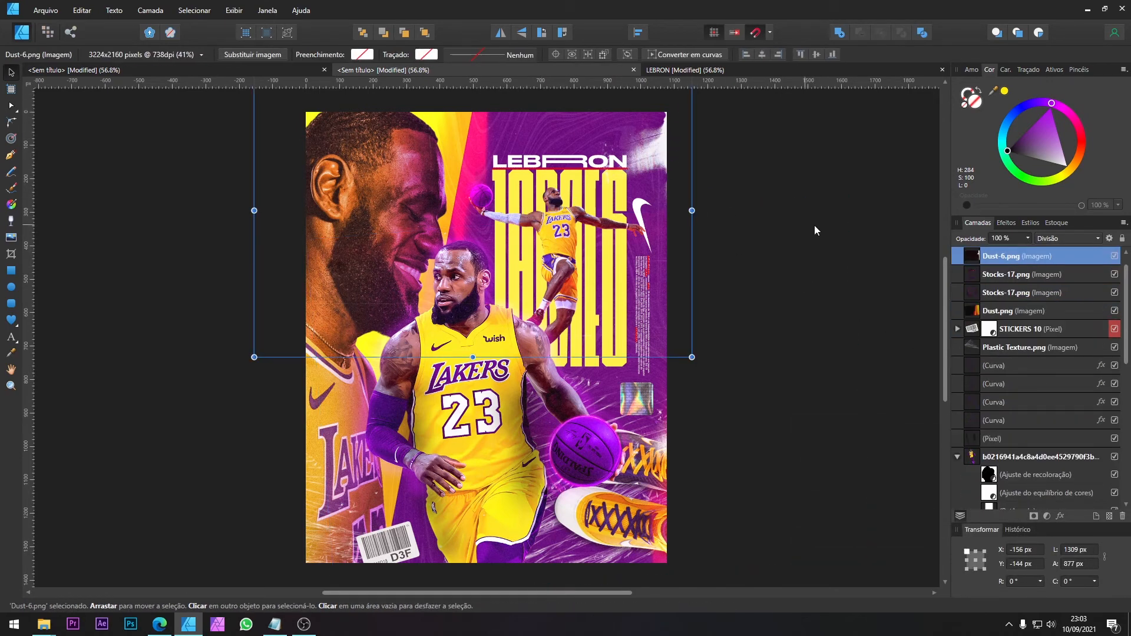
# Step: Add an outer shadow to the leaping player cutout with a 31.5 px radius, 44.1 px offset and 225° angle
pyautogui.click(1077, 406)
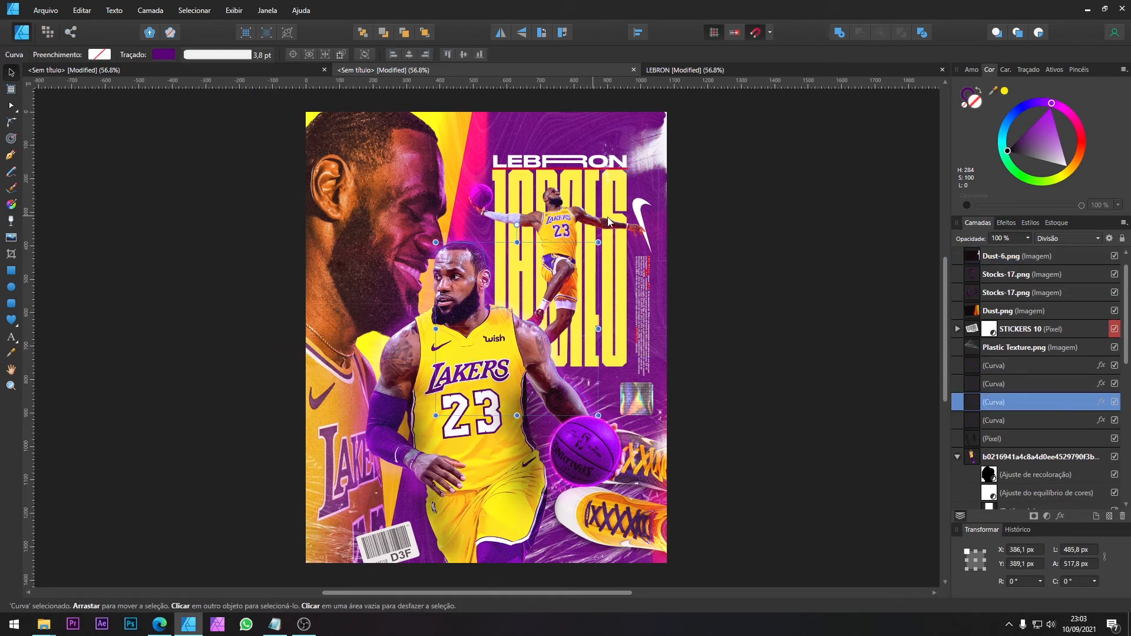
pyautogui.scroll(-10, 1032, 400)
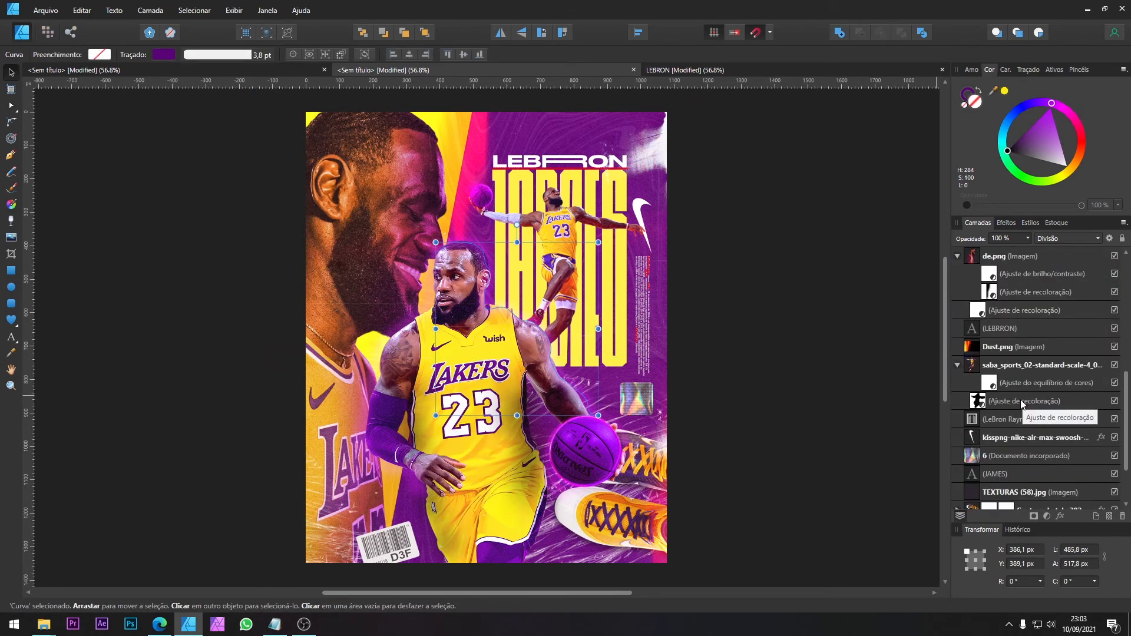
pyautogui.click(1011, 368)
pyautogui.click(1005, 225)
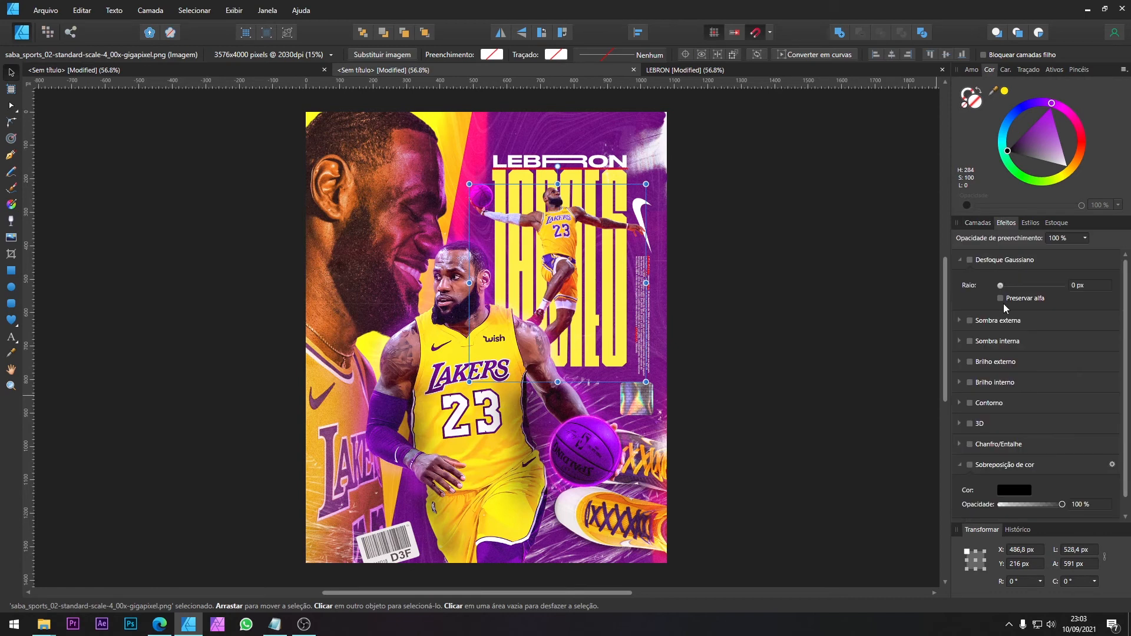
pyautogui.click(1005, 323)
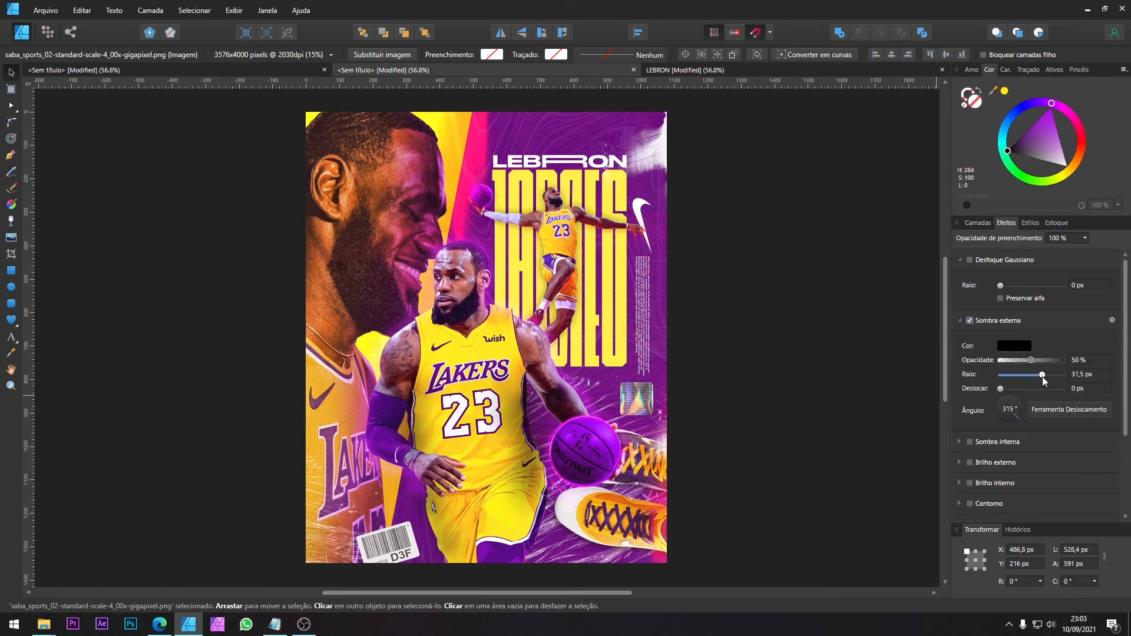
pyautogui.click(1043, 389)
pyautogui.moveTo(1043, 388); pyautogui.dragTo(1052, 389)
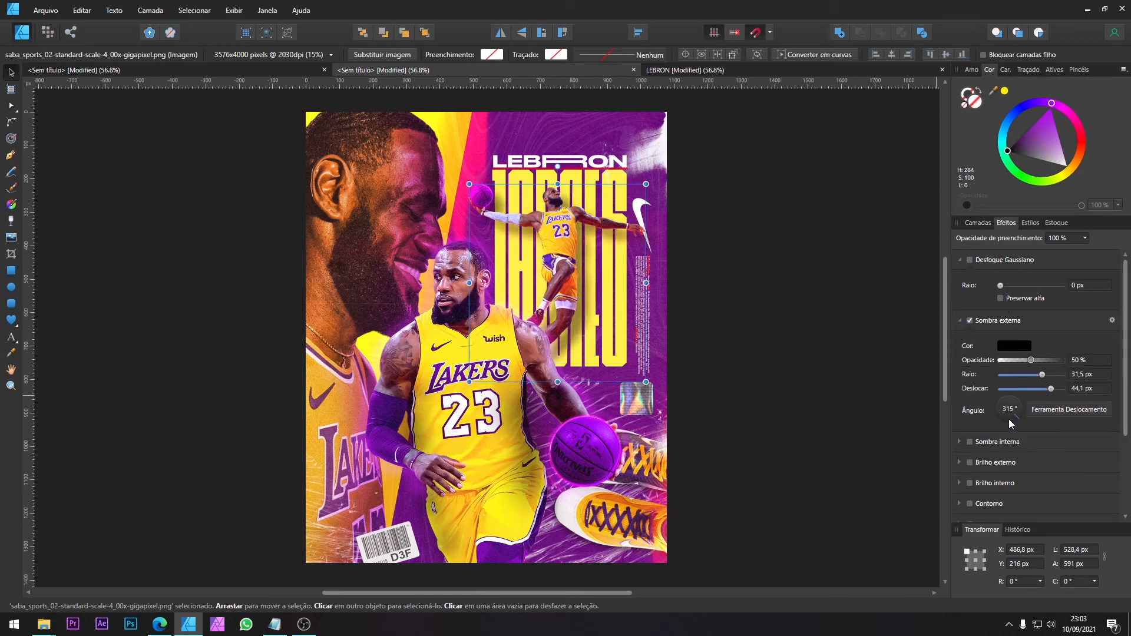
pyautogui.moveTo(1008, 419); pyautogui.dragTo(1001, 420)
# Step: Compare with the reference and refine the leaping player's outer shadow to 35% opacity, 44.9 px radius and 87.4 px offset
pyautogui.click(707, 70)
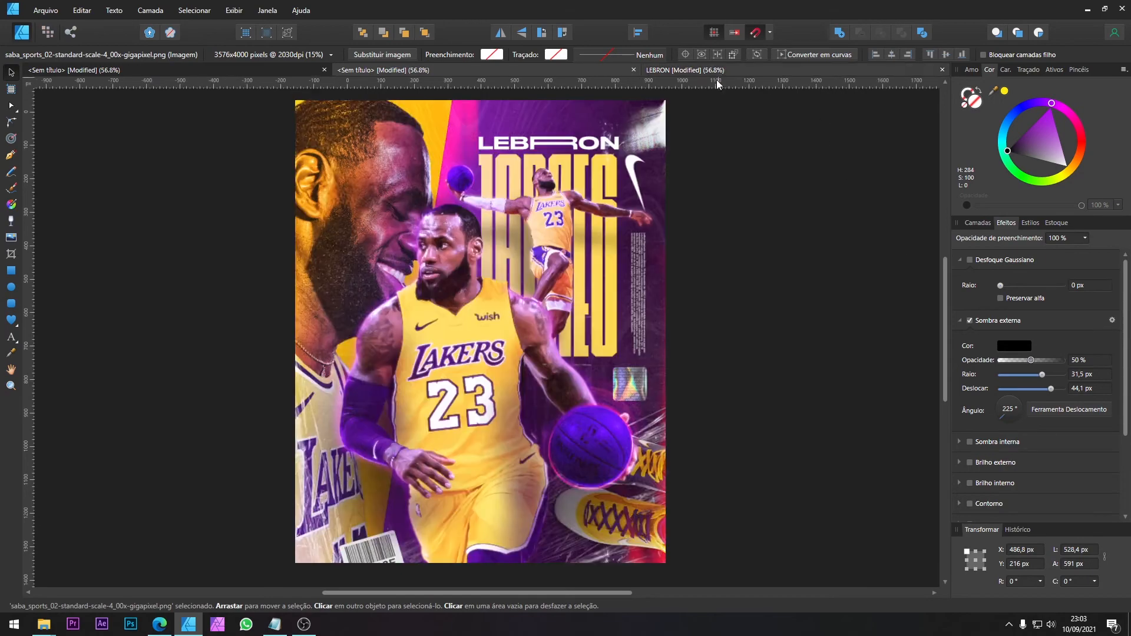
pyautogui.click(553, 71)
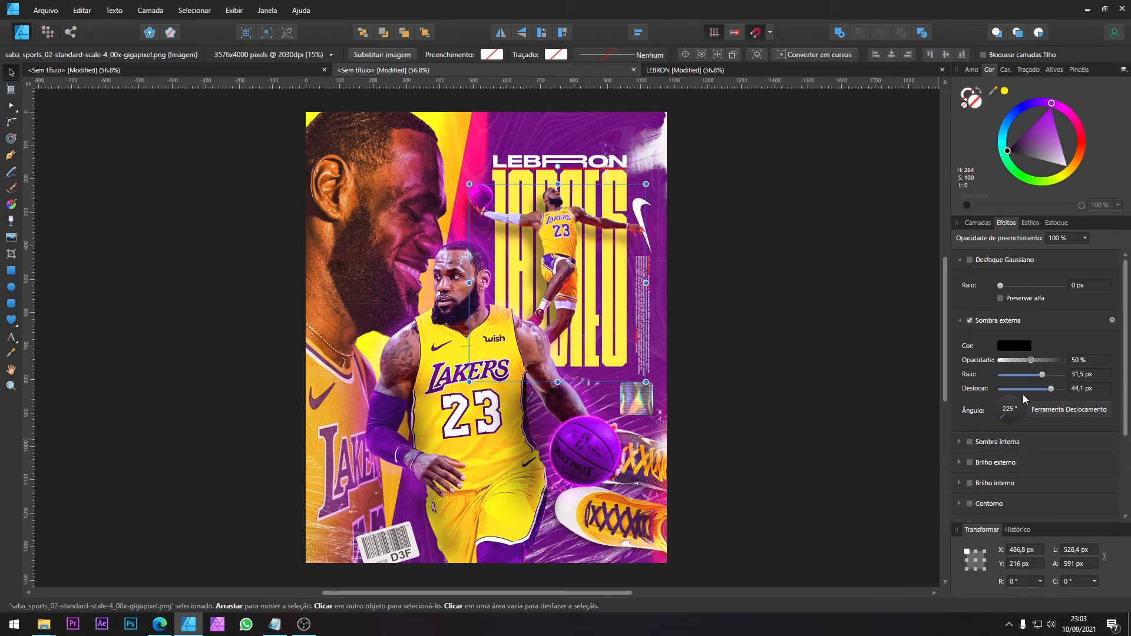
pyautogui.moveTo(1017, 363)
pyautogui.mouseDown()
pyautogui.moveTo(1061, 387)
pyautogui.moveTo(1023, 354)
pyautogui.mouseUp()
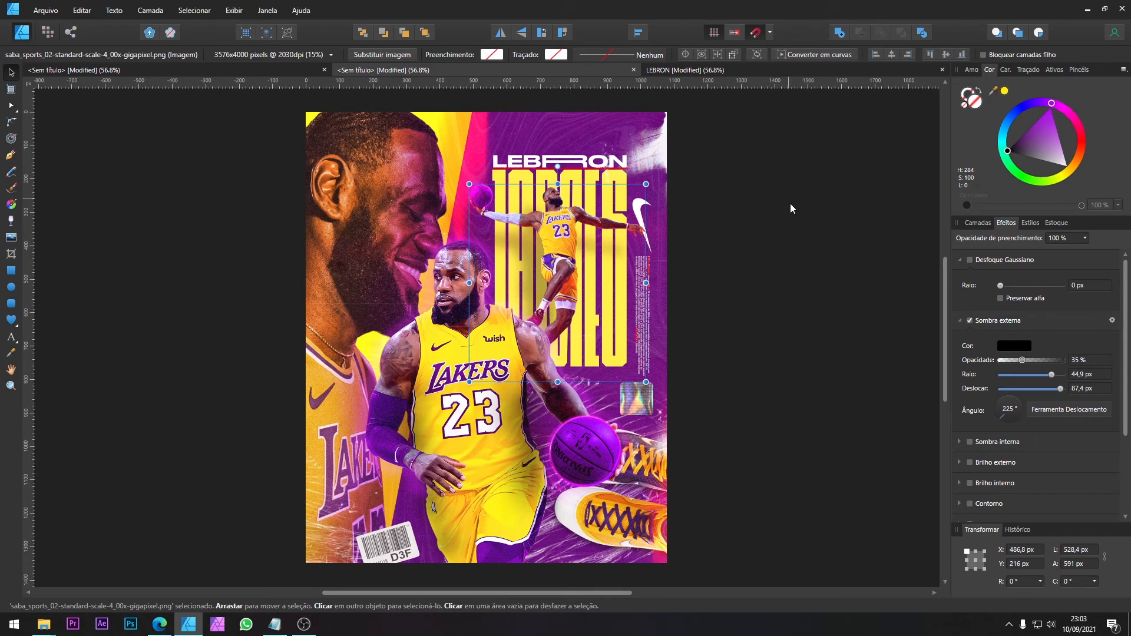
pyautogui.click(978, 222)
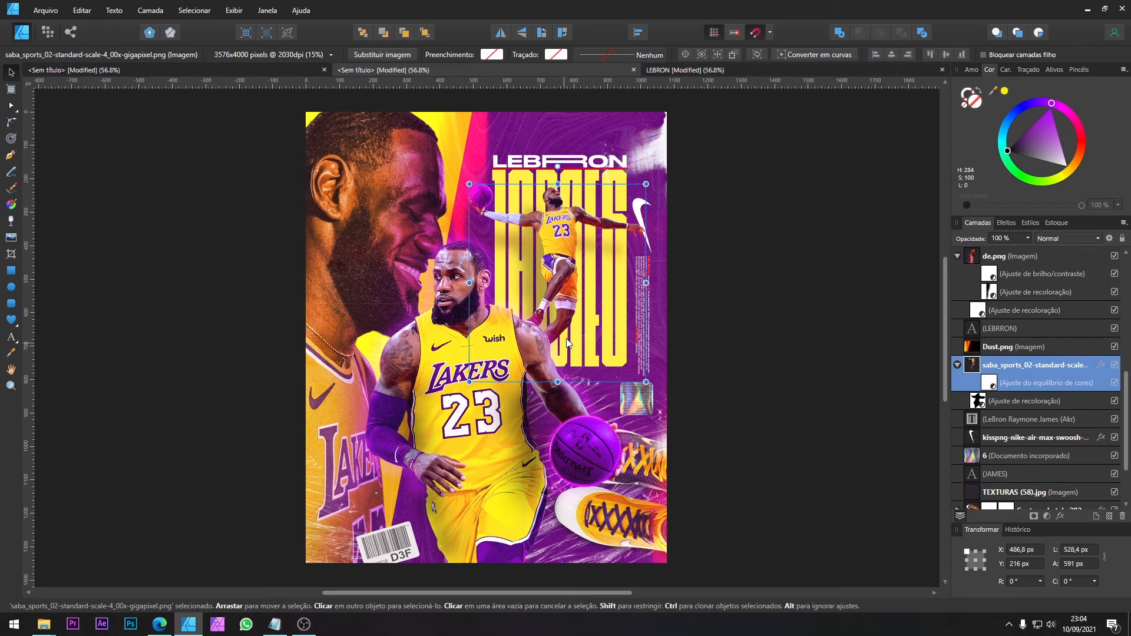
# Step: Examine the layer stack of the reference LEBRON poster and look through the working document's layers for the central player cutout
pyautogui.click(677, 70)
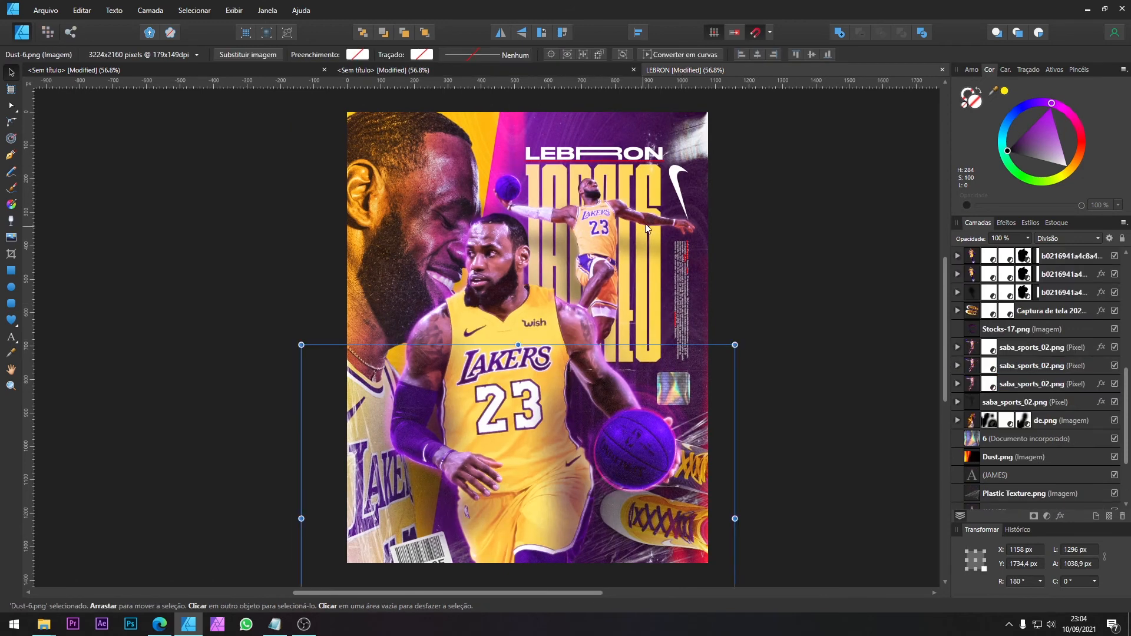
pyautogui.scroll(5, 1104, 422)
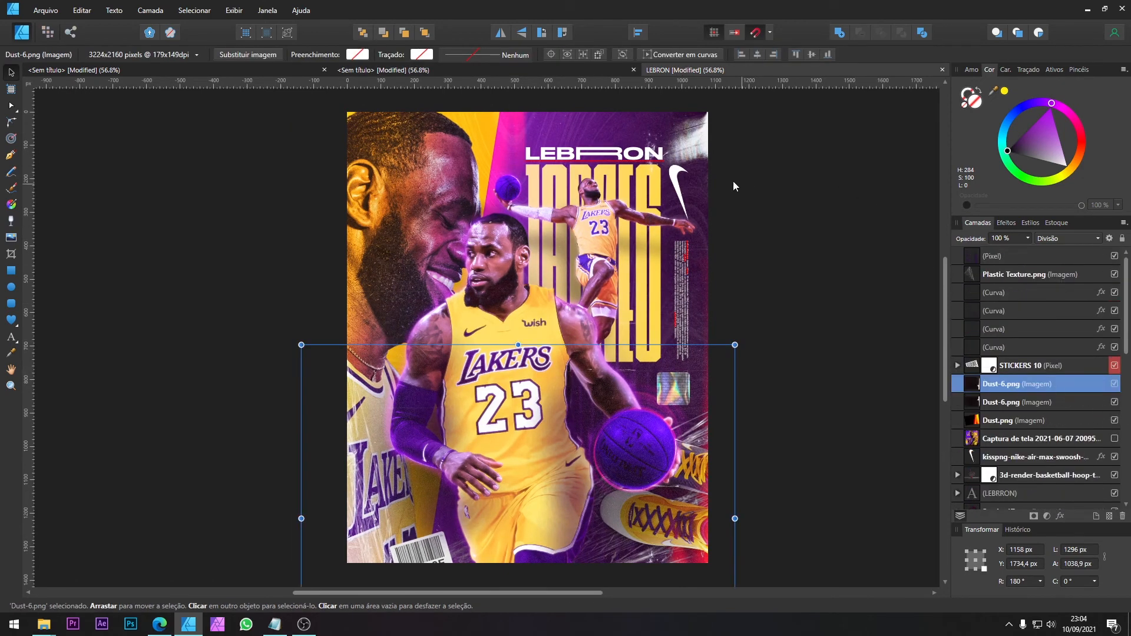
pyautogui.click(528, 76)
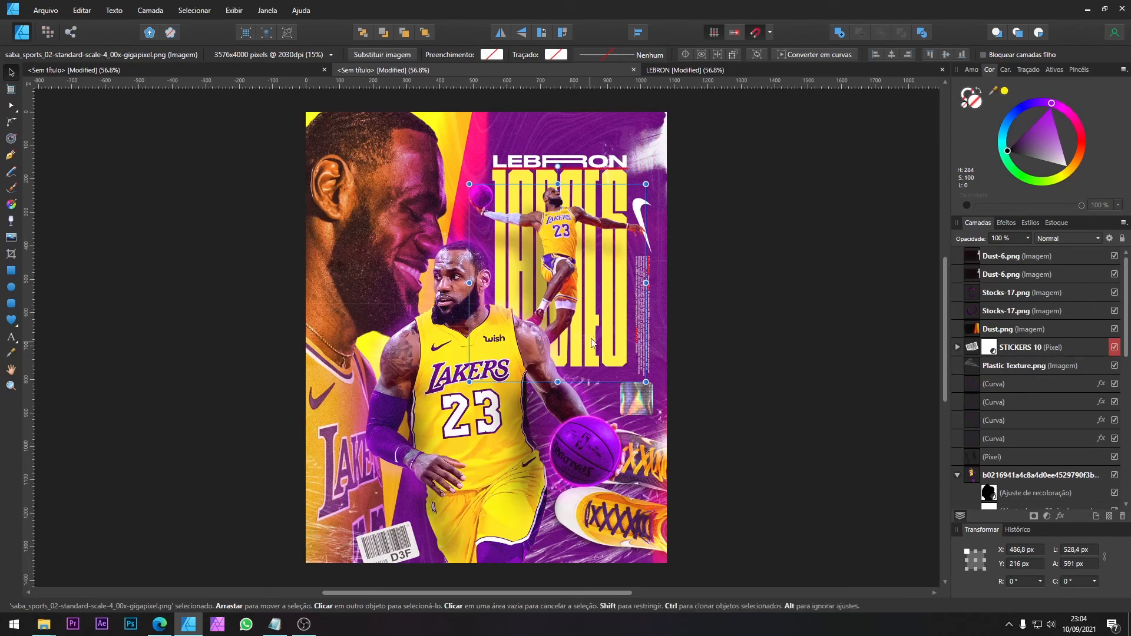
pyautogui.click(547, 346)
pyautogui.click(411, 437)
pyautogui.click(411, 436)
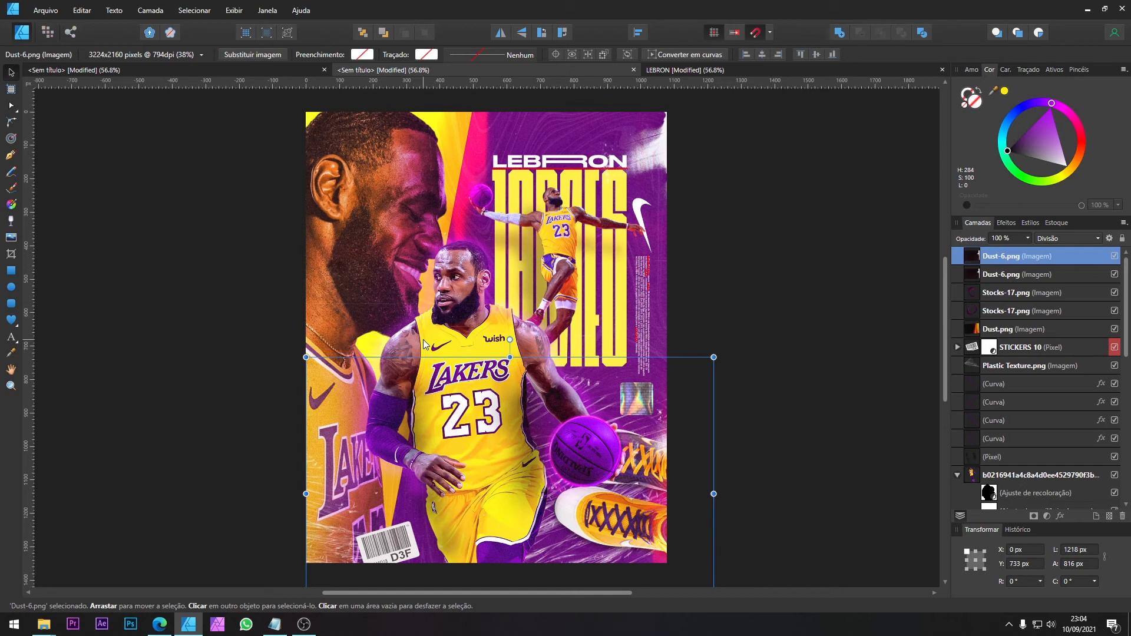
pyautogui.scroll(-3, 1025, 351)
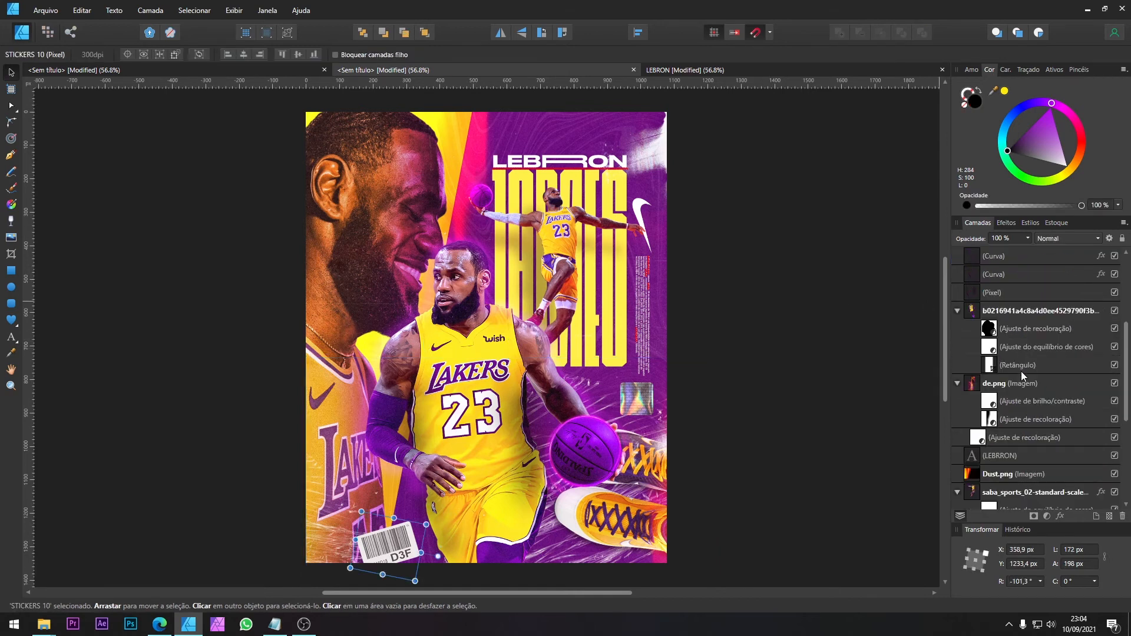
pyautogui.click(1021, 392)
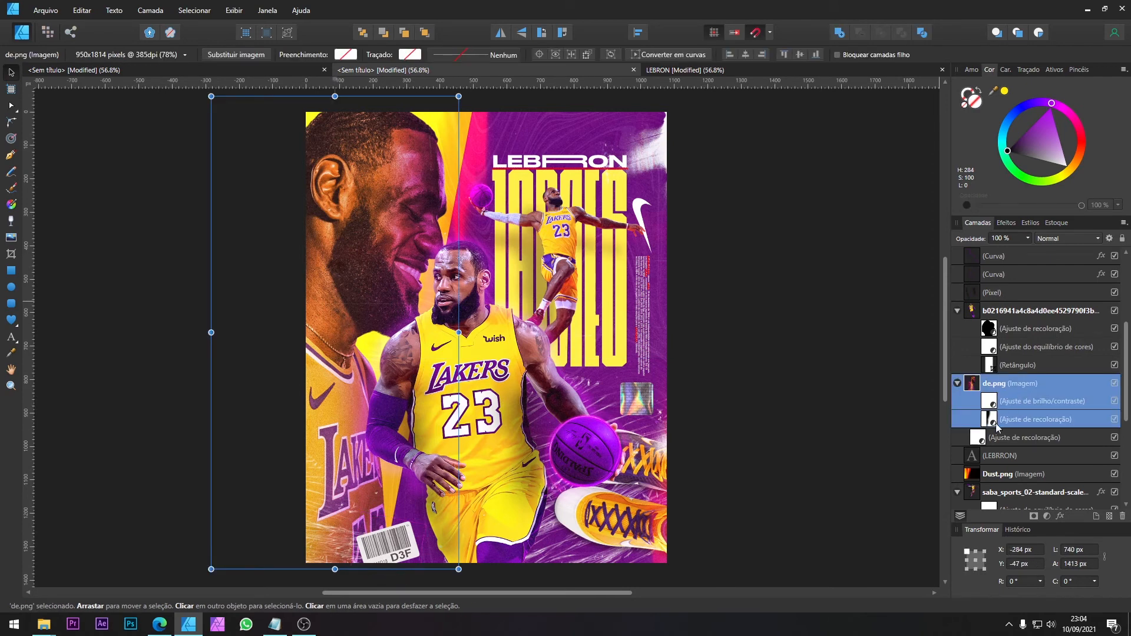
pyautogui.click(1041, 436)
pyautogui.scroll(-2, 1025, 391)
pyautogui.scroll(2, 1014, 362)
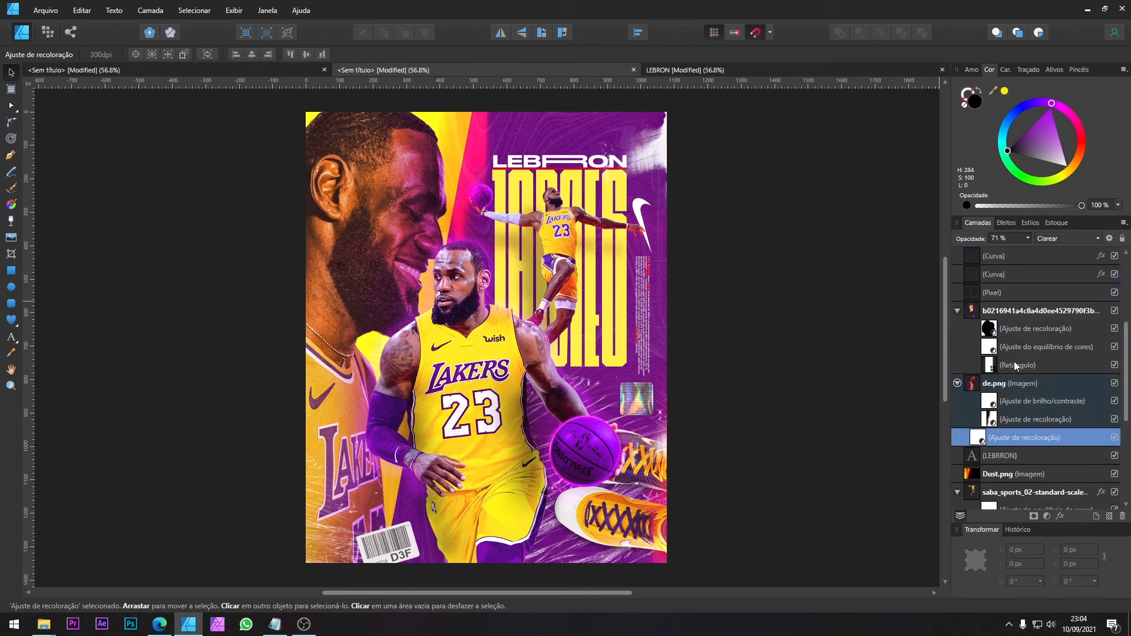
# Step: Duplicate the central player cutout layer and set the copy to the Divisão blend mode at 47% opacity
pyautogui.click(1012, 317)
pyautogui.click(957, 311)
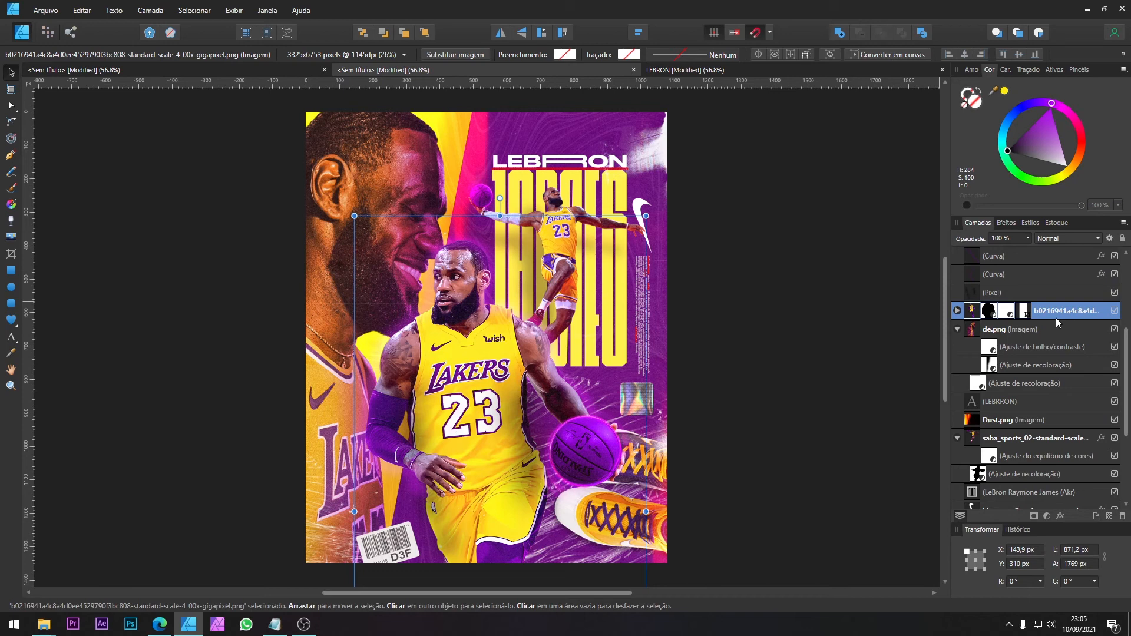
pyautogui.hotkey('ctrl', 'j')
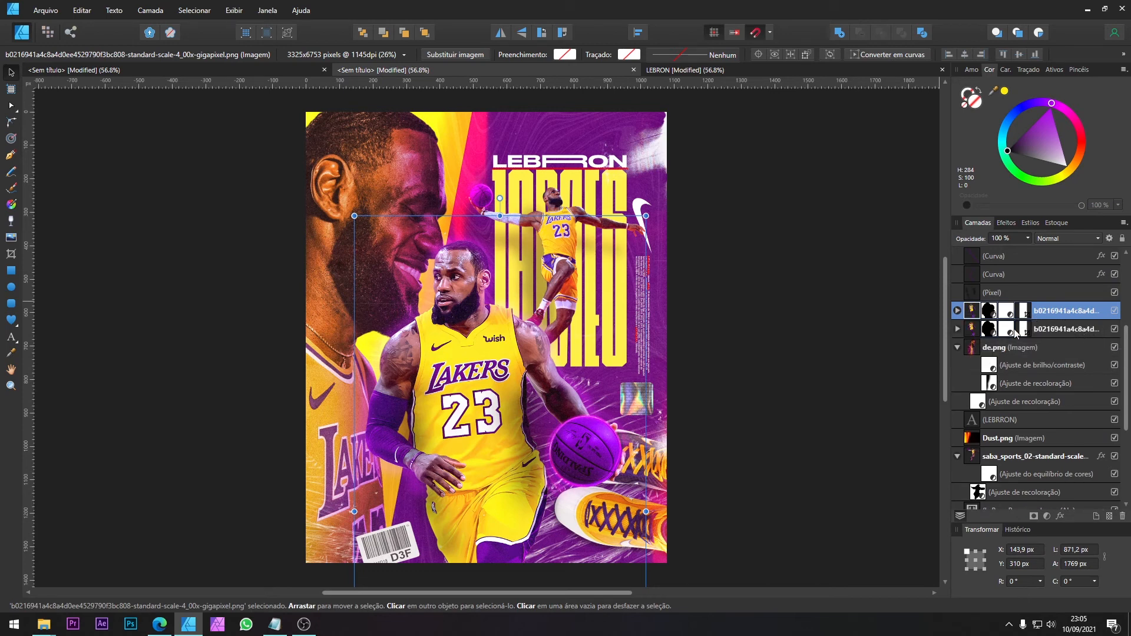
pyautogui.click(1059, 239)
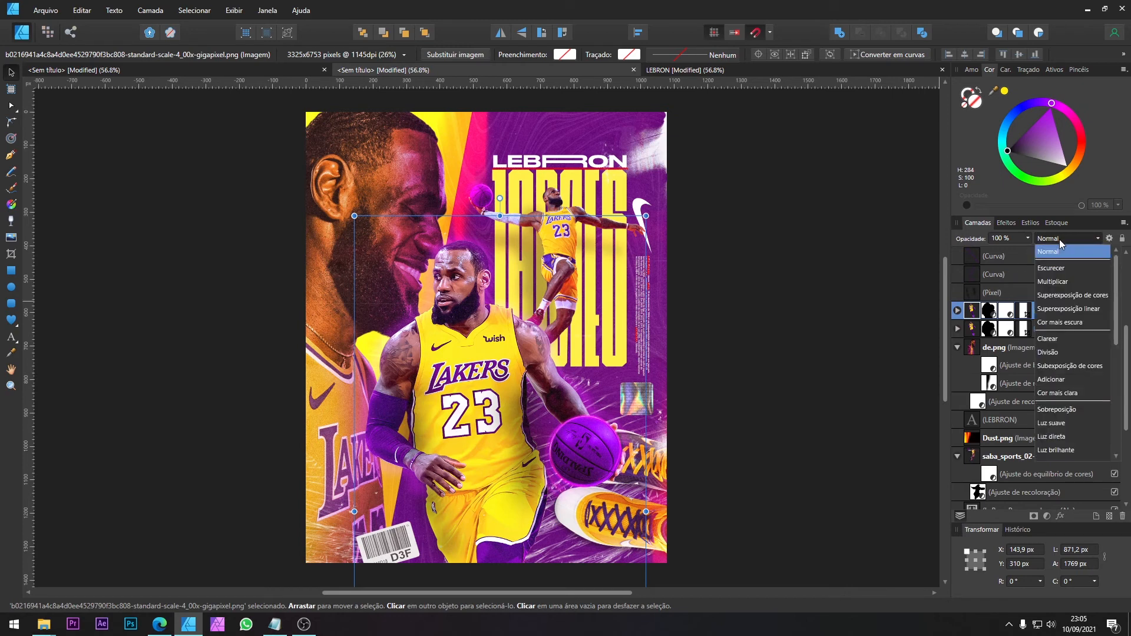
pyautogui.click(1057, 353)
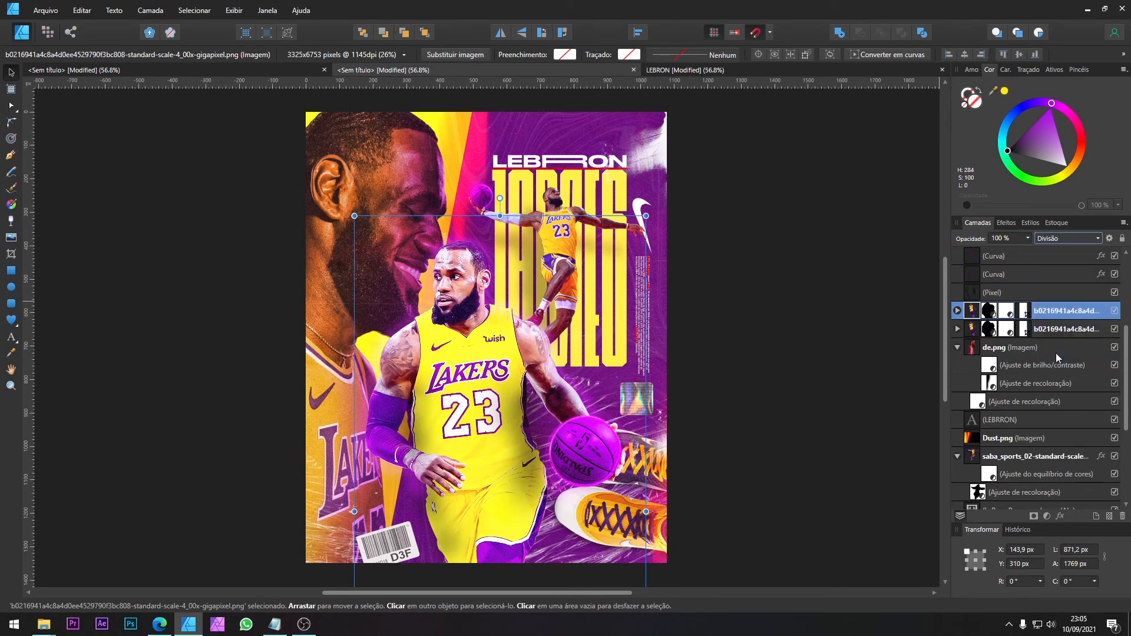
pyautogui.click(1028, 239)
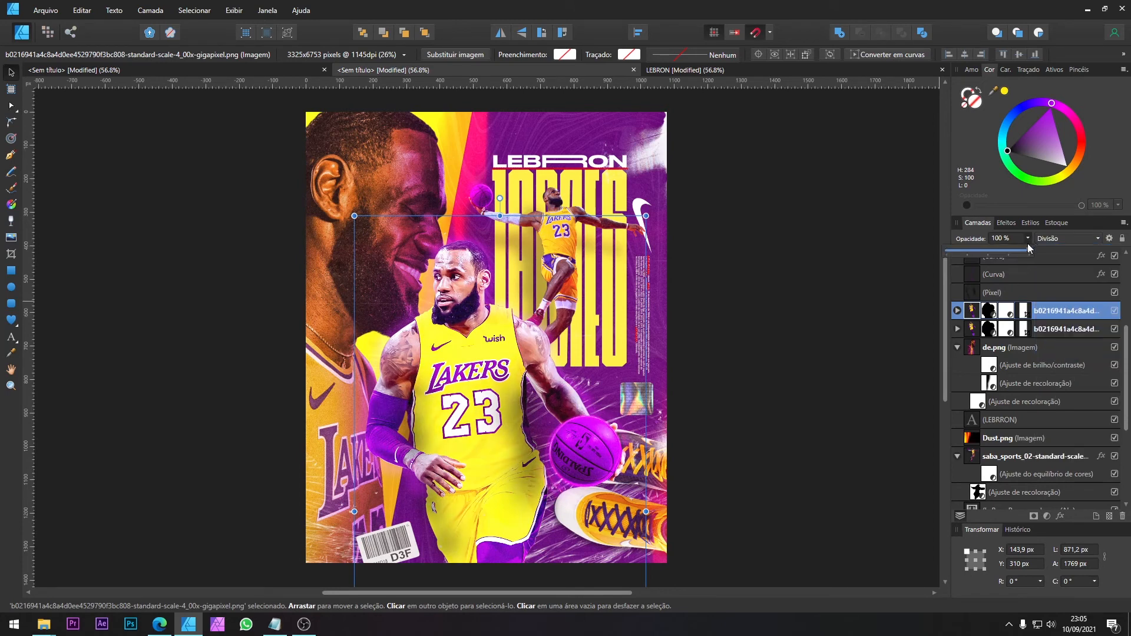
pyautogui.click(985, 252)
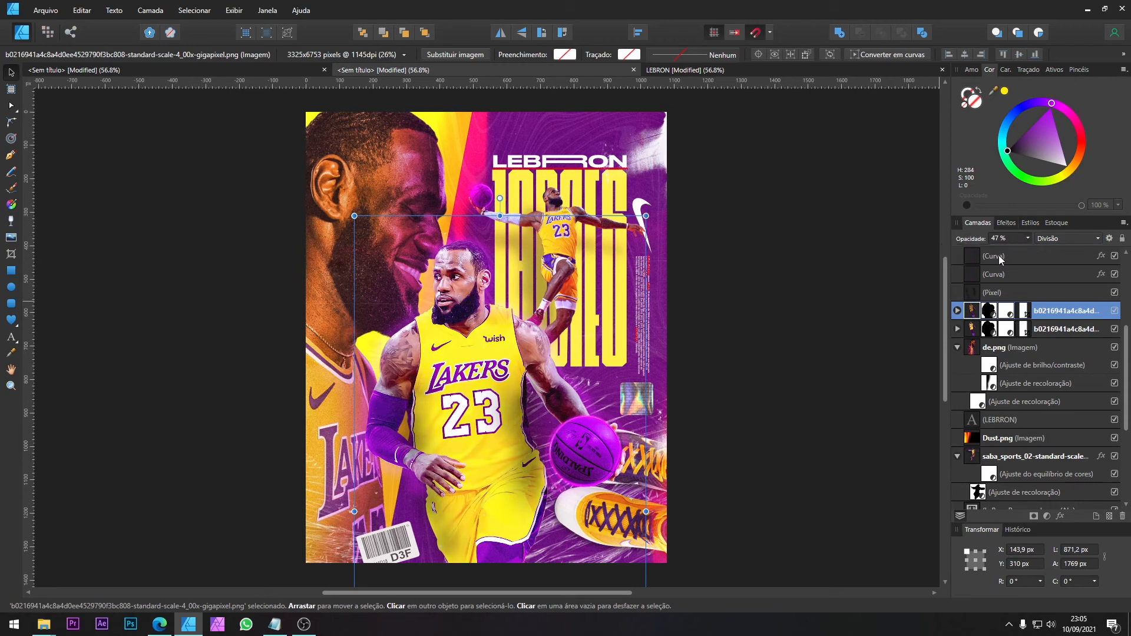
# Step: Apply a Gaussian blur with a 0.8 px radius to the central player's Divisão copy
pyautogui.click(1006, 223)
pyautogui.click(969, 260)
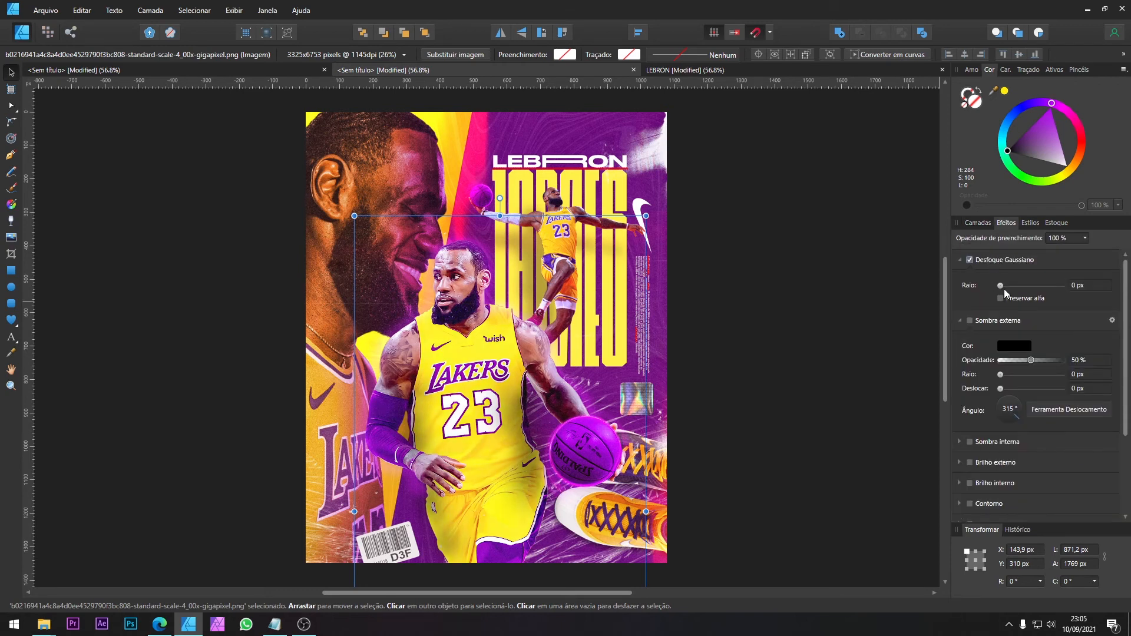
pyautogui.moveTo(1013, 284); pyautogui.dragTo(1008, 287)
pyautogui.click(975, 223)
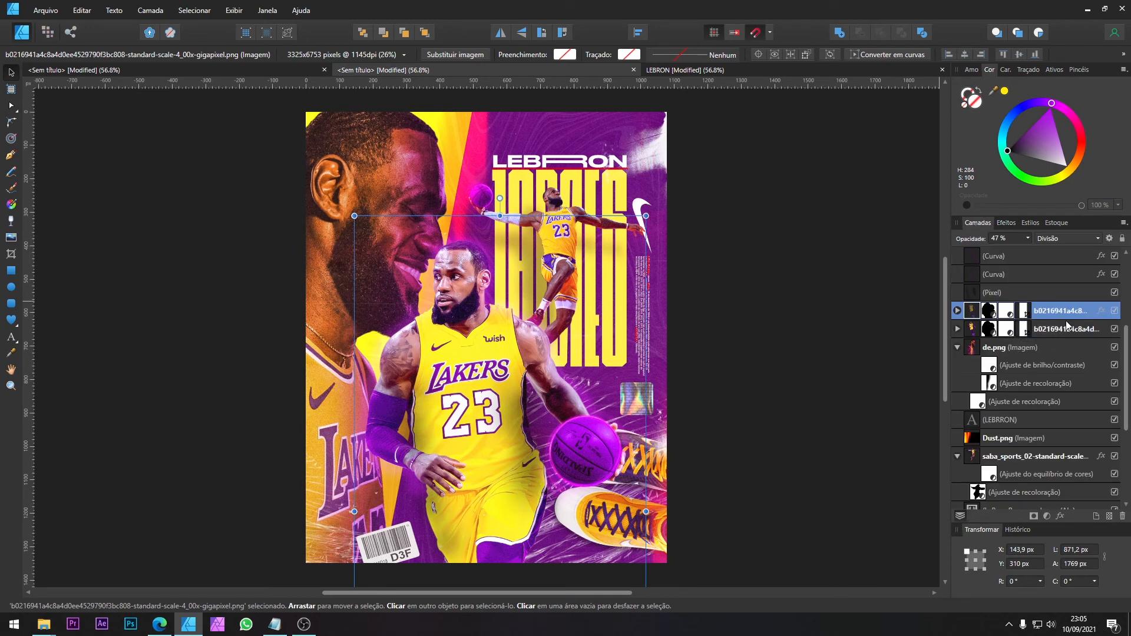
# Step: Duplicate the blurred player copy, place it beneath the original central player layer and set its Gaussian blur radius to 40.7 px
pyautogui.hotkey('ctrl', 'j')
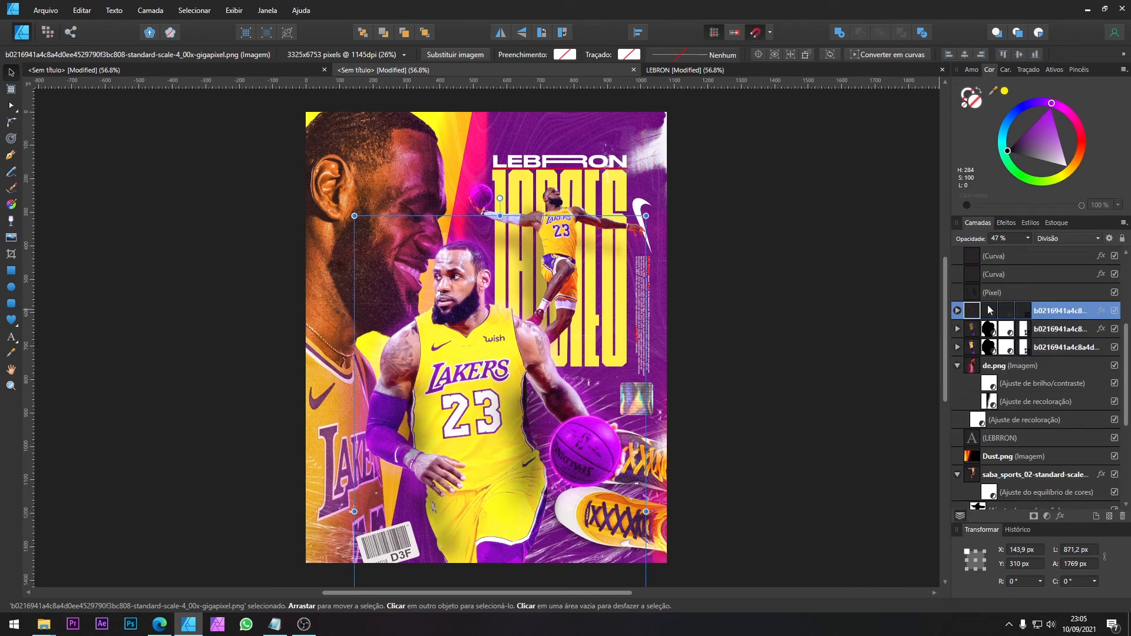
pyautogui.moveTo(971, 317); pyautogui.dragTo(964, 354)
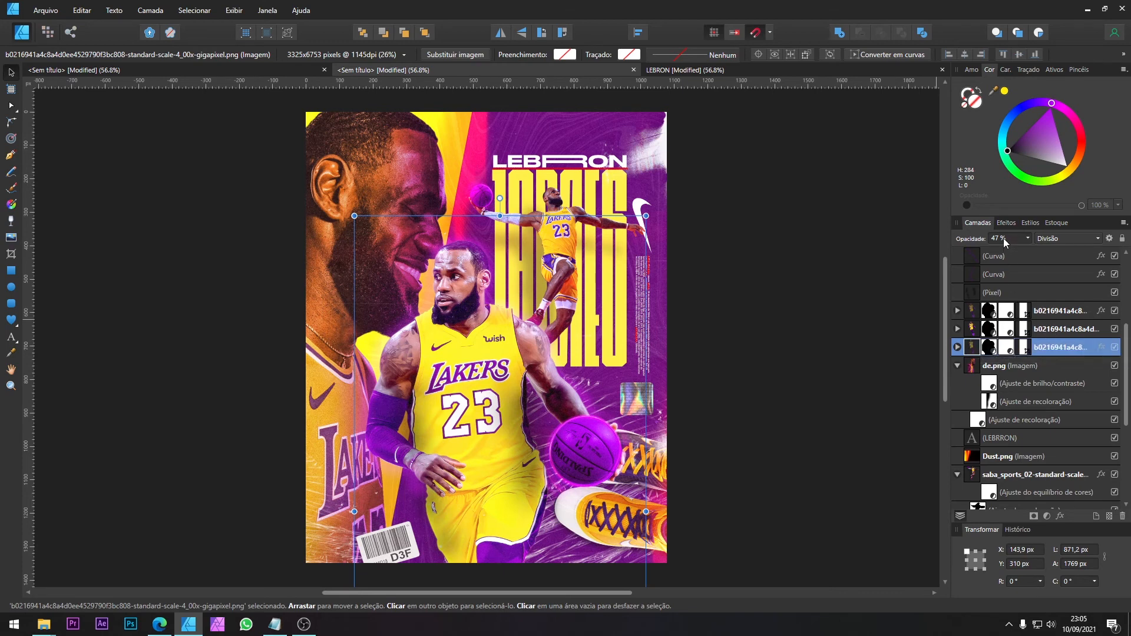
pyautogui.click(1008, 223)
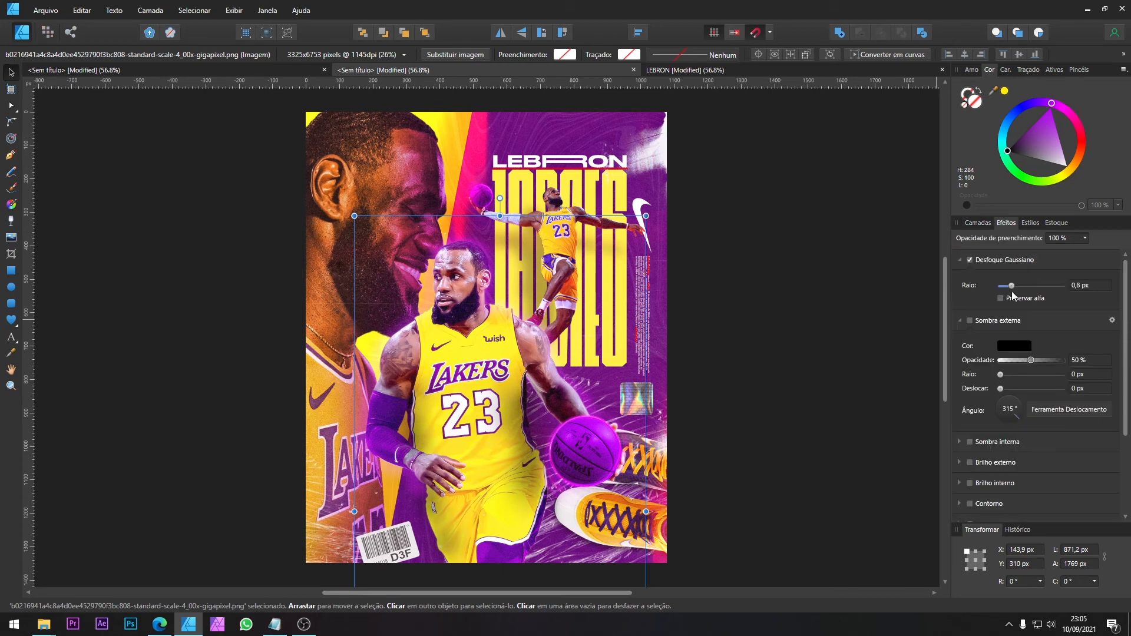
pyautogui.moveTo(1013, 287); pyautogui.dragTo(1051, 288)
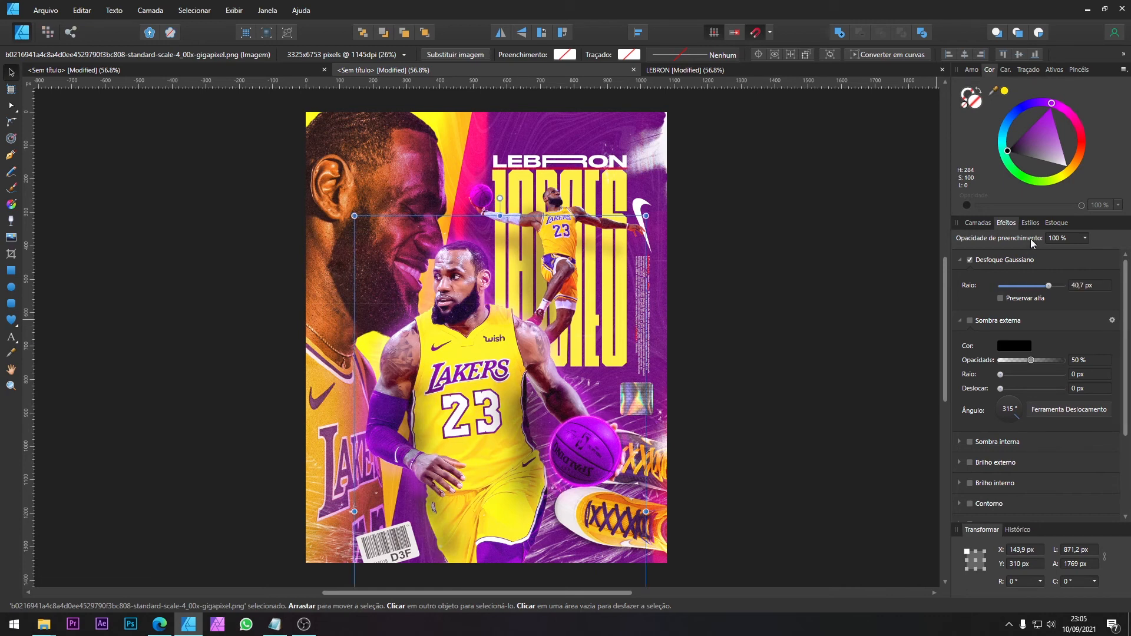
pyautogui.click(978, 224)
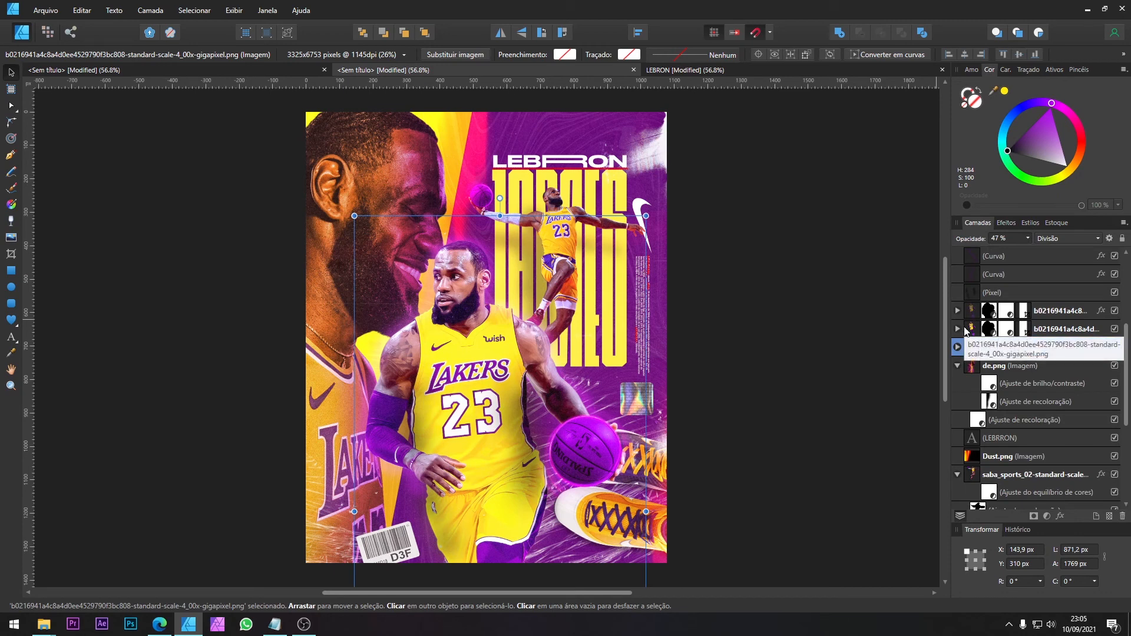
# Step: Toggle both blurred central player copies off and on to judge the glow, and compare with the reference poster
pyautogui.click(1047, 312)
pyautogui.keyDown('ctrl'); pyautogui.click(1042, 347); pyautogui.keyUp('ctrl')
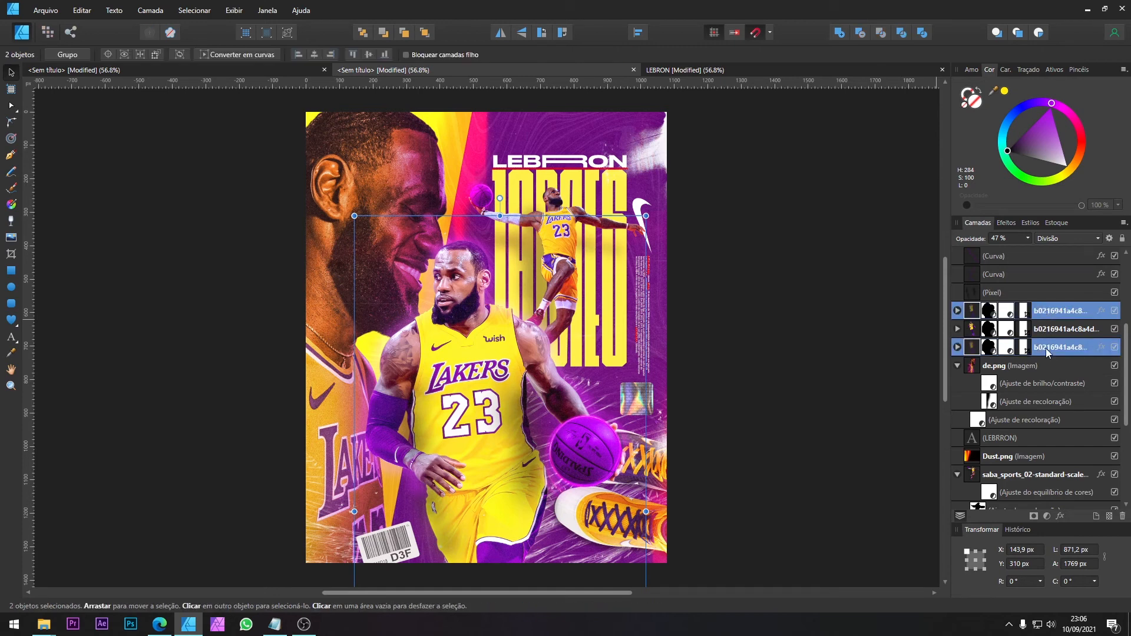
pyautogui.click(1114, 348)
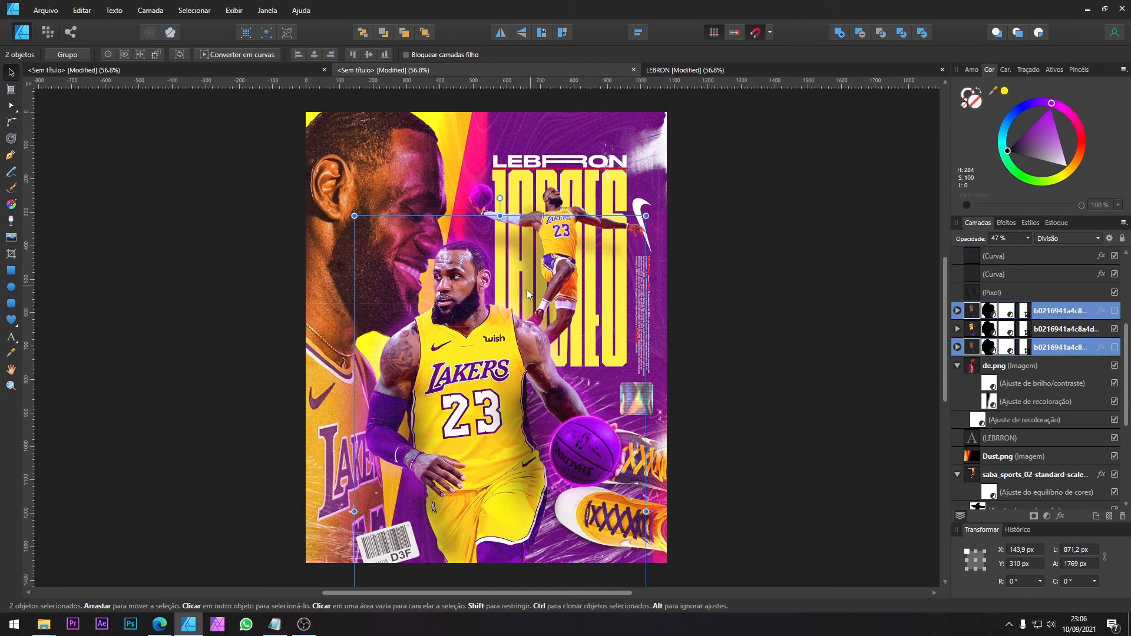
pyautogui.click(1114, 347)
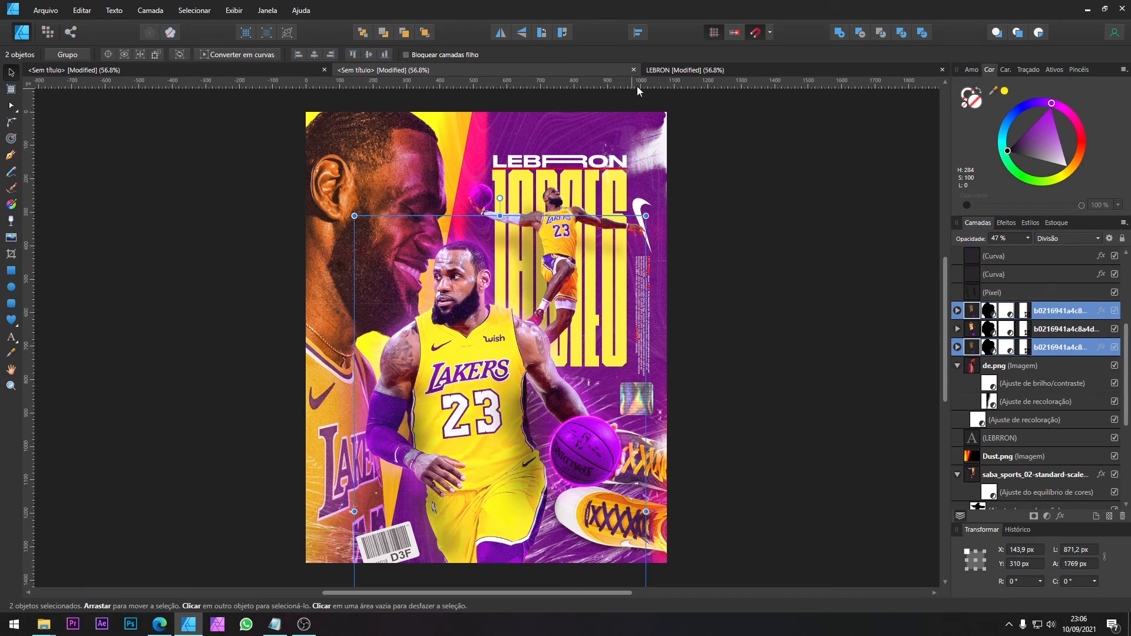
pyautogui.click(684, 68)
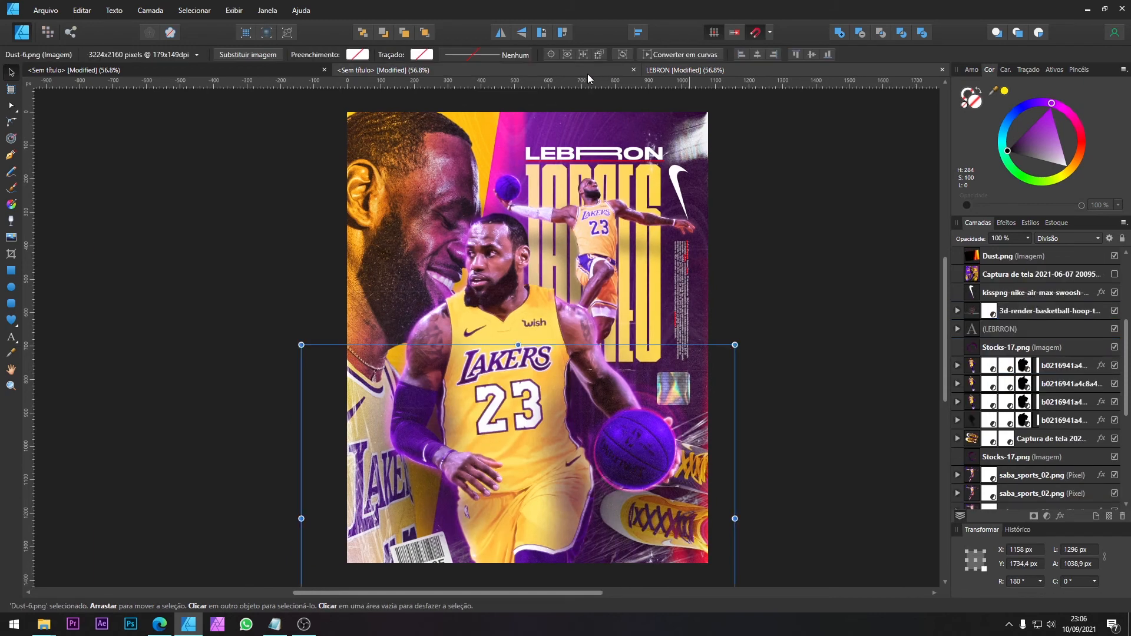
pyautogui.click(589, 72)
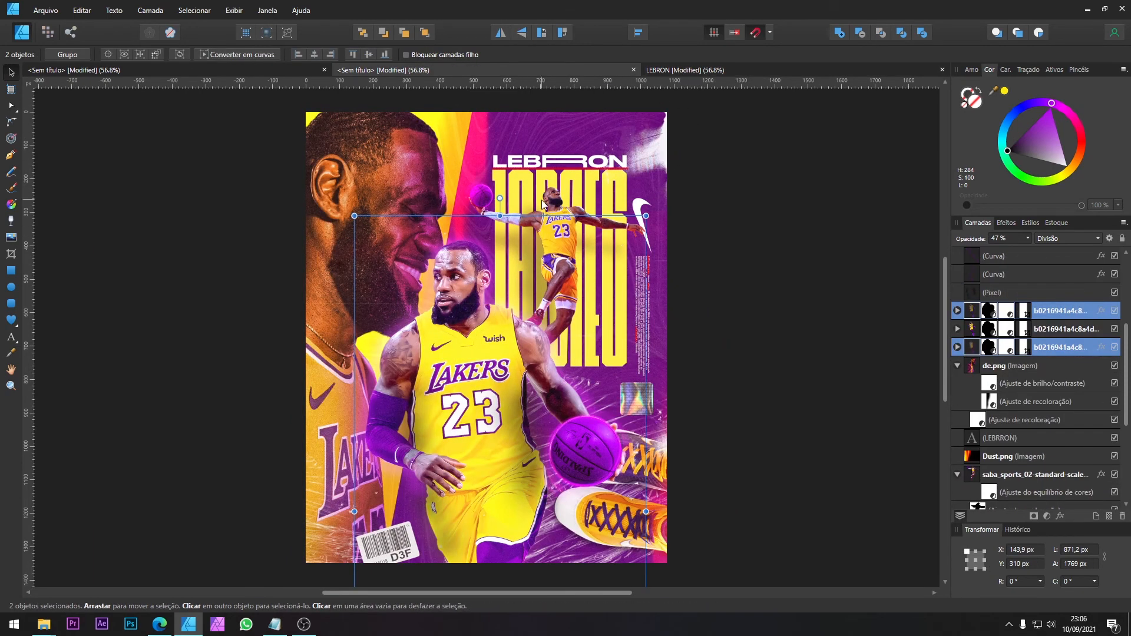
# Step: Duplicate the leaping player cutout and remove the outer shadow from the copy
pyautogui.click(606, 216)
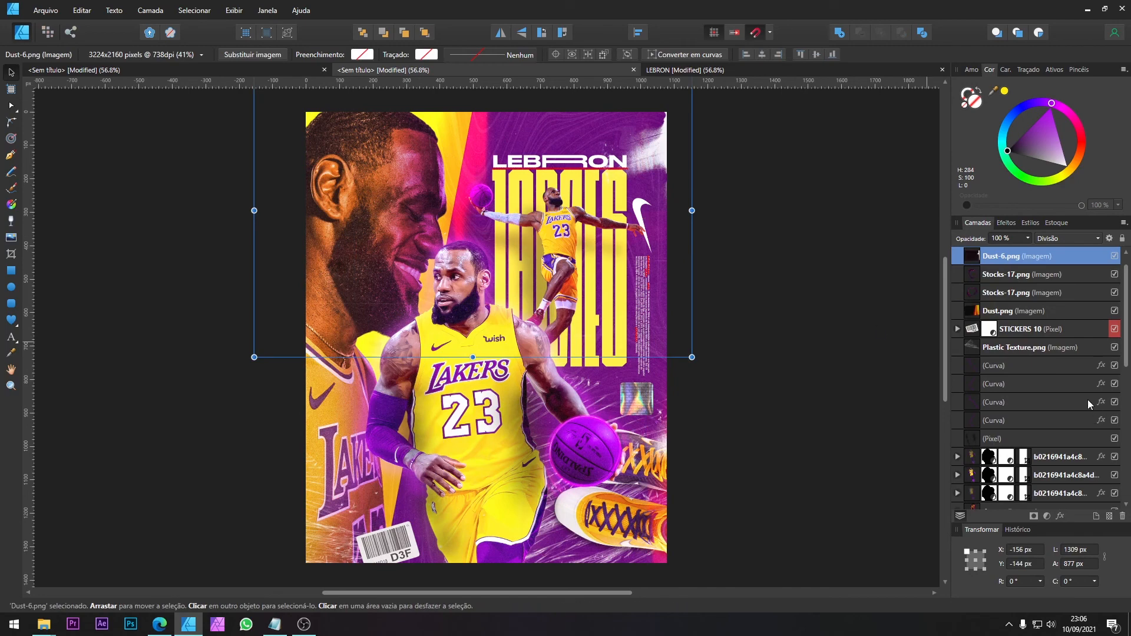
pyautogui.scroll(-3, 1081, 412)
pyautogui.click(1052, 388)
pyautogui.scroll(-3, 1060, 404)
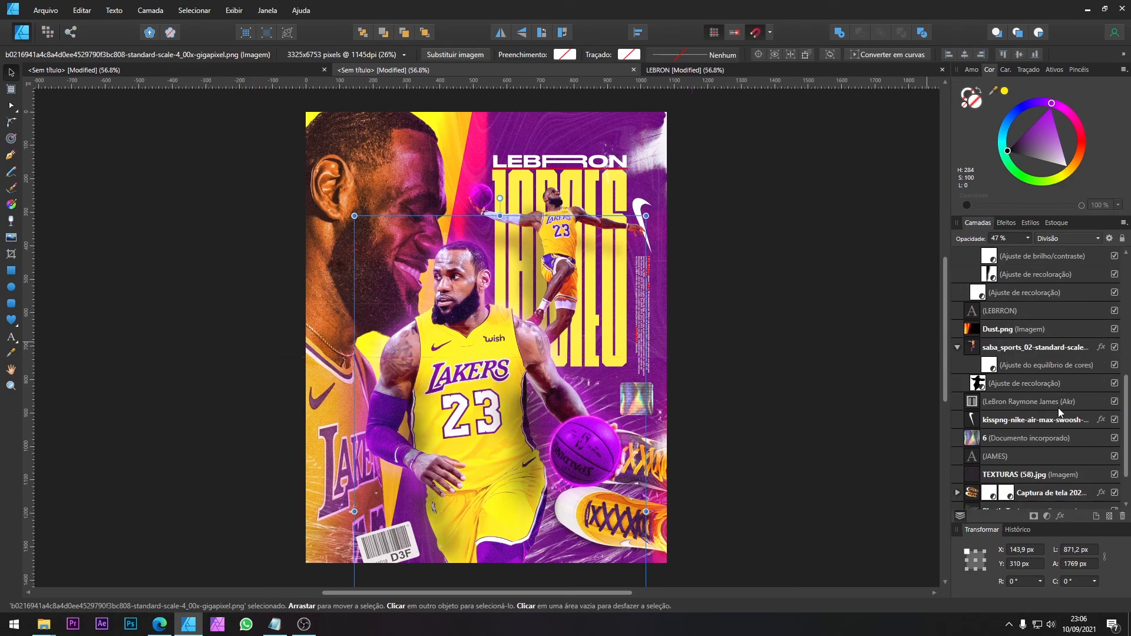
pyautogui.click(1009, 291)
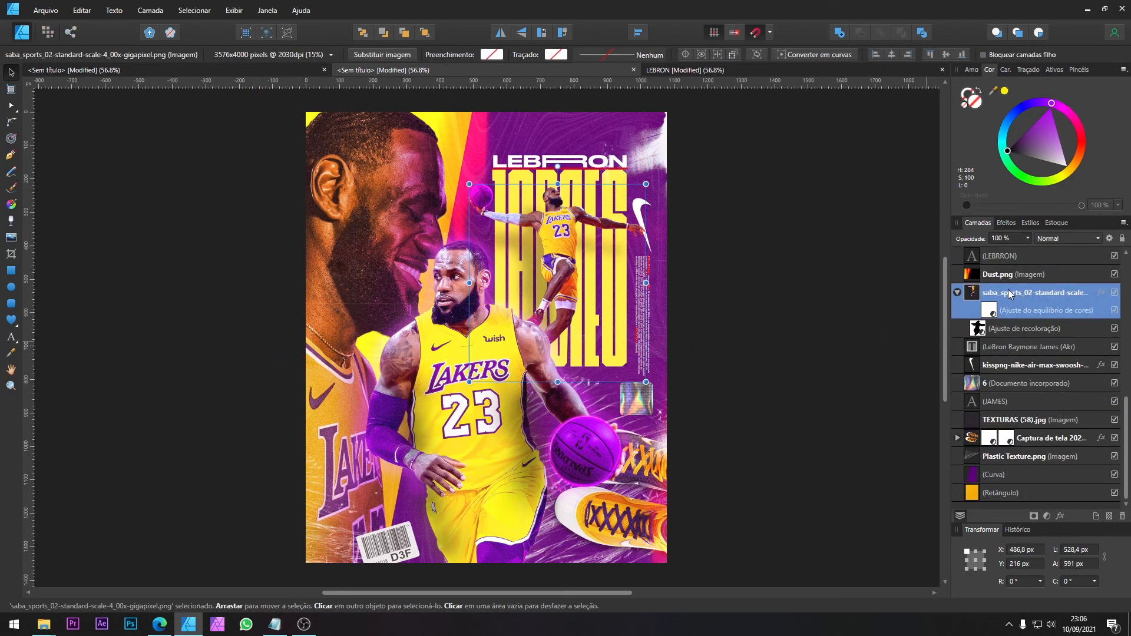
pyautogui.hotkey('ctrl', 'j')
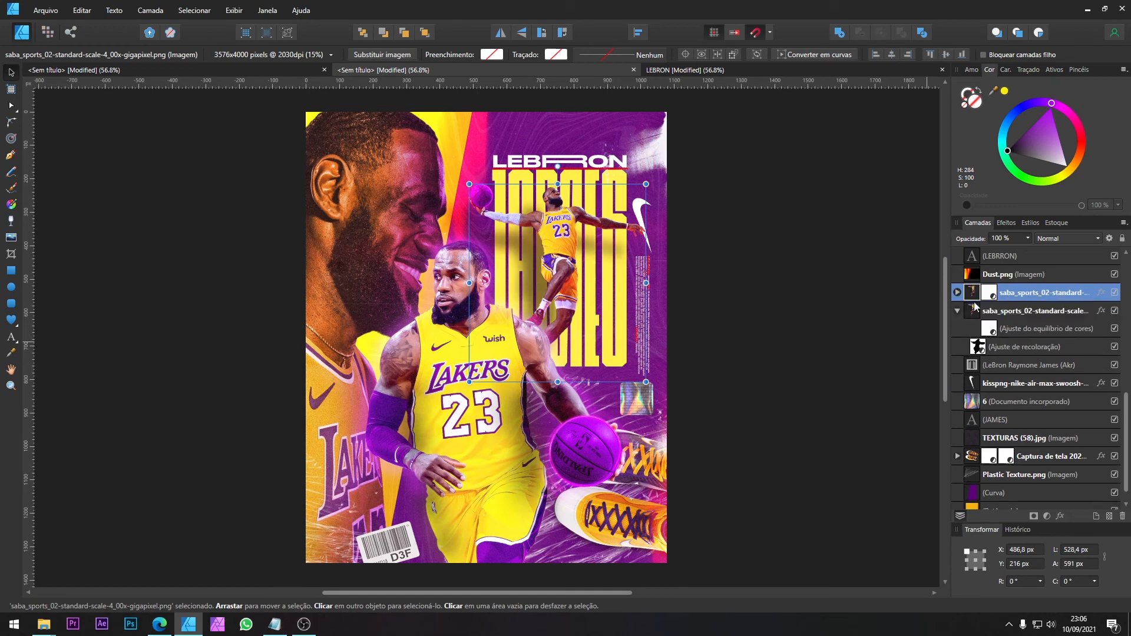
pyautogui.click(1007, 224)
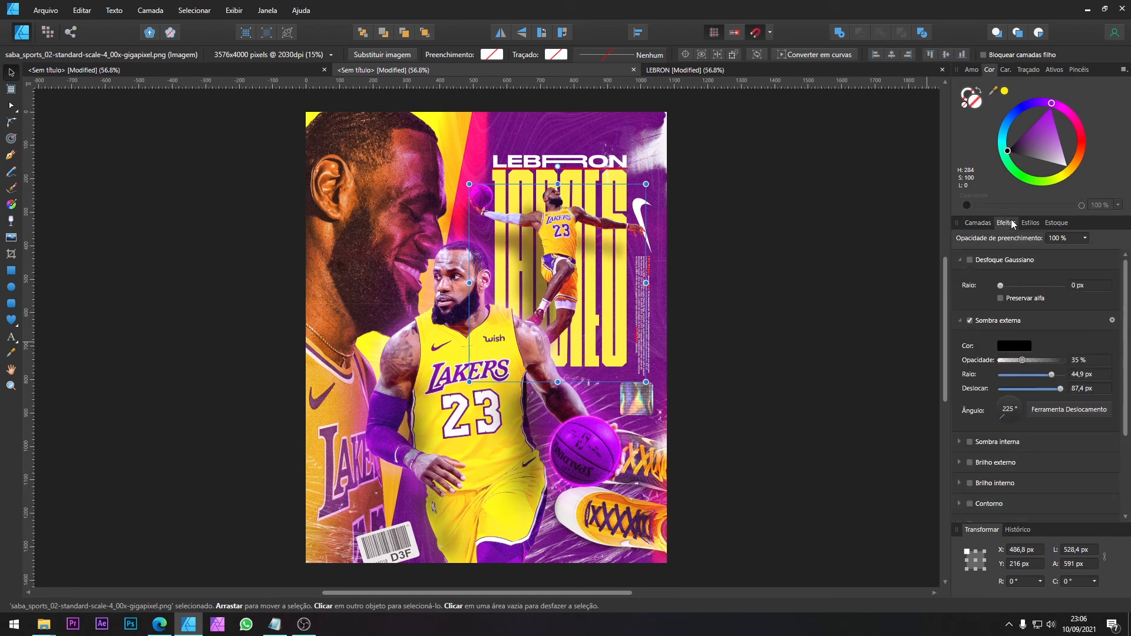
pyautogui.click(998, 324)
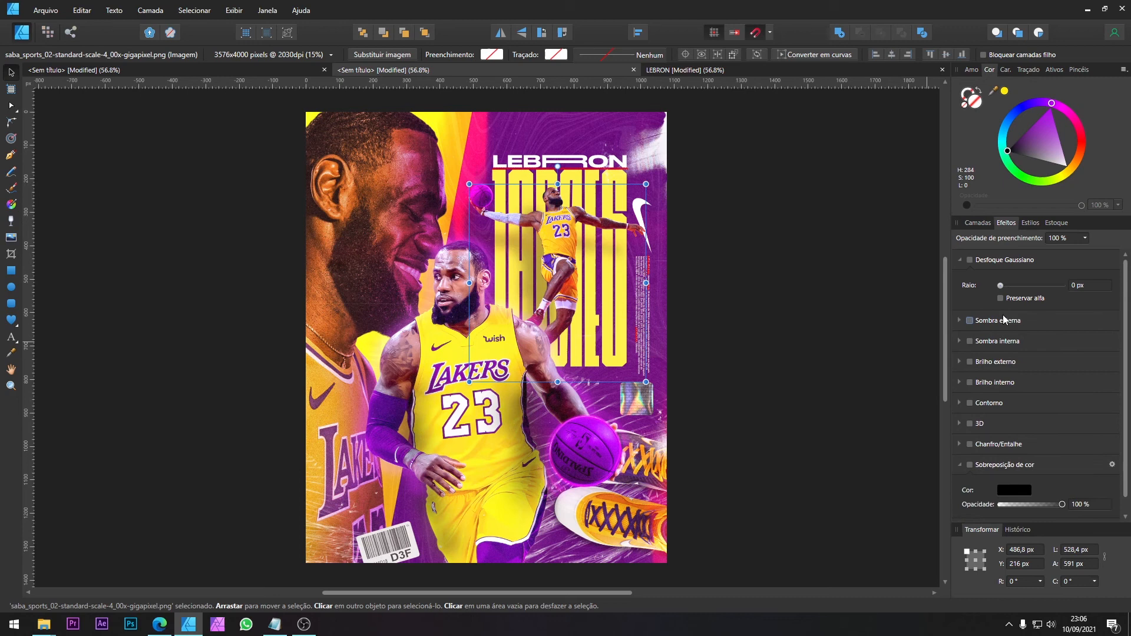
# Step: Set the leaping player's copy to the Divisão blend mode at 50% opacity
pyautogui.click(976, 224)
pyautogui.click(1057, 238)
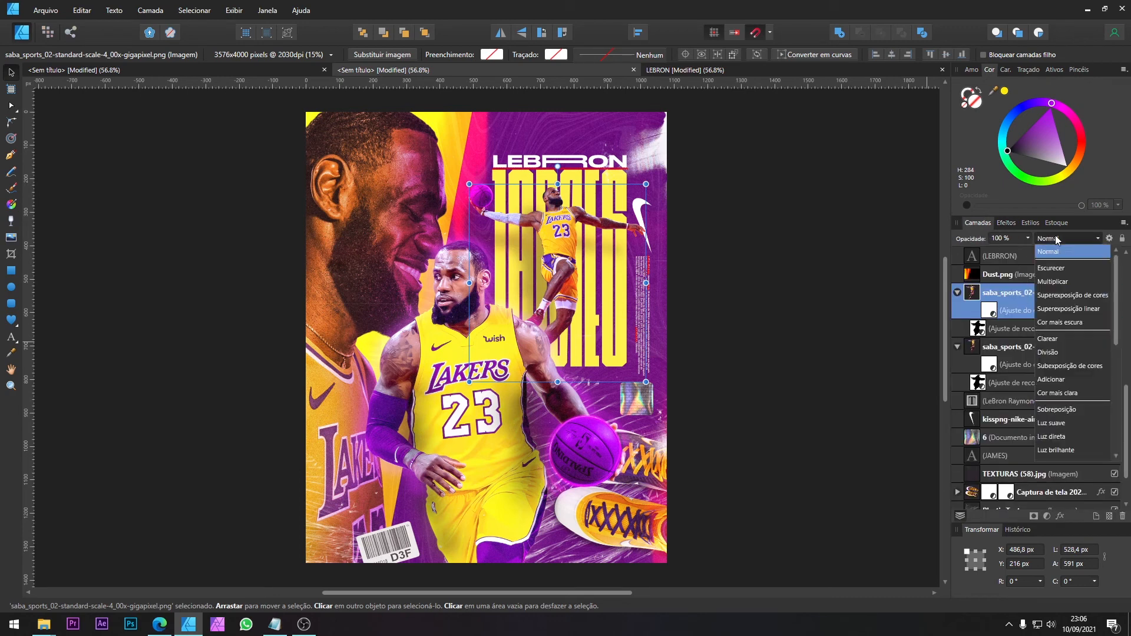
pyautogui.click(1077, 358)
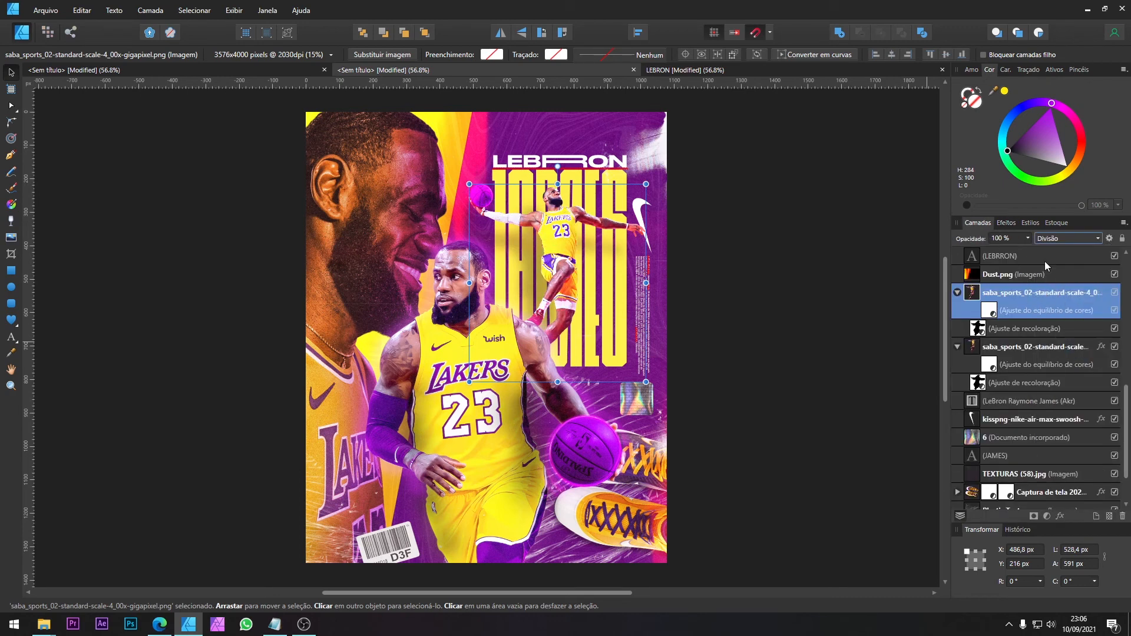
pyautogui.click(1023, 241)
pyautogui.click(991, 253)
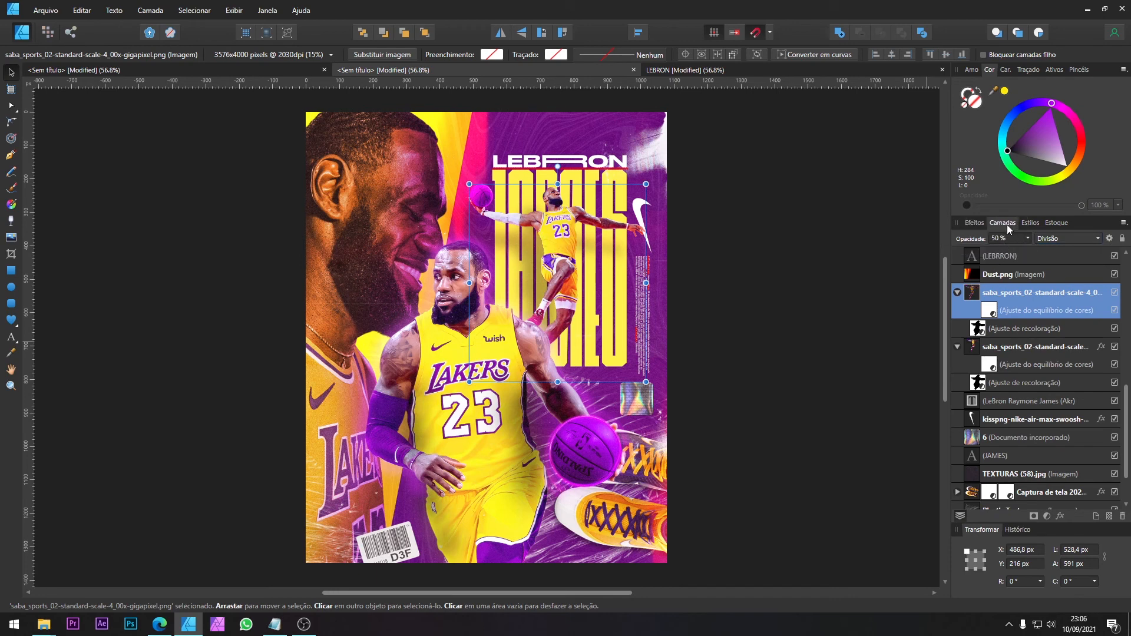
# Step: Apply a Gaussian blur with a 0.8 px radius to the leaping player's Divisão copy
pyautogui.moveTo(984, 225); pyautogui.dragTo(1009, 234)
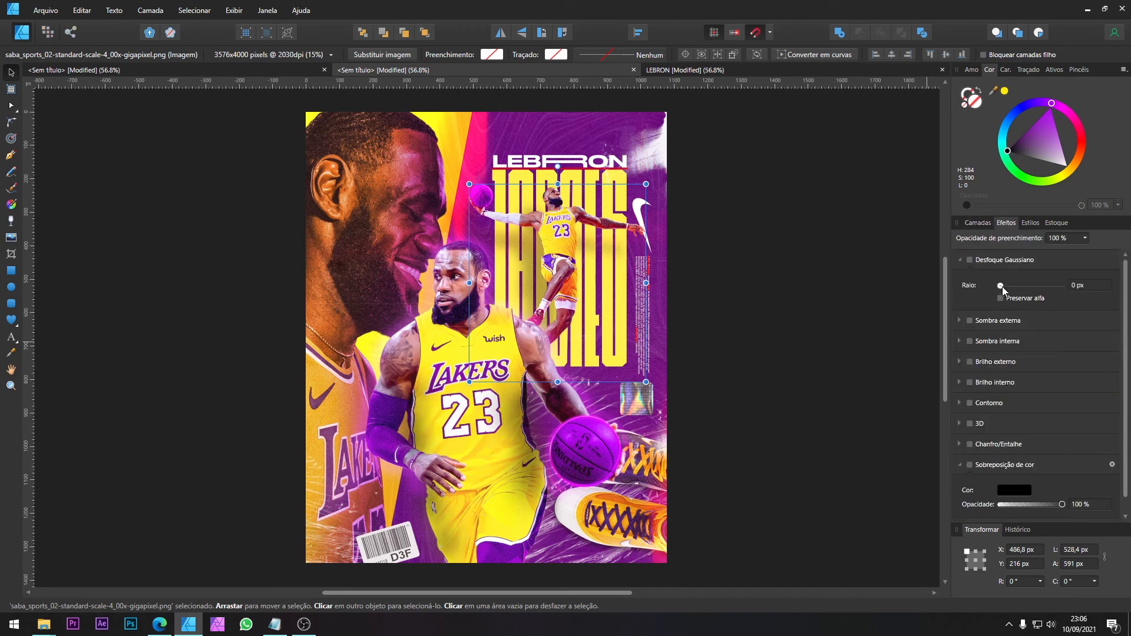
pyautogui.moveTo(1001, 285); pyautogui.dragTo(1008, 286)
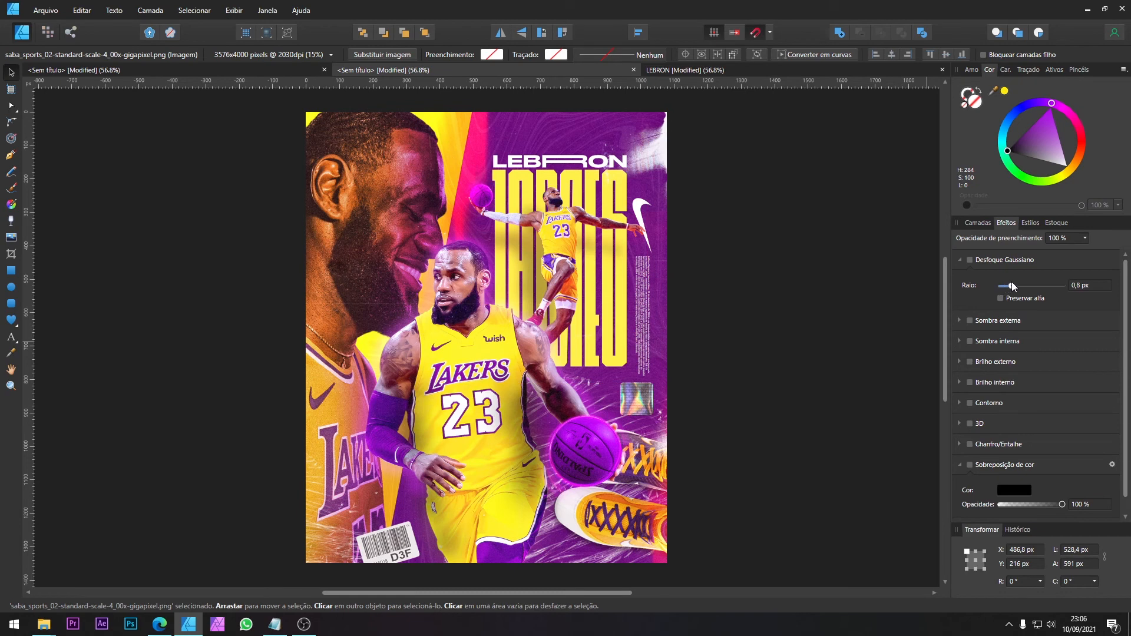
pyautogui.click(969, 222)
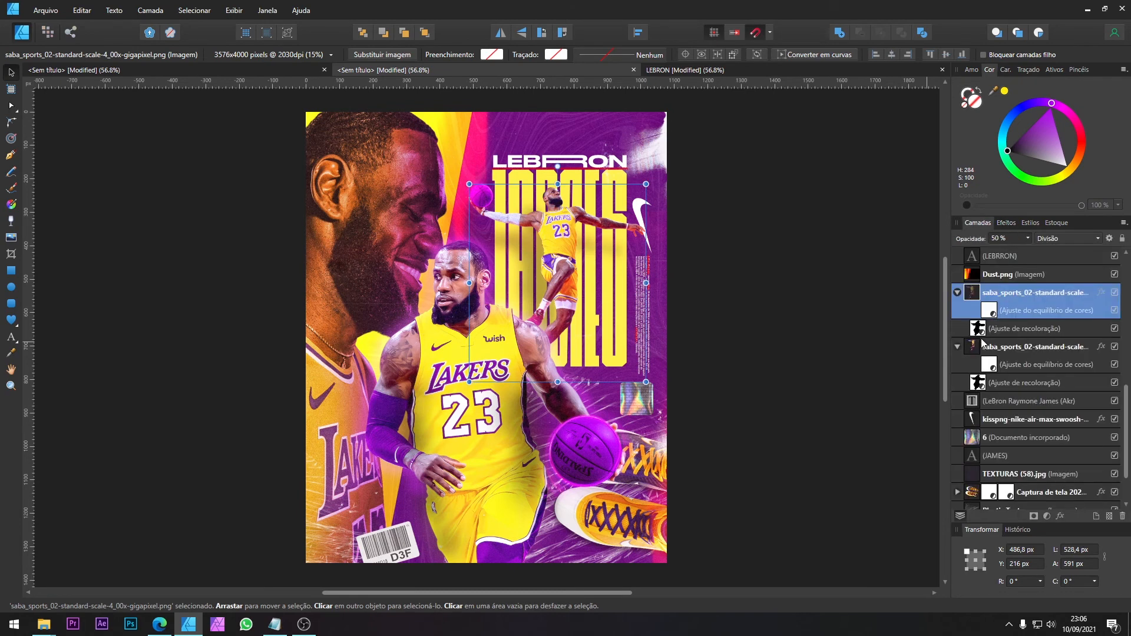
# Step: Duplicate the leaping player's blurred copy and try to place the duplicate beneath the original player layer
pyautogui.hotkey('ctrl', 'j')
pyautogui.moveTo(973, 294); pyautogui.dragTo(967, 359)
pyautogui.hotkey('ctrl', 'z')
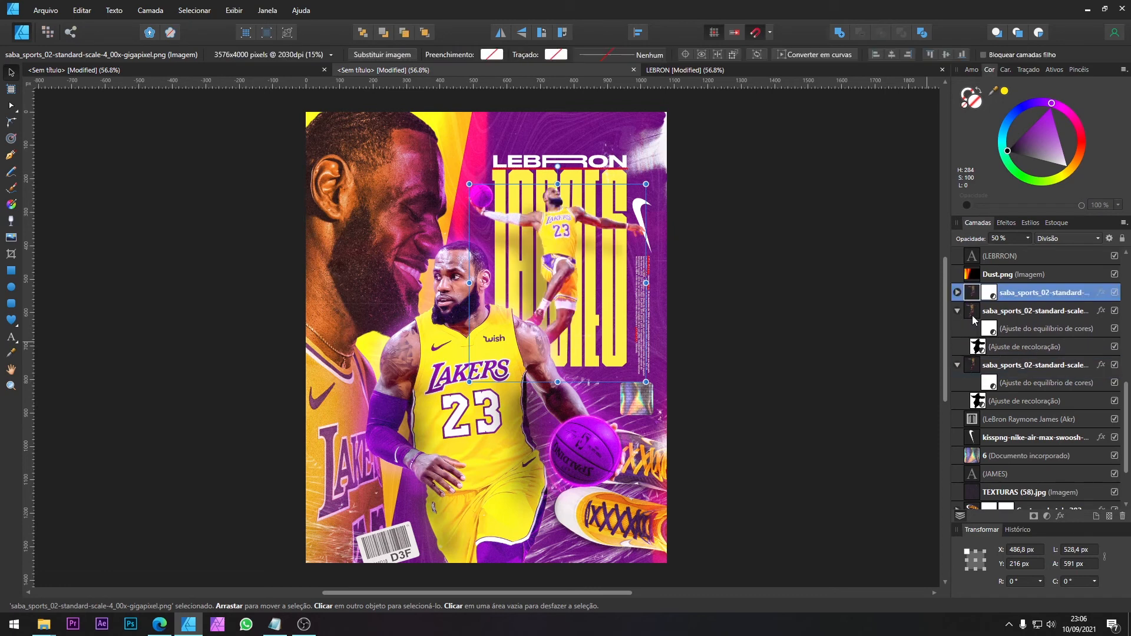
pyautogui.click(957, 311)
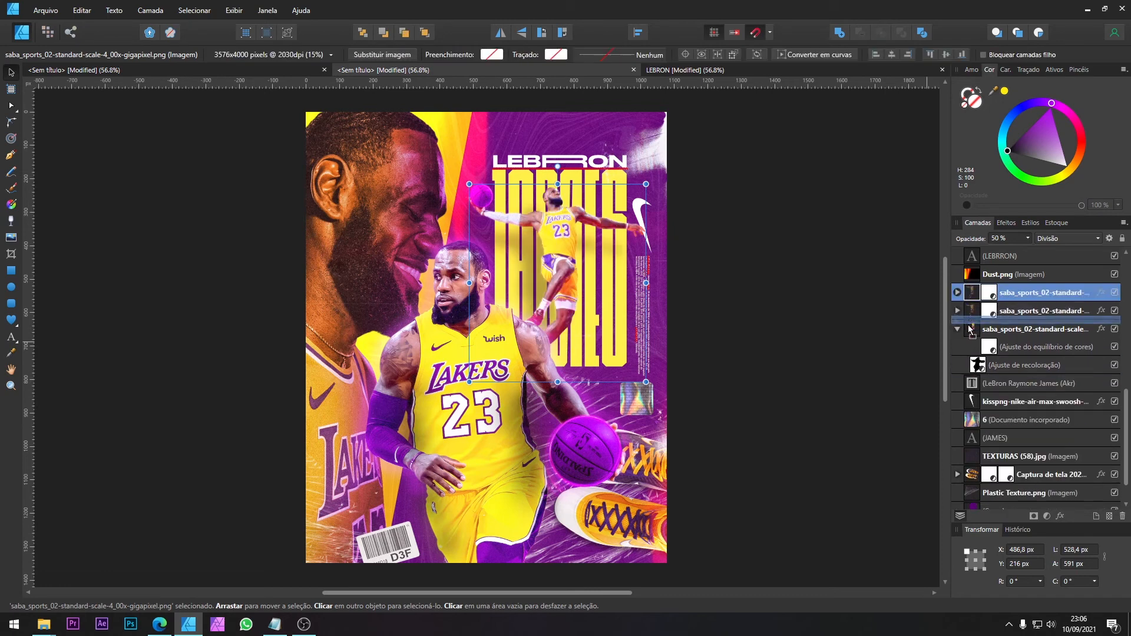
pyautogui.moveTo(965, 341); pyautogui.dragTo(967, 364)
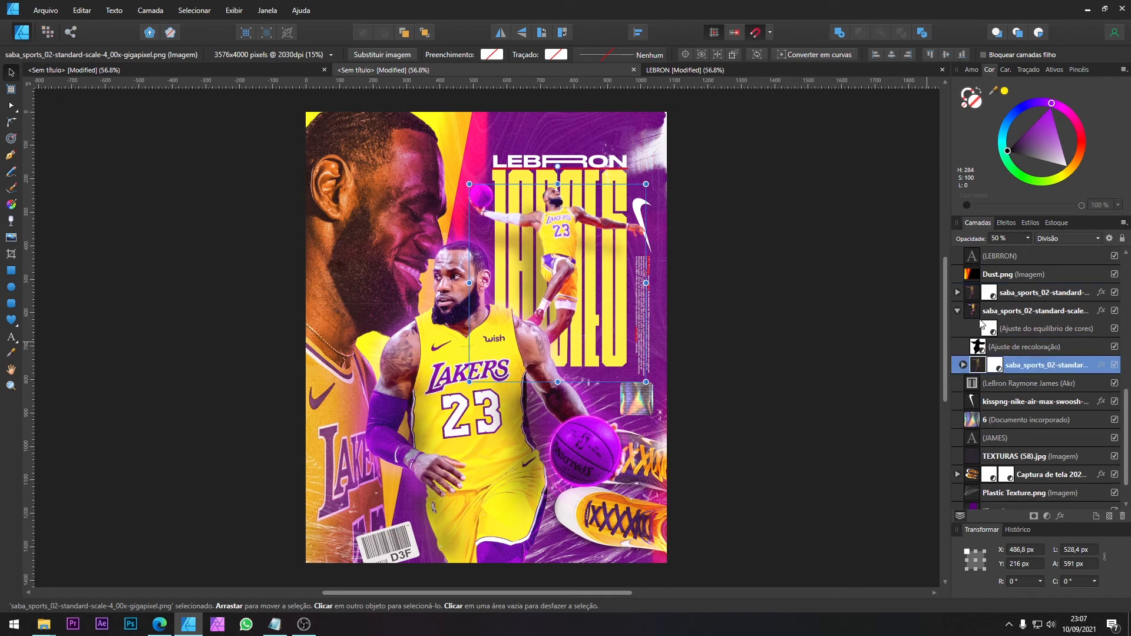
# Step: Take the nested duplicate out of the original leaping player's layer and place it directly above that layer
pyautogui.click(958, 309)
pyautogui.click(957, 311)
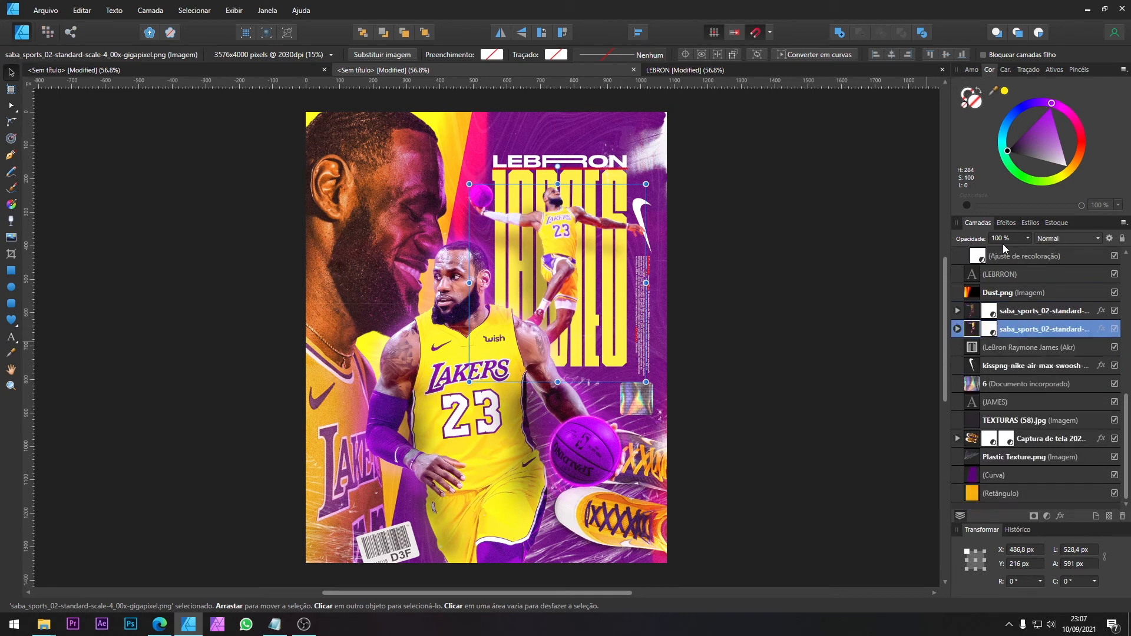
pyautogui.click(1007, 224)
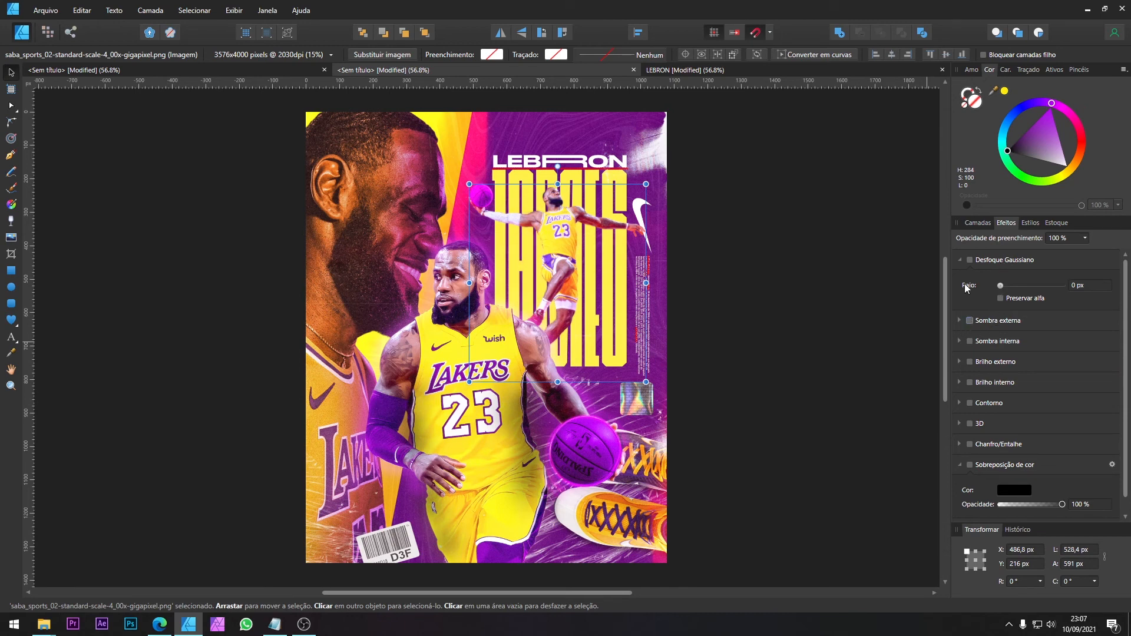
pyautogui.click(975, 222)
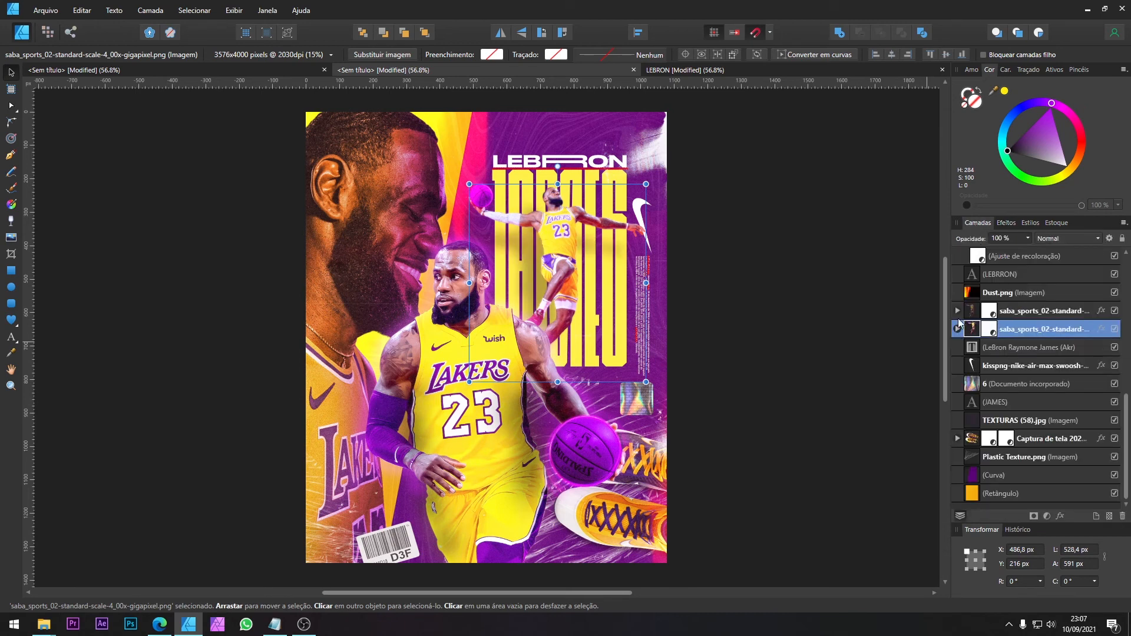
pyautogui.click(958, 329)
pyautogui.moveTo(978, 383); pyautogui.dragTo(956, 315)
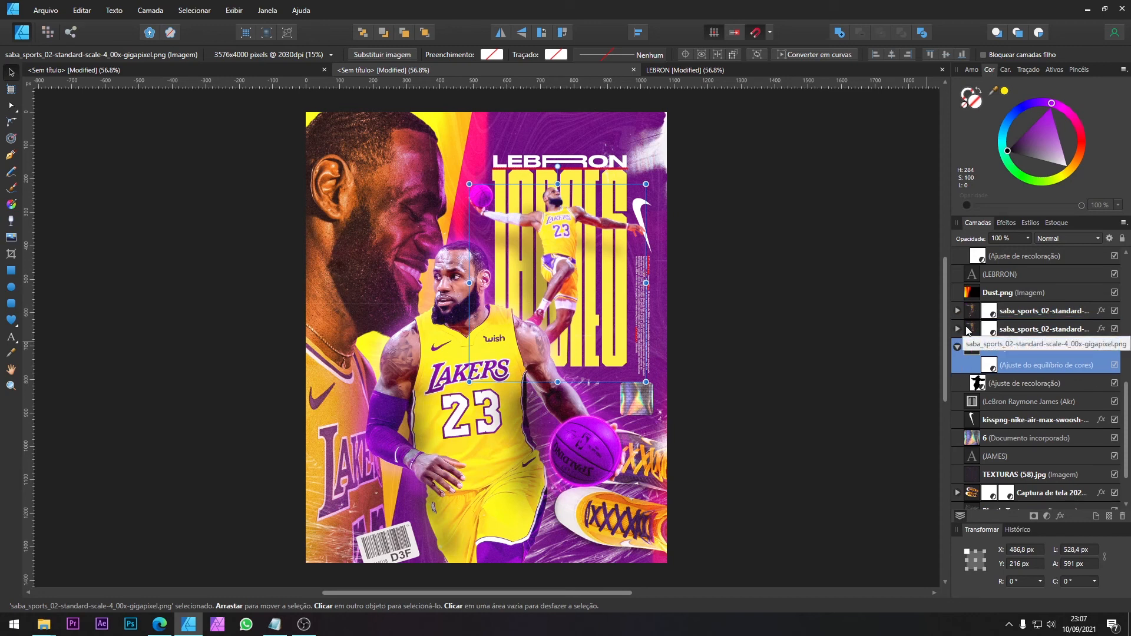
# Step: Check the leaping player layers' effects and turn off the Gaussian blur on the original player layer
pyautogui.click(1007, 222)
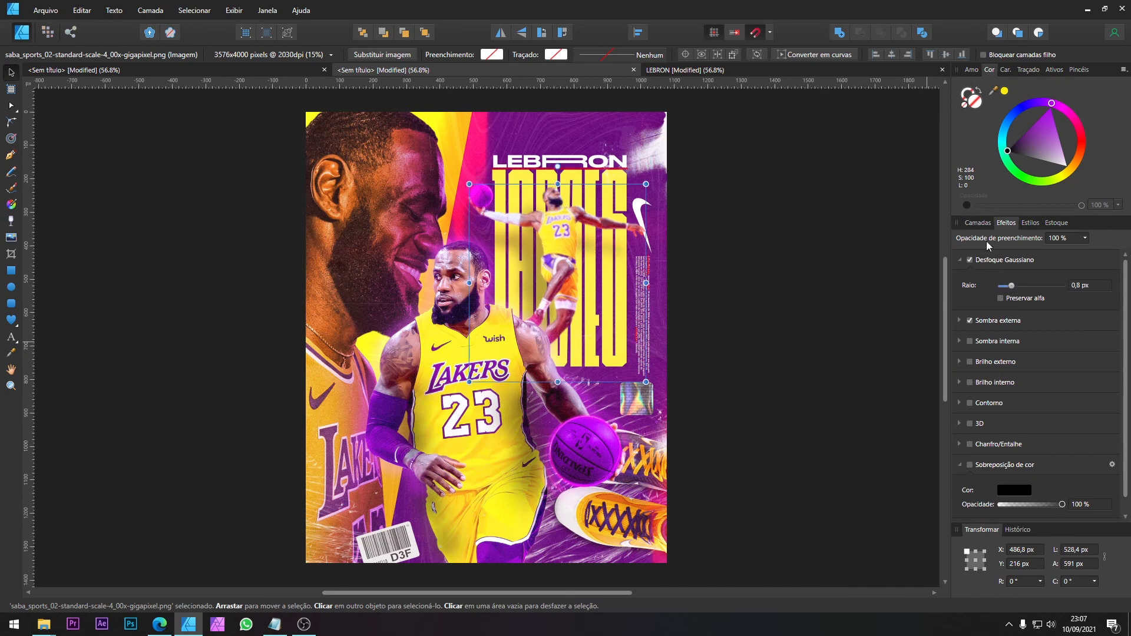
pyautogui.click(978, 223)
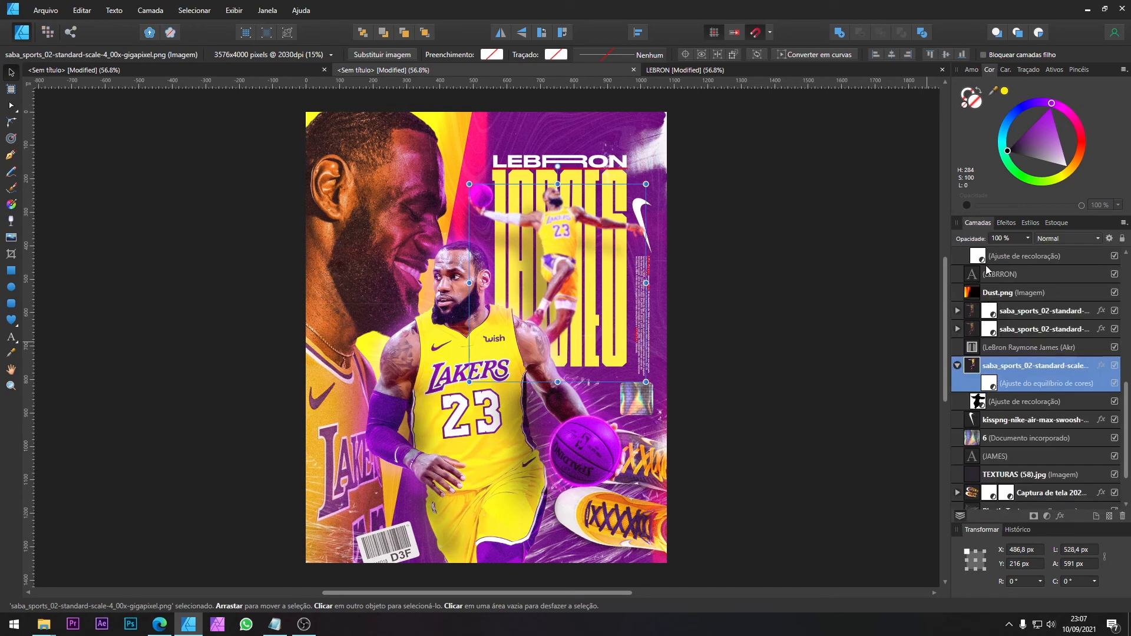
pyautogui.click(1009, 367)
pyautogui.click(1006, 224)
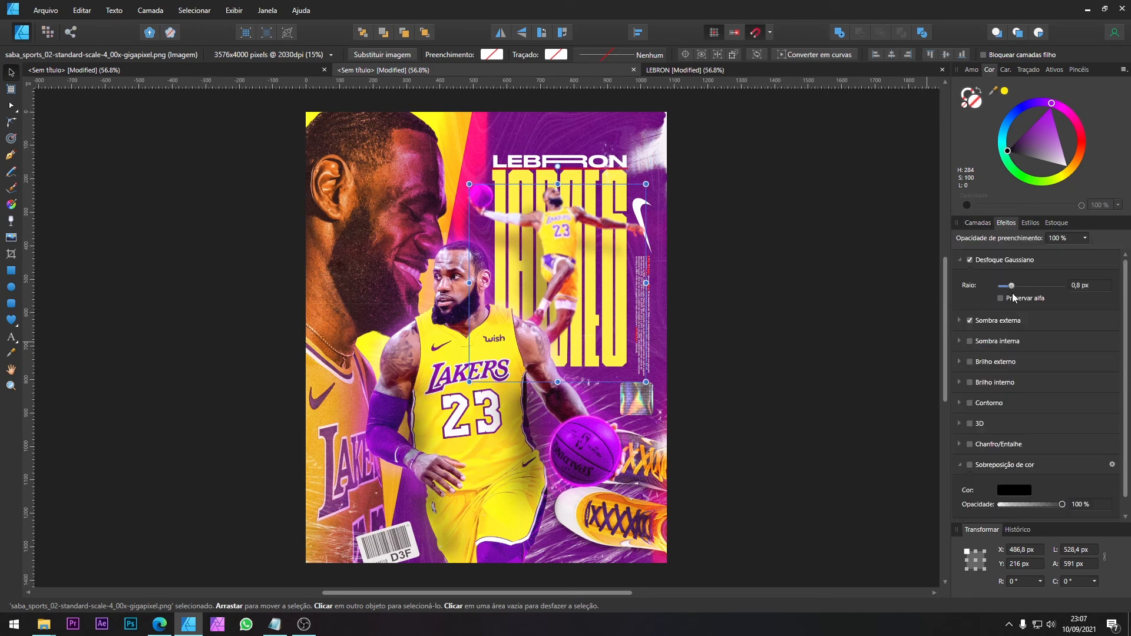
pyautogui.click(984, 321)
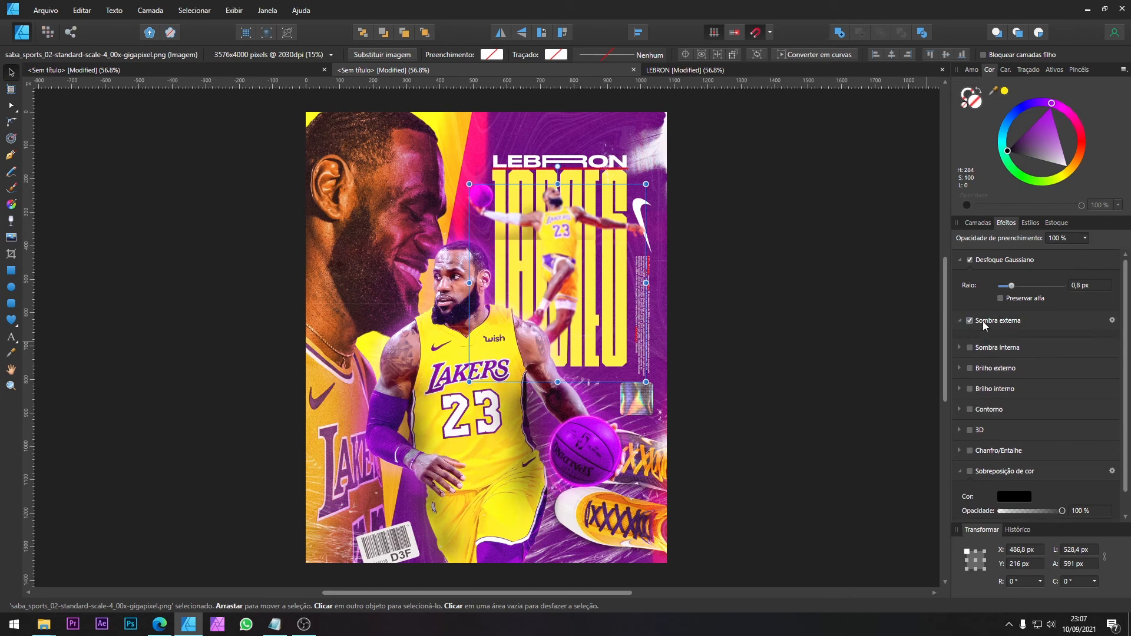
pyautogui.click(999, 261)
pyautogui.click(979, 223)
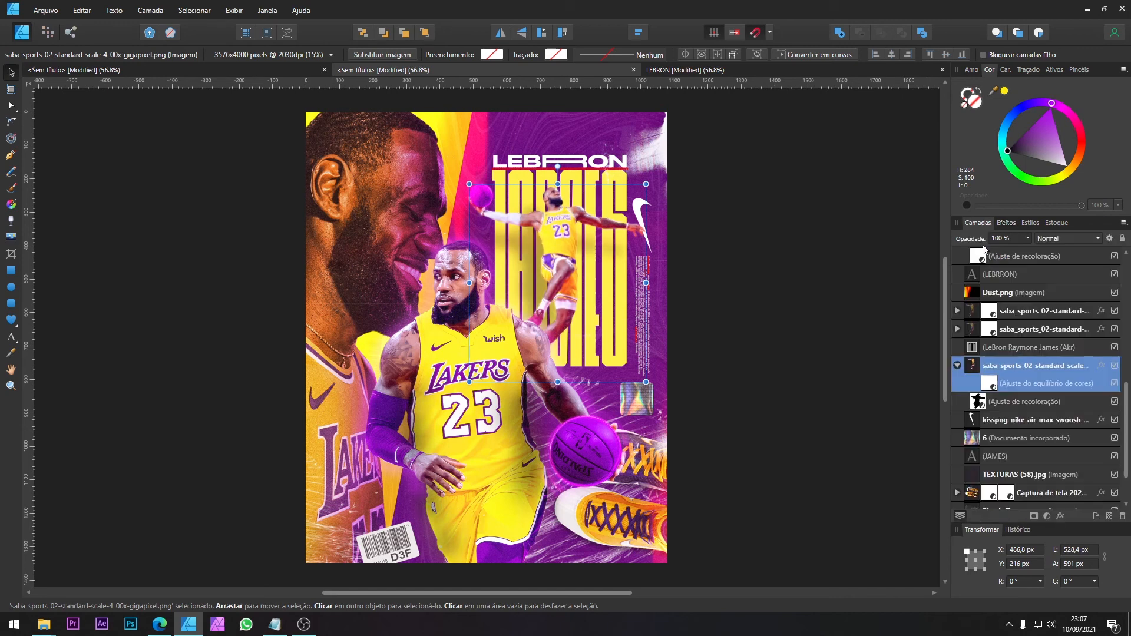
# Step: Move the second blurred copy down the layer stack until it sits beneath the original leaping player
pyautogui.click(1012, 332)
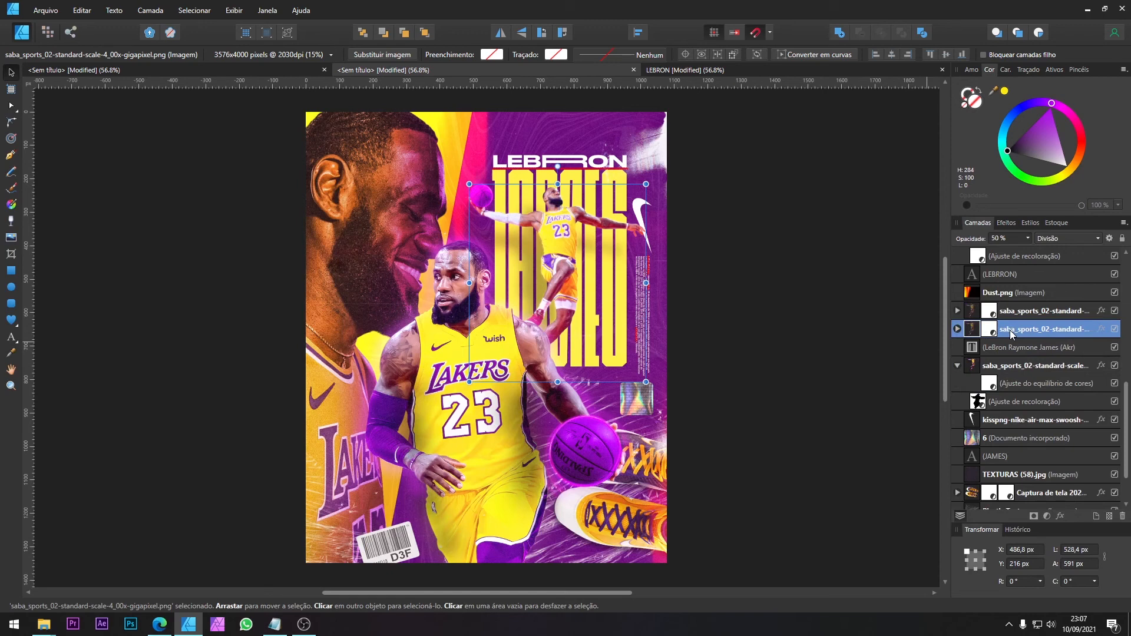
pyautogui.hotkey('ctrl', '[')
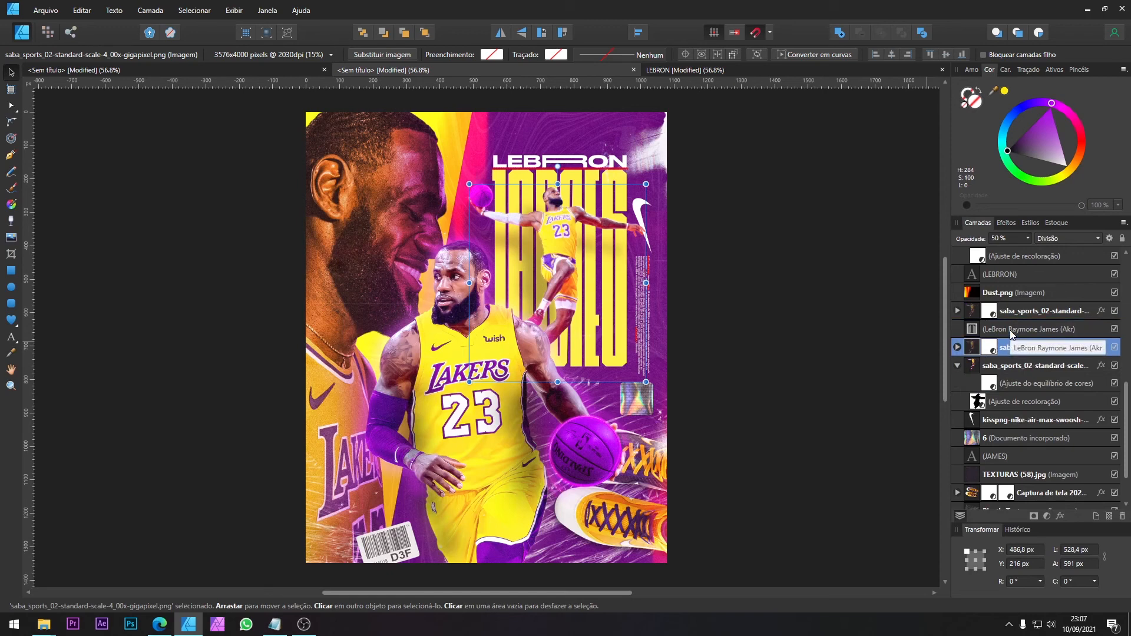
pyautogui.hotkey('ctrl', '[')
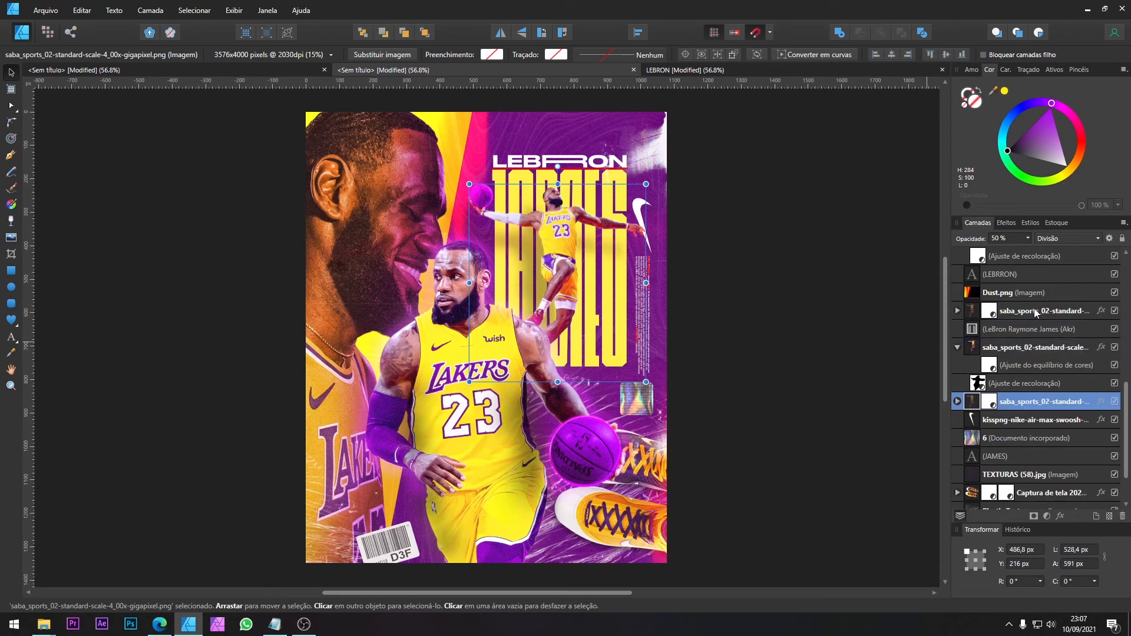
# Step: Slightly raise the Gaussian blur radius of the copy beneath the original leaping player
pyautogui.click(1006, 223)
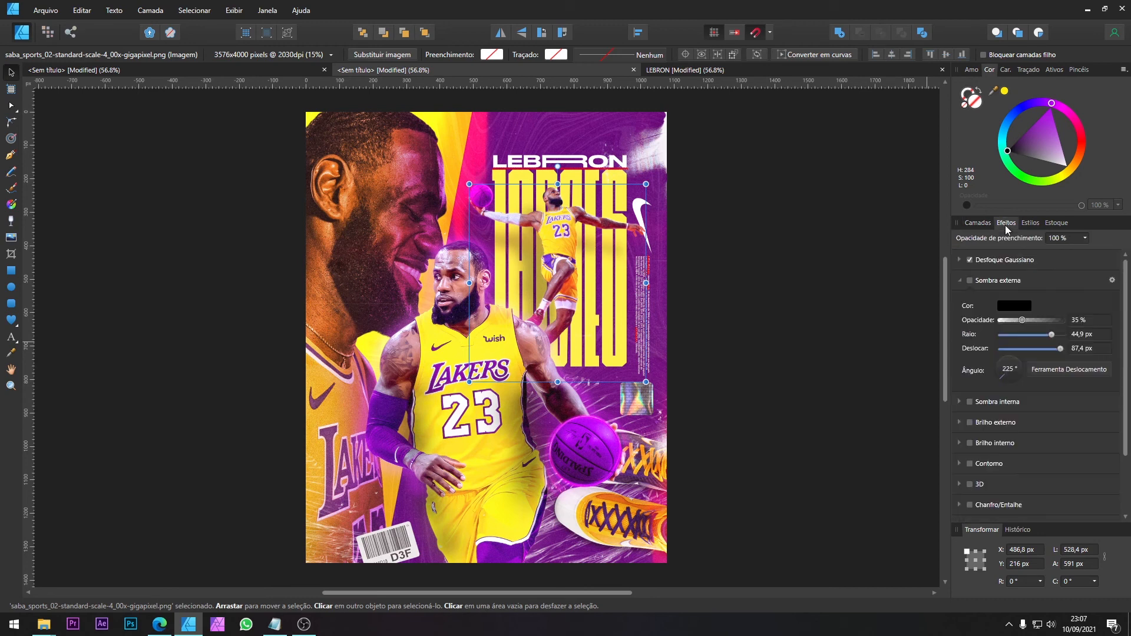
pyautogui.click(964, 260)
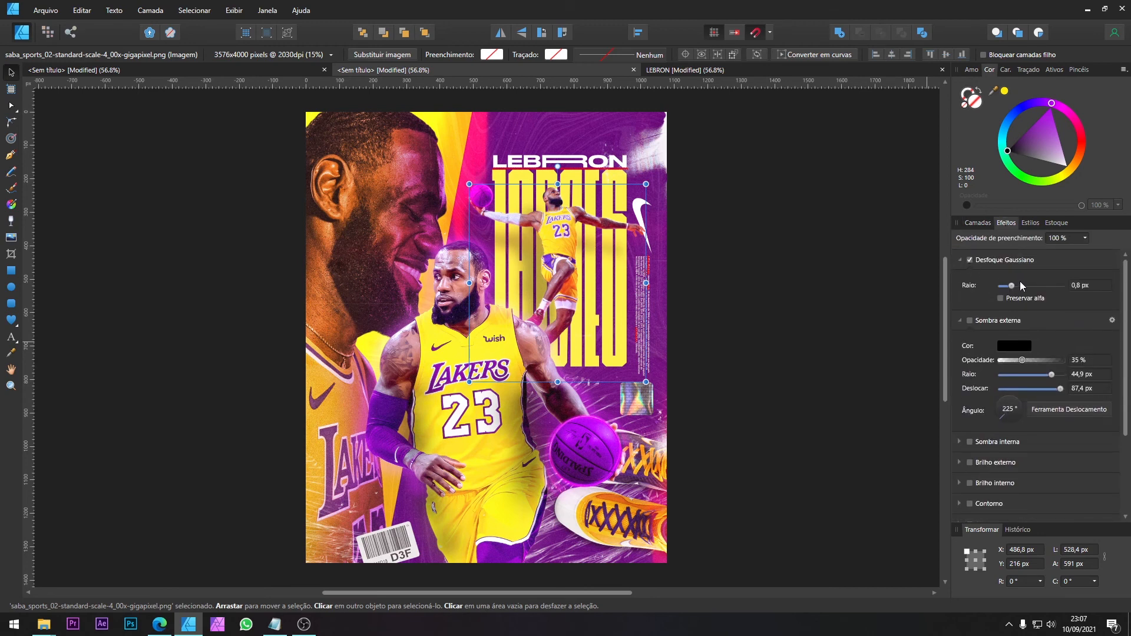
pyautogui.moveTo(1020, 283); pyautogui.dragTo(1017, 286)
pyautogui.click(978, 223)
pyautogui.click(958, 347)
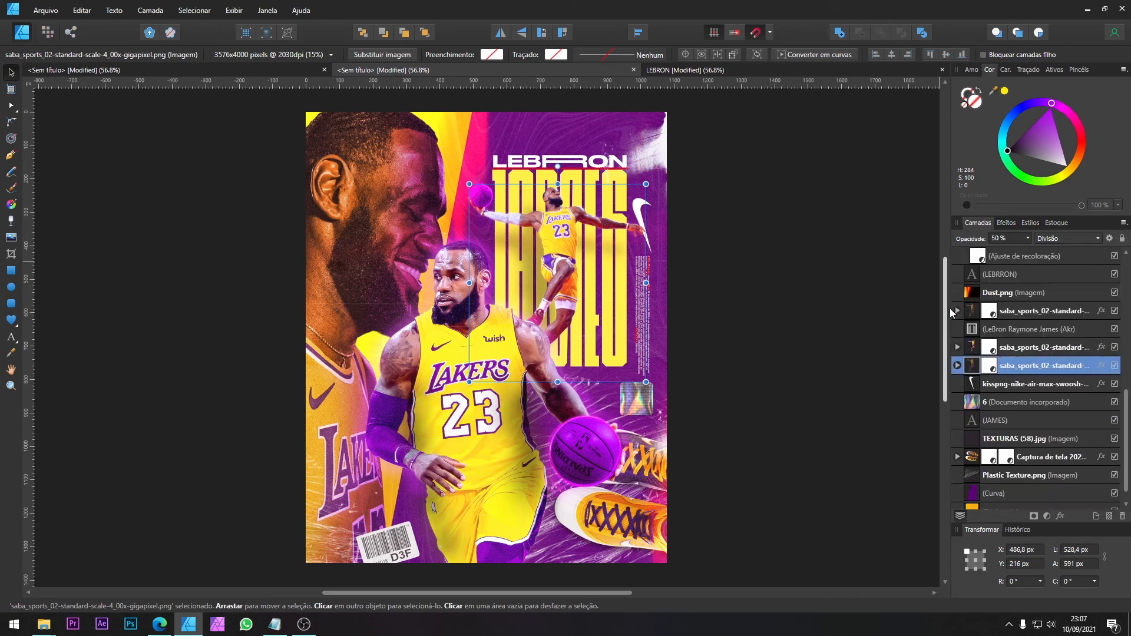
# Step: Move the small vertical text block's layer beneath all three leaping player layers
pyautogui.click(958, 311)
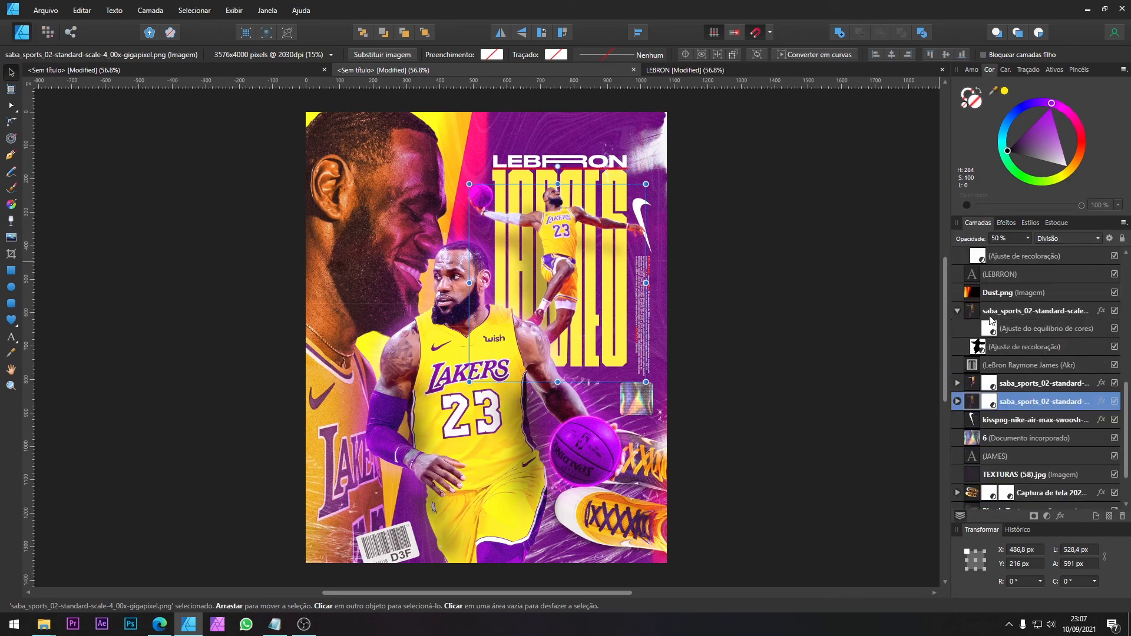
pyautogui.click(957, 311)
pyautogui.click(1017, 329)
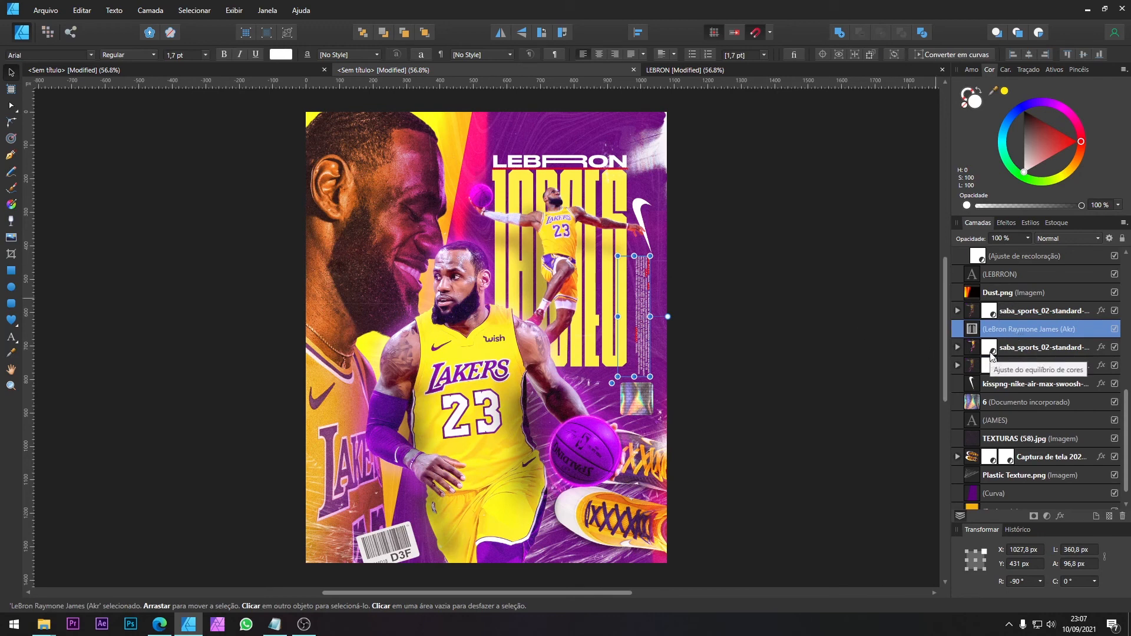
pyautogui.hotkey('ctrl', '[')
pyautogui.hotkey('ctrl', '[')
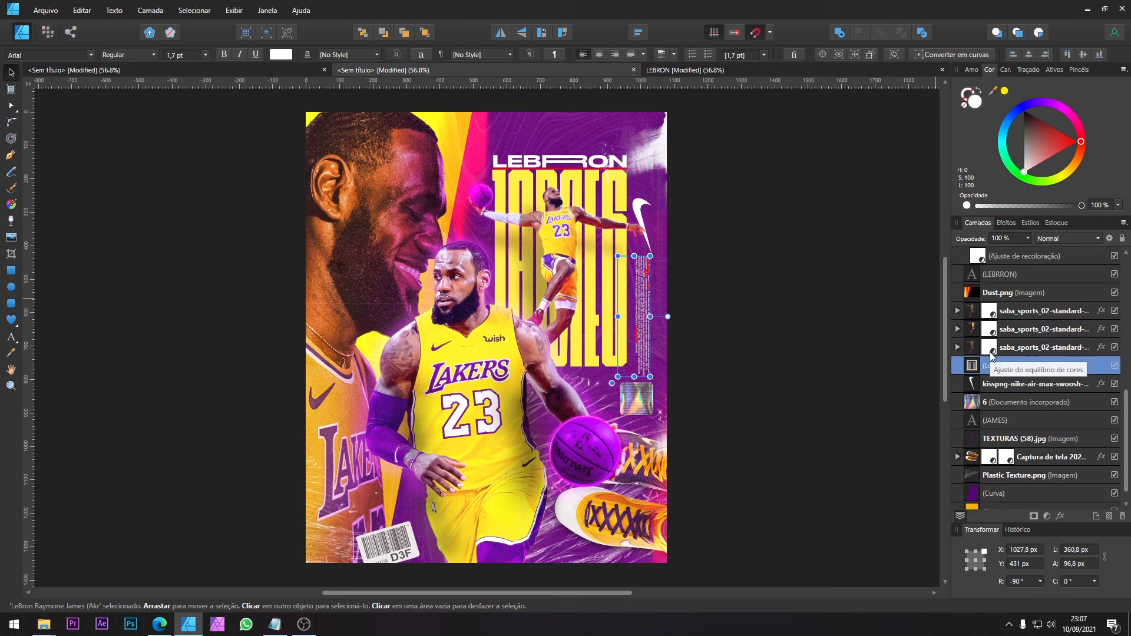
# Step: Toggle both blurred leaping player copies off and on to compare the poster with and without the glow
pyautogui.click(1032, 314)
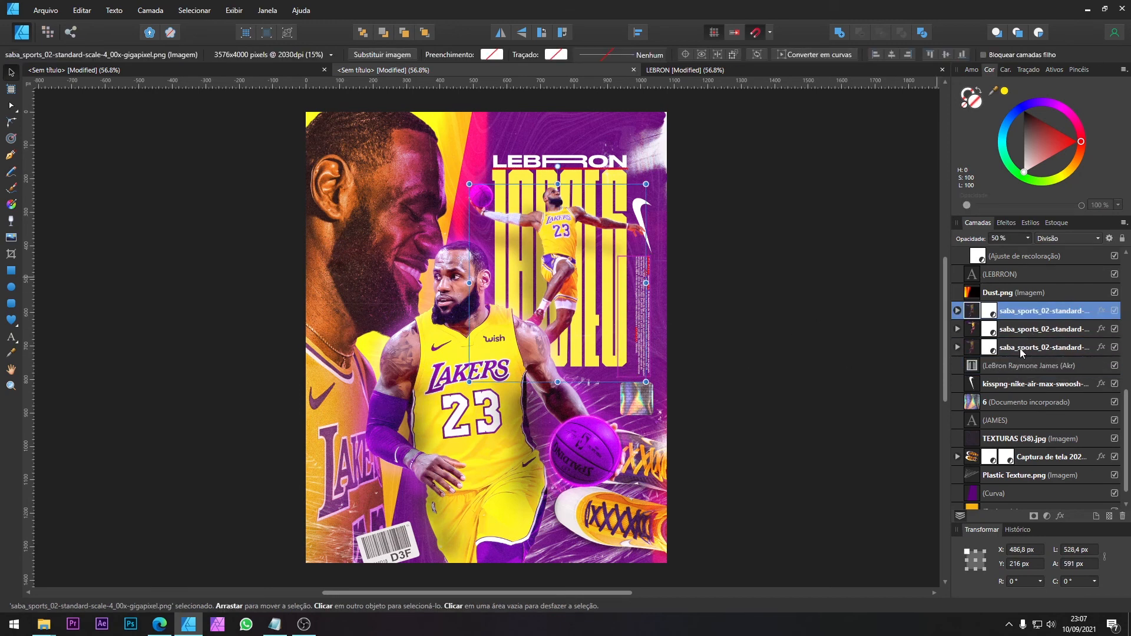
pyautogui.keyDown('ctrl'); pyautogui.click(1020, 348); pyautogui.keyUp('ctrl')
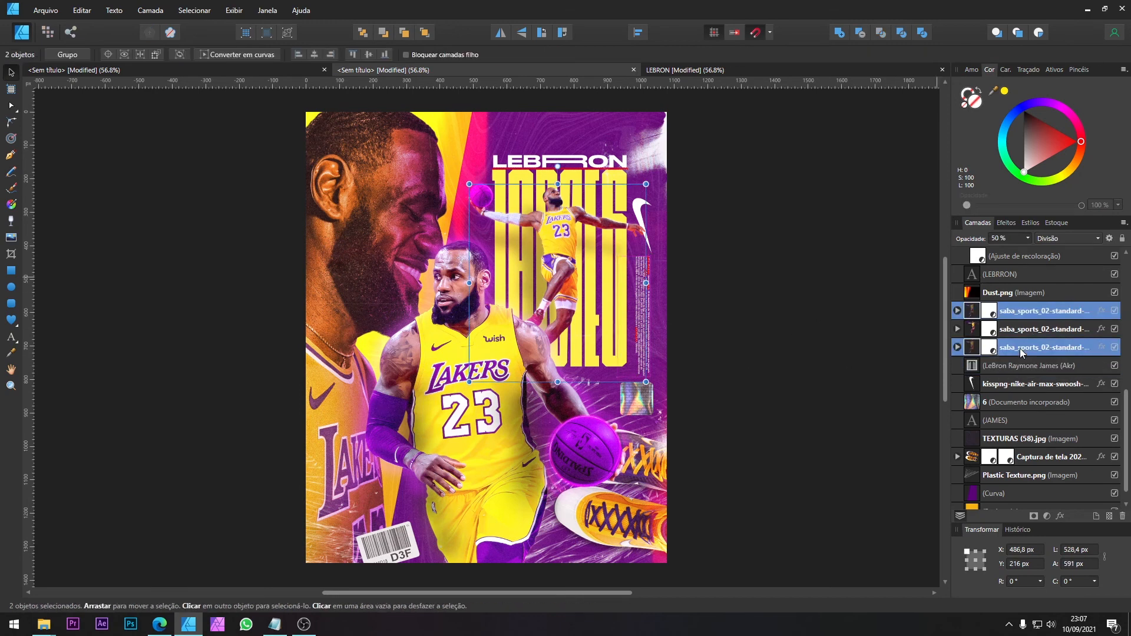
pyautogui.click(1007, 222)
pyautogui.click(978, 223)
pyautogui.click(1114, 310)
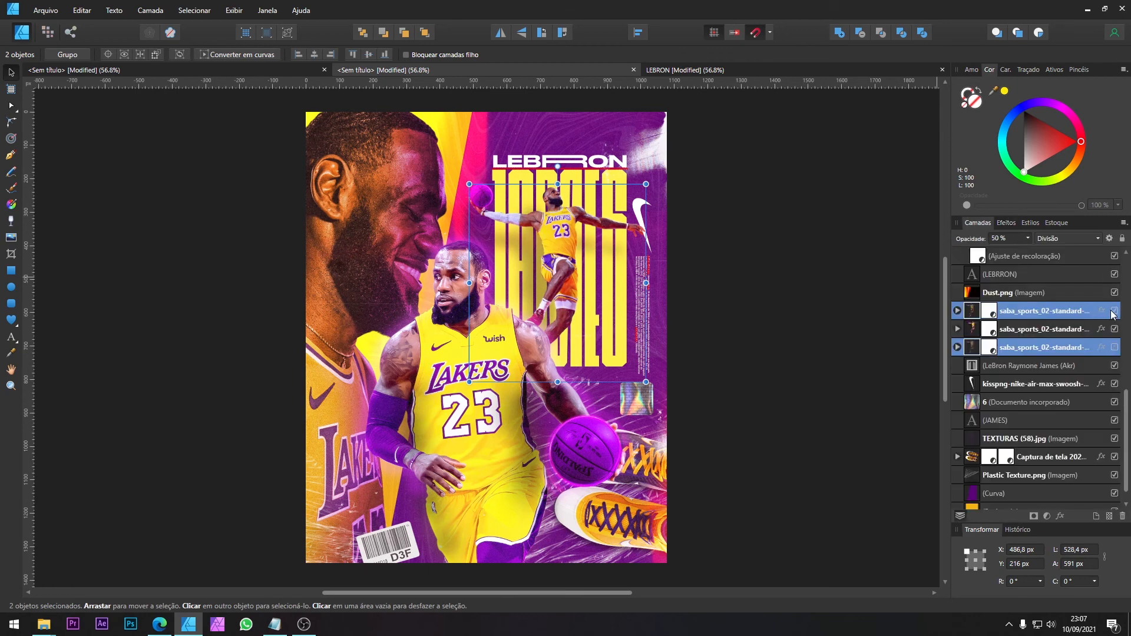
pyautogui.click(1113, 313)
pyautogui.click(1113, 313)
pyautogui.click(1113, 314)
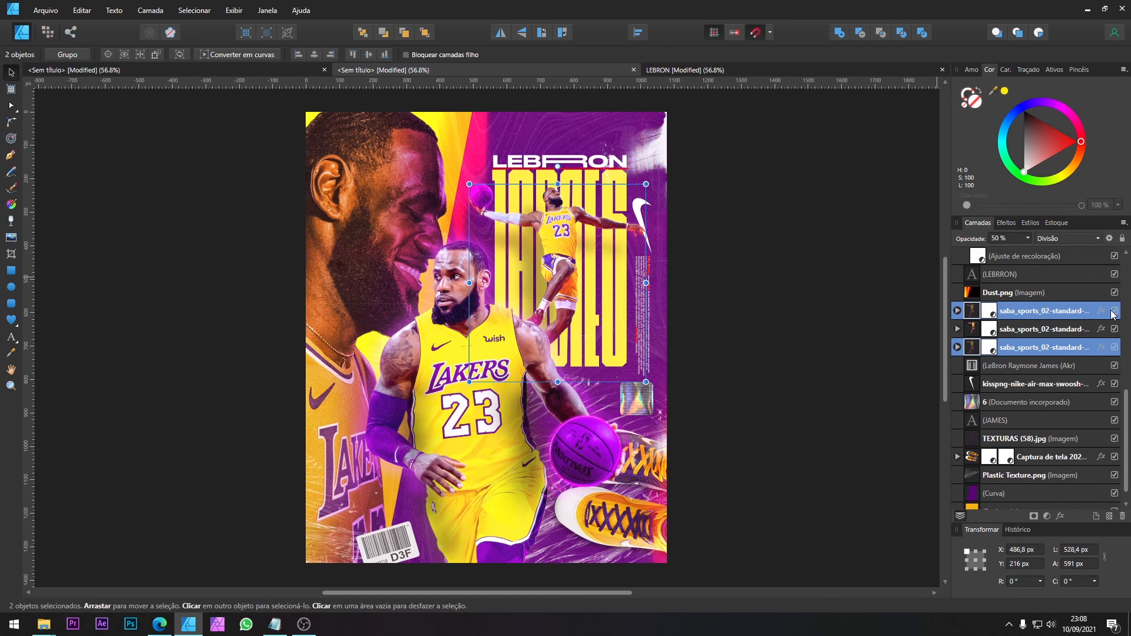
pyautogui.click(1113, 312)
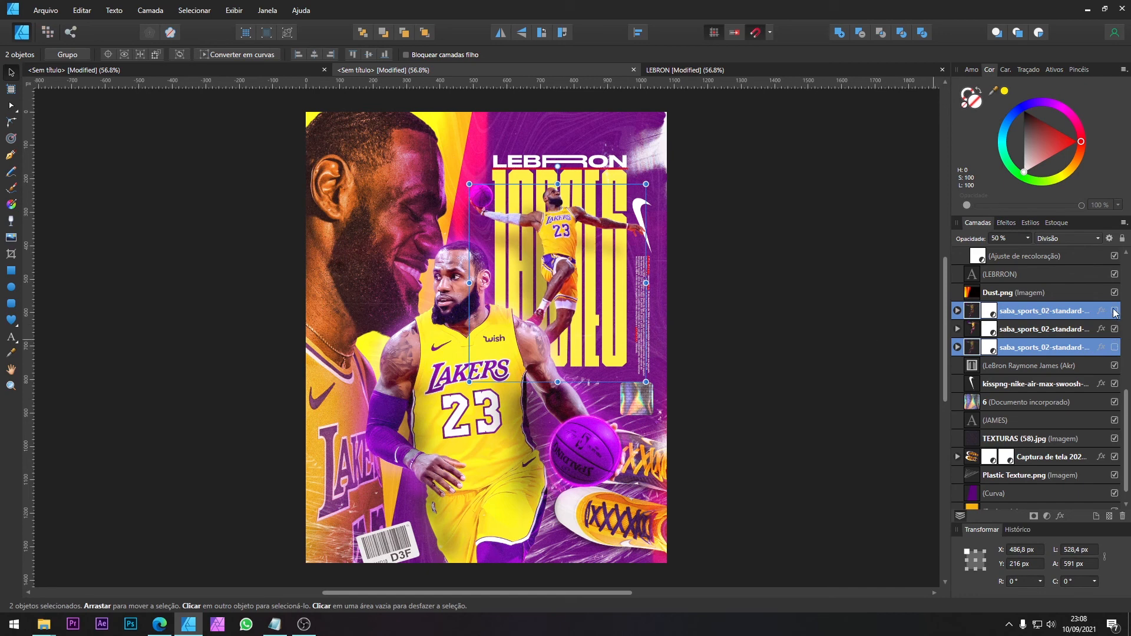
pyautogui.click(1115, 312)
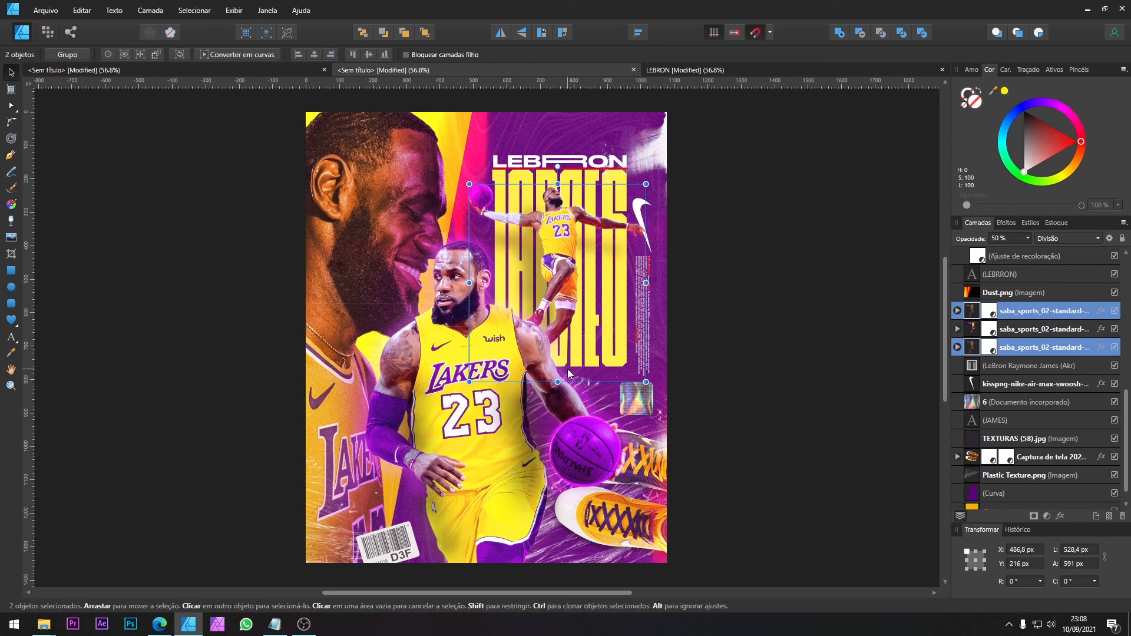
# Step: Review the source cutouts and textures in the assets document, including the barcode sticker and ring, and return to the poster
pyautogui.click(584, 437)
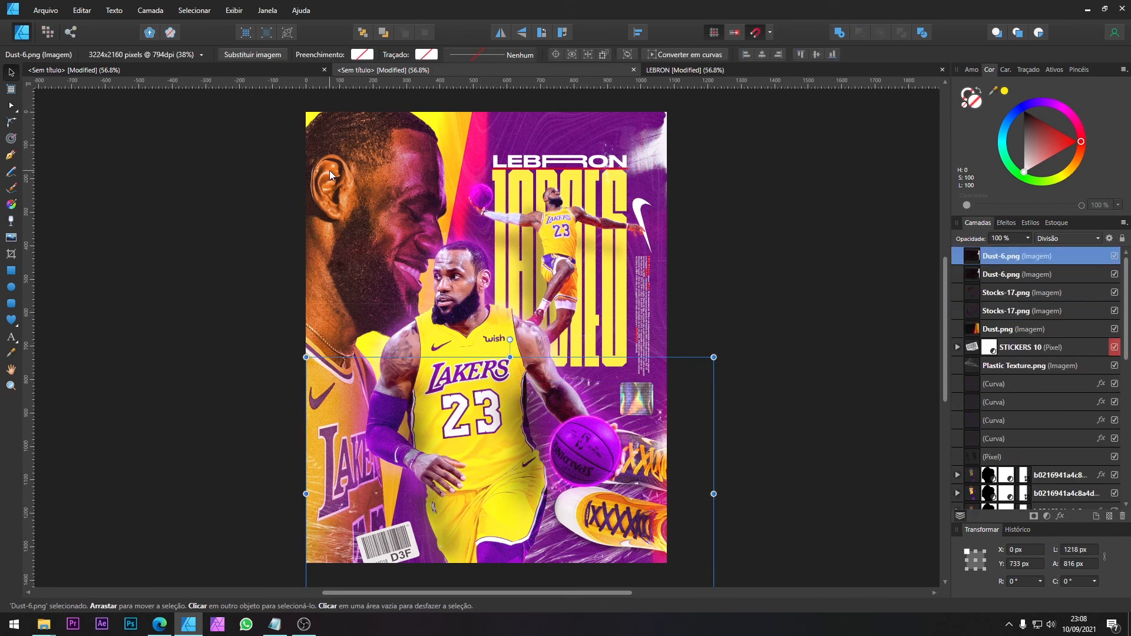
pyautogui.click(163, 73)
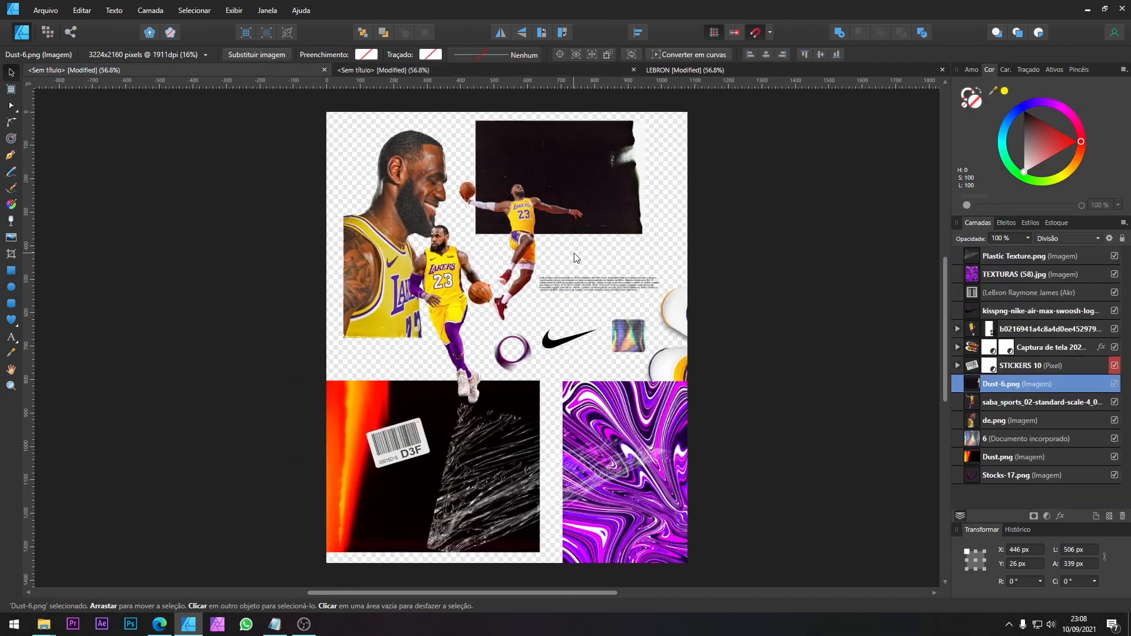
pyautogui.moveTo(386, 440); pyautogui.dragTo(375, 458)
pyautogui.moveTo(460, 383); pyautogui.dragTo(398, 343)
pyautogui.moveTo(509, 467); pyautogui.dragTo(441, 455)
pyautogui.click(430, 72)
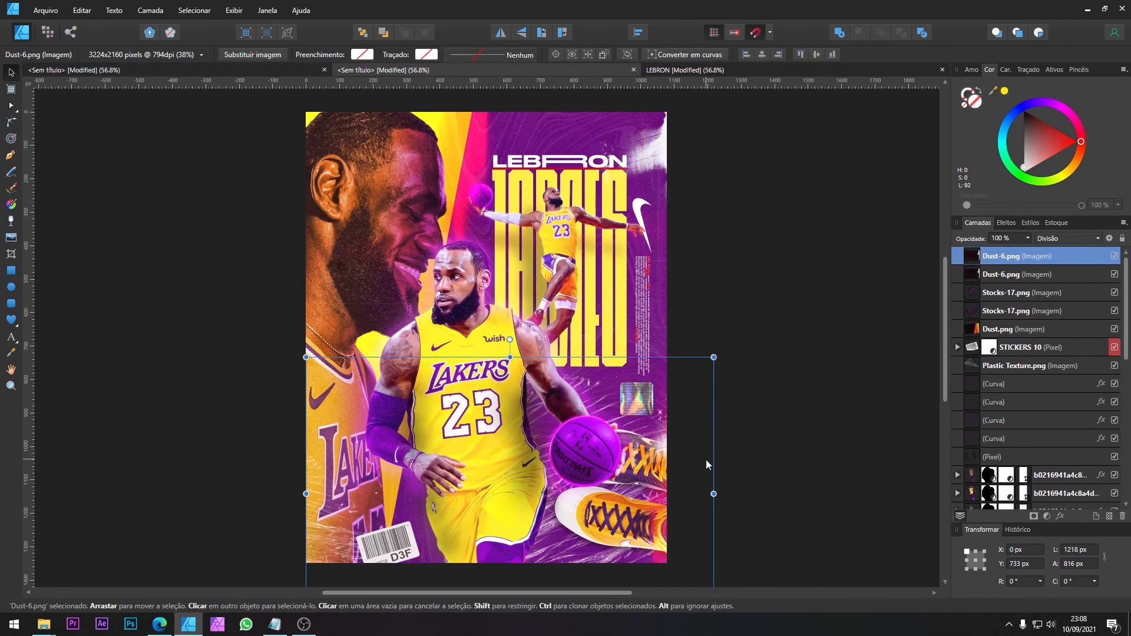
# Step: Rotate the lower plastic texture behind the shoes to 116.5° and reposition it over the poster's lower-right area
pyautogui.scroll(-5, 1017, 495)
pyautogui.click(1018, 474)
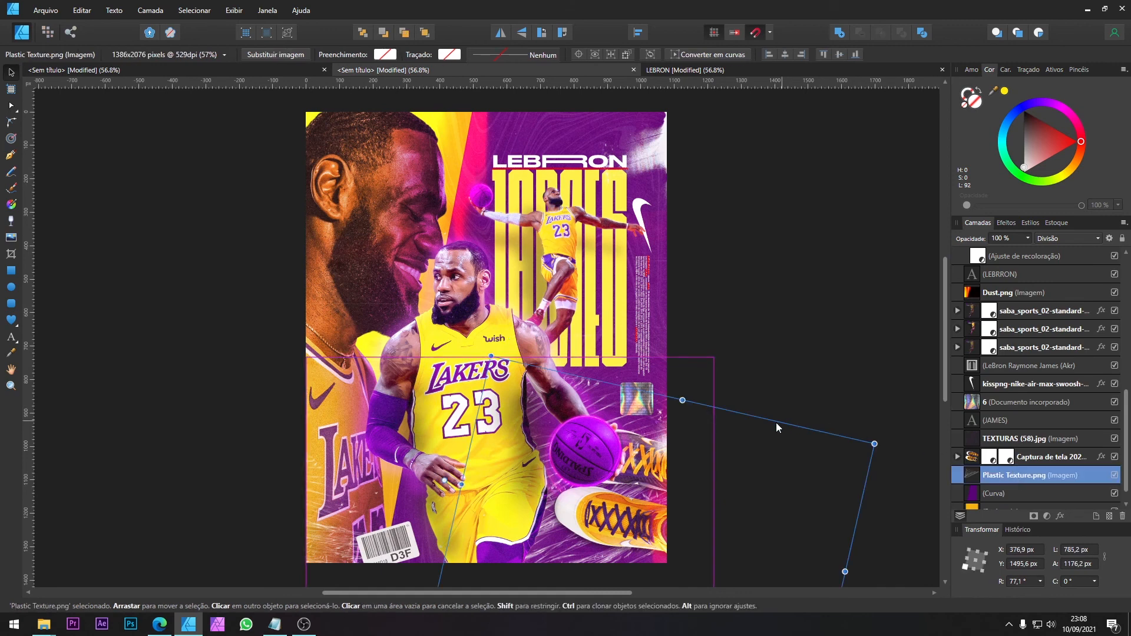
pyautogui.scroll(-2, 760, 448)
pyautogui.scroll(-1, 642, 450)
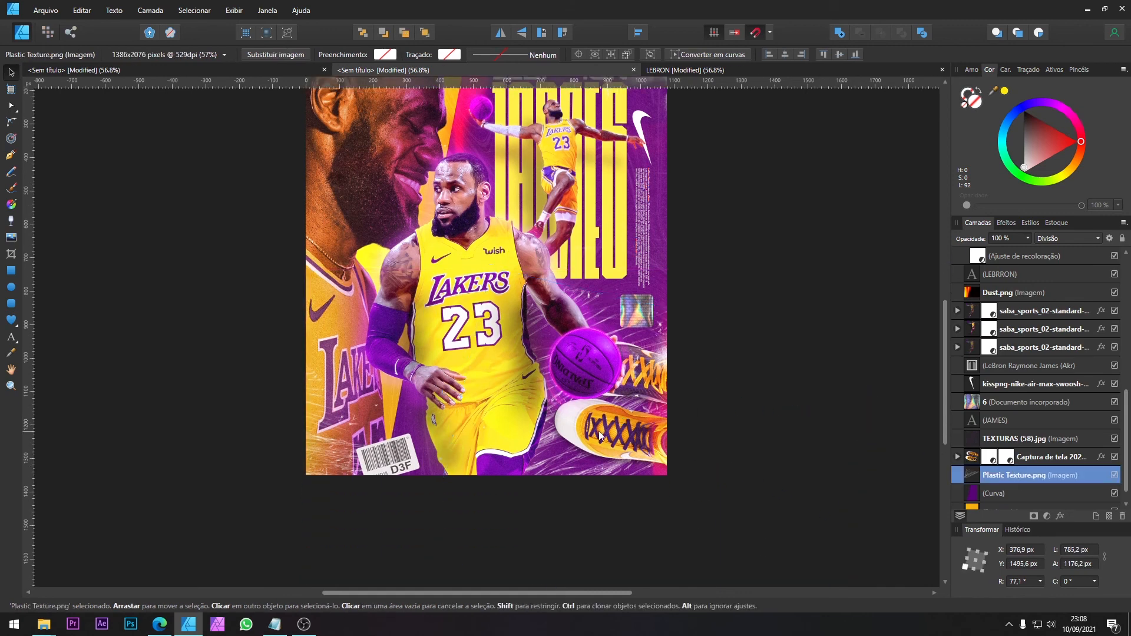
pyautogui.moveTo(443, 396); pyautogui.dragTo(437, 543)
pyautogui.moveTo(677, 444); pyautogui.dragTo(635, 465)
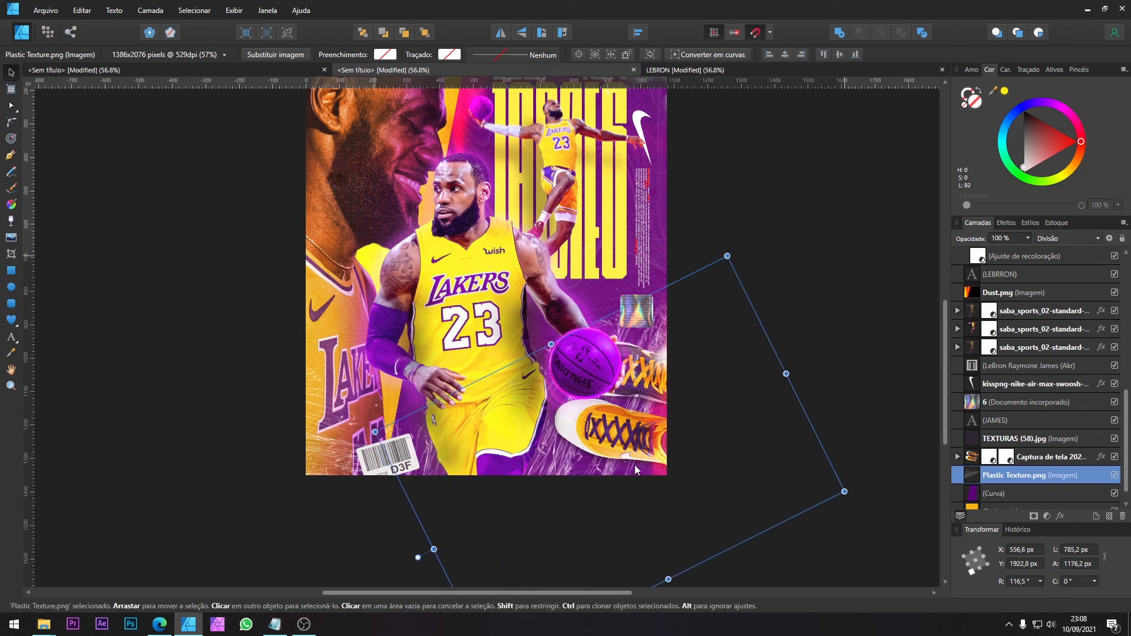
pyautogui.click(764, 218)
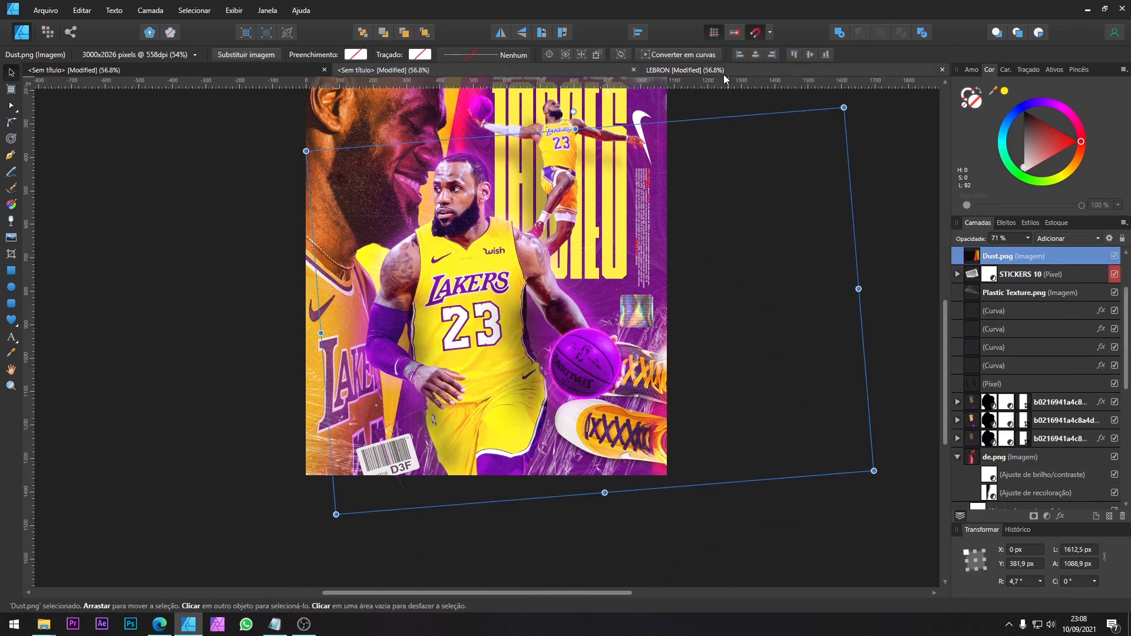
# Step: Review the ring, holographic sticker, shoes, text block and dust texture in the assets document, and compare the poster with the LEBRON reference
pyautogui.click(266, 72)
pyautogui.moveTo(526, 356)
pyautogui.mouseDown()
pyautogui.moveTo(543, 339)
pyautogui.moveTo(538, 349)
pyautogui.mouseUp()
pyautogui.click(608, 334)
pyautogui.moveTo(627, 341); pyautogui.dragTo(623, 349)
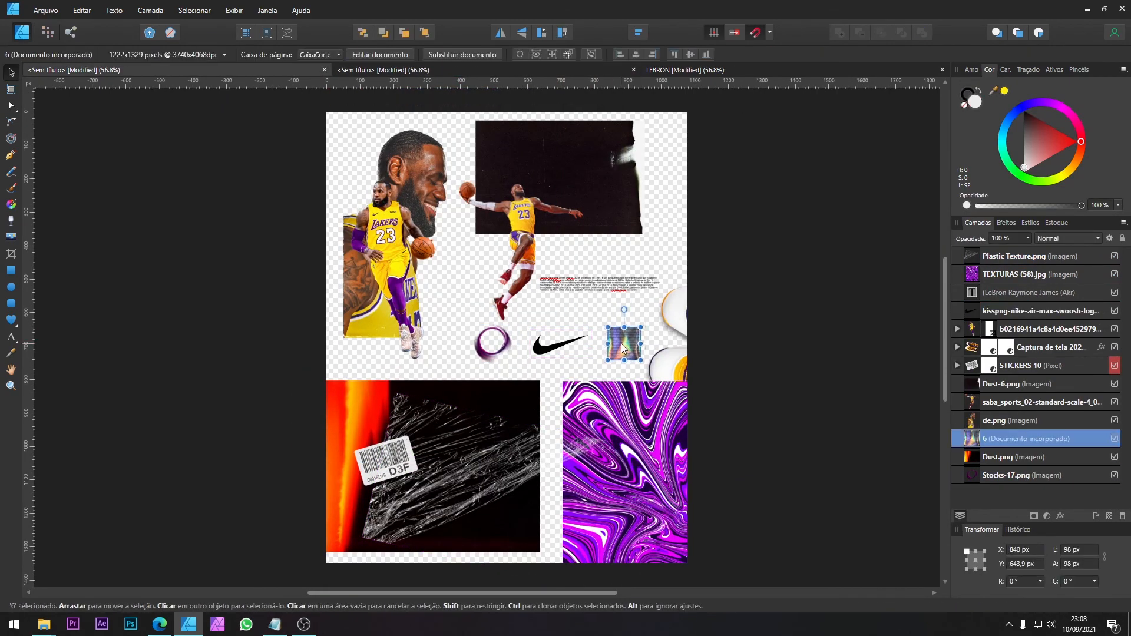
pyautogui.click(712, 307)
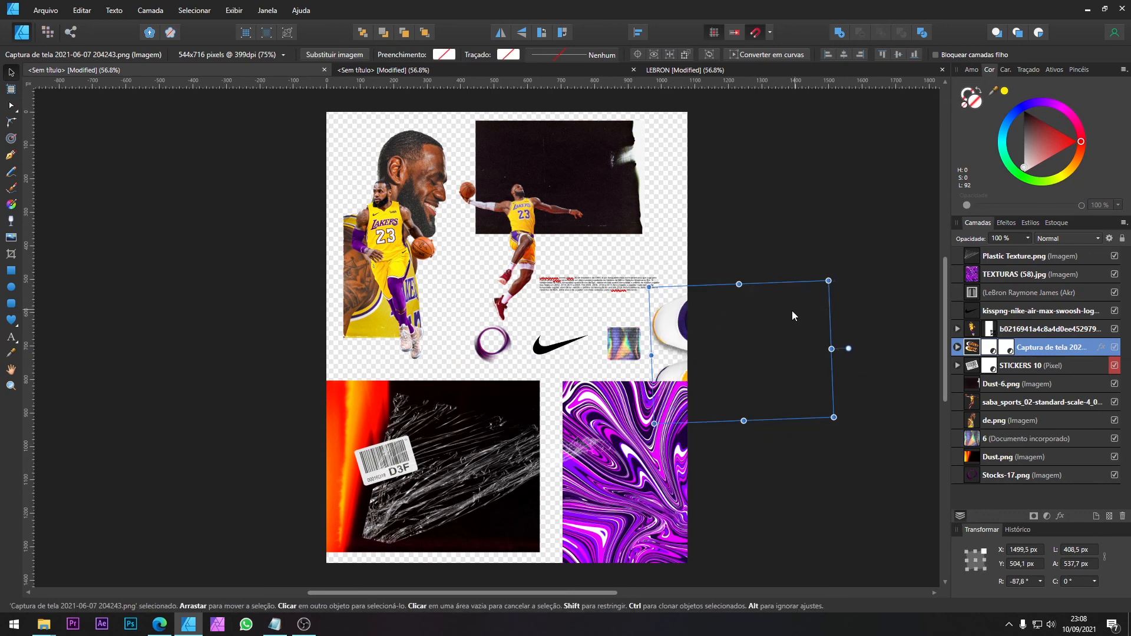
pyautogui.moveTo(749, 319); pyautogui.dragTo(712, 322)
pyautogui.click(629, 288)
pyautogui.click(499, 174)
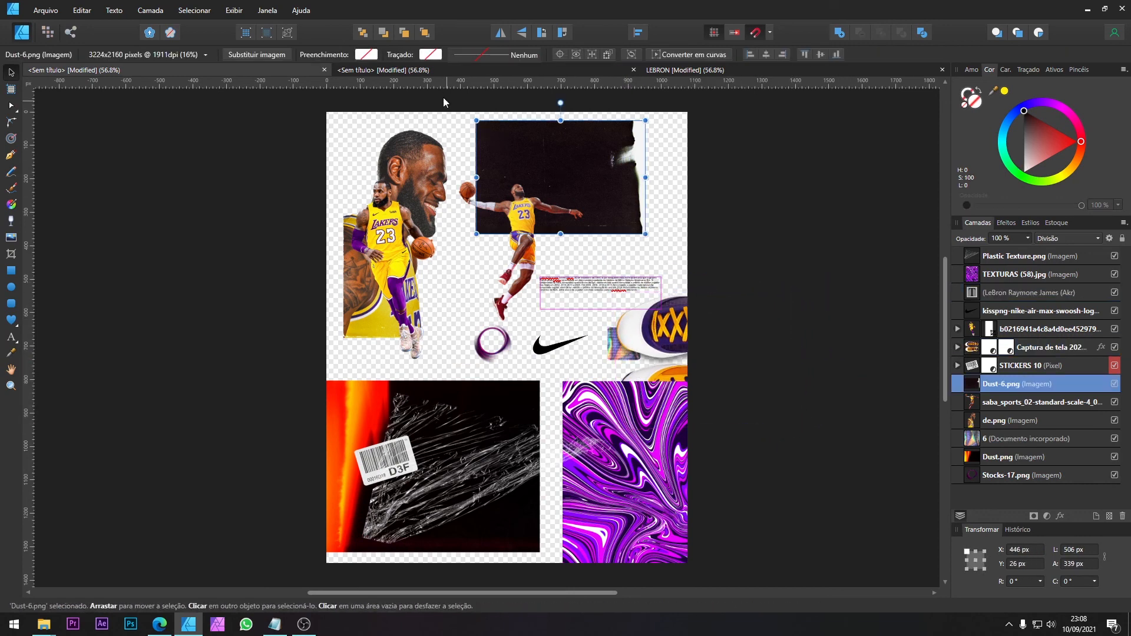
pyautogui.click(436, 75)
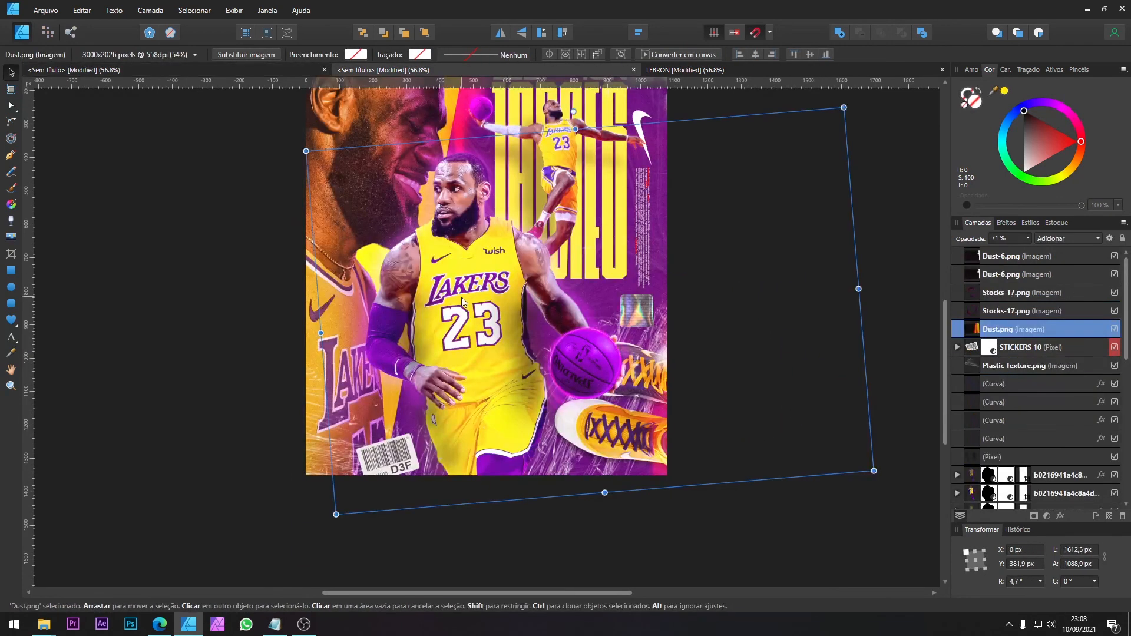
pyautogui.scroll(2, 461, 297)
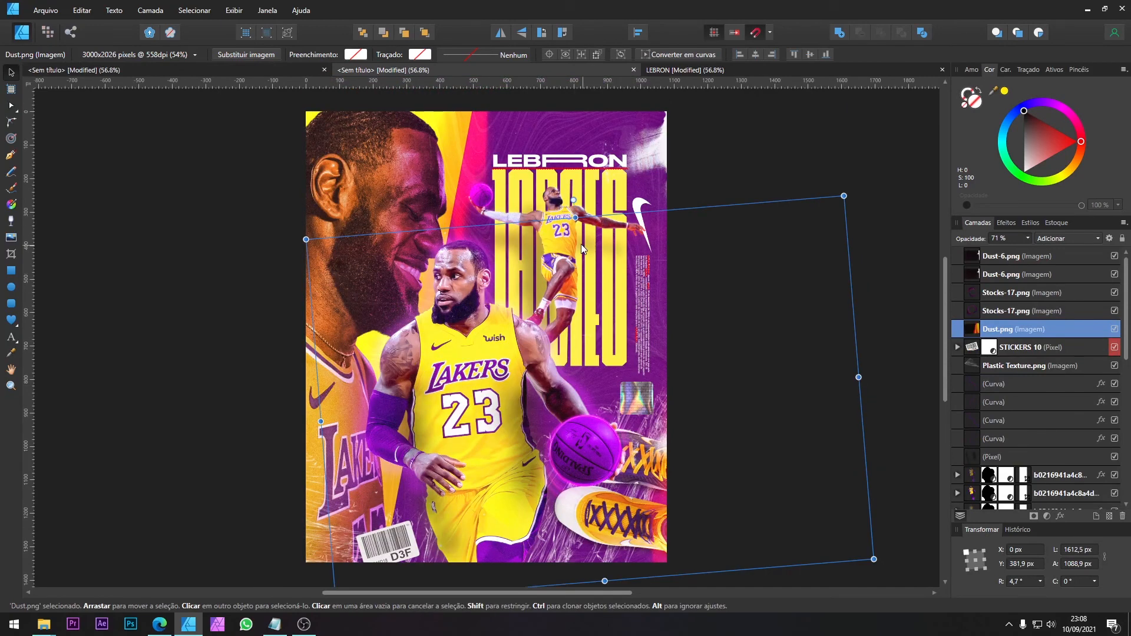
pyautogui.click(674, 75)
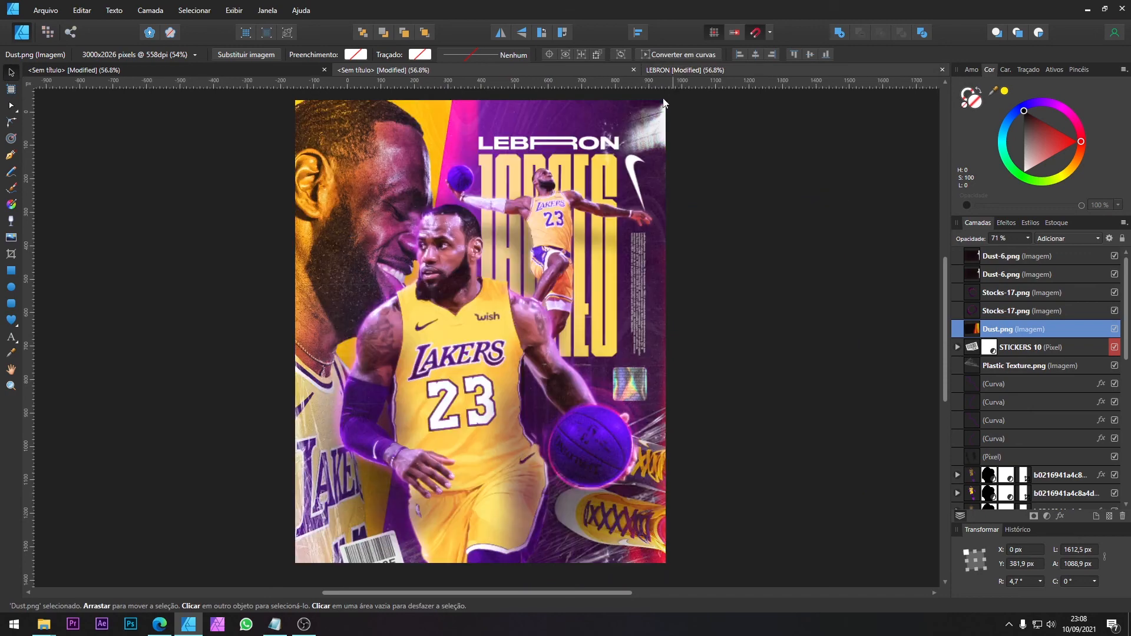
pyautogui.click(543, 70)
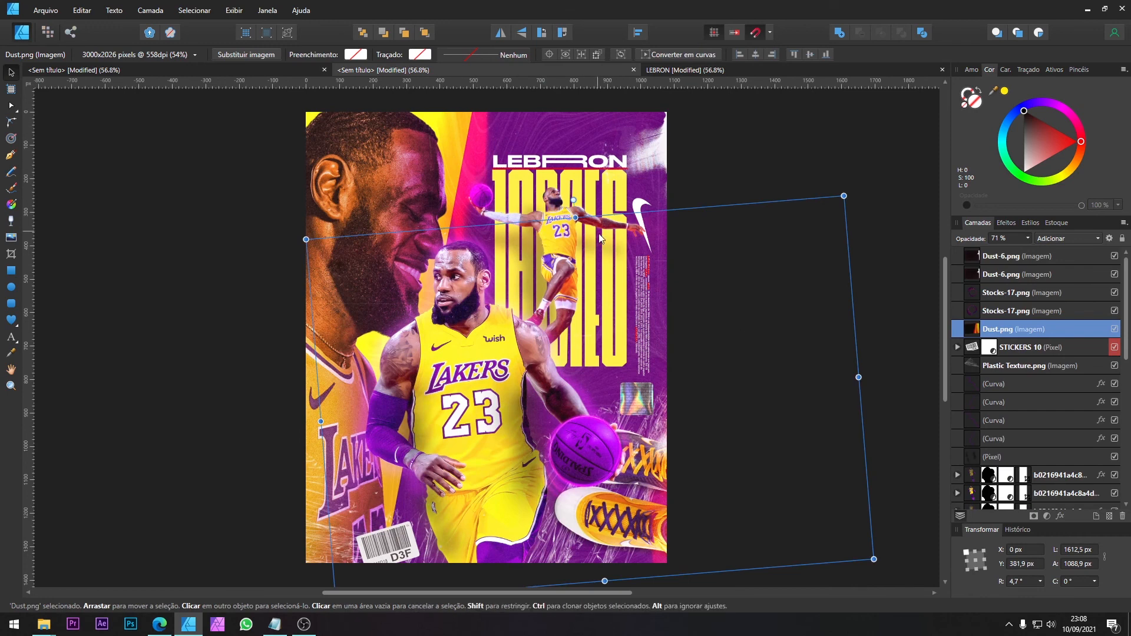
# Step: Apply a linear gradient fill to the purple background shape, running from the central player's neck to the poster's right edge
pyautogui.scroll(-3, 1071, 478)
pyautogui.scroll(-5, 1022, 483)
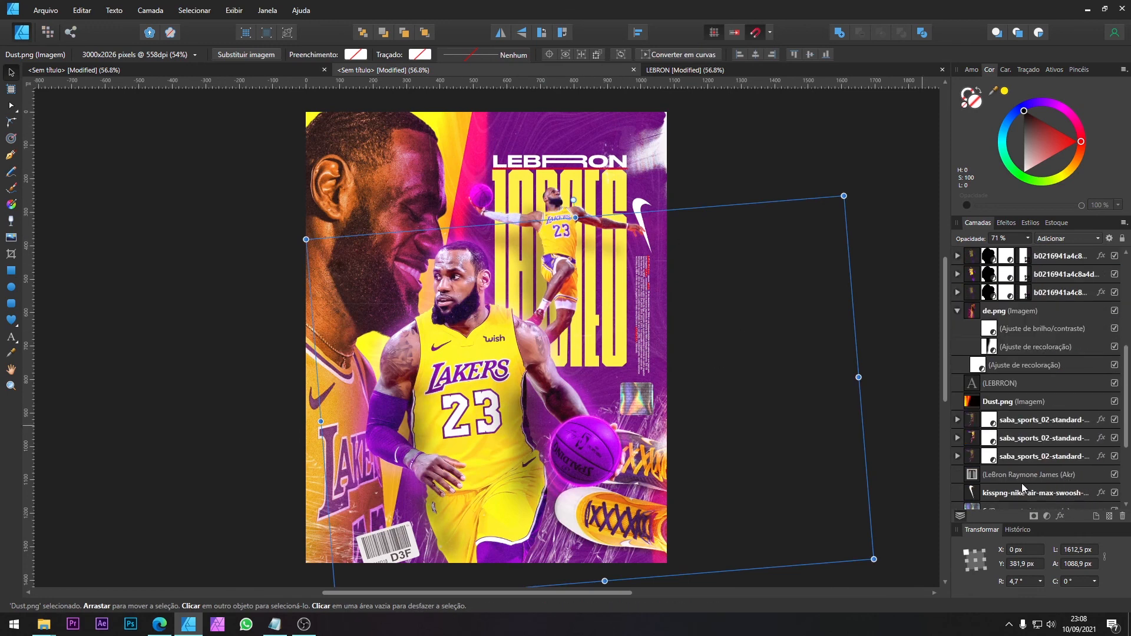
pyautogui.click(1009, 482)
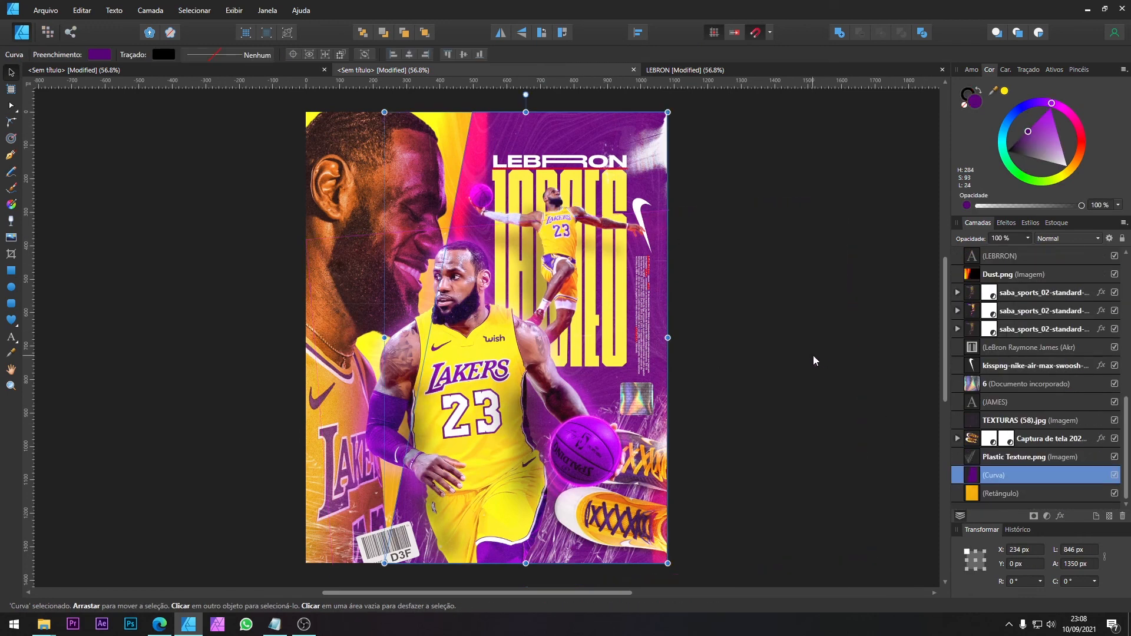
pyautogui.press('g')
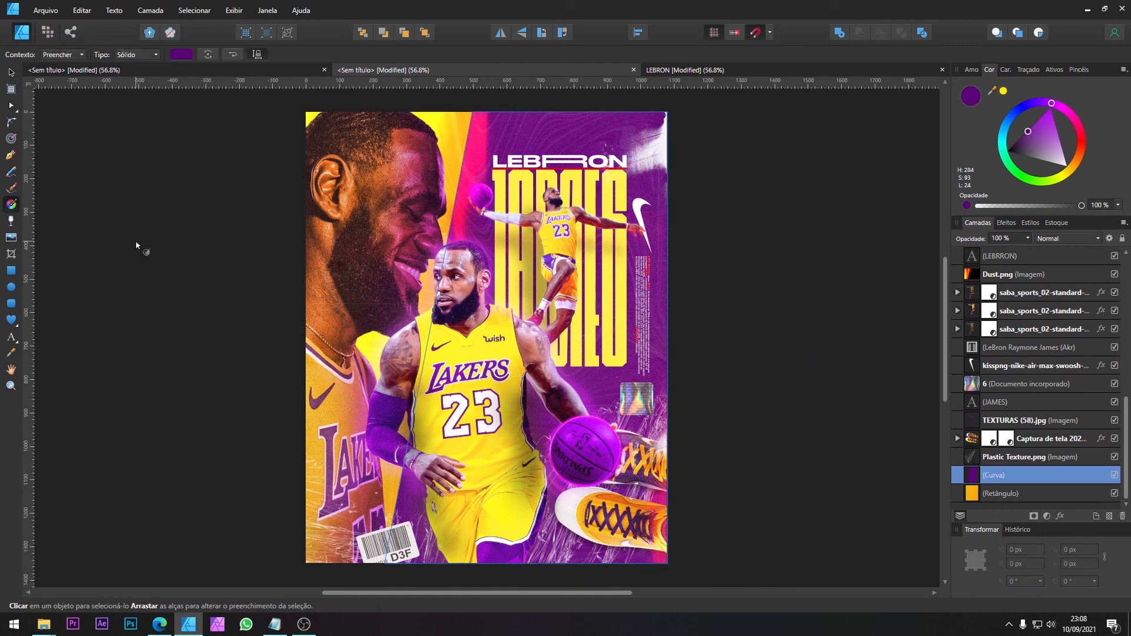
pyautogui.moveTo(451, 322); pyautogui.dragTo(660, 344)
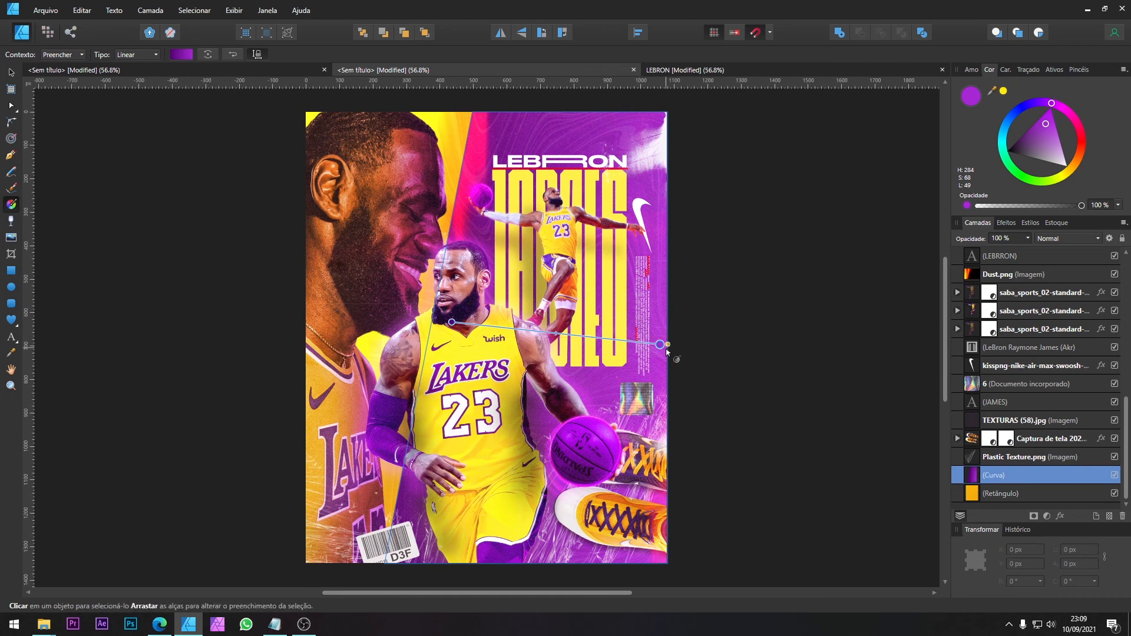
# Step: Move the gradient's end point down near the holographic sticker and set its colour to a very dark purple, H 284, S 100, L 9
pyautogui.click(972, 70)
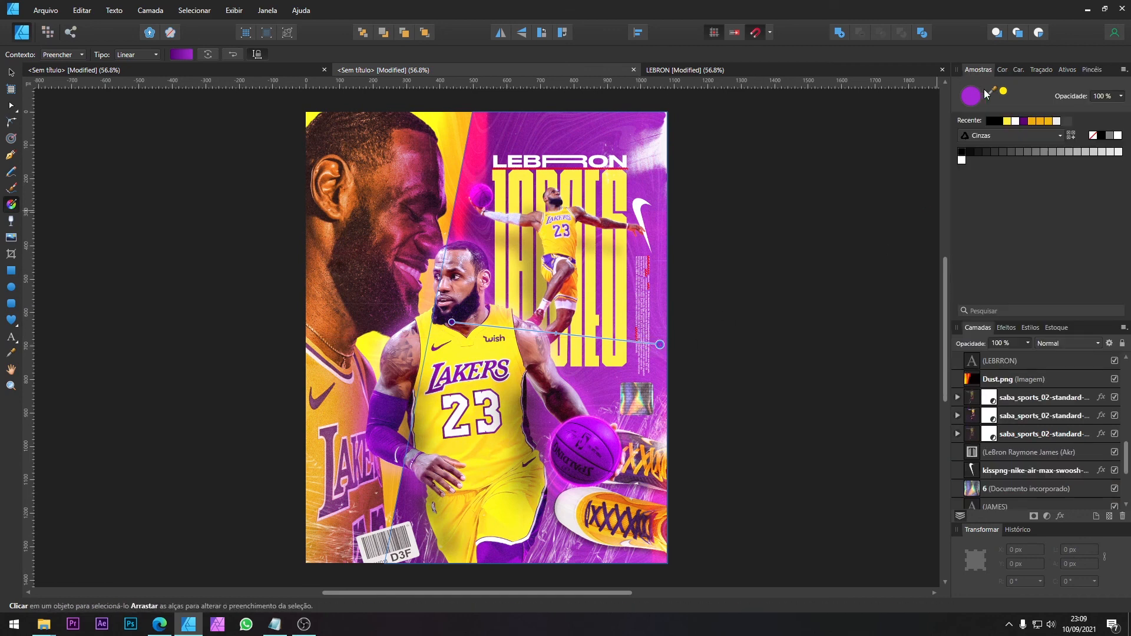
pyautogui.click(1025, 121)
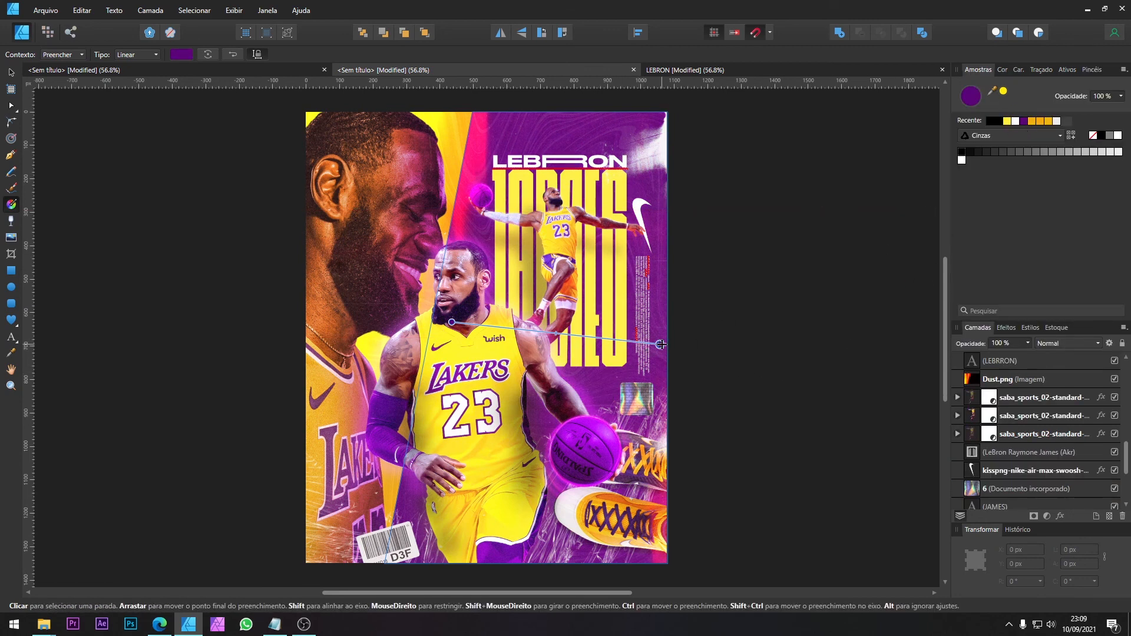
pyautogui.moveTo(660, 344); pyautogui.dragTo(646, 382)
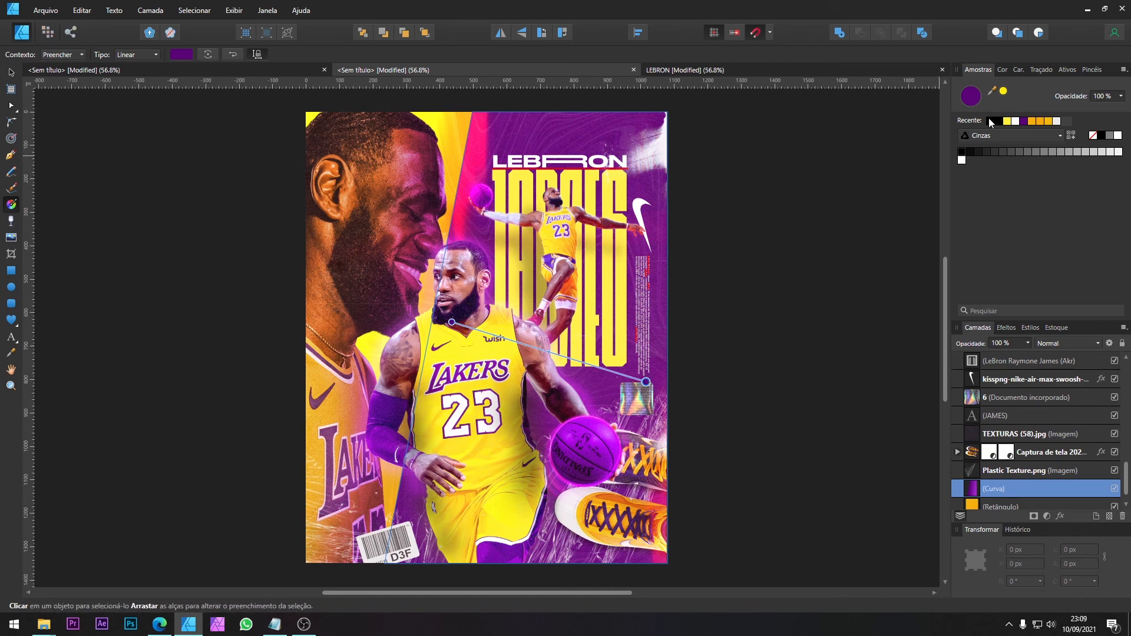
pyautogui.click(1001, 70)
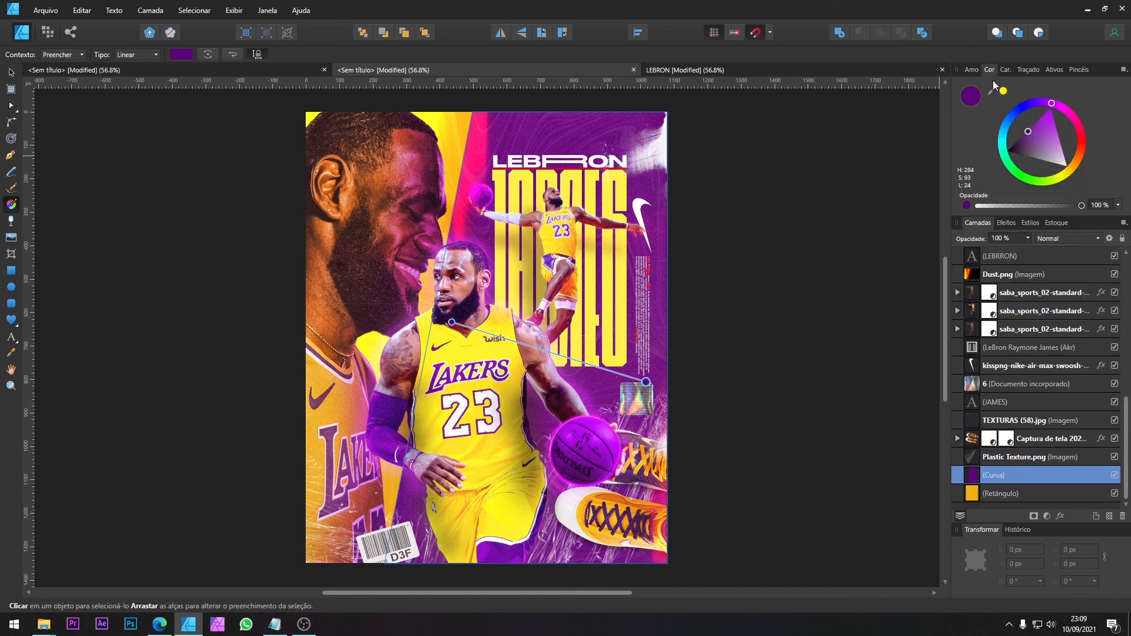
pyautogui.moveTo(1029, 133); pyautogui.dragTo(1019, 140)
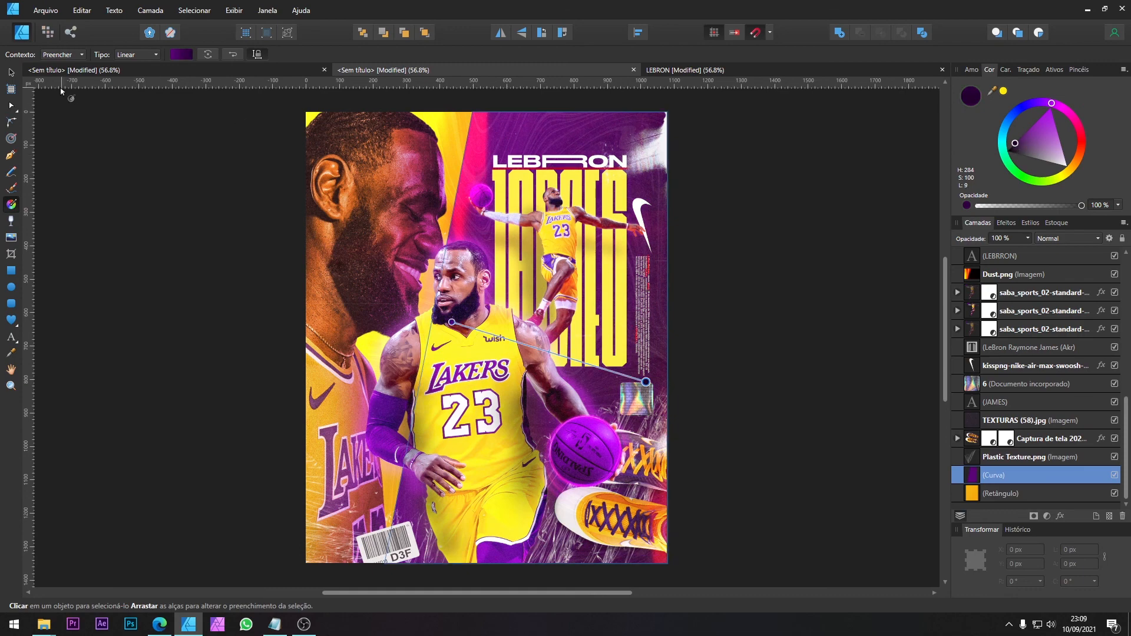
pyautogui.click(11, 71)
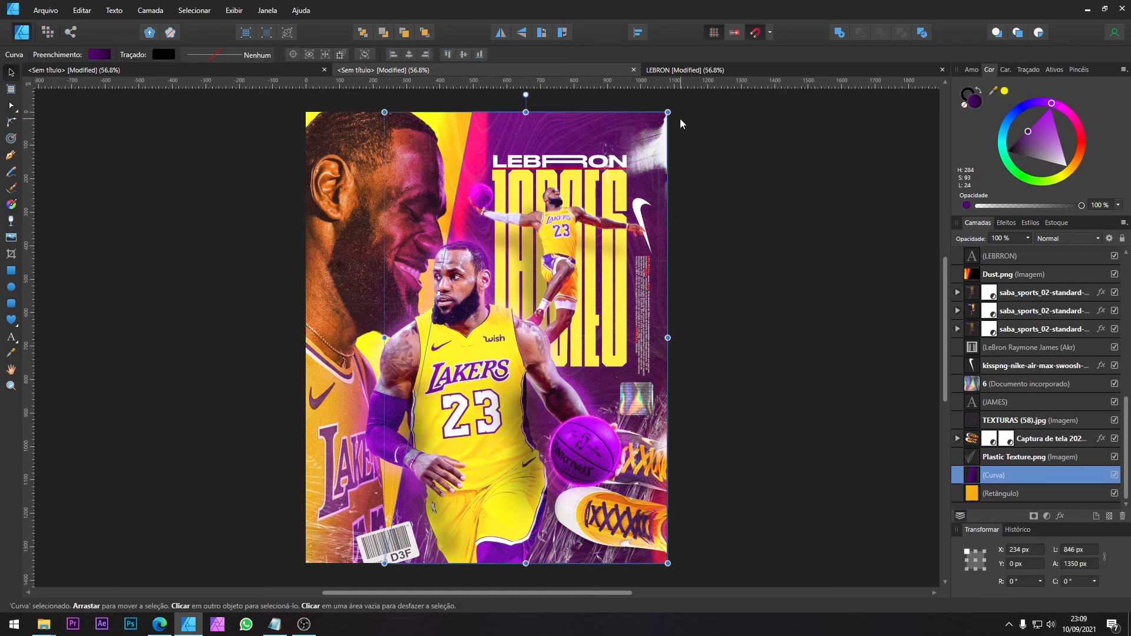
# Step: Compare the poster with the LEBRON reference document, examining its layer stack, and return to the poster
pyautogui.click(692, 69)
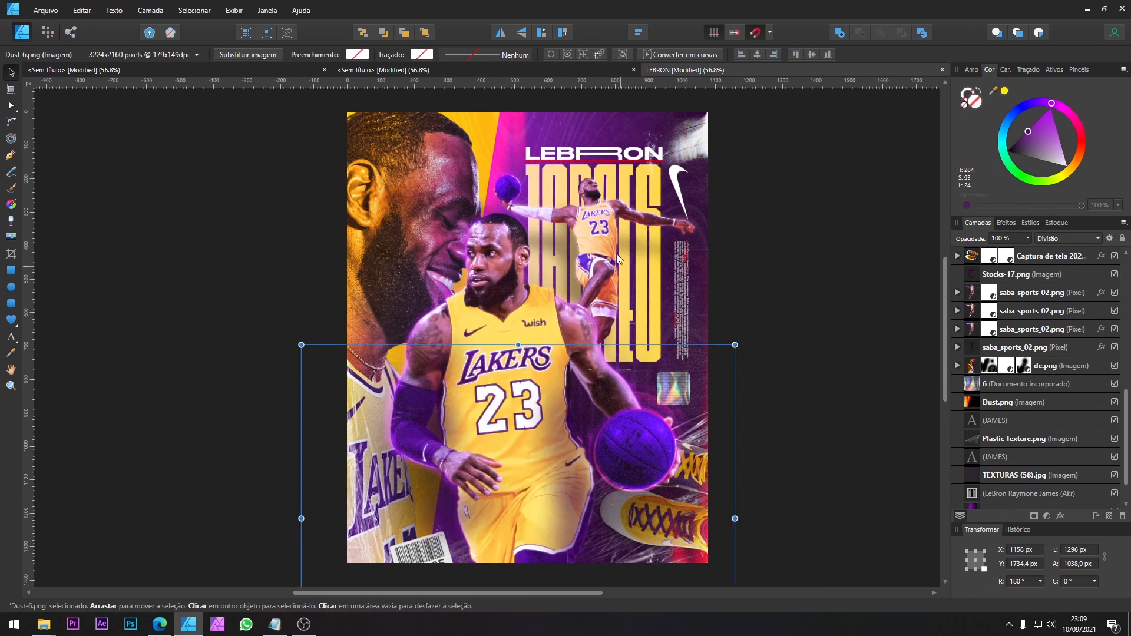
pyautogui.scroll(-1, 966, 323)
pyautogui.scroll(7, 971, 336)
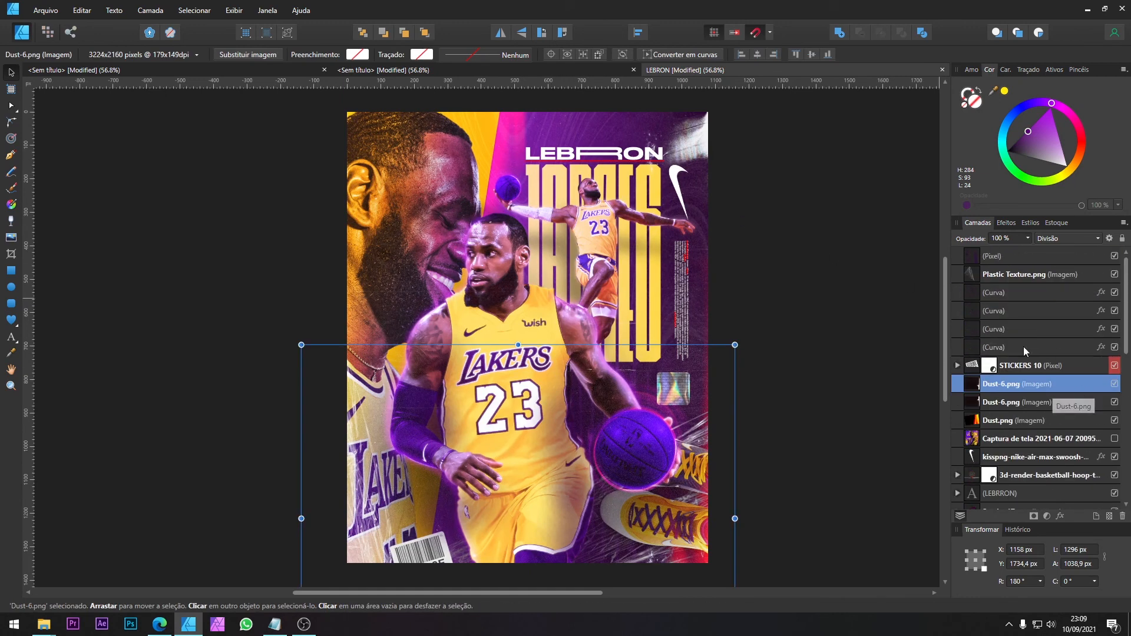
pyautogui.scroll(-3, 1008, 412)
pyautogui.click(542, 65)
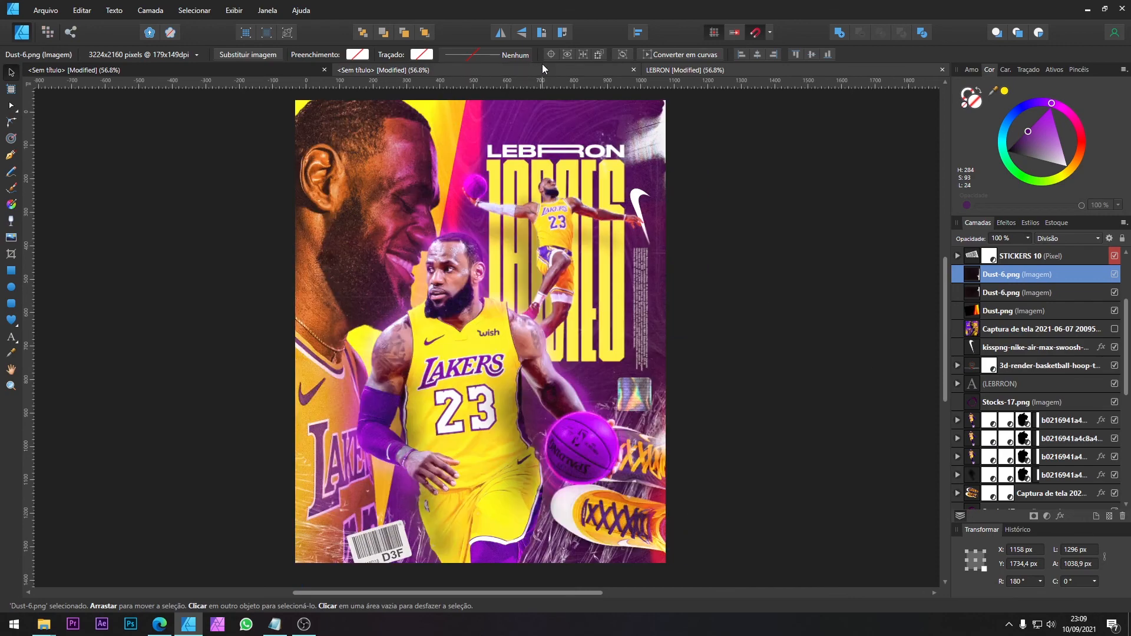
pyautogui.click(680, 69)
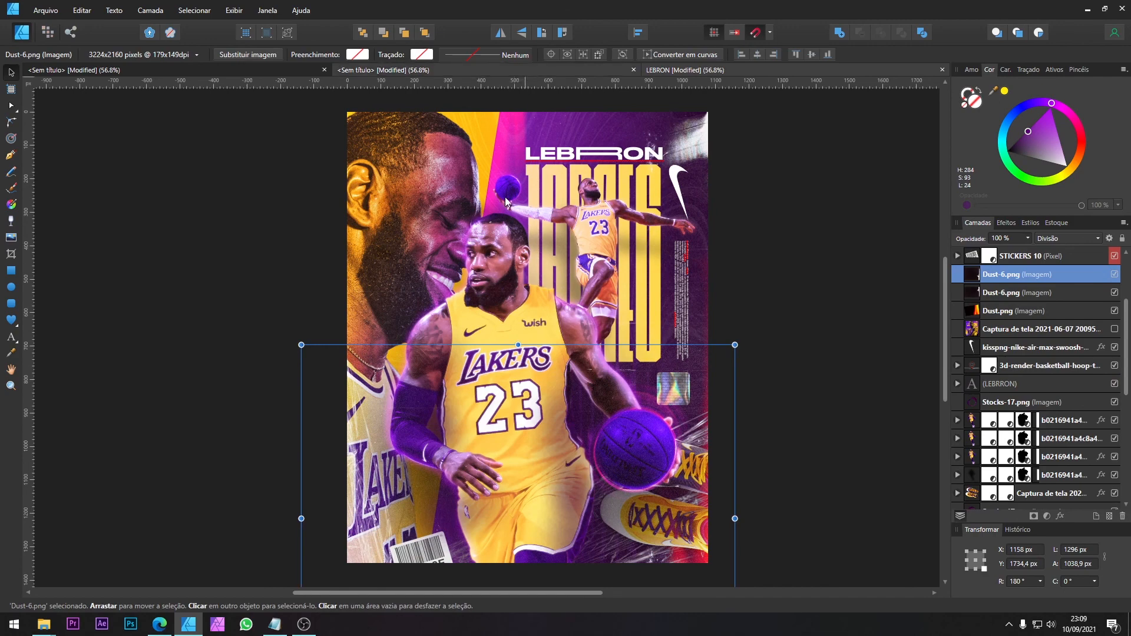
pyautogui.click(531, 71)
# Step: Add a brightness/contrast adjustment to the original central player cutout and set its brightness to -21%
pyautogui.scroll(-2, 1087, 405)
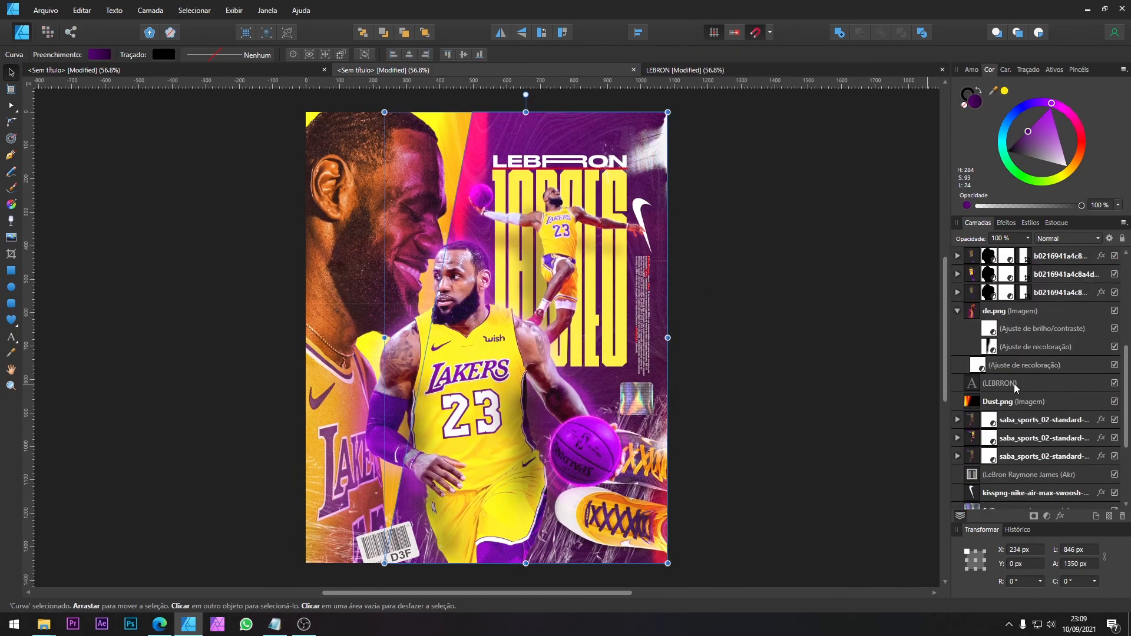
pyautogui.click(1022, 438)
pyautogui.scroll(1, 1037, 366)
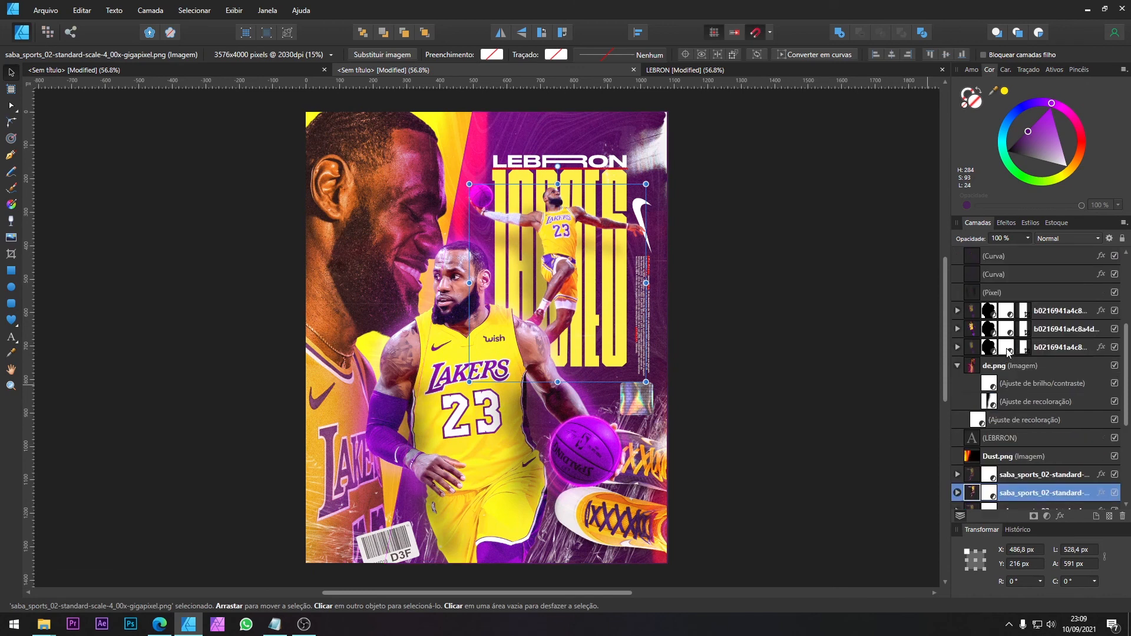
pyautogui.click(1042, 330)
pyautogui.click(959, 328)
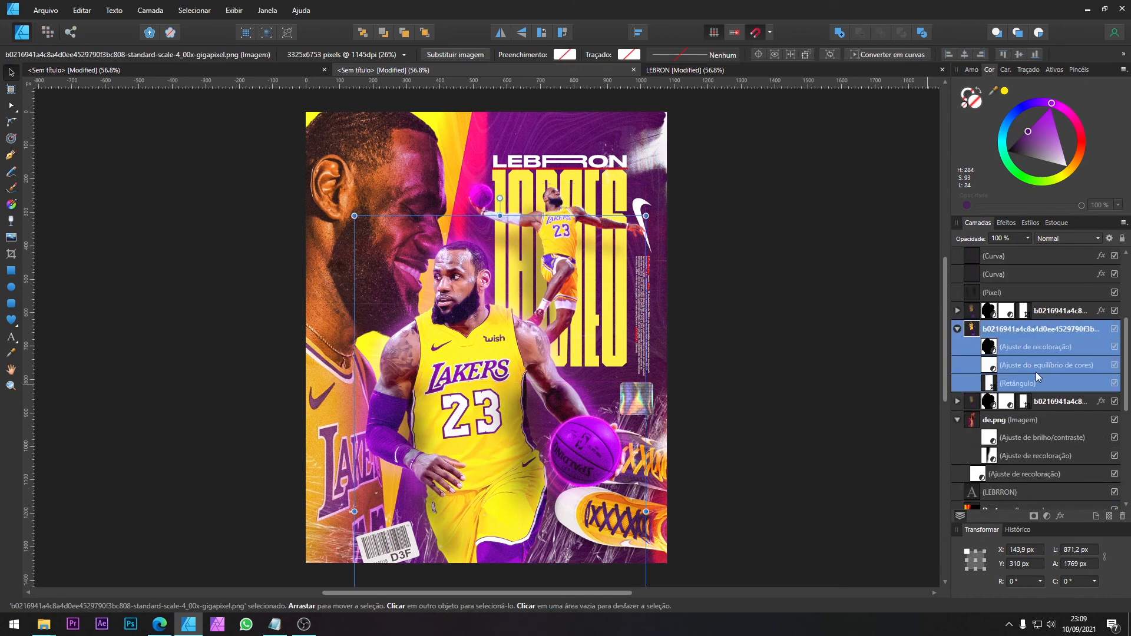
pyautogui.doubleClick(1042, 329)
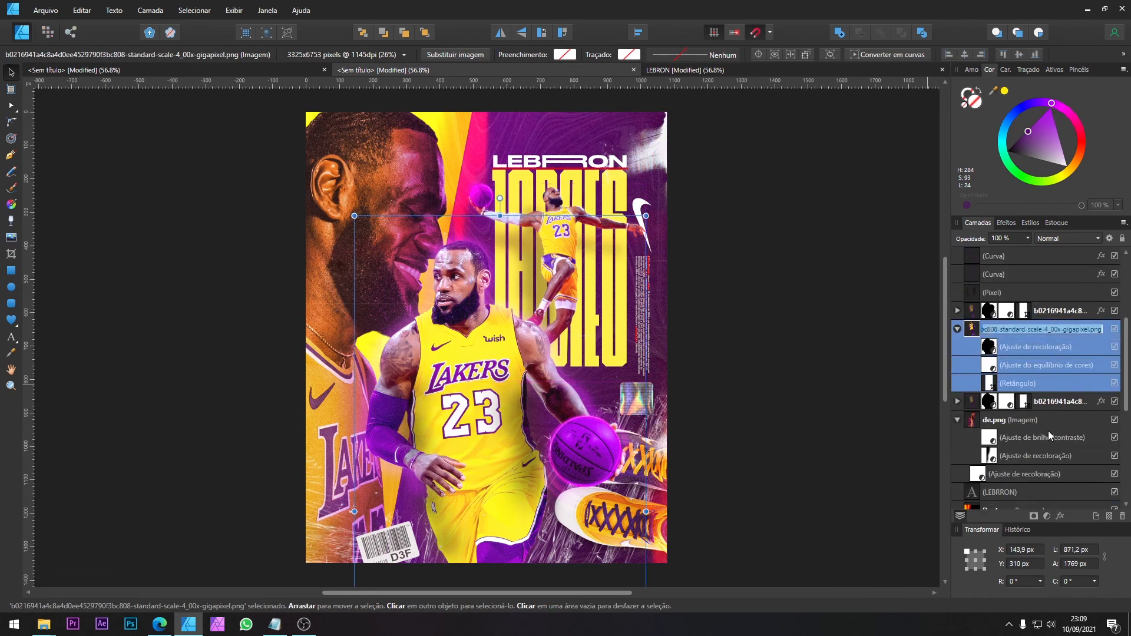
pyautogui.click(1047, 517)
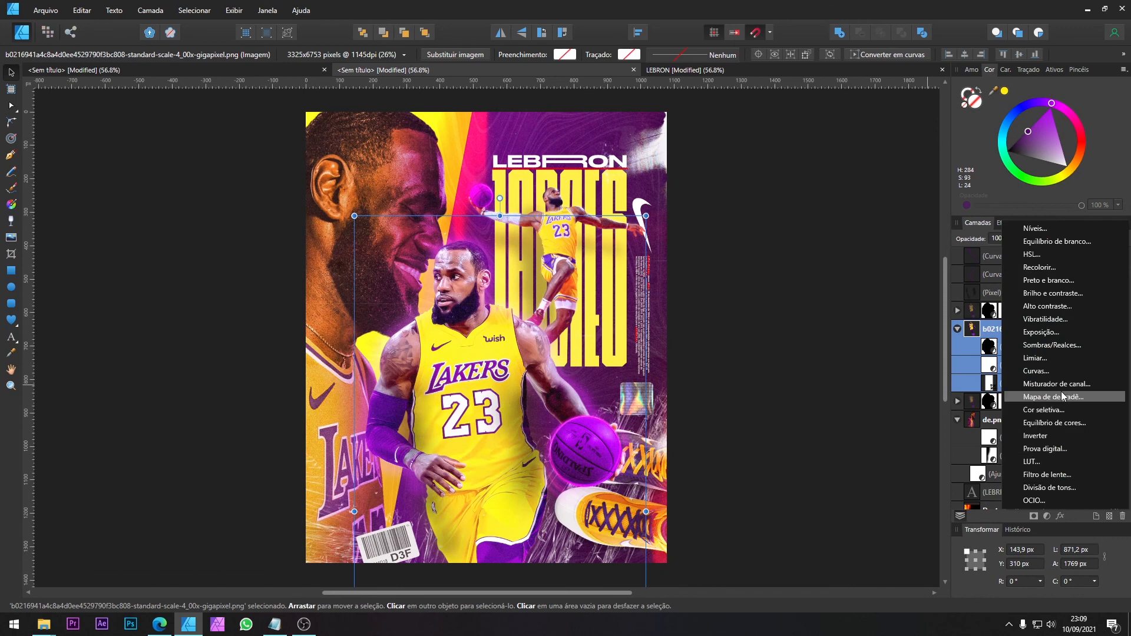
pyautogui.click(1065, 295)
pyautogui.moveTo(886, 472)
pyautogui.mouseDown()
pyautogui.moveTo(865, 476)
pyautogui.moveTo(875, 473)
pyautogui.mouseUp()
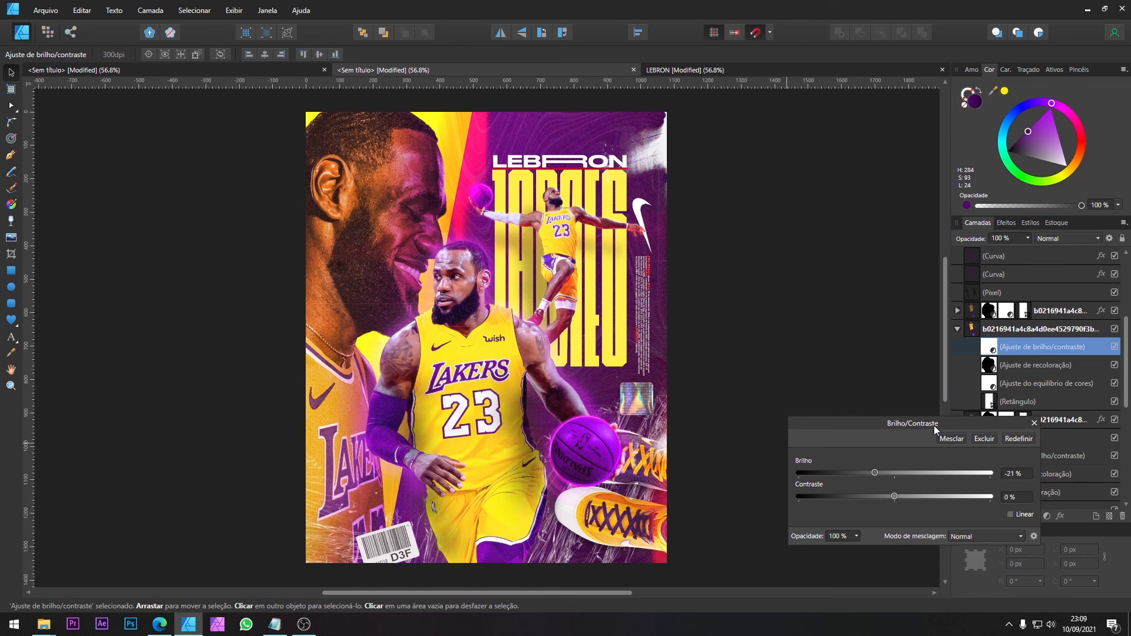
pyautogui.click(1034, 423)
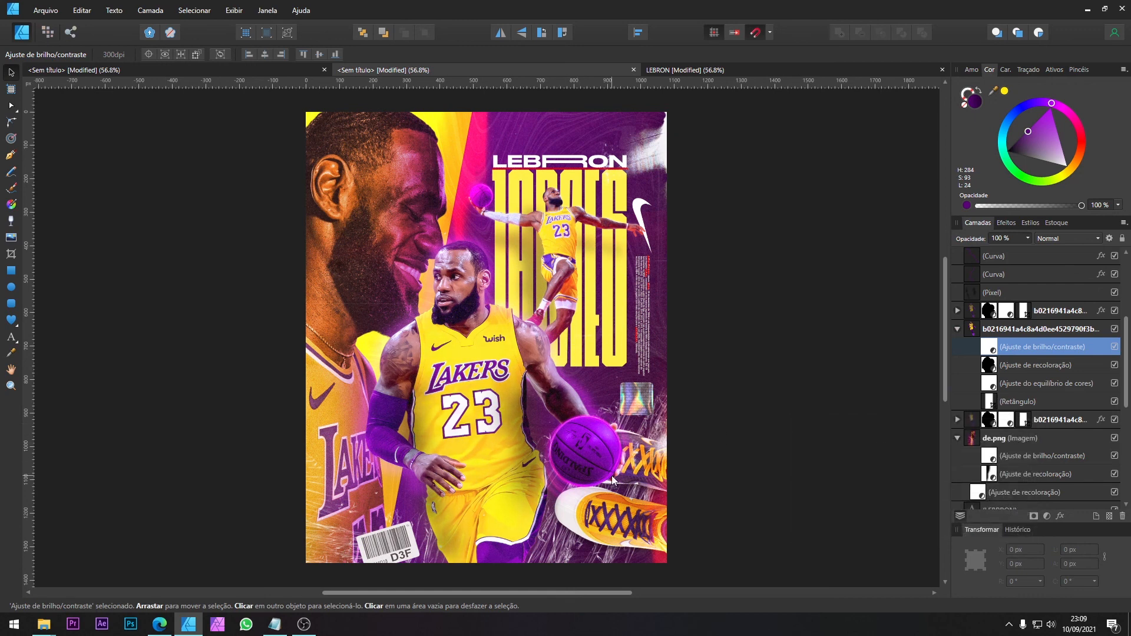